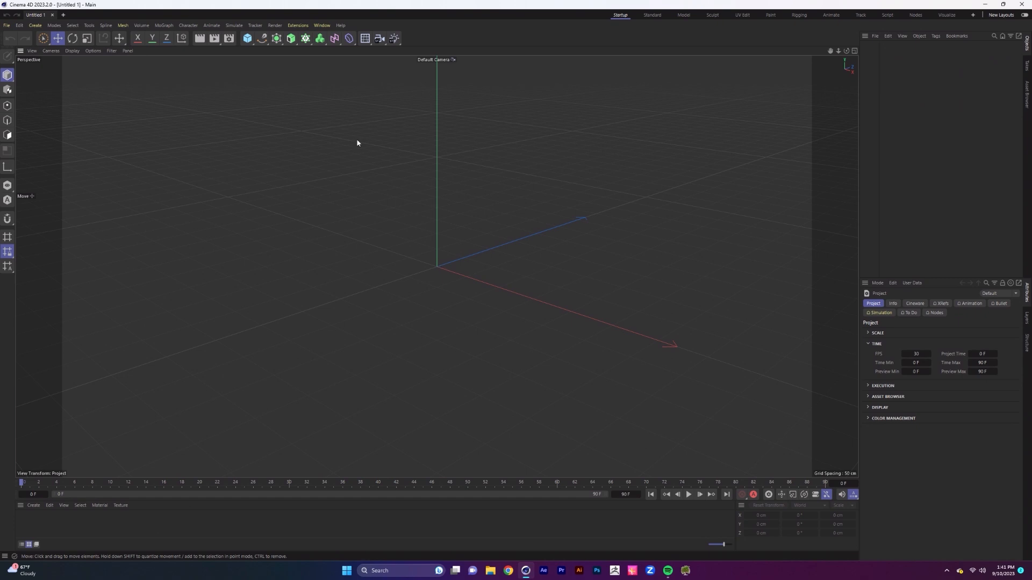
Set the renderer to Redshift in the render settings
key(ctrl+b)
click(279, 52)
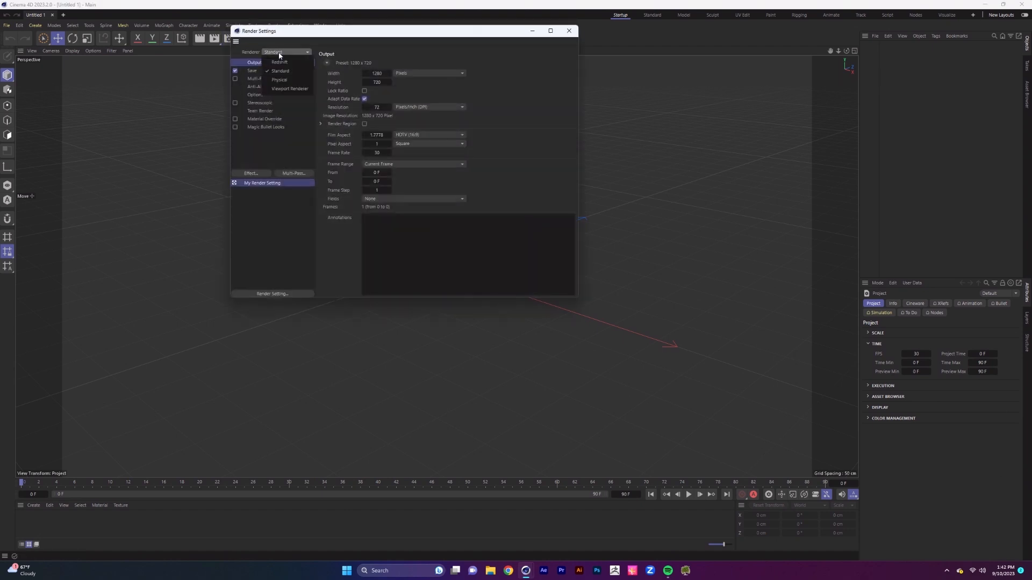
click(279, 61)
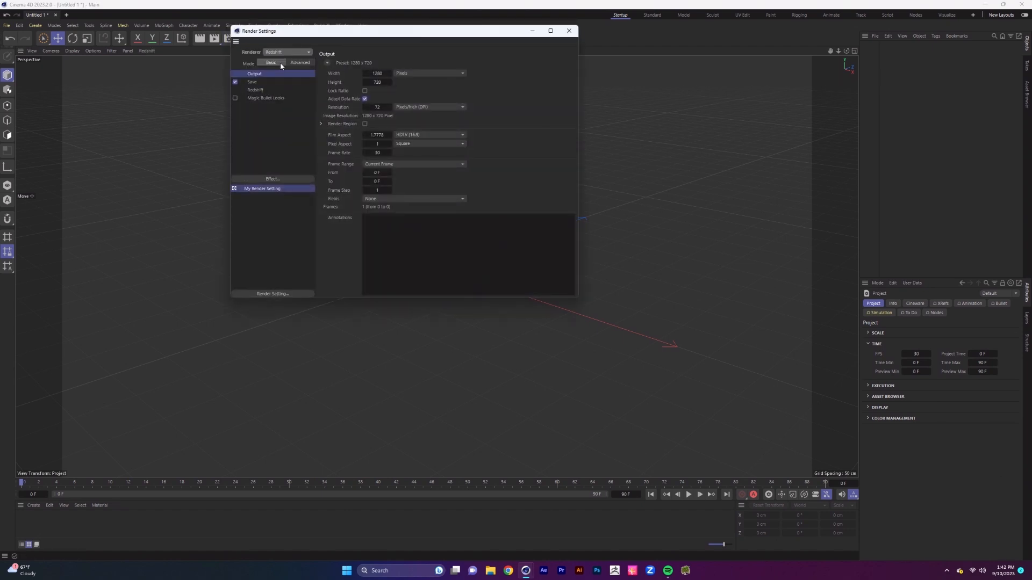
Set the render output size to 1920 × 1080 pixels and disable saving of the rendered image
click(377, 74)
text(1920)
key(Return)
click(378, 82)
text(1080)
key(Return)
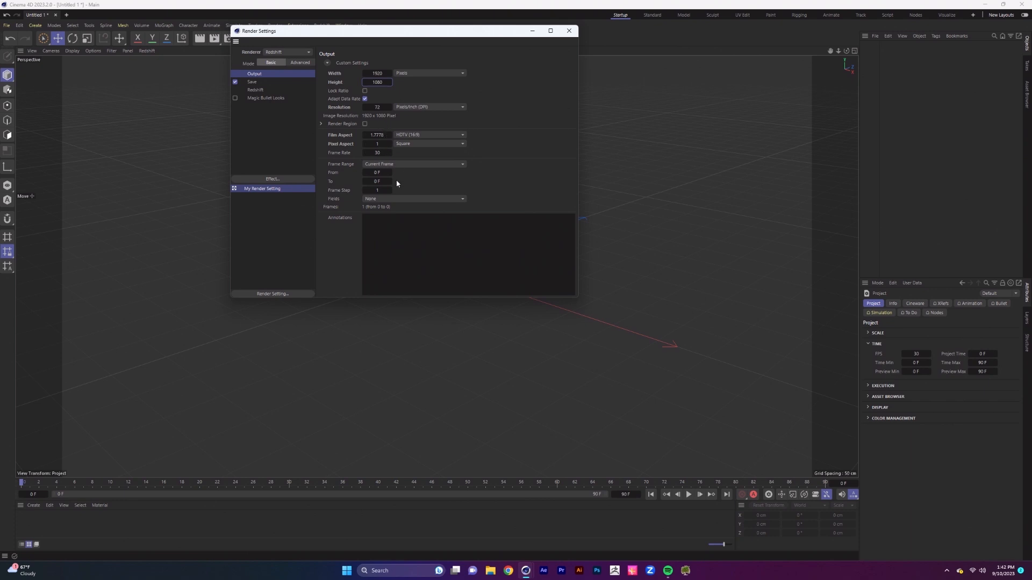
click(234, 82)
click(568, 30)
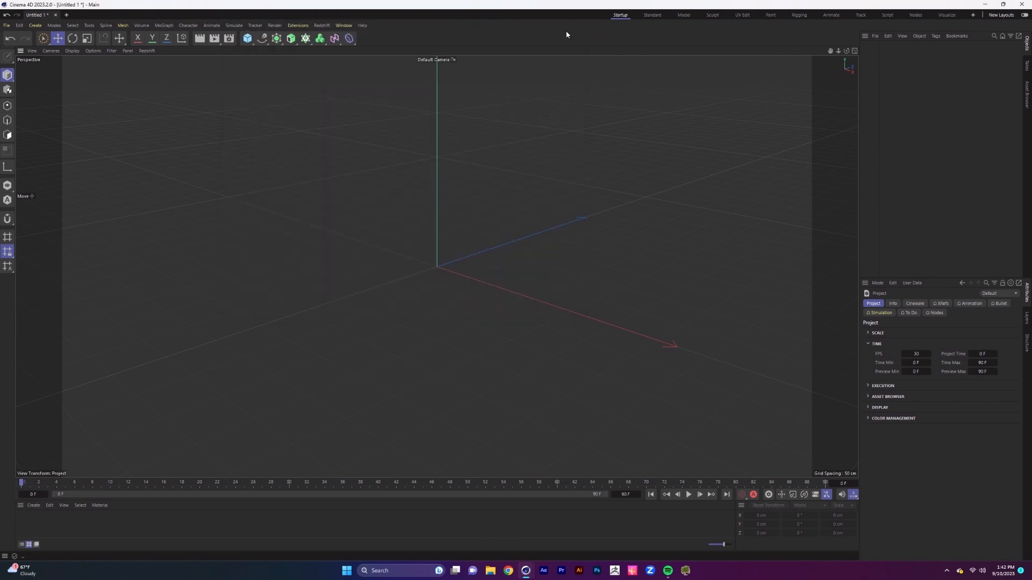
Add a cube and size it 4500 cm in X, 100 cm in Y and 4500 cm in Z
click(248, 39)
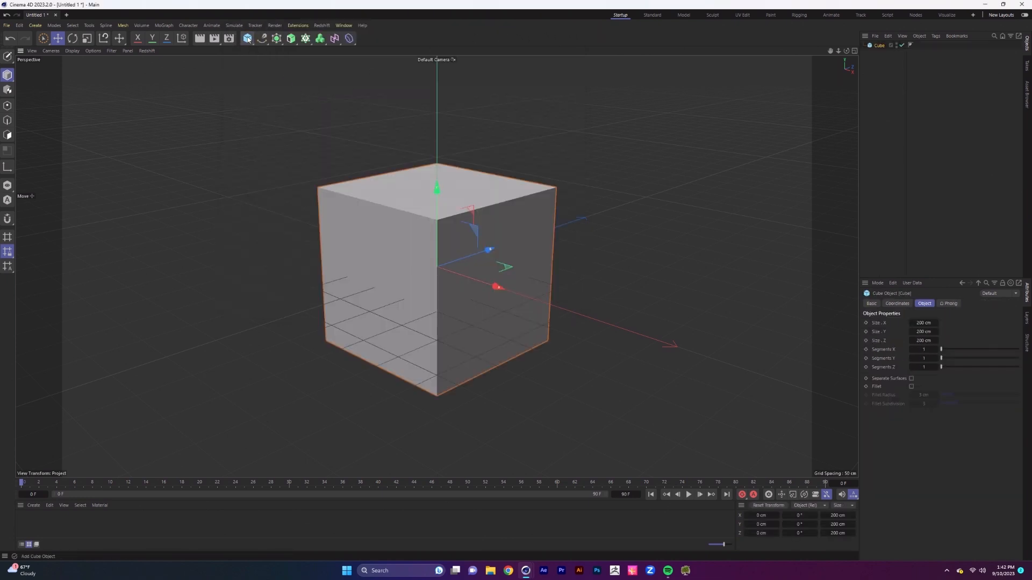
click(919, 322)
text(4500)
key(Return)
click(924, 332)
text(100)
key(Return)
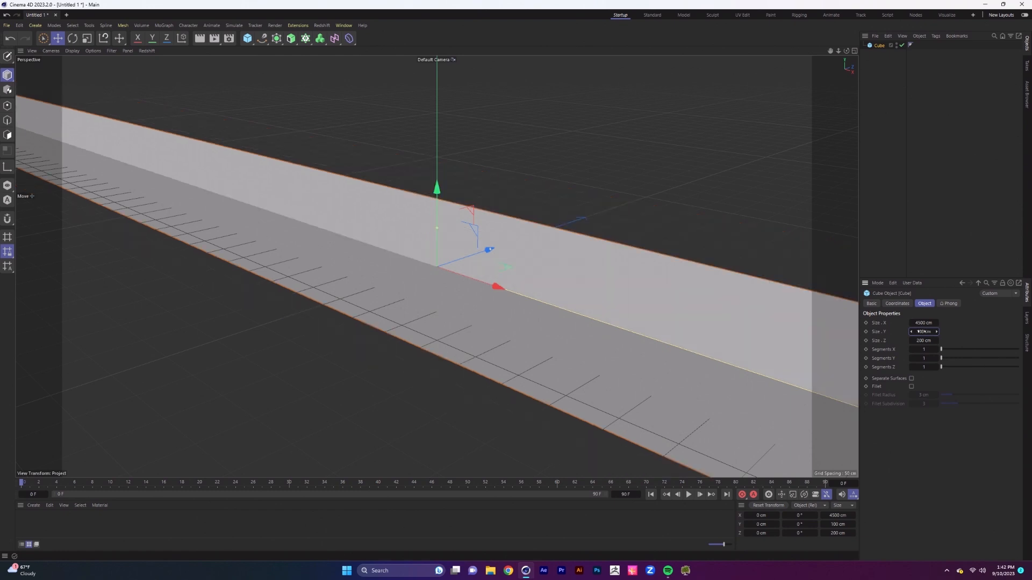
click(932, 341)
text(4500)
key(Return)
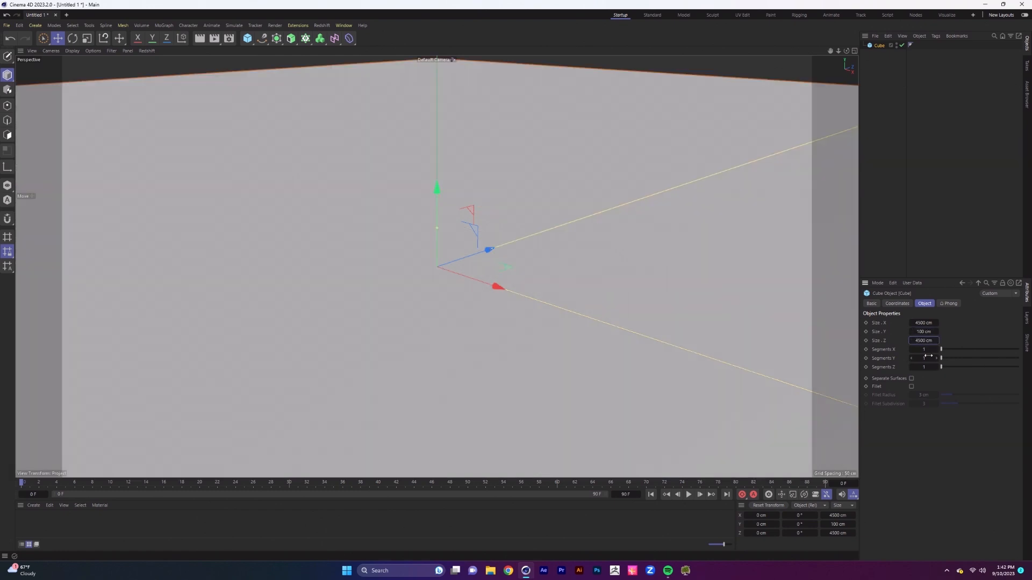
Divide the flattened cube into 10 segments along X and 10 segments along Z
click(925, 350)
text(10)
key(Return)
click(925, 368)
text(10)
key(Return)
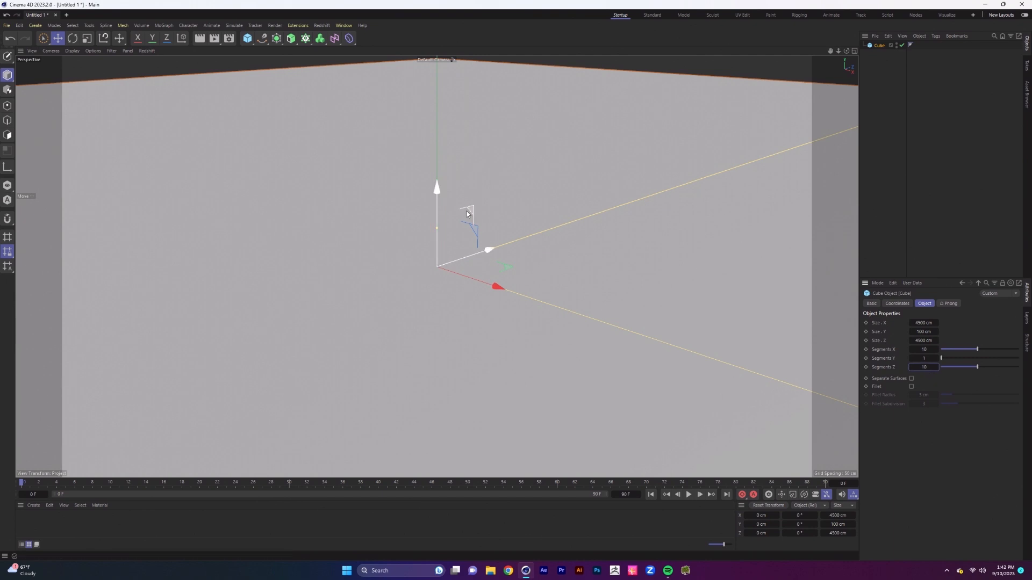
Display the scene with Gouraud Shading (Lines) and frame the whole slab
click(72, 51)
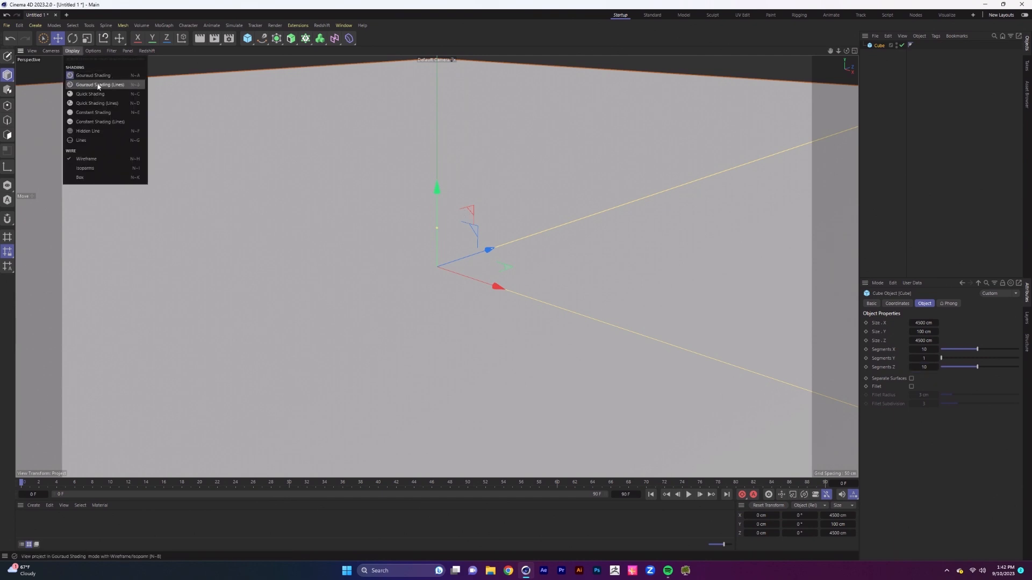
click(98, 84)
alt+drag(435, 230, 508, 240)
alt+drag(442, 311, 419, 478)
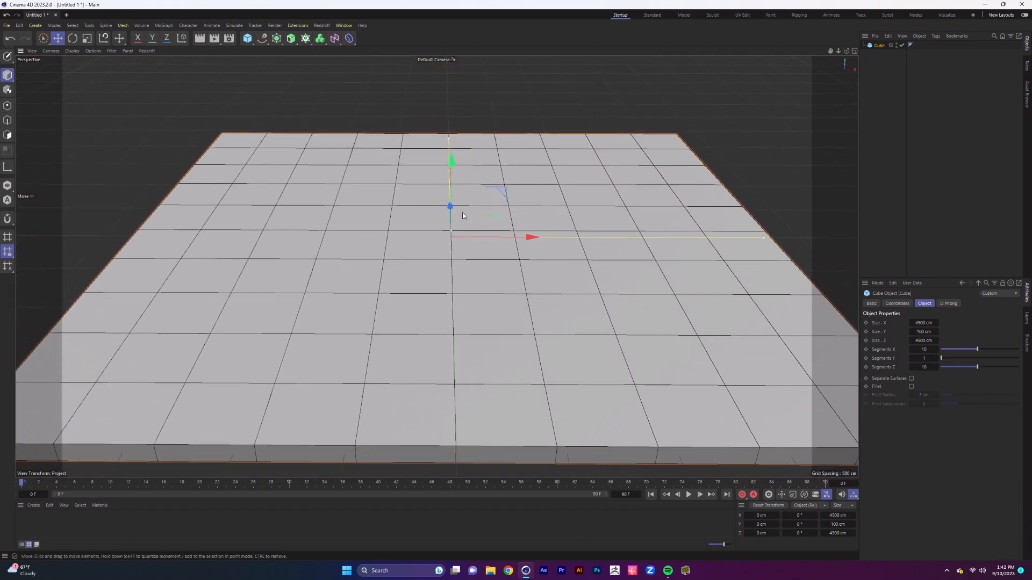
mouse_move(456, 226)
alt+mouse_down()
mouse_move(434, 197)
mouse_move(433, 215)
alt+mouse_up()
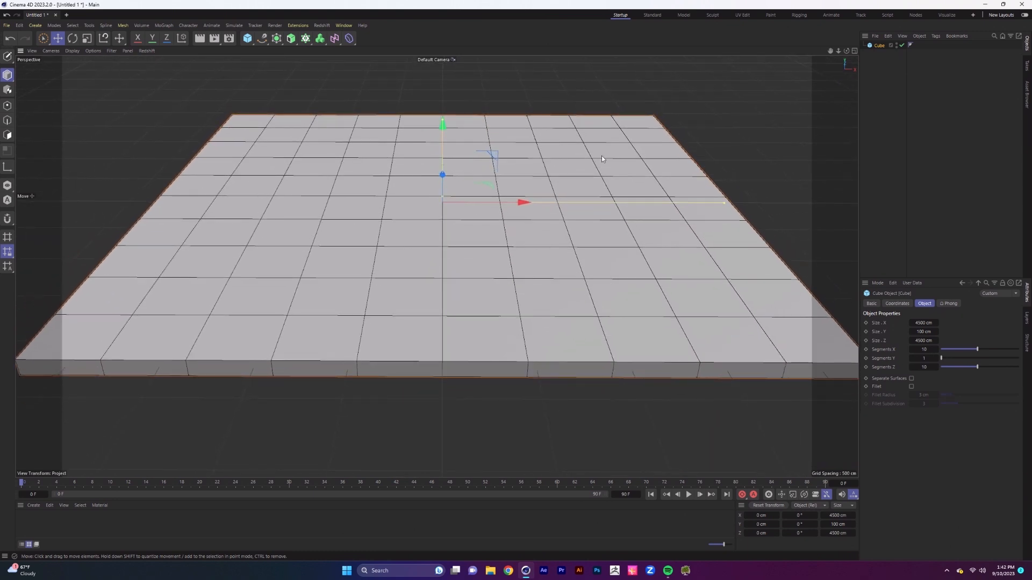
Make the slab editable and unwrap the UVs of all its polygons in the UV Edit layout, returning to the Standard layout
click(8, 57)
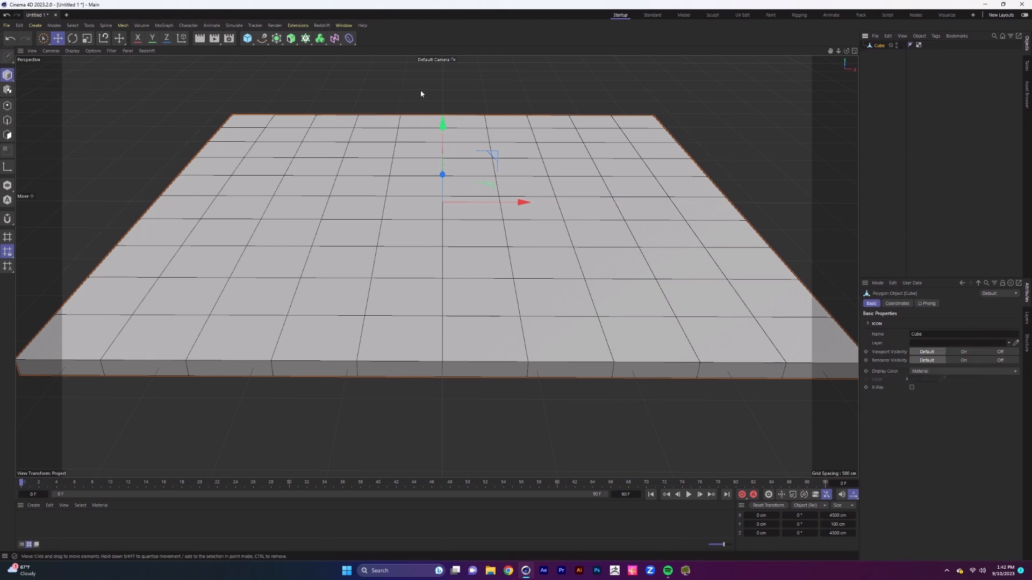
click(742, 15)
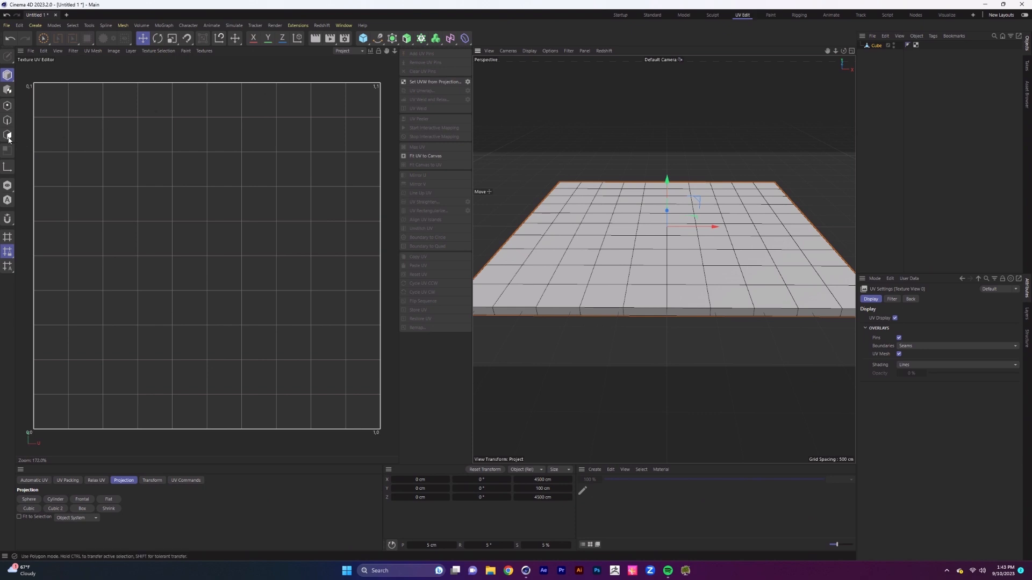
click(8, 136)
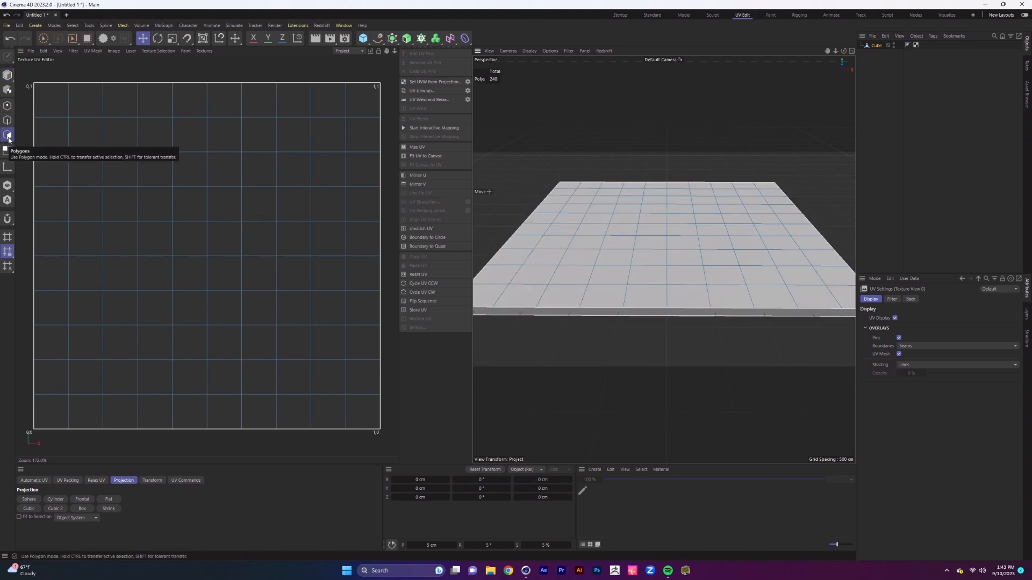
click(655, 230)
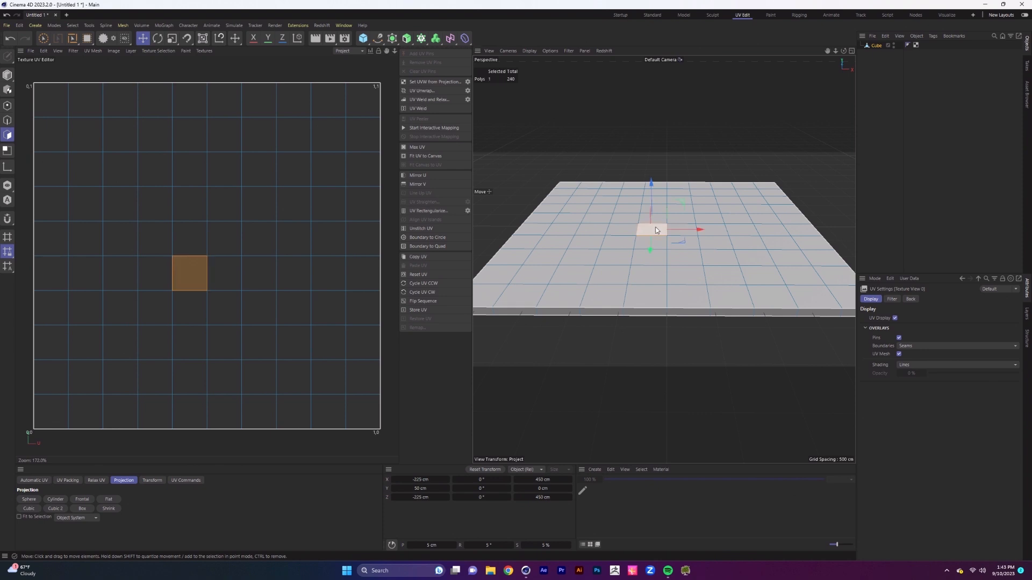
key(ctrl+a)
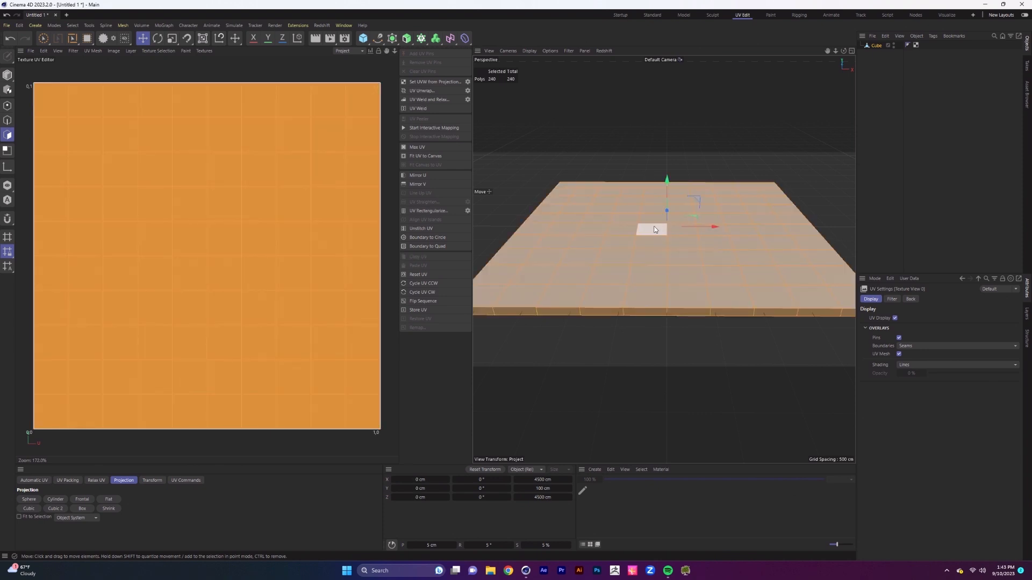
click(439, 92)
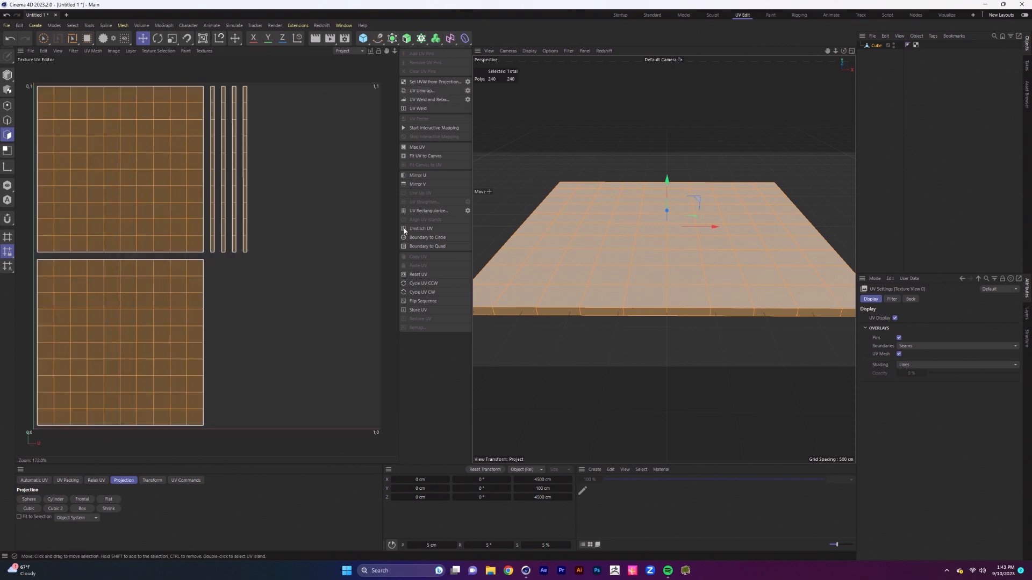
click(653, 15)
click(723, 143)
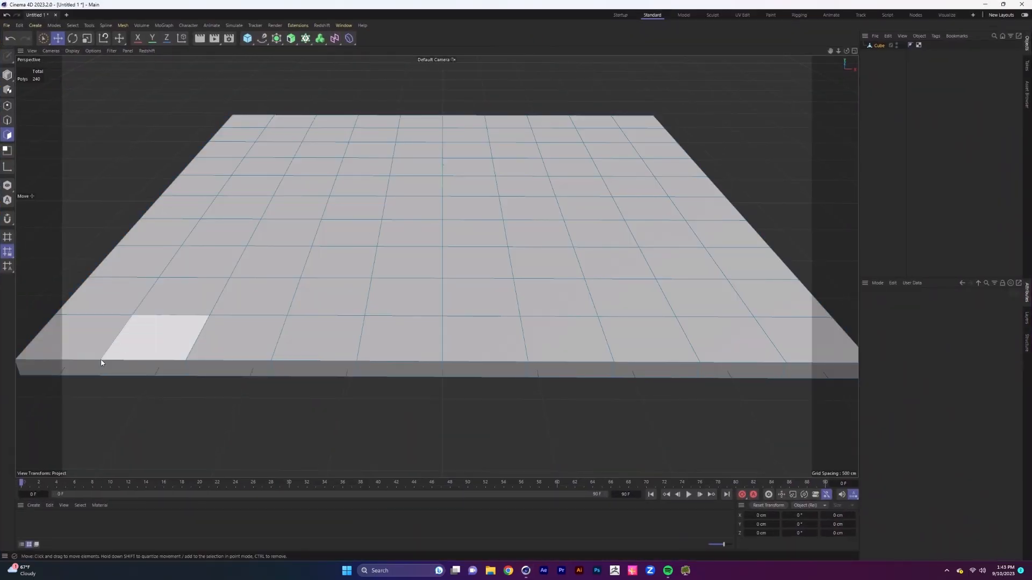
Create a Redshift Standard material and apply it to the slab
click(34, 506)
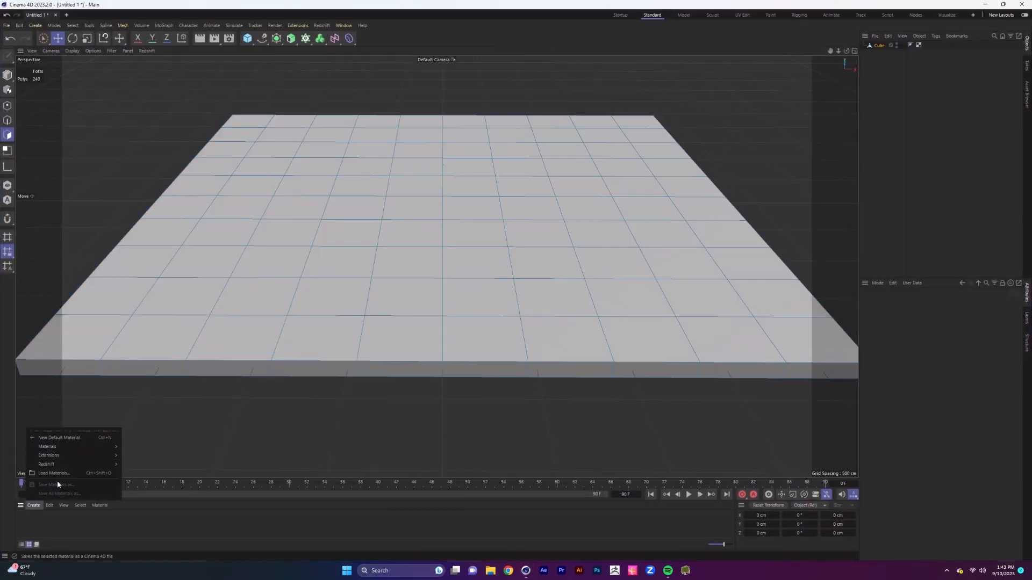
mouse_move(46, 464)
mouse_move(133, 466)
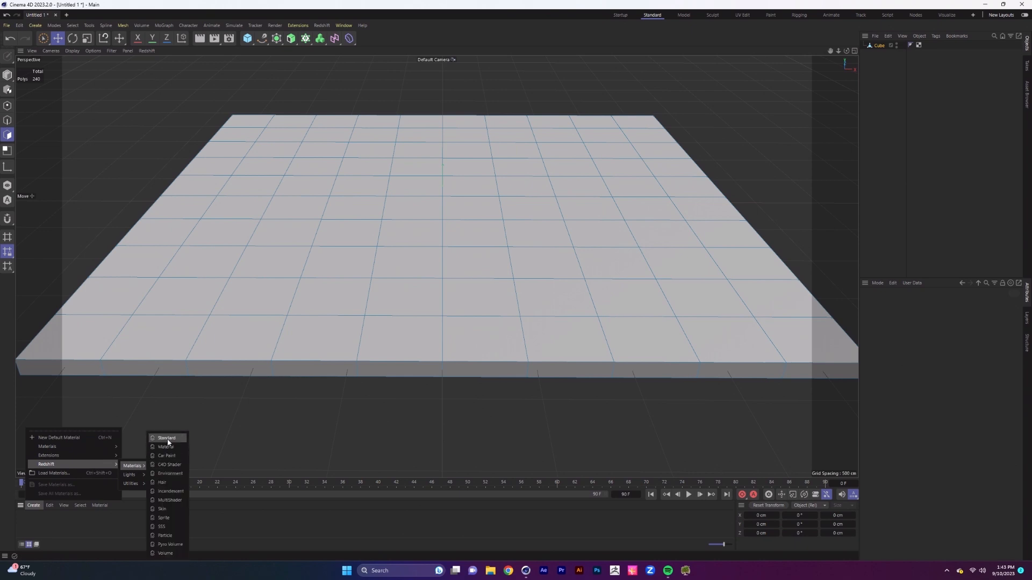
click(166, 447)
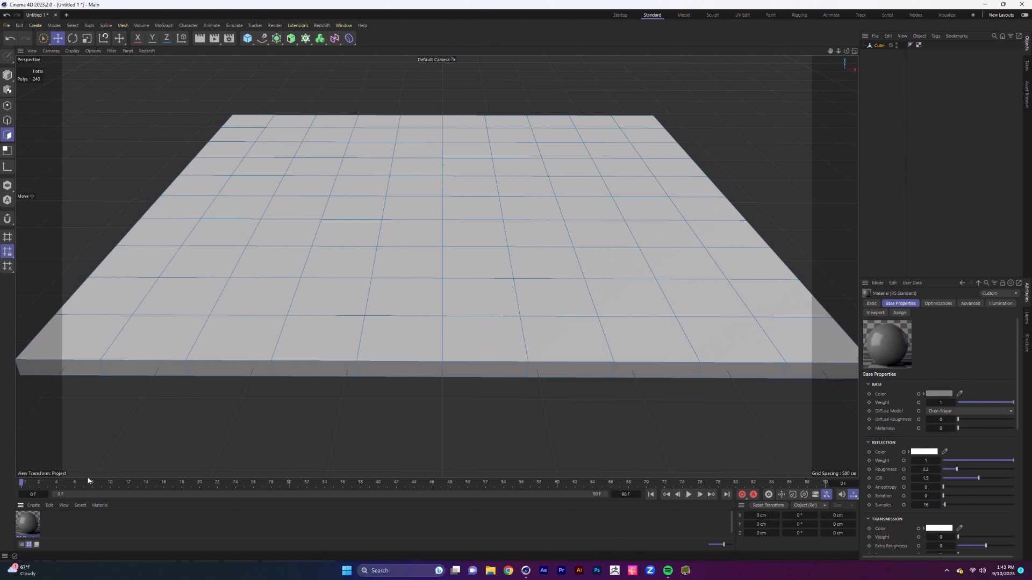
drag(88, 478, 86, 469)
drag(850, 165, 881, 47)
Open the slab material's node graph and add a Texture node ahead of the RS Standard node
double_click(28, 515)
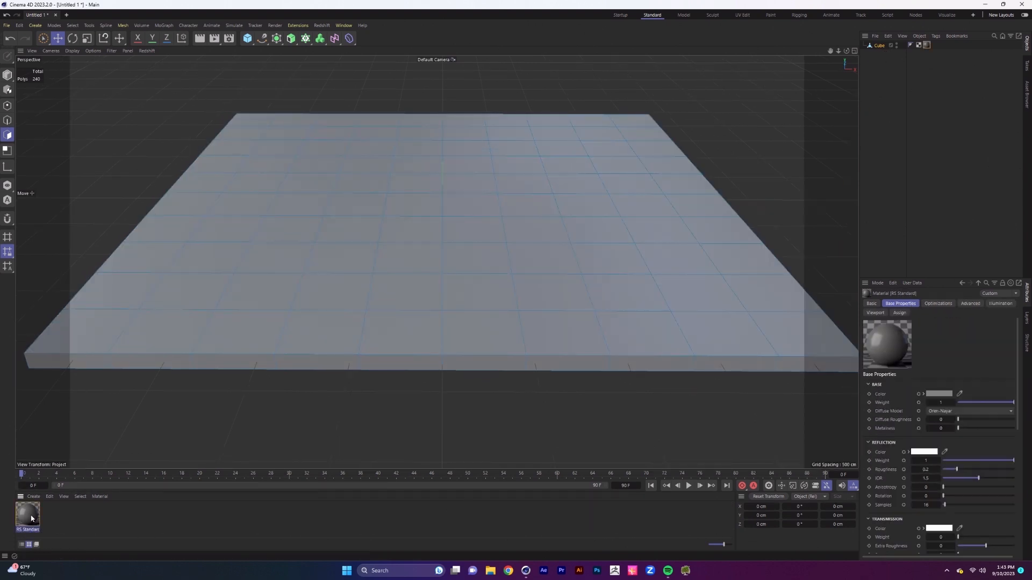
drag(322, 288, 397, 103)
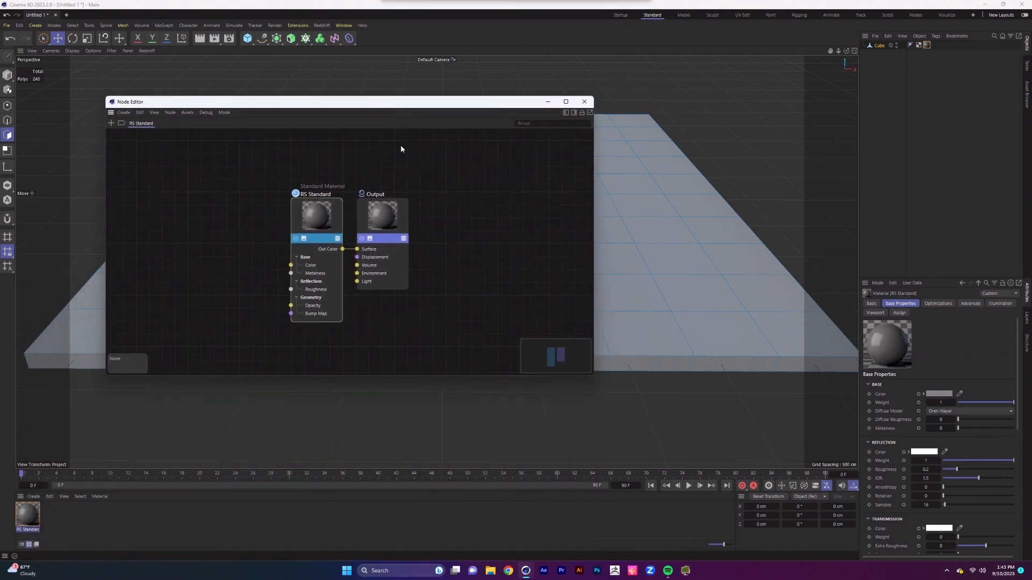
scroll(344, 220, down, 2)
middle_drag(399, 247, 400, 236)
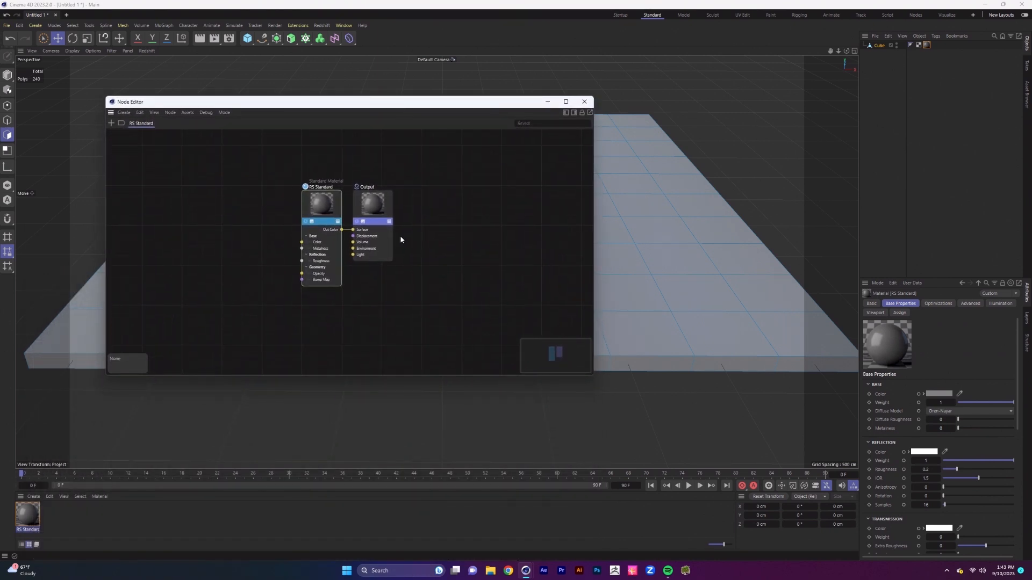
double_click(114, 131)
text(tex)
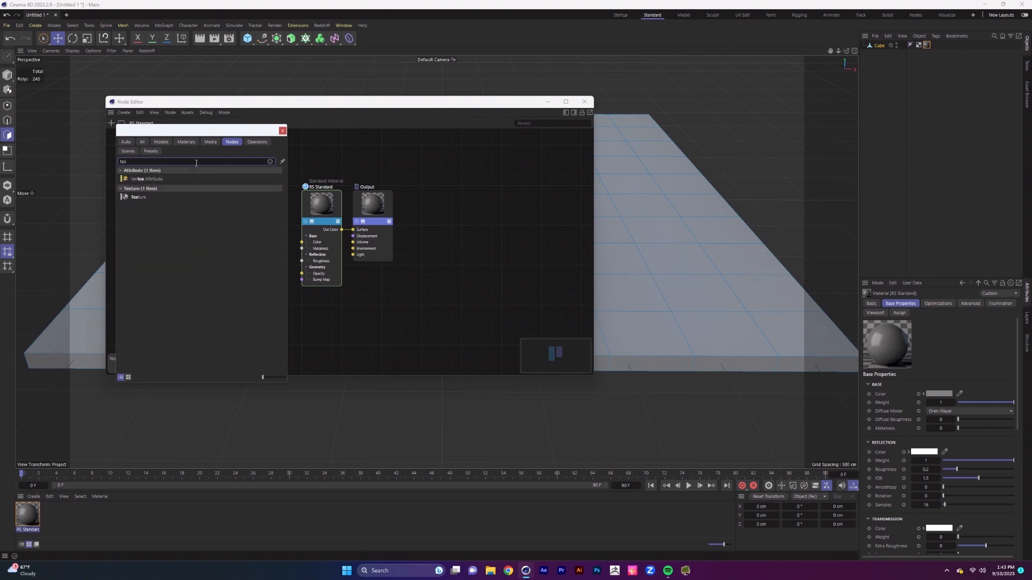
double_click(137, 196)
drag(346, 245, 194, 209)
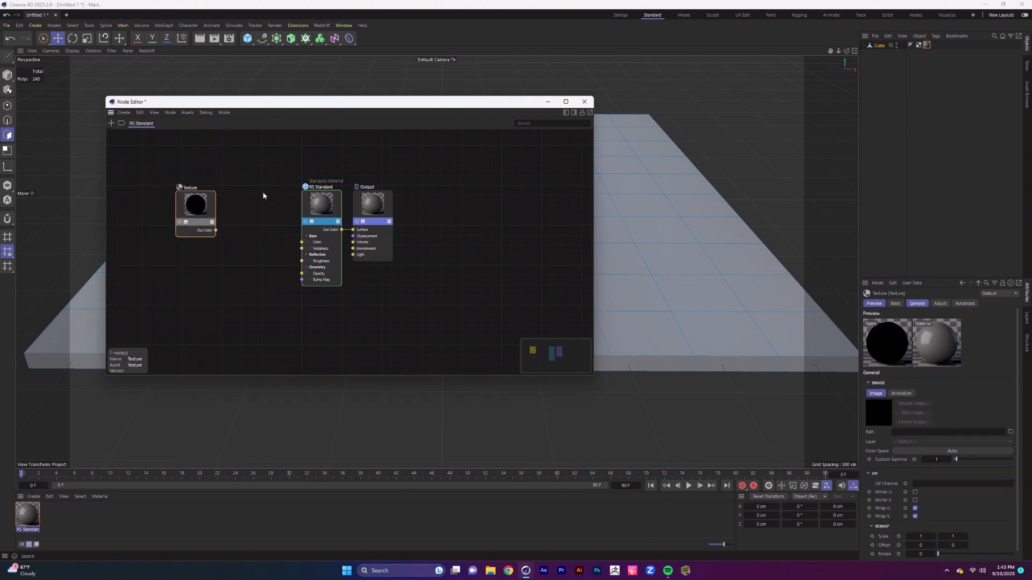
Add a Color Correct node and connect the Texture node through it to the RS Standard node's base Color
middle_drag(263, 196, 321, 203)
double_click(131, 151)
text(color correct)
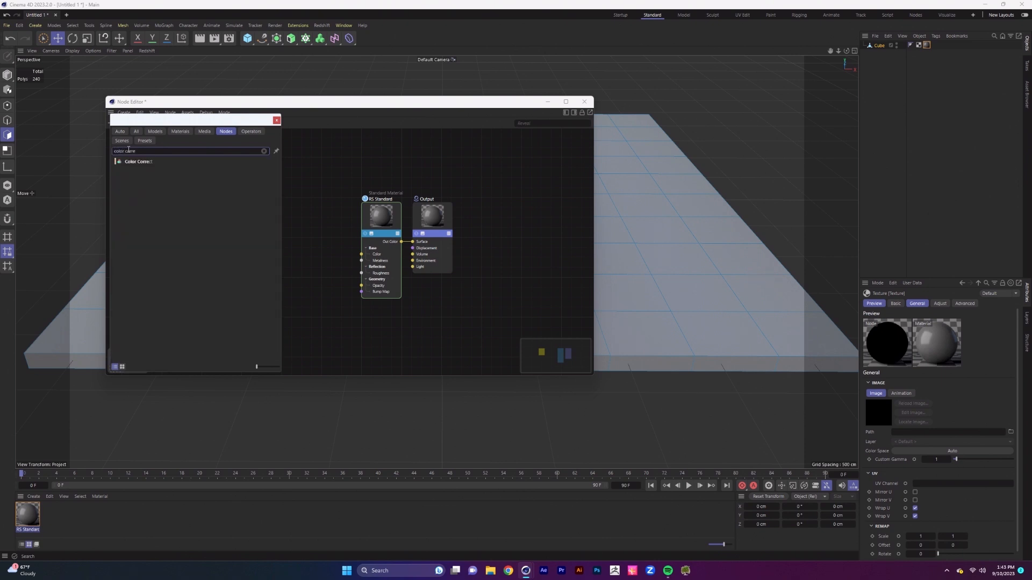
key(Return)
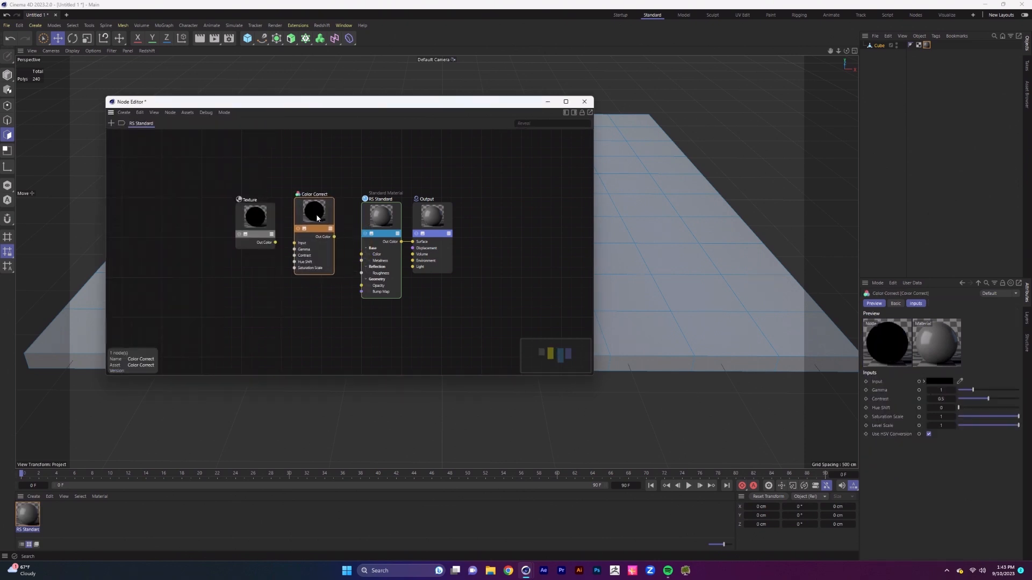
drag(275, 242, 361, 254)
drag(314, 209, 317, 191)
Duplicate the Texture node and route the copy through a new Bump Map node into the RS Standard node's Bump Map input
drag(259, 212, 238, 285)
click(112, 123)
text(bump)
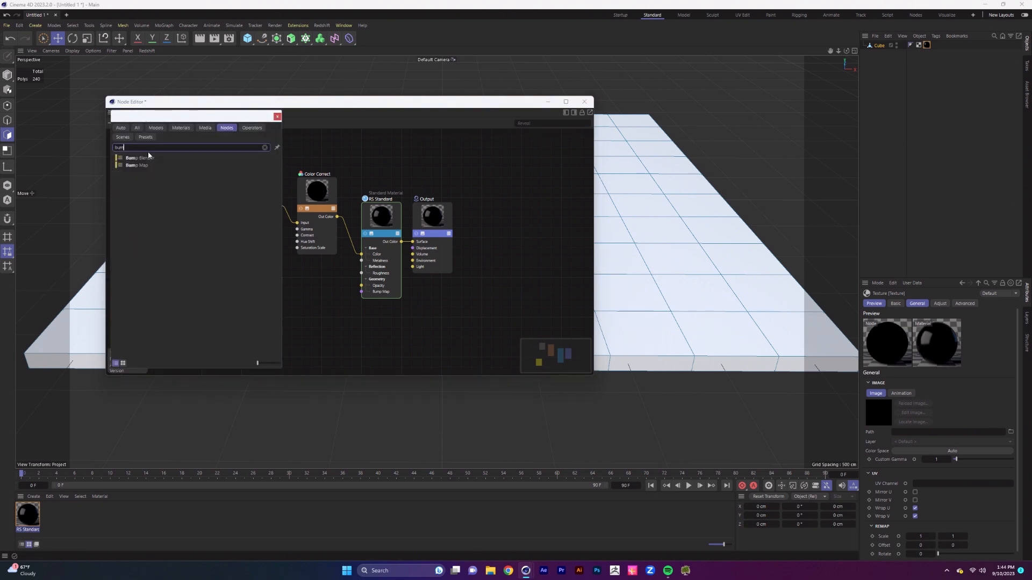
double_click(154, 166)
drag(349, 246, 361, 292)
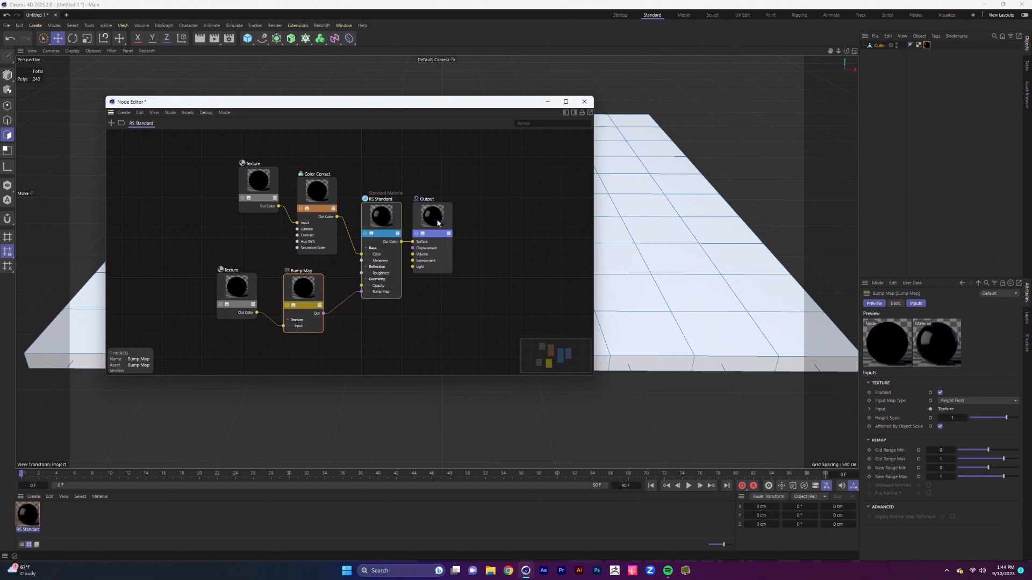
drag(435, 223, 449, 224)
drag(387, 222, 391, 219)
middle_drag(404, 160, 401, 159)
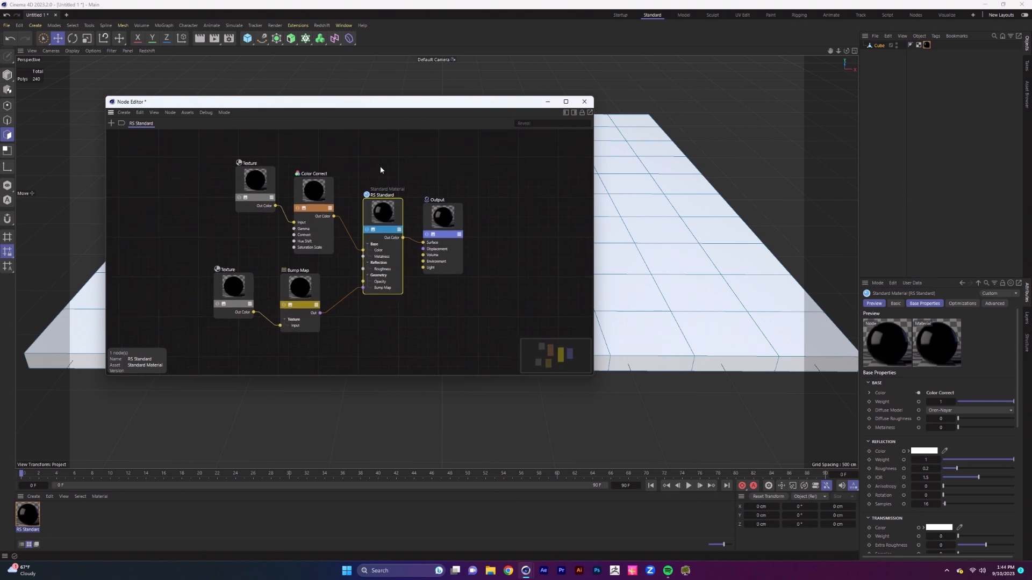
Show node attributes inside an enlarged Node Editor and load the mottled stone image from the tex folder into the Texture node feeding Color Correct
click(253, 181)
click(574, 113)
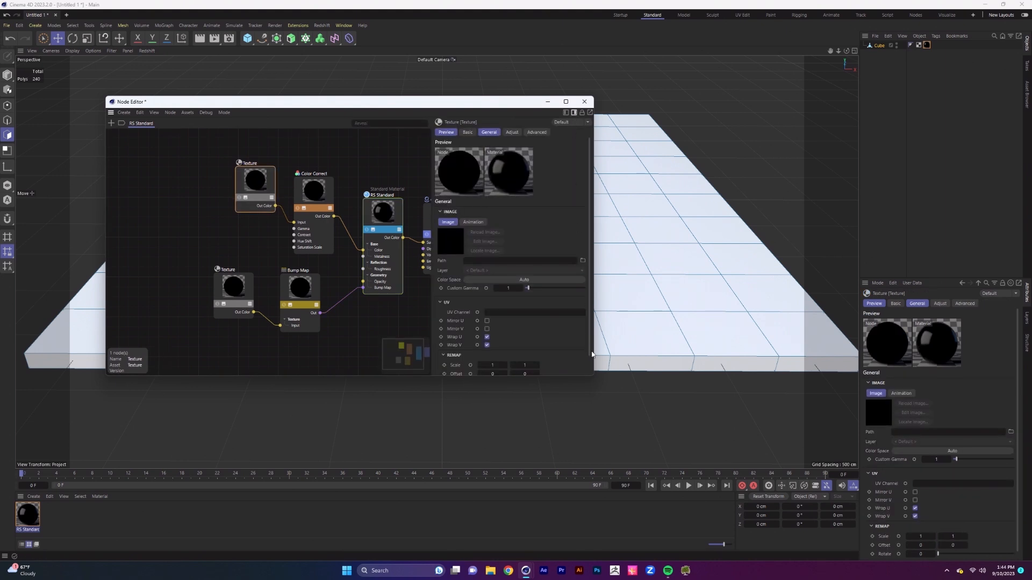
drag(595, 375, 670, 437)
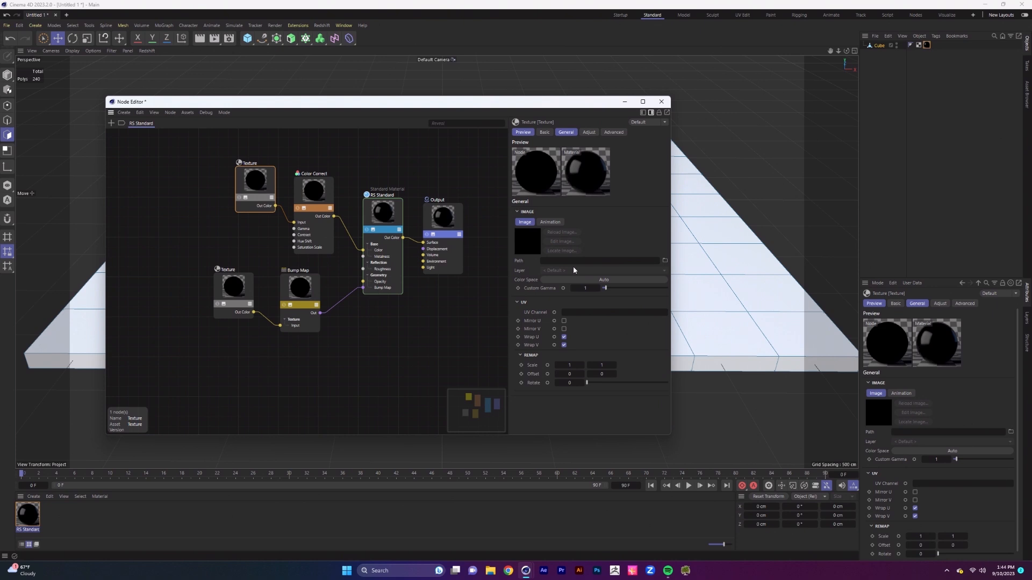
click(665, 260)
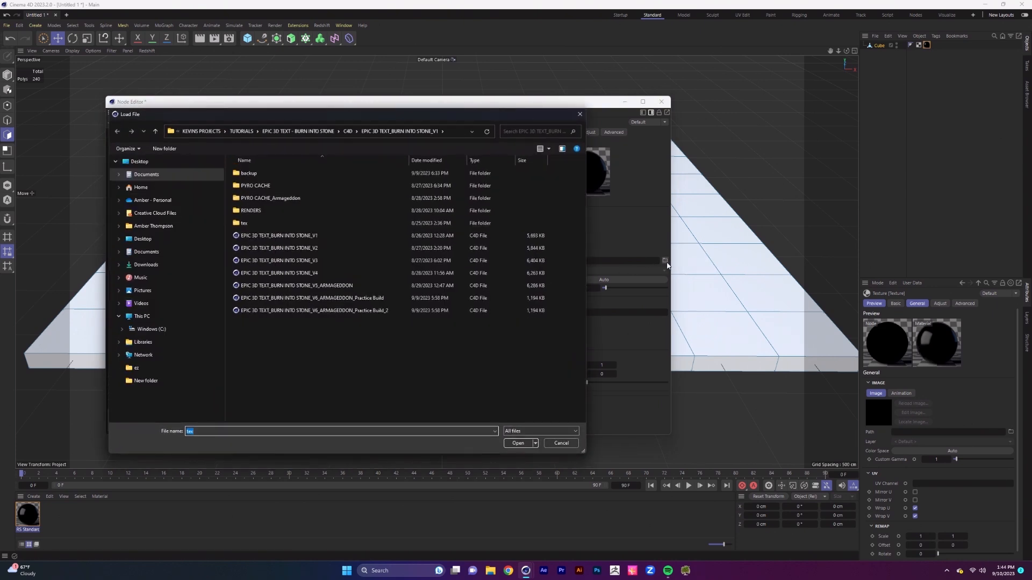
double_click(271, 223)
click(300, 179)
click(518, 443)
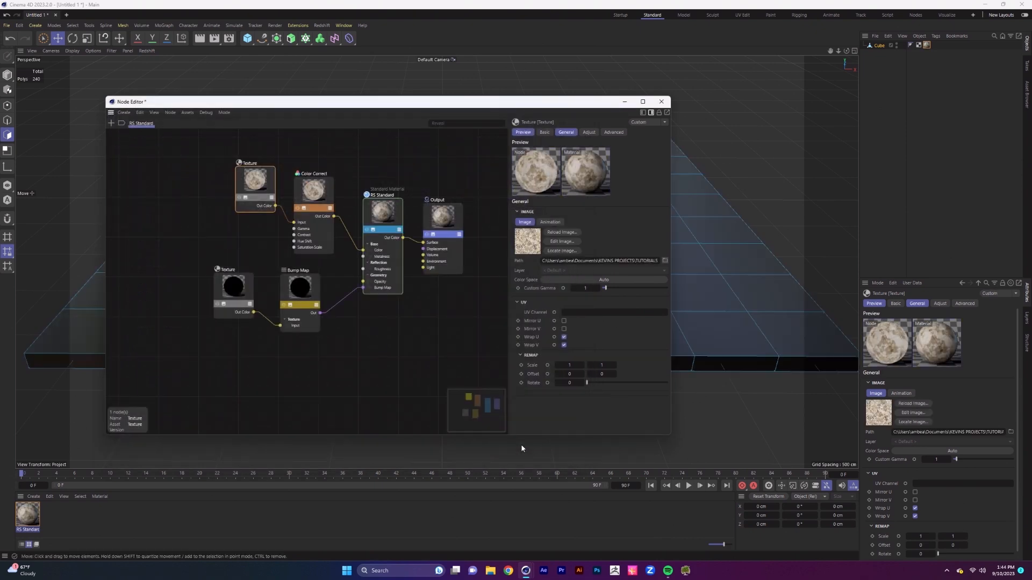
Set the Remap Scale of the Texture node feeding Color Correct to 3 in both directions
drag(475, 111, 493, 147)
click(591, 402)
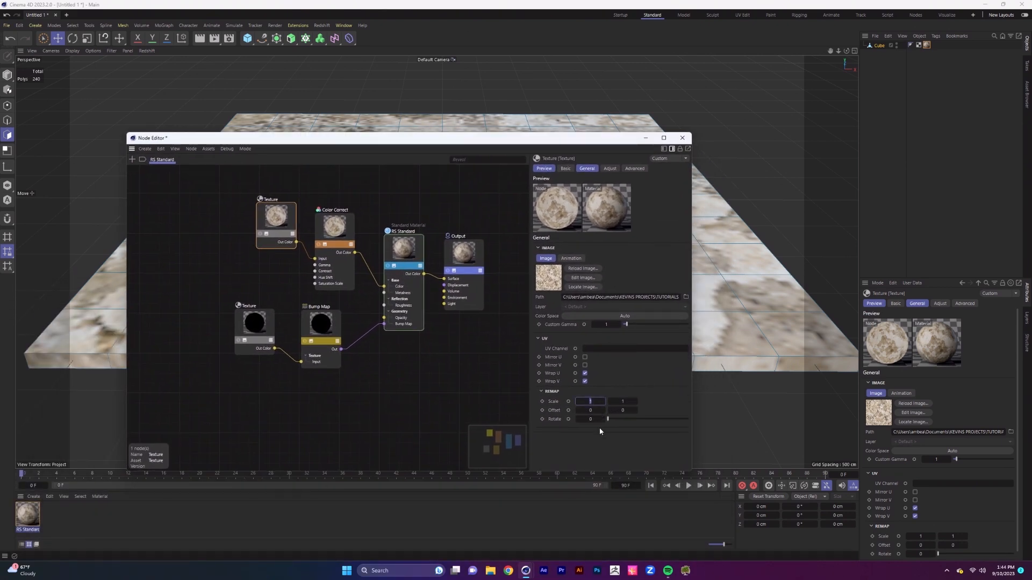
text(3)
key(Tab)
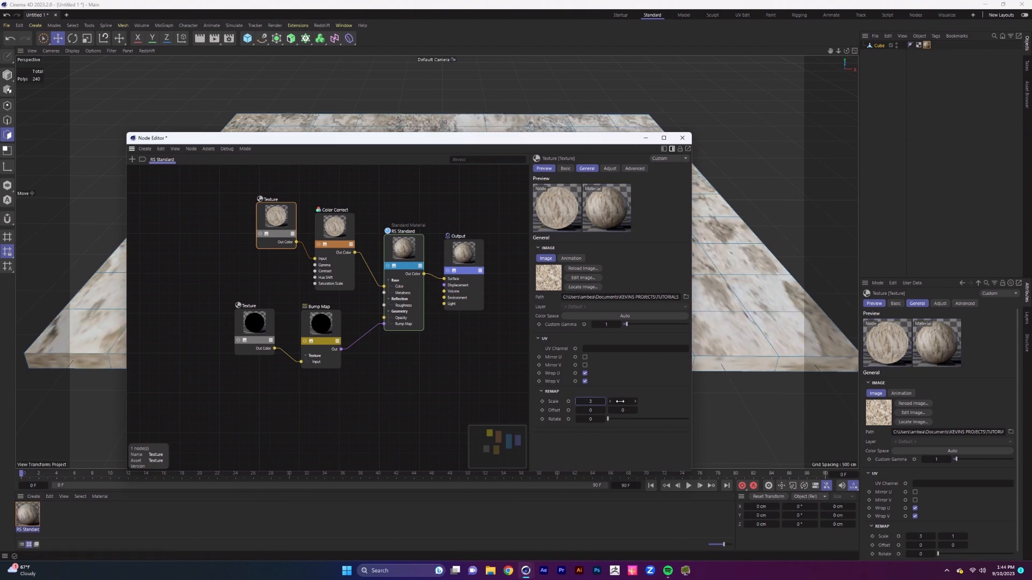
text(3)
key(Return)
Load the grayscale stone image from the tex folder into the Texture node feeding the Bump Map node
drag(574, 144, 516, 94)
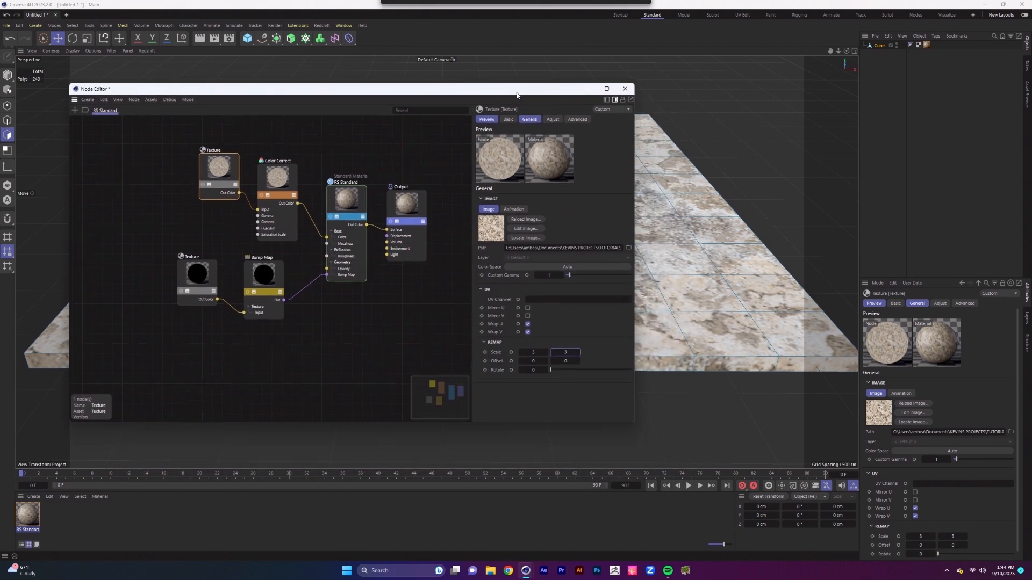
click(211, 272)
click(486, 119)
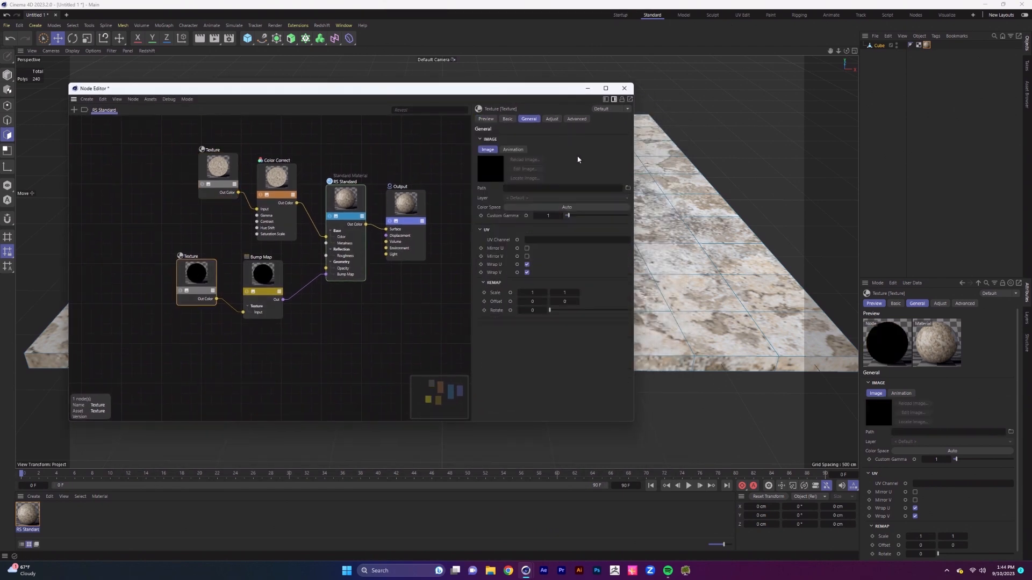
click(628, 188)
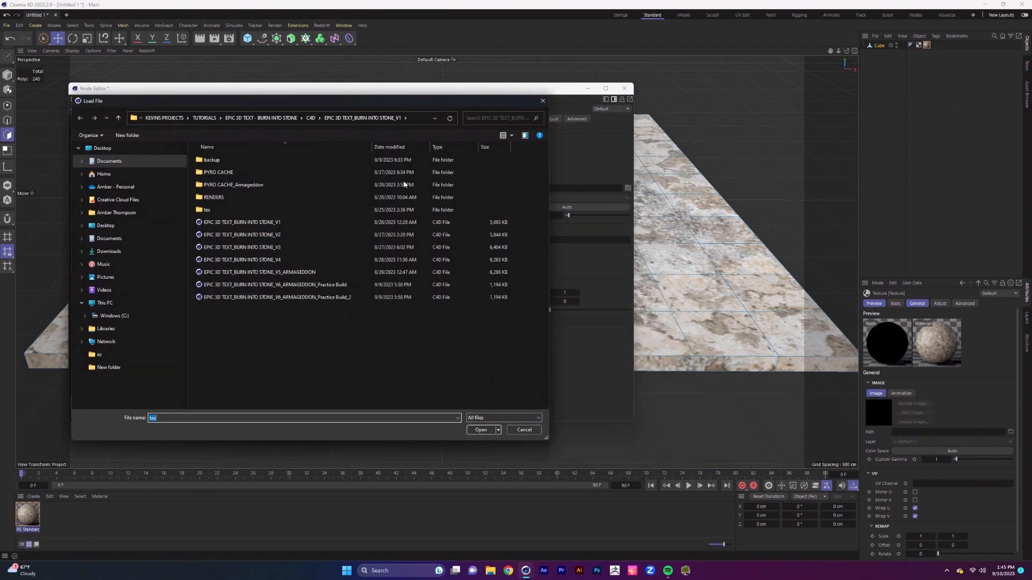
double_click(246, 211)
click(302, 174)
click(483, 432)
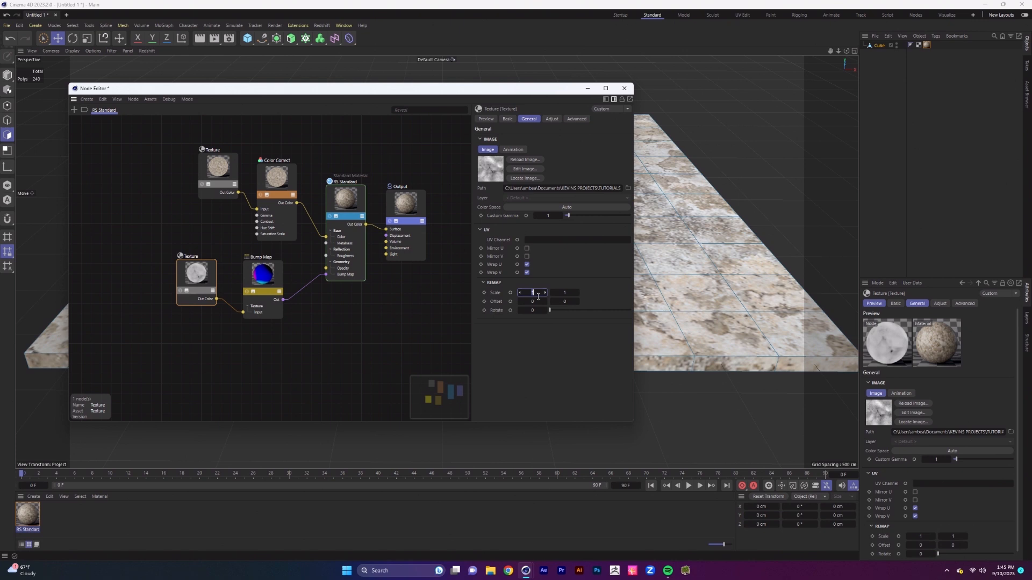
Set the bump Texture node's Remap Scale to 3 in both directions and close the Node Editor
text(3)
key(Return)
text(3)
key(Return)
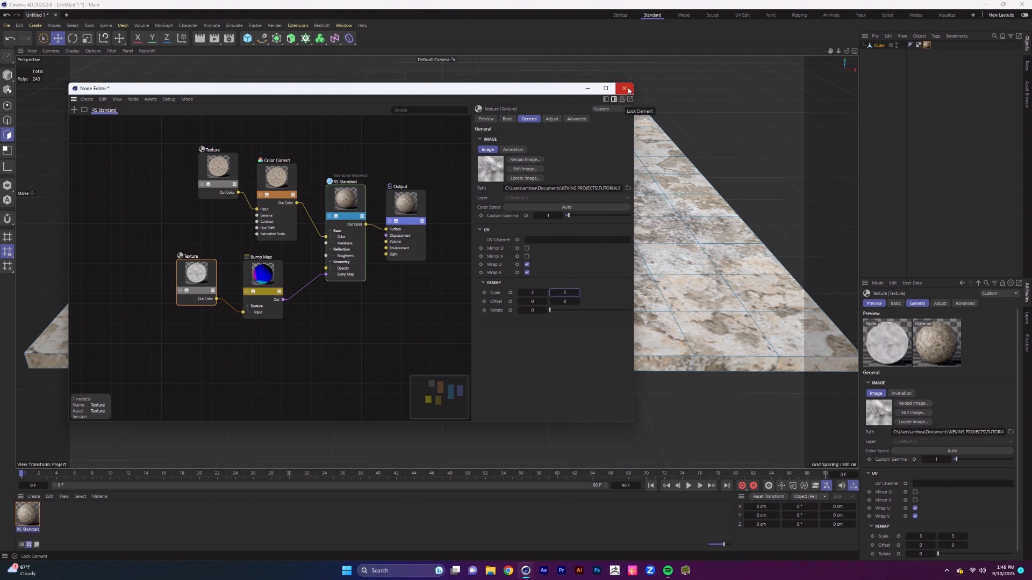
click(625, 89)
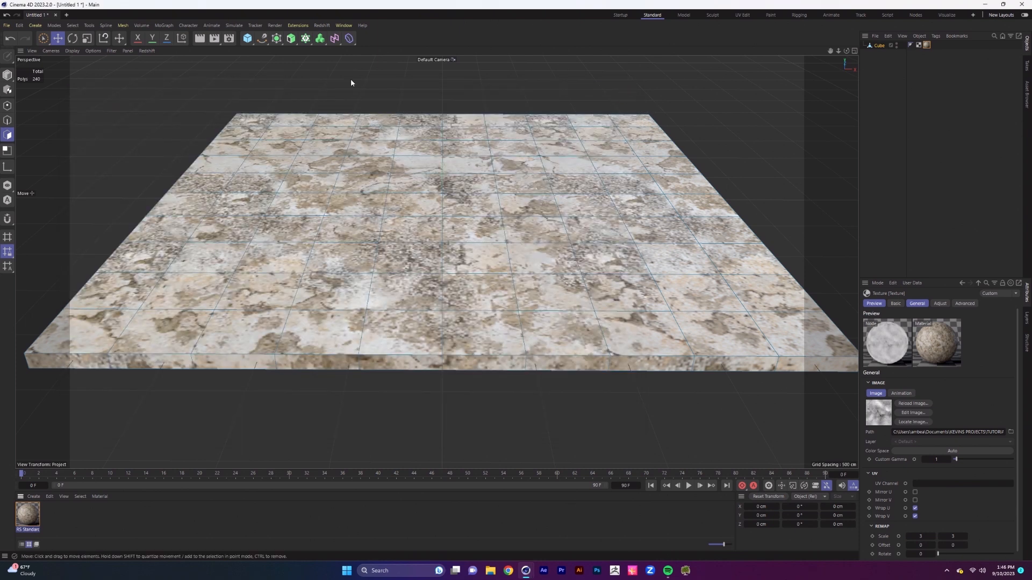
Add a Redshift Area Light, raise it above the slab, and move it over the slab's front-left corner
click(321, 25)
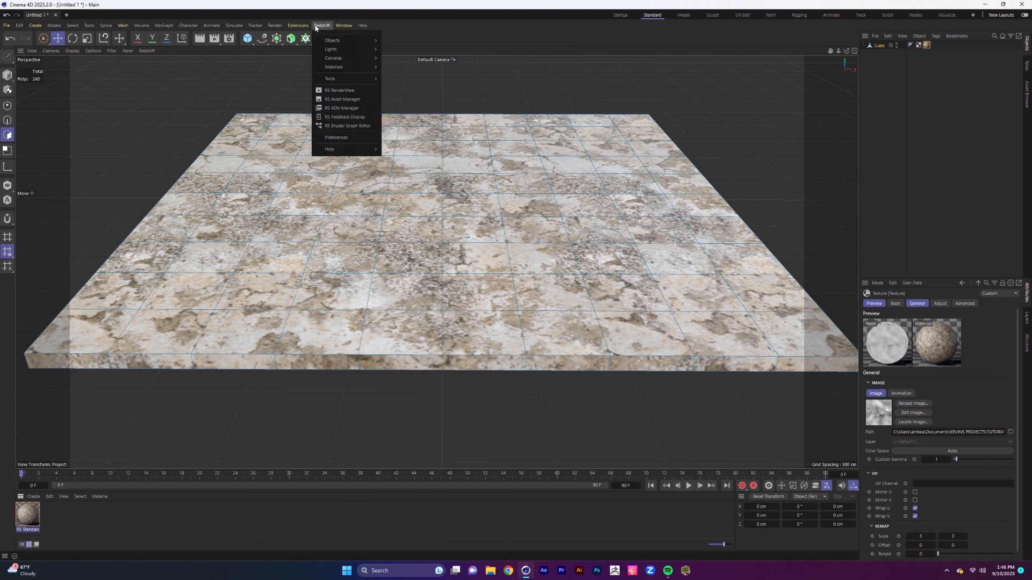
mouse_move(344, 53)
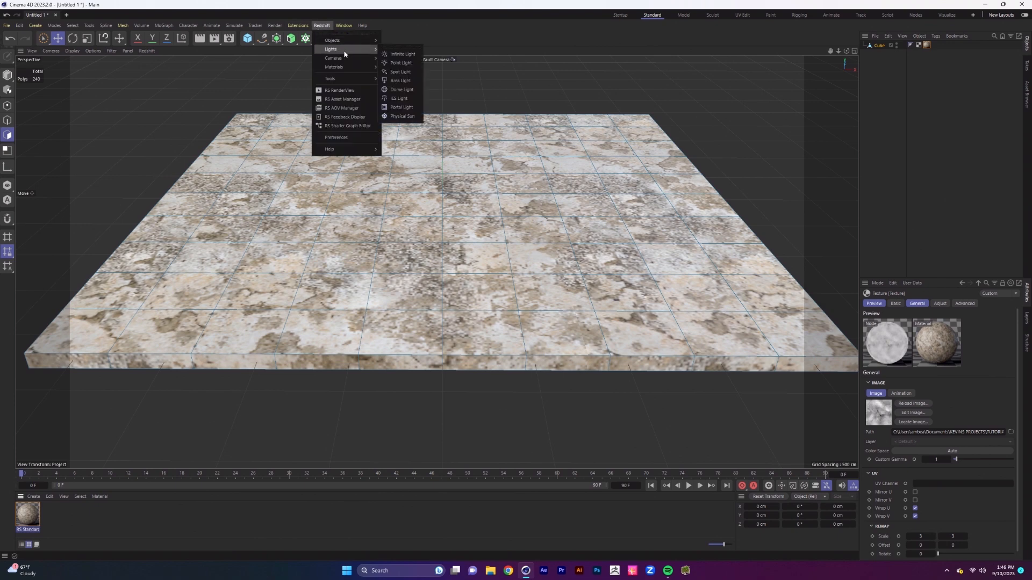
click(400, 80)
drag(442, 144, 446, 64)
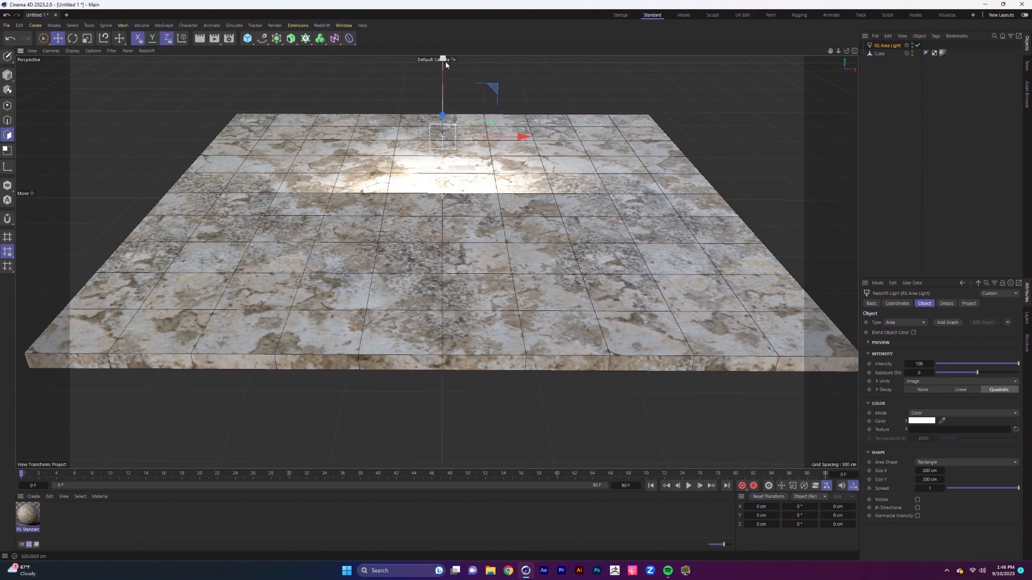
drag(485, 123, 266, 262)
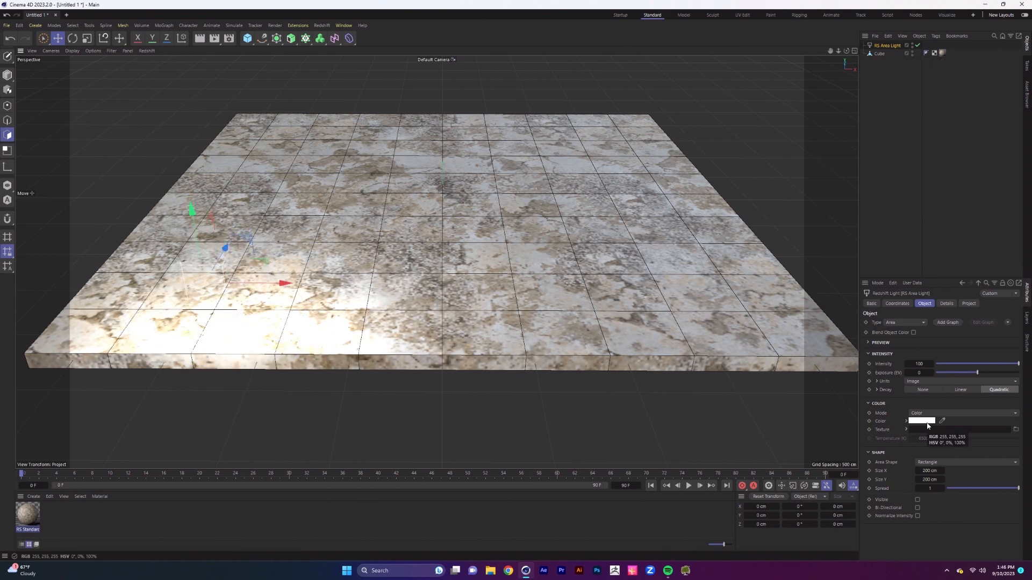
Set the area light's color to a saturated blue with a hue of 219°
click(926, 422)
click(977, 496)
drag(871, 466, 841, 459)
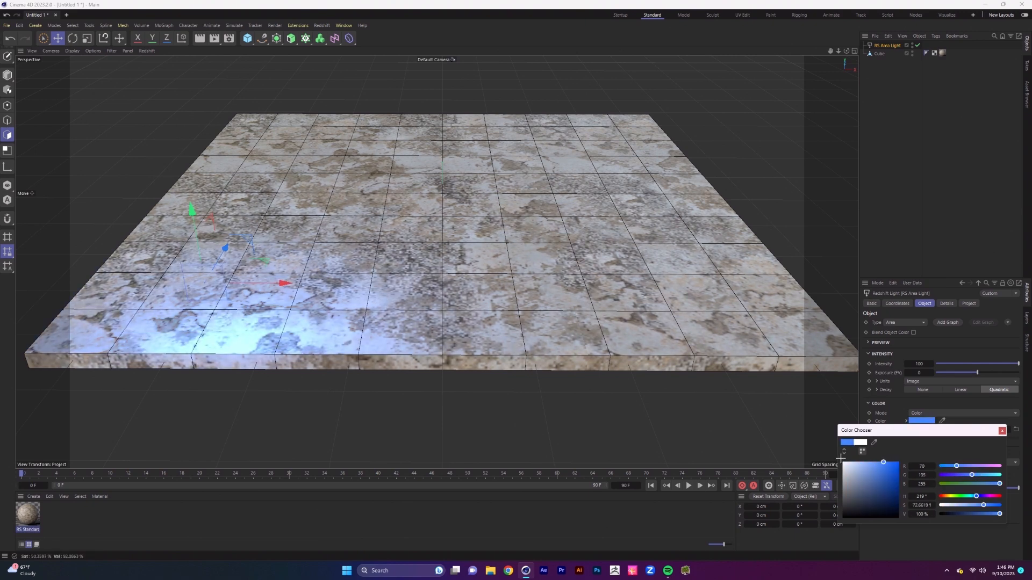
click(1002, 431)
Duplicate the blue area light above the slab's back-right corner and rotate the copy to face back across the slab
drag(267, 261, 620, 69)
middle_click(555, 127)
middle_click(407, 141)
alt+drag(572, 176, 730, 74)
key(r)
key(e)
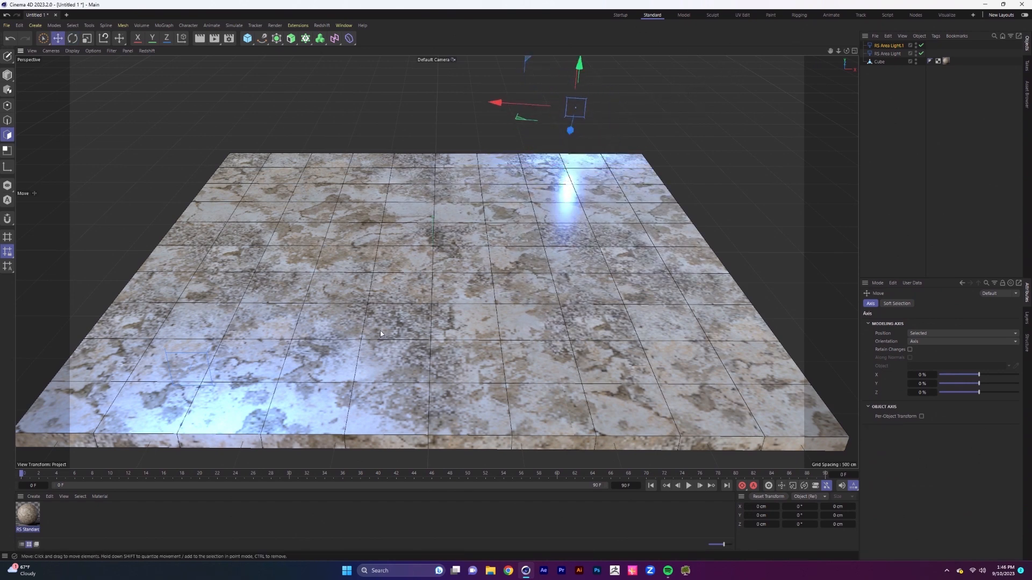
Shift the original front area light farther toward the slab's left edge
alt+middle_drag(381, 334, 389, 279)
click(887, 54)
drag(263, 277, 223, 284)
Change the back area light's color to warm orange with a hue of 38°
click(892, 48)
click(925, 423)
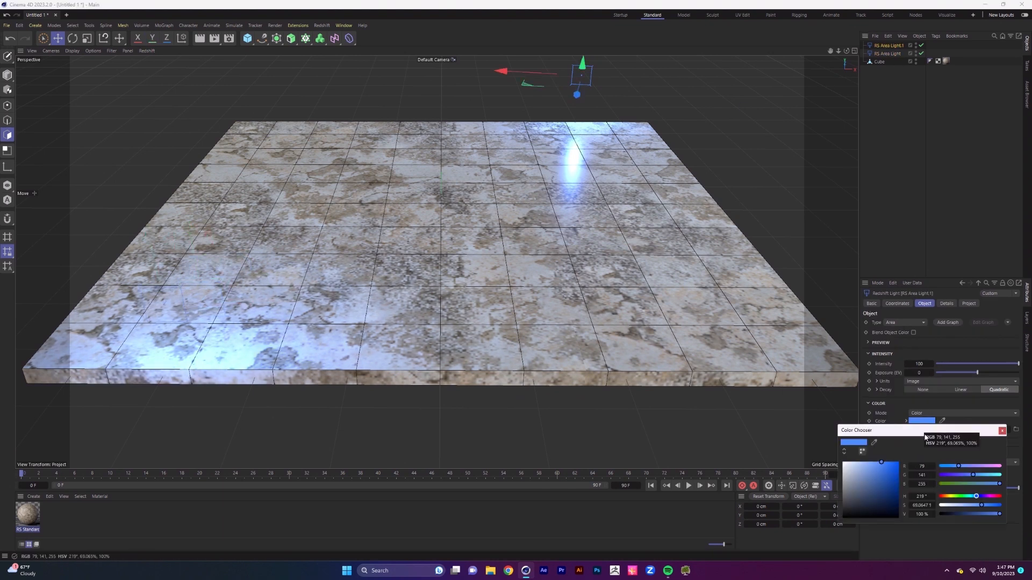
click(946, 498)
drag(946, 499, 947, 499)
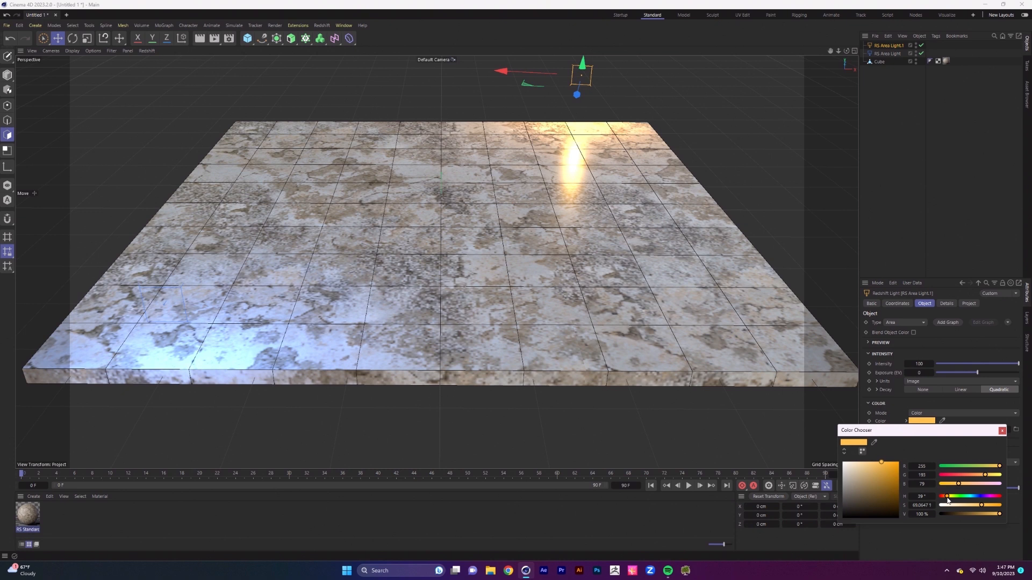
click(1002, 430)
Open an enlarged Redshift RenderView with live rendering running and place it beside the front-left part of the slab
click(276, 26)
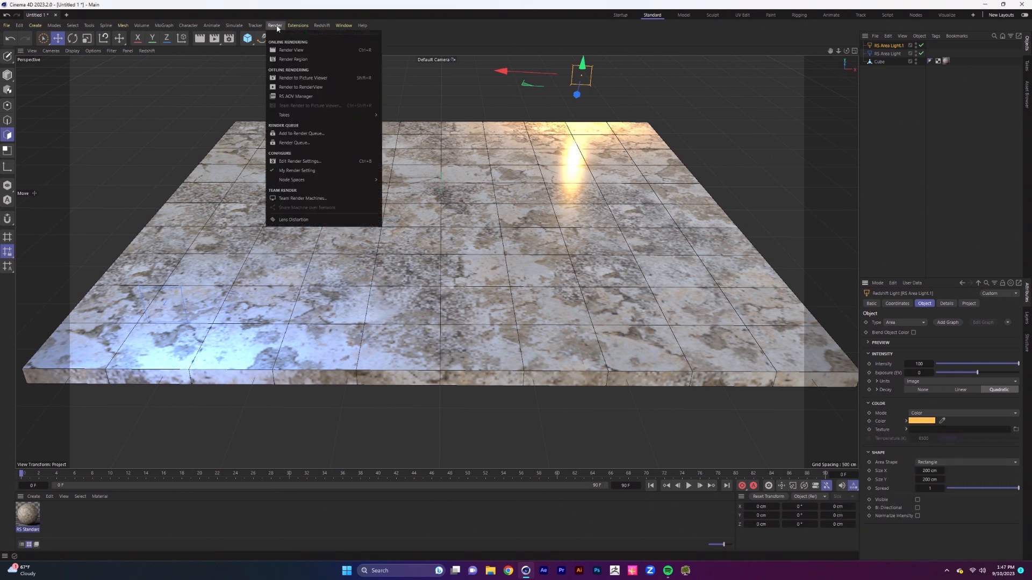
click(315, 89)
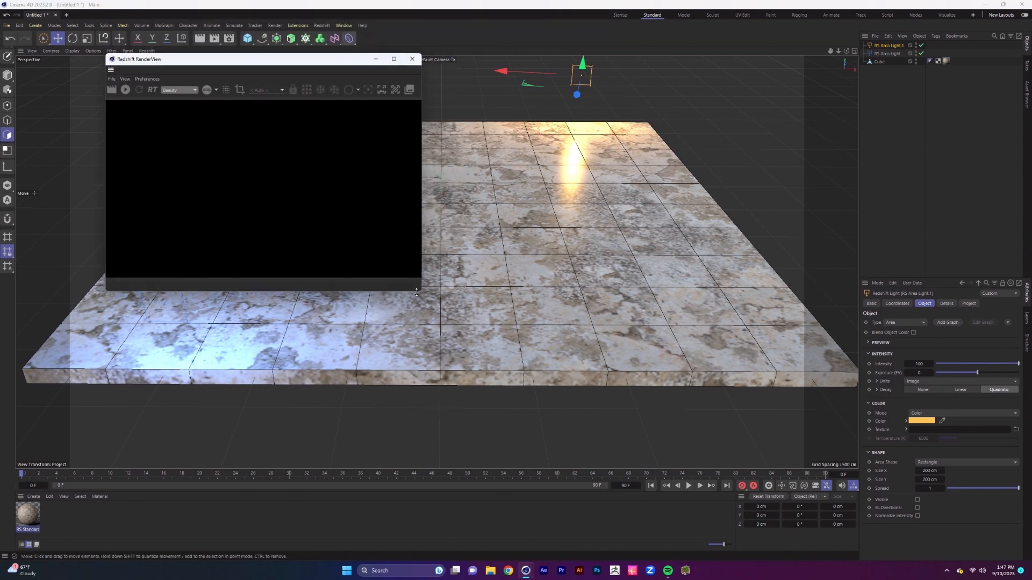
drag(421, 293, 627, 393)
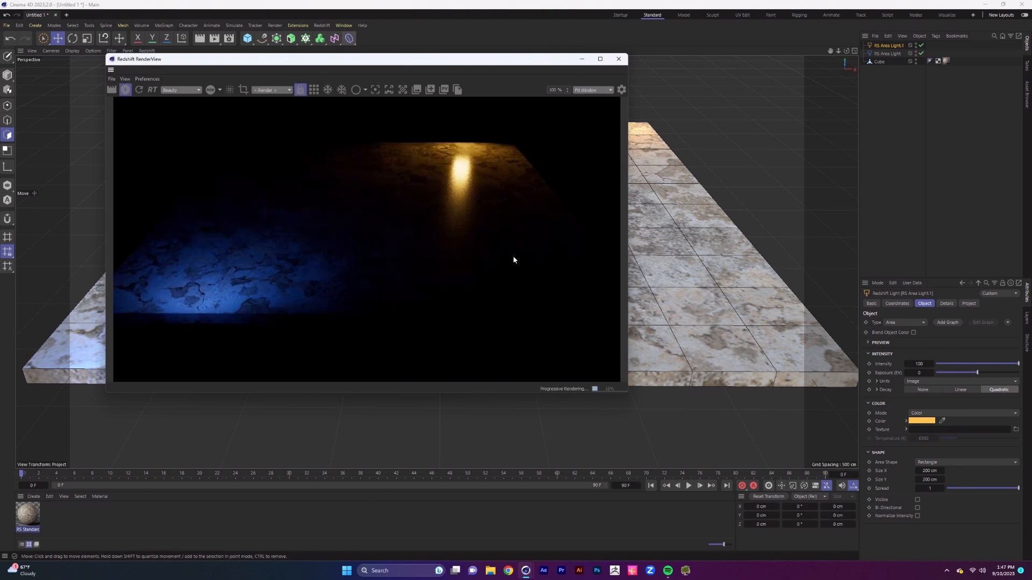
drag(520, 63, 857, 67)
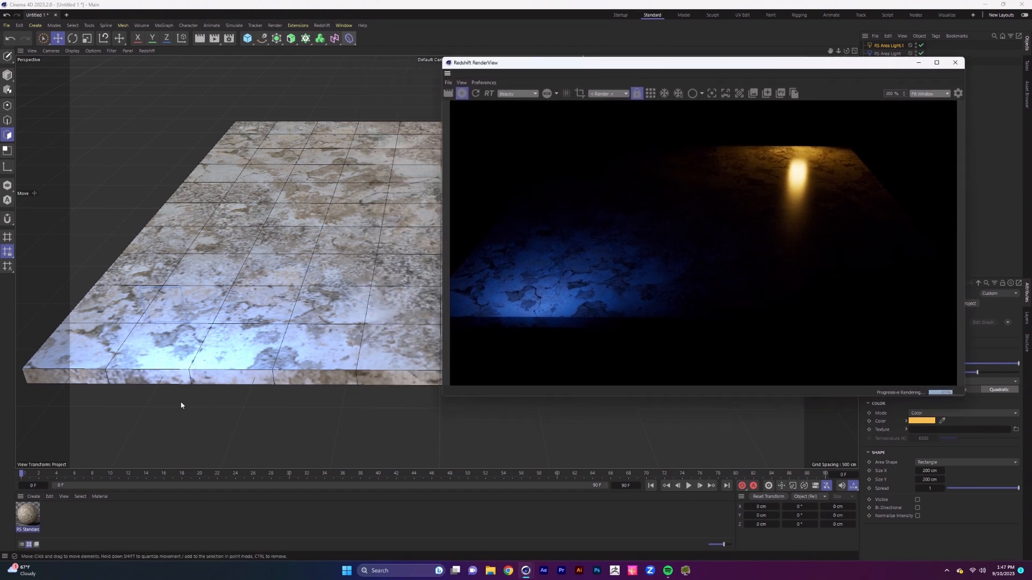
Reopen the slab material's node graph in a smaller Node Editor placed beside the RenderView
double_click(28, 513)
drag(330, 289, 347, 161)
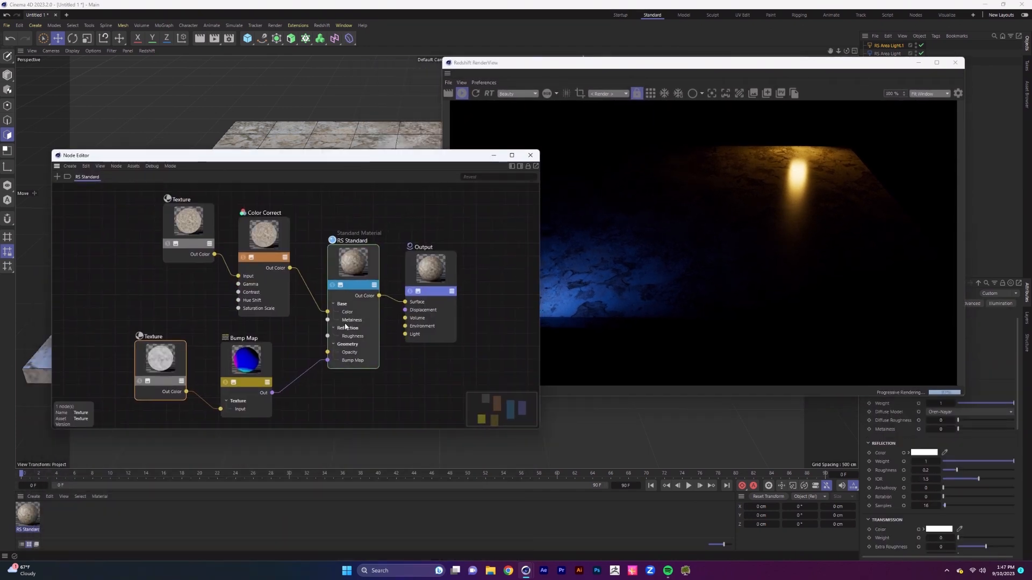
scroll(347, 320, down, 2)
drag(538, 428, 483, 407)
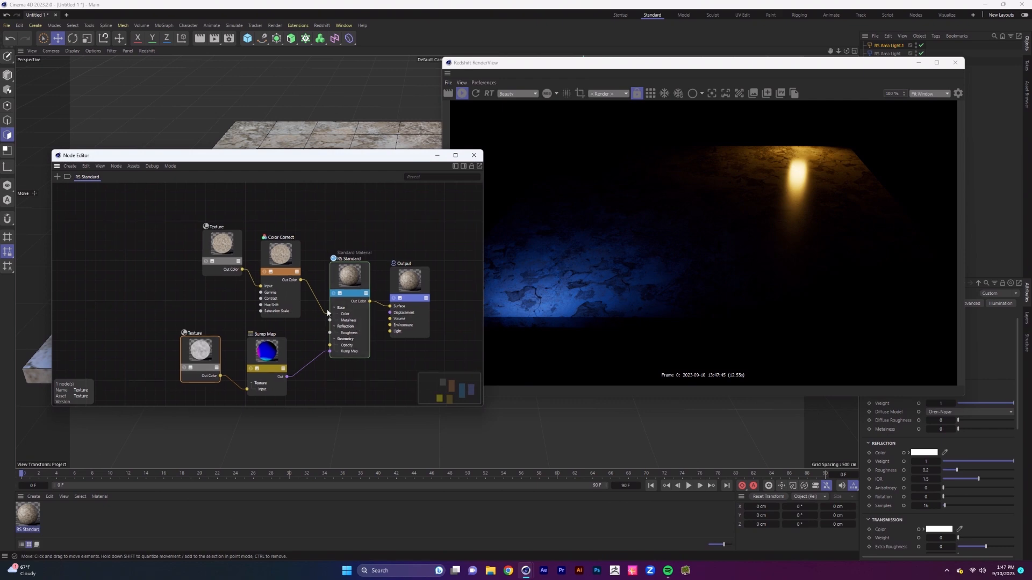
middle_drag(330, 311, 288, 291)
drag(416, 159, 402, 135)
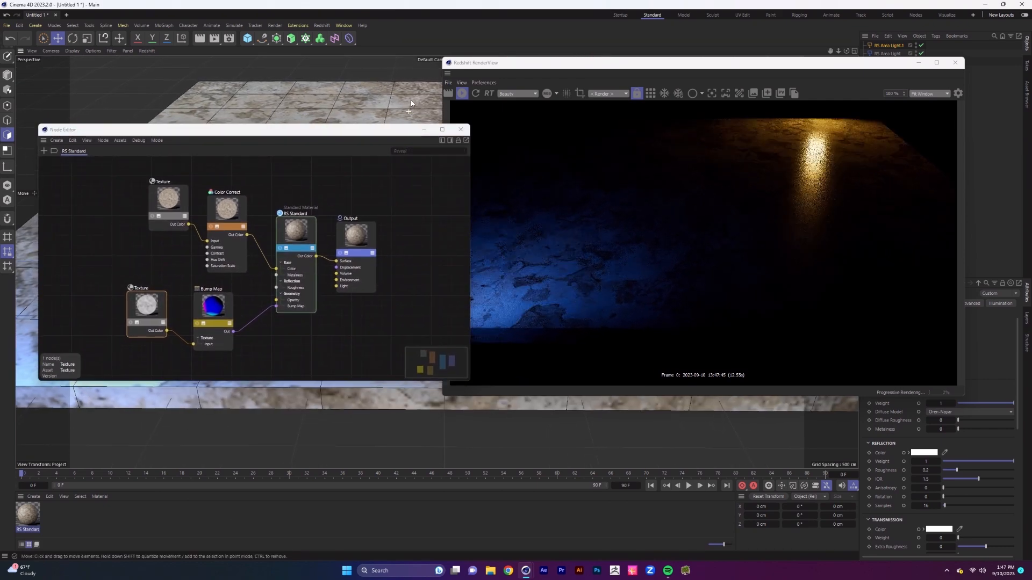
Show the Bump Map node's attributes in the Node Editor and set its Height Scale first to 3, then to 20
click(211, 316)
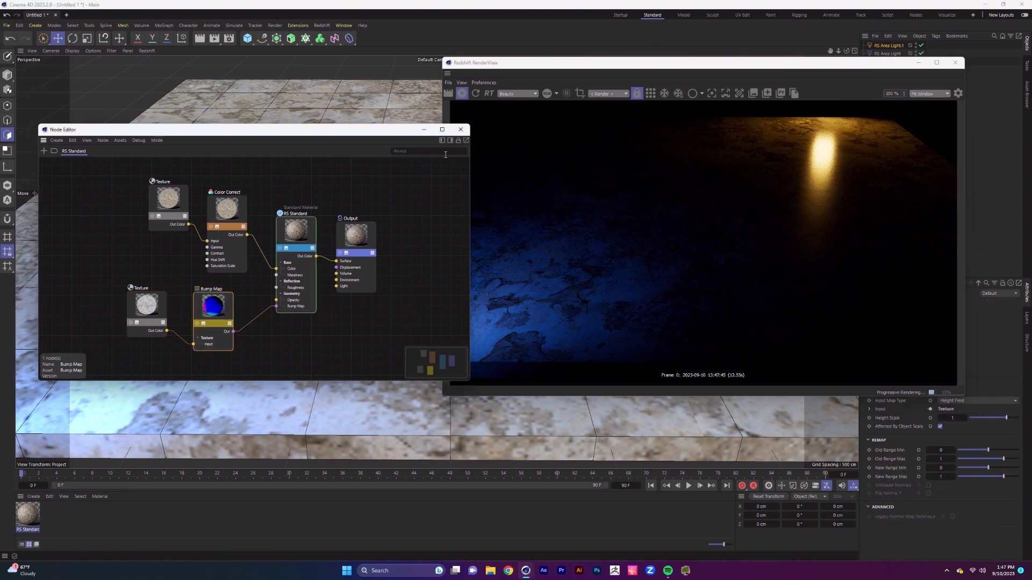
click(450, 140)
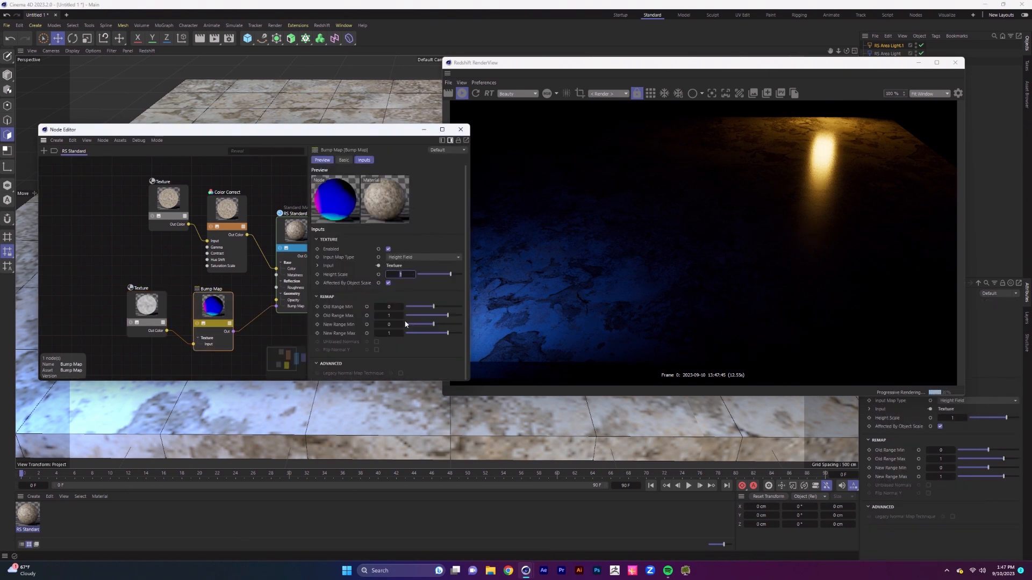
text(3)
key(Return)
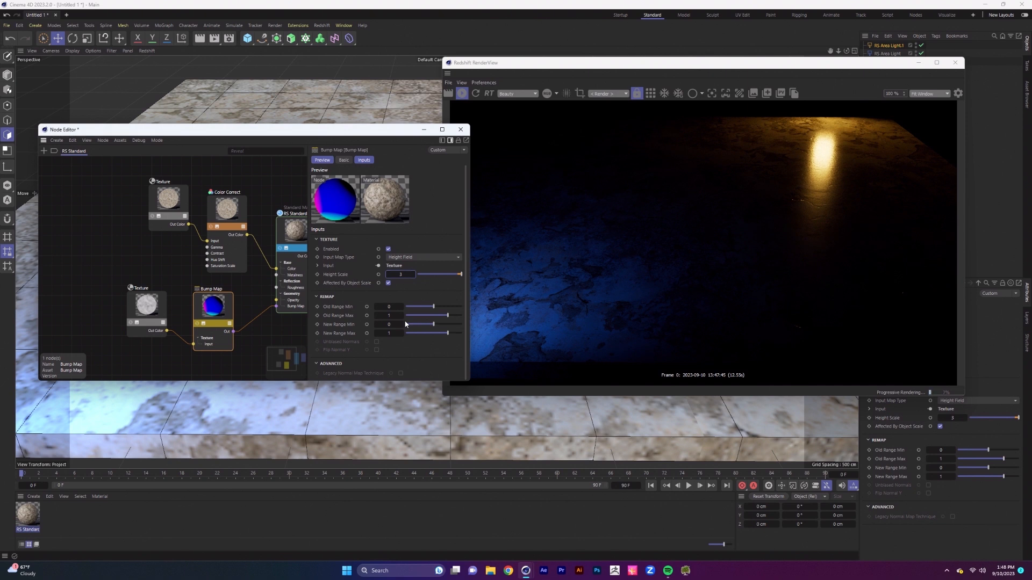
text(20)
key(Return)
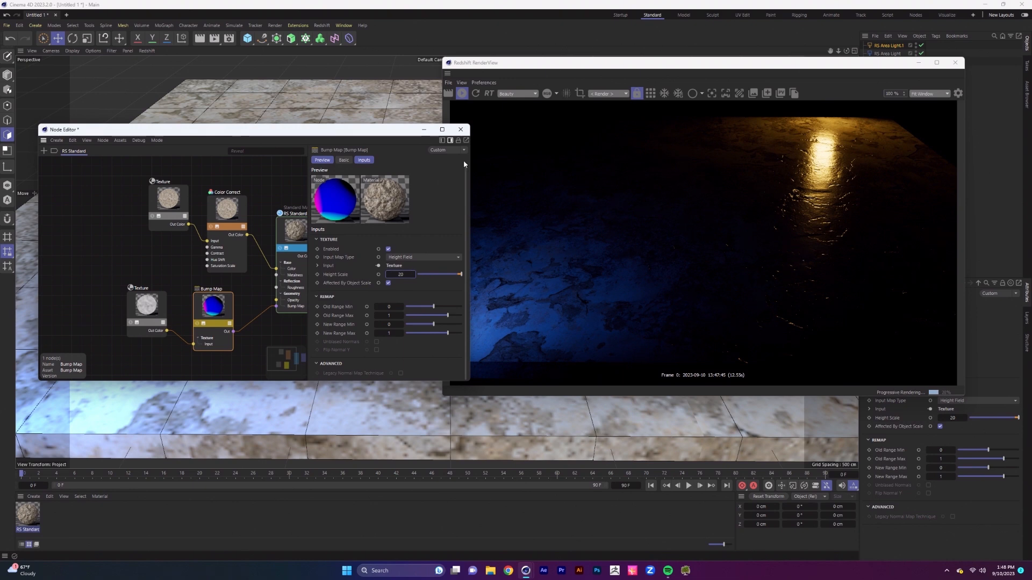
Widen the orange back area light to a Size X of about 735 cm
drag(411, 130, 551, 182)
alt+drag(417, 152, 345, 187)
drag(816, 66, 530, 139)
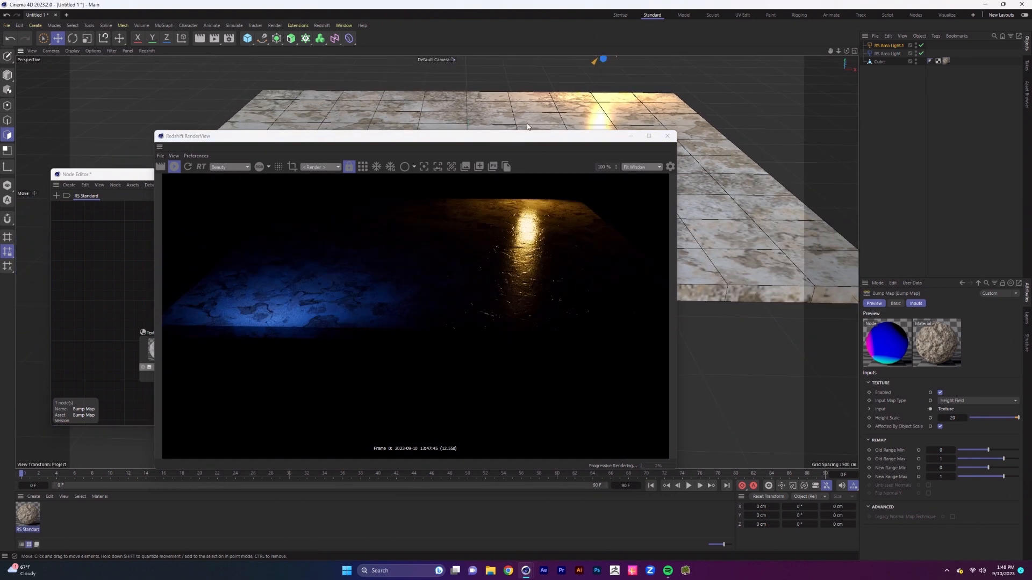
alt+middle_drag(565, 97, 564, 142)
drag(612, 72, 618, 59)
click(891, 47)
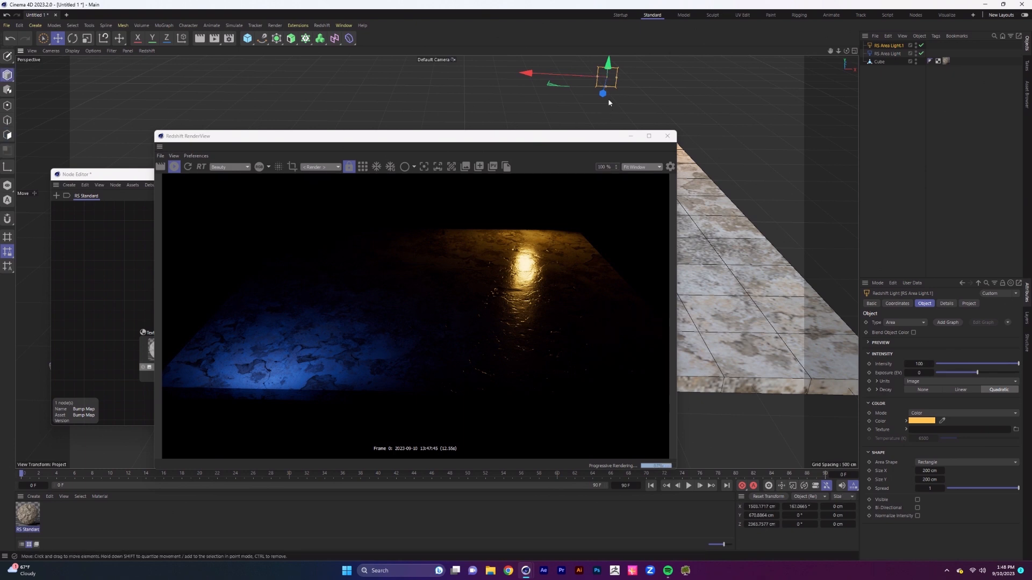
drag(617, 78, 643, 81)
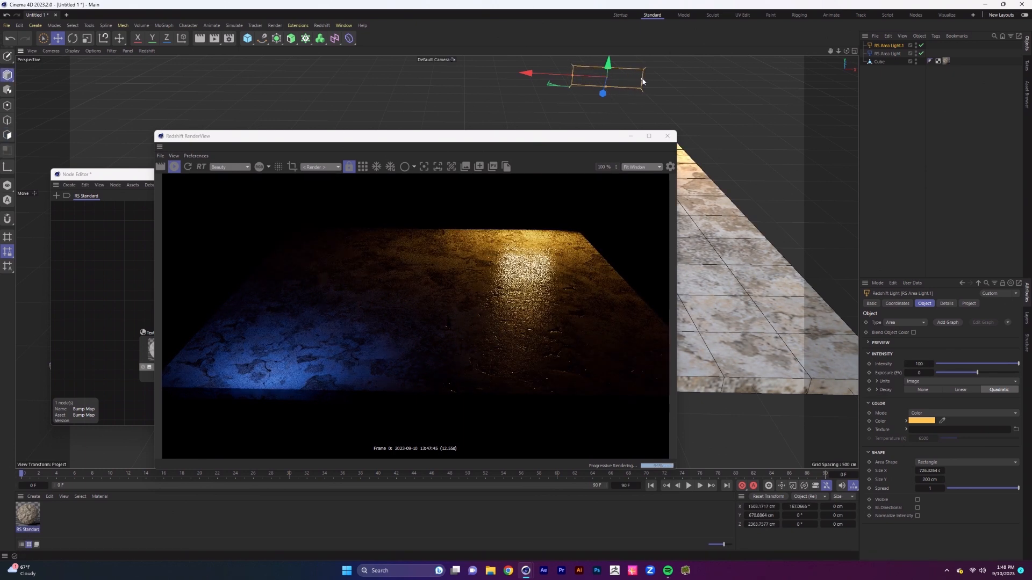
Uncover the front of the slab and widen the blue area light to a Size X of about 809 cm
drag(561, 139, 767, 133)
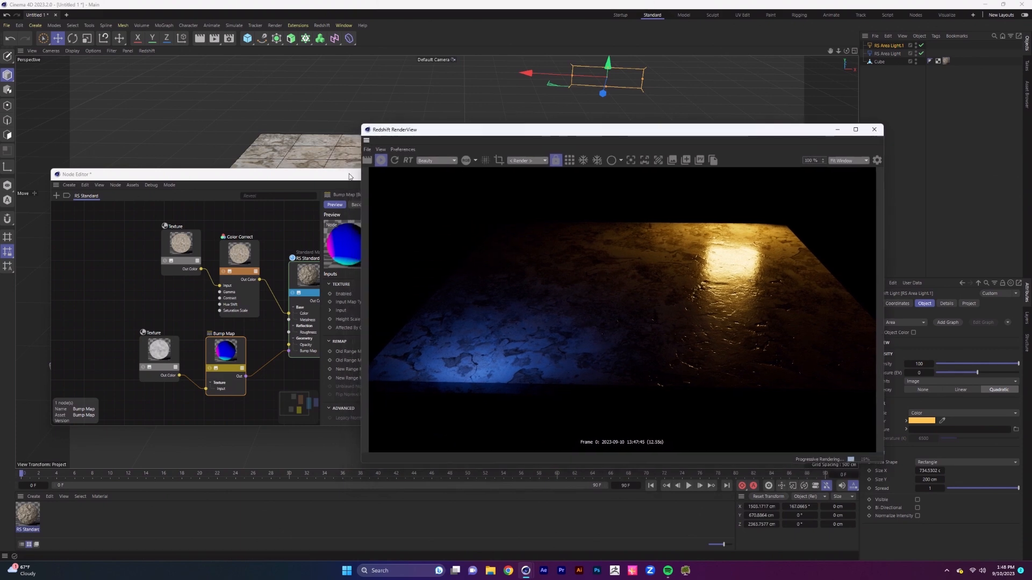
click(209, 302)
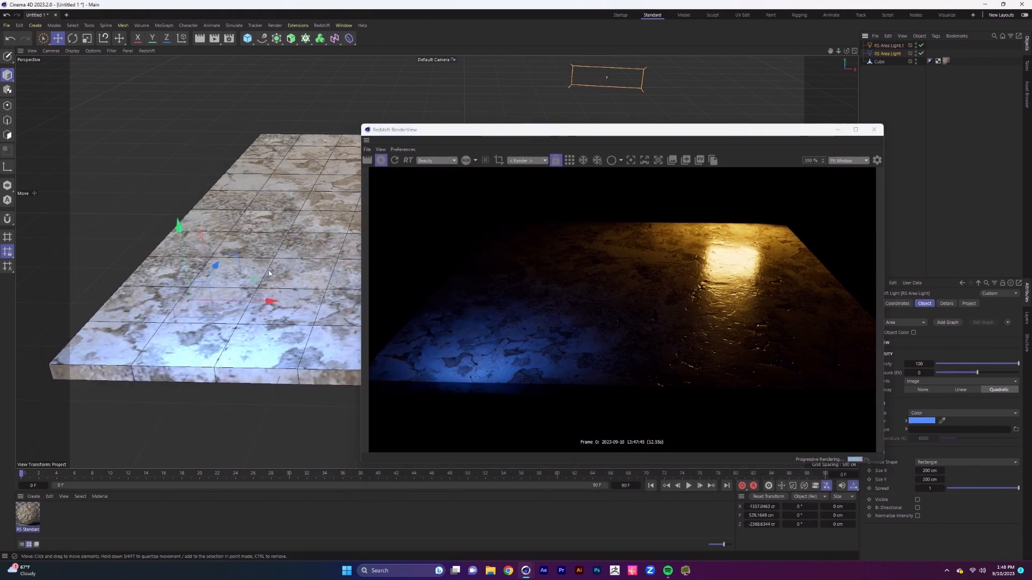
drag(226, 304, 273, 305)
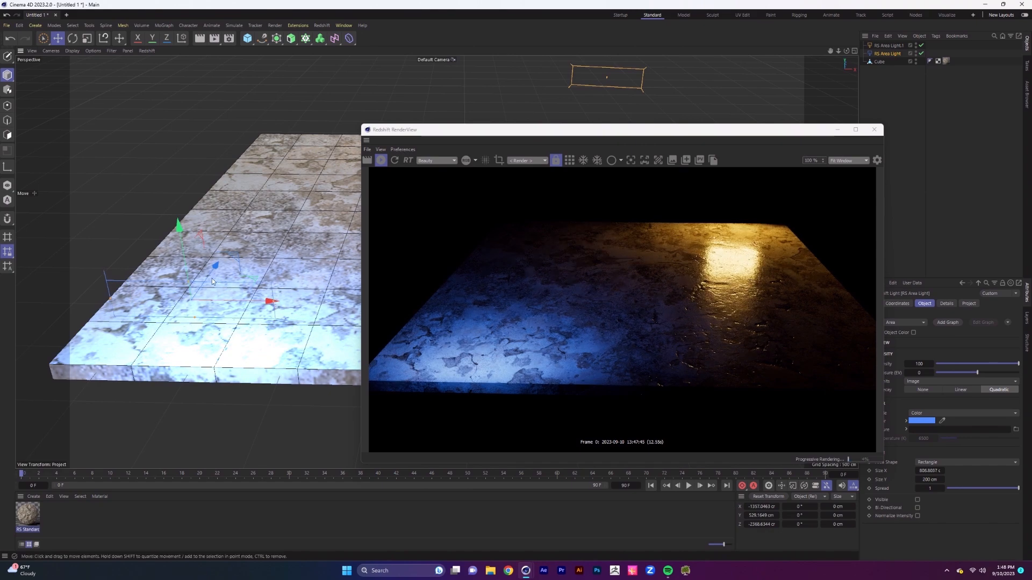
Reopen the slab material's node graph and place the Node Editor so most of the render stays visible
alt+drag(330, 240, 275, 197)
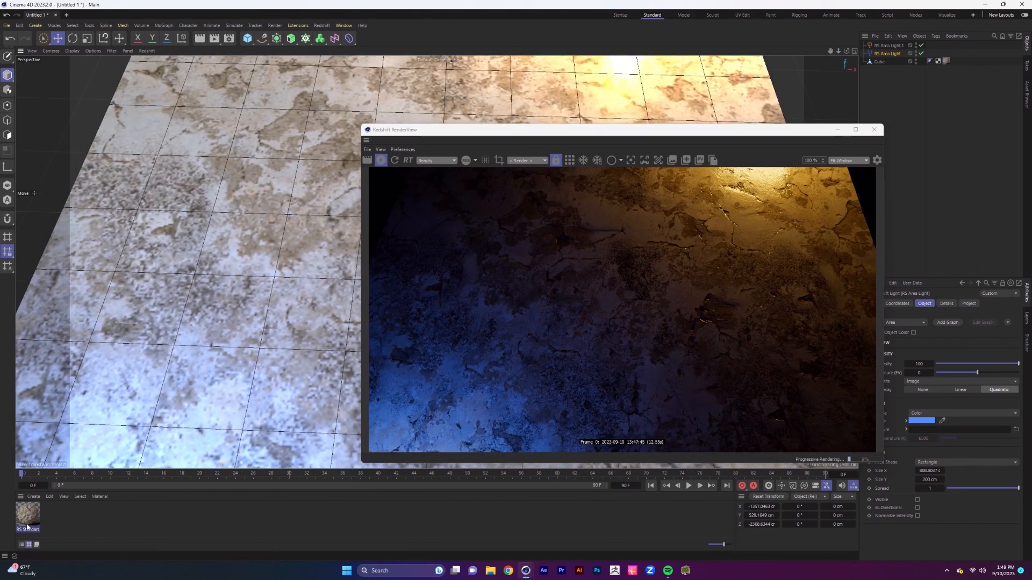
double_click(28, 515)
drag(337, 288, 317, 125)
alt+drag(407, 112, 411, 90)
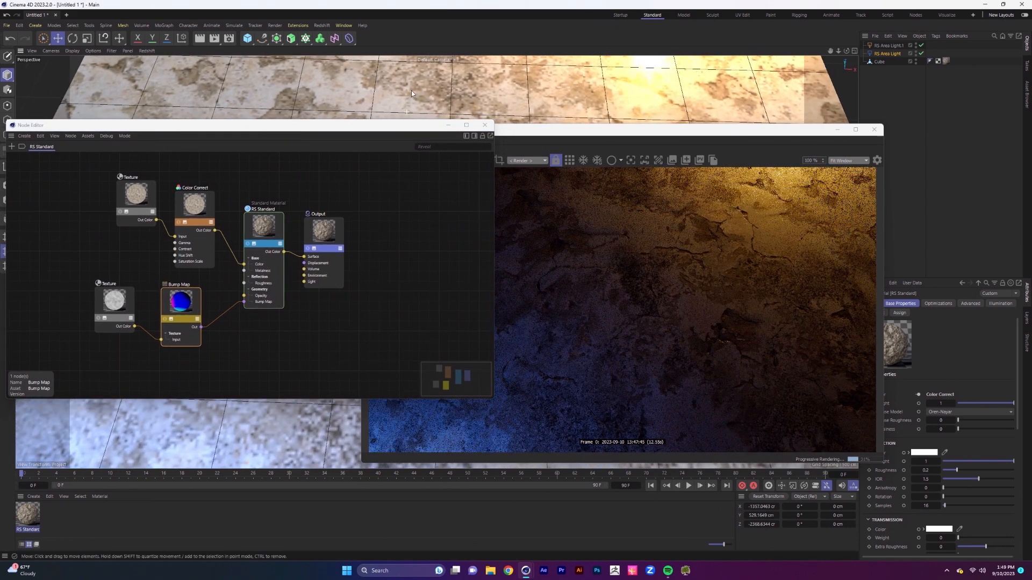
Show the Bump Map node's attributes in the Node Editor and set its Height Scale first to 35, then to 50
click(185, 301)
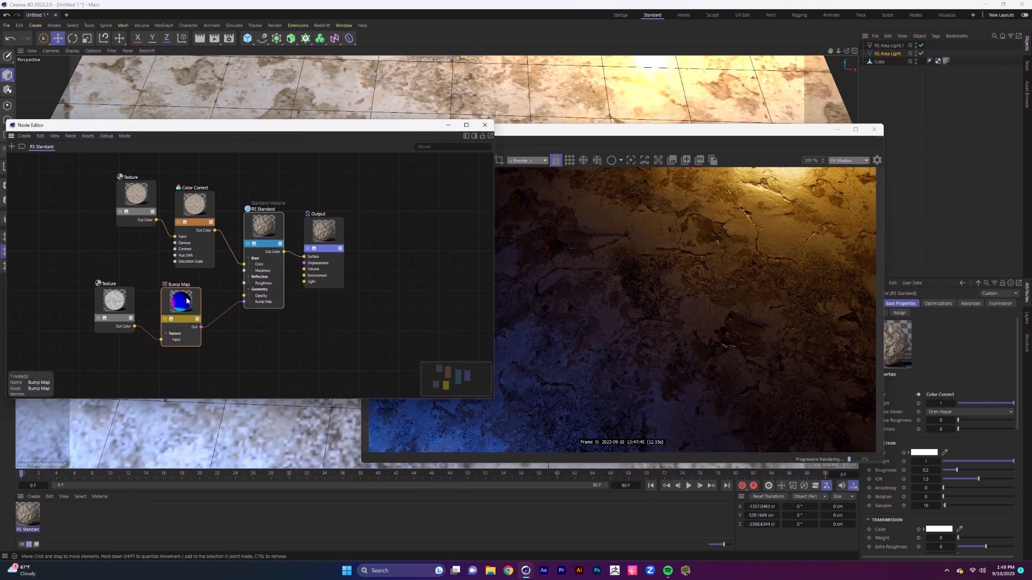
click(474, 136)
click(425, 270)
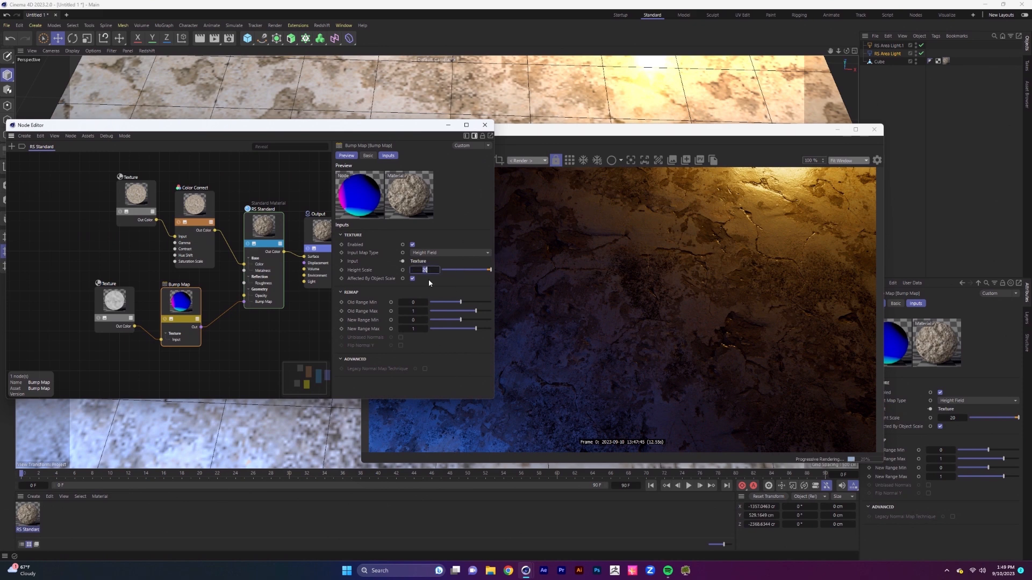
text(35)
key(Return)
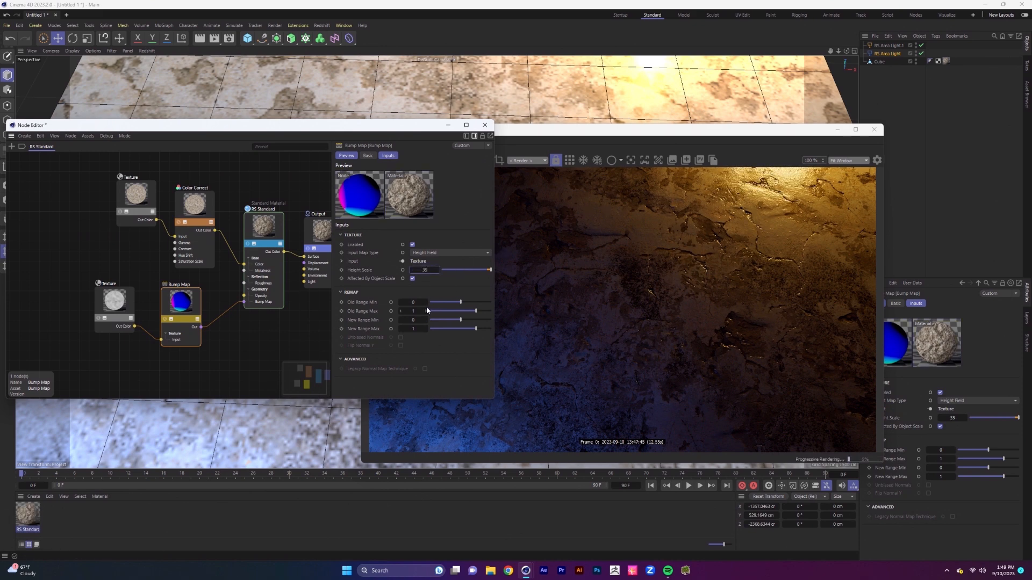
text(50)
key(Return)
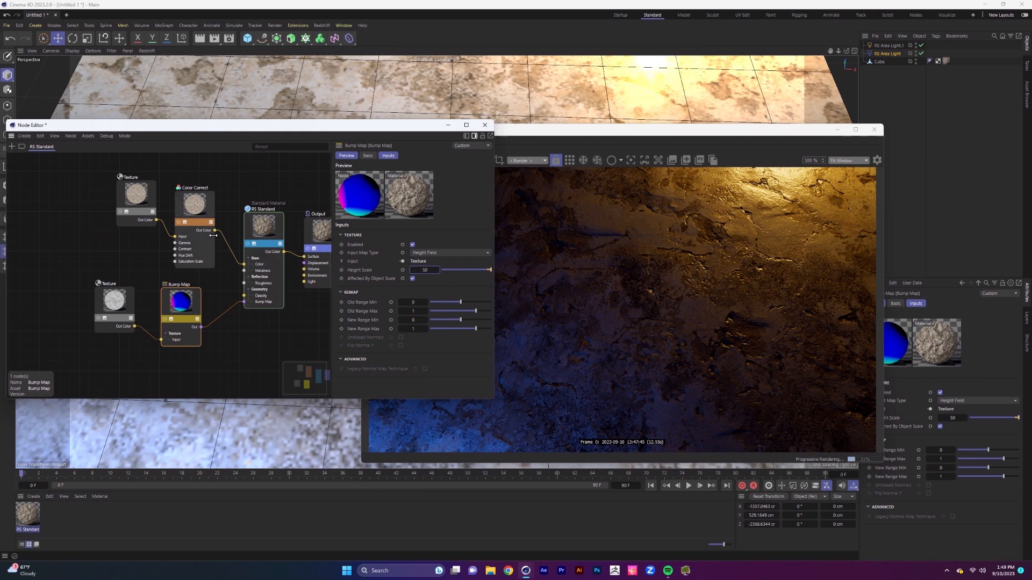
Adjust the Color Correct node to a Gamma of about 0.776 and a Contrast of about 0.418
click(194, 202)
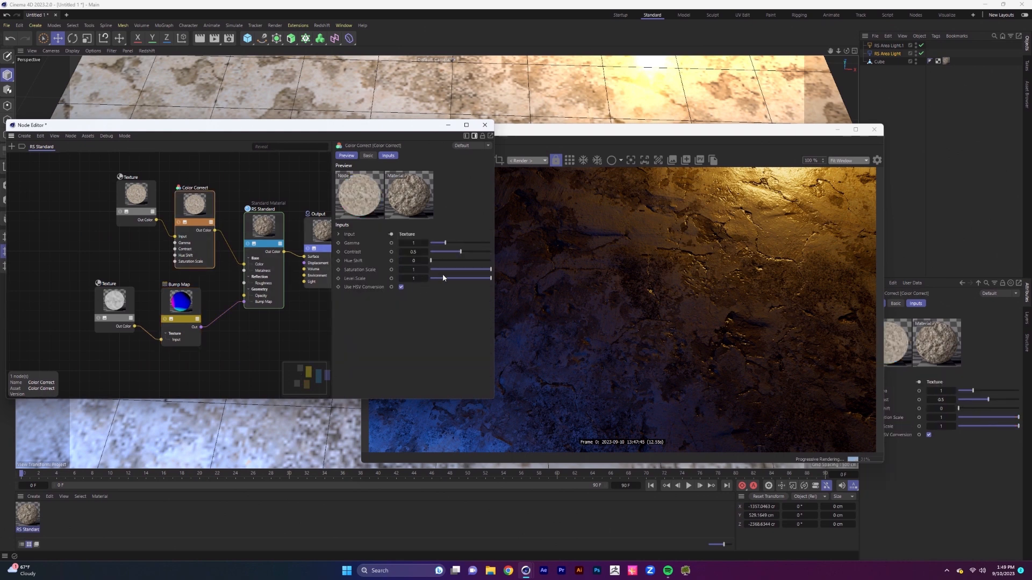
drag(461, 251, 441, 246)
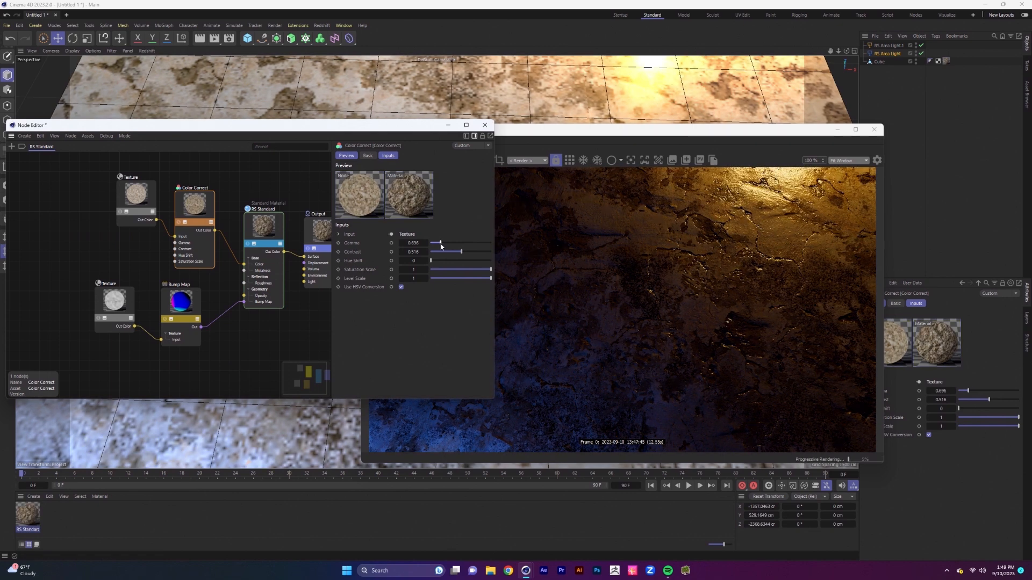
drag(461, 252, 457, 253)
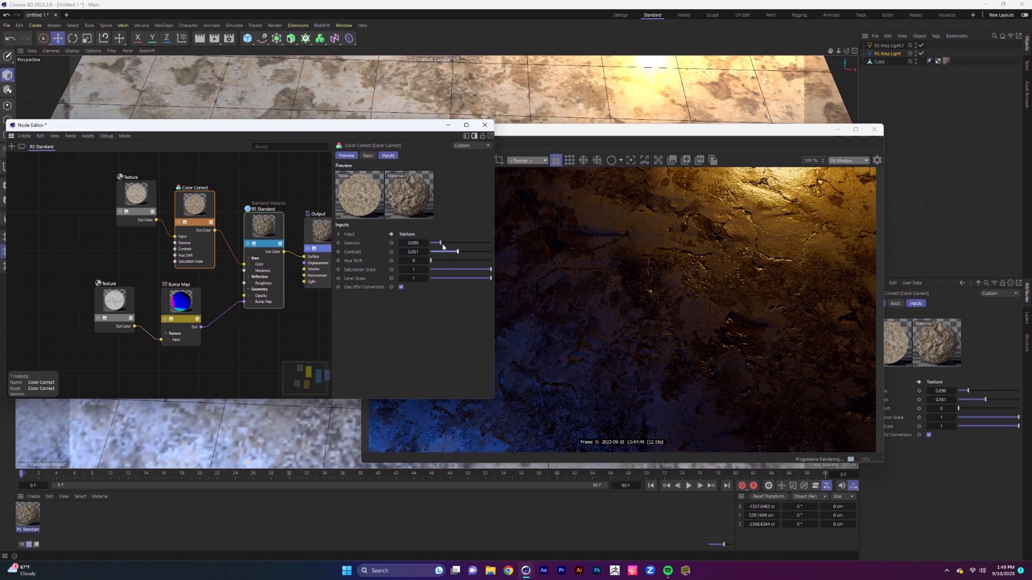
drag(439, 245, 457, 253)
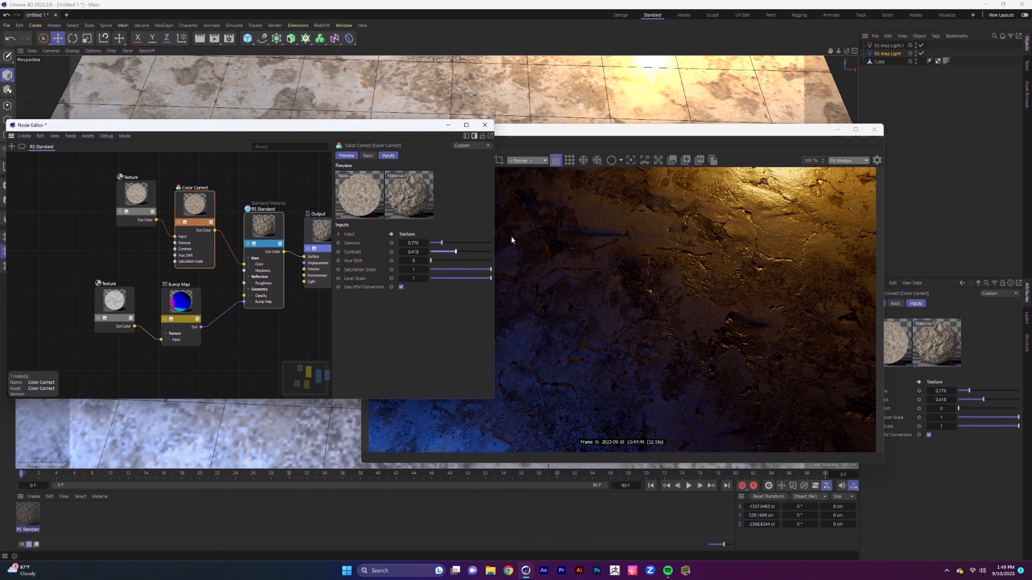
Raise the RS Standard node's reflection Roughness to about 0.455, close the Node Editor and check the slab up close
click(270, 230)
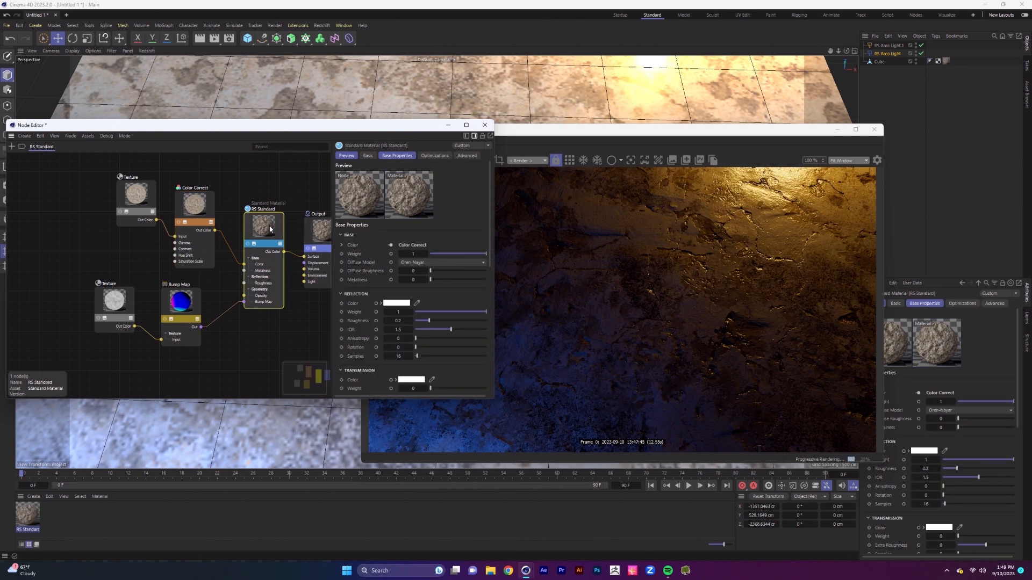
drag(490, 251, 492, 284)
click(457, 252)
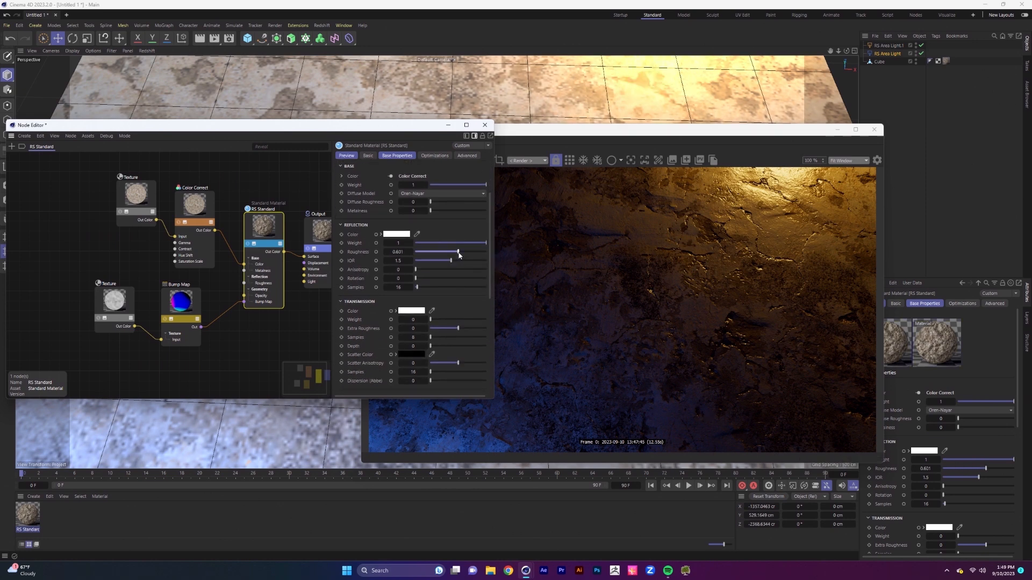
click(447, 251)
click(485, 125)
alt+drag(335, 268, 309, 331)
scroll(331, 262, up, 4)
scroll(334, 321, down, 4)
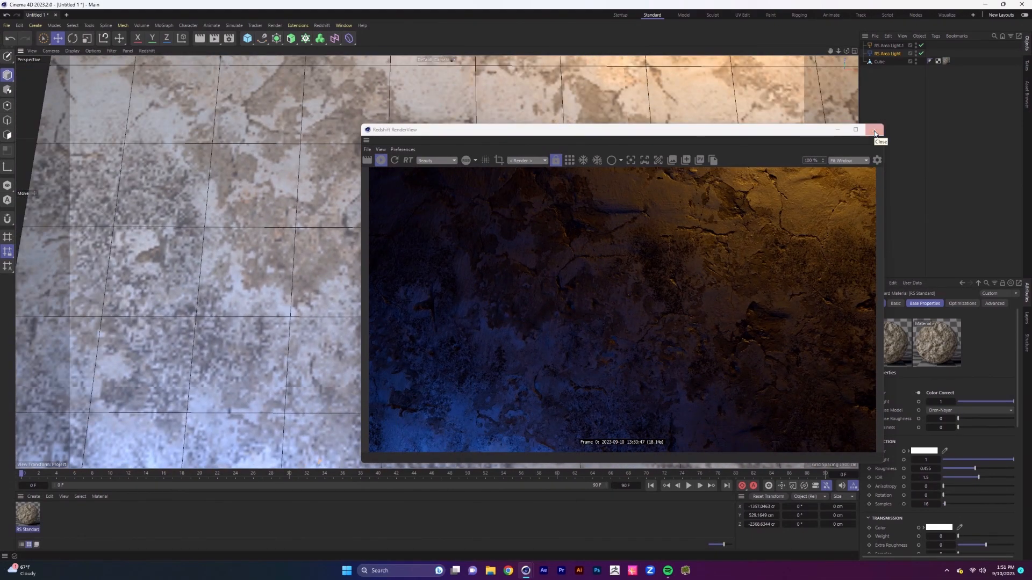
Close the RenderView and rename the slab material to Surface_BOOLE
click(874, 133)
double_click(28, 529)
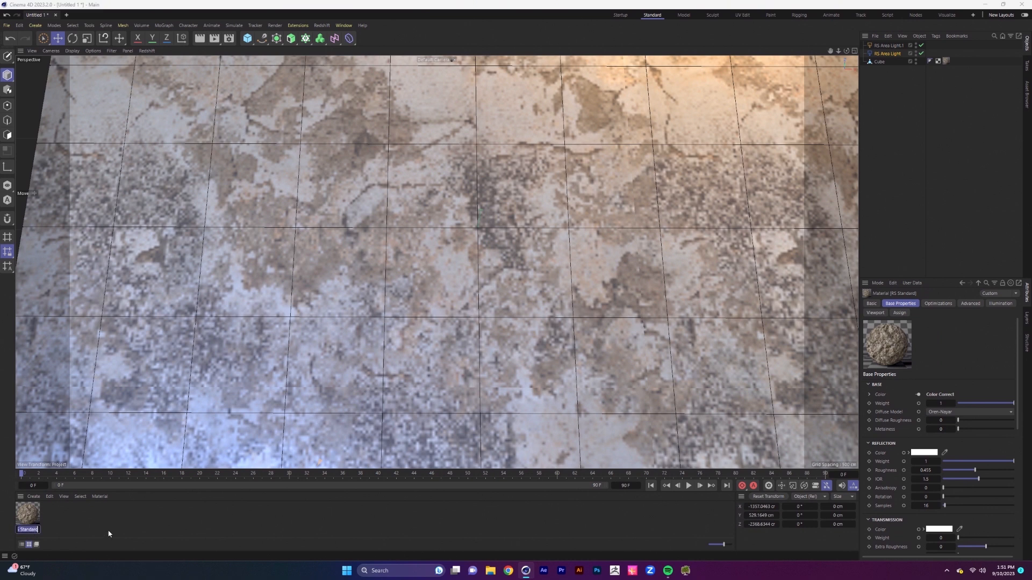
text(Surface_BOOLE)
key(Return)
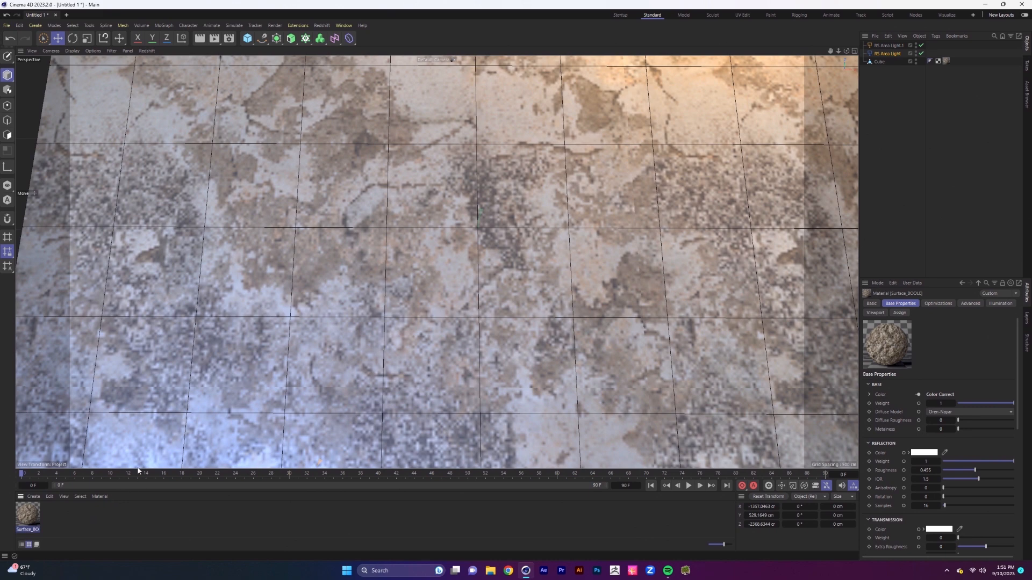
Enlarge the material area slightly and delete the Surface_BOOLE material tag from the cube
drag(135, 469, 136, 463)
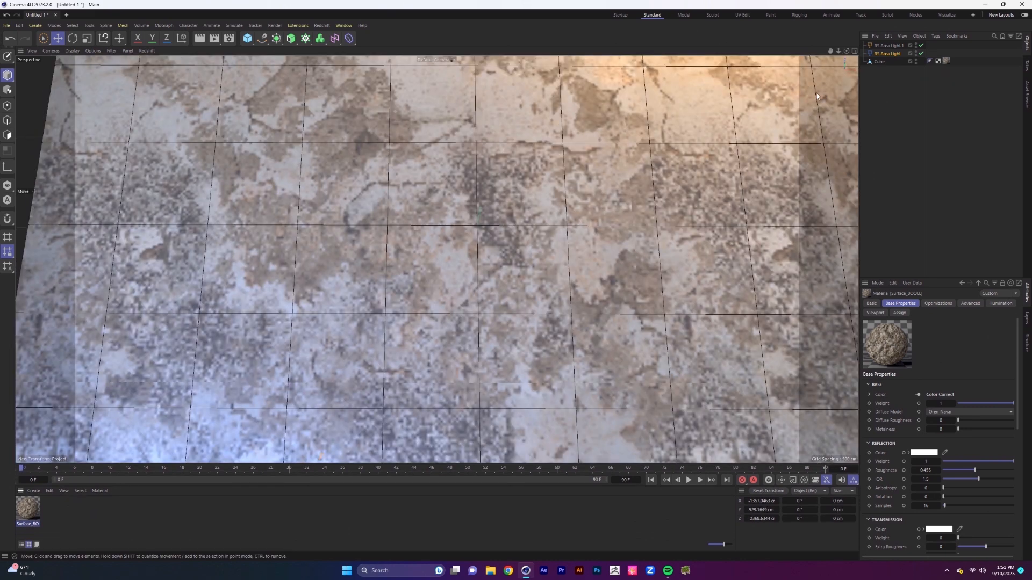
click(946, 62)
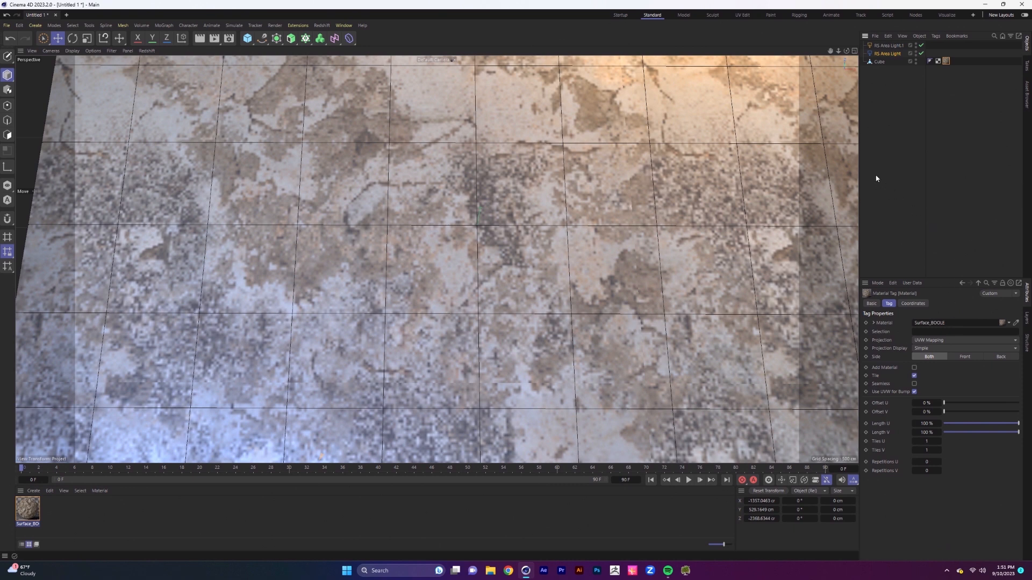
key(Delete)
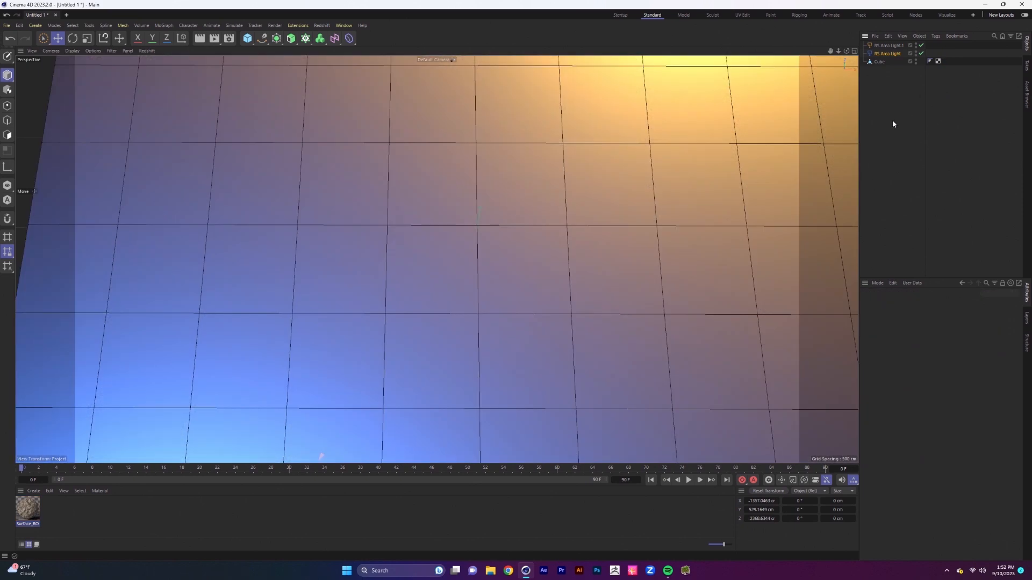
Search the Commander for "text" and add a 3D Text object over the slab
alt+drag(486, 268, 488, 198)
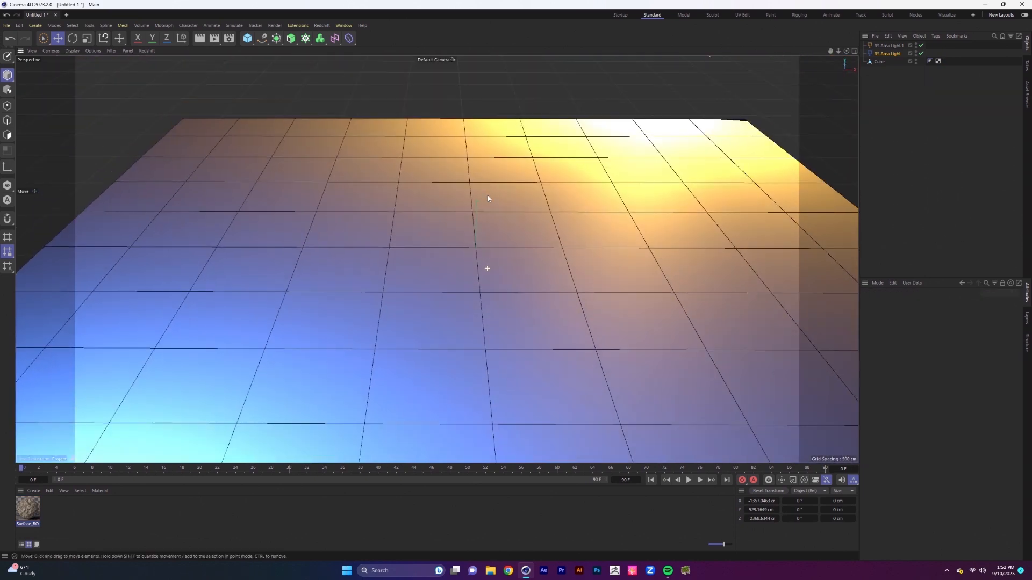
alt+middle_drag(497, 263, 475, 218)
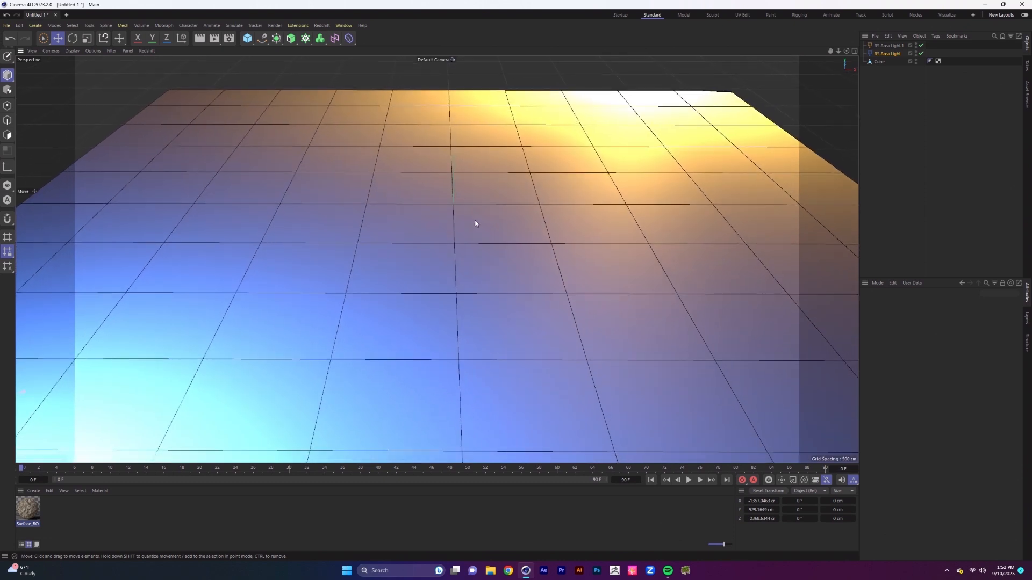
key(shift+c)
text(text)
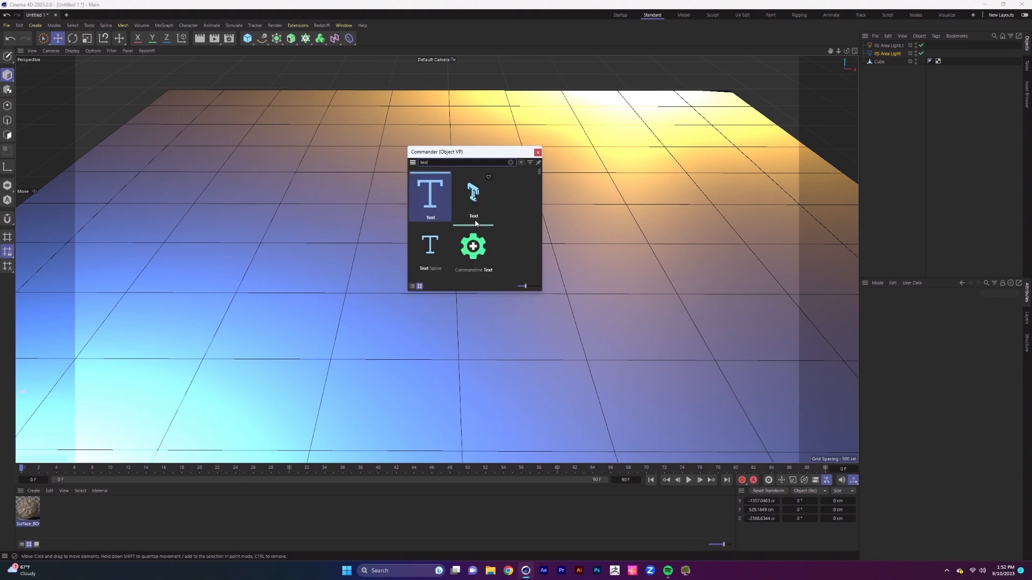
double_click(479, 201)
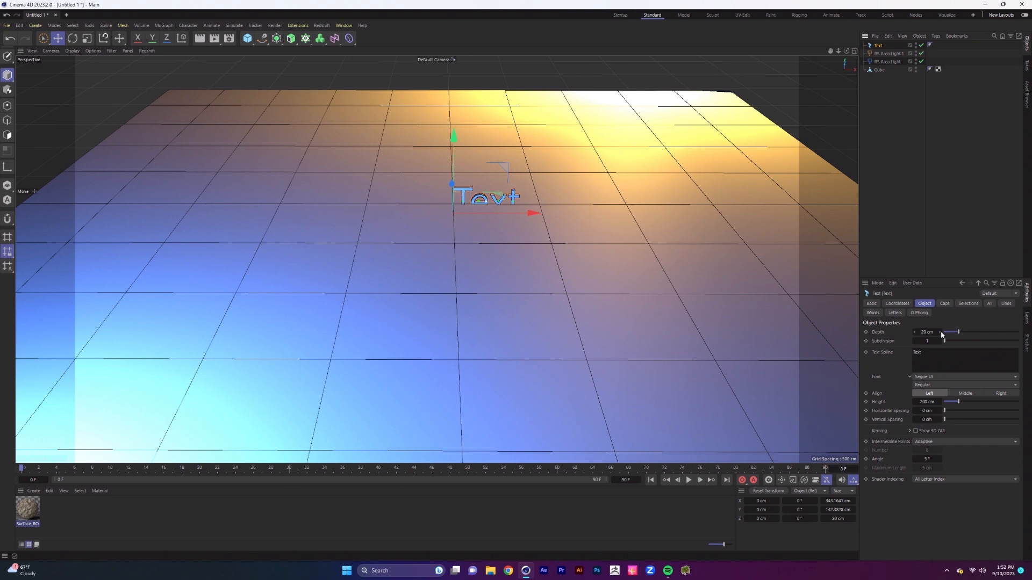
Change the Text object's wording to ARMAGEDDON and set its alignment to Middle
click(941, 360)
key(ctrl+a)
text(ARMA)
click(894, 354)
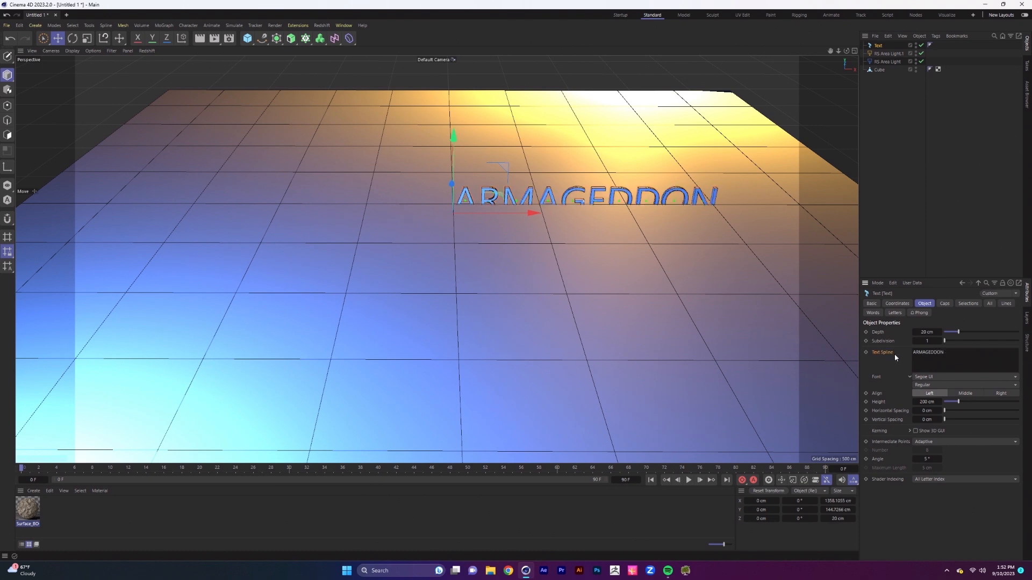
click(971, 396)
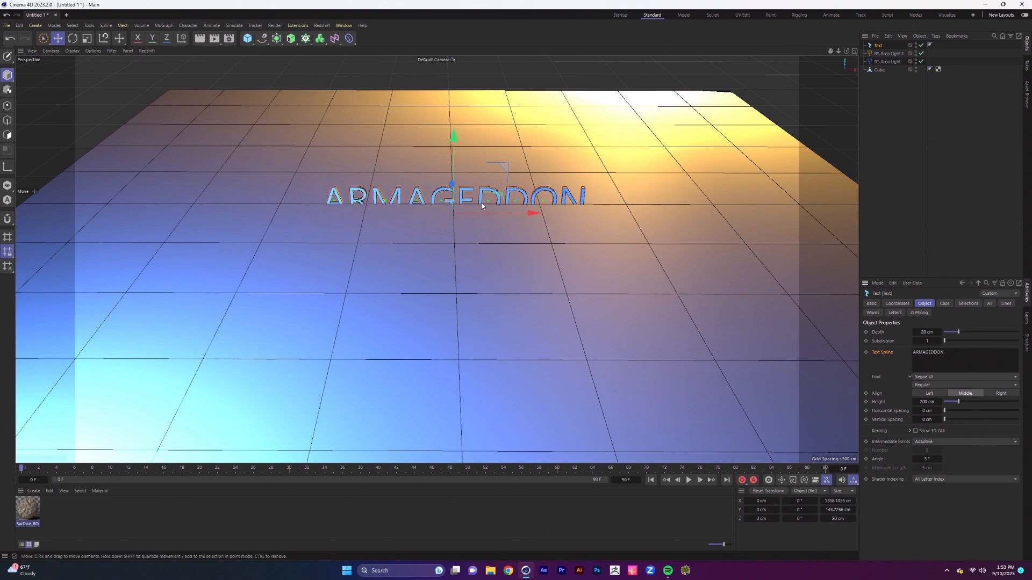
Rotate the text -90° so it lies flat and raise it above the slab to a Y position of about 85 cm
key(r)
alt+drag(491, 204, 456, 218)
key(e)
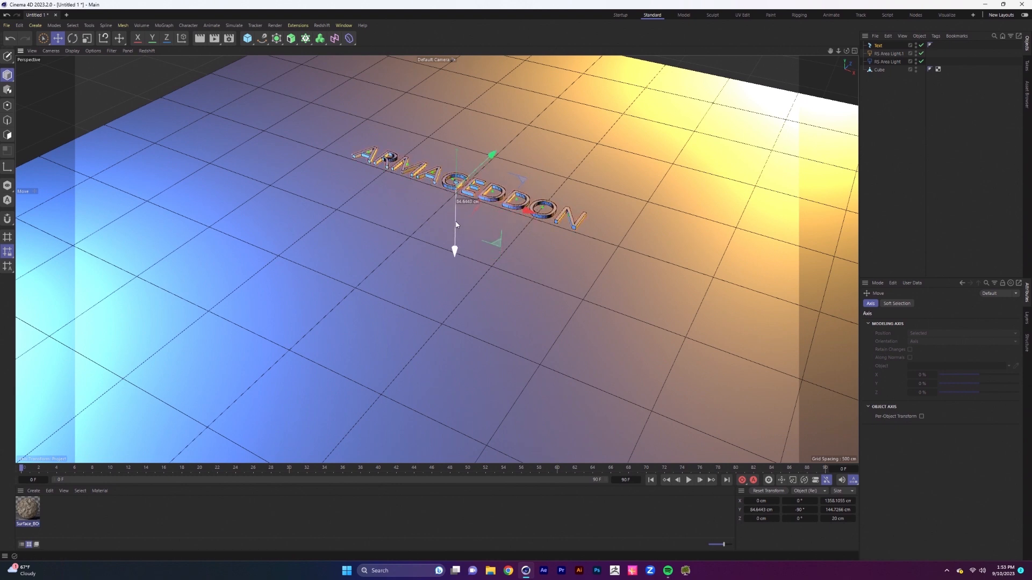
alt+right_drag(520, 207, 529, 70)
alt+middle_drag(334, 198, 436, 260)
alt+drag(525, 237, 677, 307)
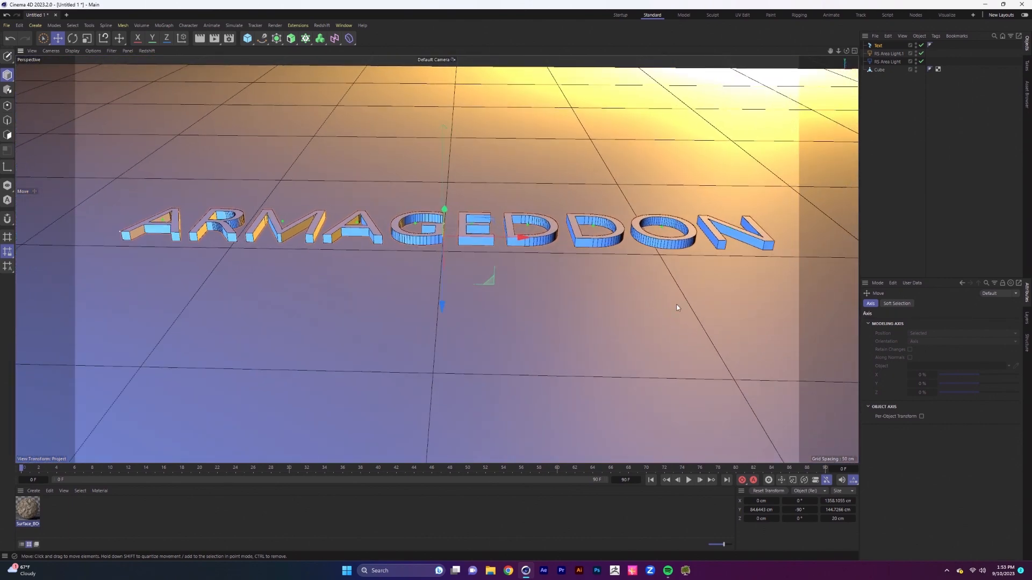
Set the Text object's Depth to 30 cm and its Height to 220 cm
click(879, 46)
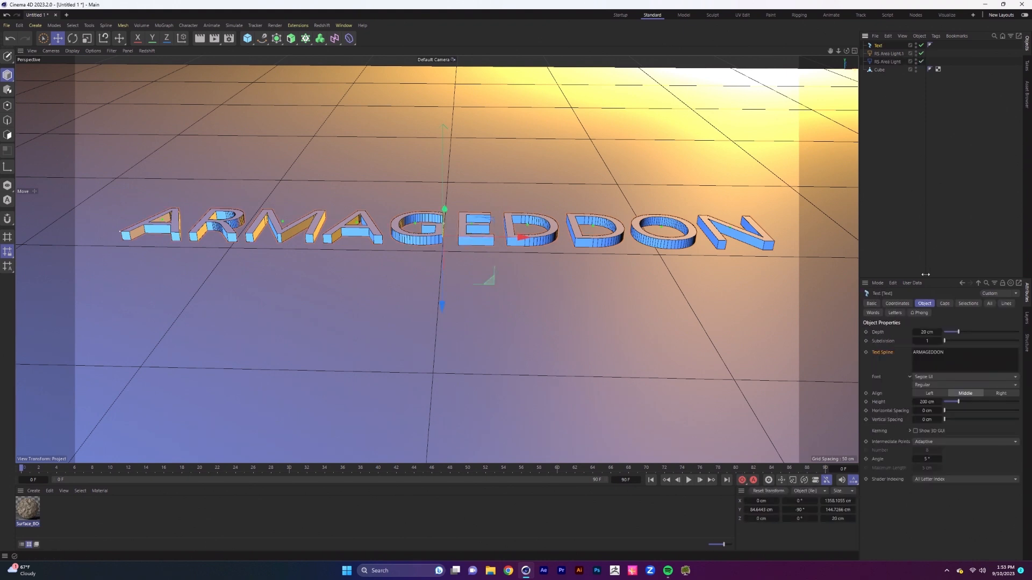
click(926, 332)
text(30)
key(Return)
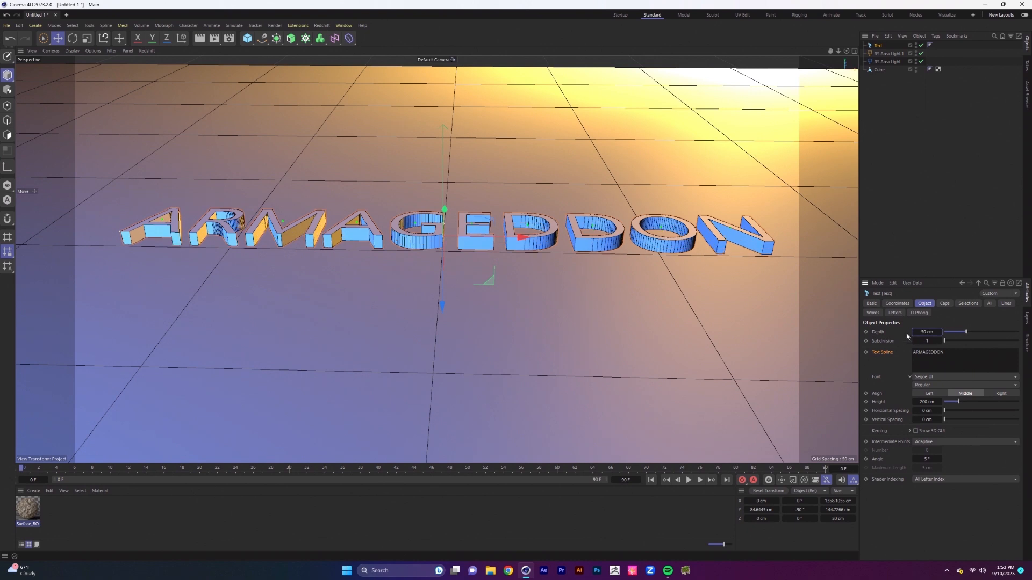
click(927, 402)
key(Return)
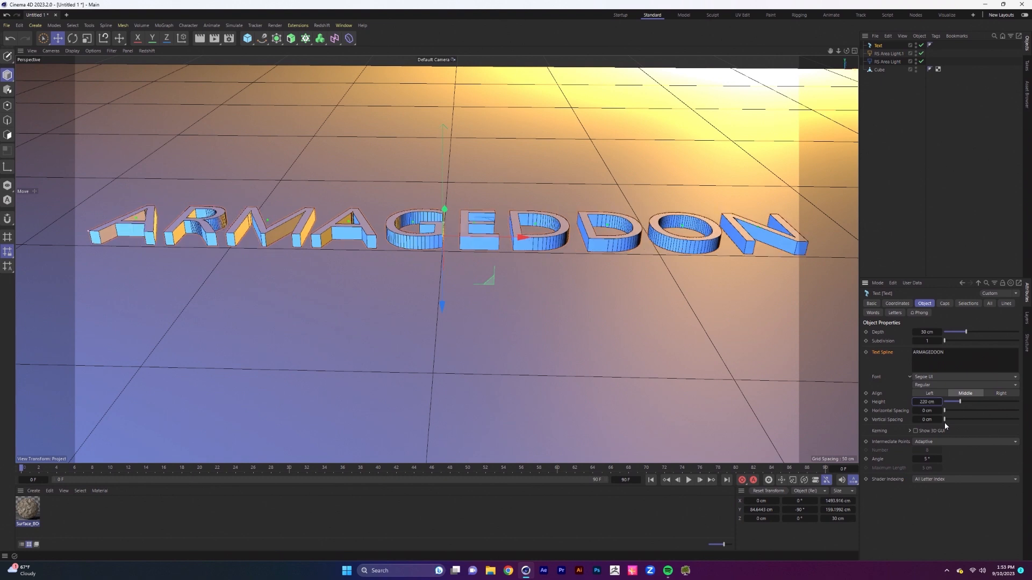
Lower the text into the slab to a Y position of about 50.3 cm, nearly flush with the top surface
drag(441, 295, 430, 309)
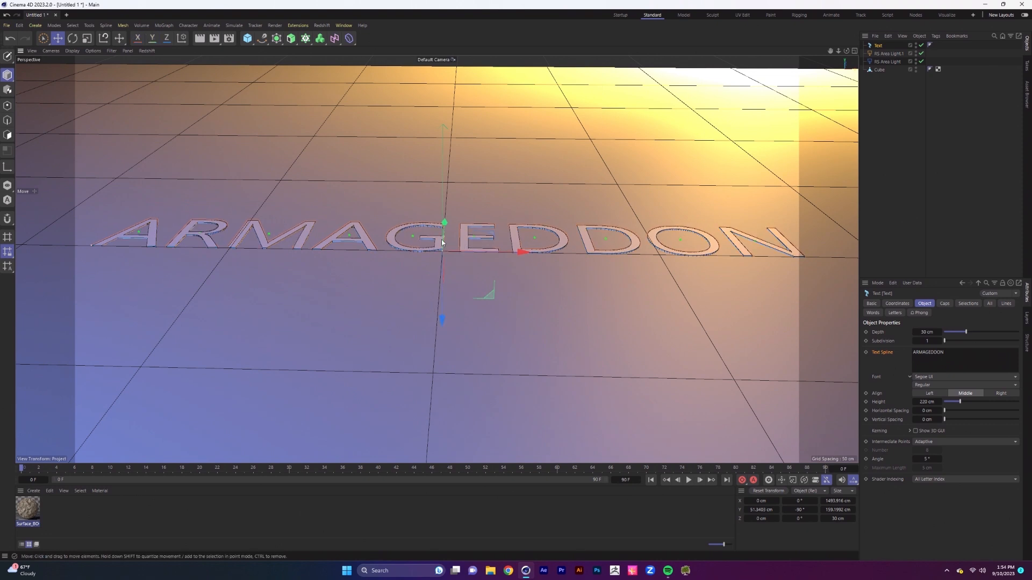
scroll(460, 297, up, 5)
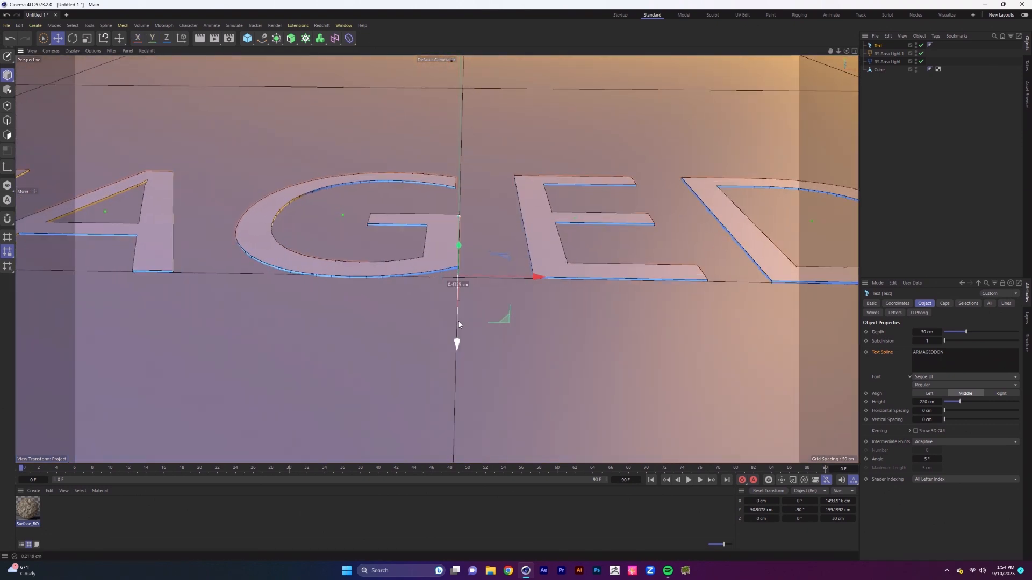
drag(459, 321, 462, 325)
scroll(463, 354, down, 5)
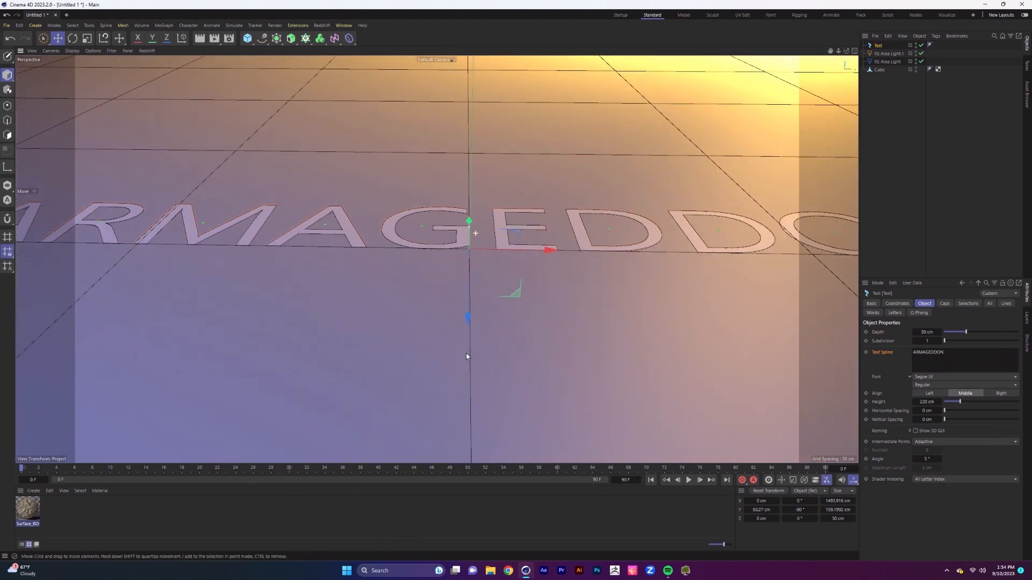
alt+right_drag(463, 363, 456, 403)
alt+middle_drag(545, 257, 516, 260)
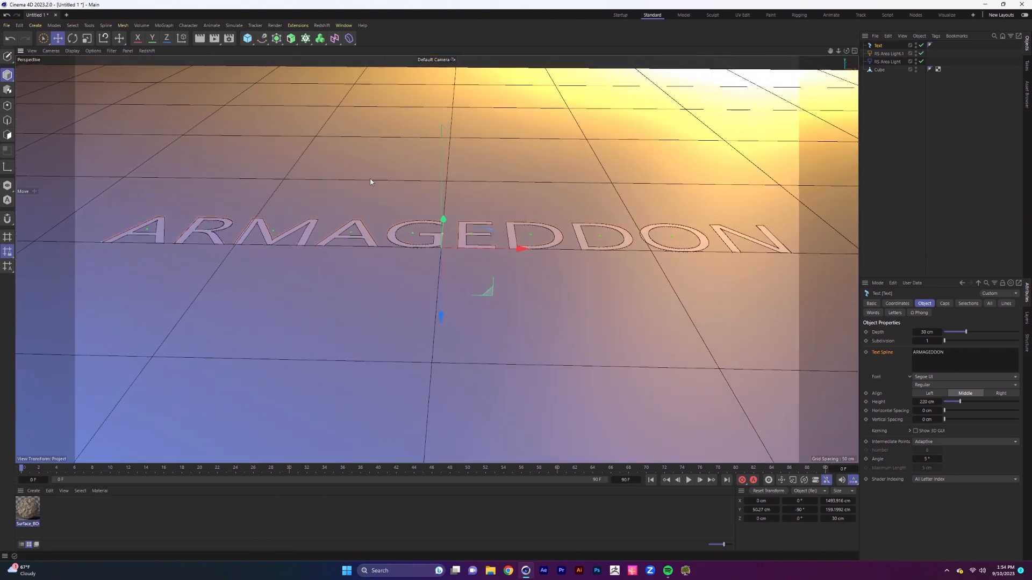
Add a Boole object to the scene
click(281, 41)
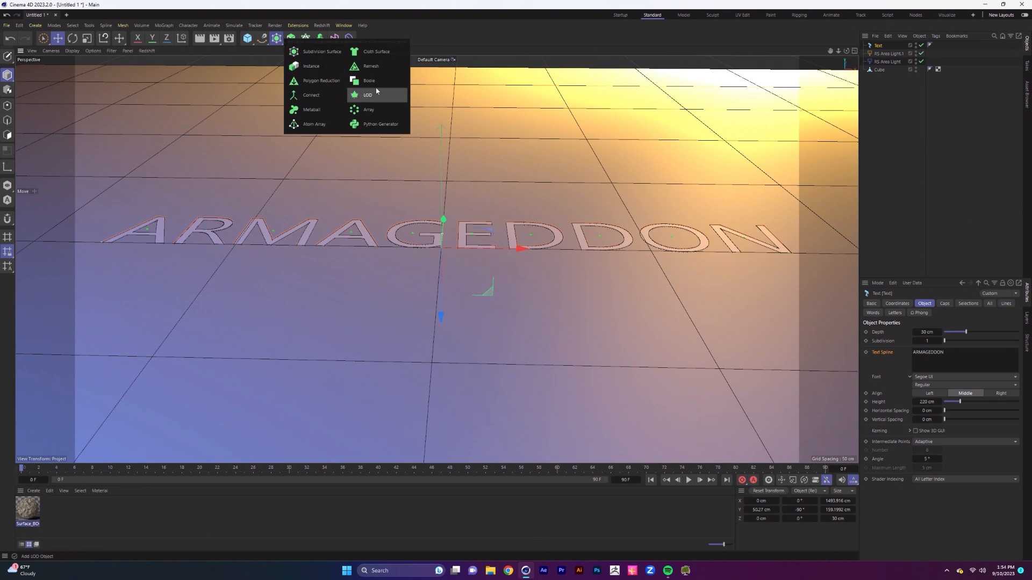
click(376, 85)
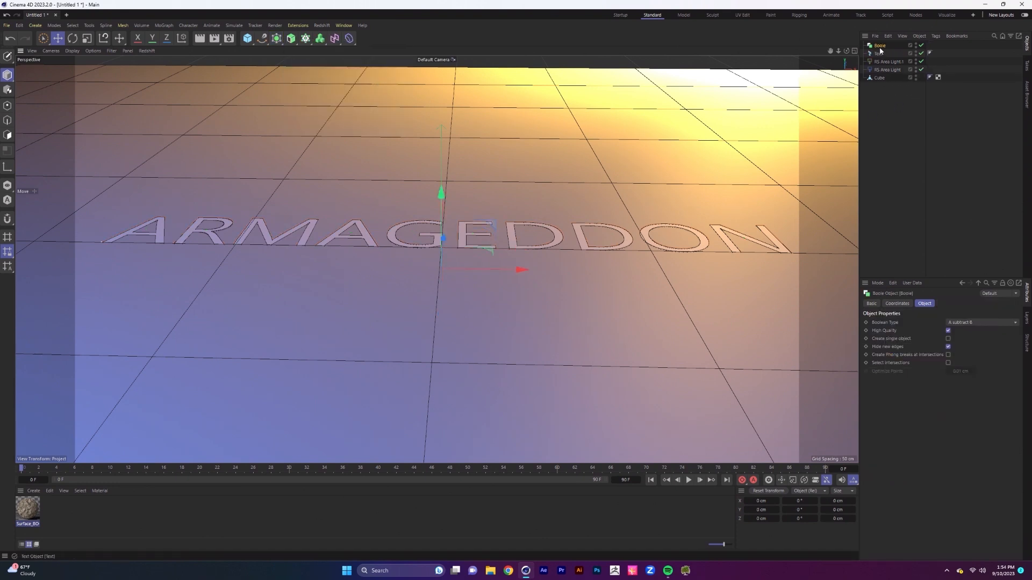
Nest the Cube and the Text under the Boole, Cube first, so the text is subtracted from the slab
drag(880, 46, 883, 81)
click(879, 69)
drag(883, 73, 885, 82)
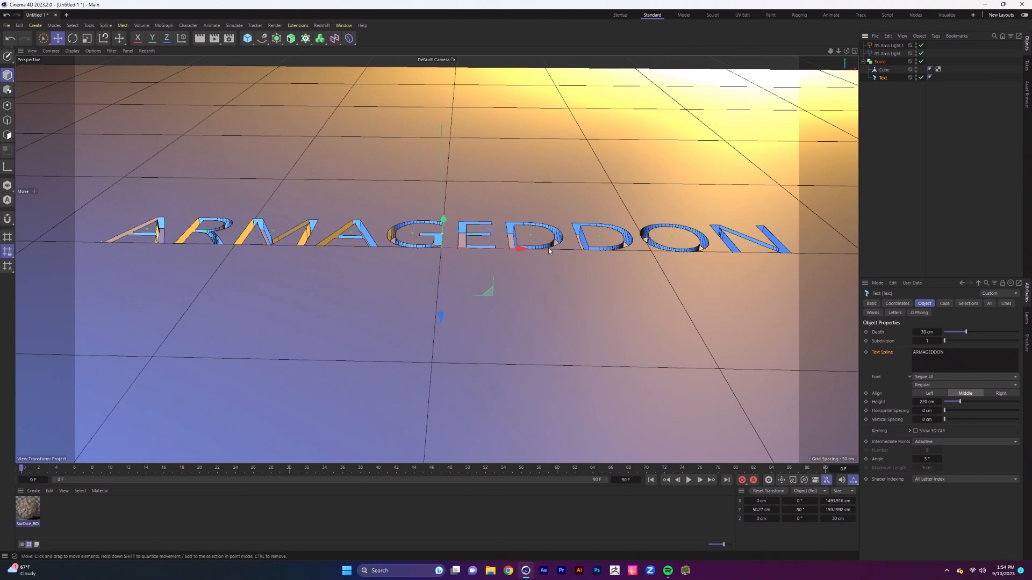
Render the scene to the Redshift RenderView and set its display scaling to Fit Window
alt+drag(548, 247, 414, 214)
click(275, 26)
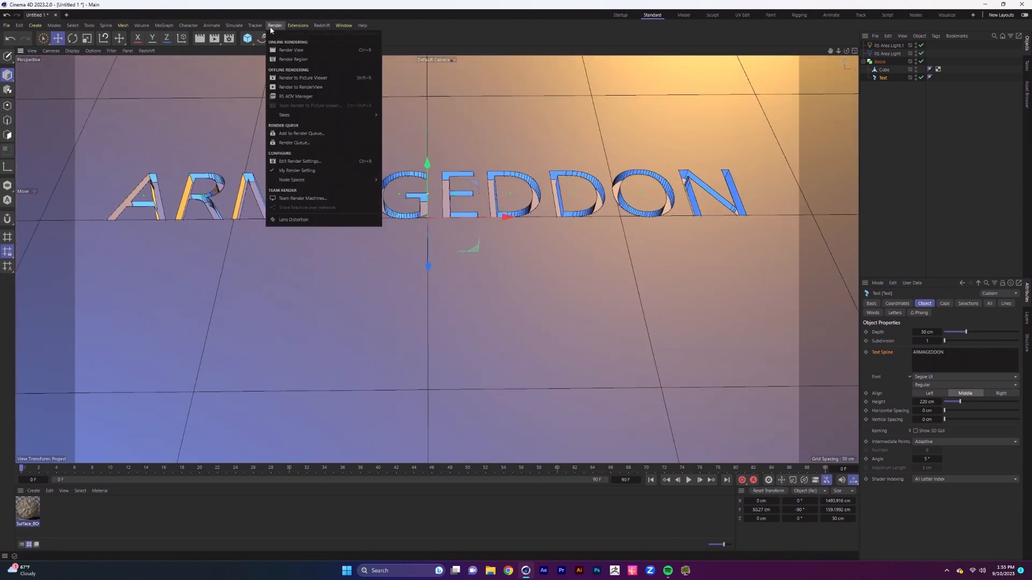
click(303, 88)
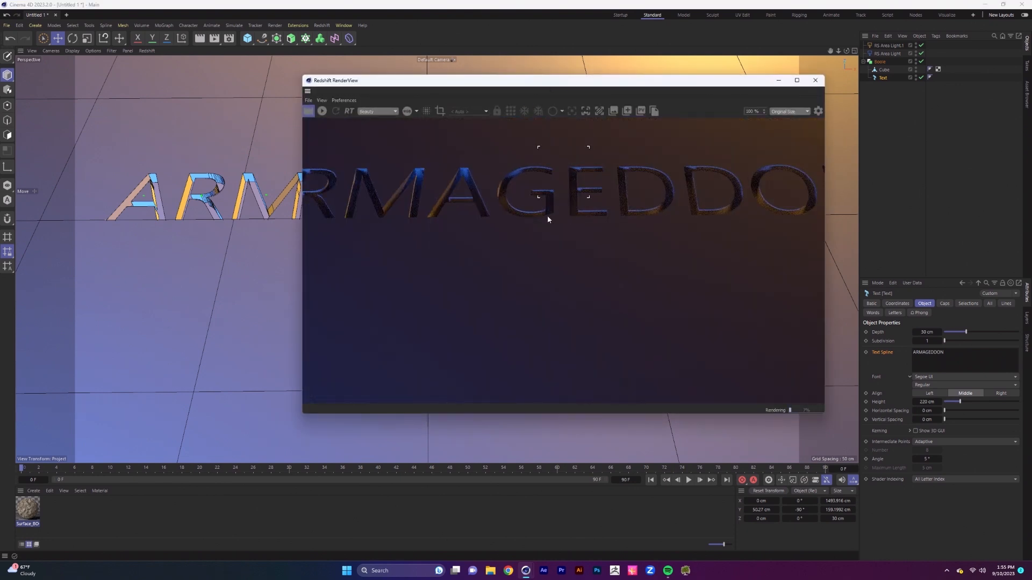
alt+right_drag(247, 227, 248, 267)
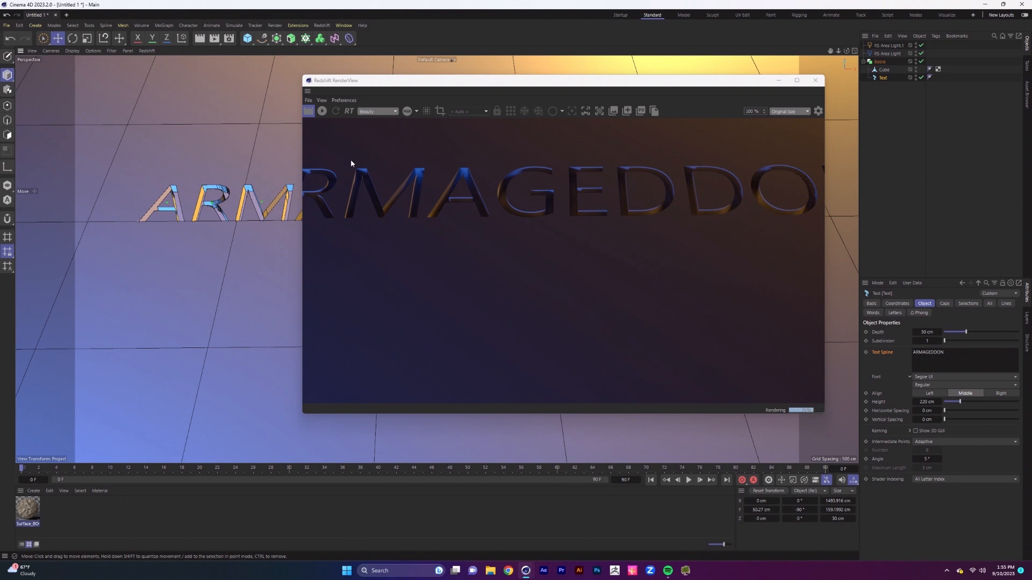
click(788, 111)
click(787, 133)
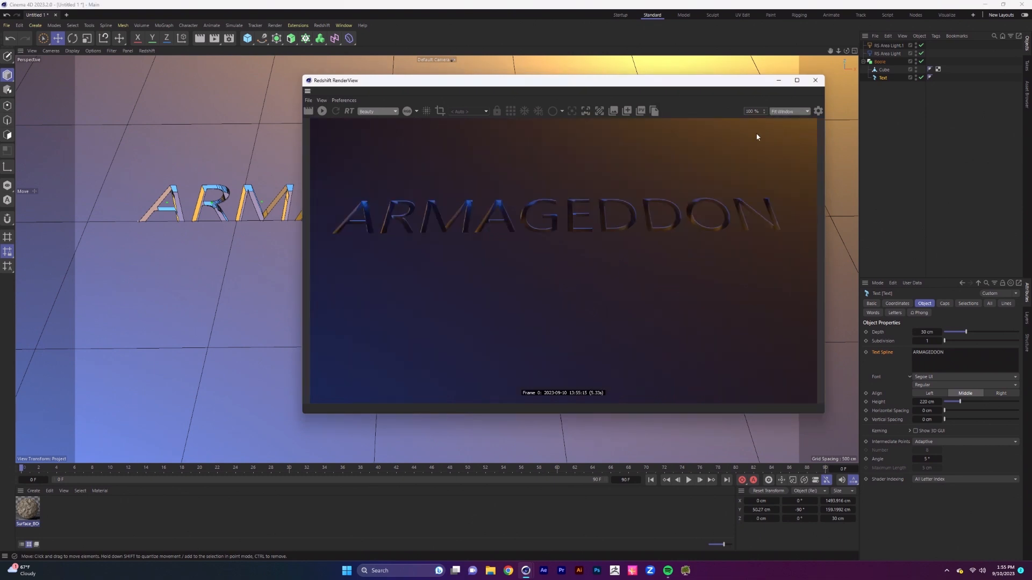
Start the live interactive render and frame the ARMAGEDDON text across the width of the image
click(322, 110)
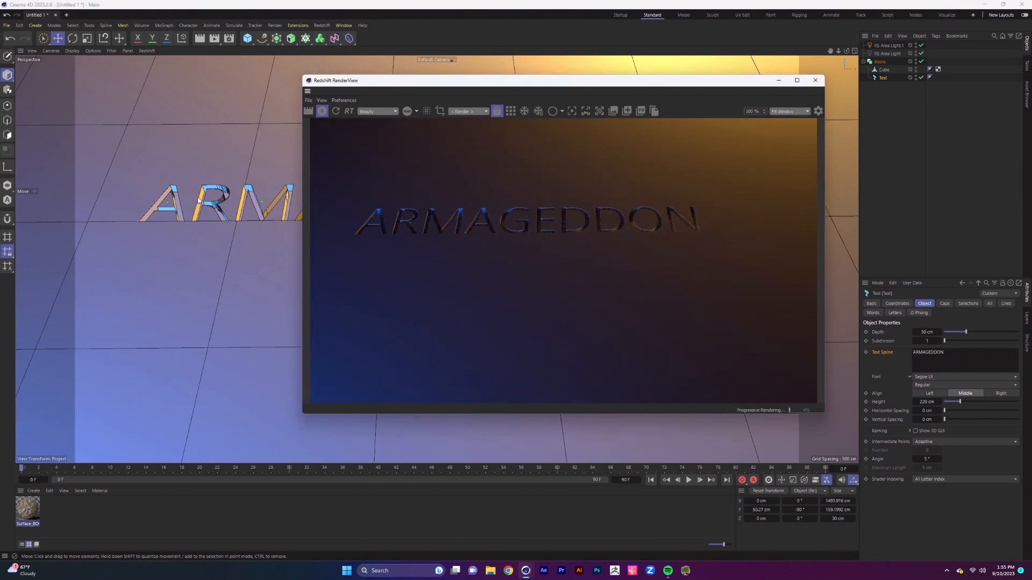
alt+right_drag(198, 200, 210, 160)
alt+middle_drag(242, 188, 211, 207)
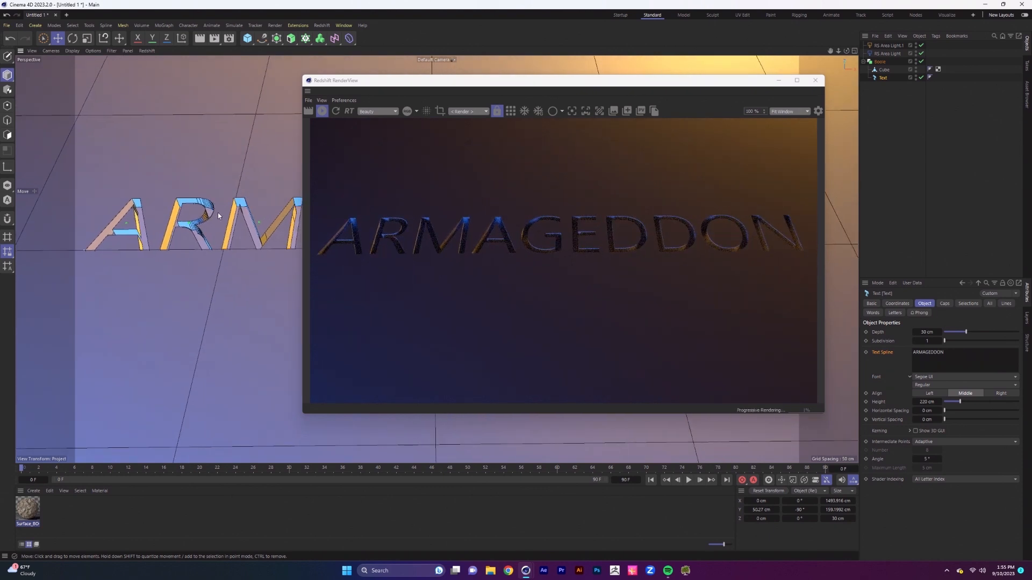
Apply the Surface_BOOLE stone material to the Cube inside the Boole
click(63, 505)
drag(32, 514, 825, 151)
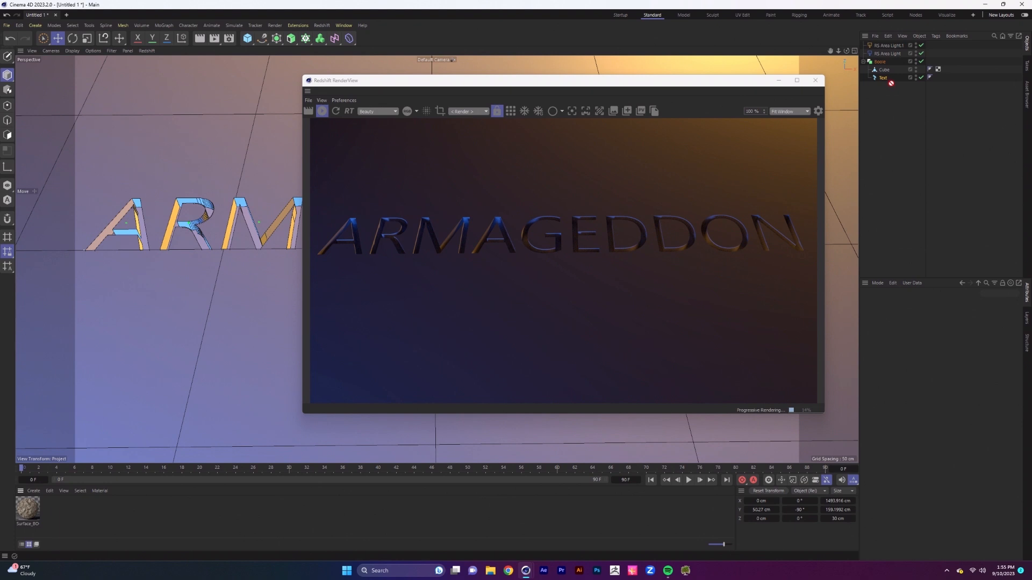
drag(892, 79, 887, 70)
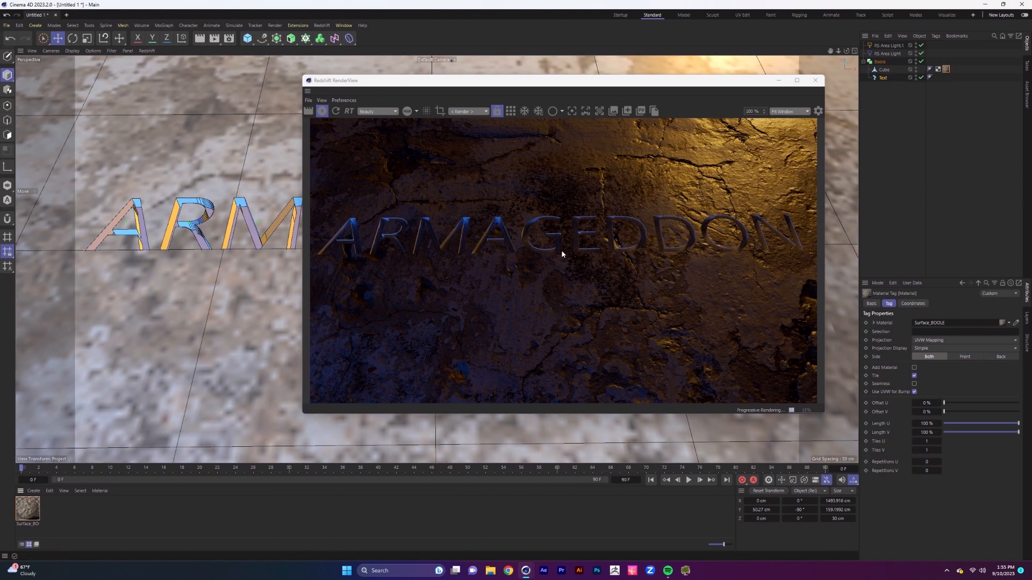
Turn on Create single object for the Boole
scroll(258, 237, up, 5)
alt+drag(242, 211, 185, 213)
key(ctrl+shift+z)
alt+middle_drag(233, 235, 247, 238)
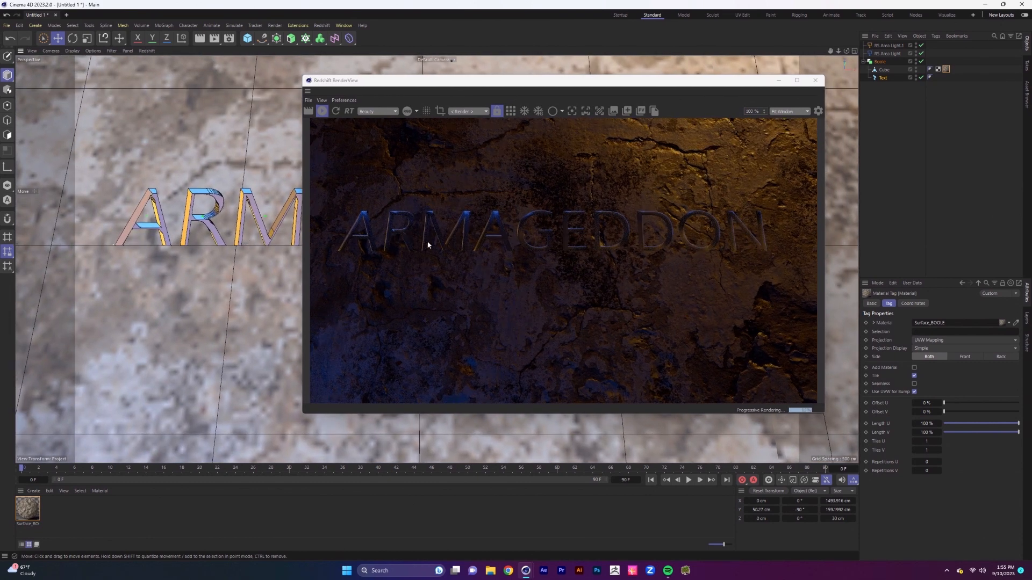
click(880, 61)
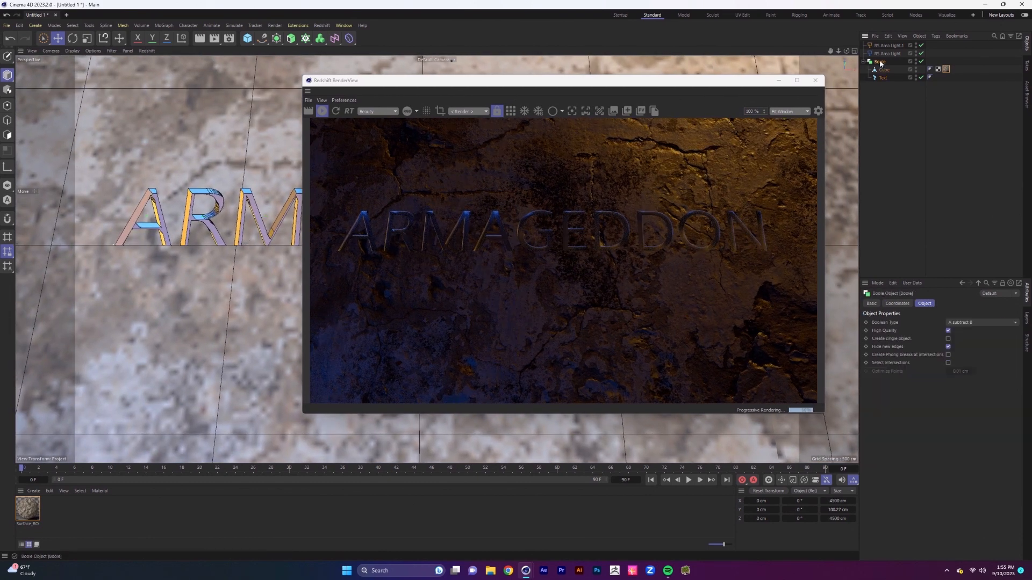
click(948, 339)
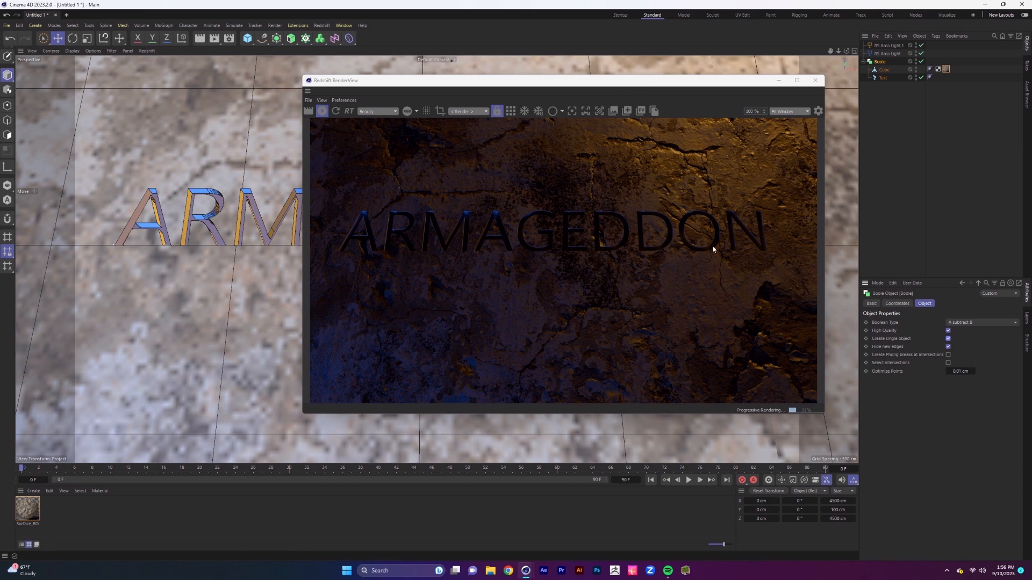
Set the Text object's Segoe UI font style to Bold
scroll(214, 230, up, 2)
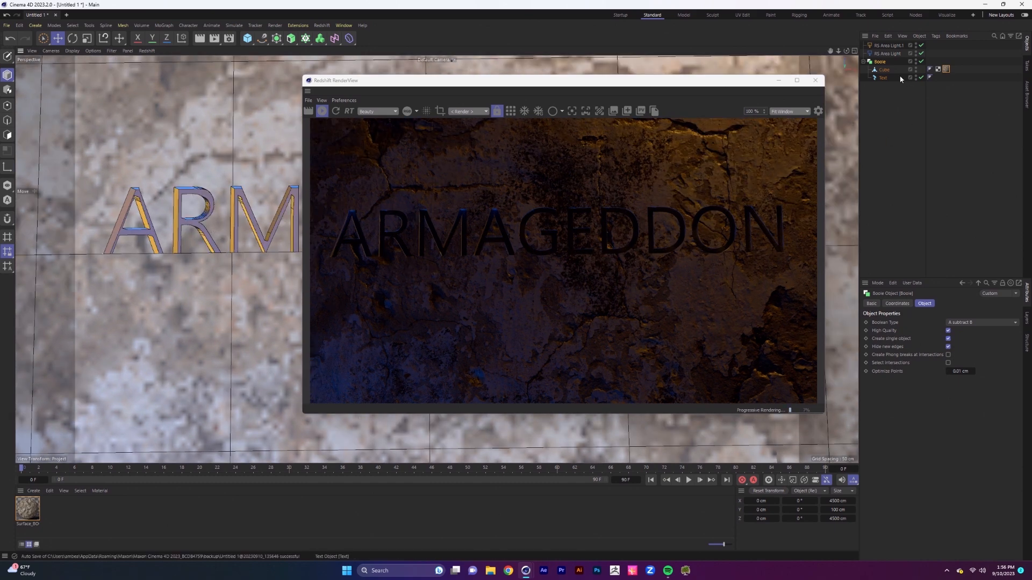
click(883, 78)
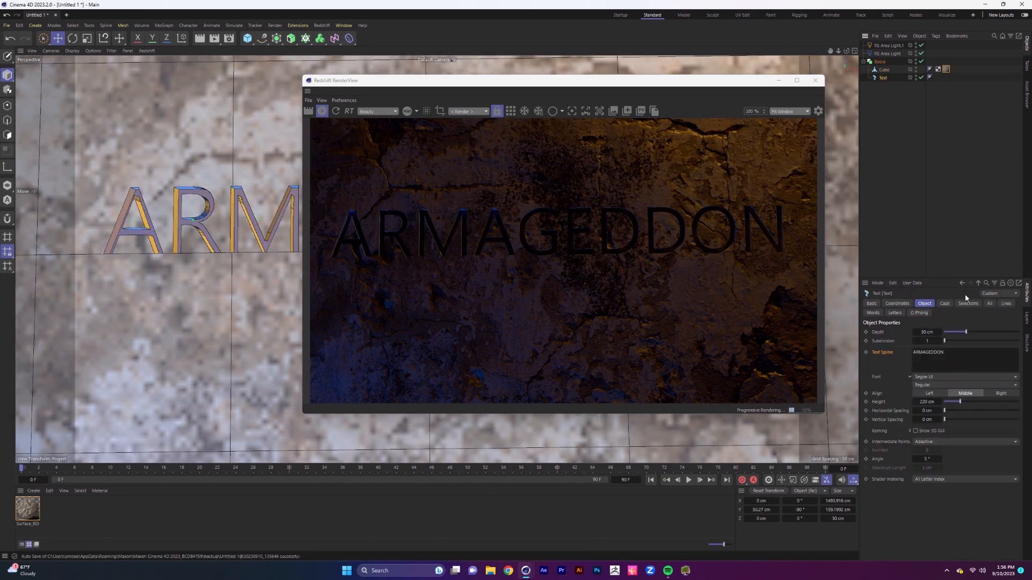
click(925, 386)
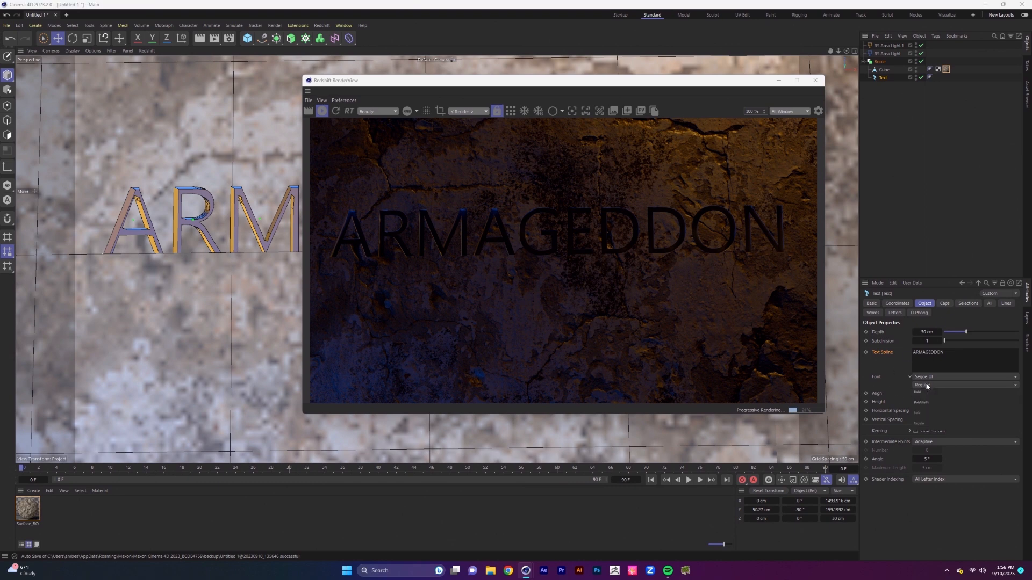
click(926, 392)
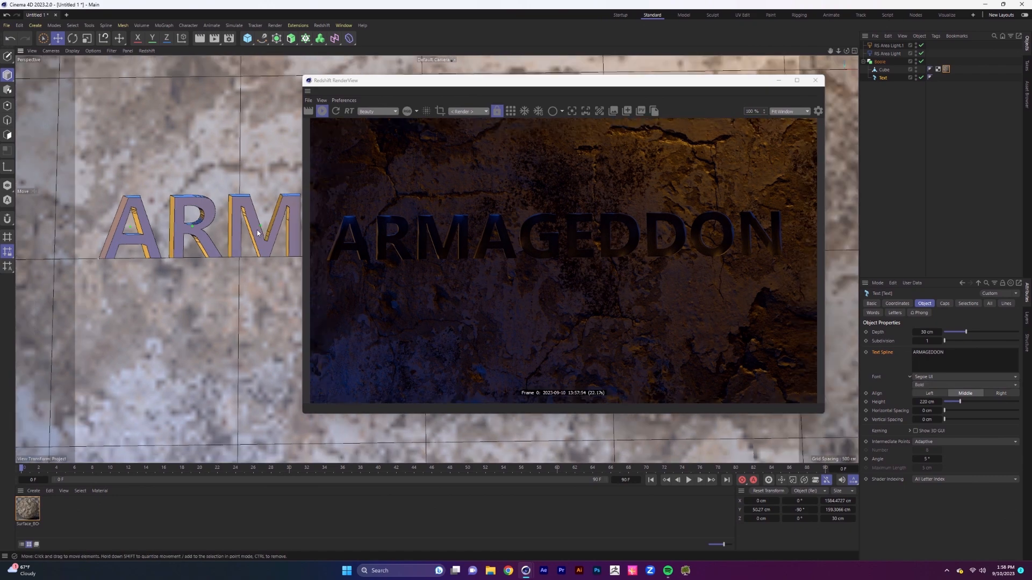
Frame the first letters up close and open the Surface_BOOLE material's node graph beside the RenderView
scroll(258, 195, up, 5)
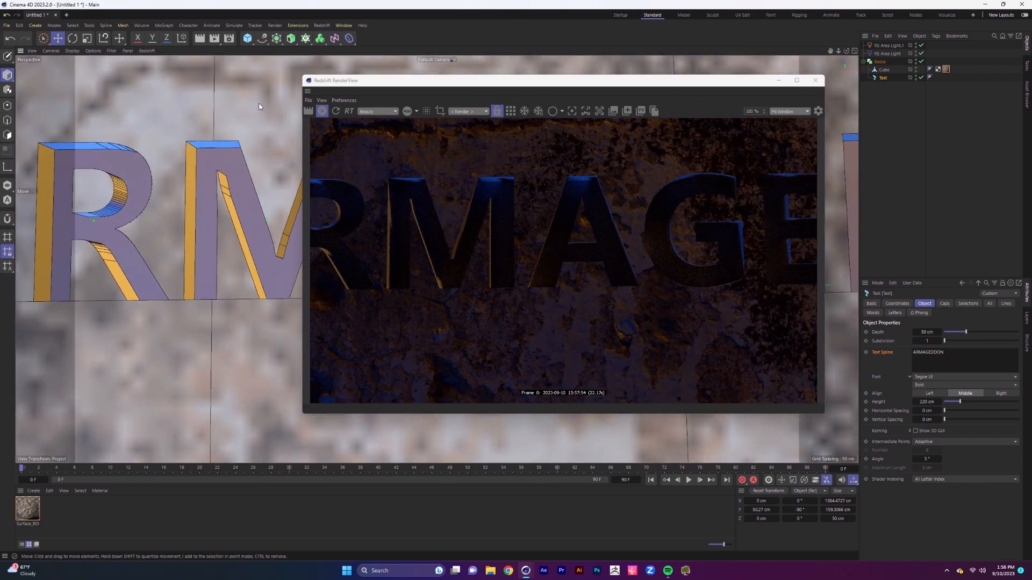
mouse_move(226, 230)
alt+mouse_down()
mouse_move(203, 186)
mouse_move(230, 212)
alt+mouse_up()
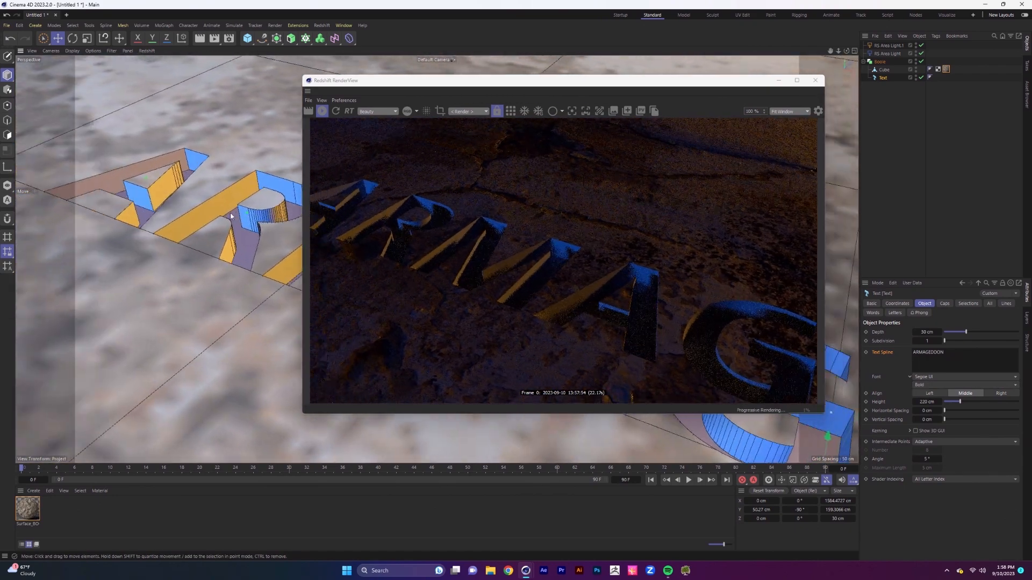
alt+middle_drag(230, 214, 306, 216)
scroll(195, 159, up, 5)
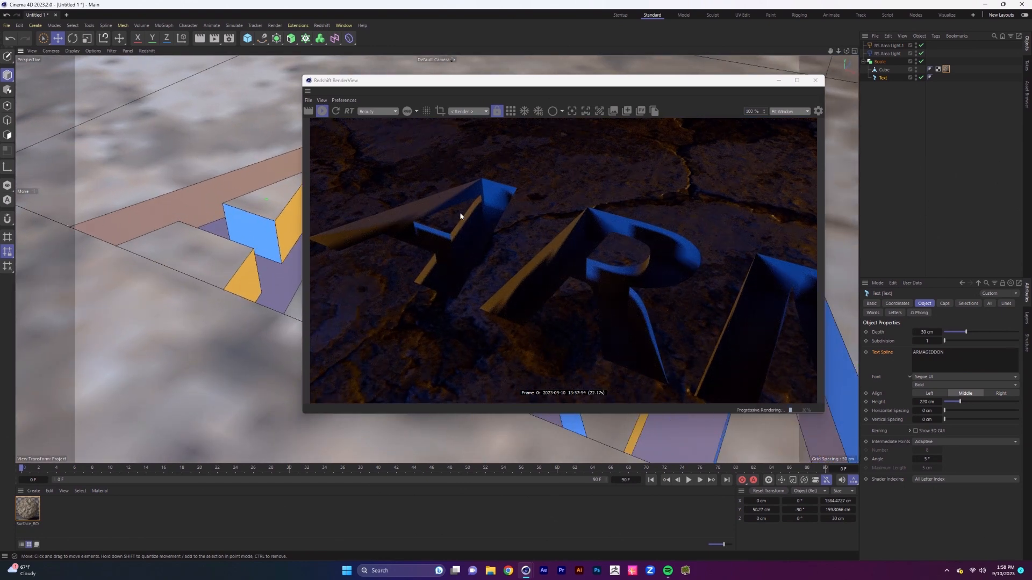
double_click(34, 505)
drag(428, 294, 412, 175)
drag(700, 84, 898, 67)
click(425, 168)
drag(425, 168, 441, 129)
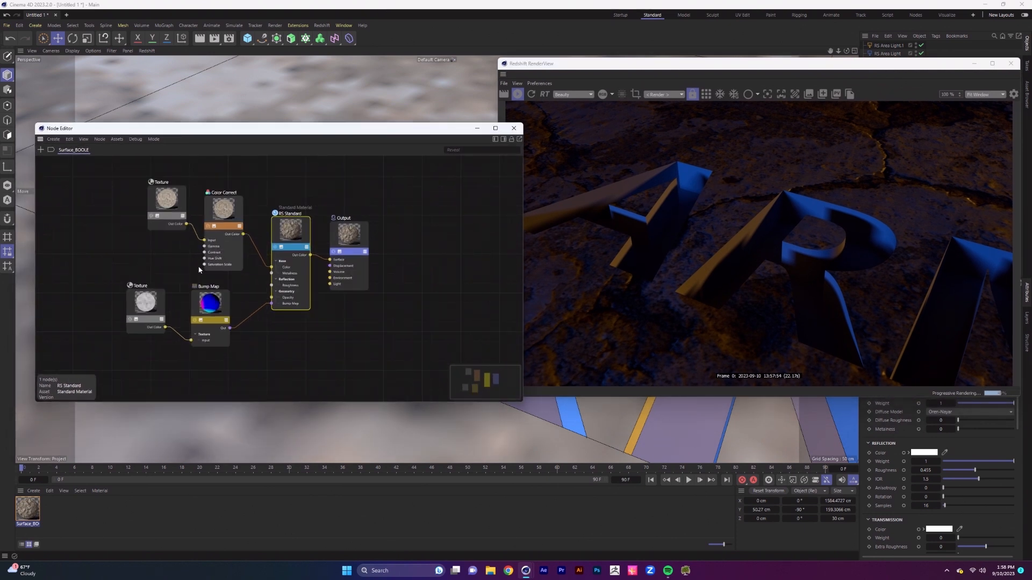
Add a Round Corners node to the Surface_BOOLE graph and place it at the far left of the nodes
click(41, 151)
text(round cor)
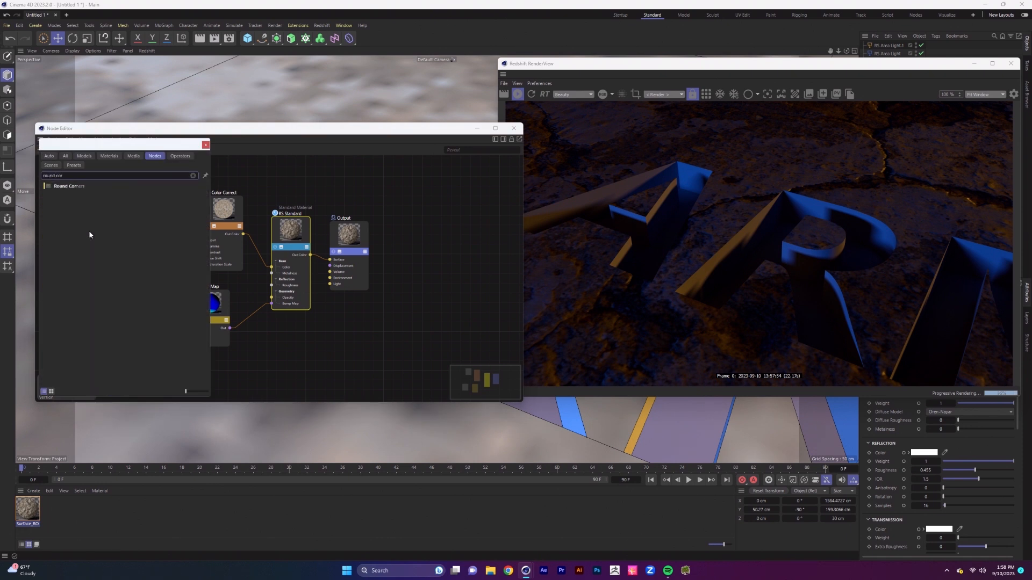
double_click(78, 187)
drag(283, 280, 88, 257)
Add a Color Mix node to the graph and place it beside the Round Corners node
click(41, 151)
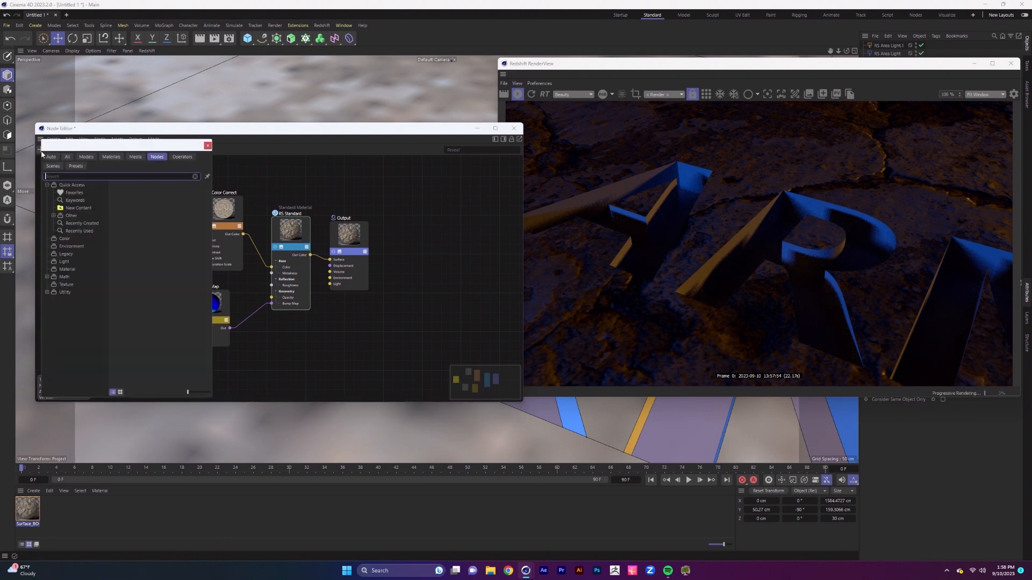
text(colorm)
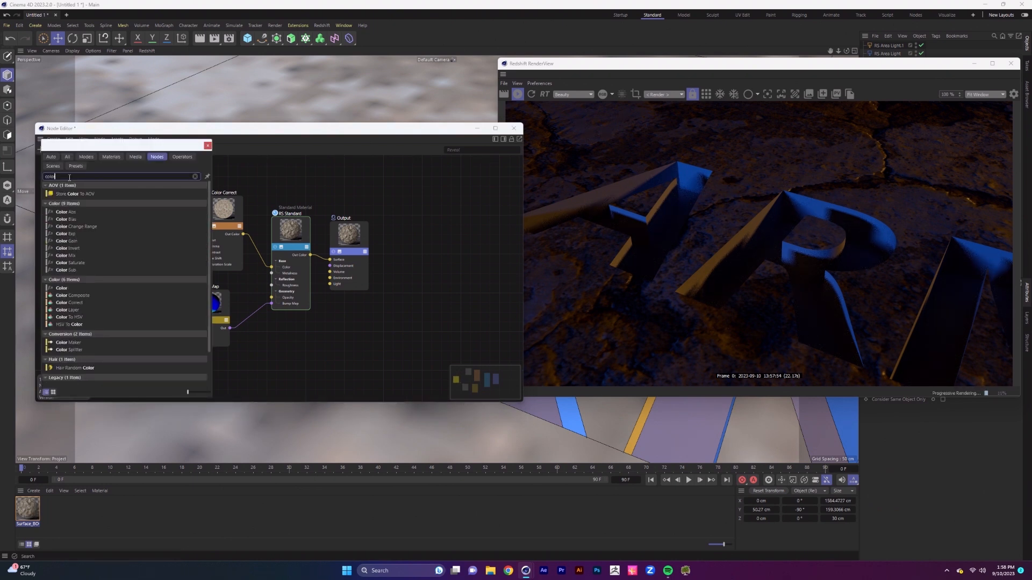
key(BackSpace)
text(mix)
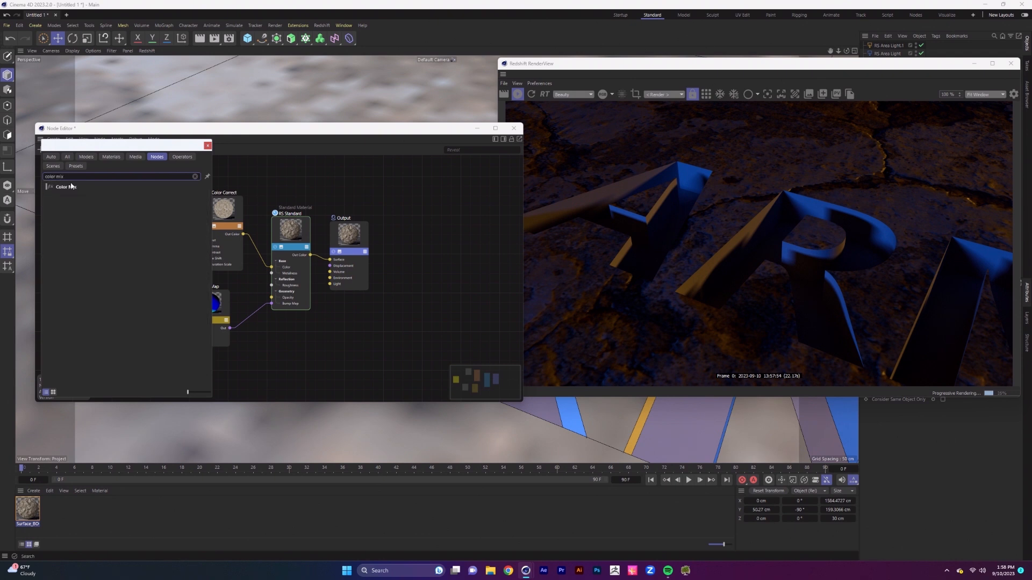
double_click(66, 187)
drag(274, 280, 137, 242)
Move the bump Texture and Bump Map nodes down and position the Color Mix node above them
drag(150, 308, 141, 344)
drag(210, 308, 209, 347)
drag(142, 335, 141, 352)
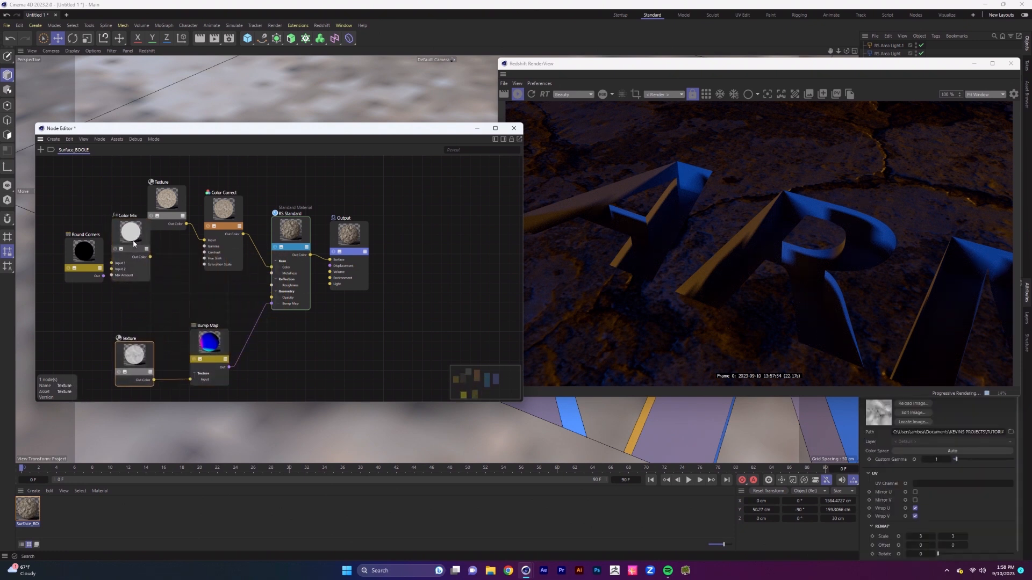
drag(131, 236, 161, 281)
middle_drag(211, 300, 228, 302)
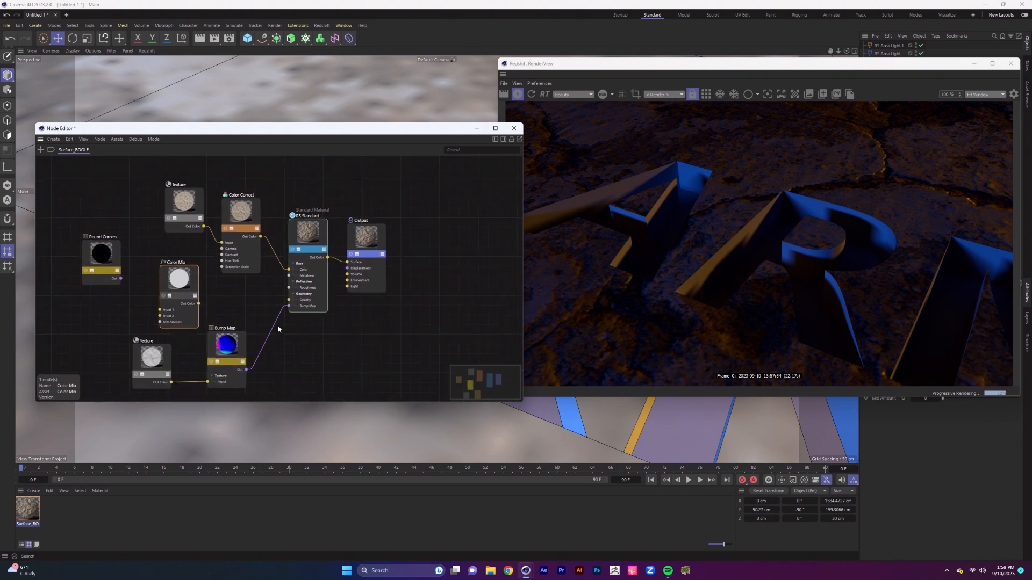
Connect Round Corners to Color Mix Input 1 and Bump Map to Input 2, routing the mix into RS Standard's Bump Map input
drag(178, 281, 258, 300)
drag(219, 342, 178, 348)
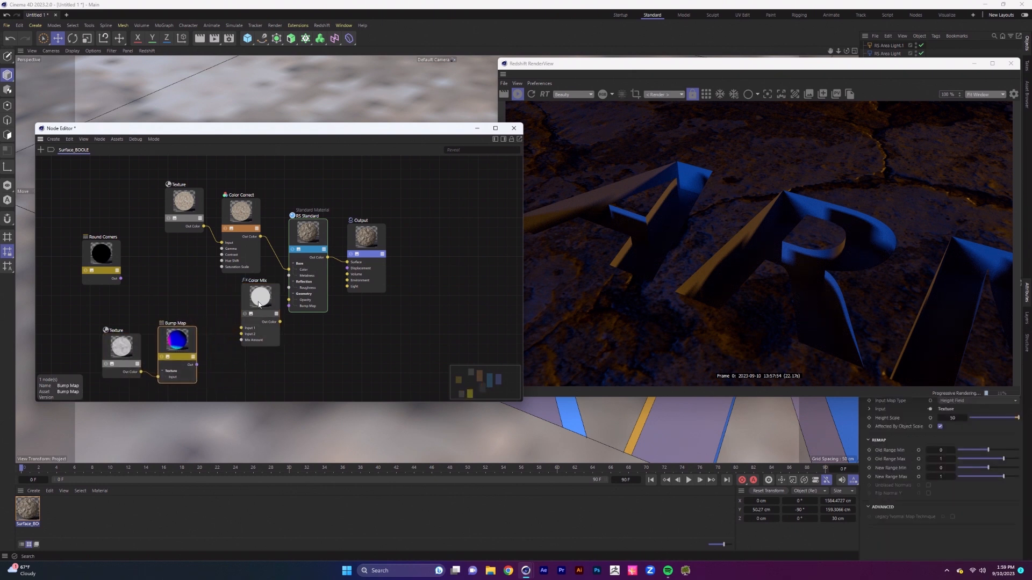
drag(259, 313, 241, 322)
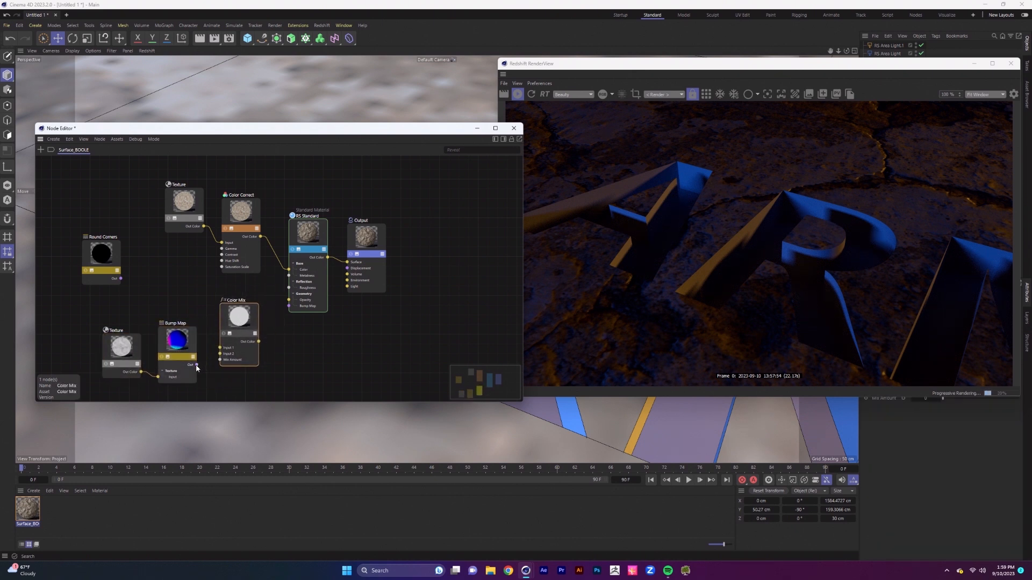
drag(105, 258, 184, 346)
drag(238, 324, 236, 314)
drag(197, 371, 289, 306)
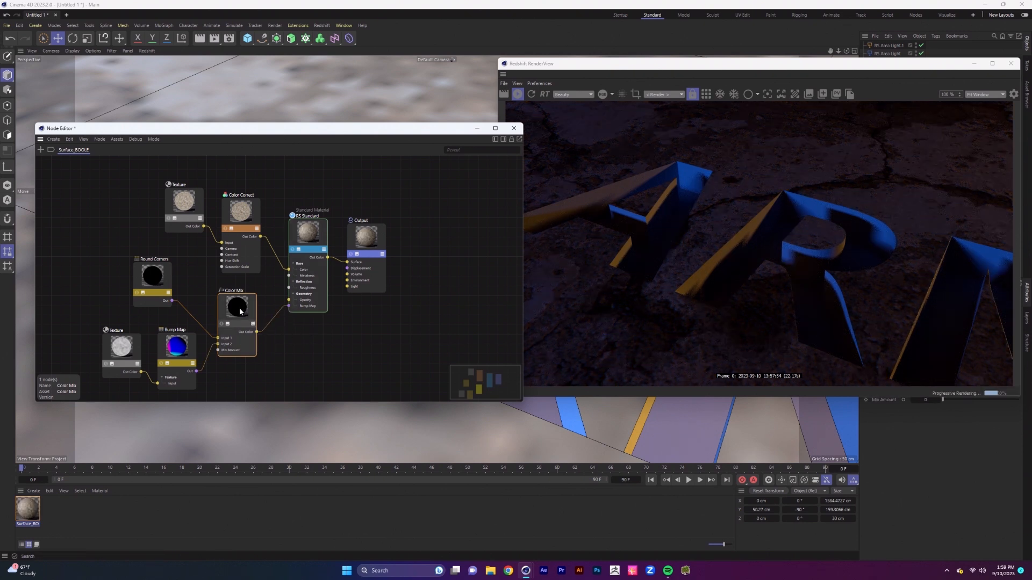
Show node attributes in an enlarged node editor and set the Color Mix node's Mix Amount to about 0.175
click(504, 140)
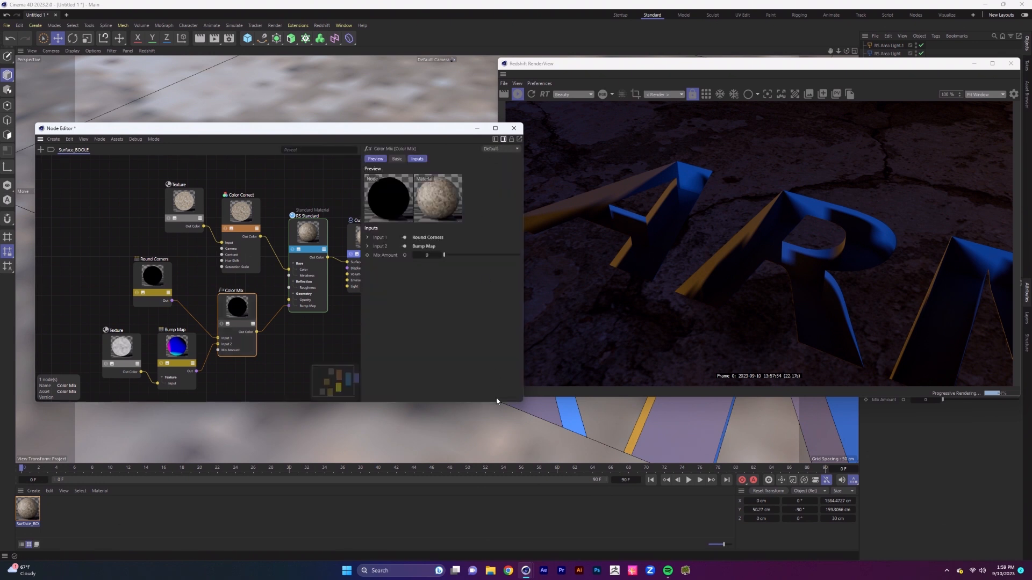
drag(524, 402, 648, 462)
mouse_move(569, 255)
mouse_down()
mouse_move(638, 256)
mouse_move(572, 256)
mouse_move(582, 255)
mouse_up()
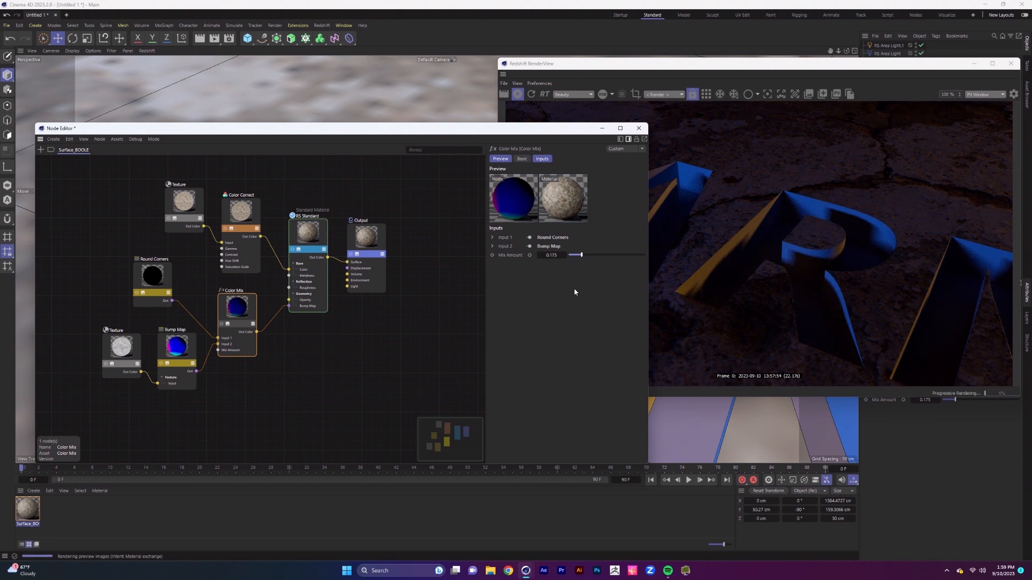
Set the Round Corners node's Radius to 3
click(153, 275)
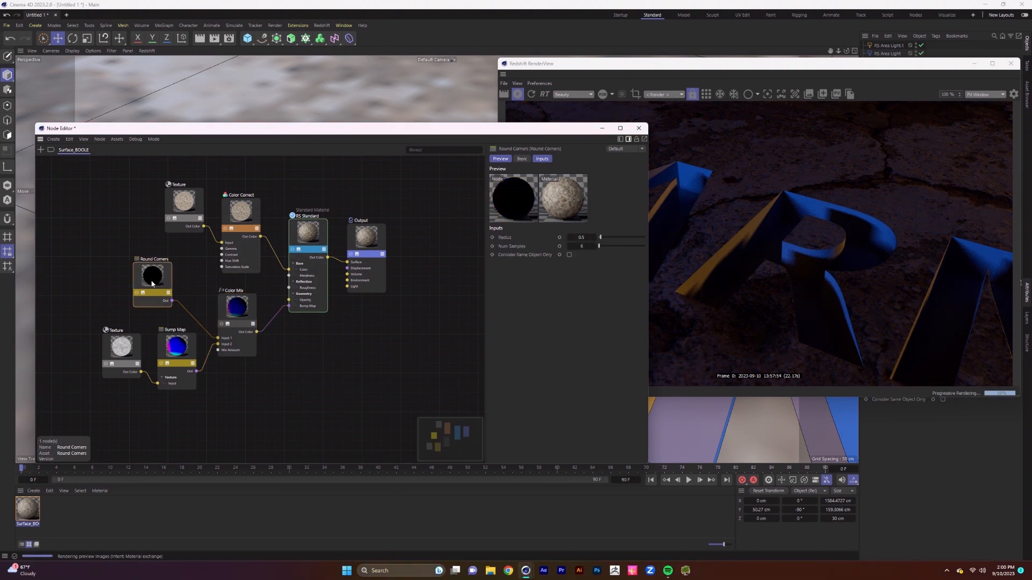
click(588, 237)
text(3)
key(Return)
Set the Color Mix node's Mix Amount to 0.128
click(187, 315)
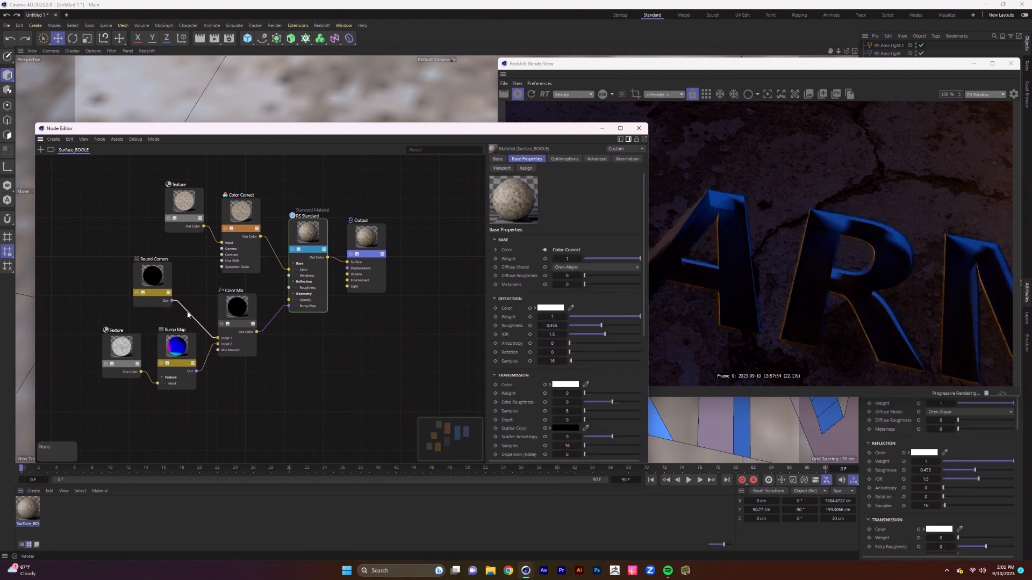
click(236, 317)
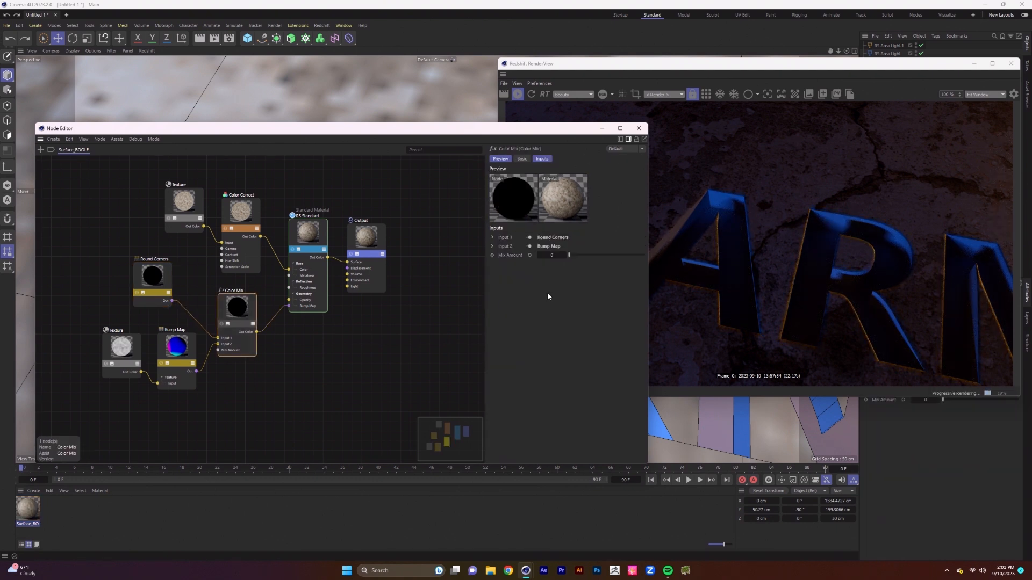
click(562, 255)
text(.128)
key(Return)
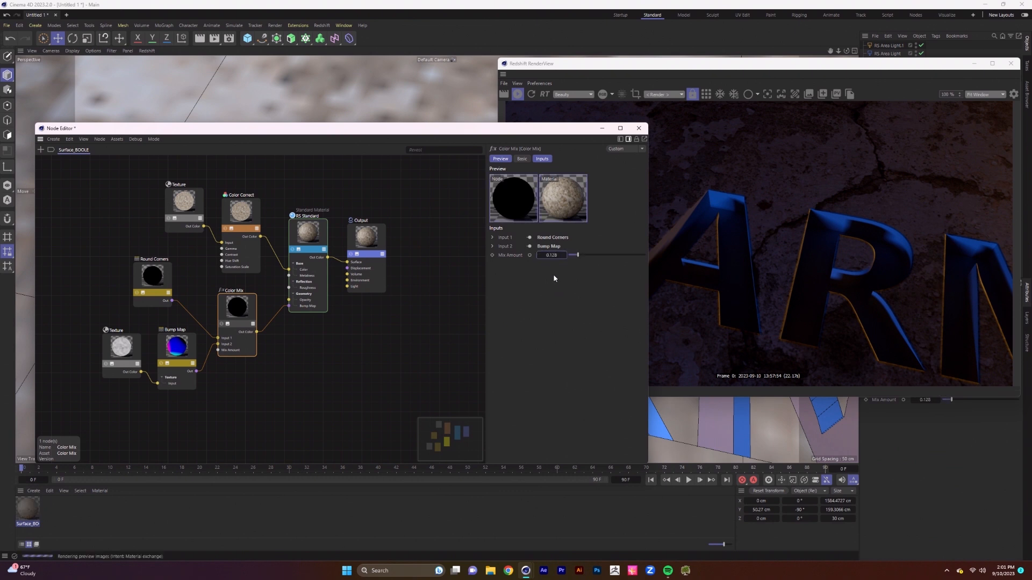
Set the Bump Map node's Height Scale to 300, and raise it further to 500
drag(518, 134, 283, 113)
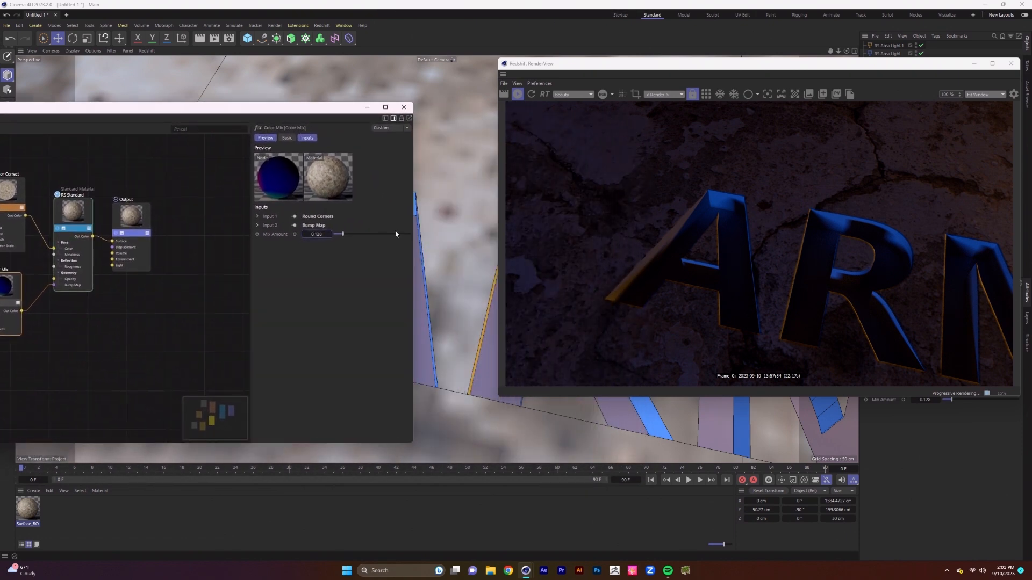
alt+right_drag(460, 284, 462, 311)
drag(258, 112, 473, 99)
click(134, 242)
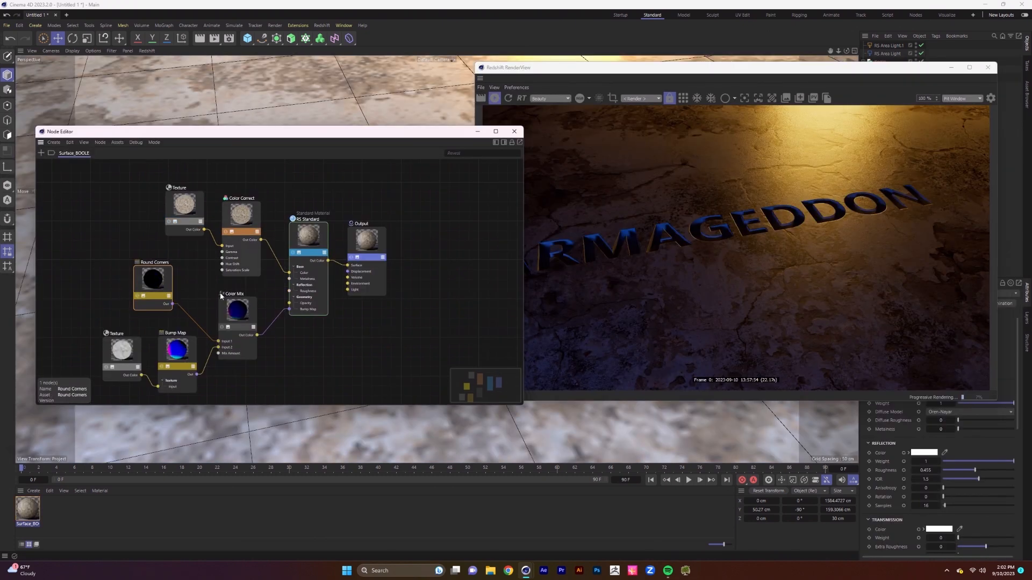
click(184, 349)
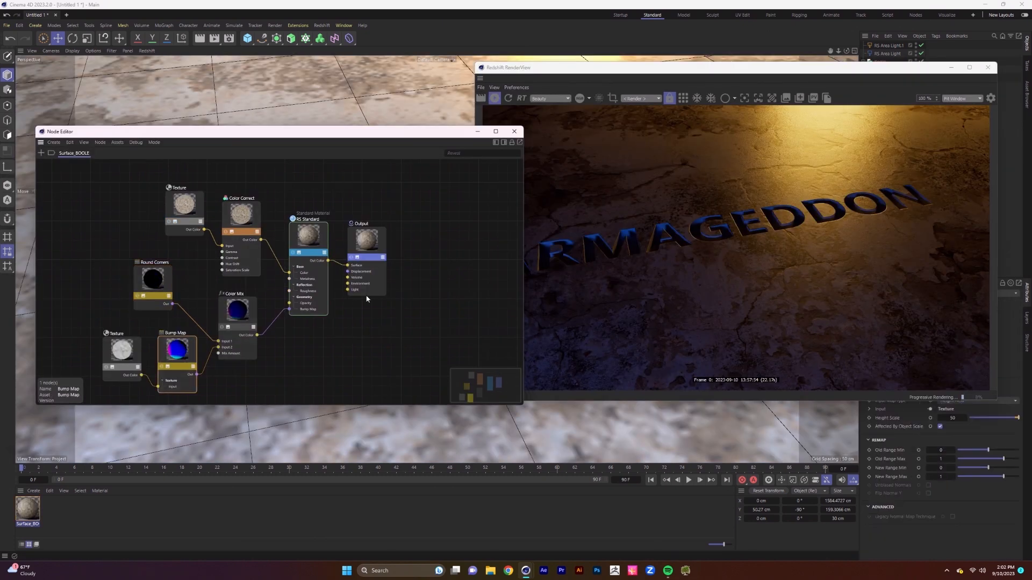
click(504, 142)
click(454, 276)
text(300)
key(Return)
text(500)
key(Return)
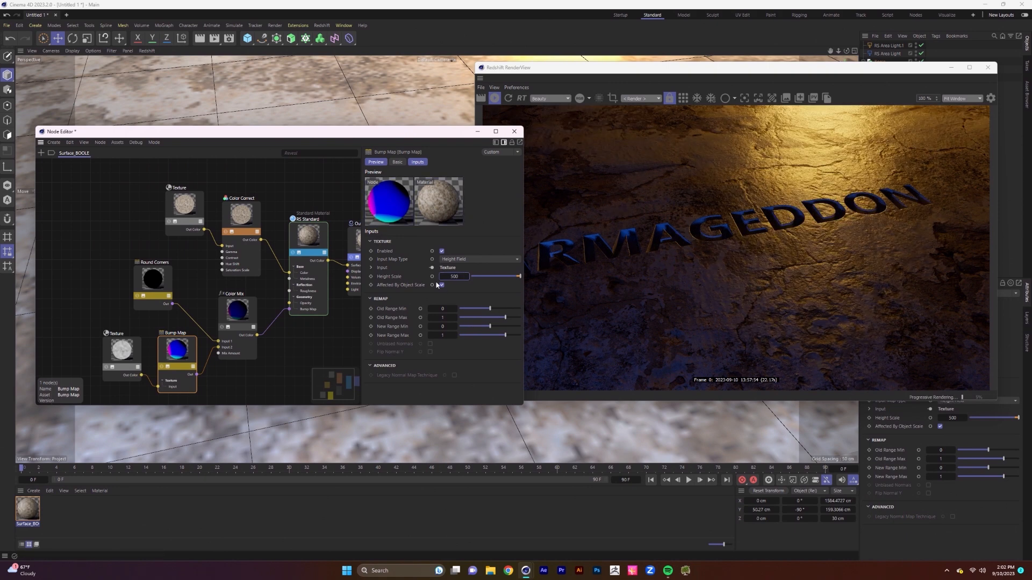
Close the Node Editor and lower the orange area light to a Y position of about 604 cm in the Right view
scroll(435, 103, down, 5)
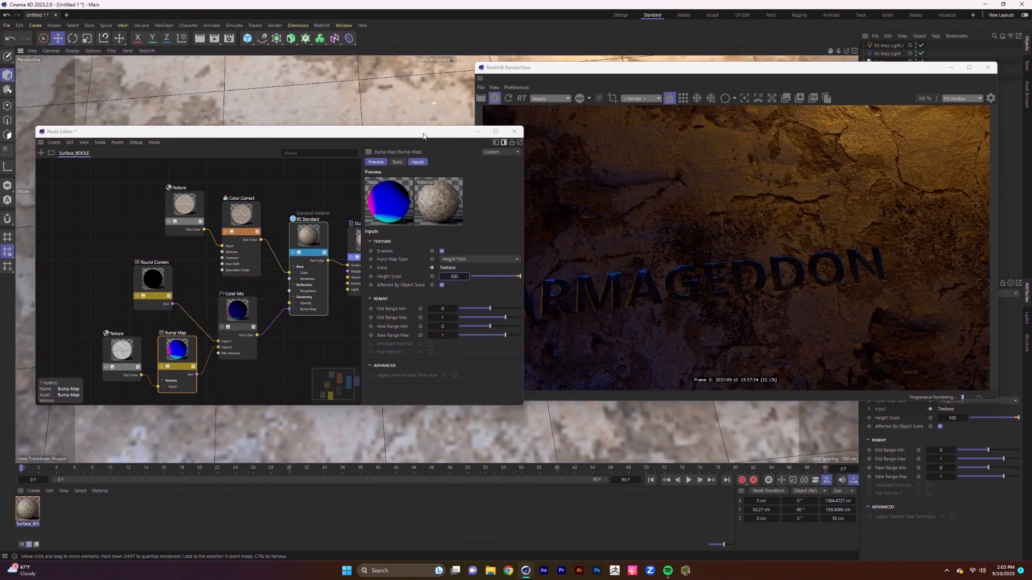
mouse_move(423, 133)
alt+mouse_down()
mouse_move(420, 154)
mouse_move(417, 142)
alt+mouse_up()
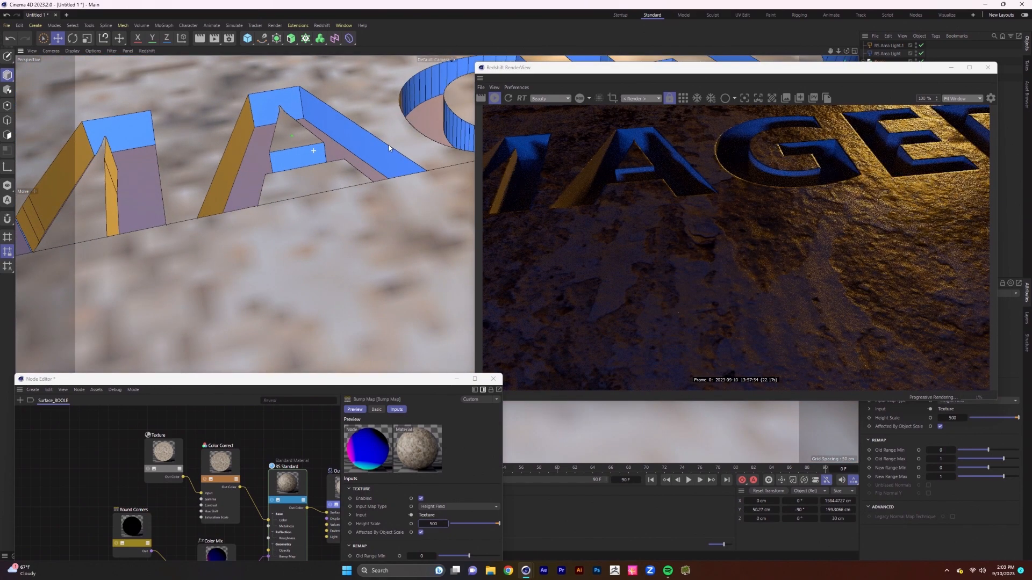
alt+drag(388, 144, 350, 224)
middle_click(310, 312)
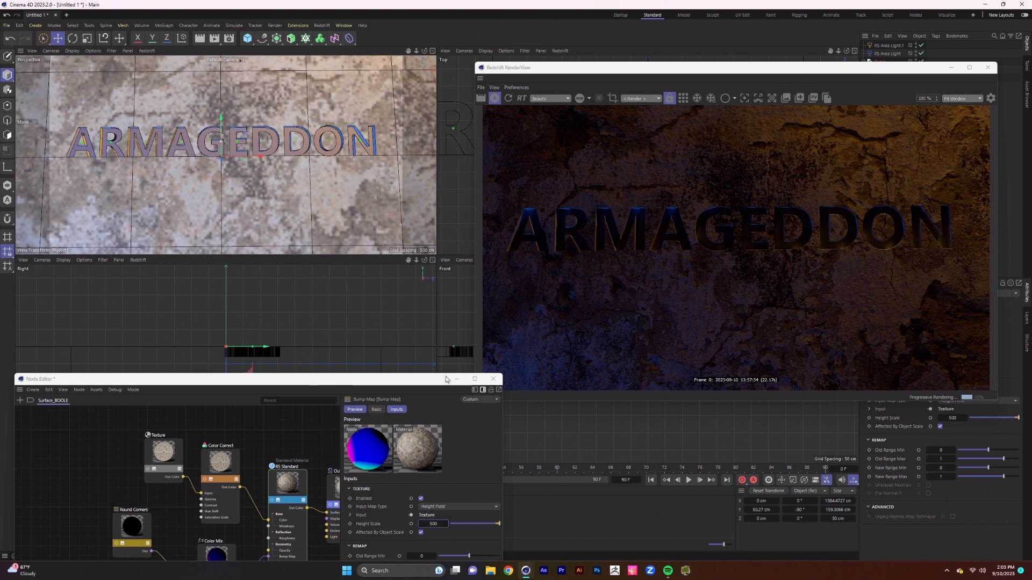
click(493, 379)
scroll(249, 363, up, 5)
alt+middle_drag(347, 373, 308, 358)
click(396, 319)
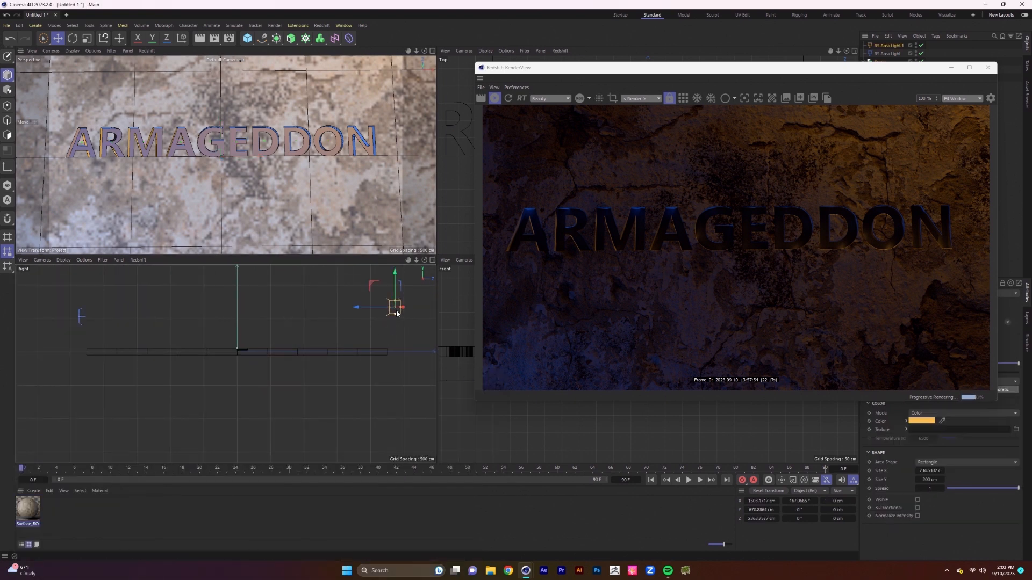
drag(396, 312, 402, 283)
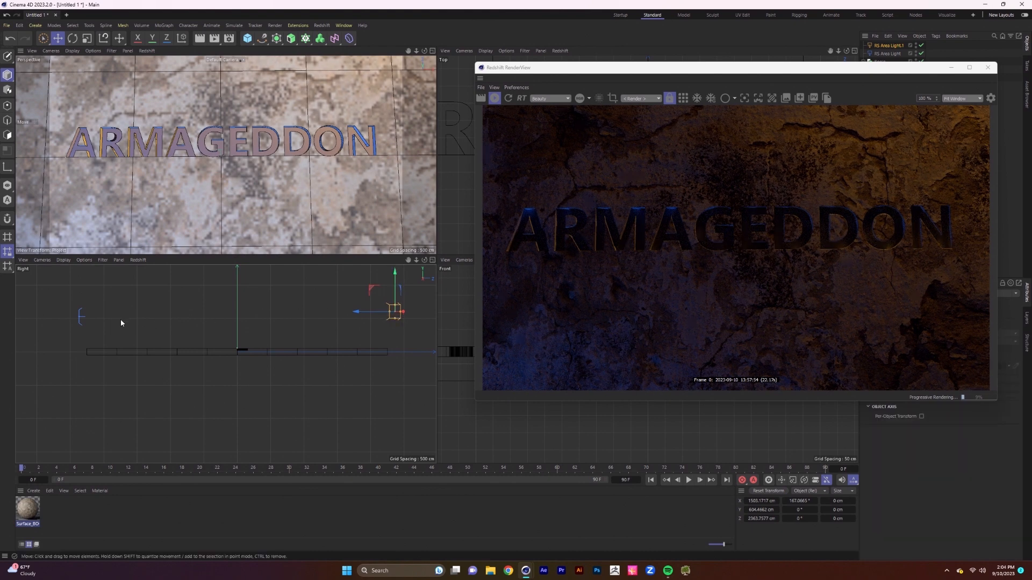
Lower the blue area light slightly and raise the orange area light to a Y position of about 641 cm
click(80, 321)
mouse_move(79, 284)
mouse_down()
mouse_move(77, 309)
mouse_move(79, 289)
mouse_up()
click(395, 312)
drag(396, 281, 395, 278)
alt+drag(286, 157, 340, 122)
key(ctrl+shift+z)
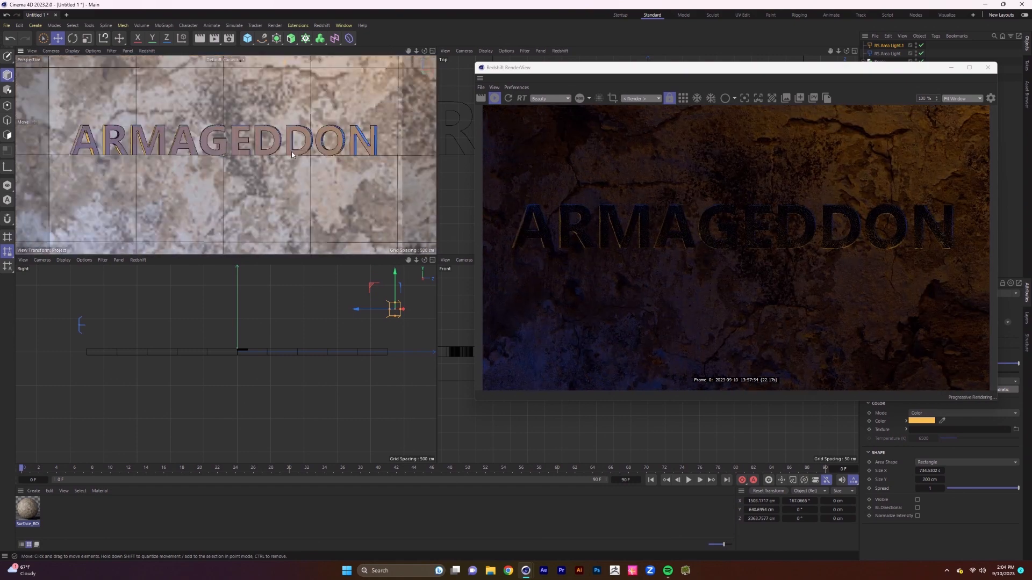
Close the RenderView, copy the Cube out of the Boole, and set the copy's Y position to 1 cm
click(987, 67)
click(894, 95)
click(883, 70)
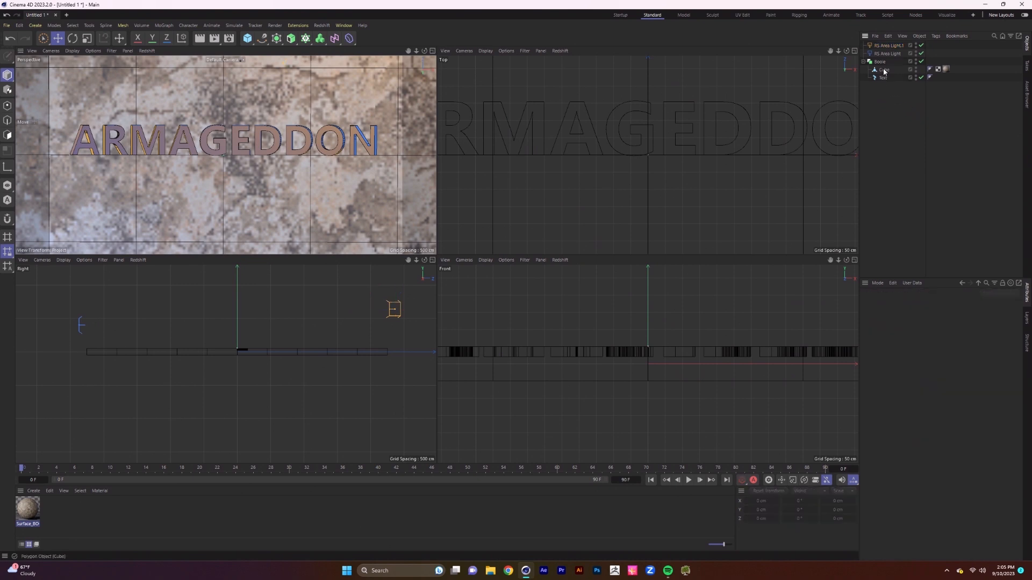
drag(886, 73, 886, 85)
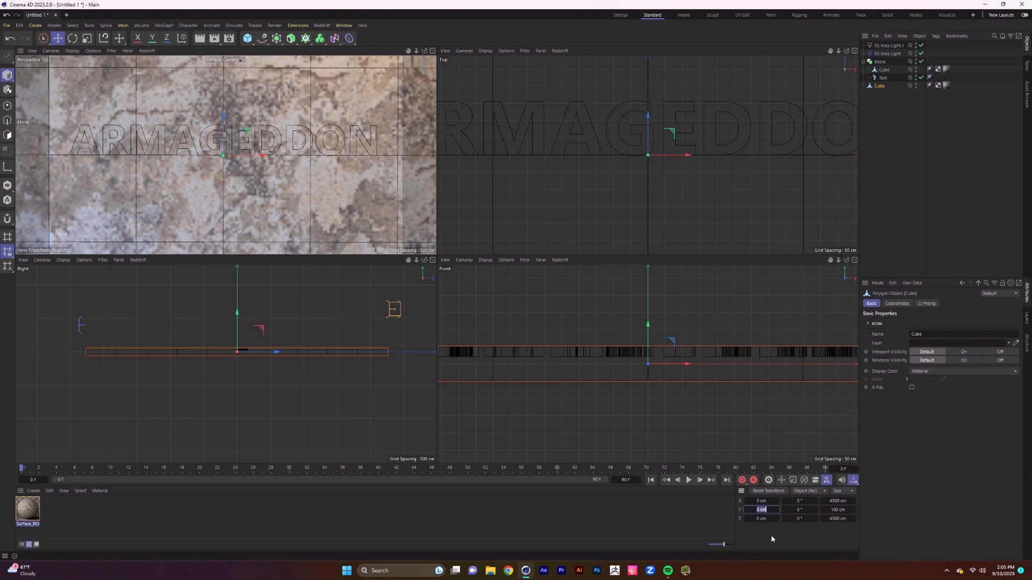
text(1)
key(Return)
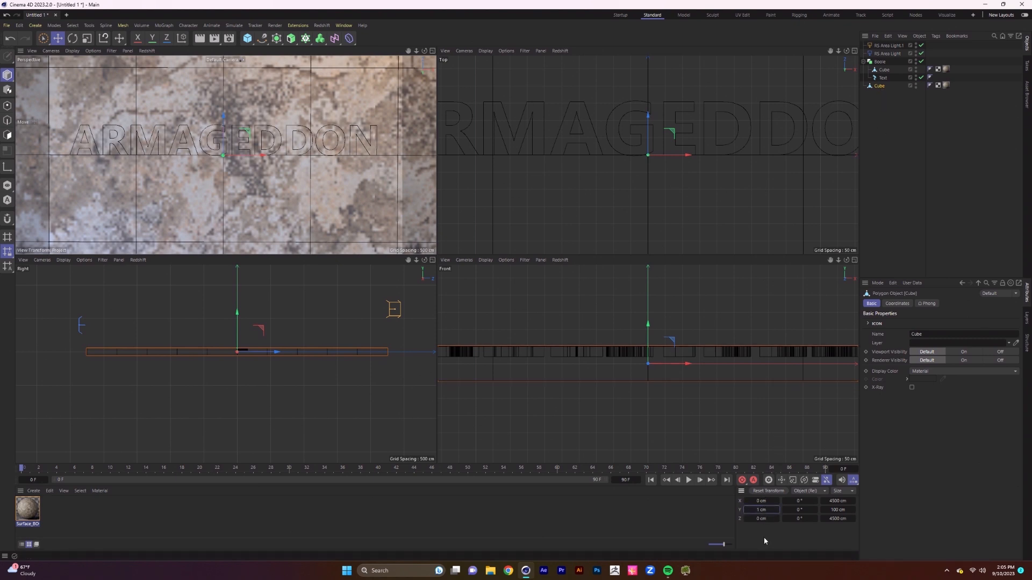
Start a live Redshift RenderView of the angled perspective view, with the image scaled to Fit Window
middle_click(238, 168)
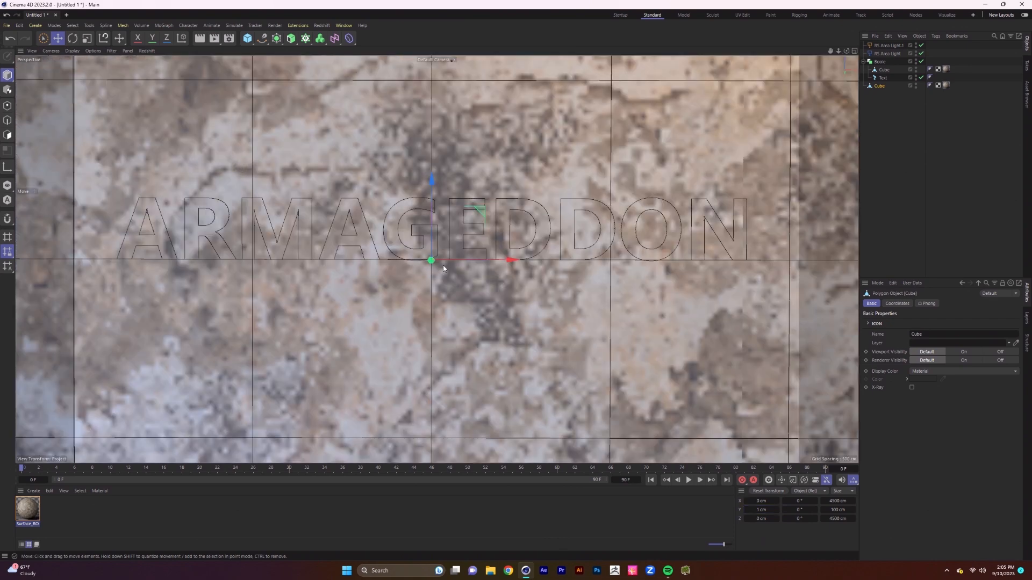
alt+drag(477, 274, 486, 280)
click(275, 25)
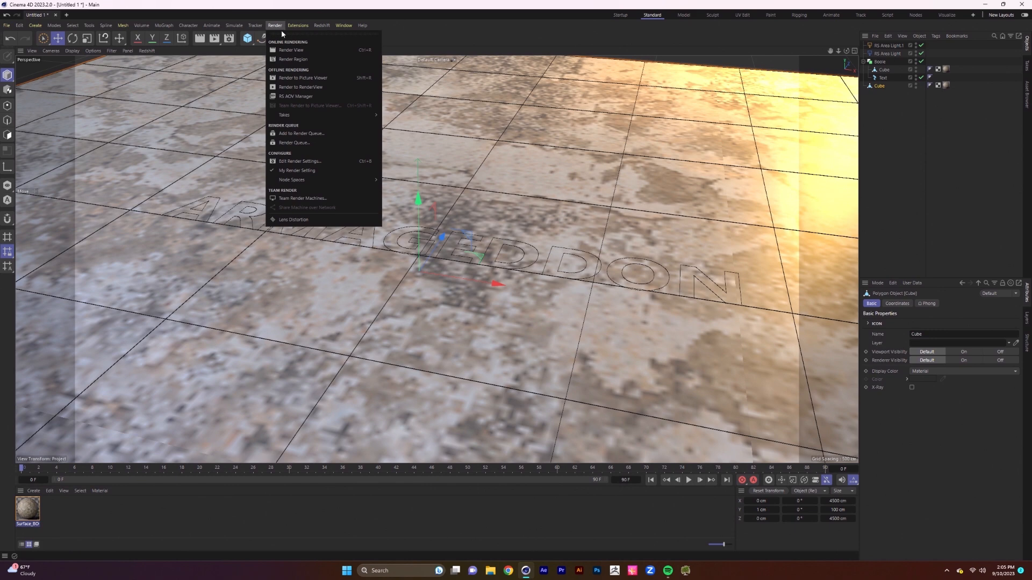
click(300, 87)
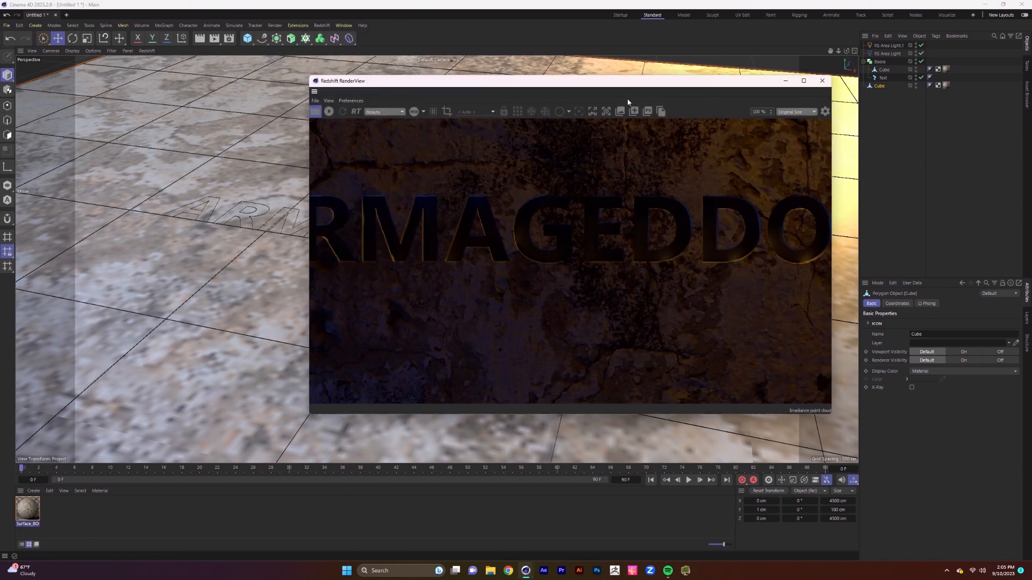
click(796, 112)
click(792, 127)
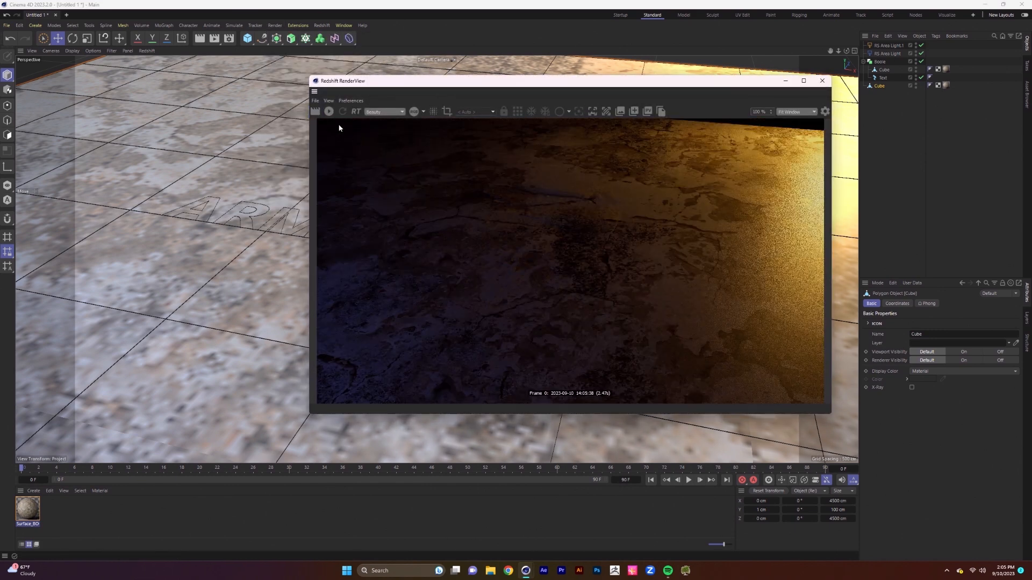
click(329, 111)
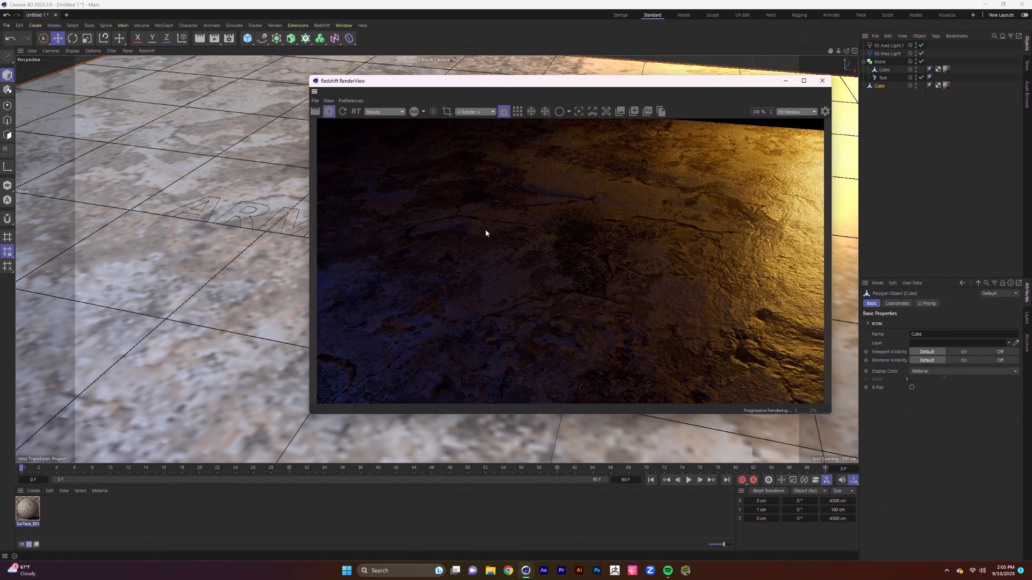
Switch the copied Cube's renderer visibility to On
click(916, 86)
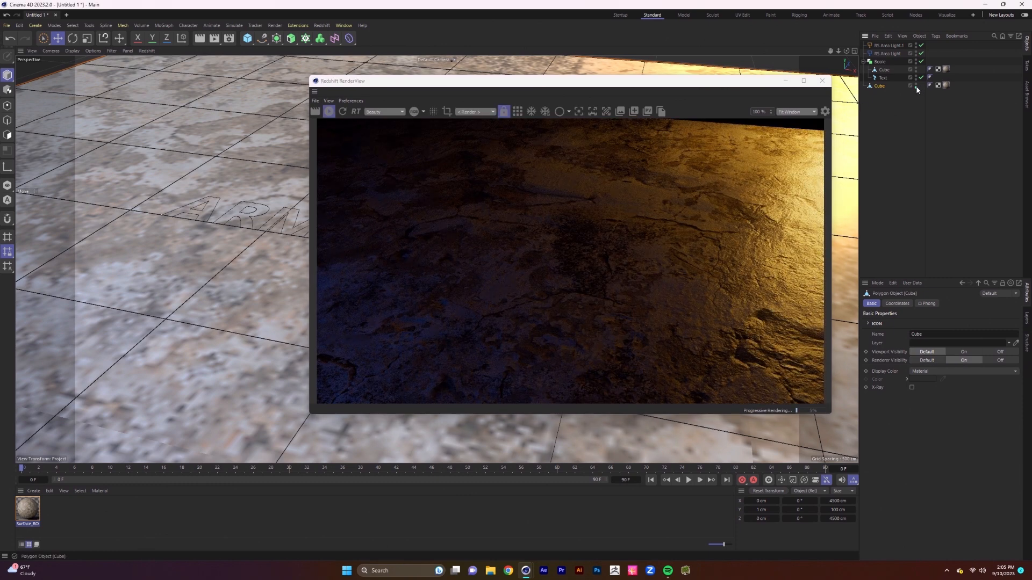
click(916, 86)
click(916, 87)
Duplicate the Surface_BOOLE material and rename the copy Surface_REVEAL
ctrl+drag(49, 514, 98, 507)
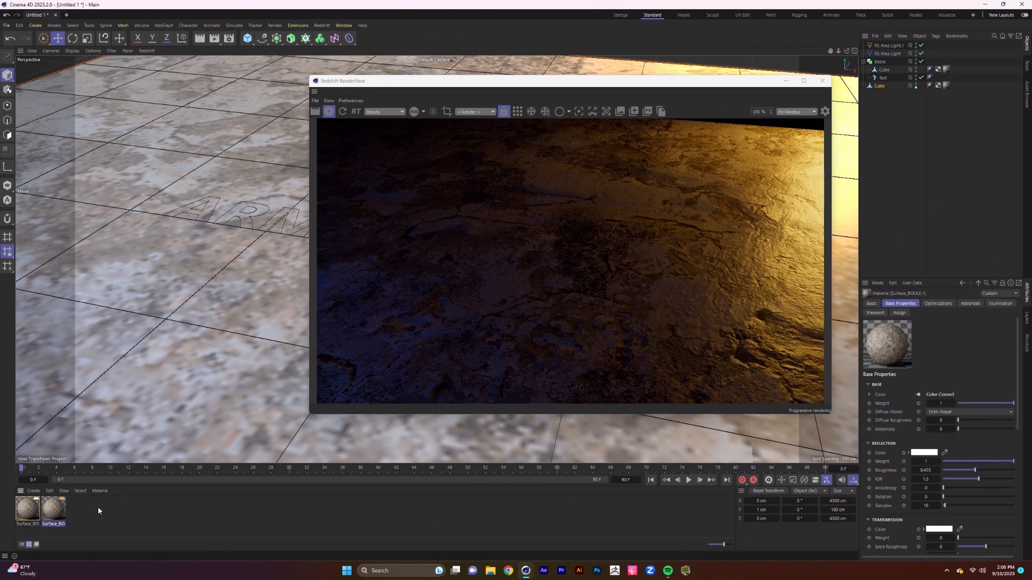
double_click(59, 524)
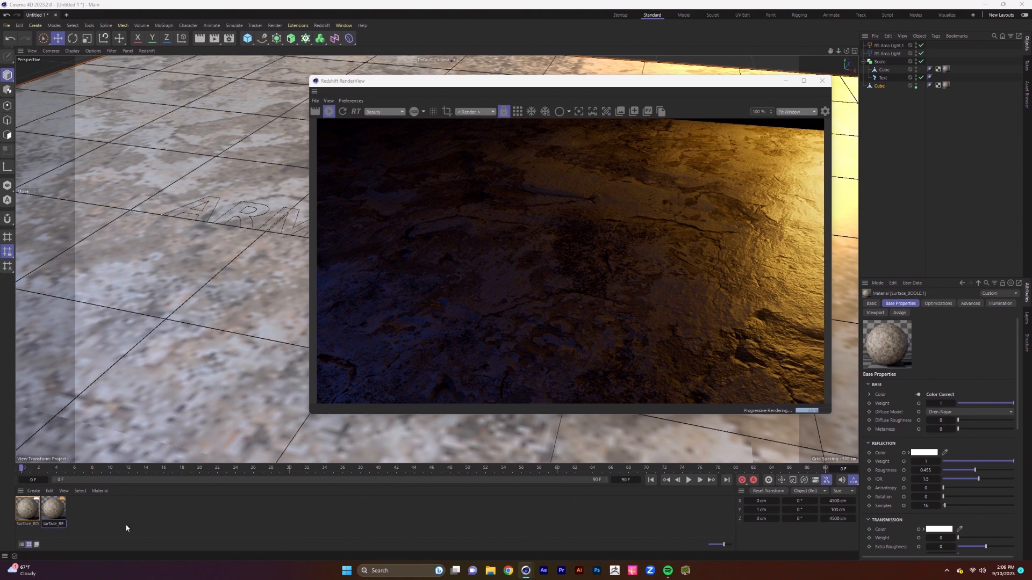
text(Surface_REVEAL)
click(126, 529)
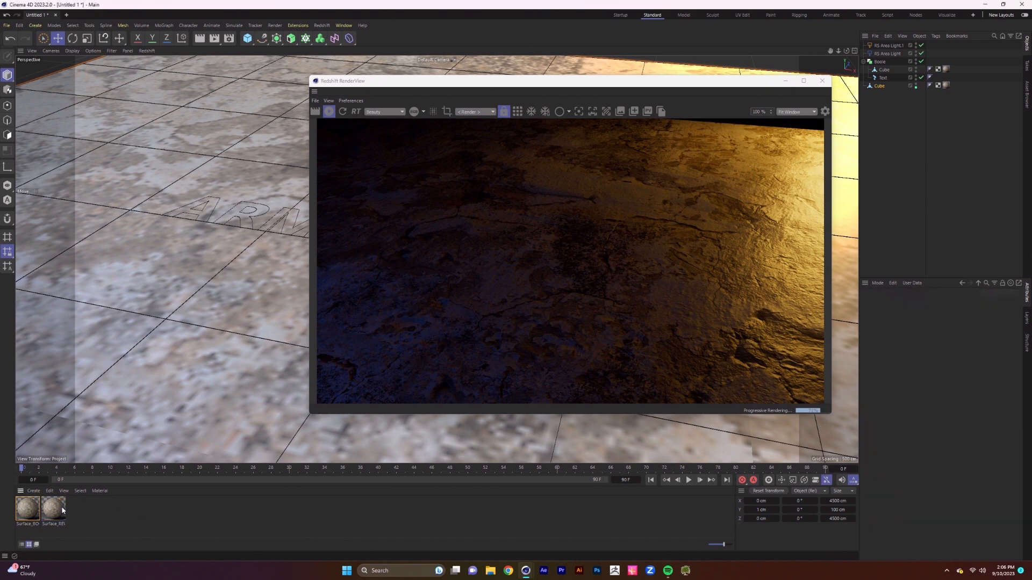
Replace the material on the copied Cube with Surface_REVEAL
click(61, 512)
drag(453, 529, 900, 145)
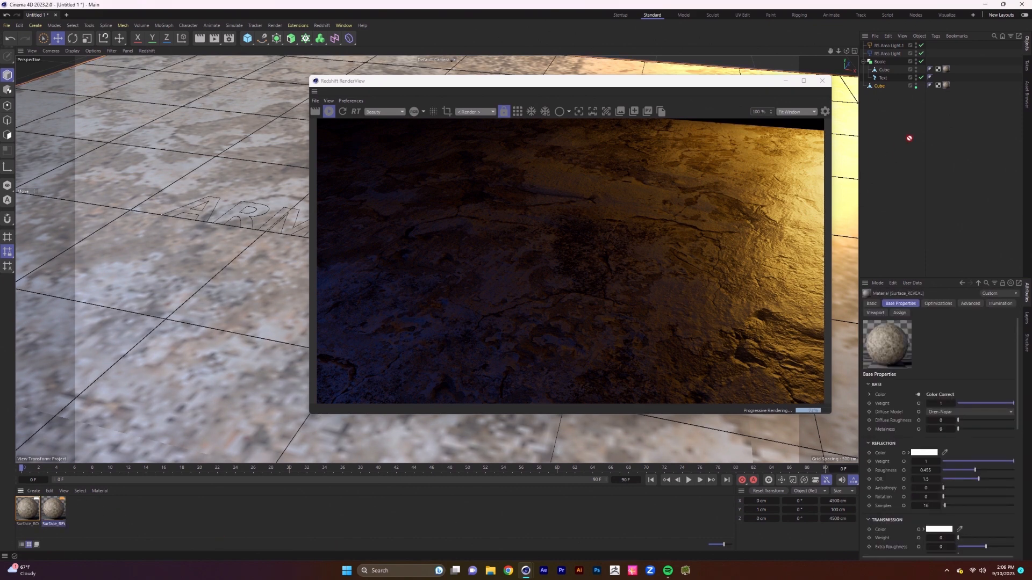
drag(956, 96, 946, 86)
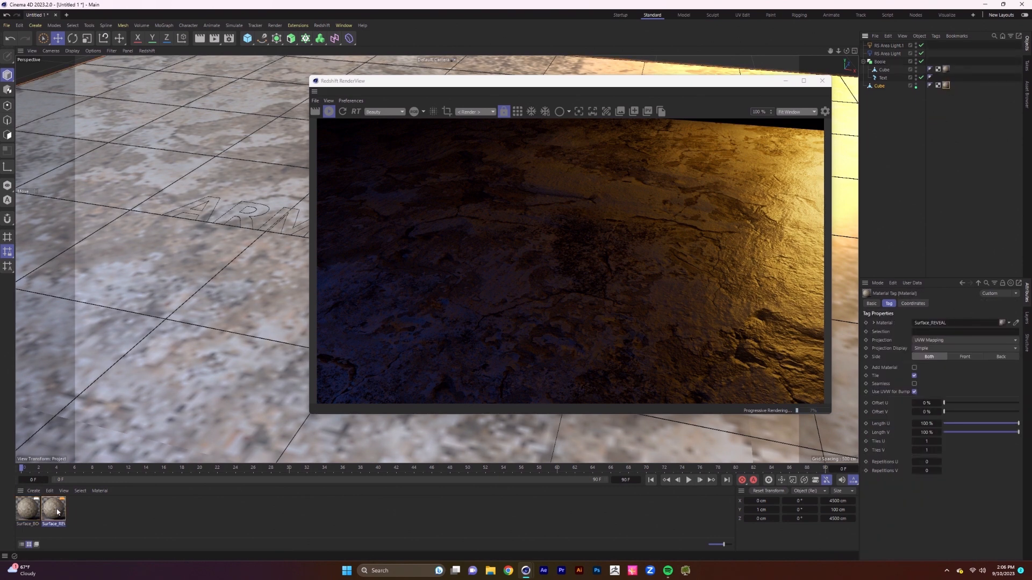
Open Surface_REVEAL's node graph and spread out the Round Corners, Color Mix and Bump Map nodes to make space
double_click(54, 509)
drag(357, 285, 332, 134)
drag(643, 86, 686, 82)
drag(240, 312, 258, 342)
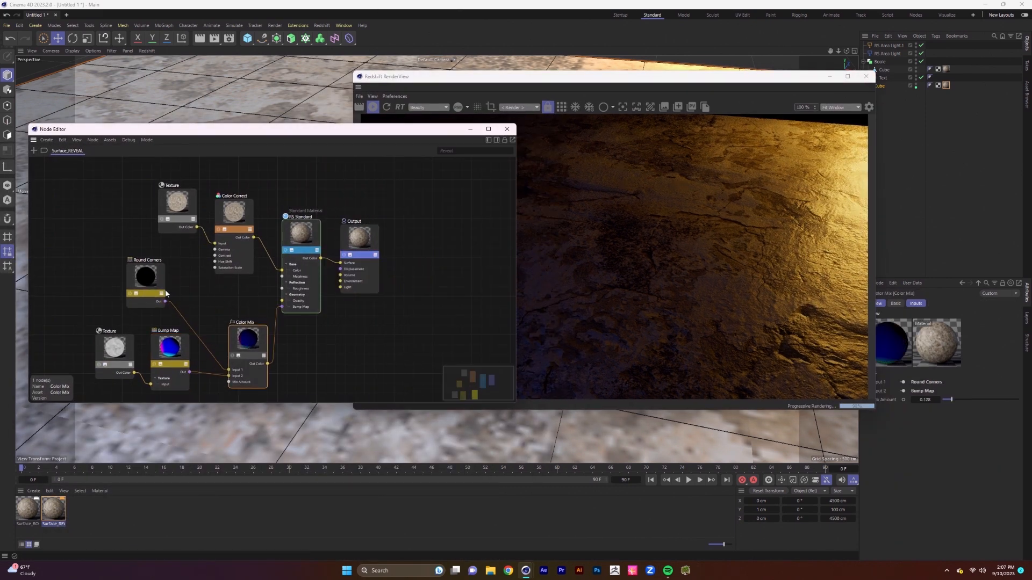
drag(149, 274, 161, 287)
scroll(233, 290, down, 2)
middle_drag(232, 290, 269, 290)
drag(231, 346, 236, 360)
drag(216, 302, 209, 319)
Add a Vertex Attribute node and connect its Out Color to RS Standard's Opacity input
click(33, 151)
text(vertex)
double_click(89, 191)
drag(267, 274, 239, 296)
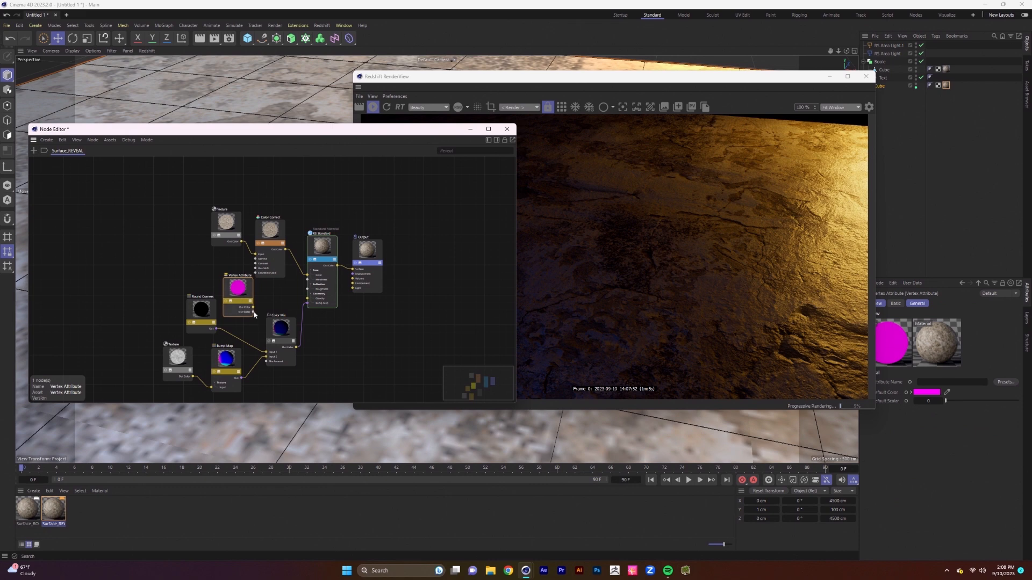
scroll(251, 312, up, 3)
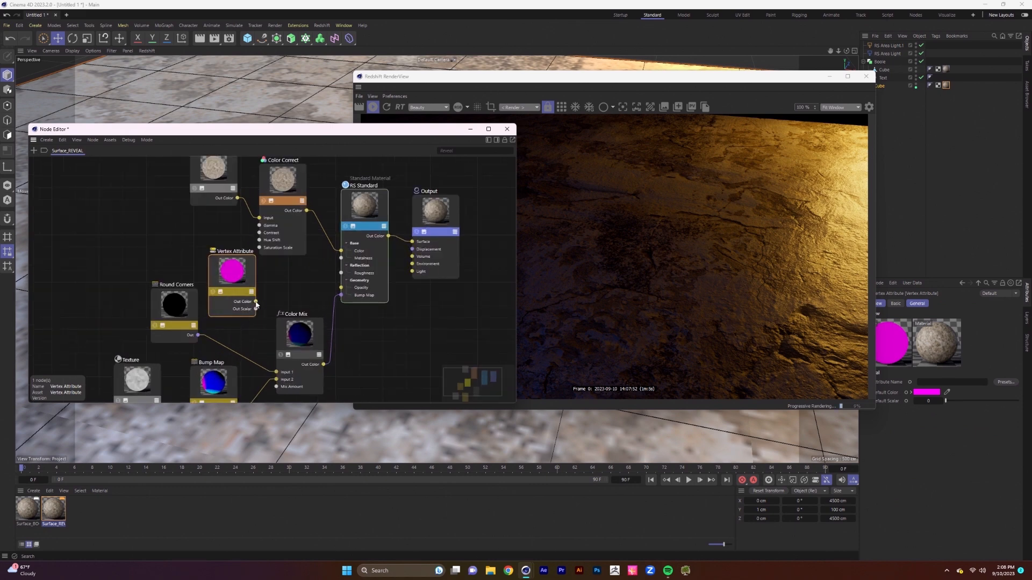
drag(342, 292, 340, 288)
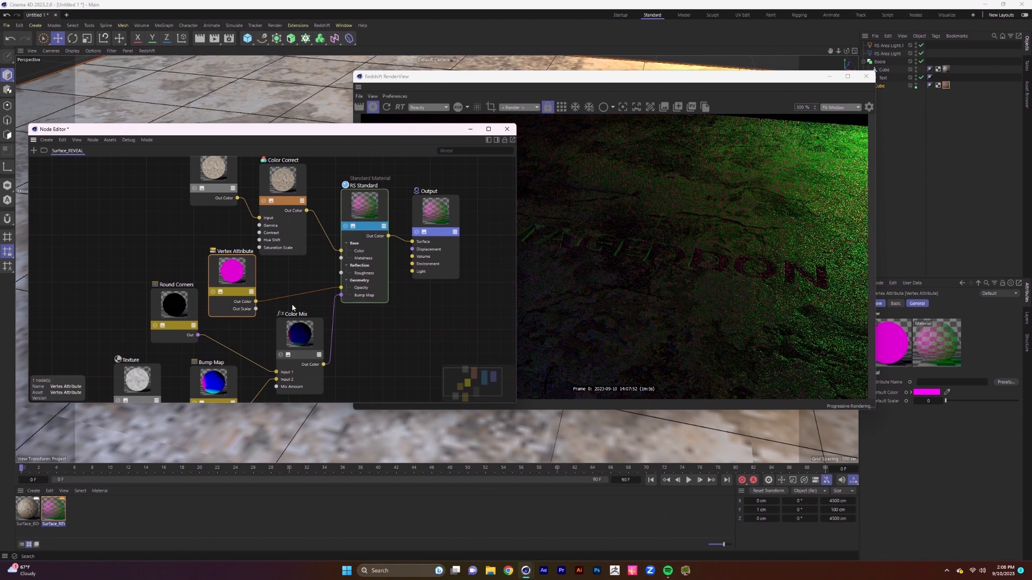
Close the Node Editor and add a Vertex Map tag to the copied Cube
drag(434, 129, 461, 116)
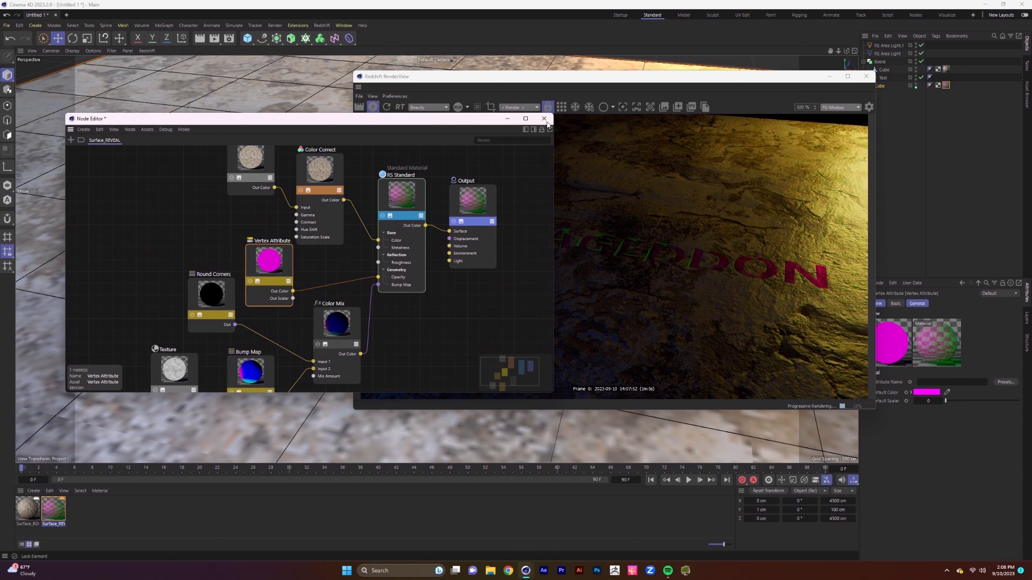
click(544, 119)
drag(670, 78, 378, 75)
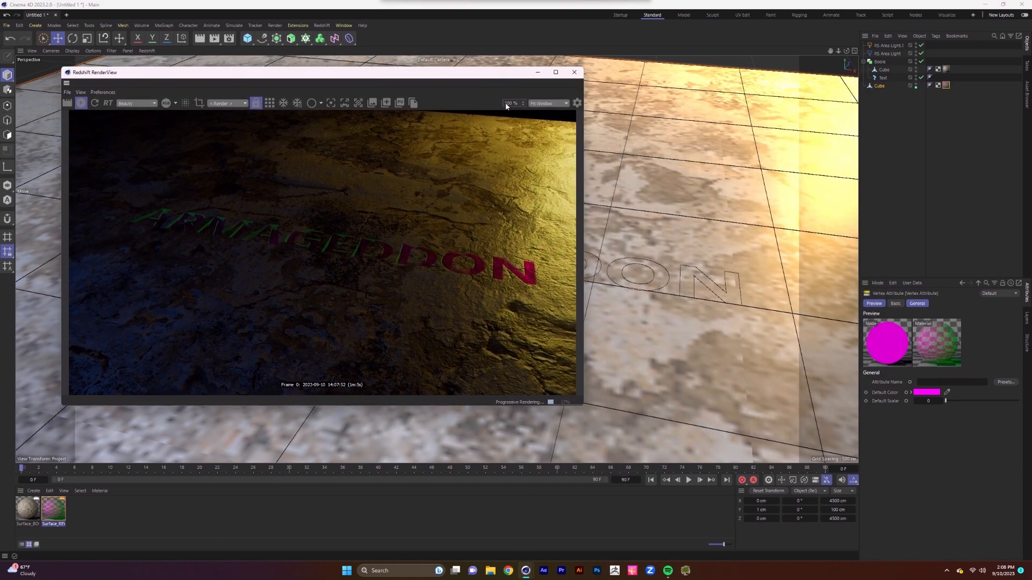
right_click(882, 85)
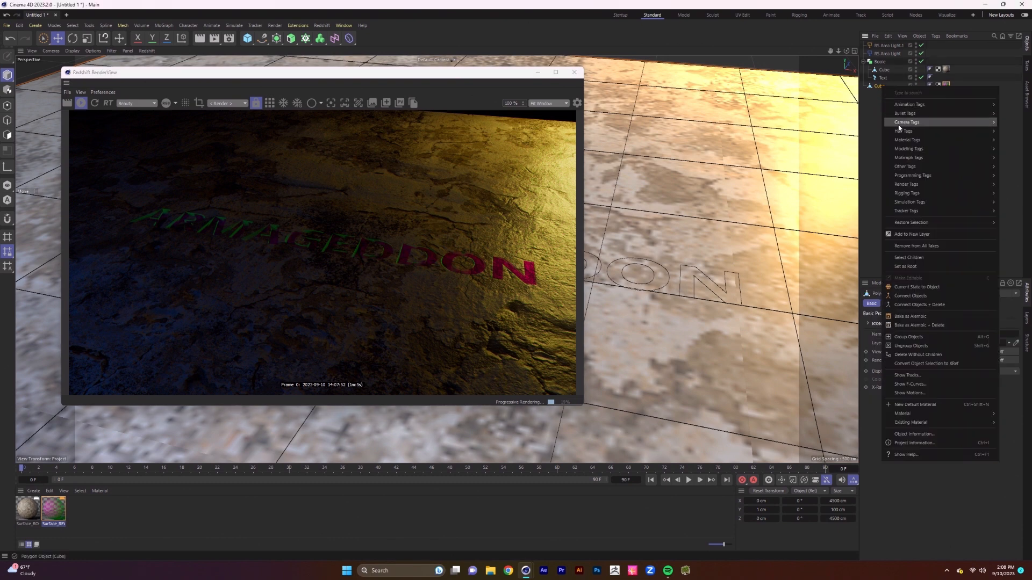
mouse_move(906, 160)
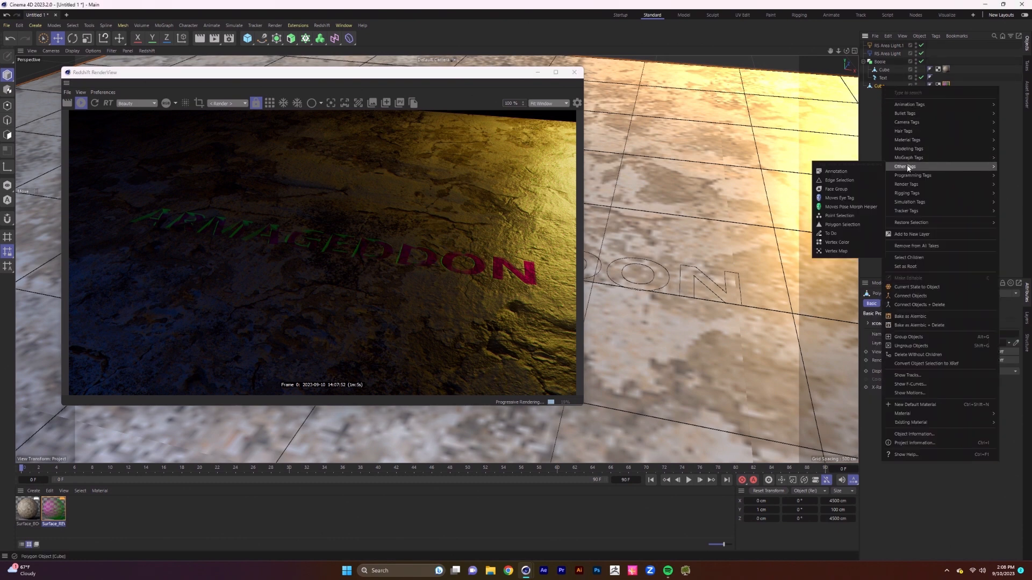
click(843, 256)
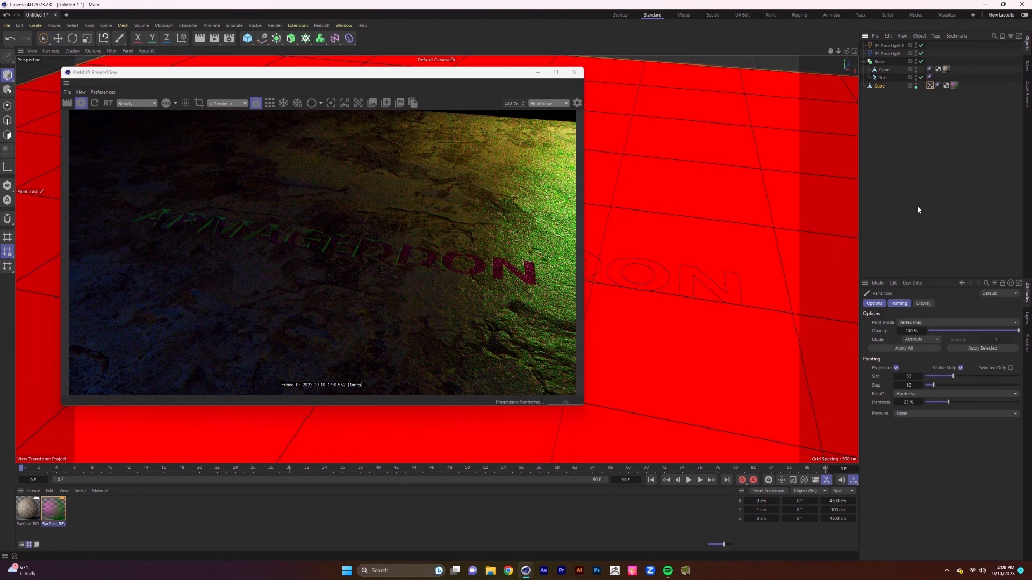
Rename the copied Cube's Vertex Map tag to "Linear Field_BOOLE WIPE"
click(930, 86)
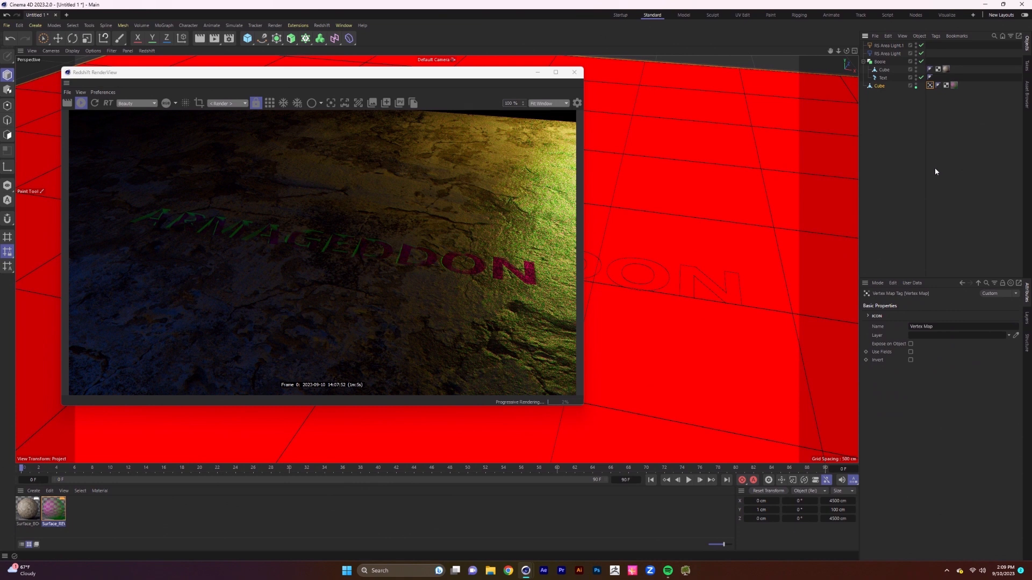
click(937, 325)
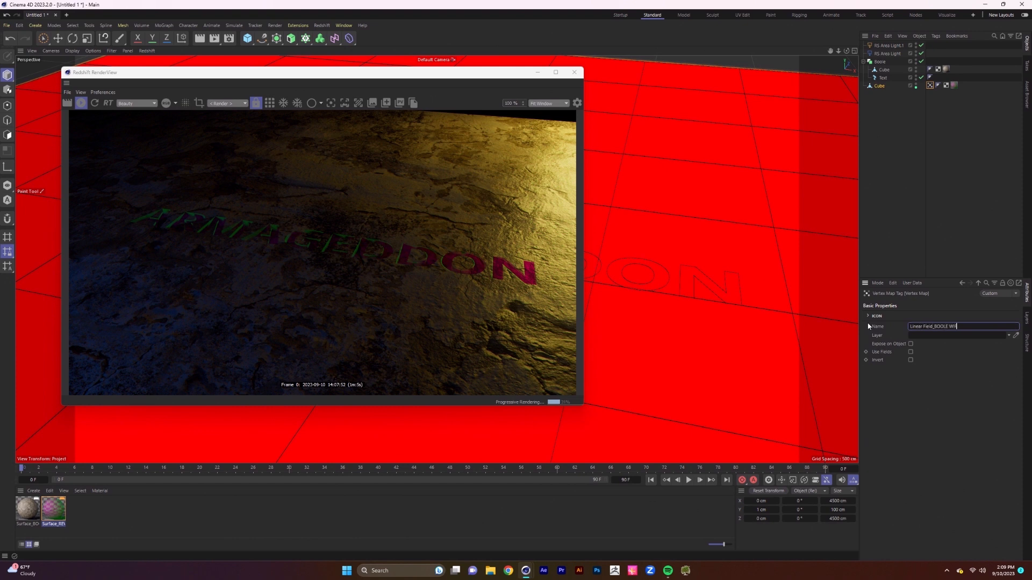
key(Return)
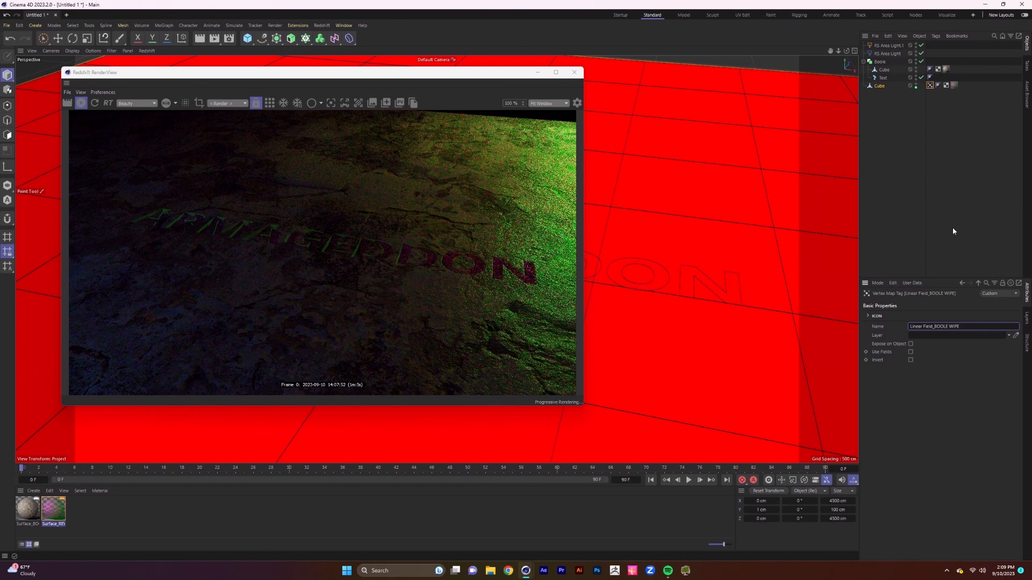
In Surface_REVEAL's node graph, link the Linear Field_BOOLE WIPE tag to the Vertex Attribute node's Attribute Name and close the graph
drag(500, 76, 751, 94)
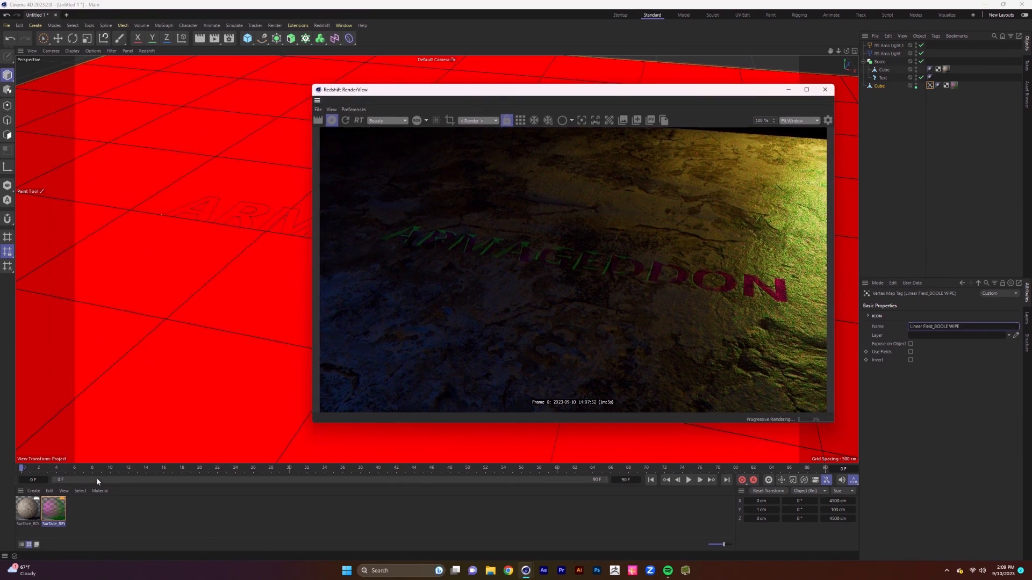
double_click(57, 513)
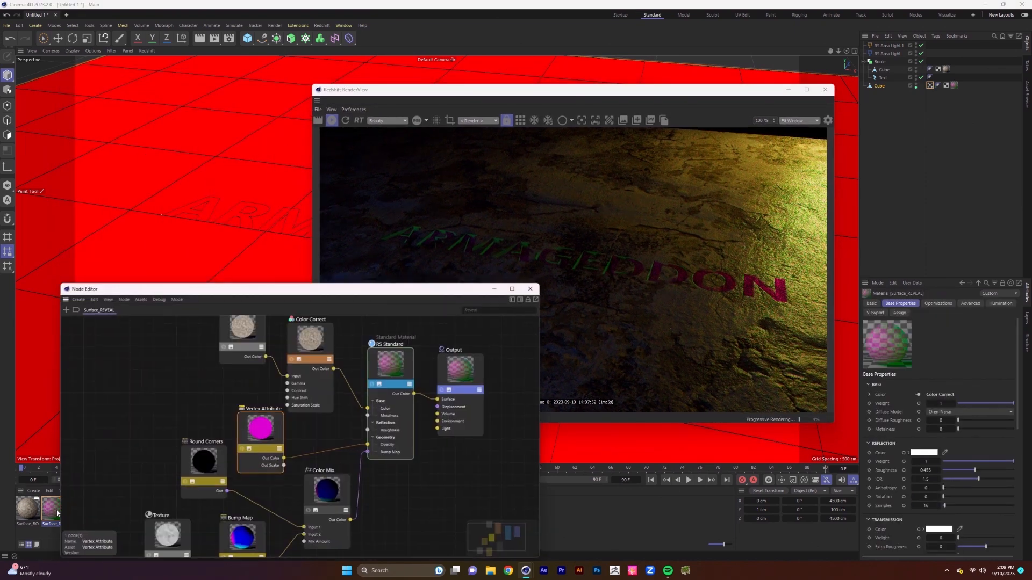
drag(370, 290, 389, 137)
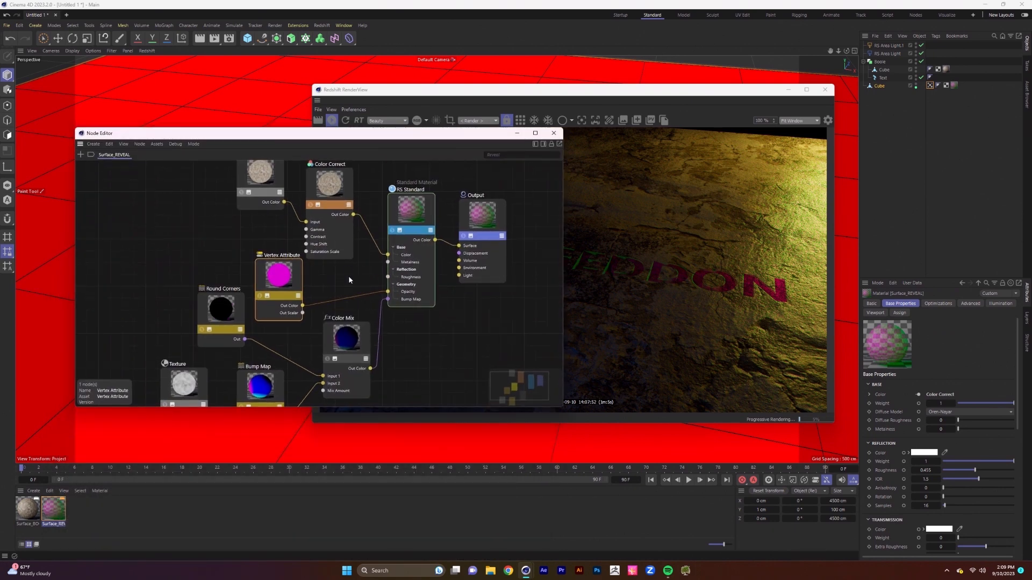
scroll(349, 276, down, 2)
click(294, 280)
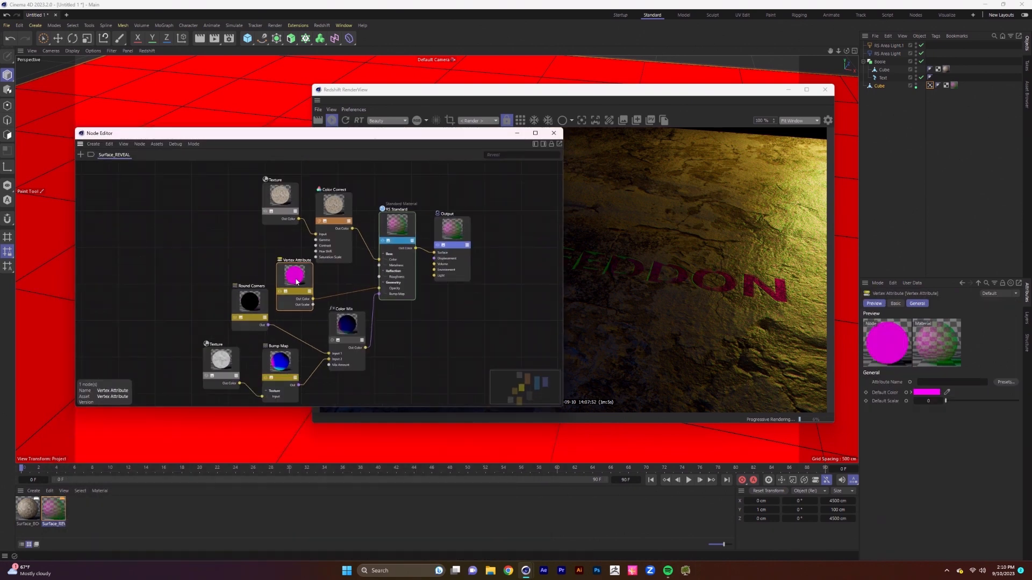
click(543, 144)
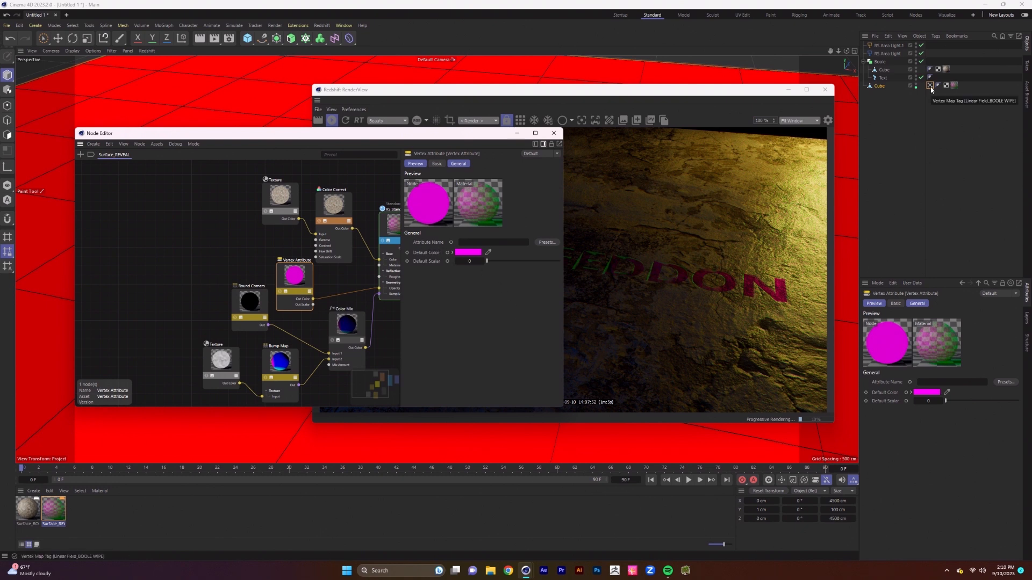
drag(930, 86, 931, 108)
drag(650, 229, 512, 246)
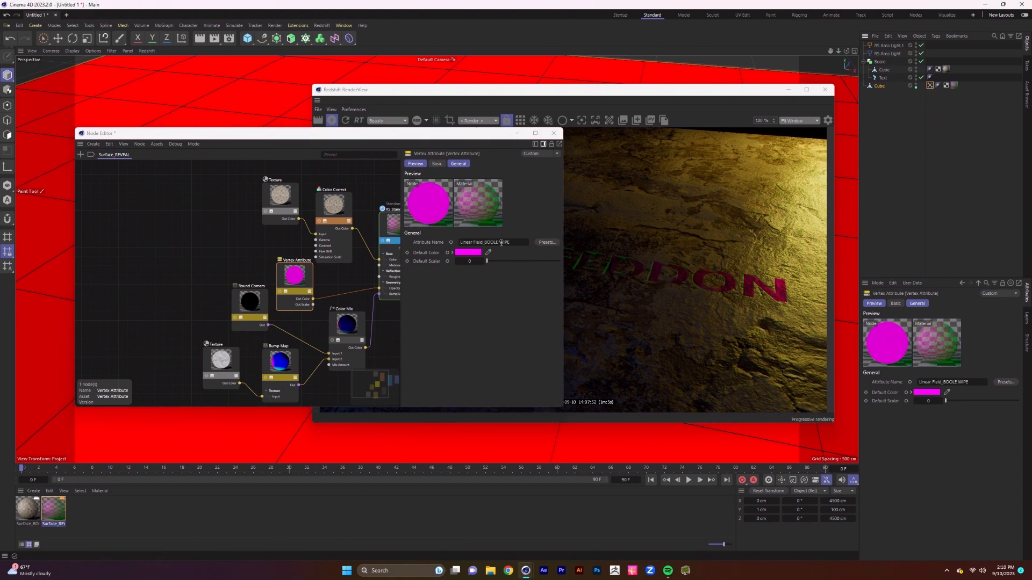
click(505, 135)
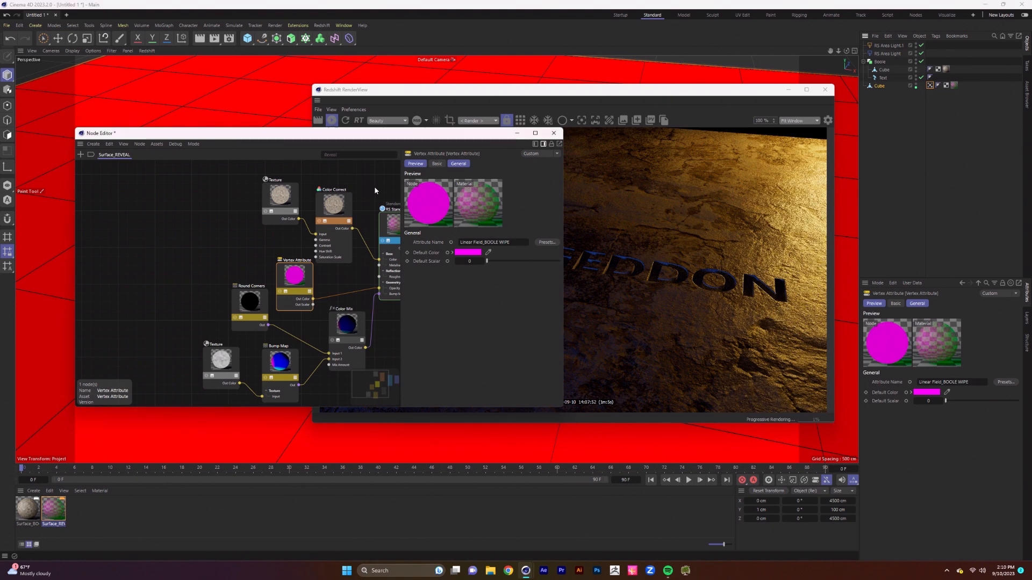
drag(460, 136, 483, 148)
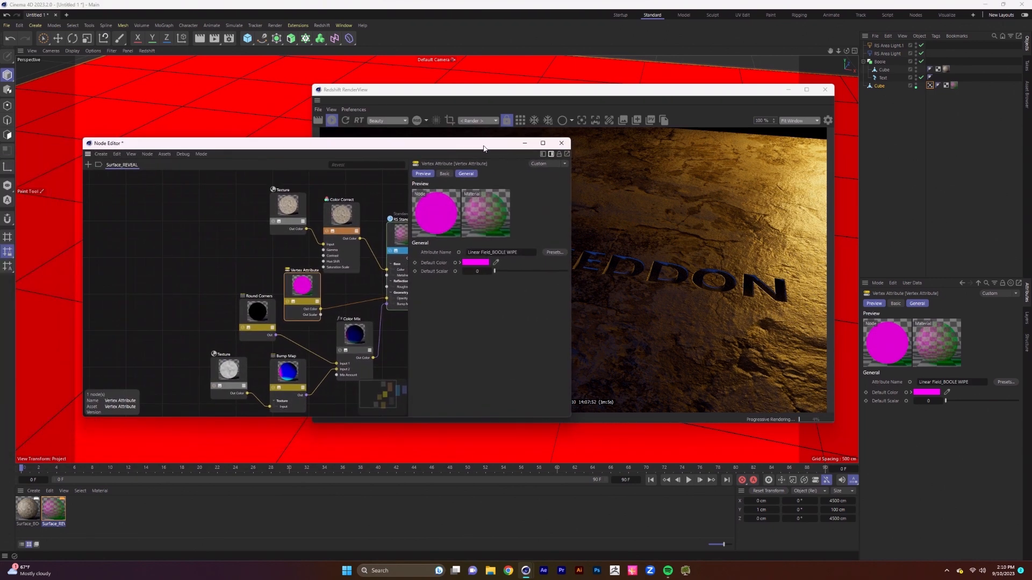
click(560, 143)
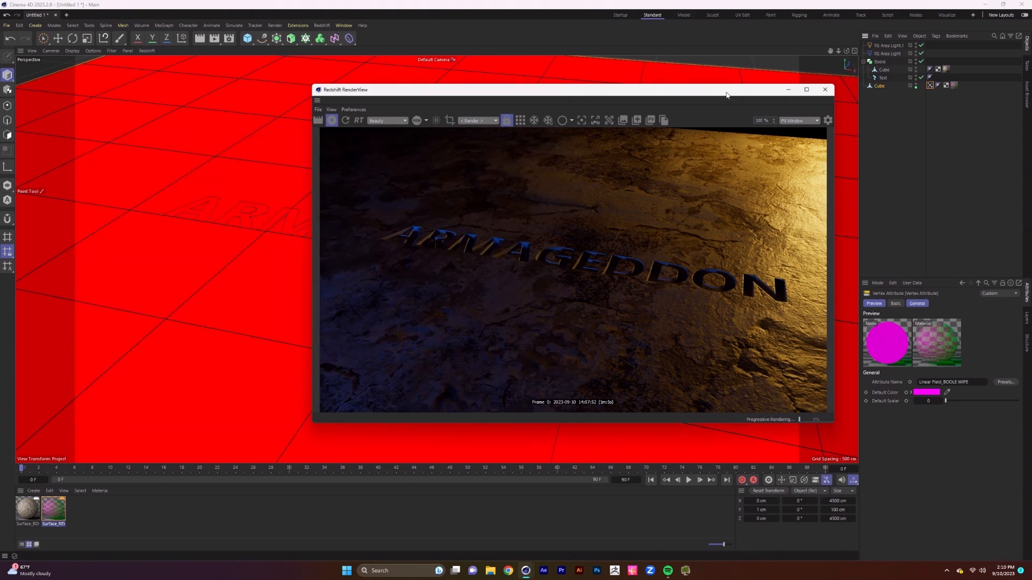
Enable Use Fields on the Linear Field_BOOLE WIPE tag and replace its Freeze layer with a Linear Field
drag(728, 92, 568, 99)
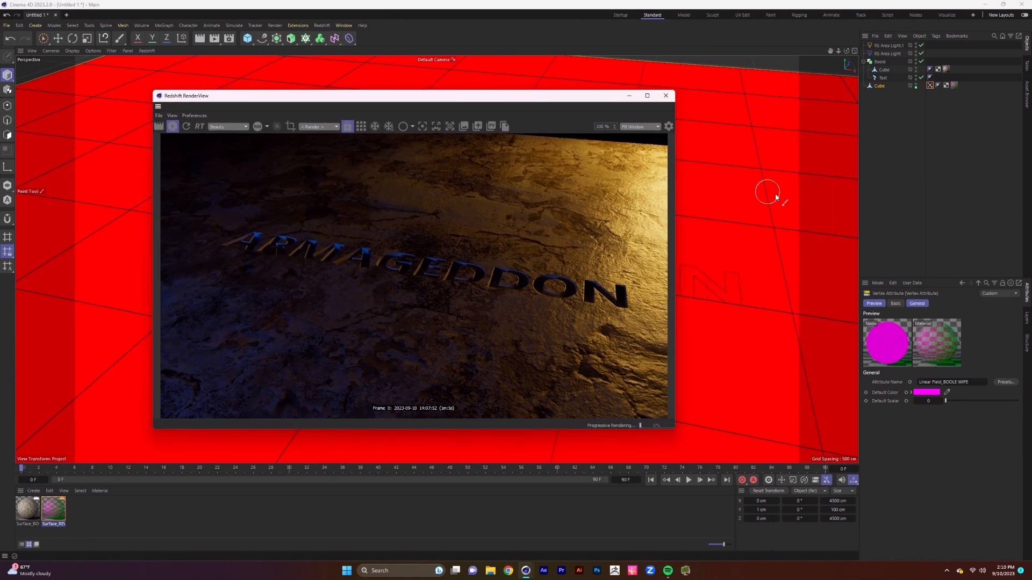
click(930, 85)
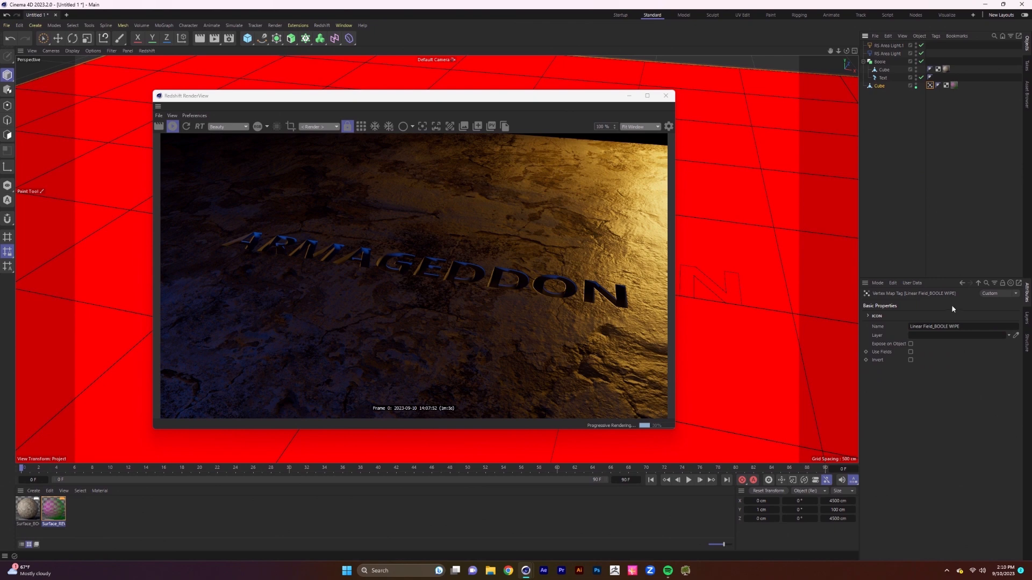
click(909, 353)
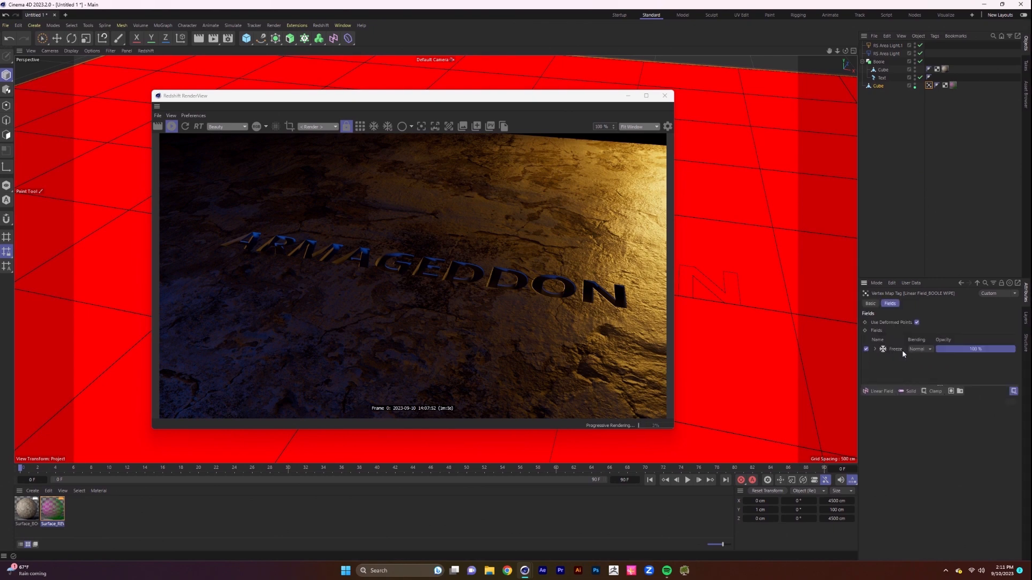
click(879, 392)
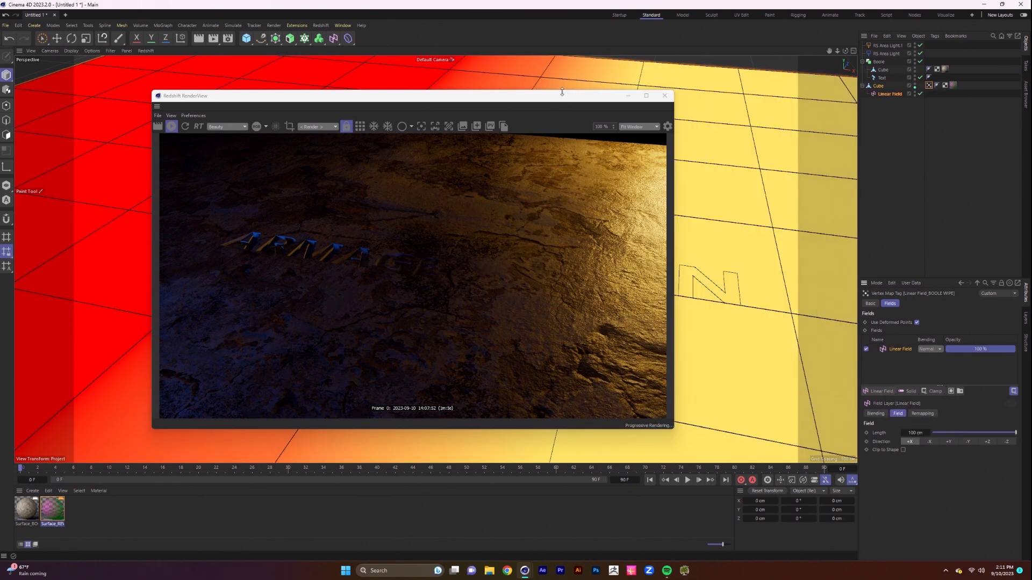
Slide the Linear Field along its X axis across the ARMAGEDDON lettering to test the opacity wipe
drag(521, 101, 718, 164)
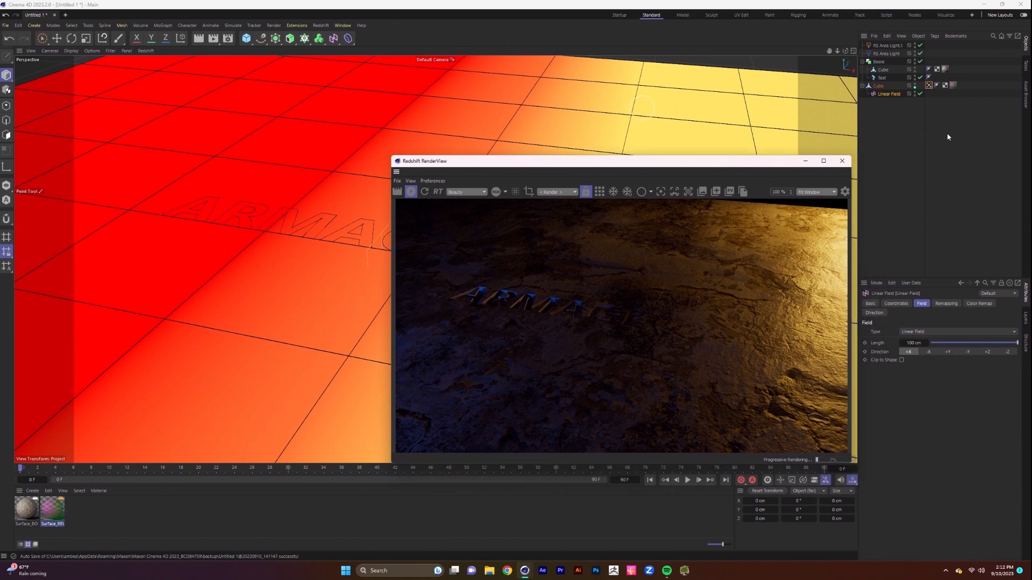
click(42, 39)
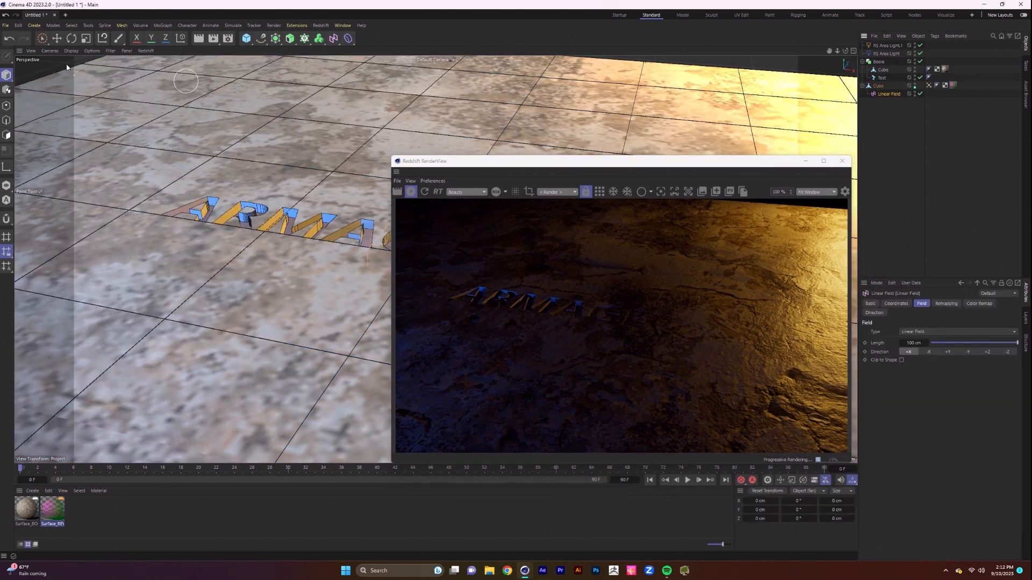
drag(545, 163, 689, 141)
drag(493, 284, 270, 244)
scroll(286, 220, up, 8)
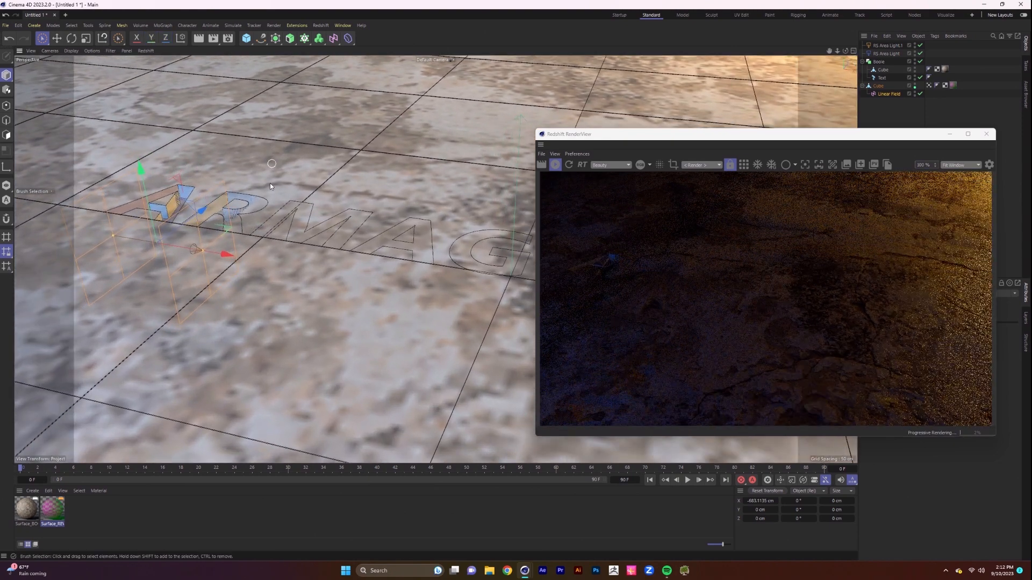
alt+drag(286, 220, 314, 226)
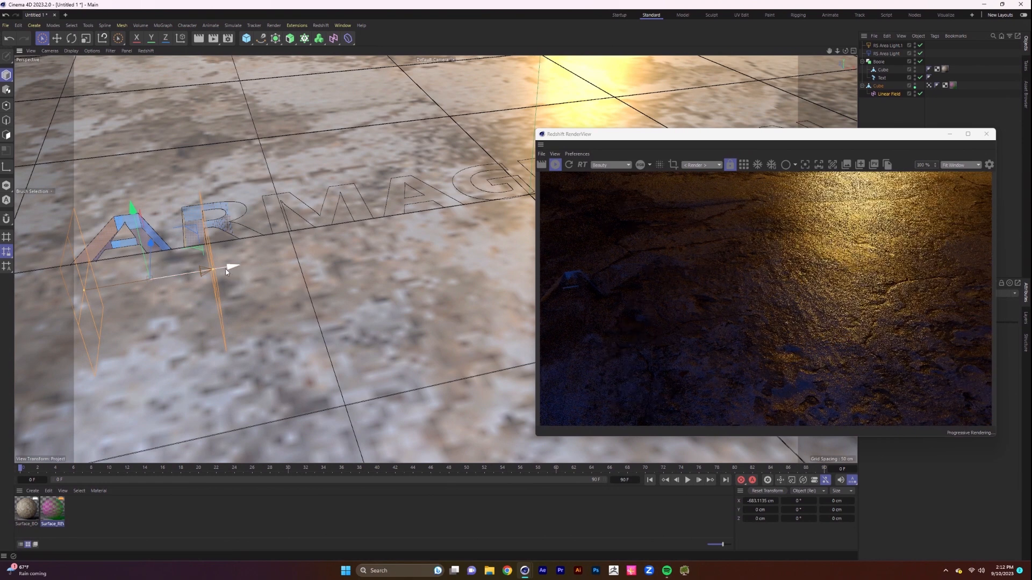
drag(225, 269, 756, 199)
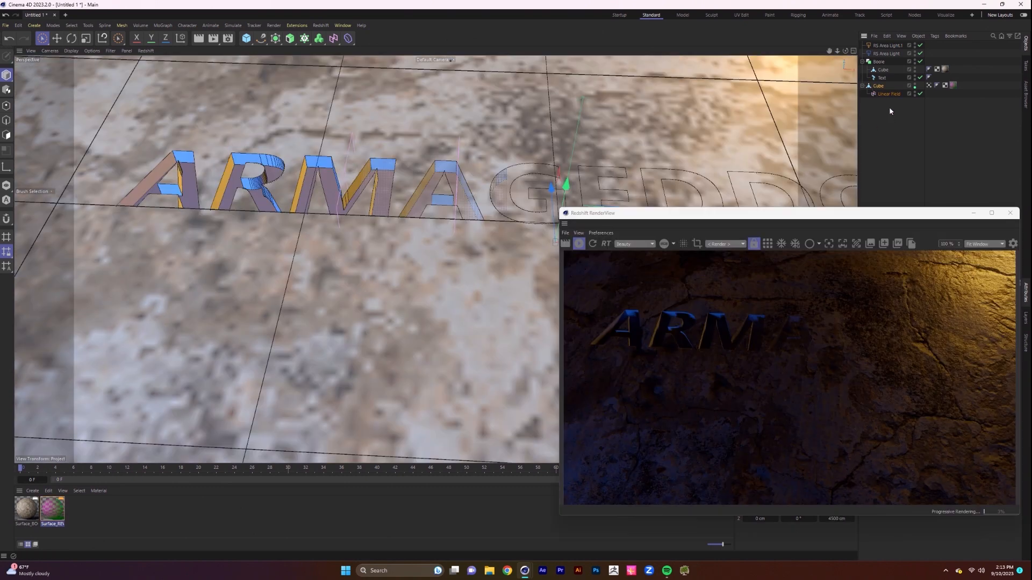
Put the copied Cube under a new Subdivision Surface with viewport and renderer subdivisions both set to 4
drag(855, 217, 338, 113)
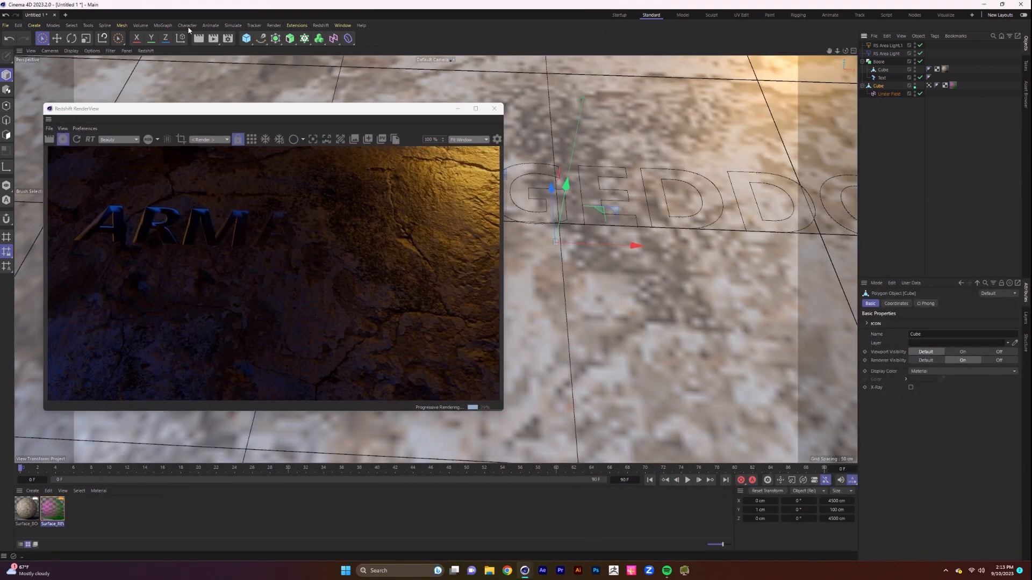
click(275, 39)
drag(897, 47, 884, 90)
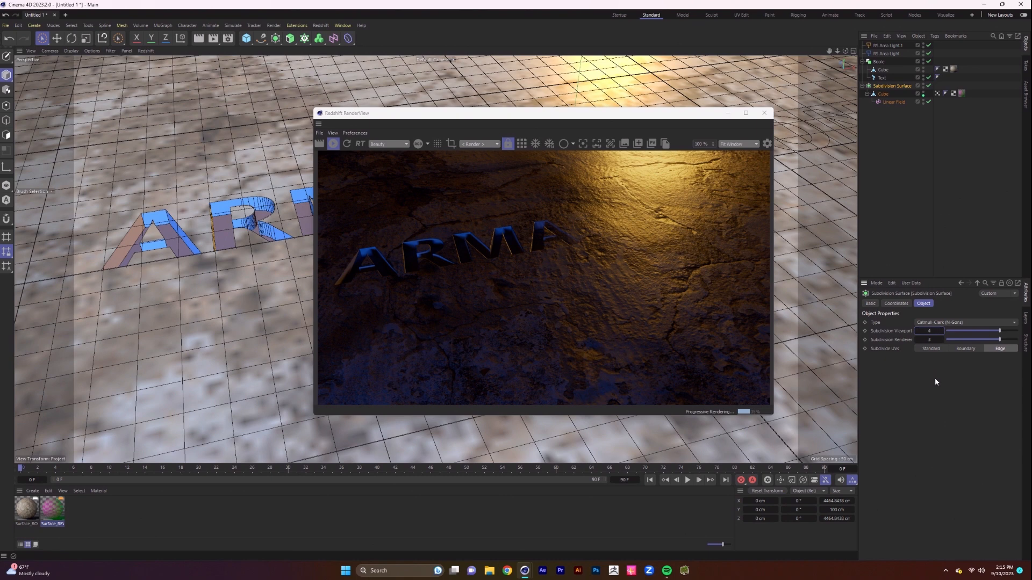
key(Tab)
text(4)
key(Return)
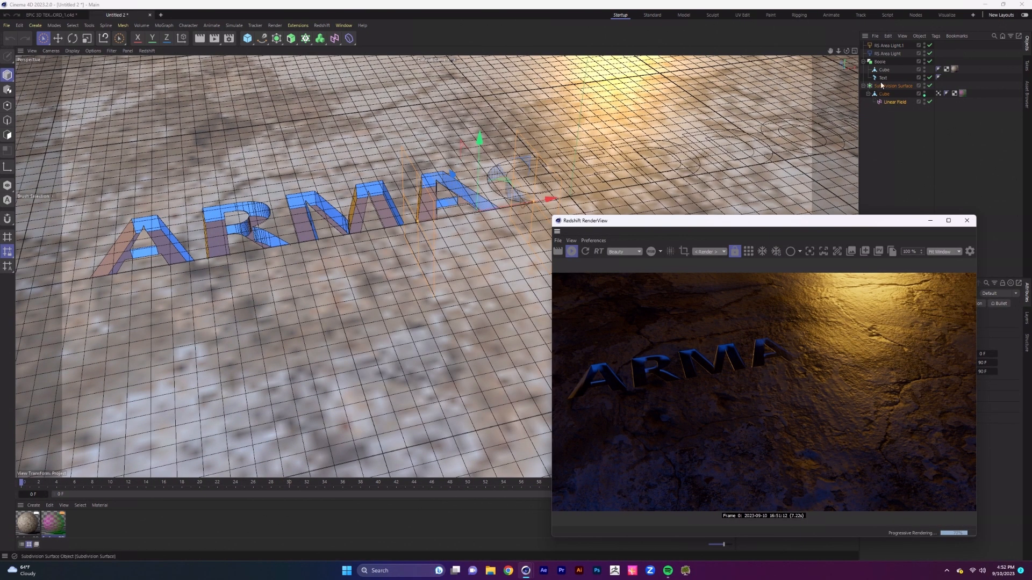
Duplicate the Boole's Text object outside the hierarchy and rename the copy Text_GLOW
click(883, 78)
drag(884, 78, 888, 110)
double_click(880, 110)
text(Text_GLOW)
key(Return)
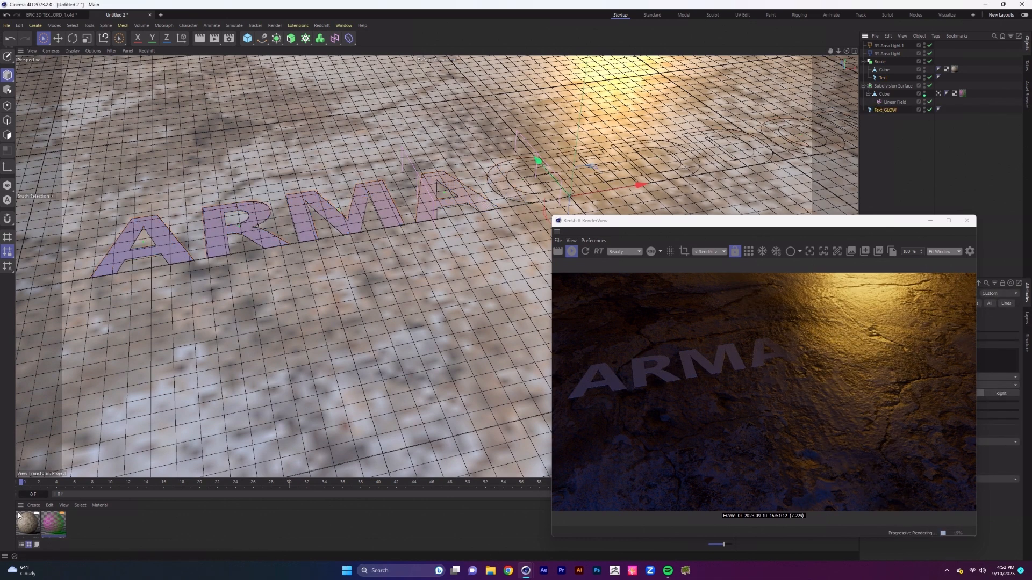
Create a new Redshift Standard material and name it Text_GLOW
drag(101, 478, 97, 460)
click(63, 487)
mouse_move(36, 487)
mouse_move(113, 448)
click(167, 438)
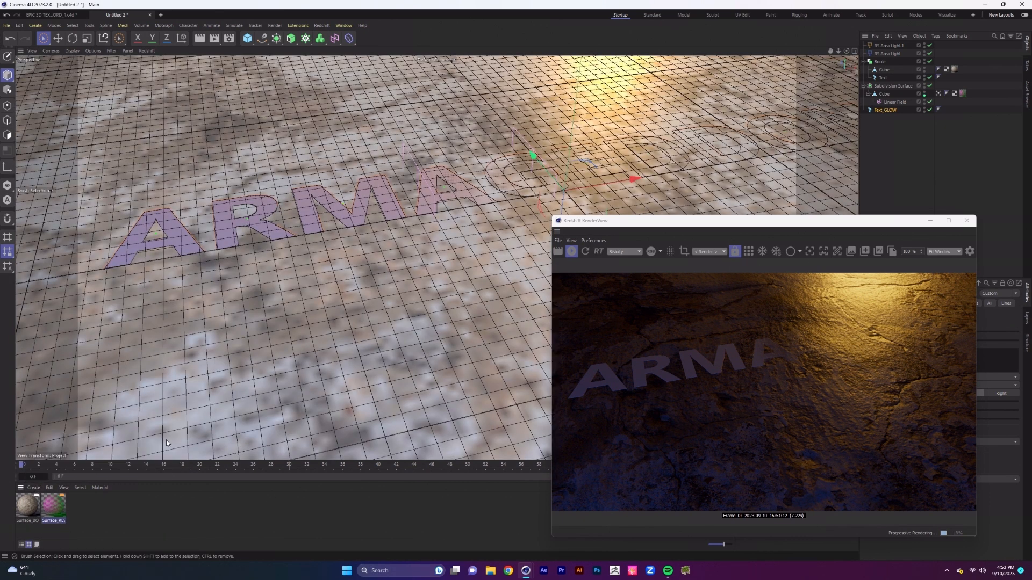
double_click(30, 522)
text(Text_GLOW)
key(Return)
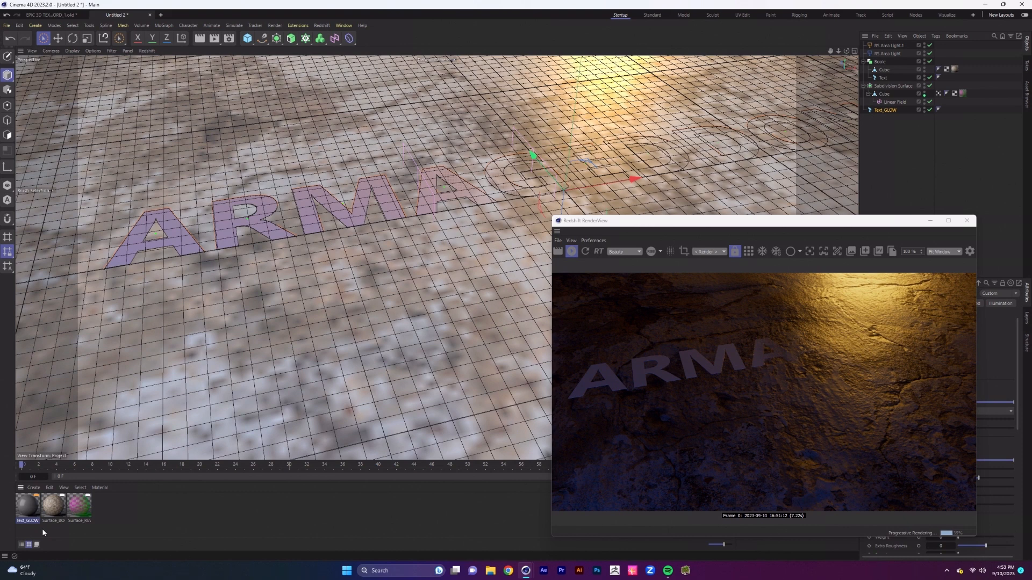
In the Text_GLOW material's node graph, add an Incandescent node and connect its Out Color to RS Standard's Color input
double_click(30, 508)
drag(303, 281, 333, 154)
click(58, 173)
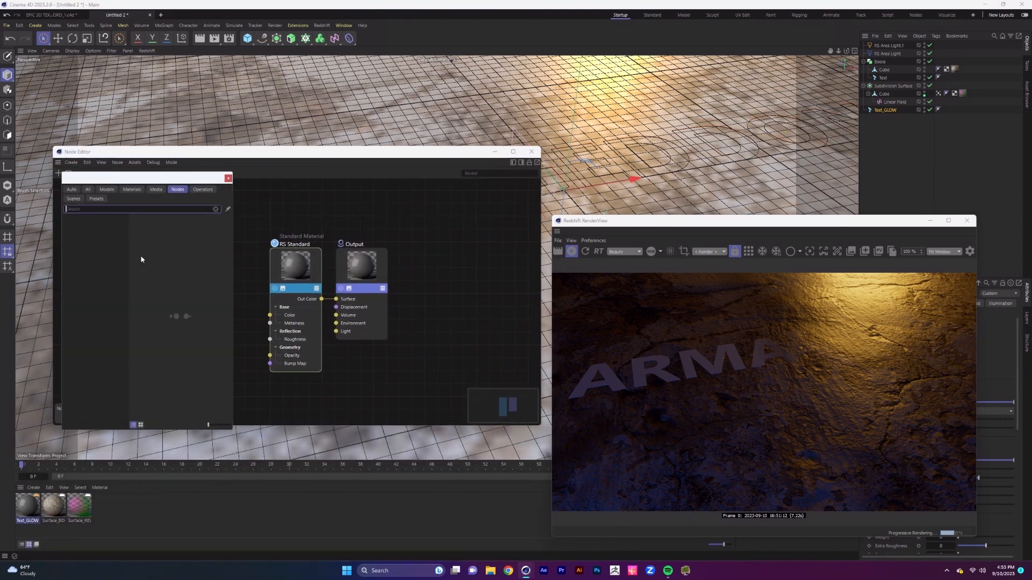
text(inca)
key(Return)
drag(310, 300, 270, 315)
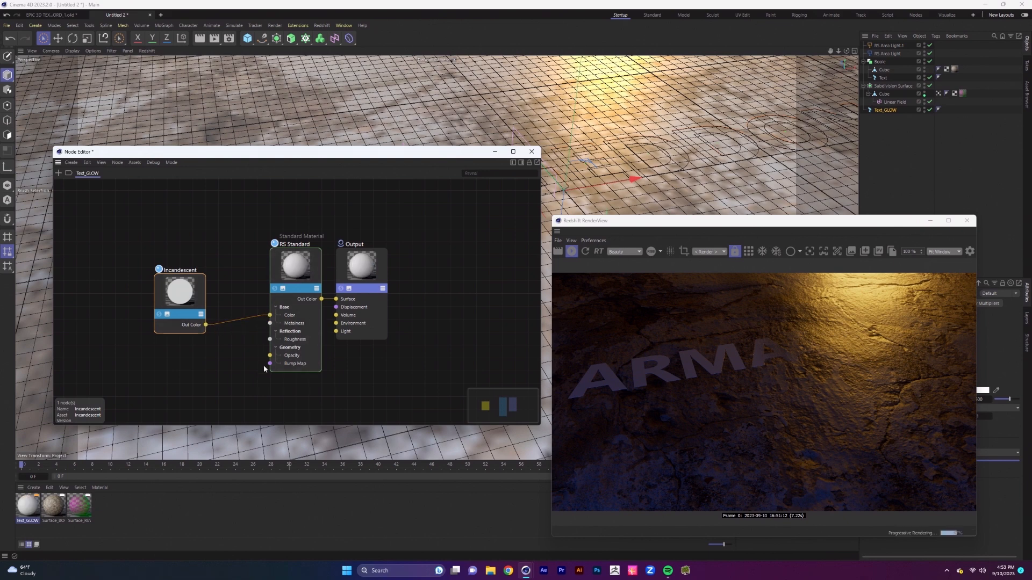
drag(299, 274, 284, 272)
Set the Incandescent node's Intensity Multiplier to 400 and its color to orange with hue 15°, saturation 100% and value 100%
click(188, 291)
click(520, 162)
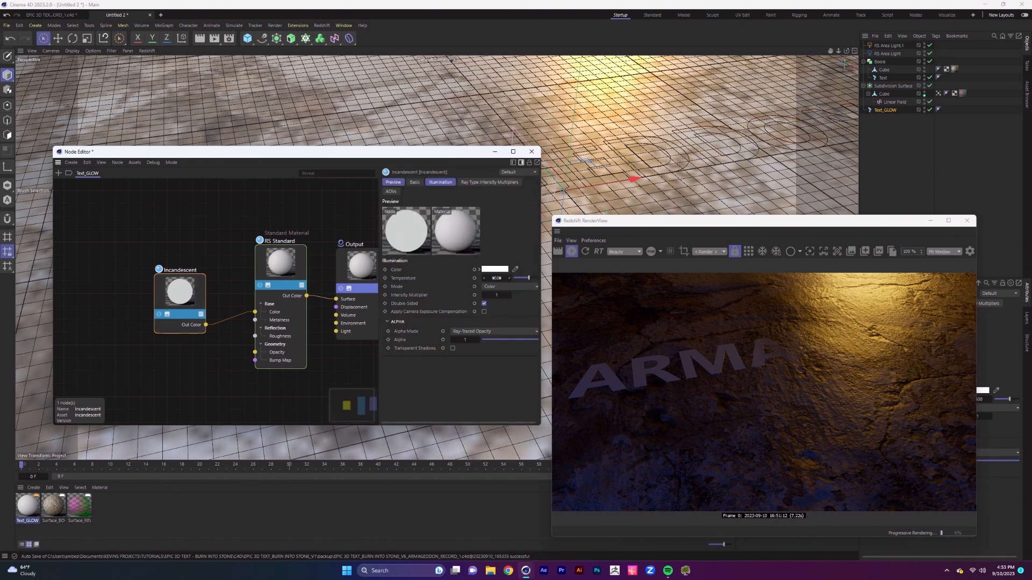
drag(500, 295, 488, 339)
text(400)
key(Return)
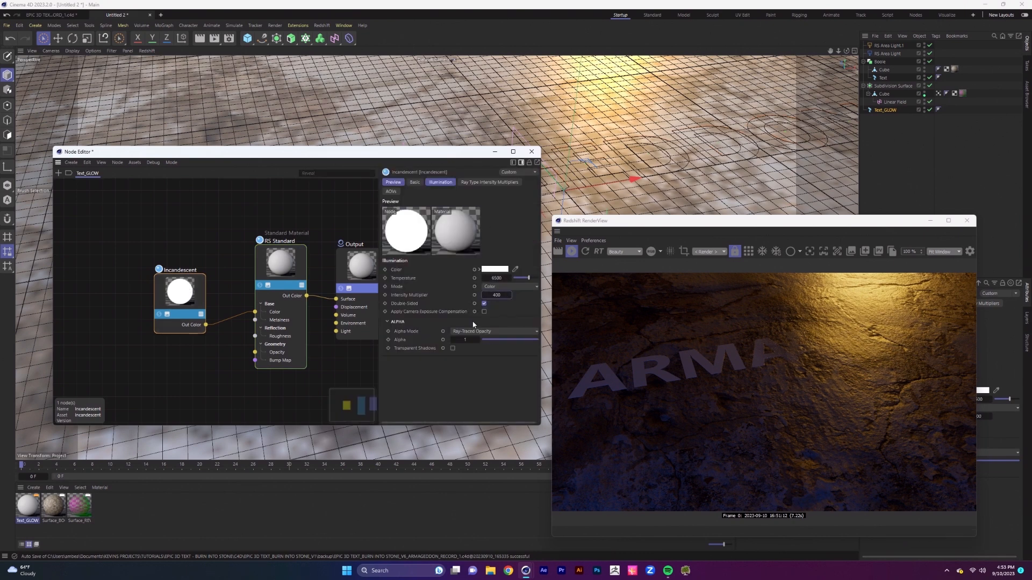
click(494, 270)
click(517, 345)
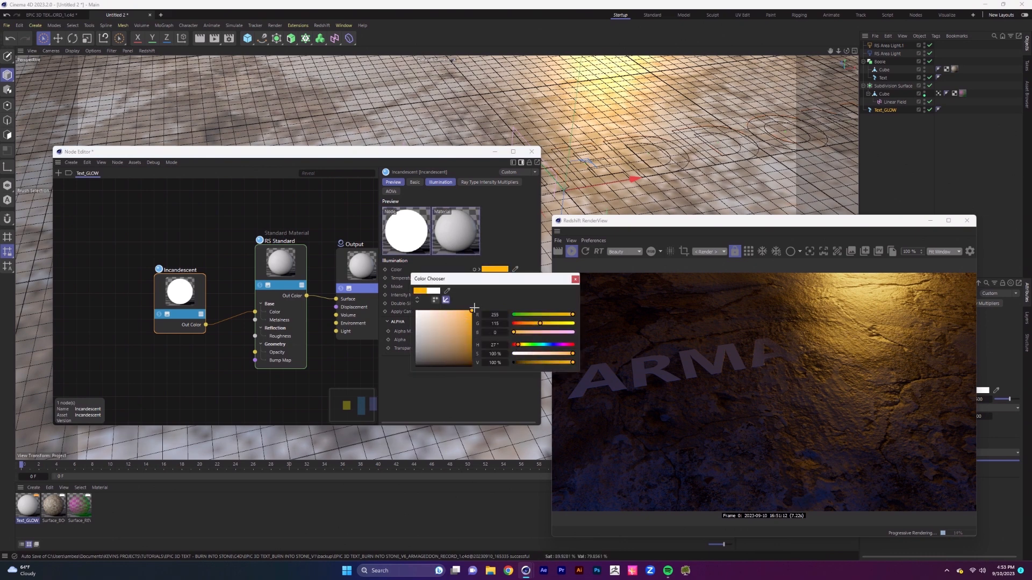
click(516, 346)
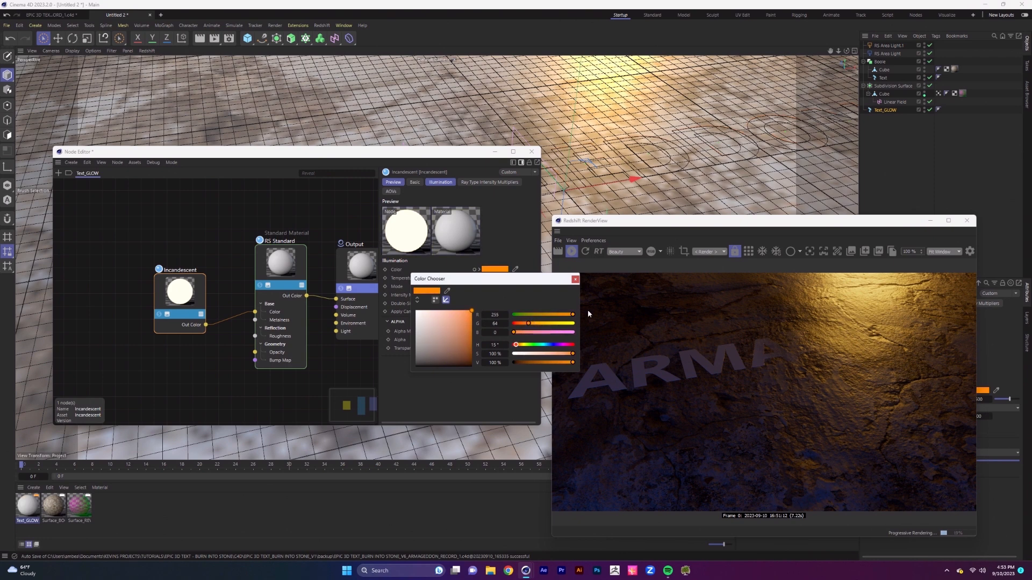
click(576, 280)
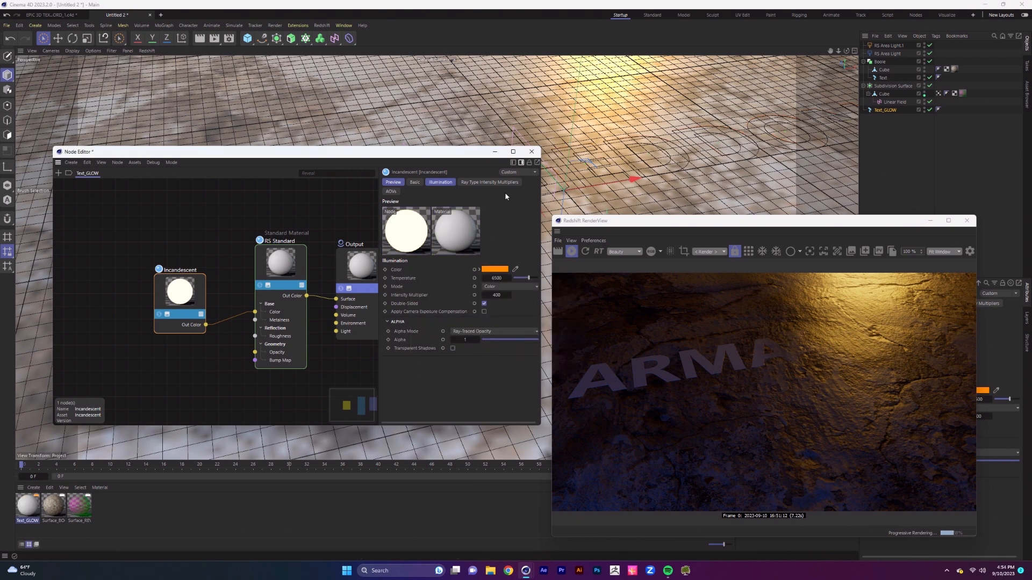
Close the Node Editor and apply the Text_GLOW material to the Text_GLOW object
click(532, 152)
drag(31, 513, 887, 112)
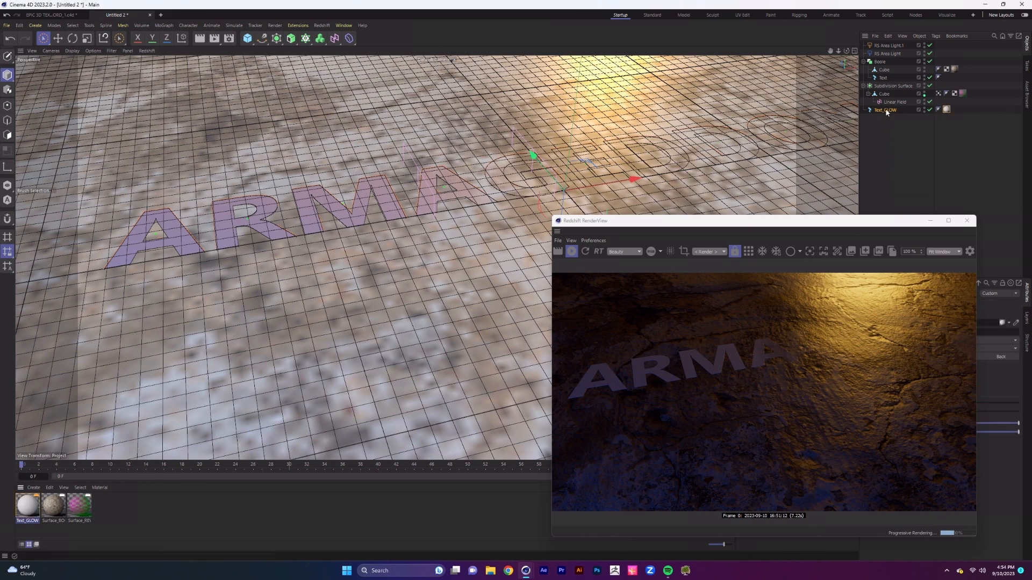
Set the Subdivision of the Text_GLOW text object to 5
drag(848, 223, 668, 151)
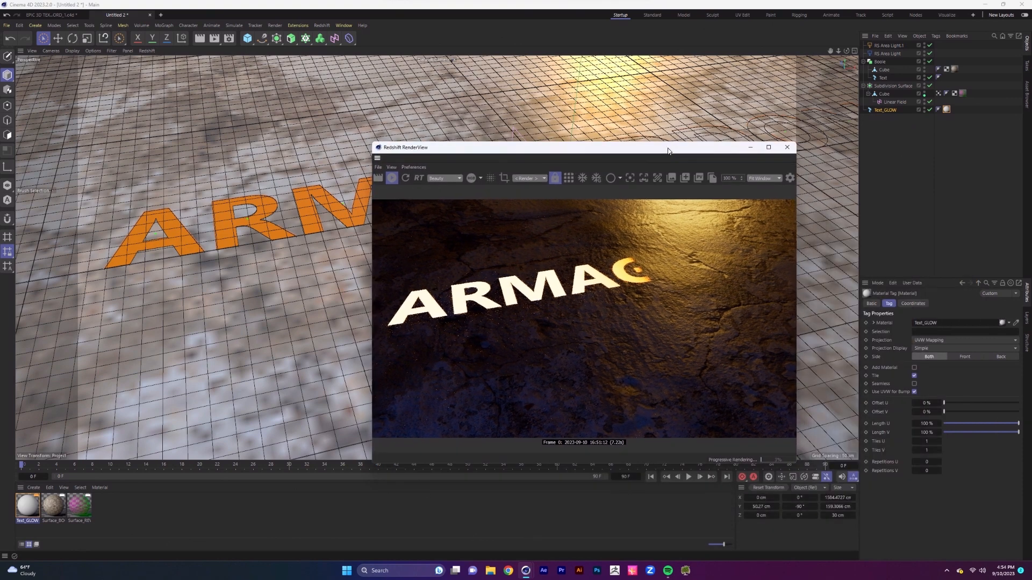
click(885, 110)
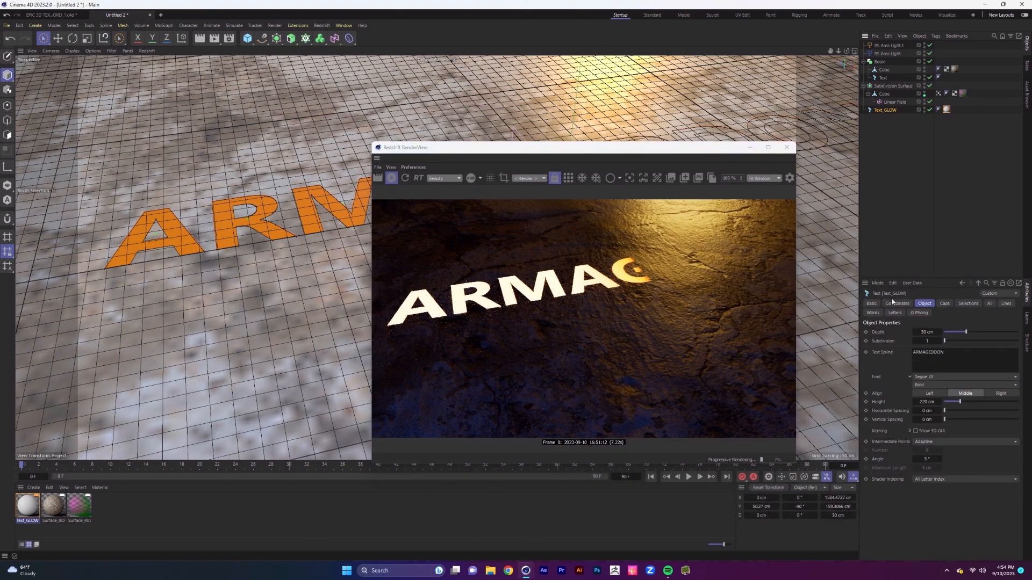
click(926, 340)
text(5)
key(Return)
Add a Redshift Standard camera to the scene and look through it in the viewport
click(321, 26)
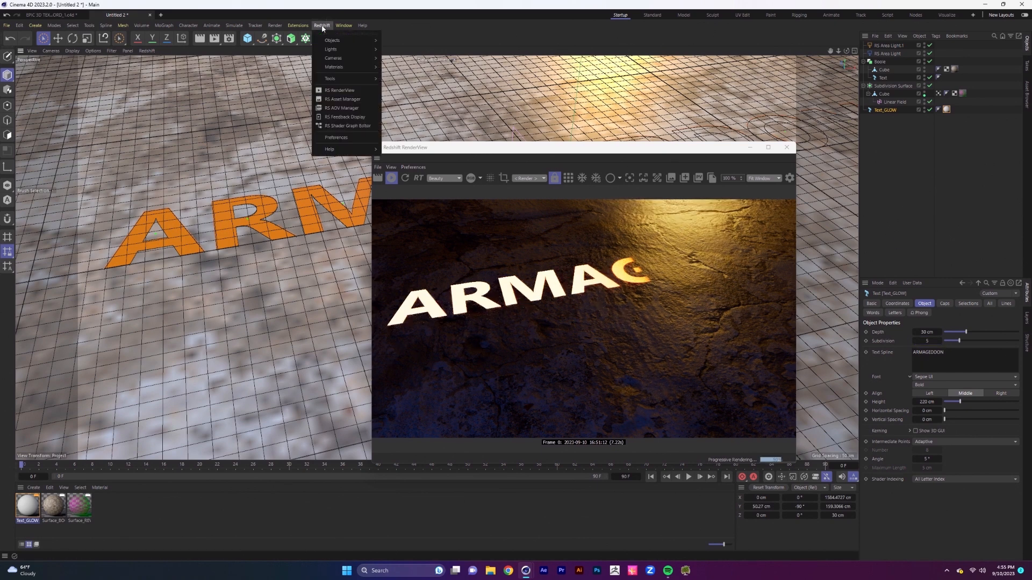
mouse_move(353, 60)
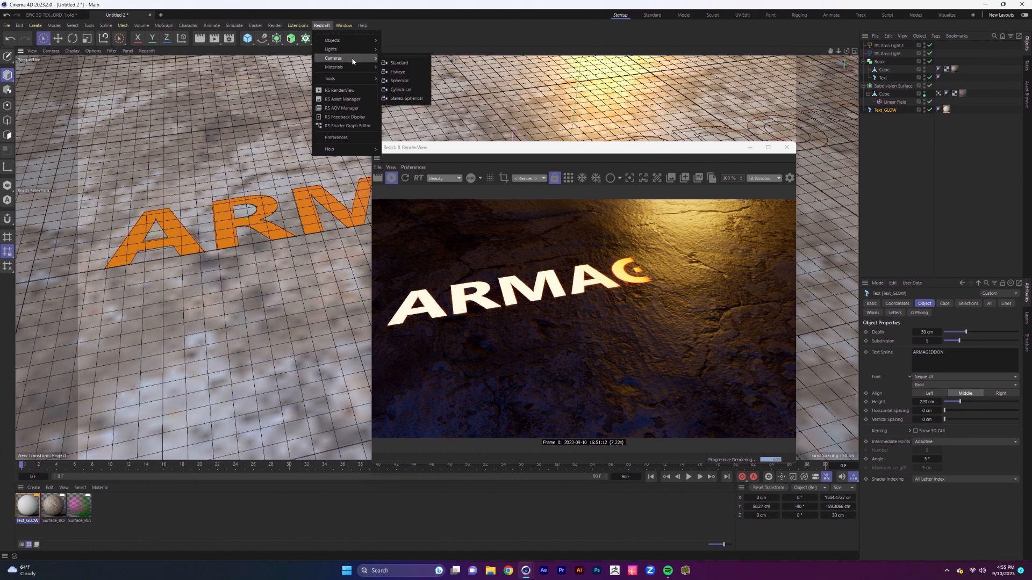
click(385, 63)
click(930, 46)
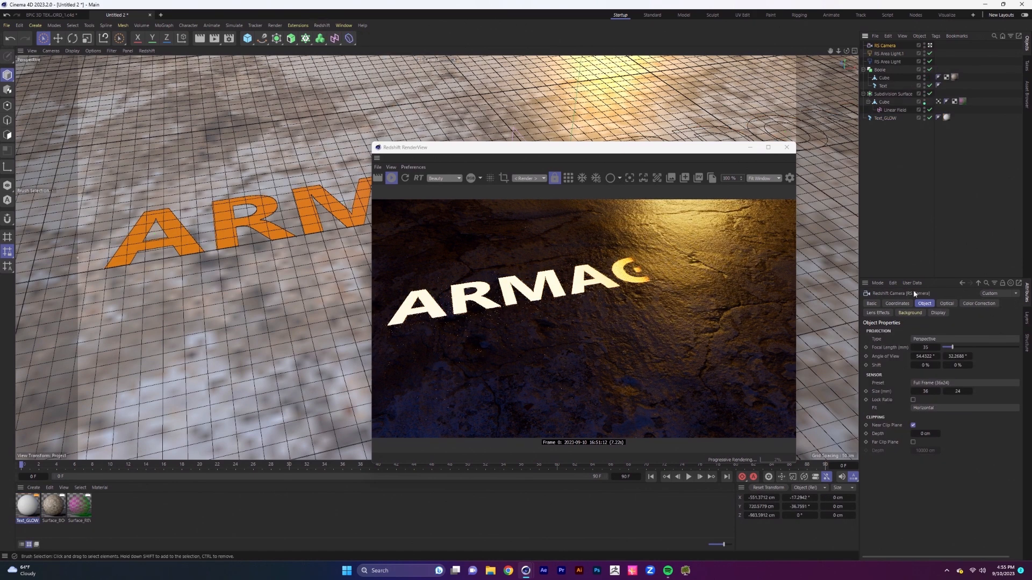
Override the render settings for Bloom, Flare and Streak in the RS Camera's lens effects
click(877, 313)
click(998, 343)
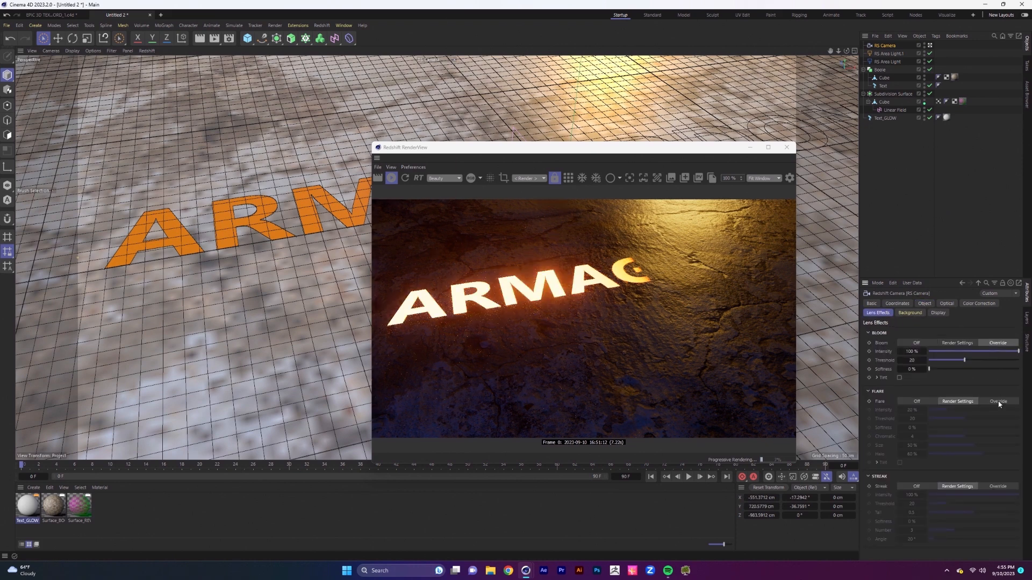
click(998, 401)
click(998, 486)
Set the camera's Flare threshold to 43, Streak threshold to 49 and Bloom threshold to 16
drag(965, 419, 1006, 420)
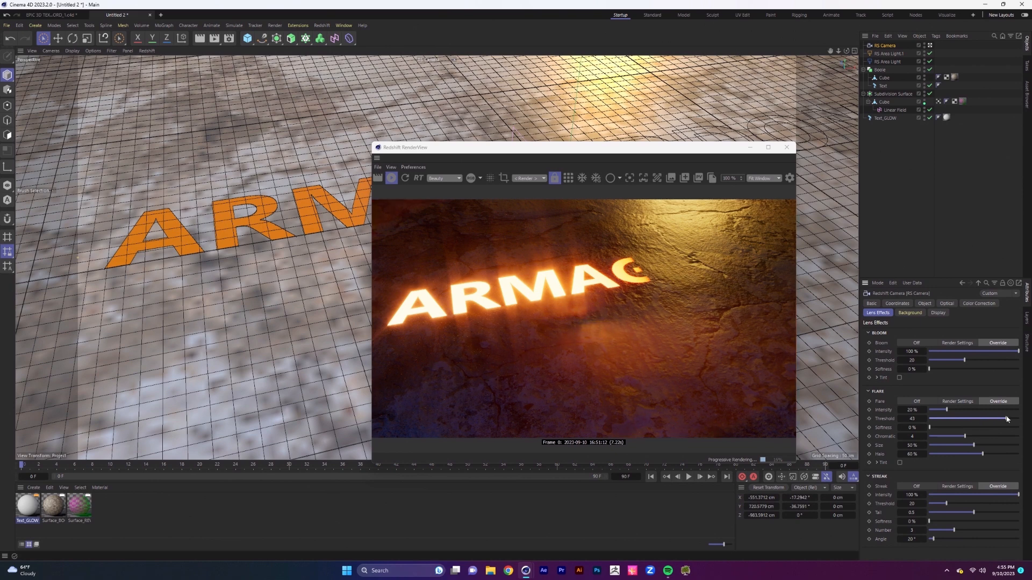
drag(944, 503, 973, 504)
drag(948, 362, 957, 362)
drag(704, 150, 718, 148)
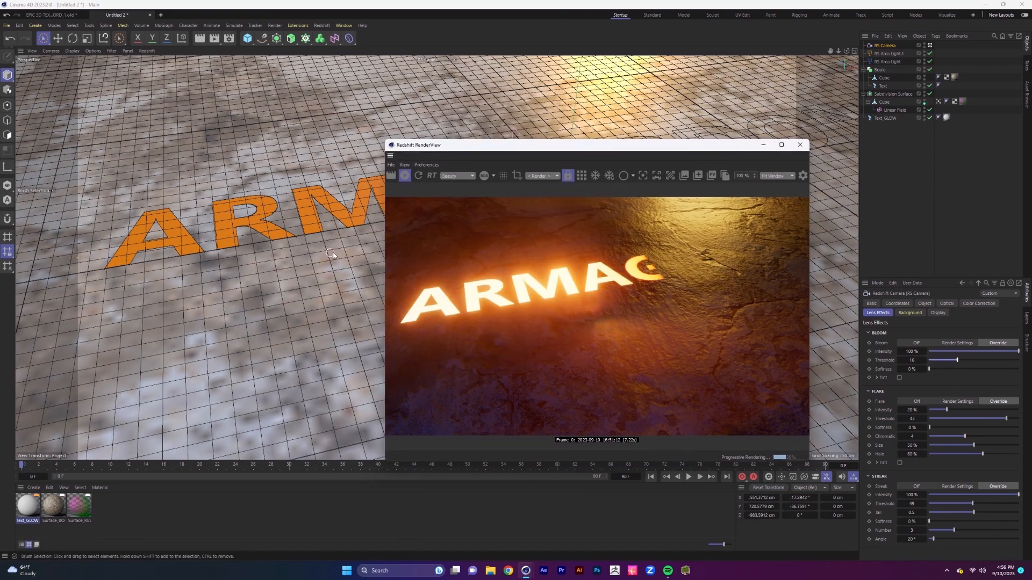
Reduce the camera's Flare intensity to 2%, raise its Flare threshold to 48 and slightly lower the Bloom threshold
scroll(322, 198, up, 5)
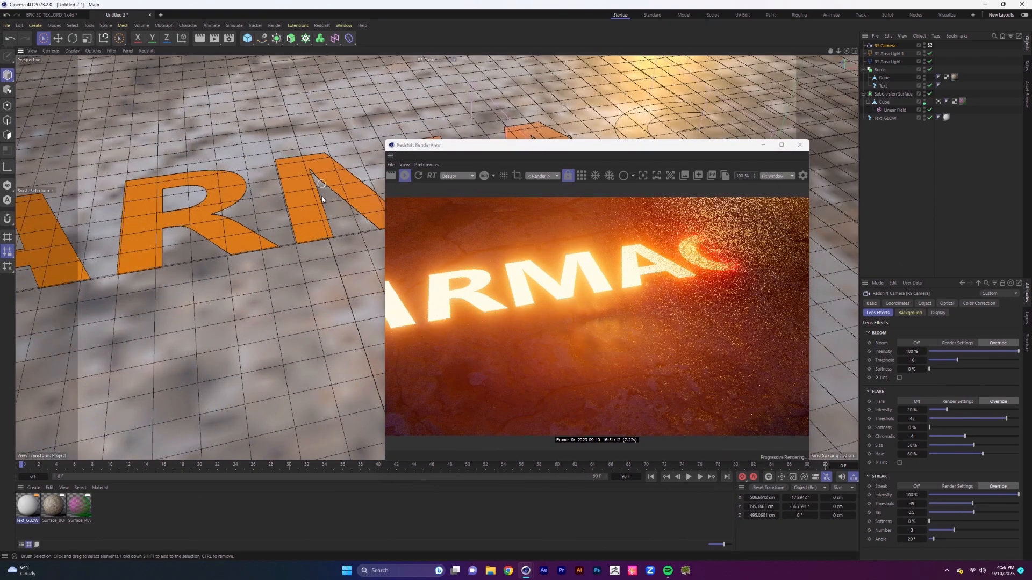
alt+drag(322, 200, 250, 221)
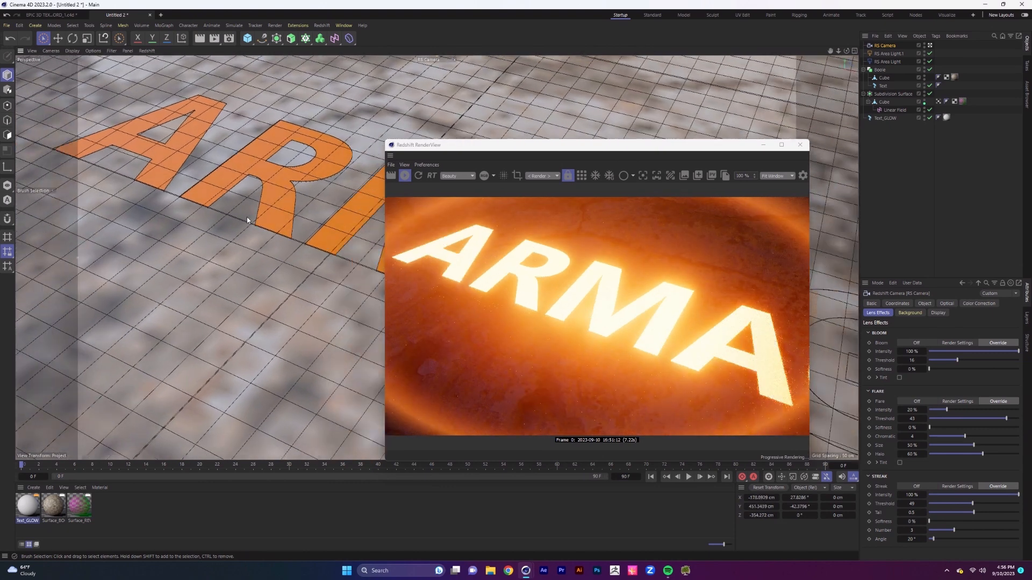
scroll(251, 221, down, 5)
drag(938, 412, 934, 412)
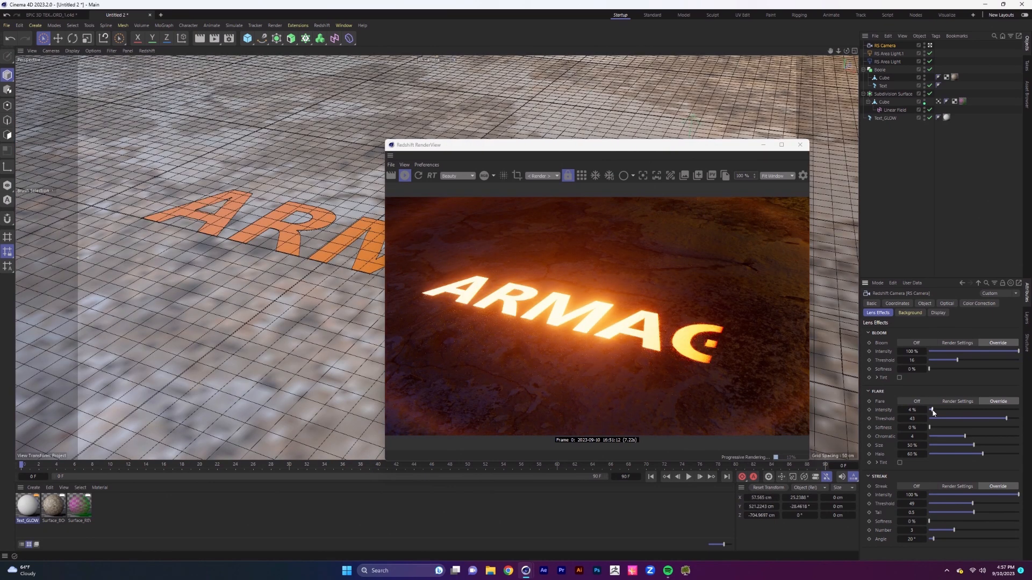
drag(1006, 418, 1013, 420)
drag(929, 410, 931, 413)
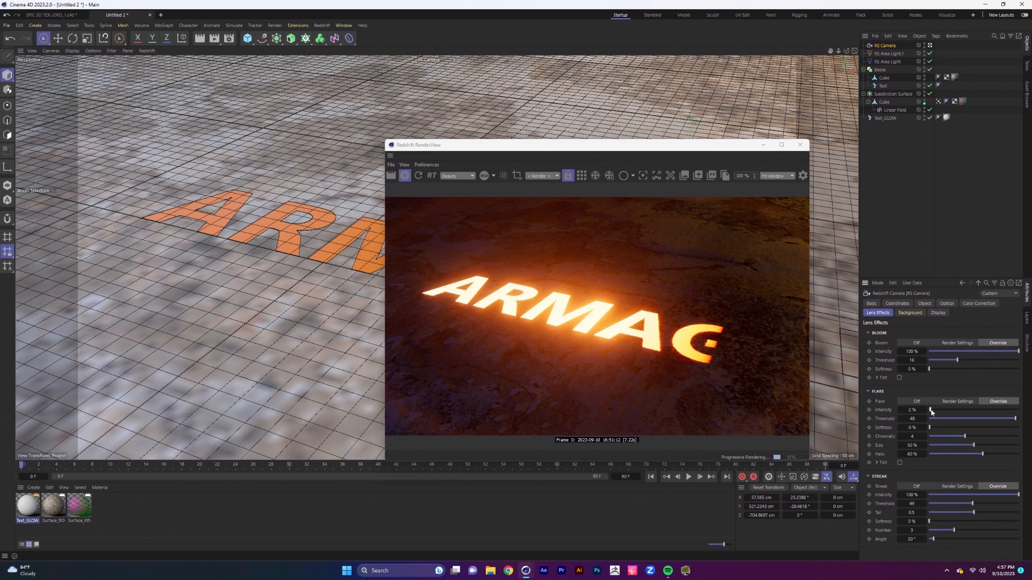
drag(957, 360, 955, 361)
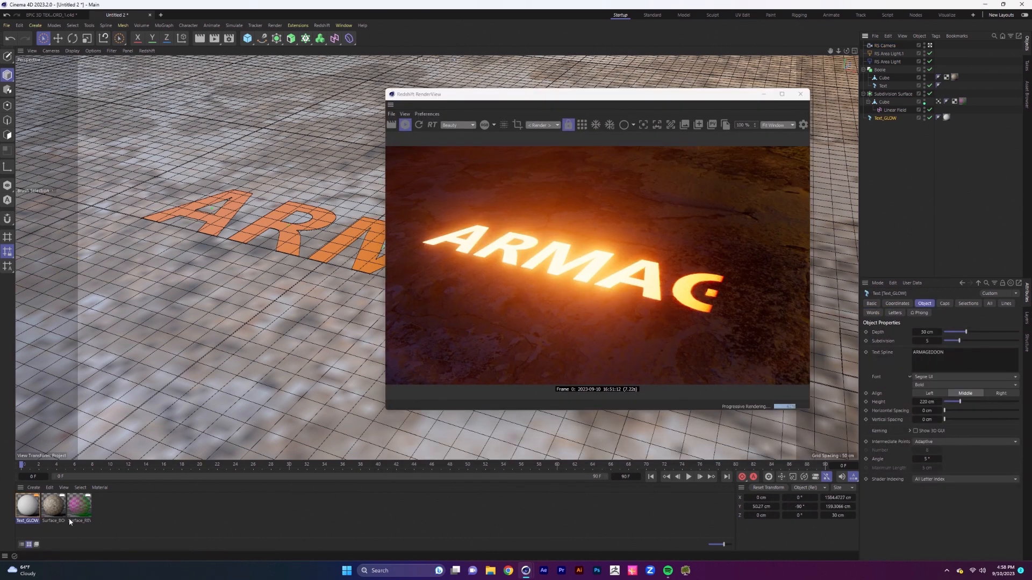
In the Text_GLOW material's node graph, add a Vertex Attribute node and connect its Out Color to RS Standard's Opacity
double_click(27, 508)
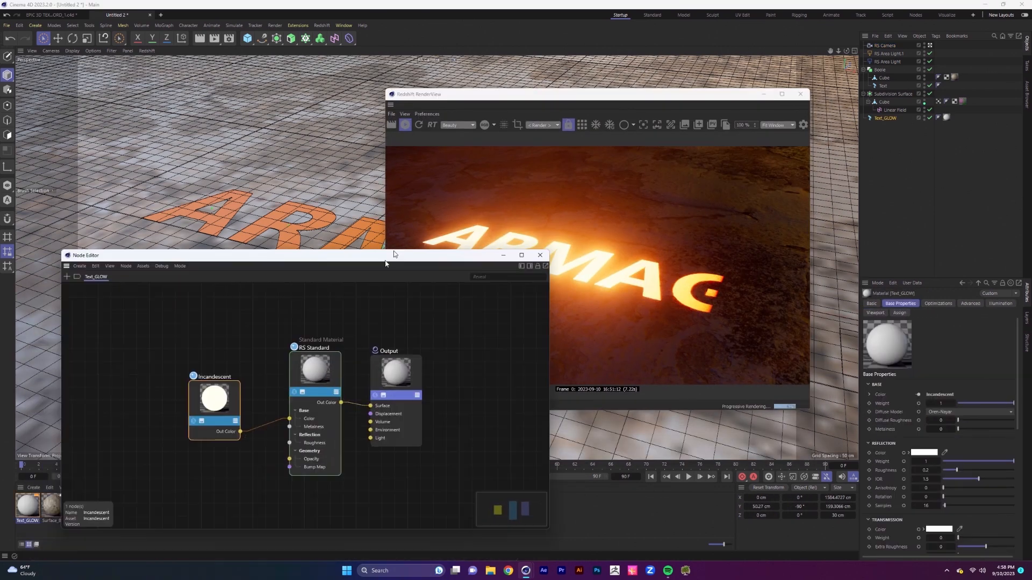
key(shift+c)
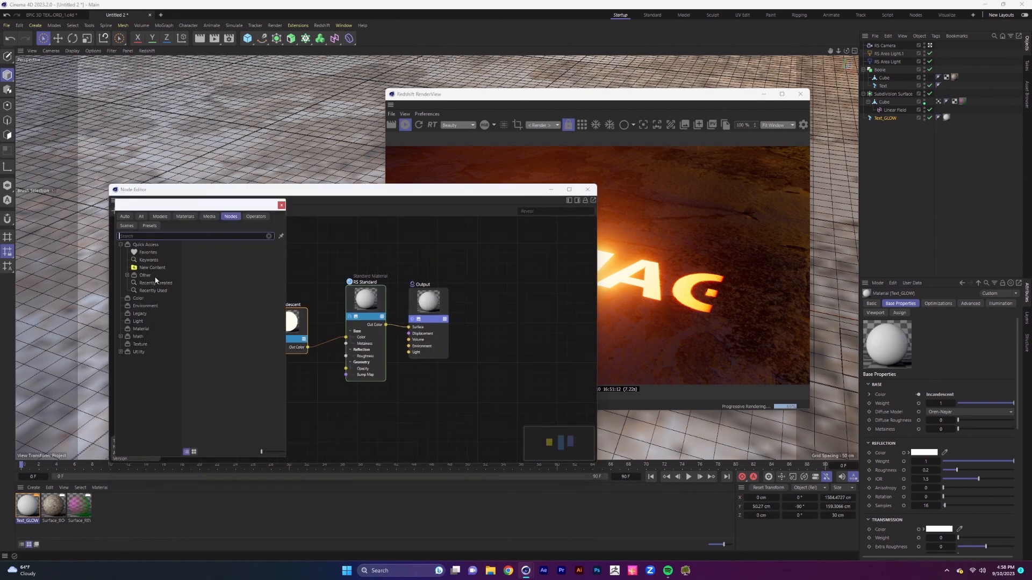
text(vertex)
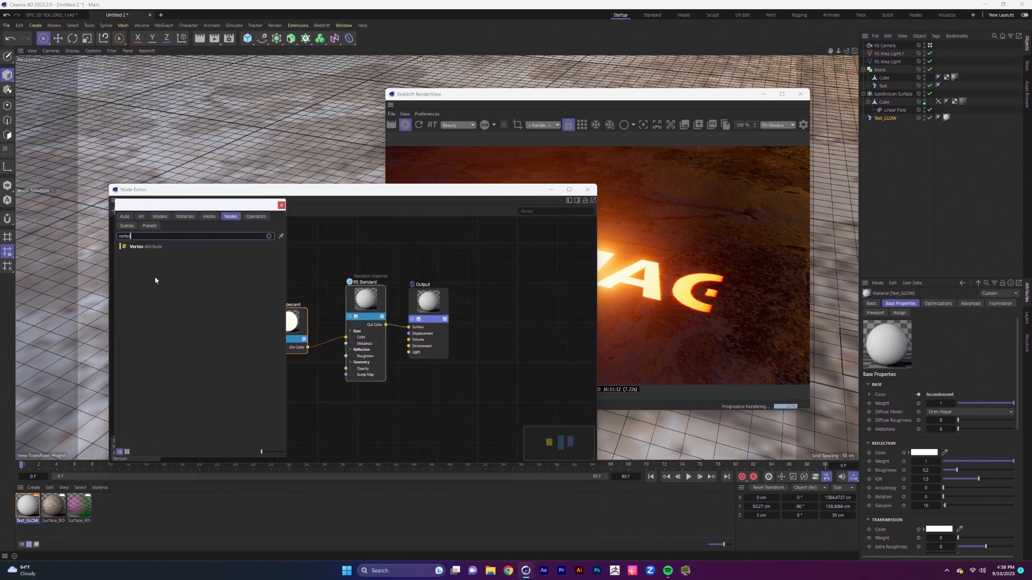
click(146, 246)
drag(323, 359, 346, 369)
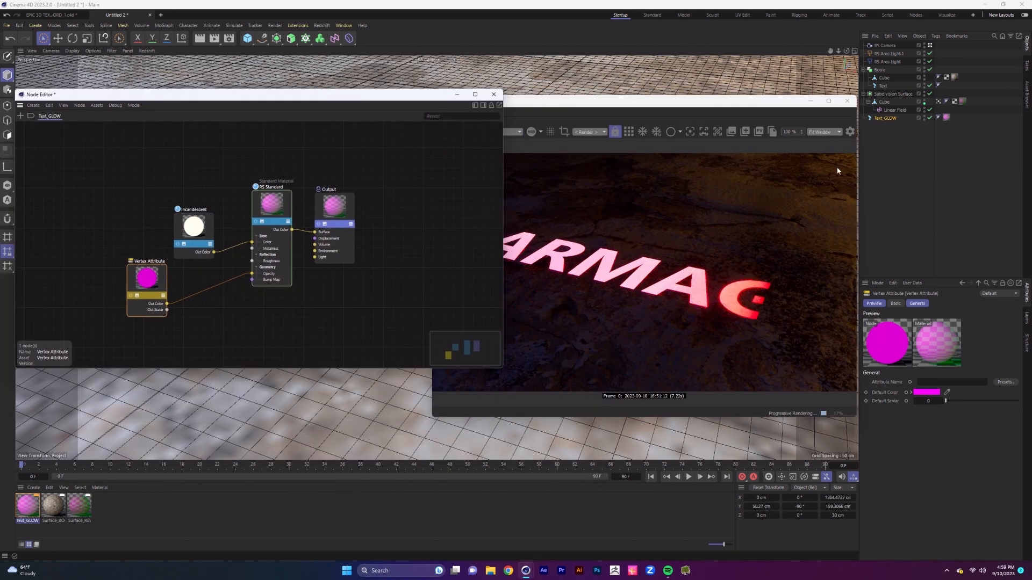
Add a Vertex Map tag to the Text_GLOW object and name it Text Glow_WIPE OFF
click(886, 118)
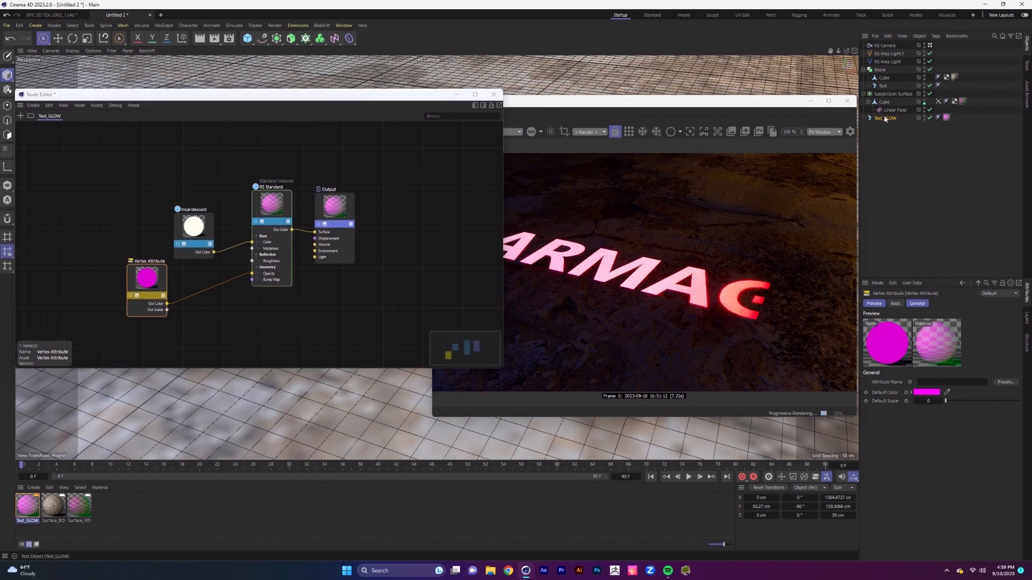
right_click(889, 122)
mouse_move(913, 200)
click(846, 286)
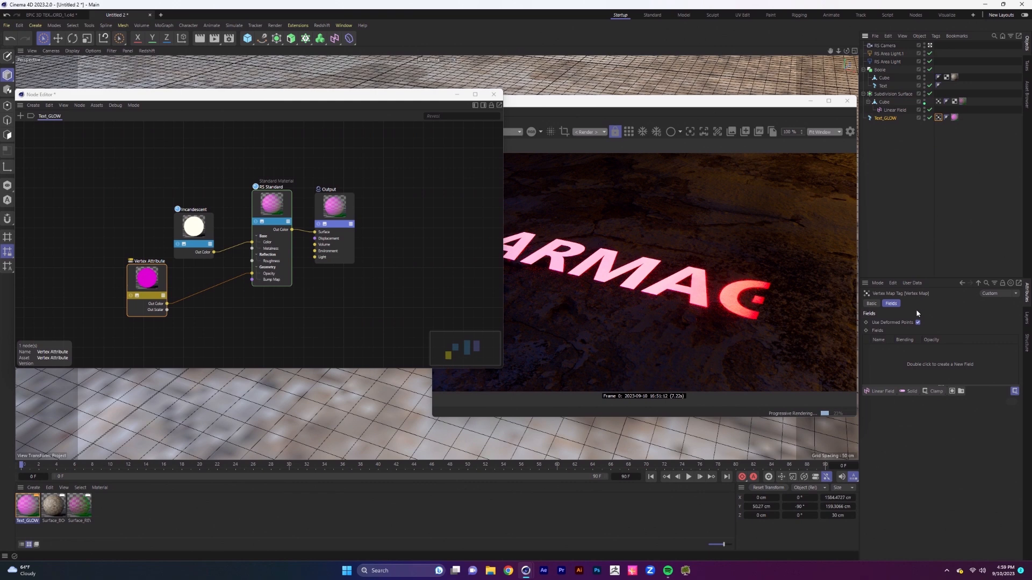
click(872, 304)
click(935, 332)
text(Text Glow_WIPE OFF)
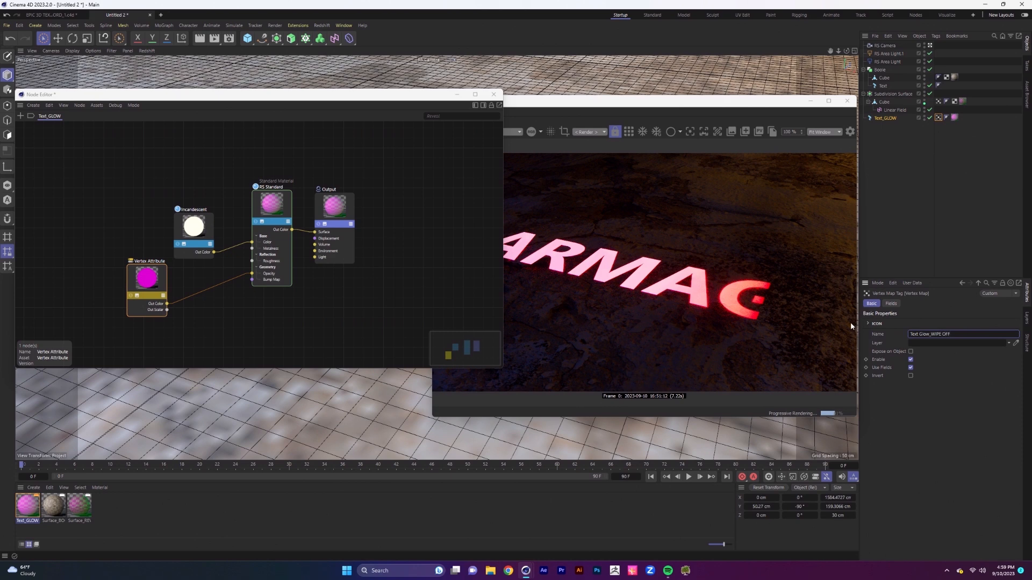
Assign the Text Glow_WIPE OFF vertex map as the Vertex Attribute node's Attribute Name and close the Node Editor
click(164, 284)
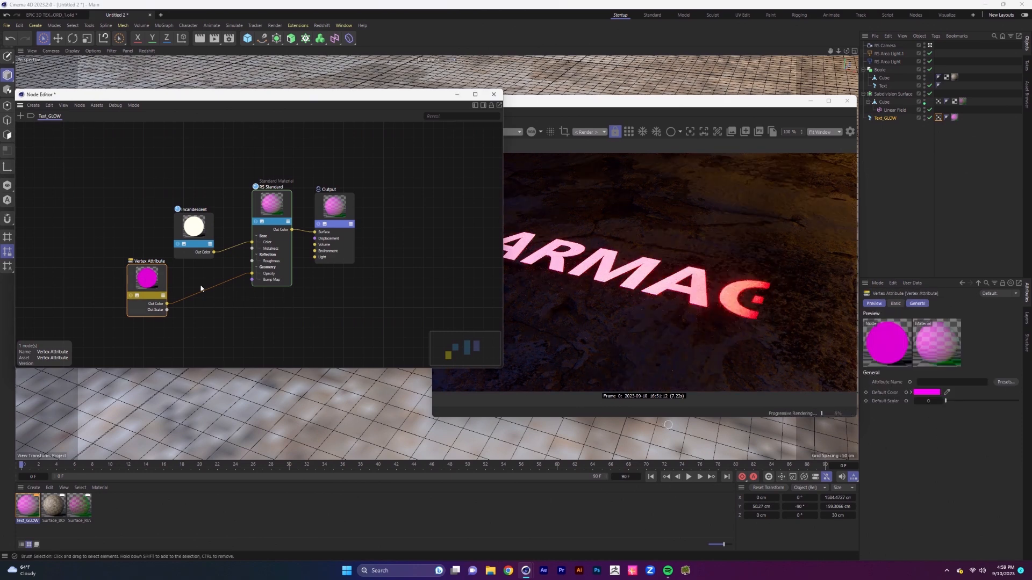
click(483, 106)
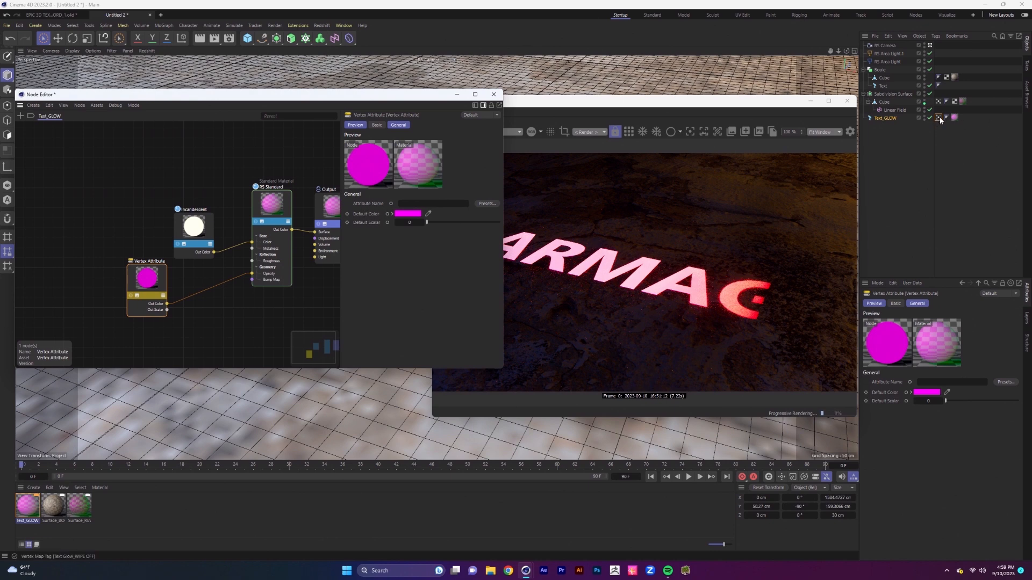
drag(941, 120, 450, 204)
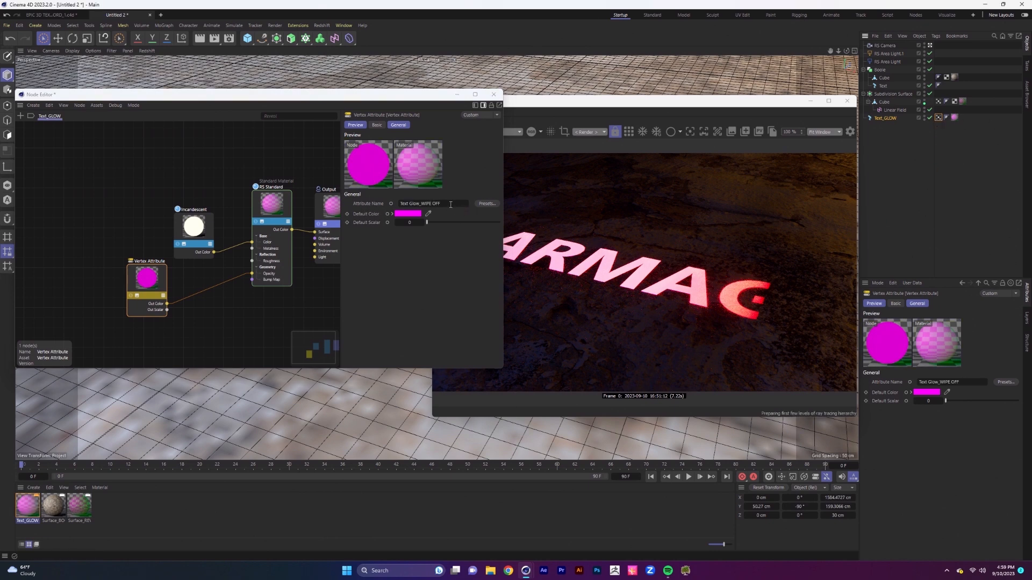
drag(438, 105, 481, 118)
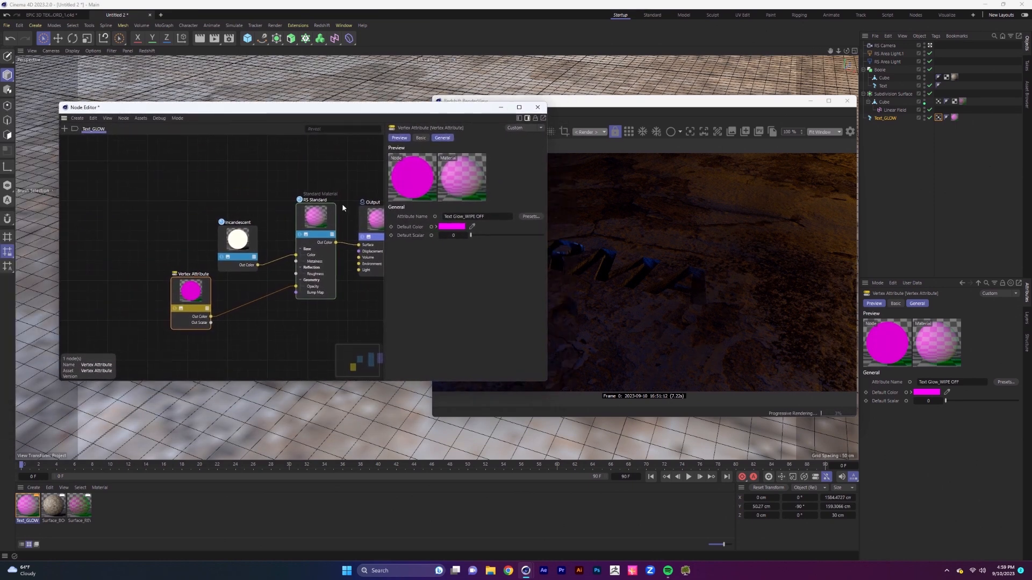
click(537, 107)
drag(537, 100, 385, 91)
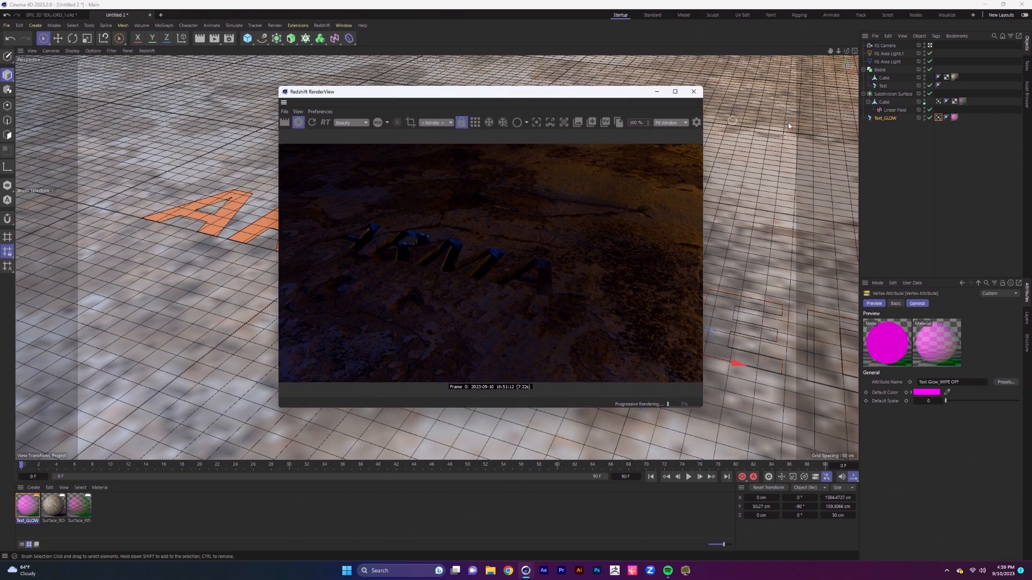
Add a Linear Field to the Text Glow_WIPE OFF vertex map and extend its length to about 256 cm
click(938, 117)
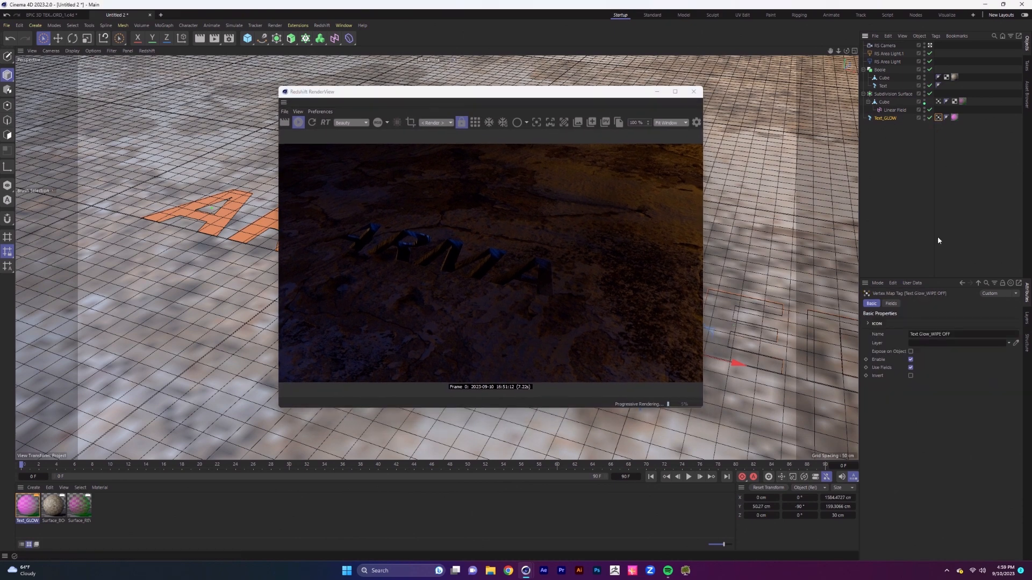
click(891, 304)
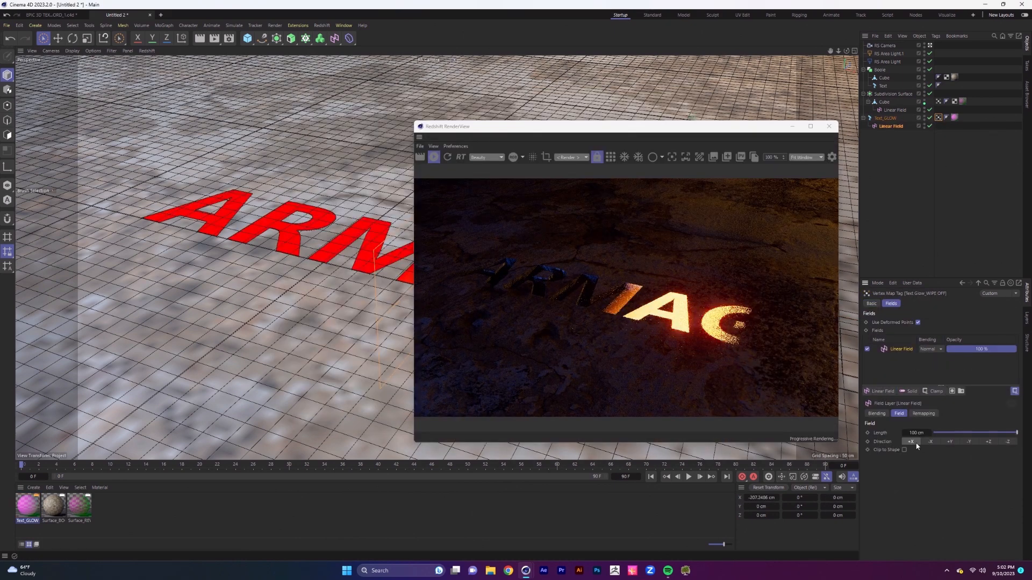
drag(641, 131, 689, 99)
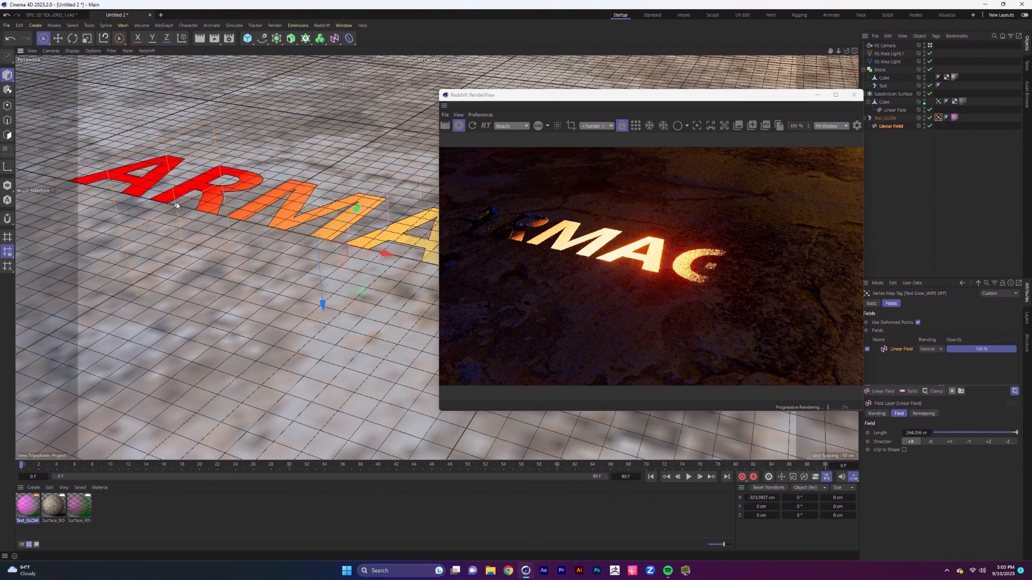
alt+drag(176, 202, 257, 259)
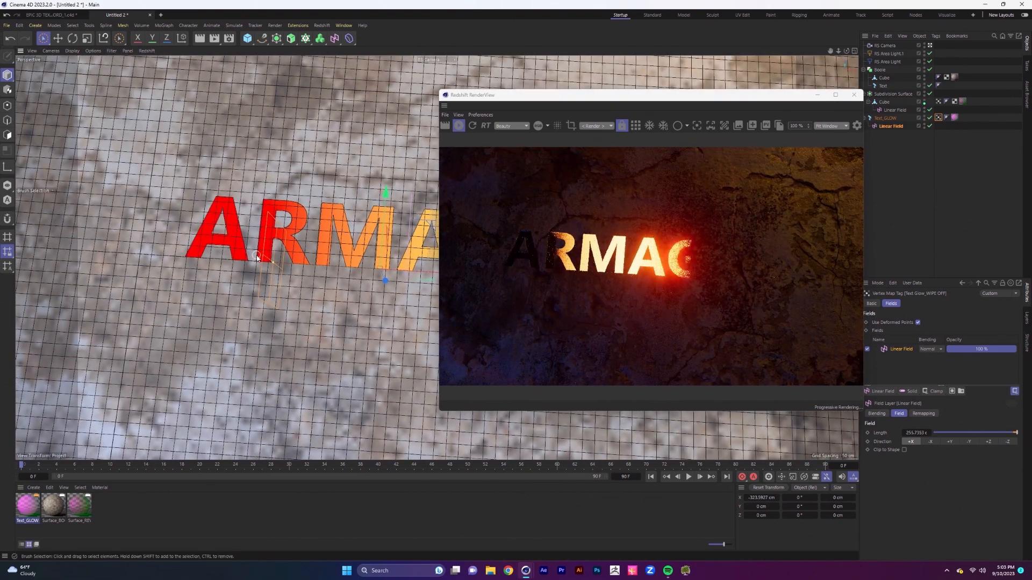
Set the Linear Field's remapping Contour Mode to Curve
click(919, 414)
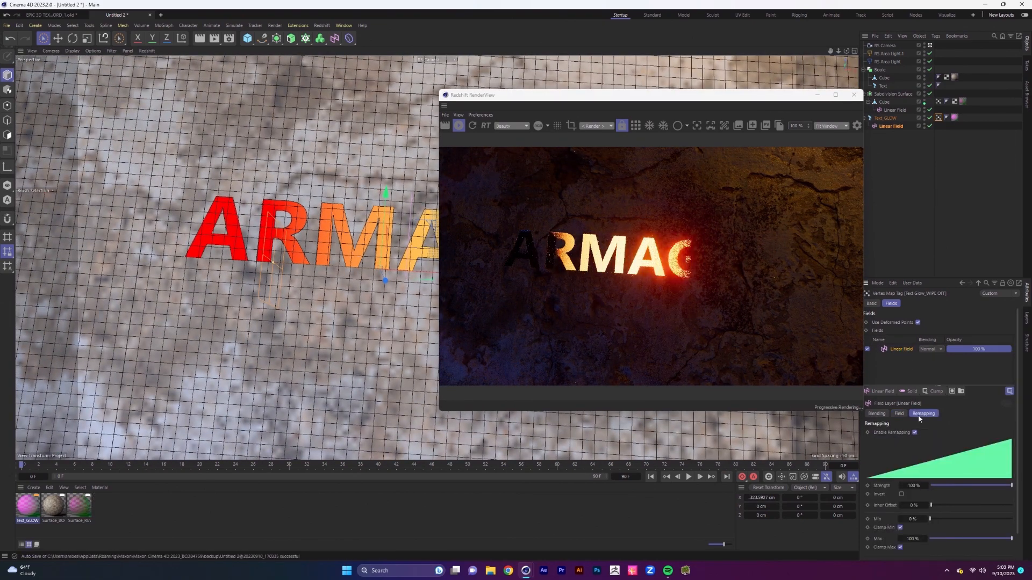
scroll(954, 539, down, 2)
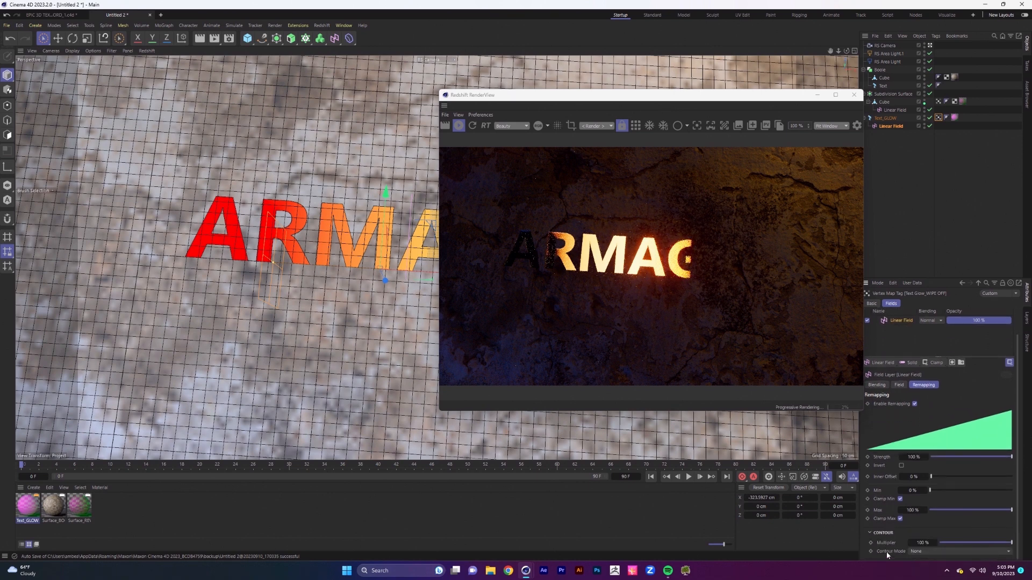
click(930, 552)
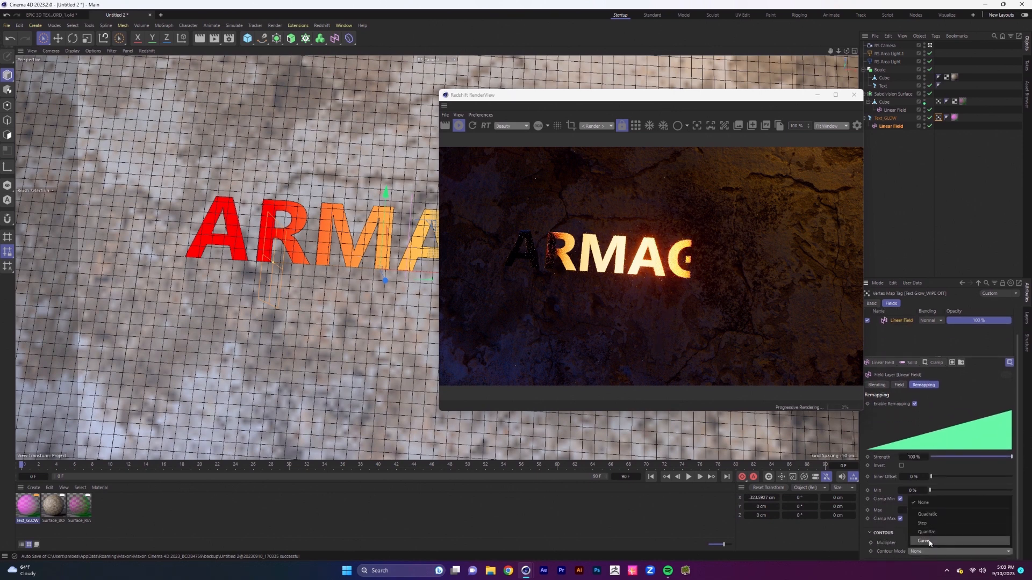
click(924, 540)
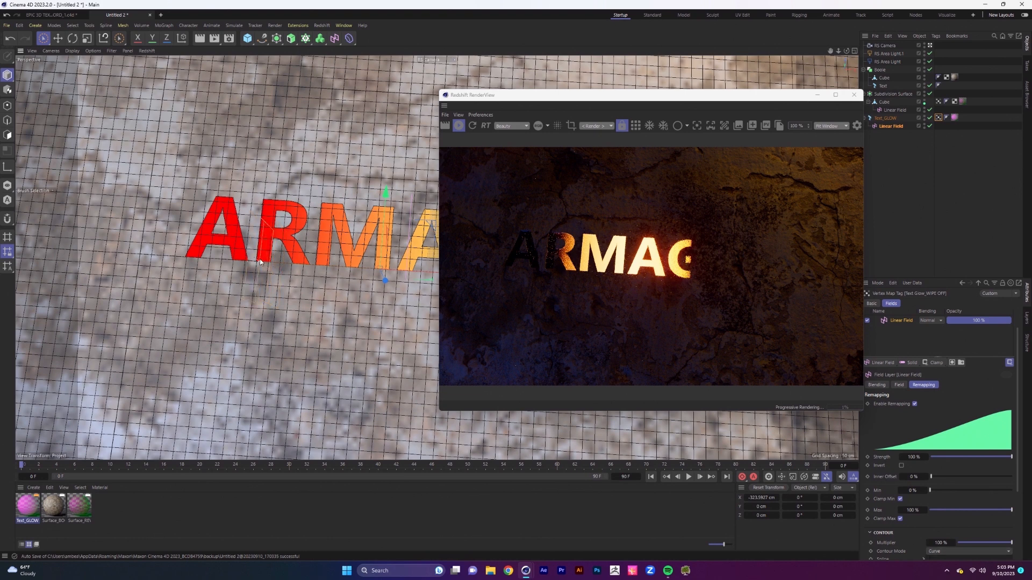
Move the glow text's Linear Field to about 67.5 cm on the Y axis
drag(250, 259, 320, 217)
alt+middle_drag(321, 217, 192, 219)
alt+drag(192, 220, 200, 248)
drag(261, 203, 326, 301)
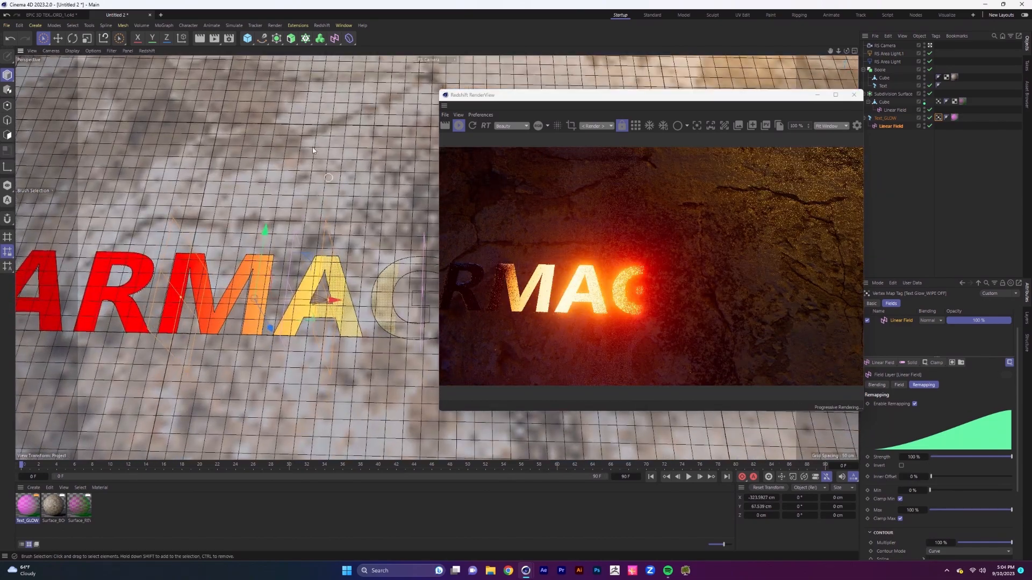
click(246, 40)
click(273, 52)
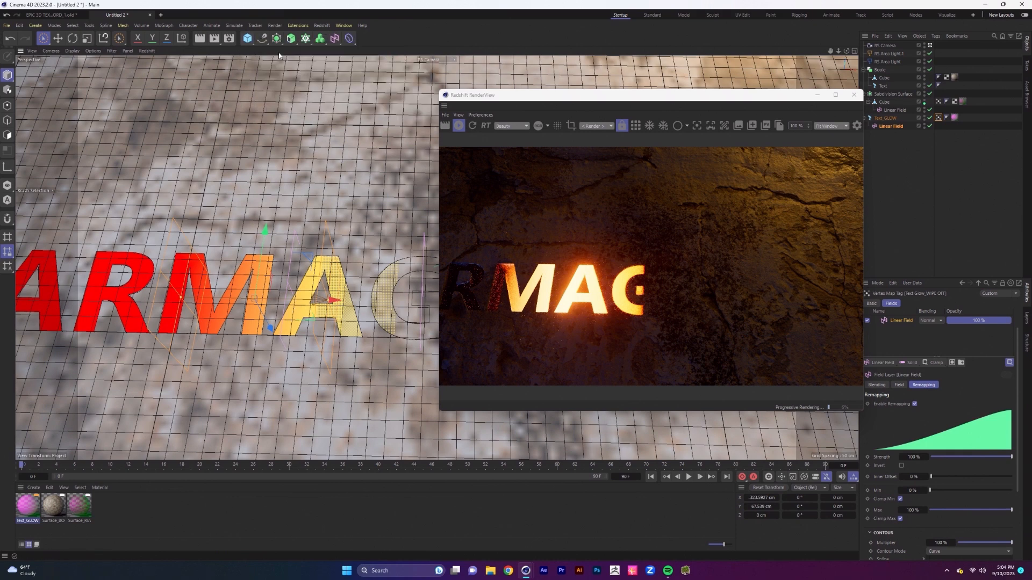
Create a null named Null_MASTER CONTROL and place it directly above the Boole in the object hierarchy
double_click(878, 48)
click(890, 46)
text(_MAS)
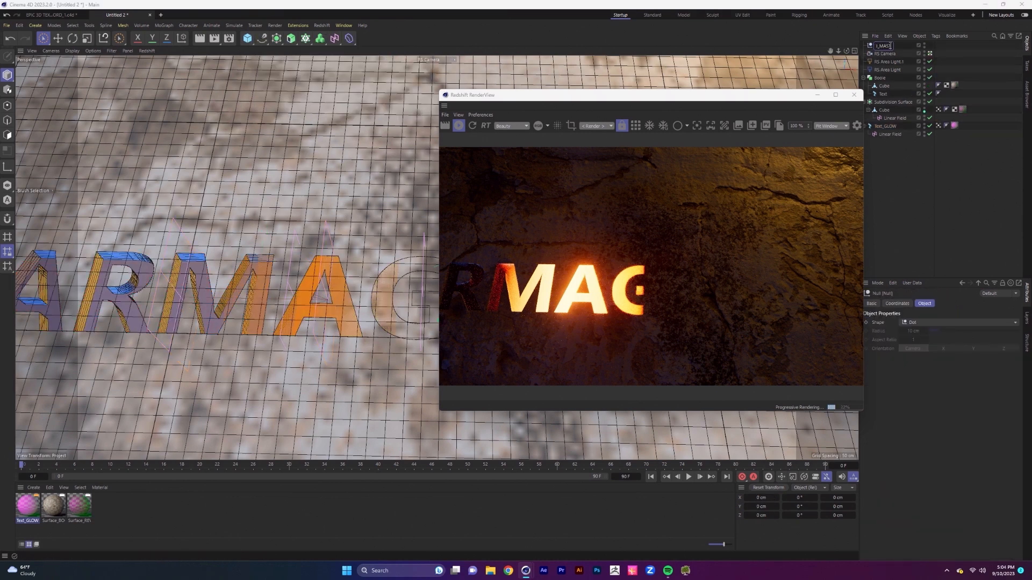
text(TER CONTROL)
key(Return)
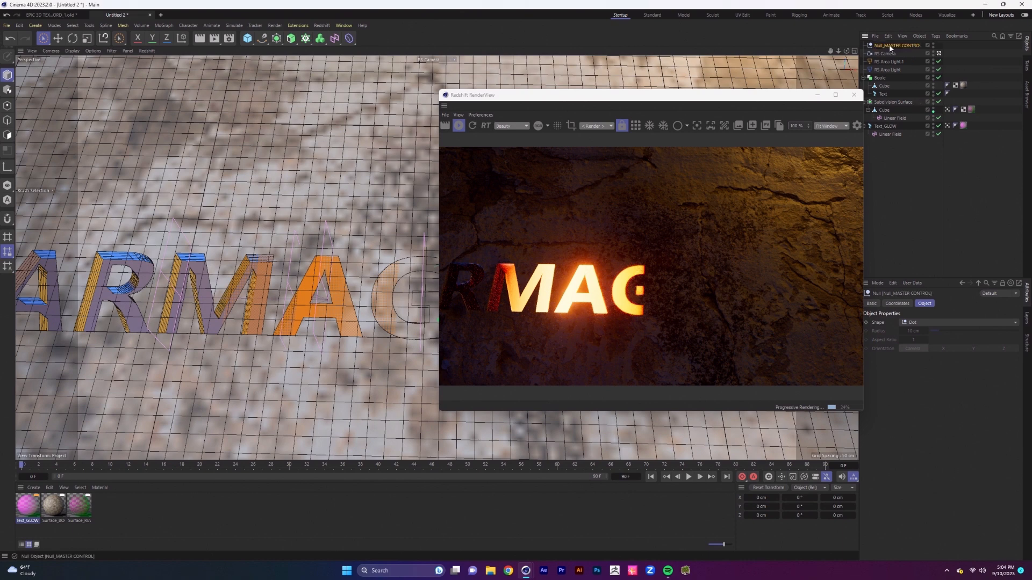
drag(902, 47, 905, 70)
Rename the cube's Linear Field to BOOLE TEXT REVEAL and parent it under Null_MASTER CONTROL
double_click(893, 118)
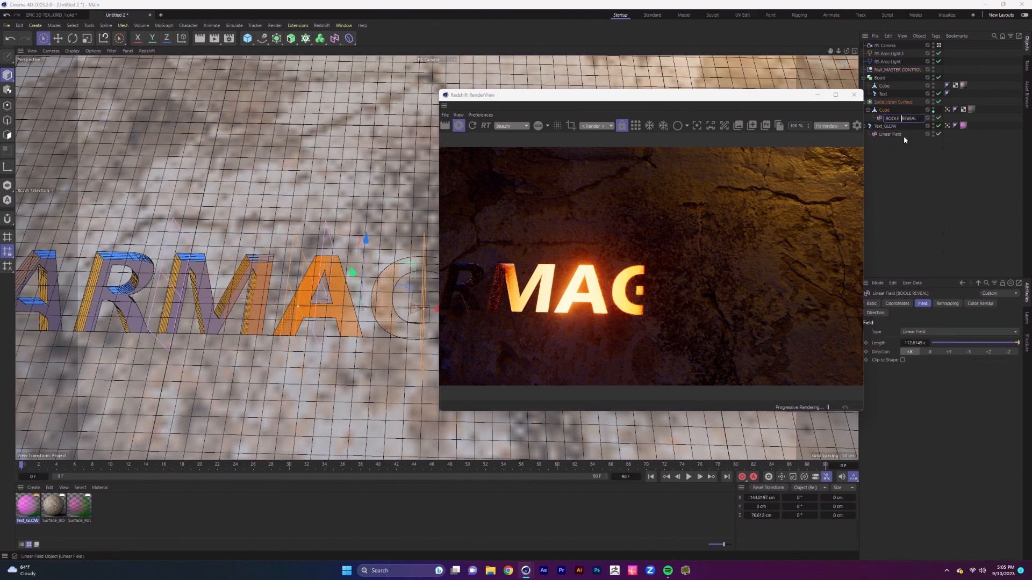
text(TEXT)
click(919, 159)
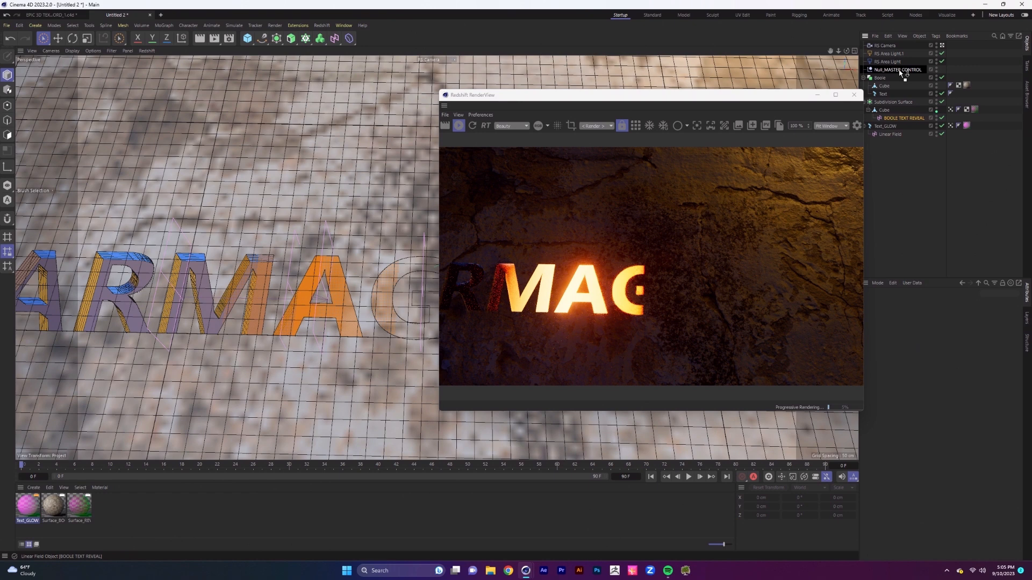
drag(901, 72, 901, 71)
drag(825, 95, 804, 76)
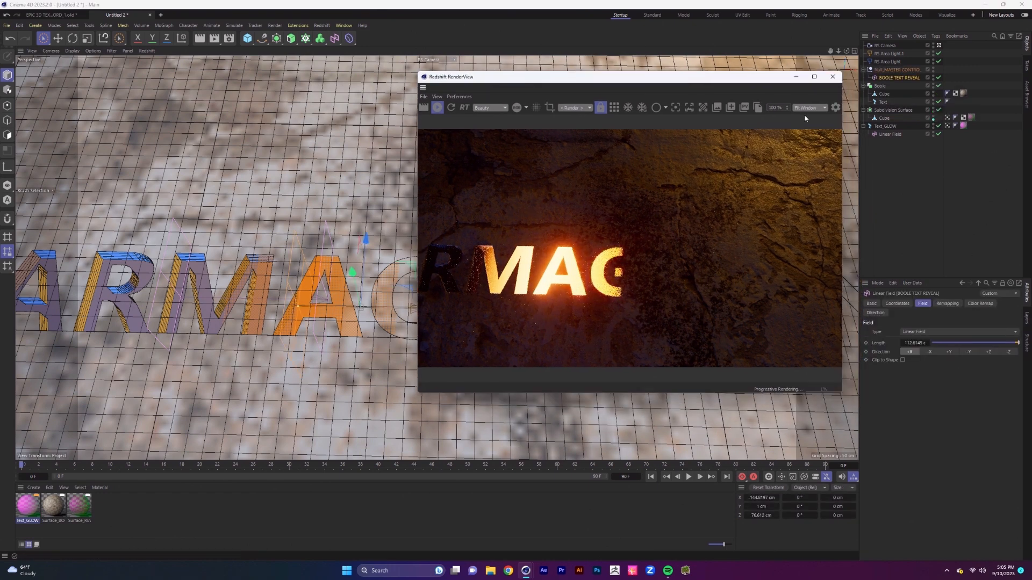
Rename the glow text's Linear Field to TEXT GLOW REVEAL and parent it under Null_MASTER CONTROL
double_click(894, 134)
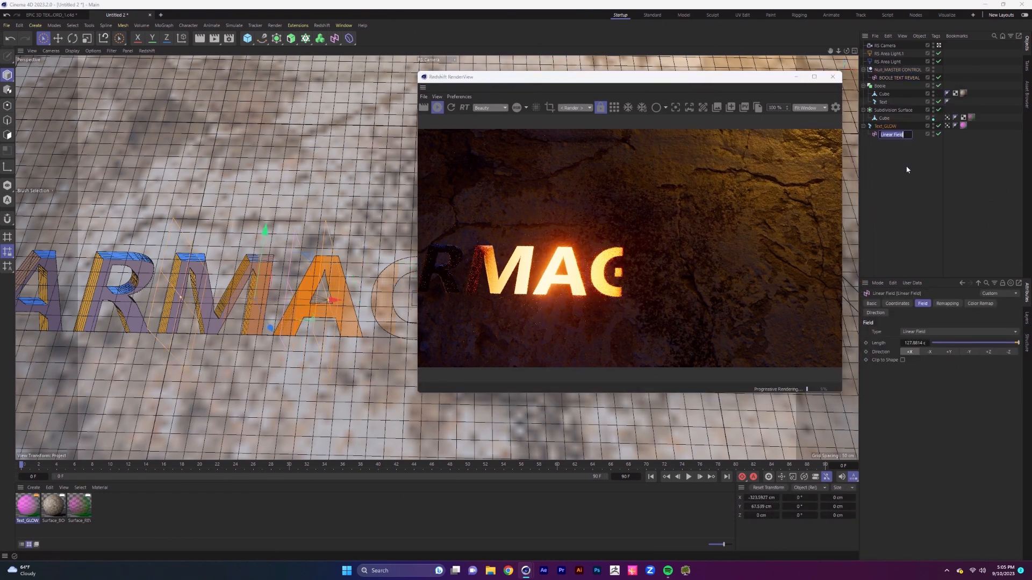
text(TEXT)
text( GLOW REVEAL)
key(Return)
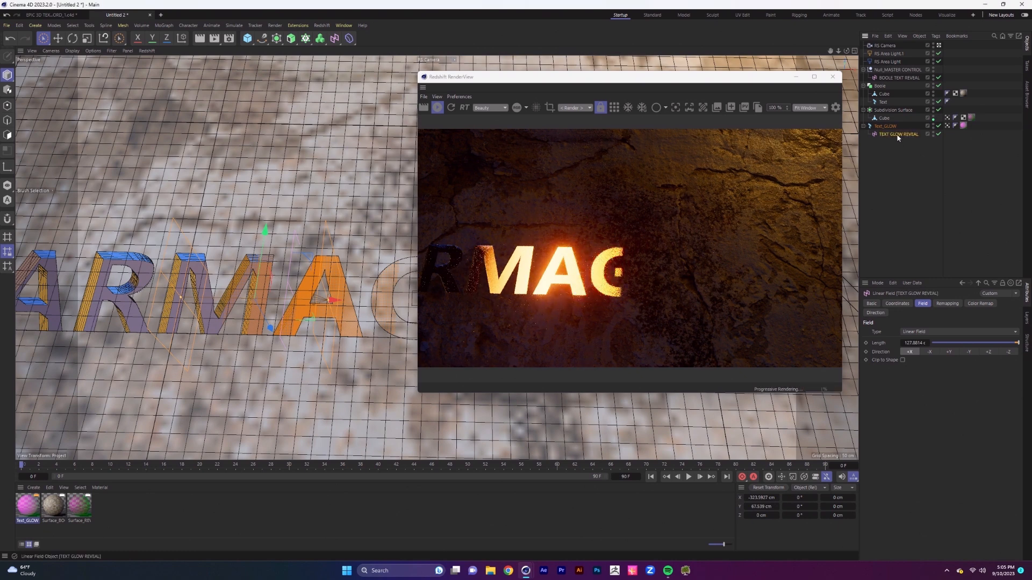
drag(895, 79, 893, 71)
Move Null_MASTER CONTROL along the X axis until only the last letters, ON, still glow
click(890, 70)
scroll(327, 334, down, 5)
alt+middle_drag(374, 297, 335, 226)
drag(399, 263, 306, 262)
alt+middle_drag(306, 262, 359, 286)
drag(371, 285, 786, 266)
Duplicate the Text_GLOW object as Text_GLOW SECONDARY and delete the copy's vertex map tag
click(891, 135)
ctrl+drag(891, 135, 891, 142)
double_click(891, 142)
click(907, 143)
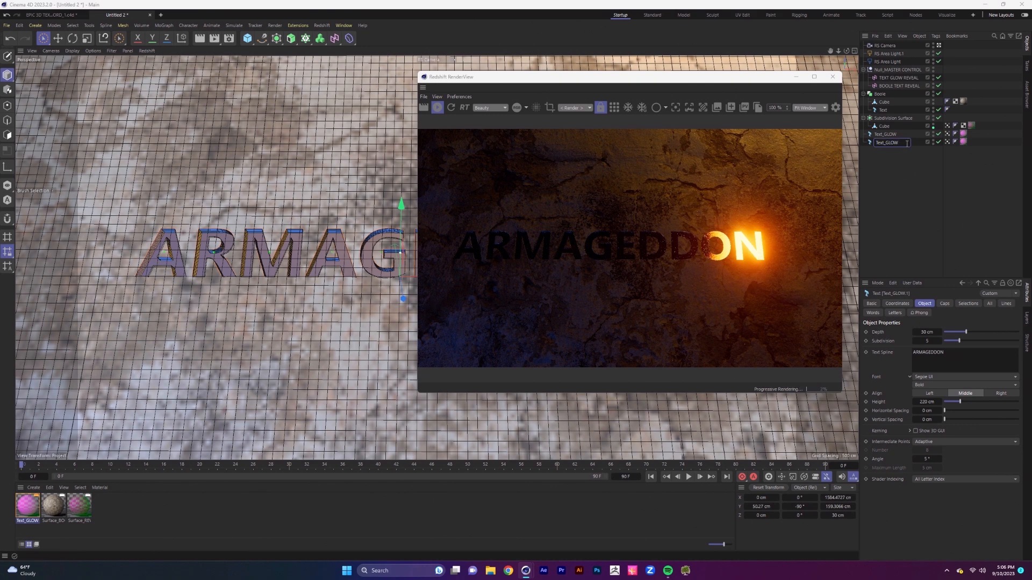
text(SECONDARY)
key(Return)
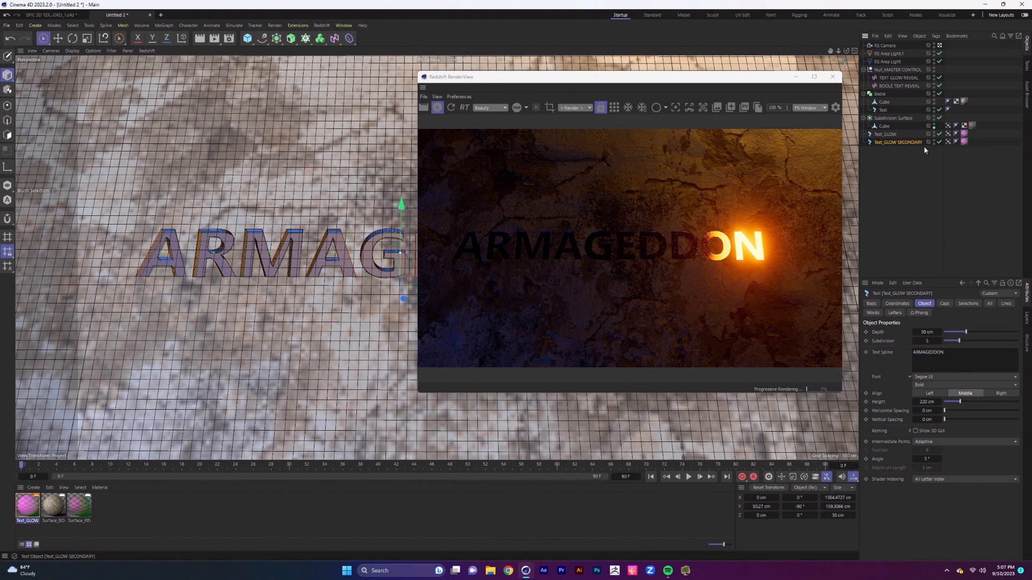
click(948, 142)
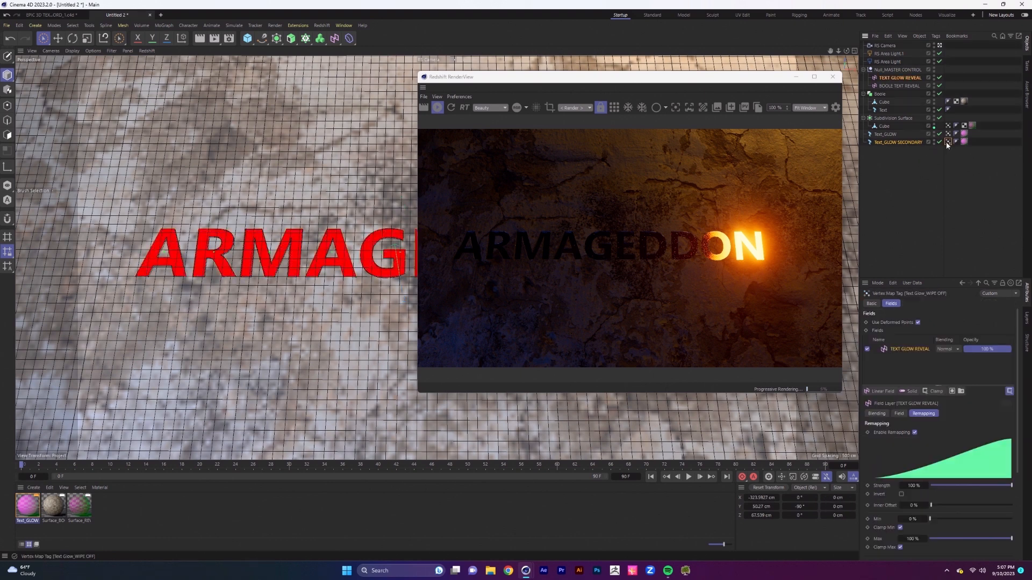
key(Delete)
Duplicate the Text_GLOW material as Text_GLOW SECONDARY and assign it to the secondary text object
click(955, 143)
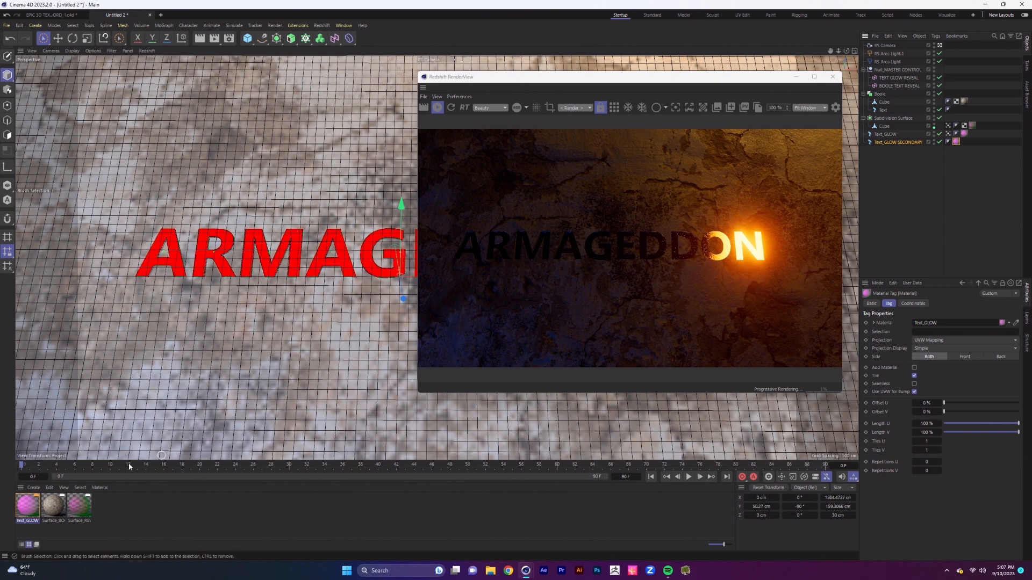
ctrl+drag(29, 511, 96, 512)
double_click(106, 521)
click(115, 521)
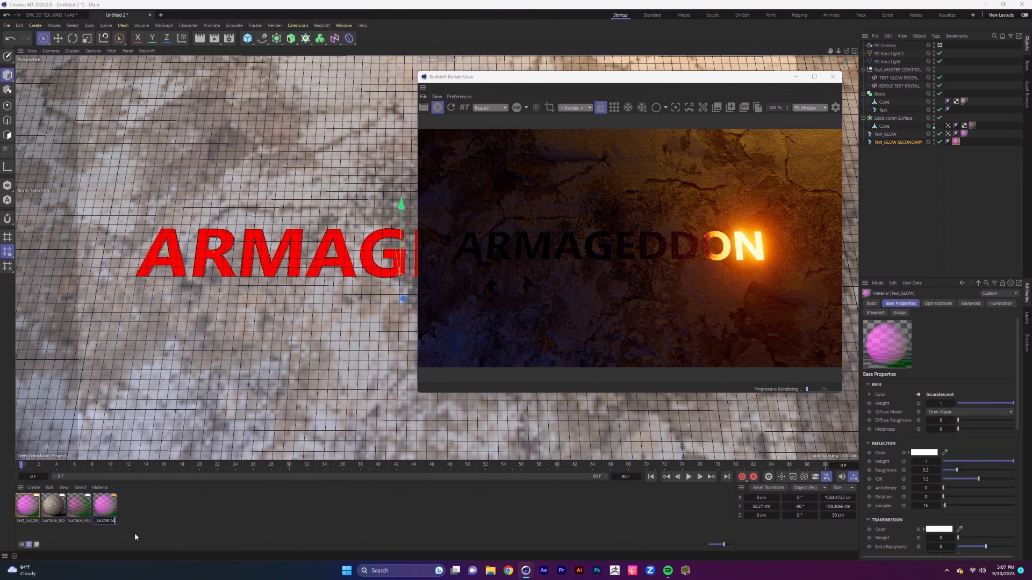
text(SECONDARY)
key(Return)
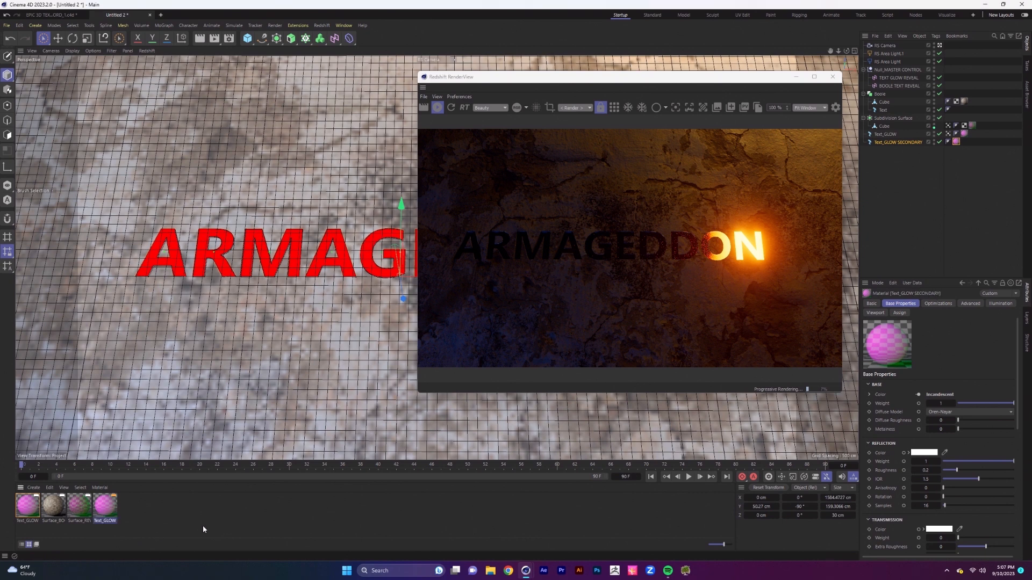
drag(572, 460, 957, 143)
Delete the Vertex Attribute node from the Text_GLOW SECONDARY material and close the Node Editor
double_click(957, 143)
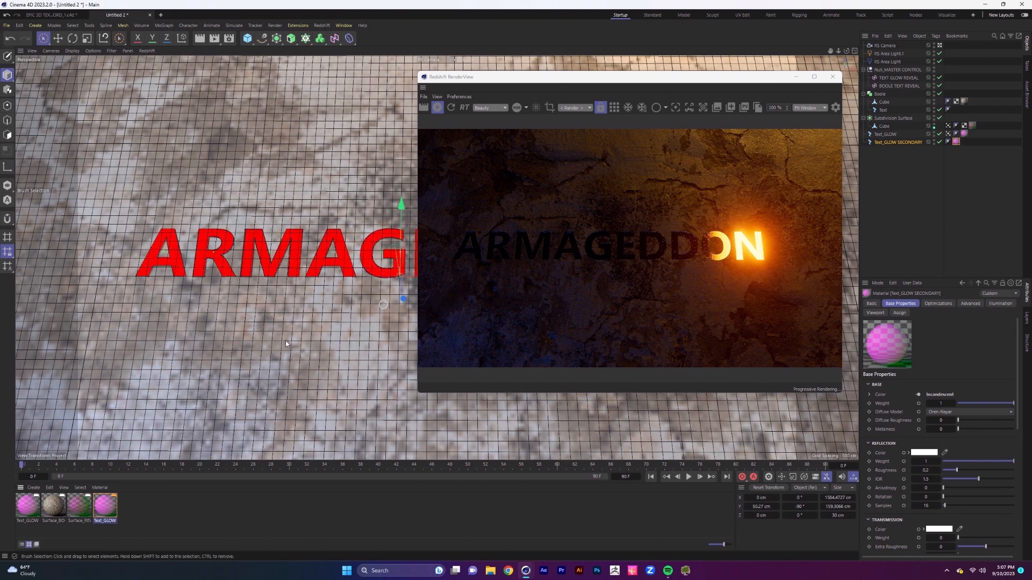
click(229, 472)
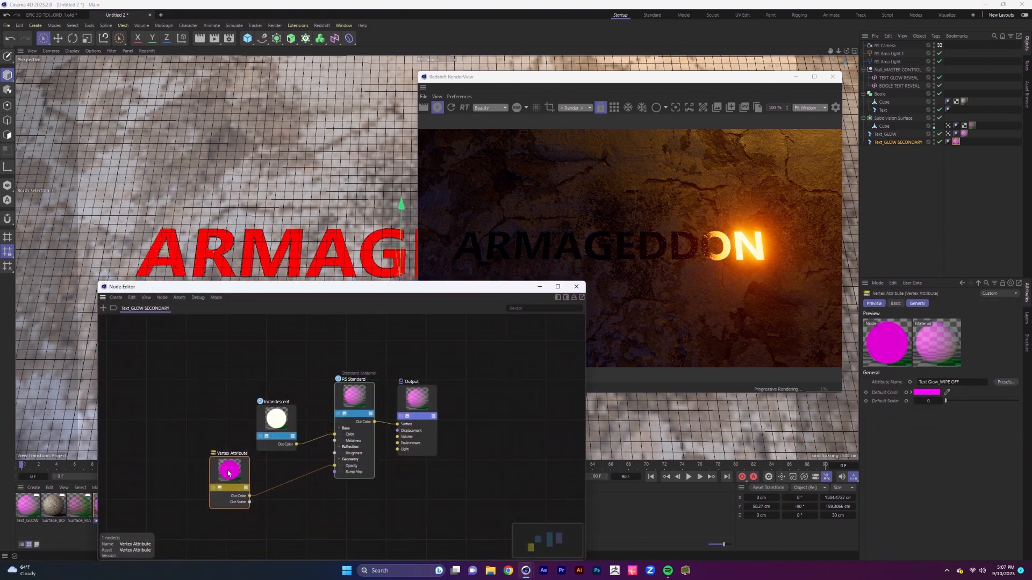
key(Delete)
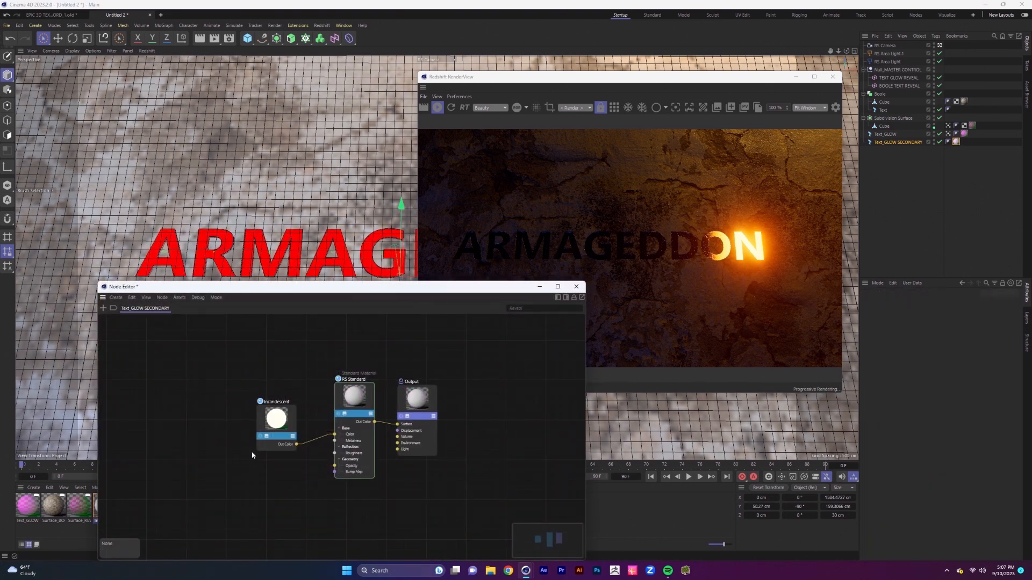
click(576, 286)
Lower the Text_GLOW SECONDARY object into the engraved letters, to about 29.6 cm on the Y axis
click(104, 507)
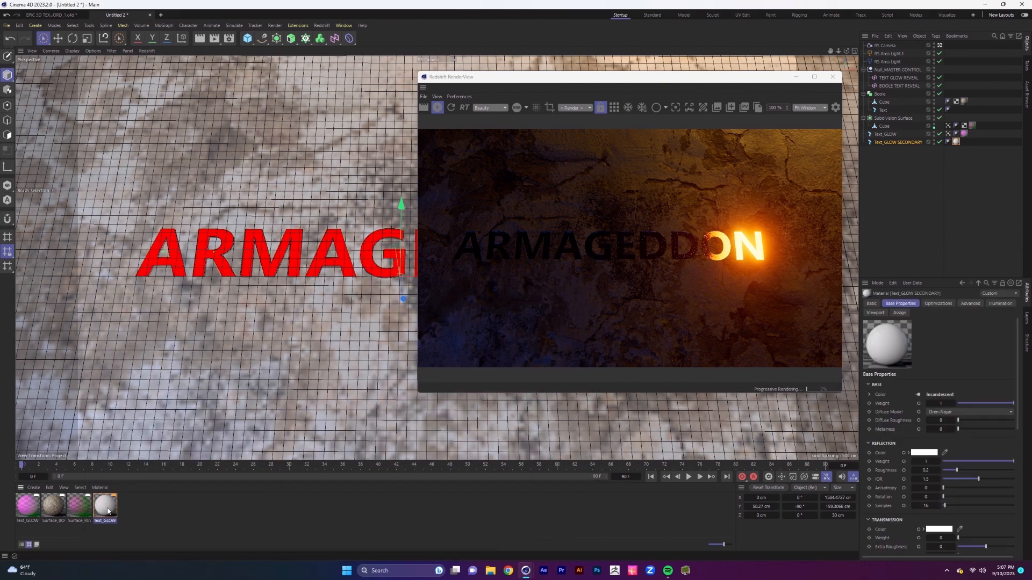
click(907, 143)
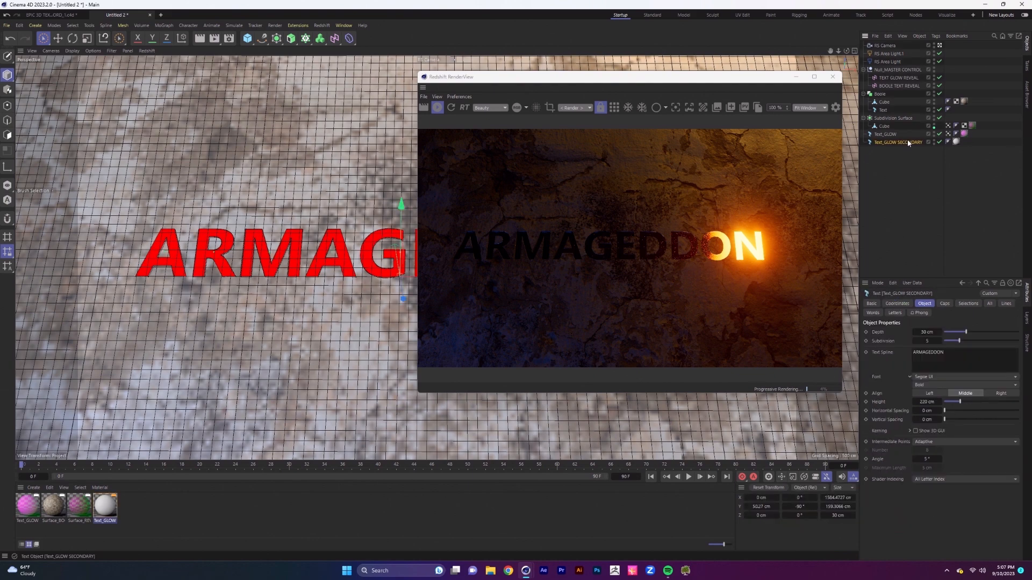
alt+drag(377, 277, 339, 264)
click(437, 111)
click(437, 112)
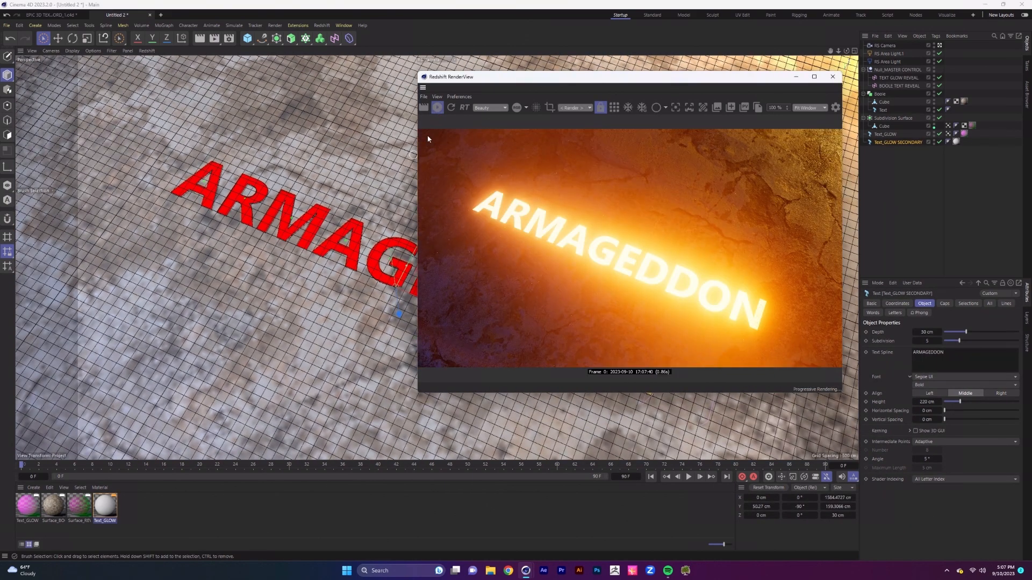
click(440, 108)
click(440, 108)
click(304, 267)
alt+drag(304, 267, 343, 252)
alt+right_drag(304, 267, 365, 260)
drag(299, 259, 302, 288)
scroll(297, 260, down, 5)
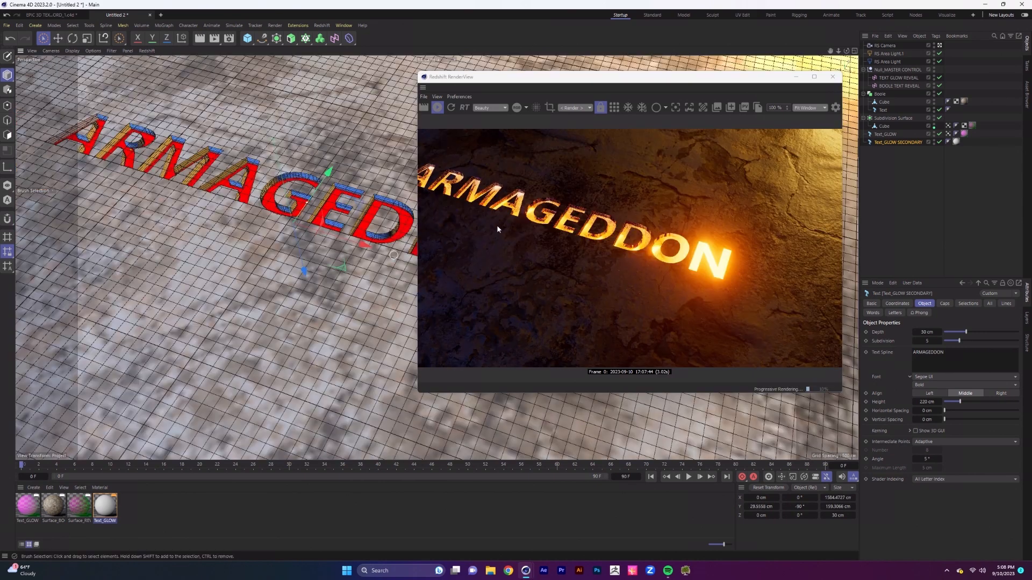
Delete the Incandescent node from the Text_GLOW SECONDARY material's node graph
click(109, 506)
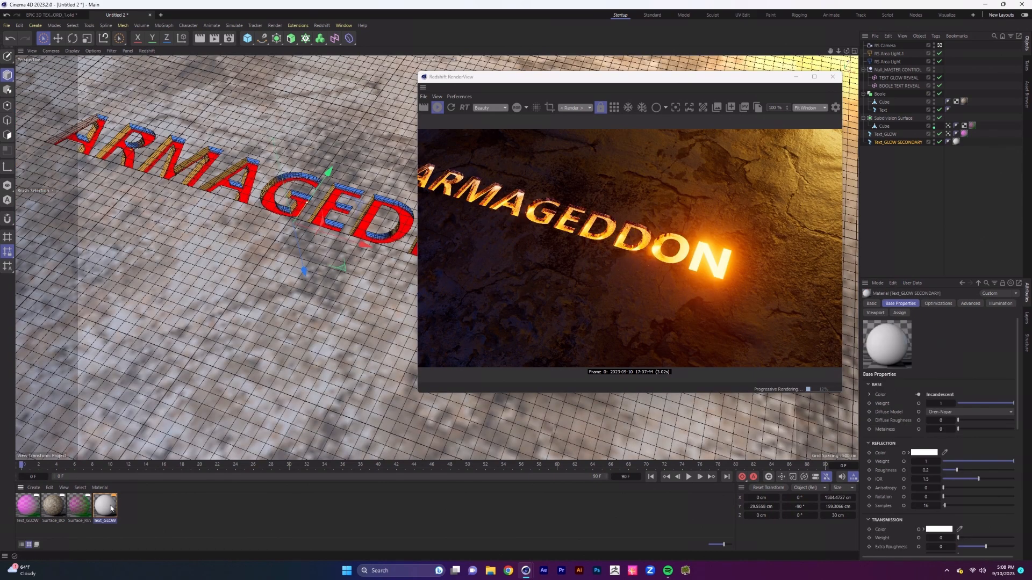
double_click(111, 508)
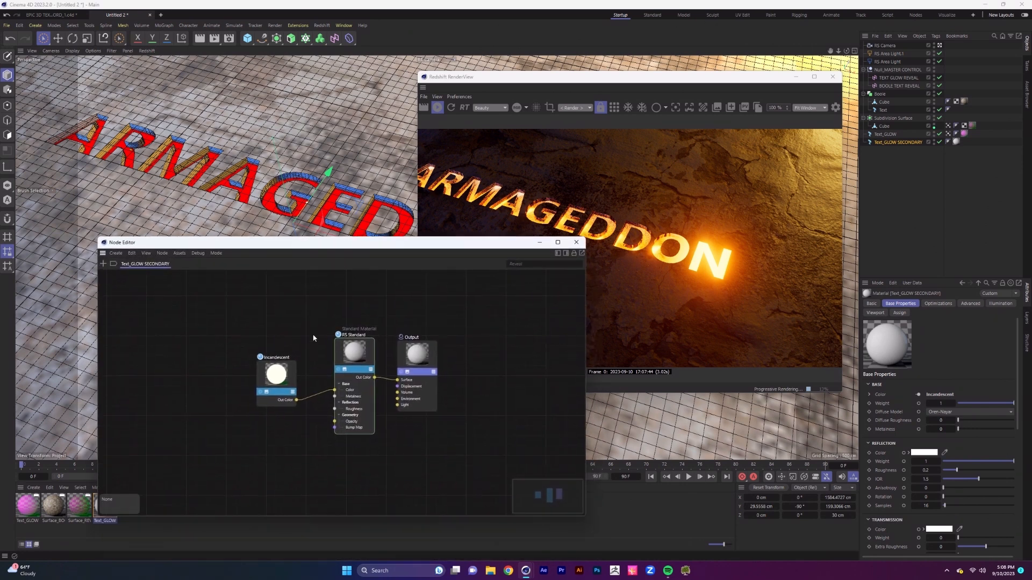
click(275, 370)
key(Delete)
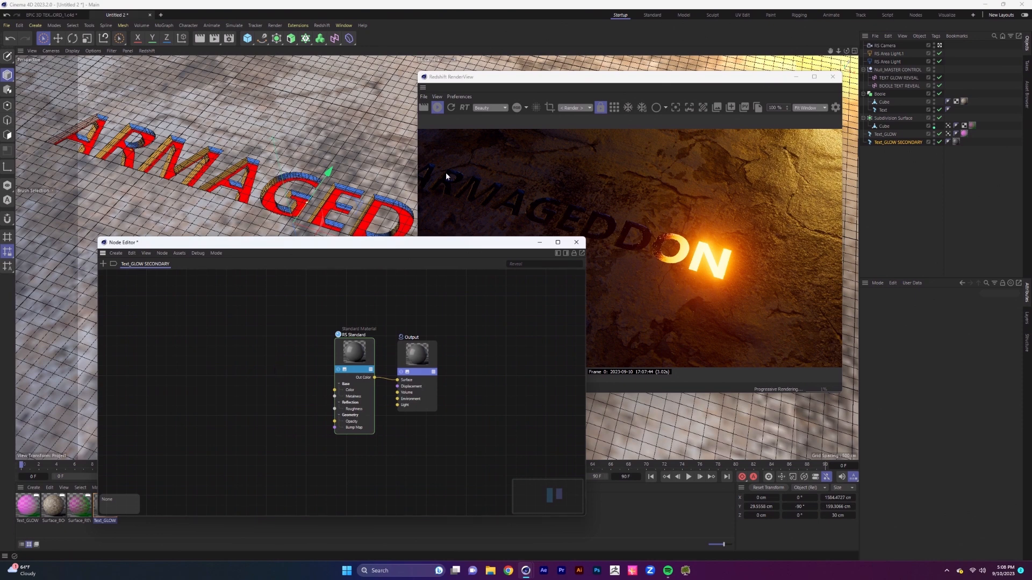
Set the emission weight of the Text_GLOW SECONDARY material to 10
click(438, 108)
drag(374, 247, 363, 234)
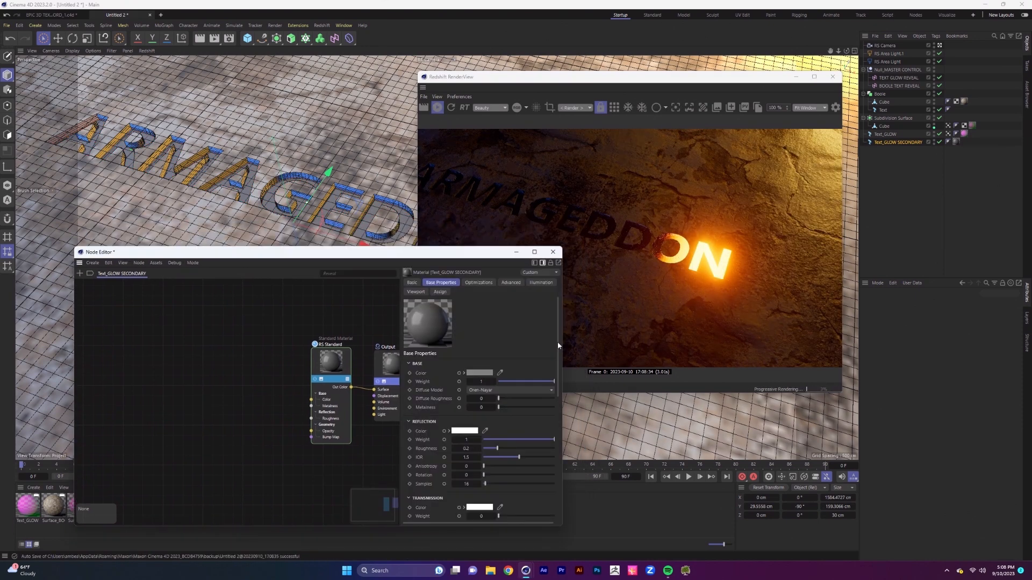
drag(557, 343, 559, 489)
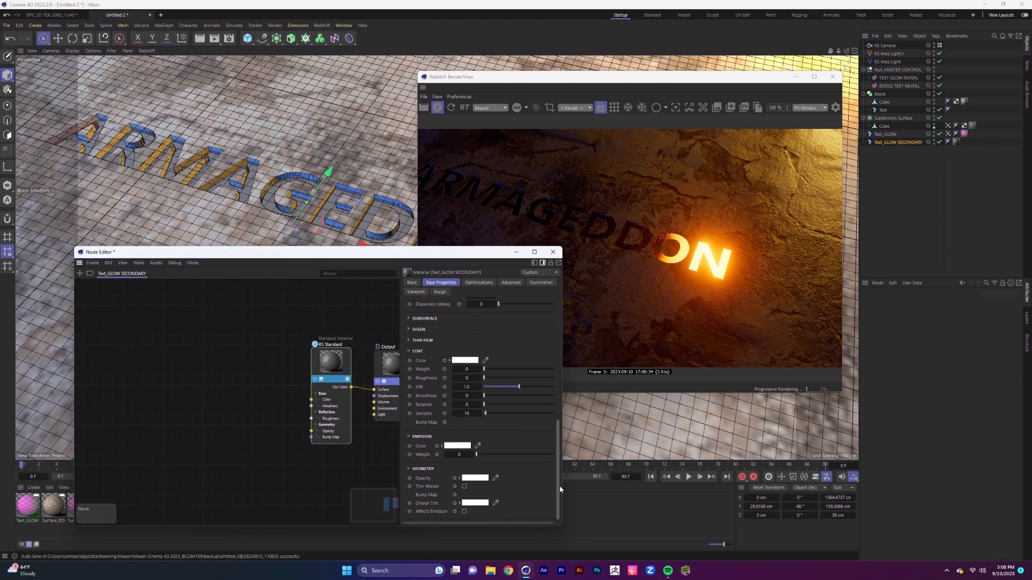
double_click(458, 455)
text(10)
key(Return)
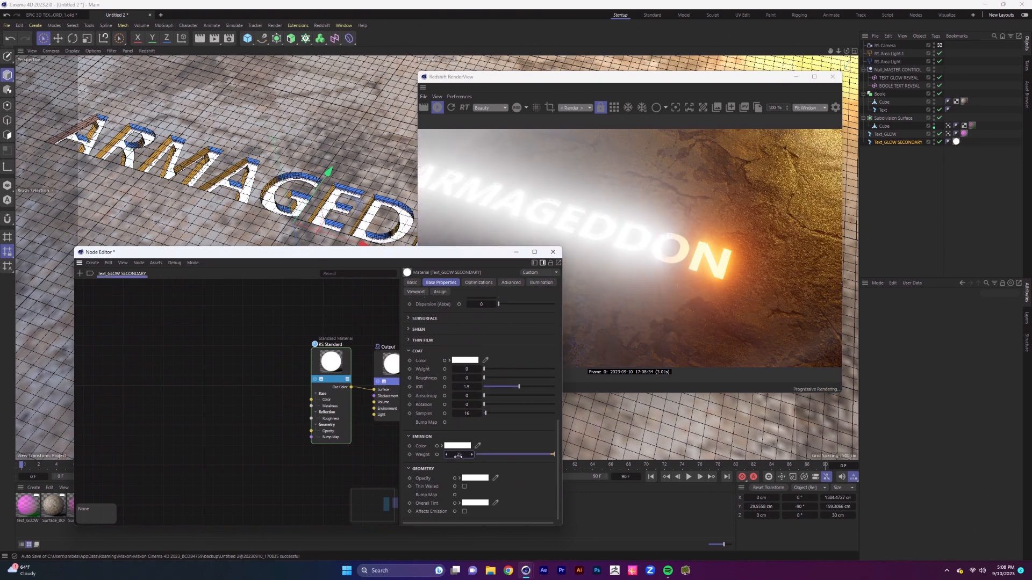
Set the Text_GLOW SECONDARY material's emission colour to a fully saturated, deep reddish orange
click(458, 446)
click(478, 522)
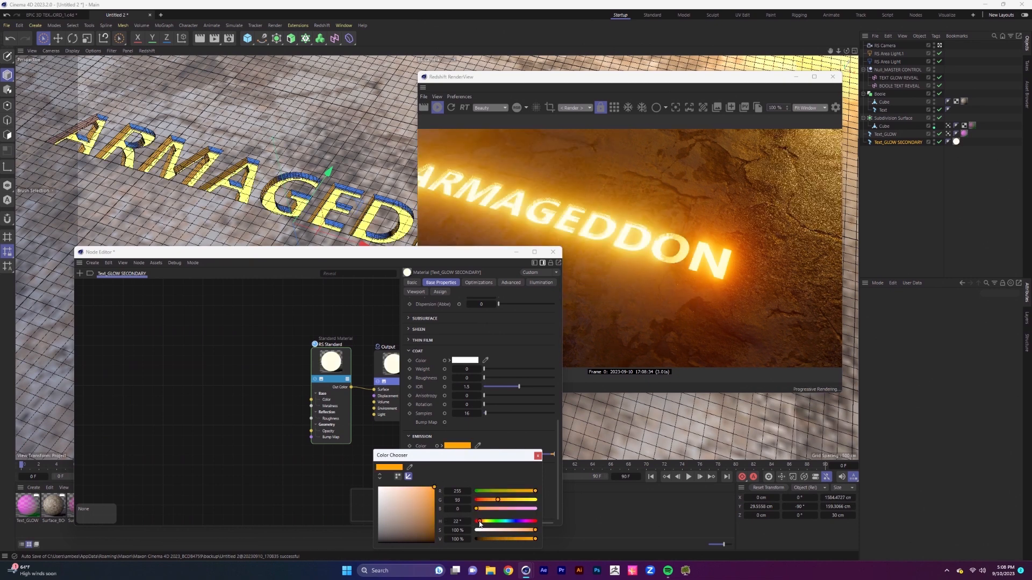
drag(478, 522, 478, 521)
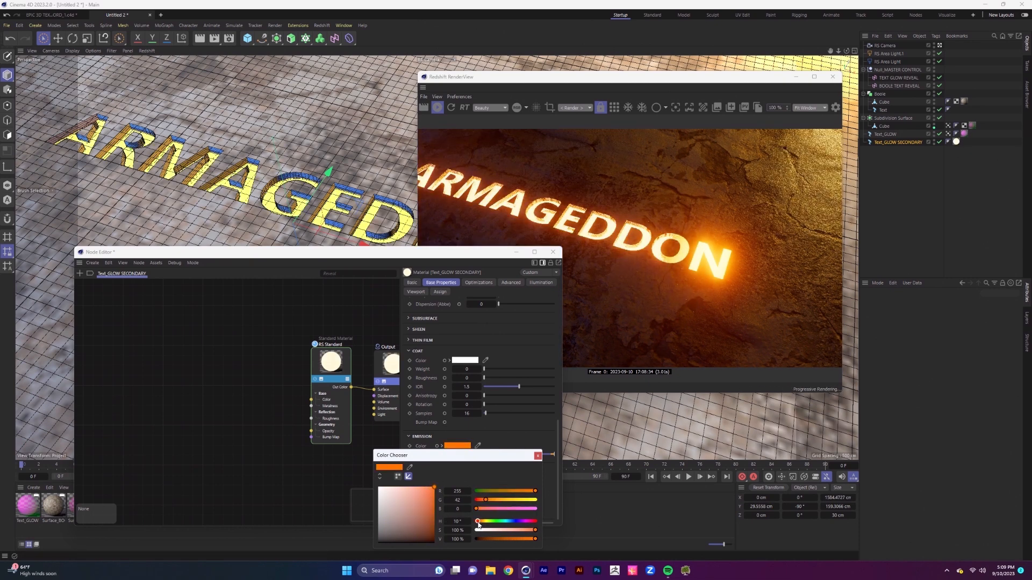
click(479, 500)
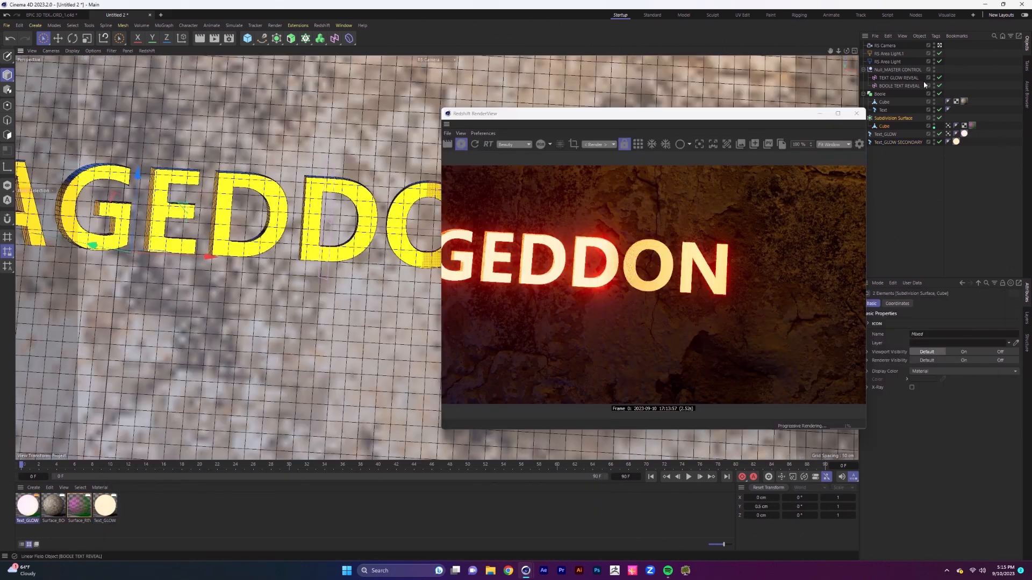
Set the bloom threshold of the RS Camera's lens effects to 8
click(888, 46)
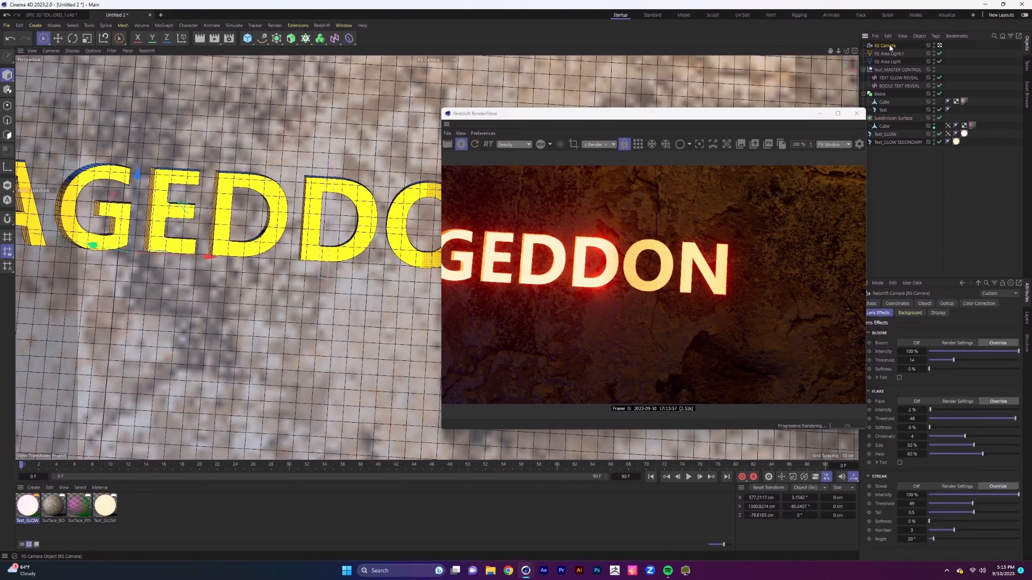
click(940, 360)
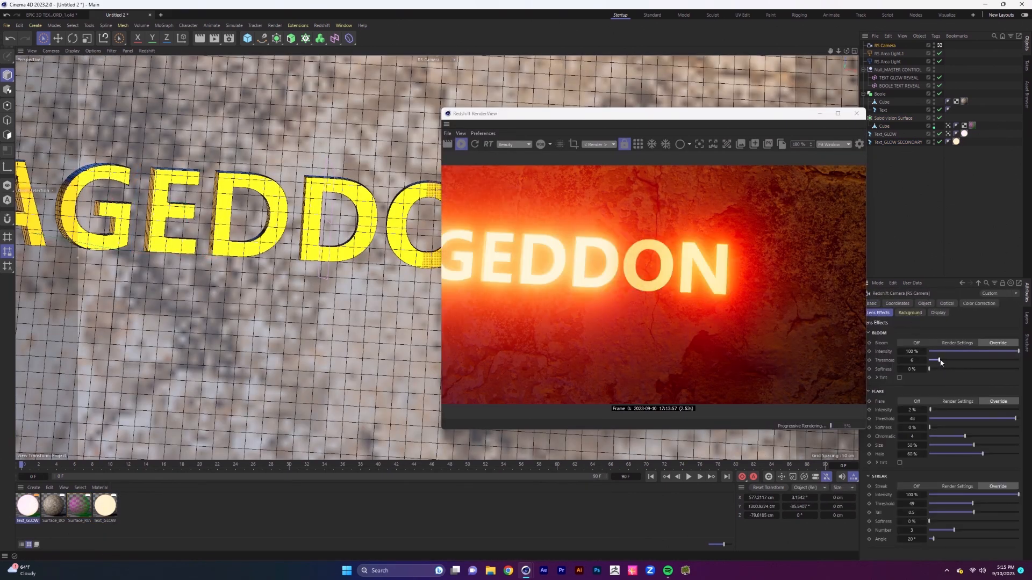
click(943, 360)
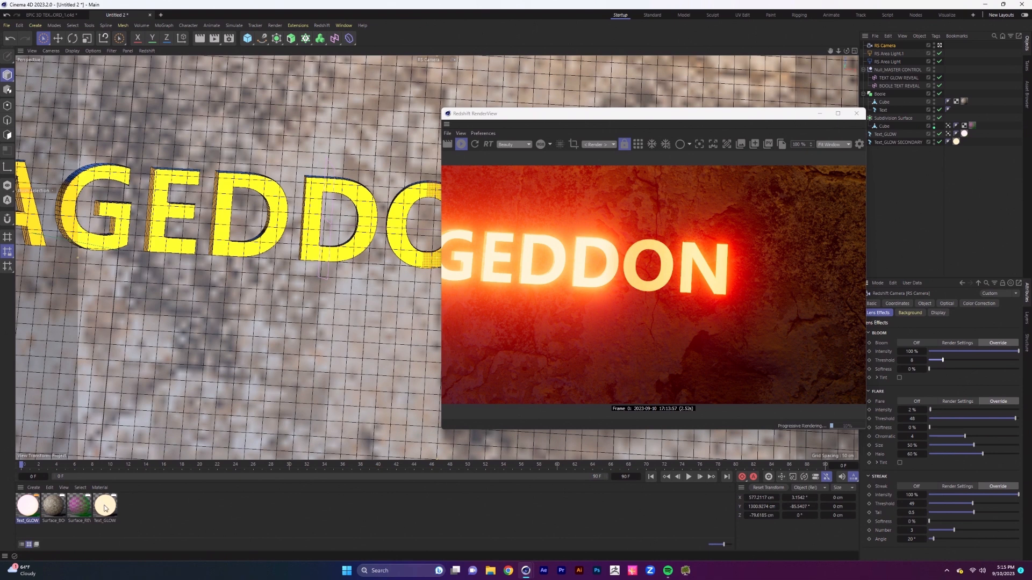
Set the emission weight of the Text_GLOW material's RS Standard node to 30
double_click(27, 505)
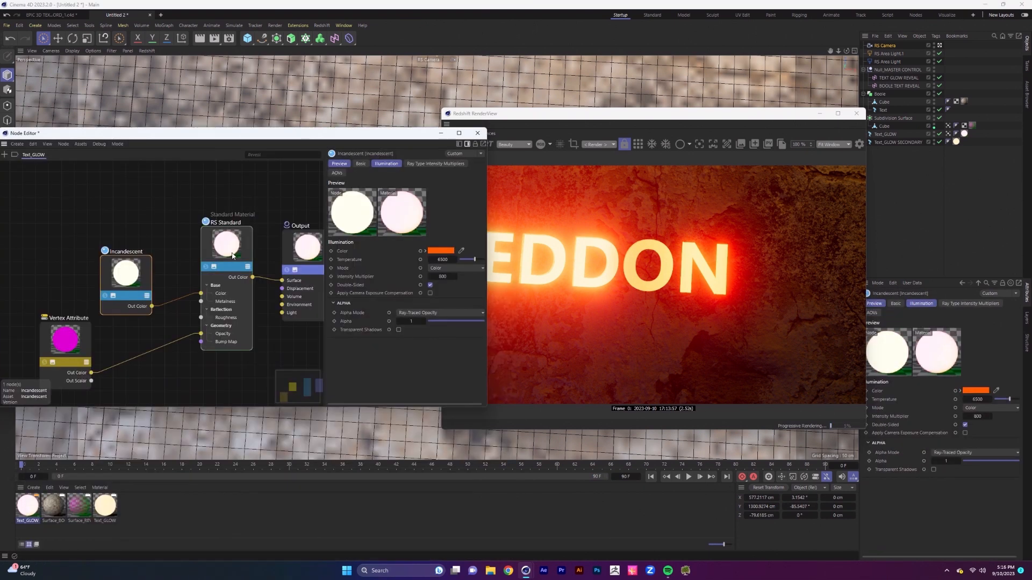
click(208, 244)
drag(482, 230, 460, 381)
text(30)
key(Return)
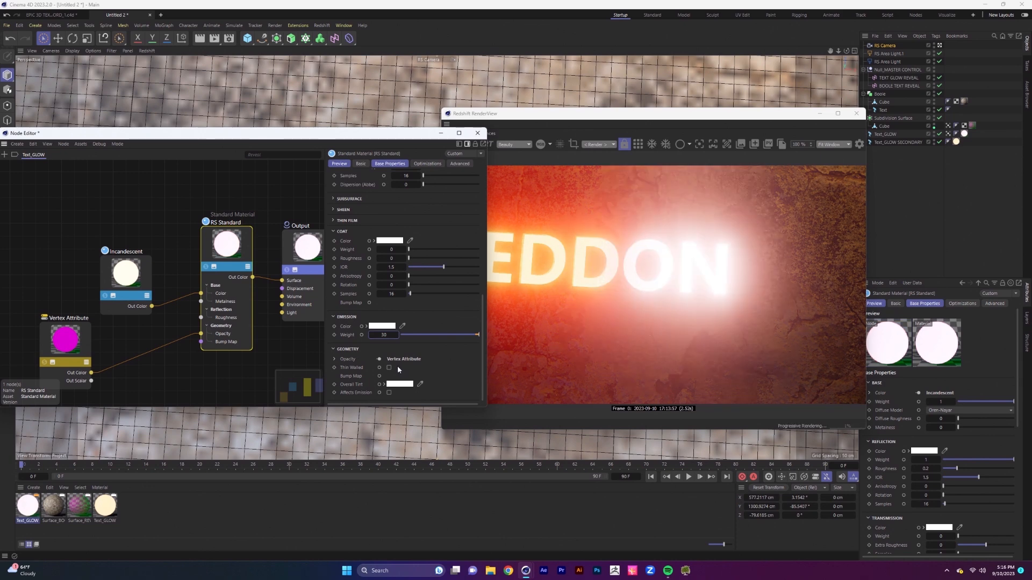
Set the Text_GLOW material's emission colour to a fully saturated yellowish orange and close its node graph
click(382, 326)
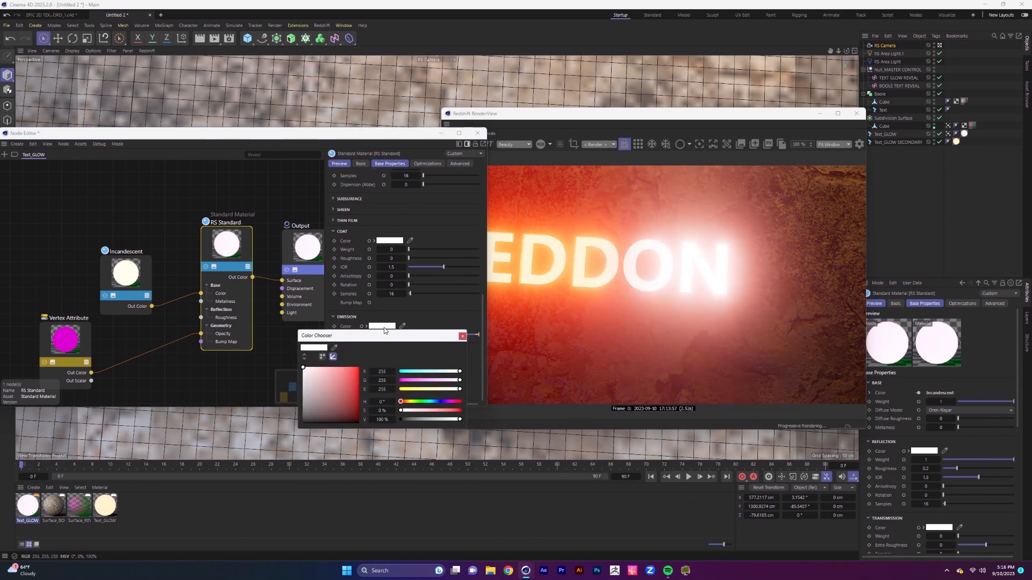
drag(317, 380, 361, 365)
click(405, 402)
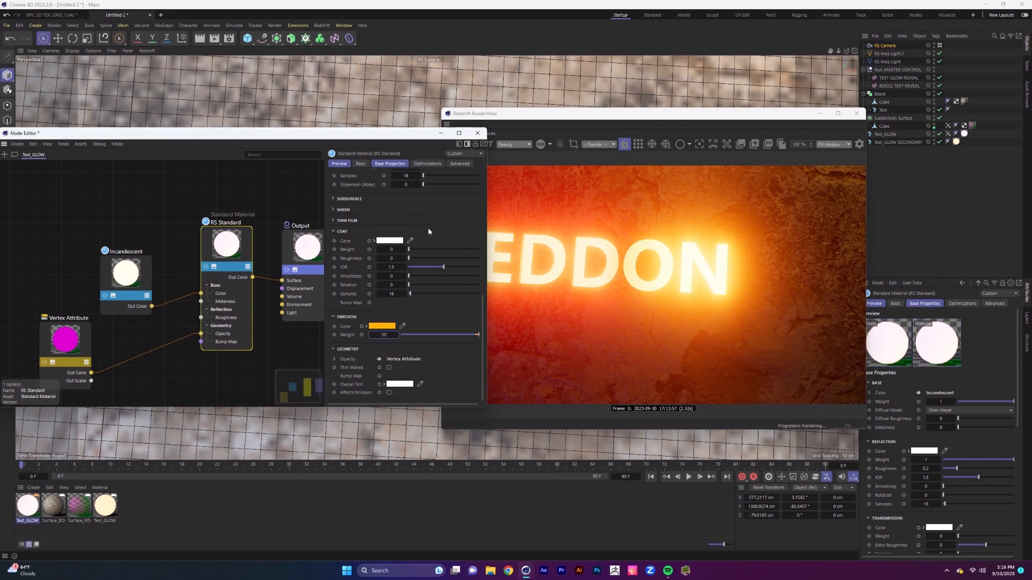
click(477, 133)
Set the emission weight of the Text_GLOW SECONDARY material's RS Standard node to 20 and close its node graph
scroll(286, 239, down, 5)
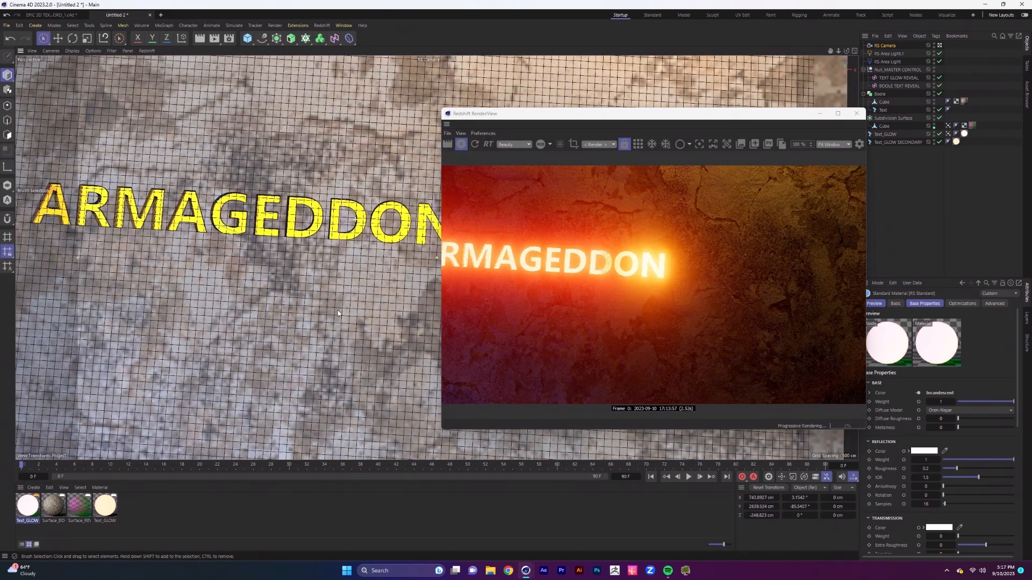
alt+middle_drag(286, 239, 337, 259)
alt+drag(334, 295, 286, 346)
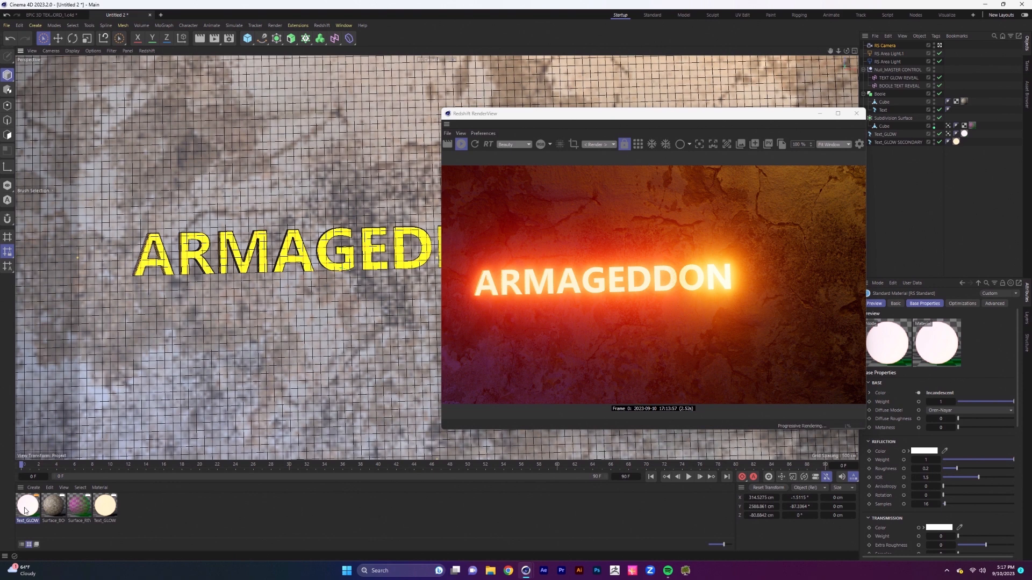
click(107, 506)
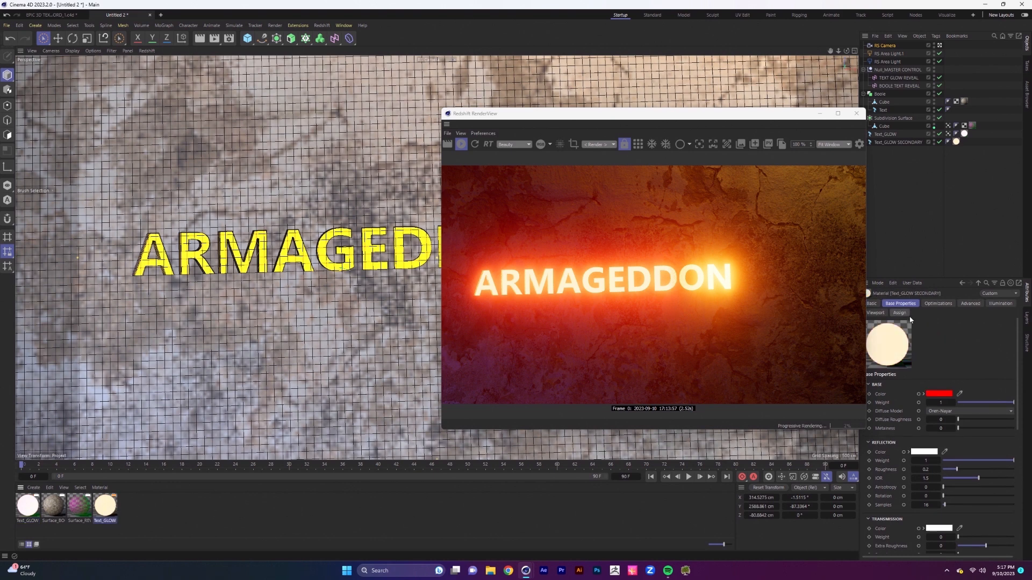
drag(795, 114, 753, 103)
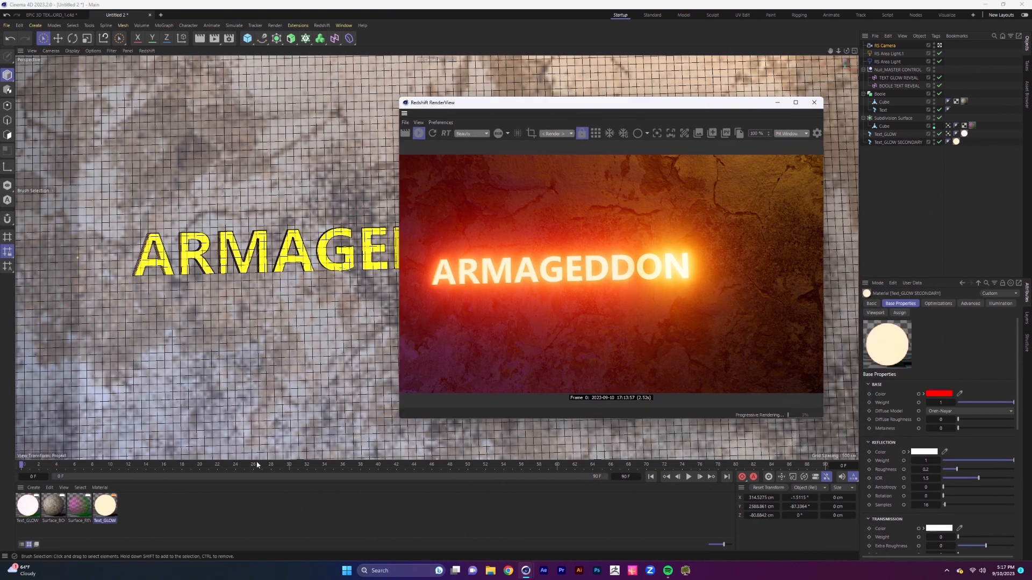
double_click(105, 508)
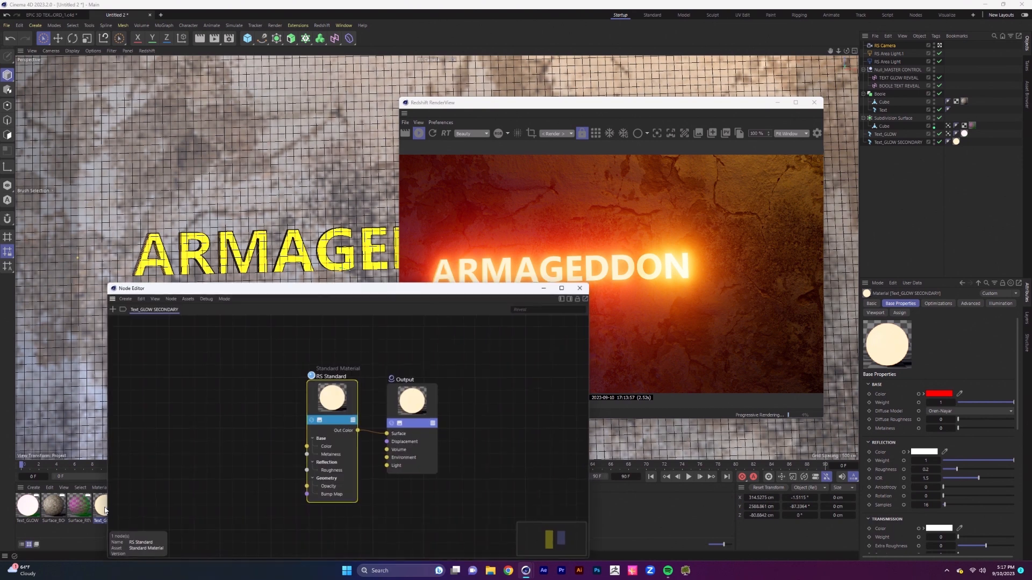
click(339, 398)
click(573, 297)
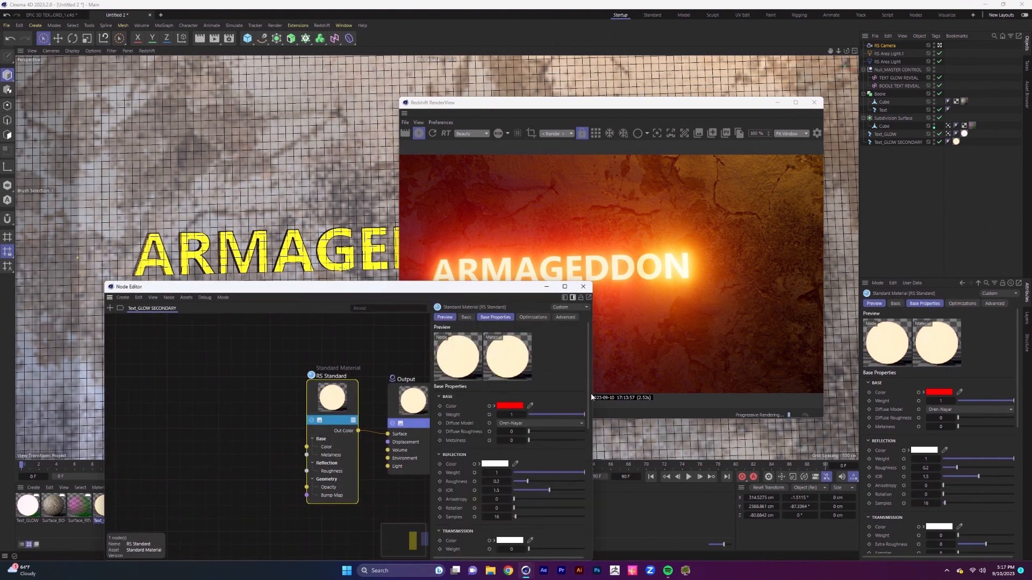
scroll(577, 499, down, 10)
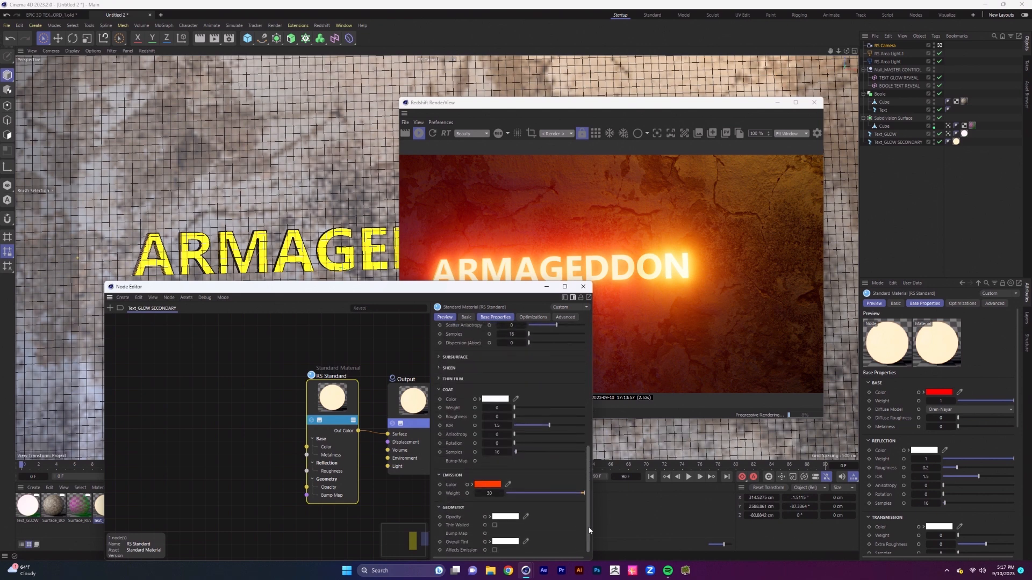
click(492, 490)
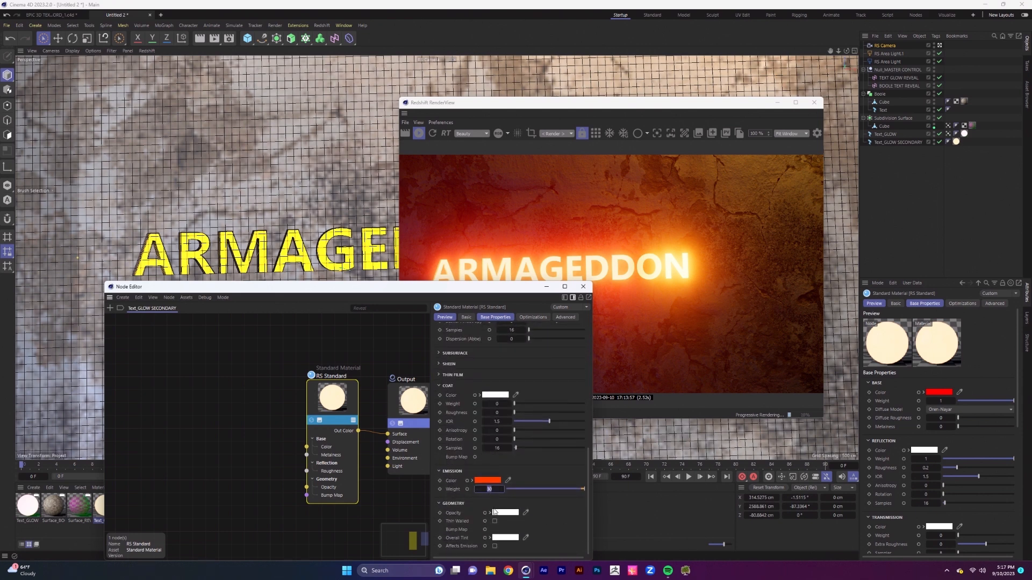
text(20)
key(Return)
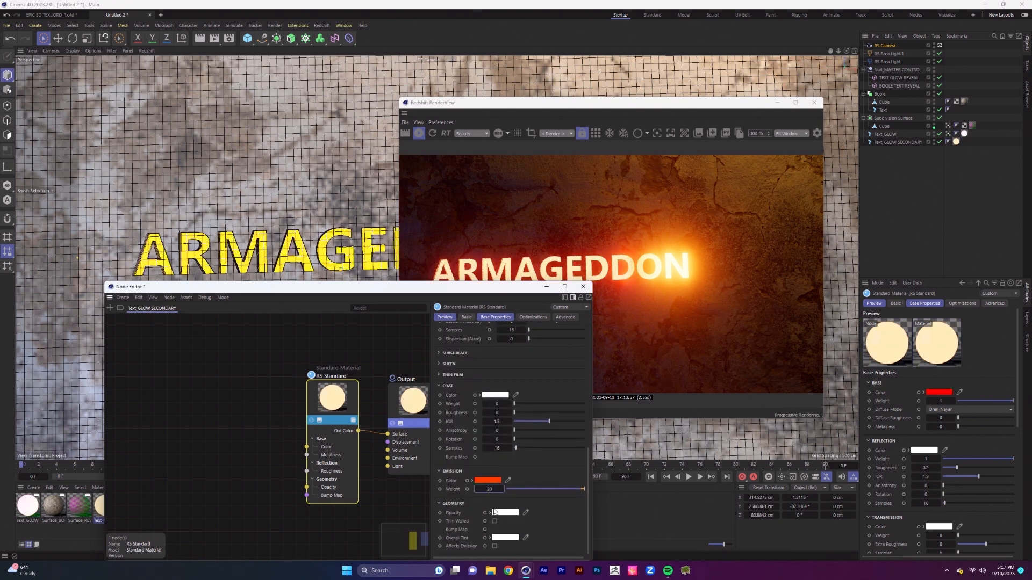
click(583, 287)
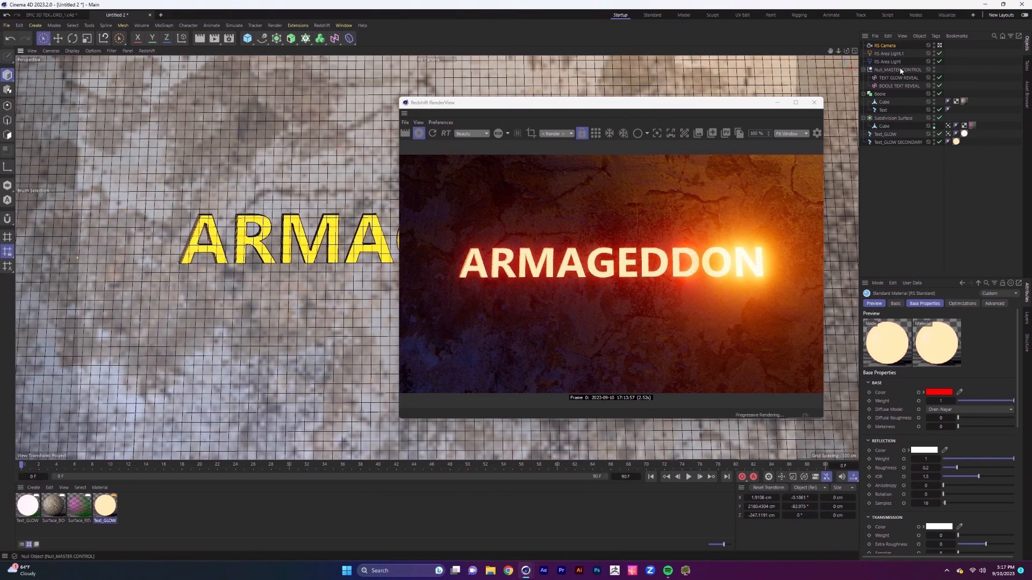
Slide Null_MASTER CONTROL back along the text's X axis to preview the glow reveal, and undo the move
click(901, 71)
drag(711, 107, 364, 183)
drag(823, 265, 786, 254)
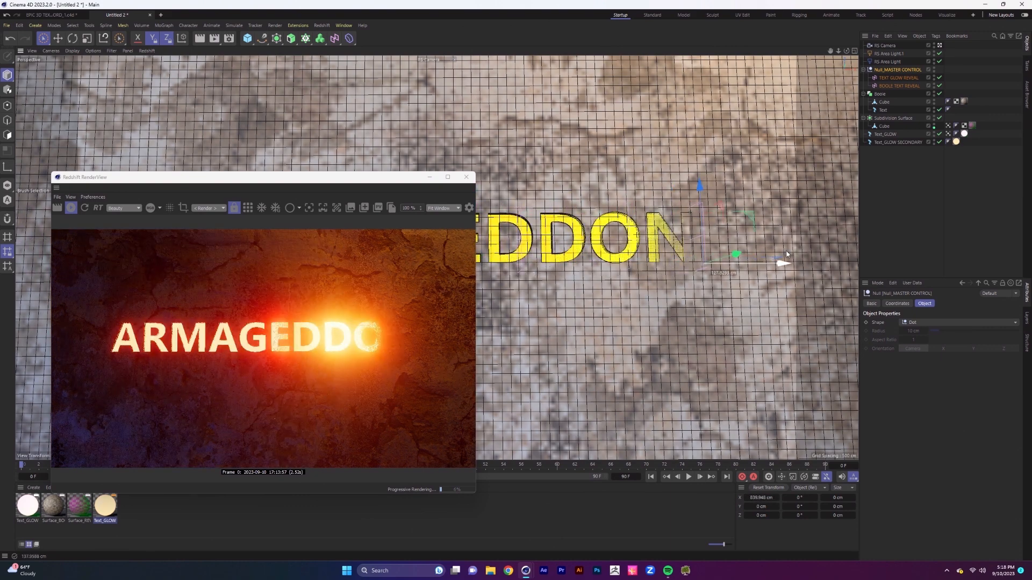
key(ctrl+z)
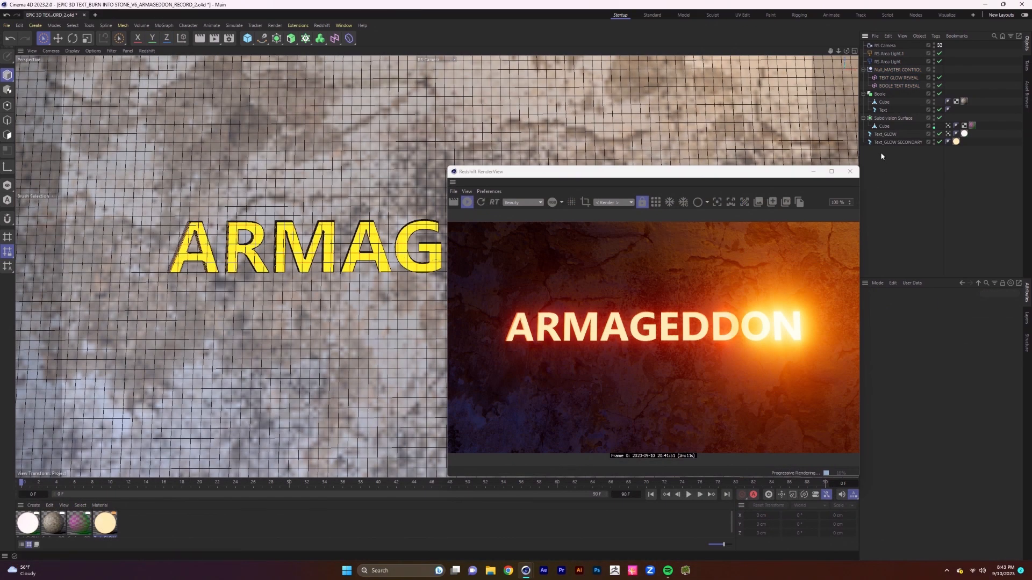
Change the font of the Text, Text_GLOW and Text_GLOW SECONDARY objects to Book Antiqua
ctrl+click(885, 135)
ctrl+click(892, 142)
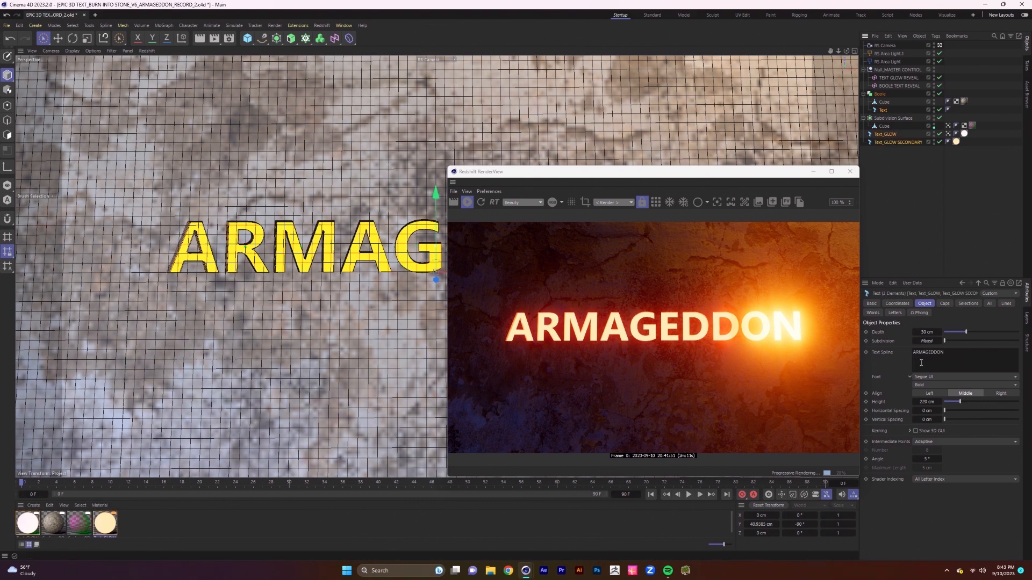
click(940, 376)
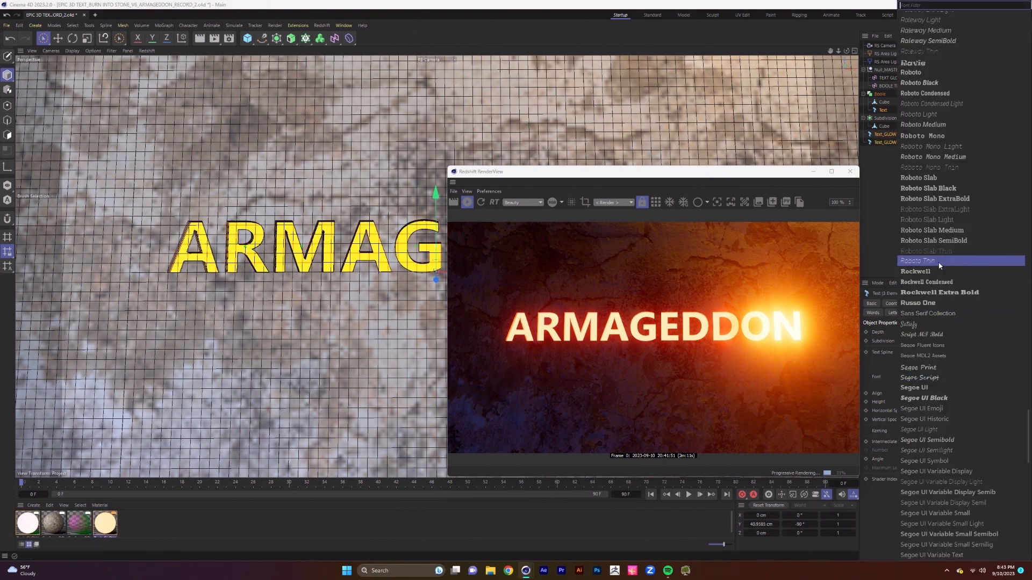
drag(1028, 433, 1030, 82)
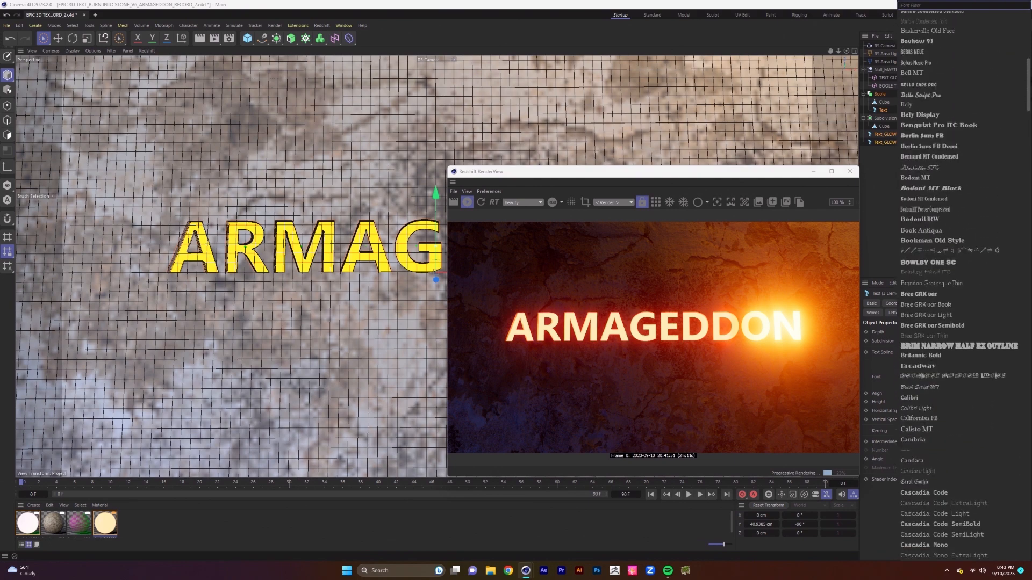
click(946, 231)
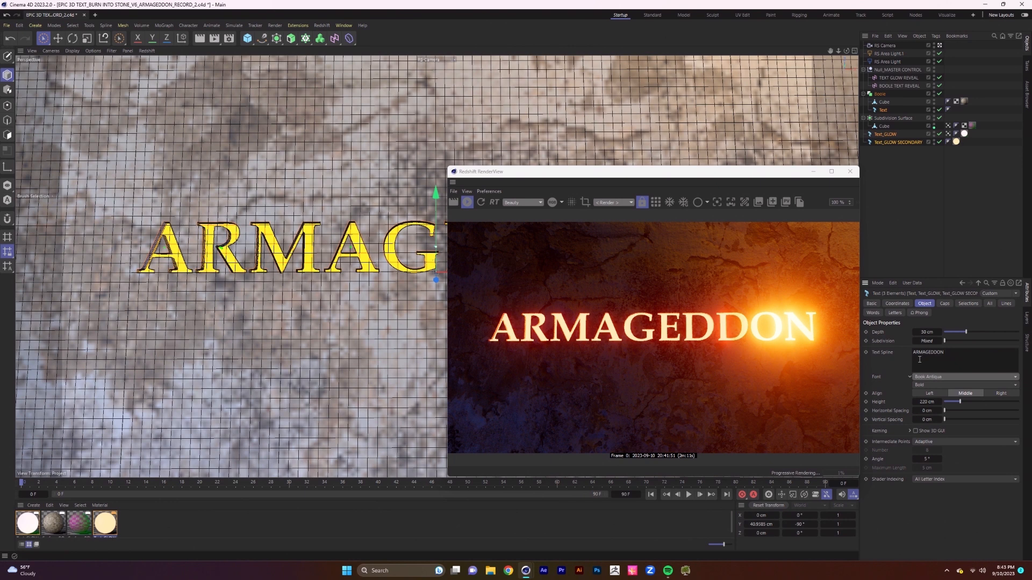
Deselect the text objects, stop the interactive Redshift render and close the RenderView window
click(894, 212)
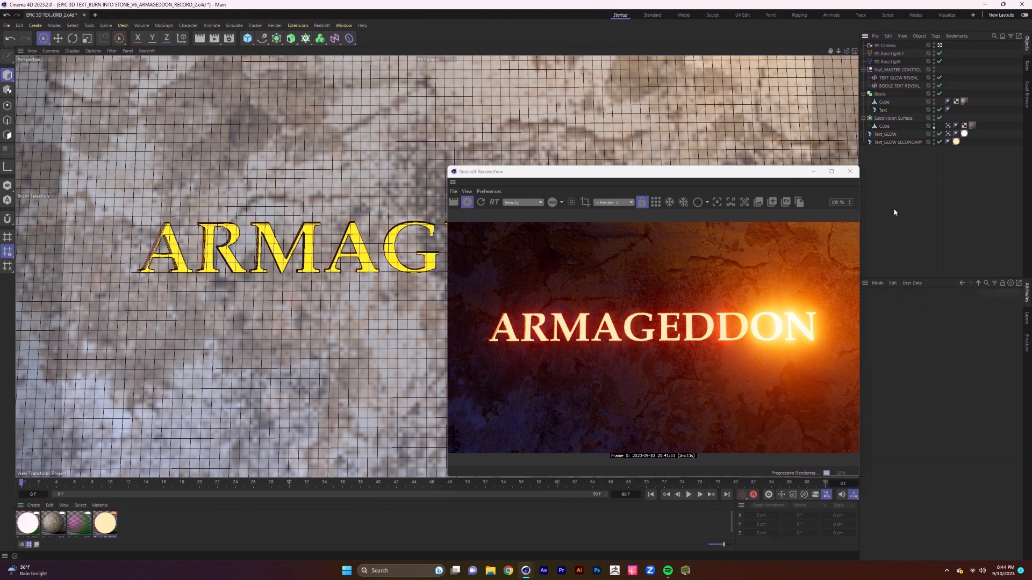
click(467, 202)
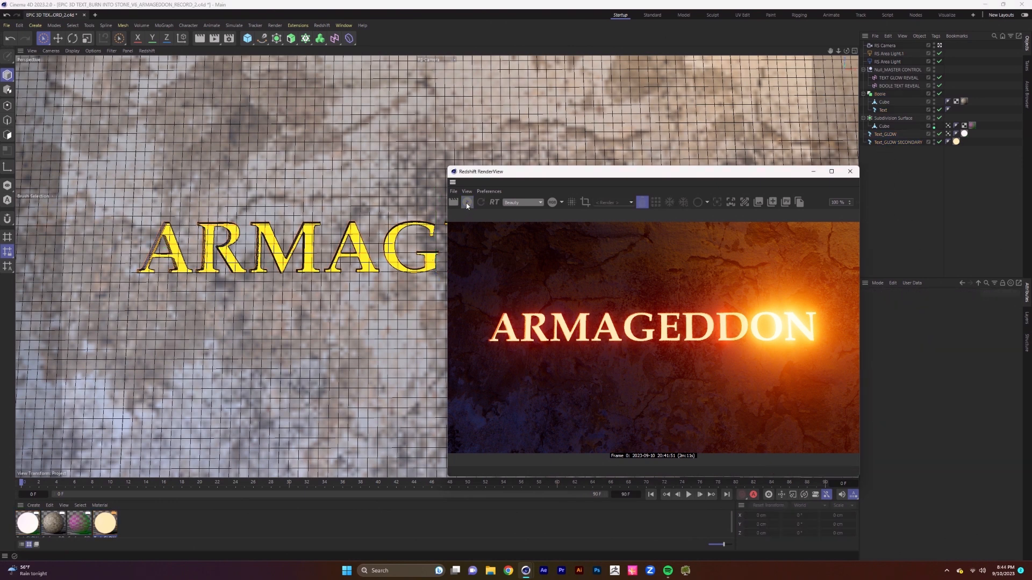
click(849, 172)
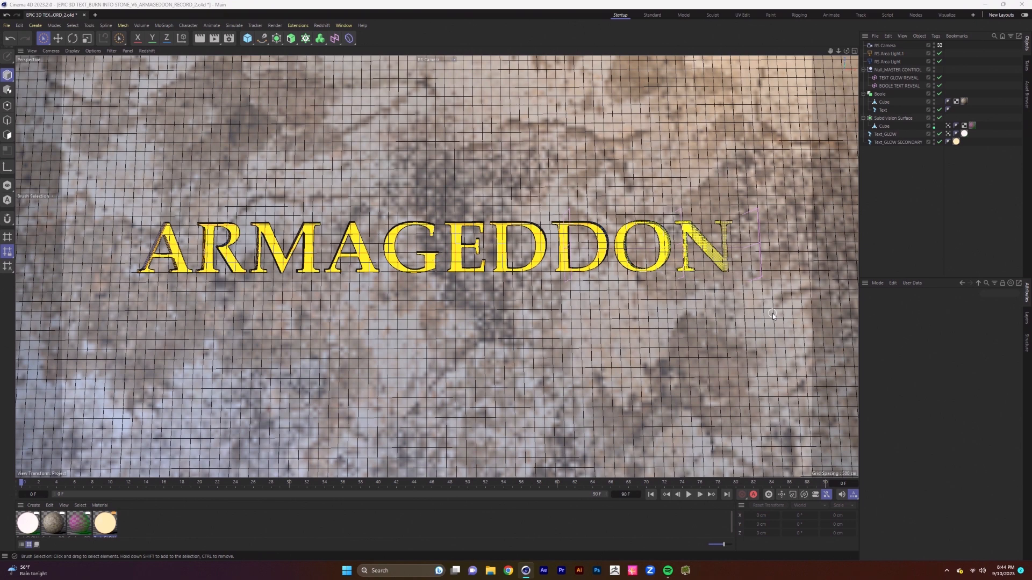
Duplicate the Boole's Text object to the end of the object hierarchy and rename the copy as Text_PARTICLES
click(883, 109)
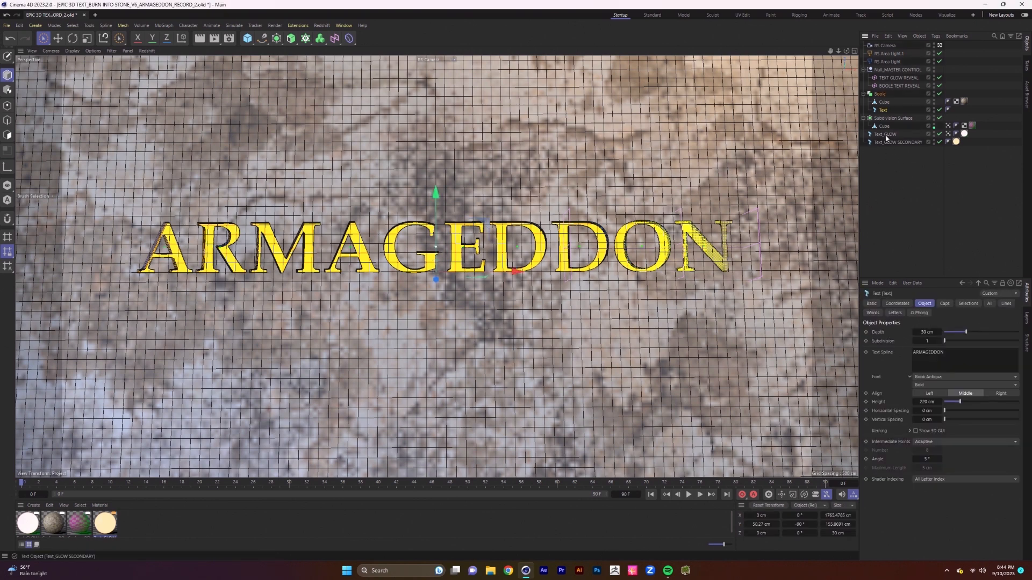
ctrl+drag(881, 111, 879, 153)
double_click(880, 151)
text(PAR)
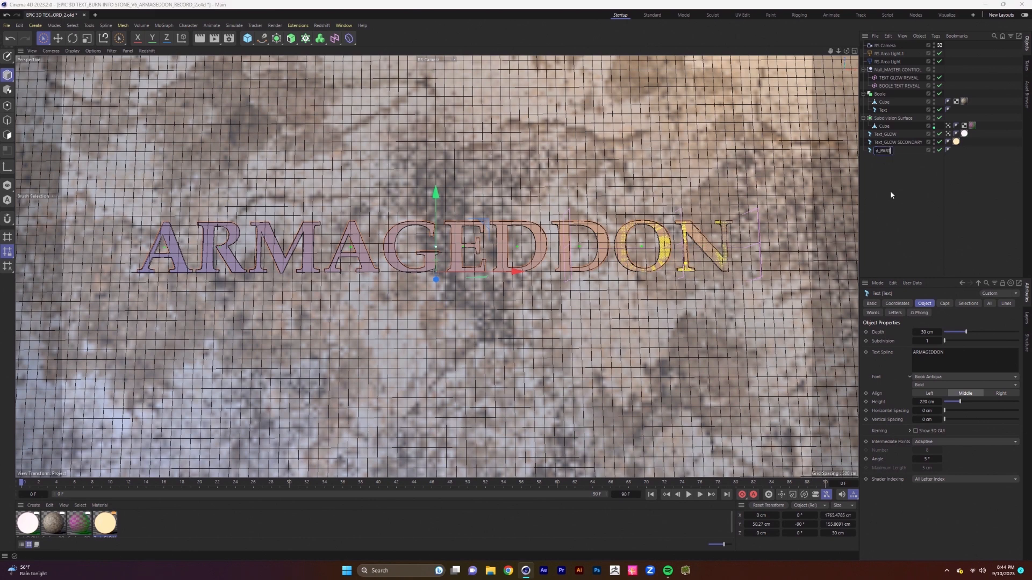
text(TICLES)
key(Return)
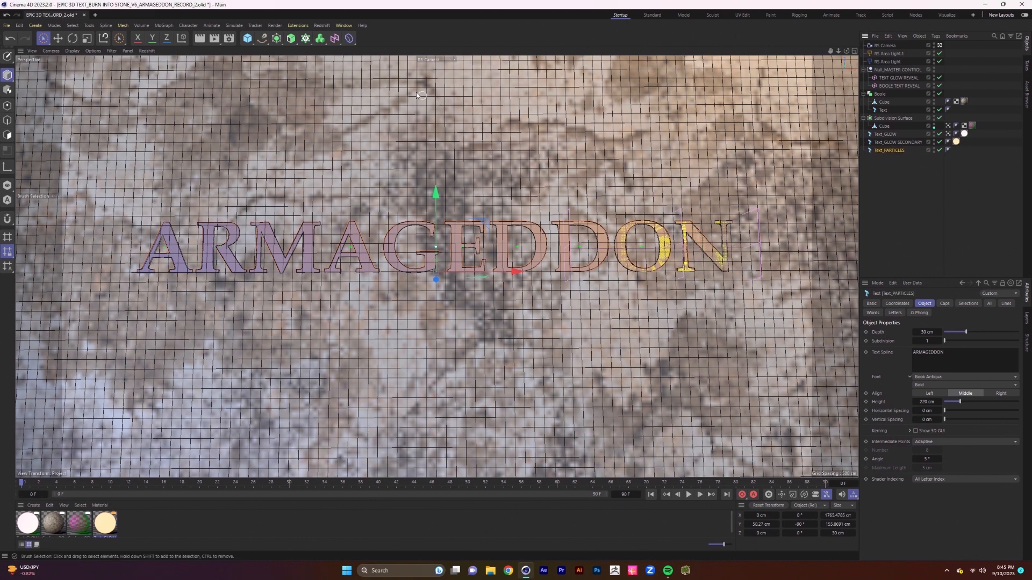
Add a Matrix object, place it below Text_PARTICLES in the hierarchy, and set its mode to Object
click(306, 38)
click(393, 51)
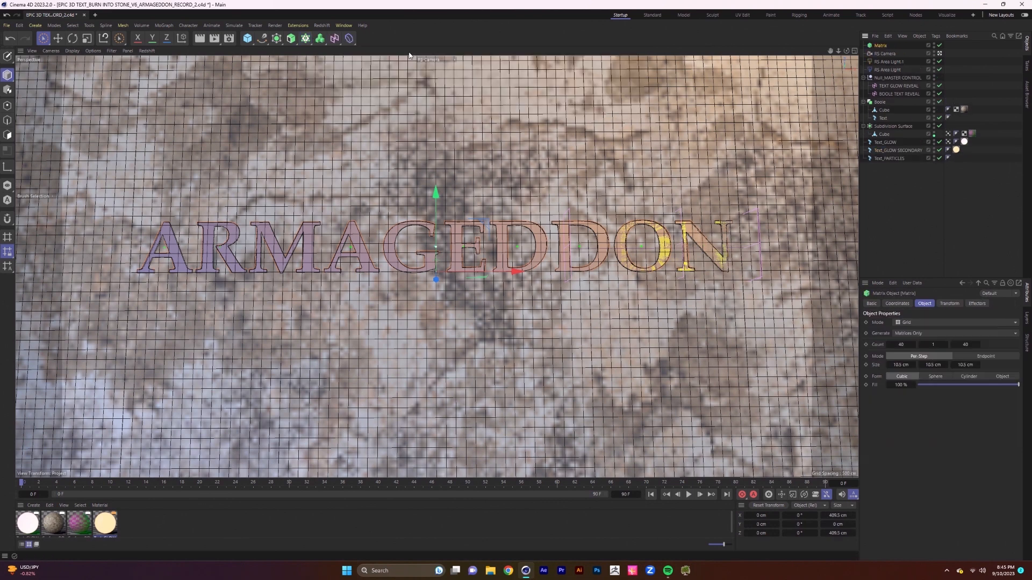
drag(881, 45, 898, 164)
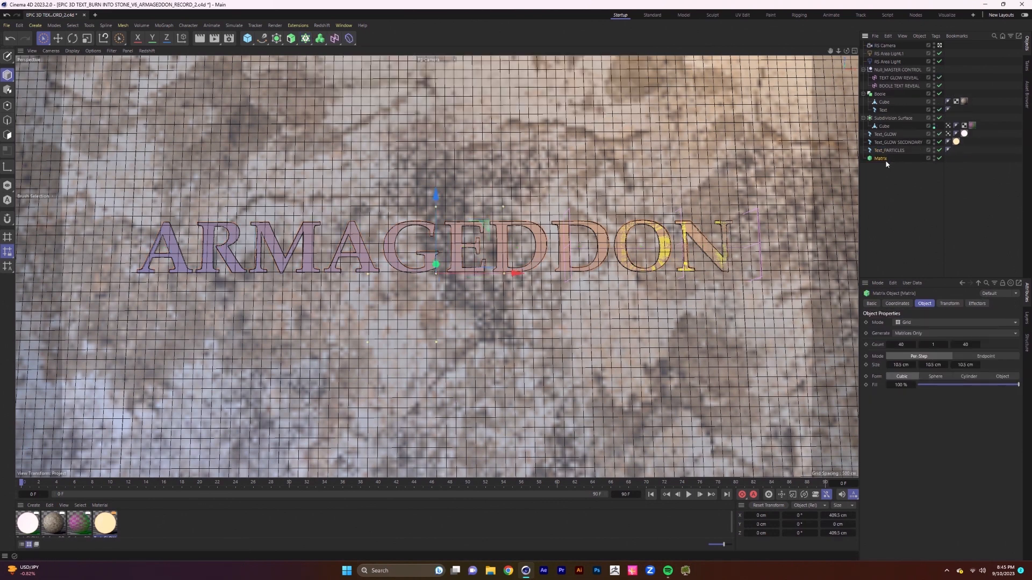
click(911, 322)
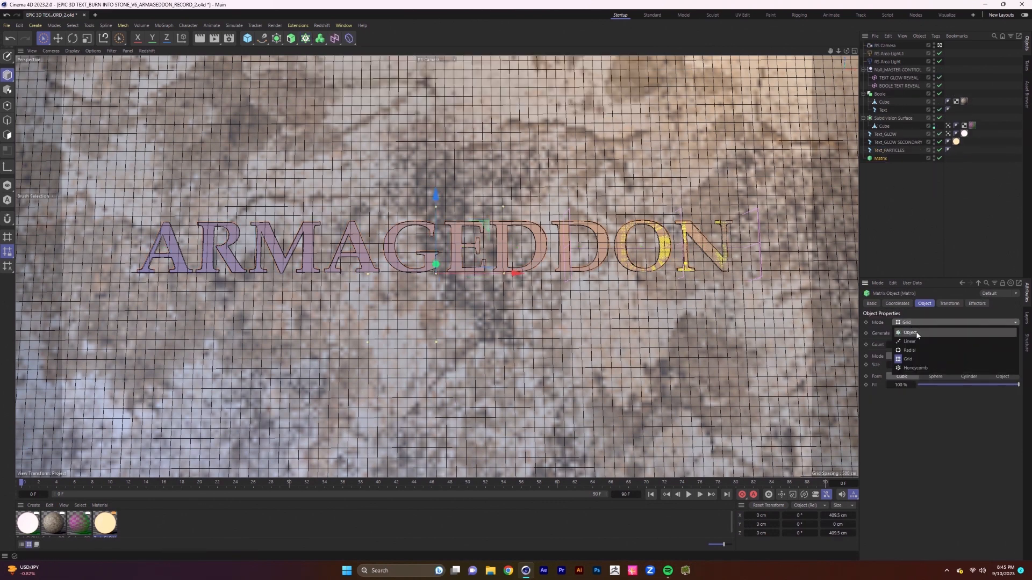
click(913, 333)
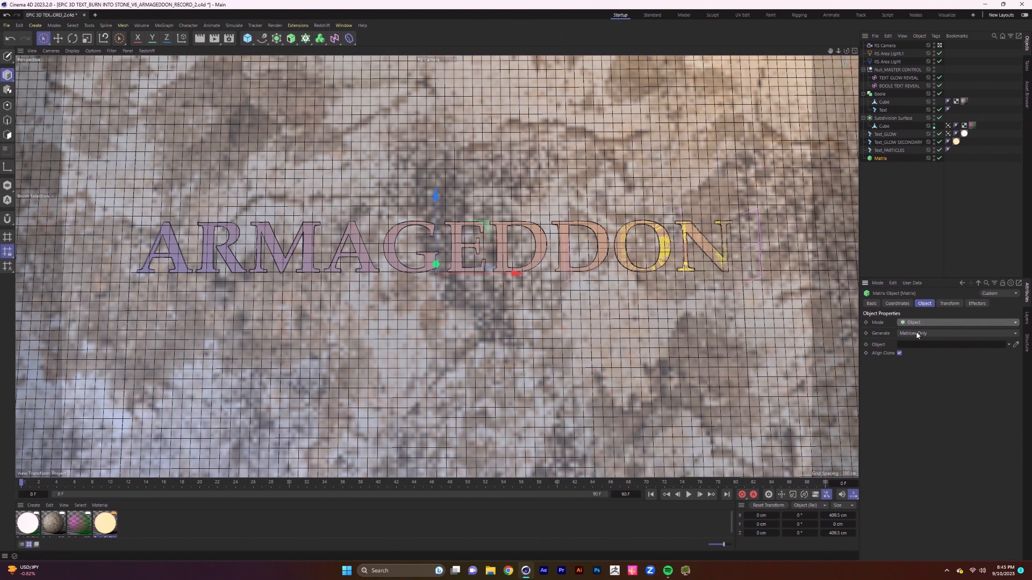
Add a Connect object above the Matrix in the hierarchy and make Text_PARTICLES its child
click(890, 150)
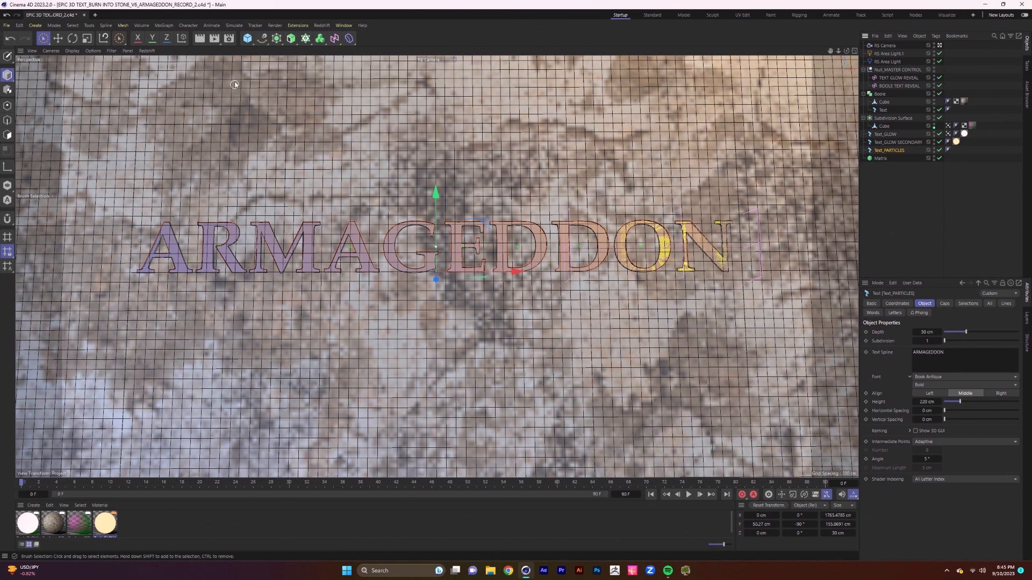
click(278, 43)
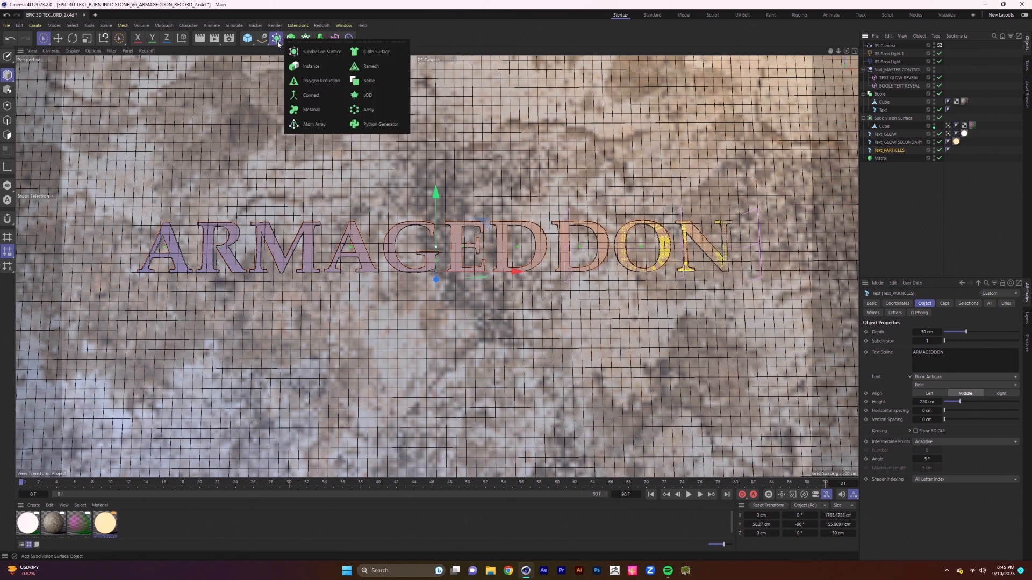
click(311, 95)
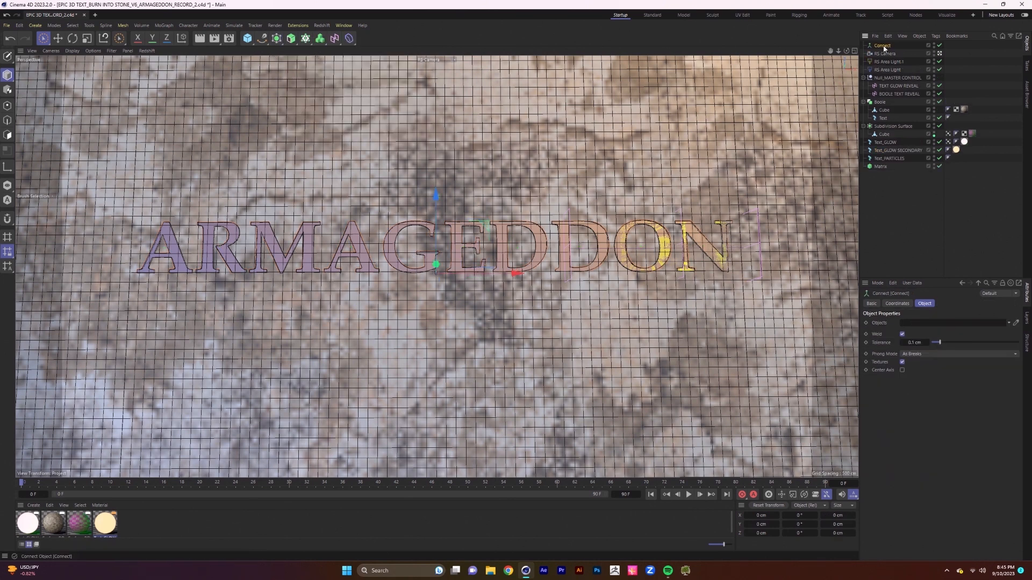
drag(895, 168, 886, 161)
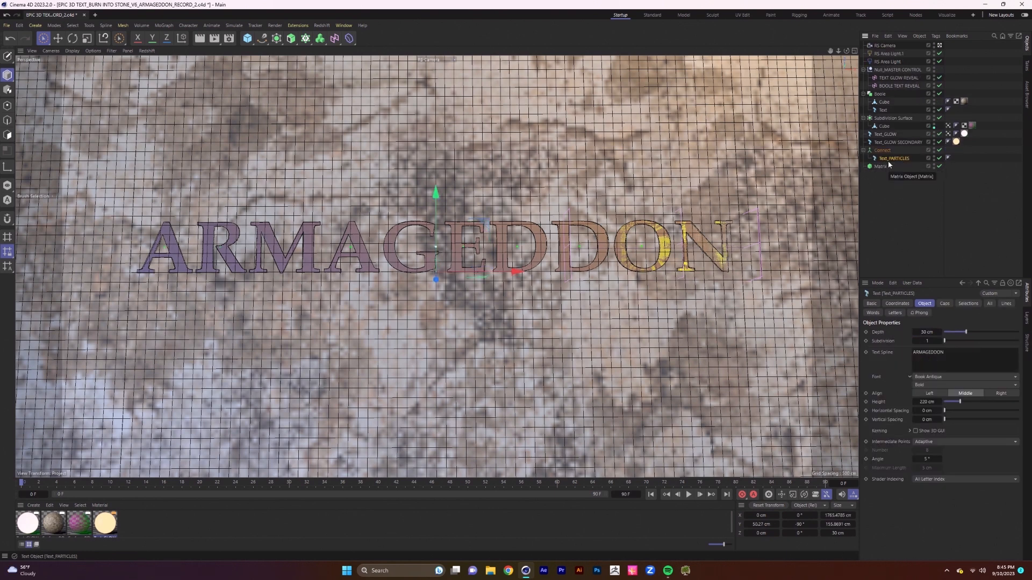
Assign the Connect object as the Matrix's distribution object and set the Matrix count to 500
click(880, 167)
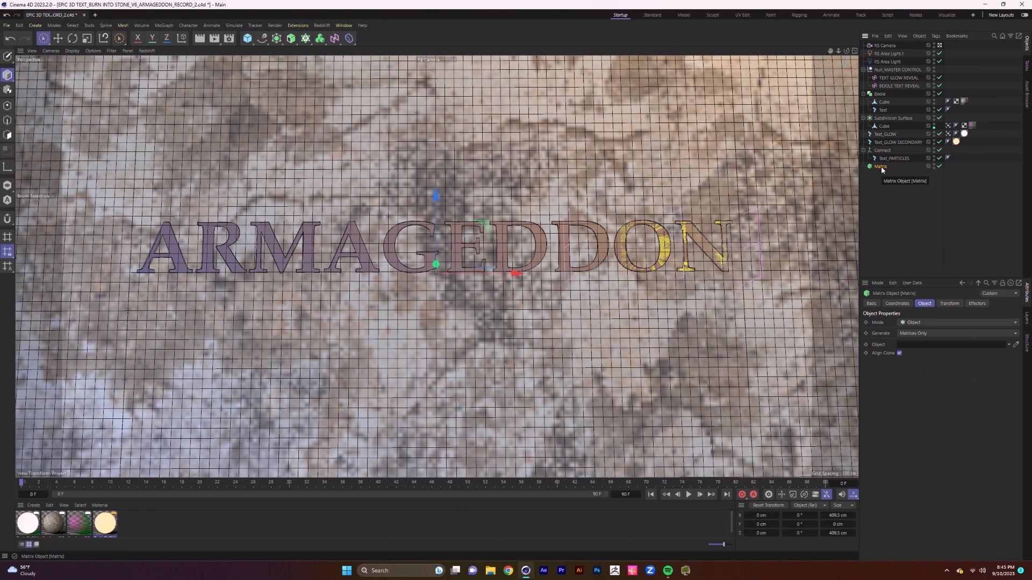
drag(882, 151, 908, 347)
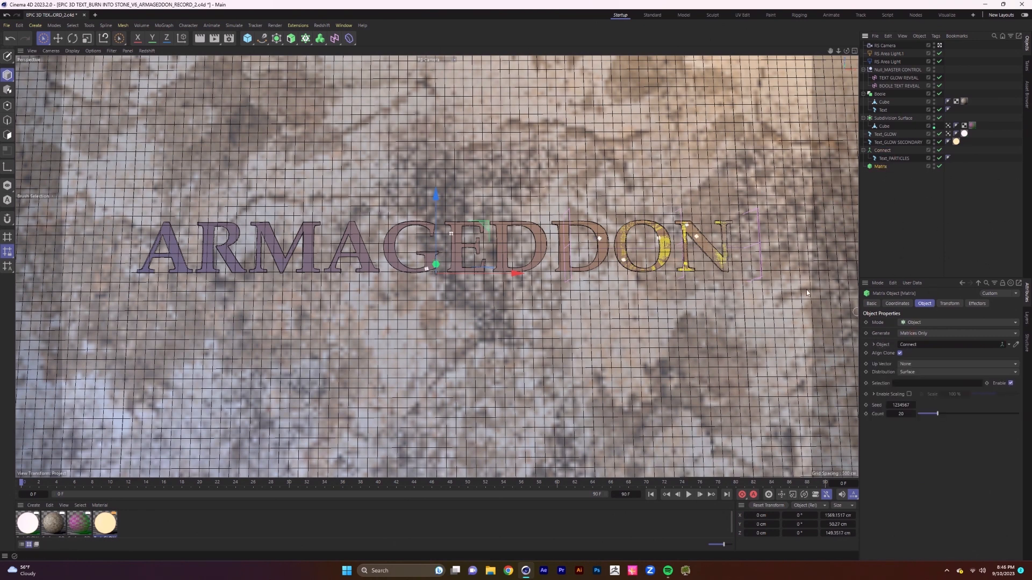
double_click(901, 413)
text(500)
key(Return)
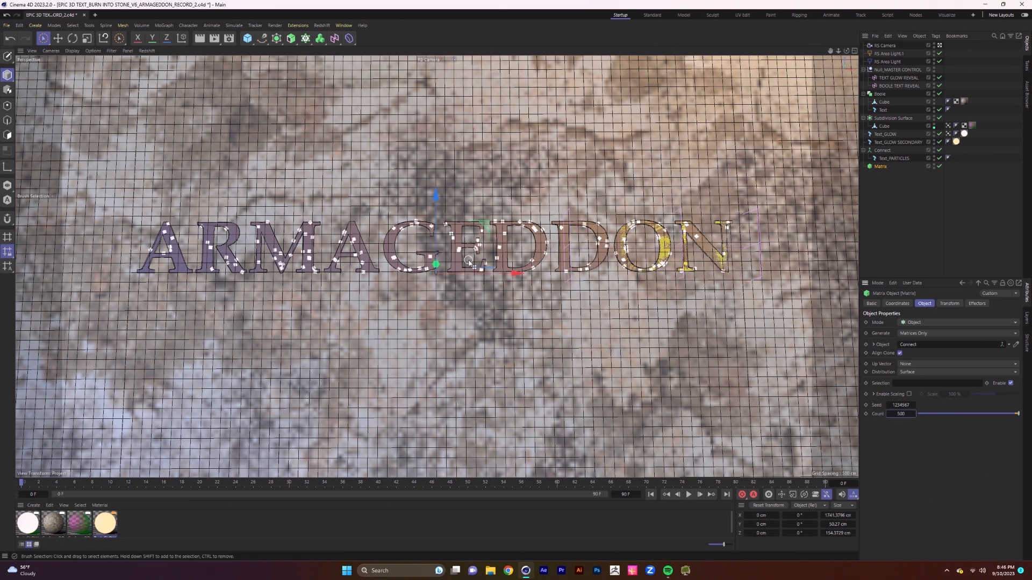
scroll(463, 244, up, 5)
alt+drag(462, 244, 441, 207)
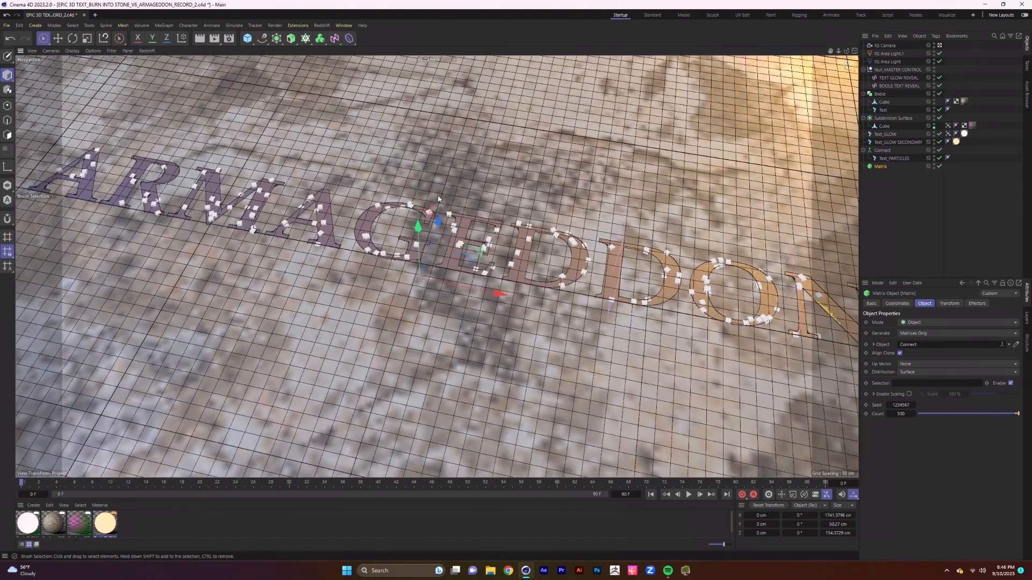
Set the Matrix count to 100000 so the points densely cover the ARMAGEDDON text
double_click(902, 414)
text(100000)
key(Return)
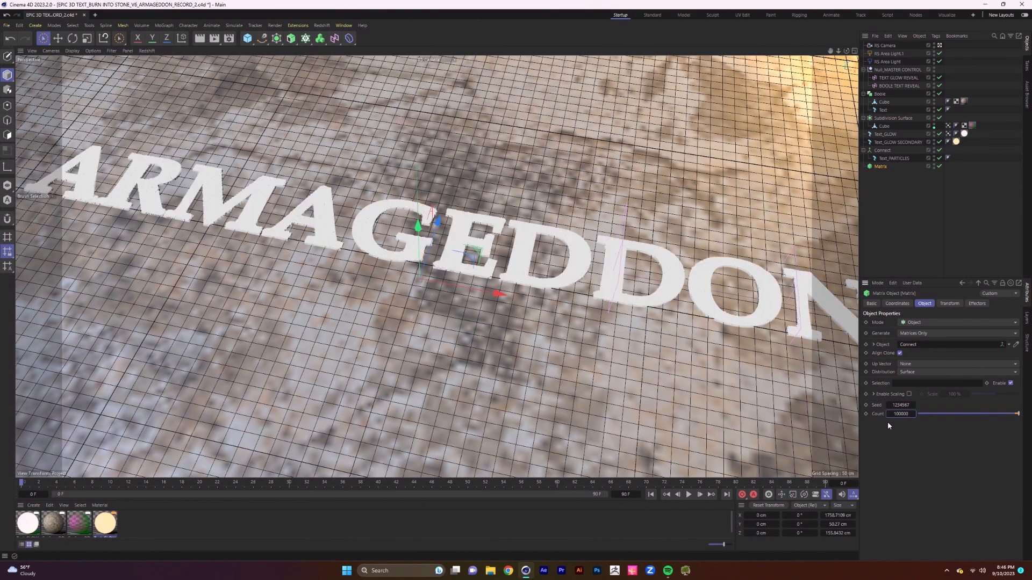
alt+drag(513, 287, 520, 265)
click(570, 291)
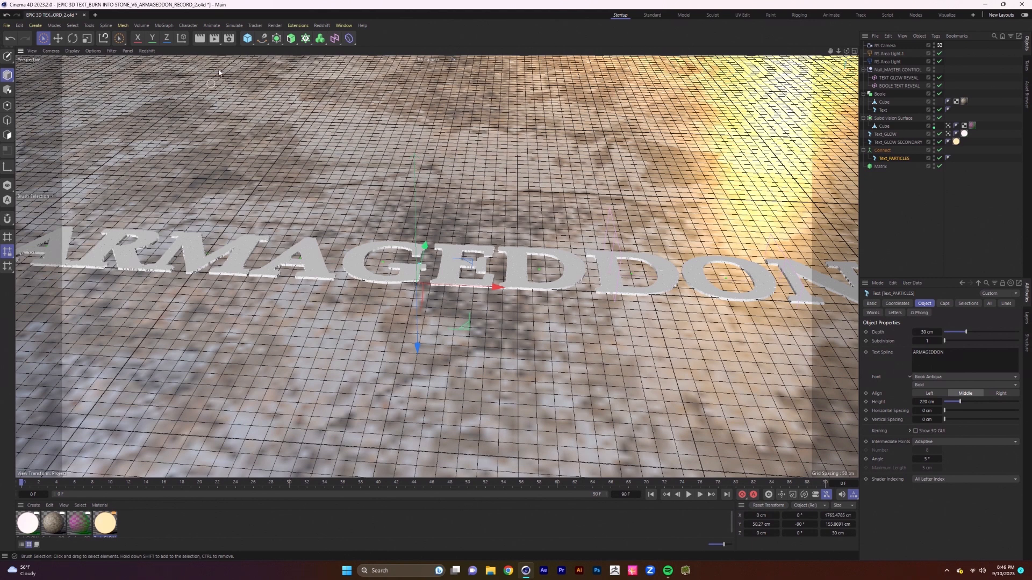
Add a Sphere and raise it above the middle of the text to a height of about 260 cm
click(247, 38)
click(395, 69)
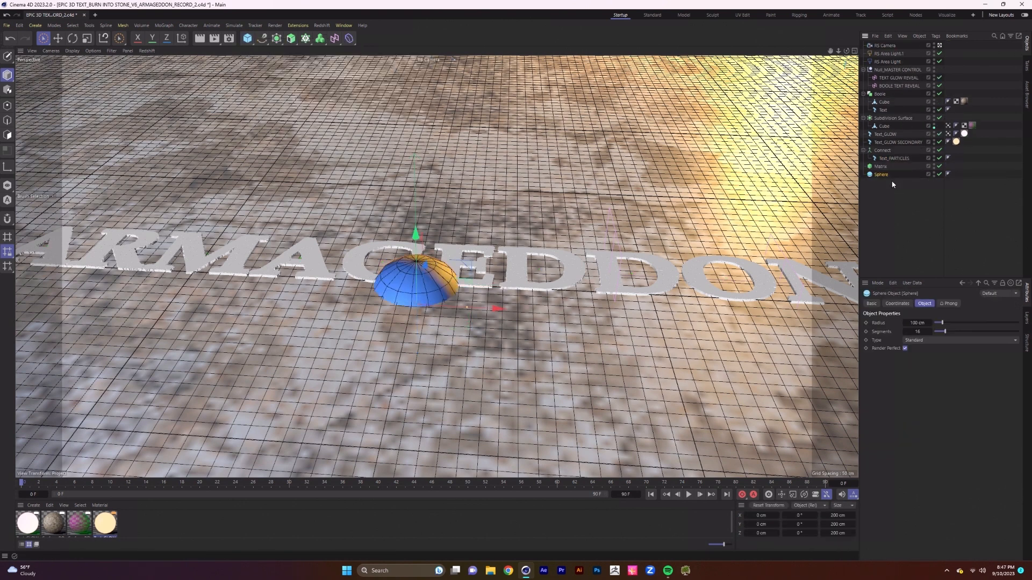
drag(415, 236, 567, 214)
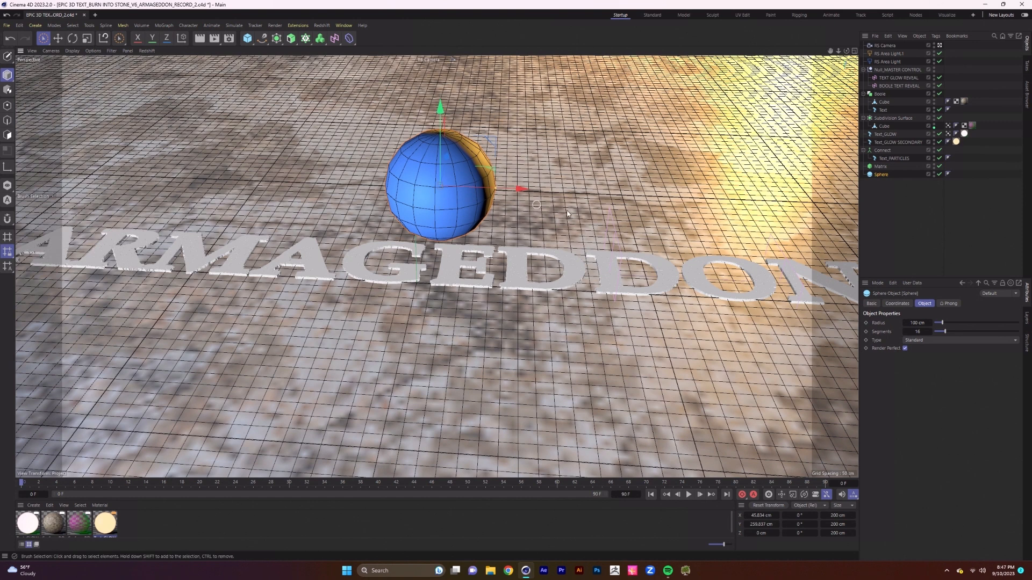
Duplicate the Matrix below the Sphere in the hierarchy and assign the Sphere as the copy's distribution object
click(880, 167)
ctrl+drag(881, 170, 882, 182)
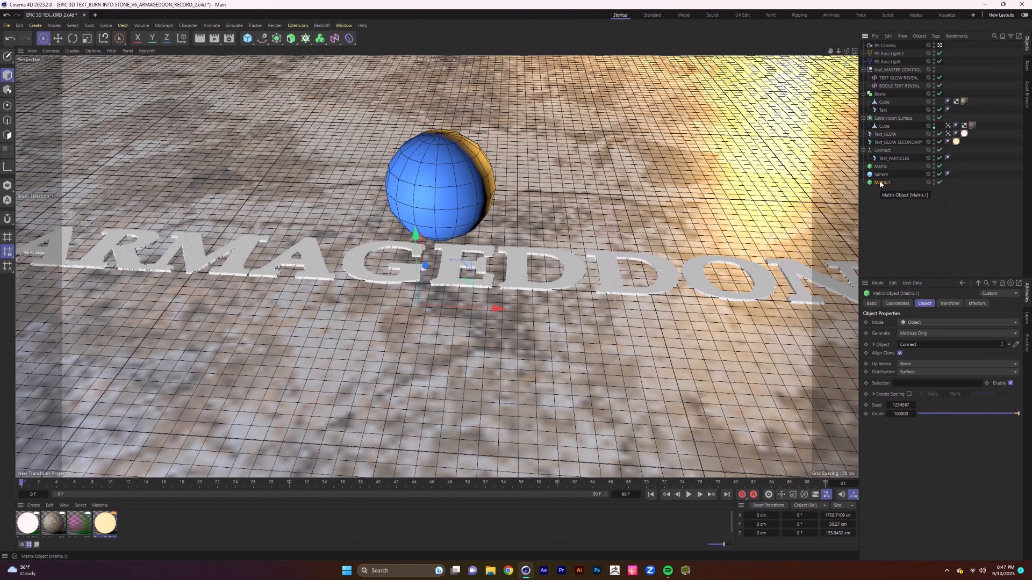
drag(881, 174, 918, 344)
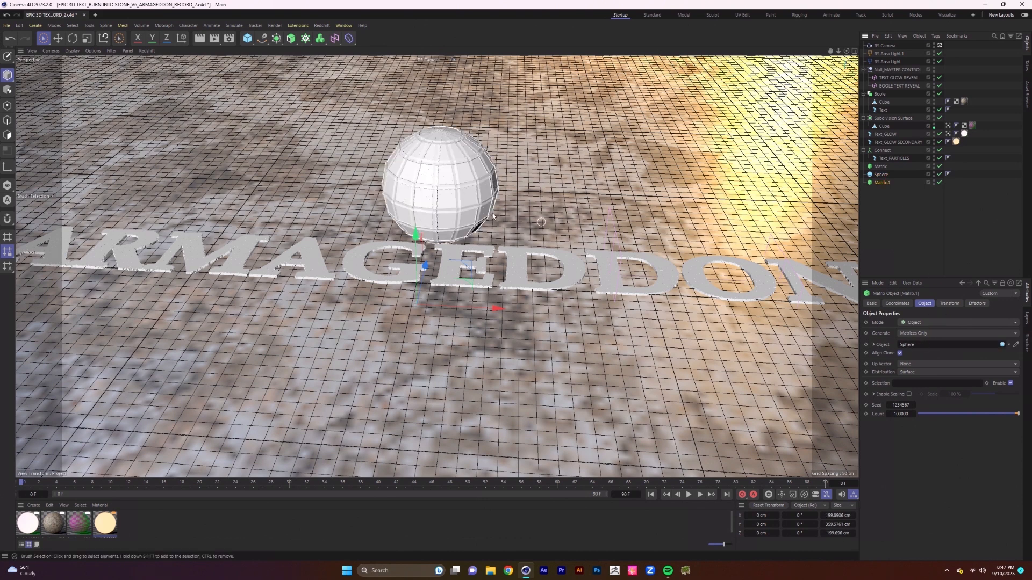
Move the Sphere along the X axis until it sits above the letter O of the text
click(880, 174)
drag(518, 189, 785, 191)
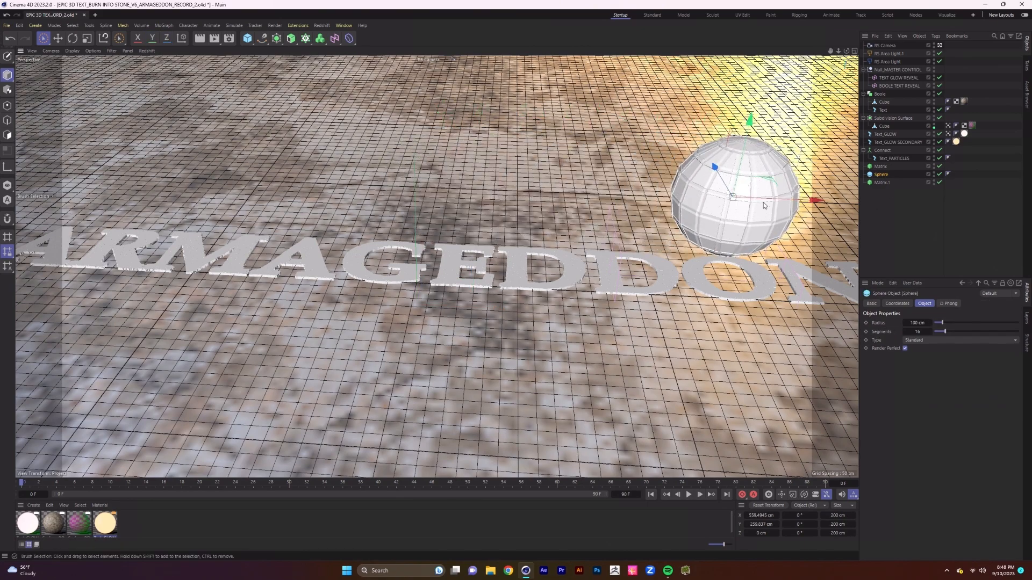
Move the sphere beside the final N of the ARMAGEDDON text, at about X 936 cm and Z -141 cm
scroll(607, 253, down, 10)
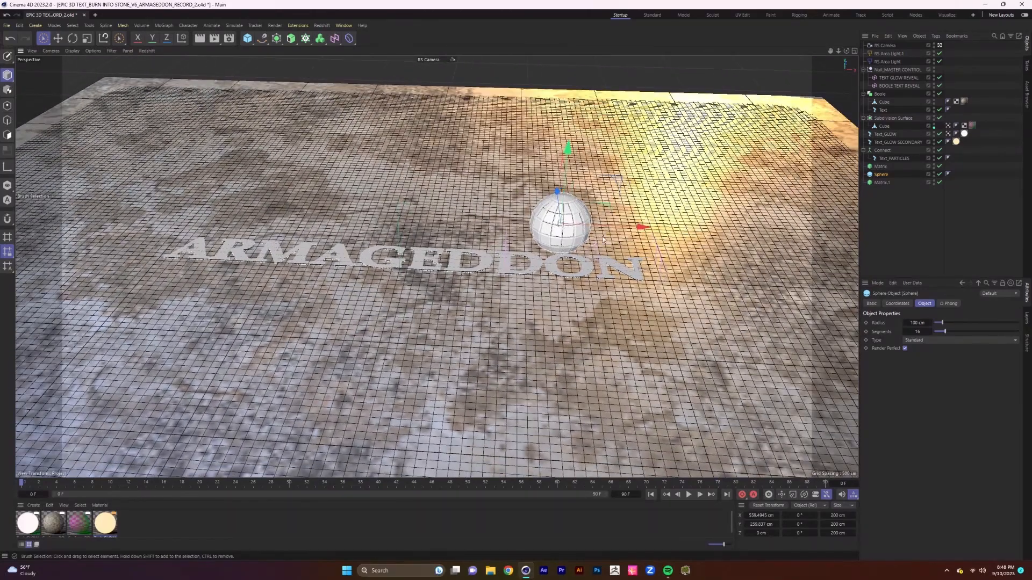
drag(621, 230, 732, 231)
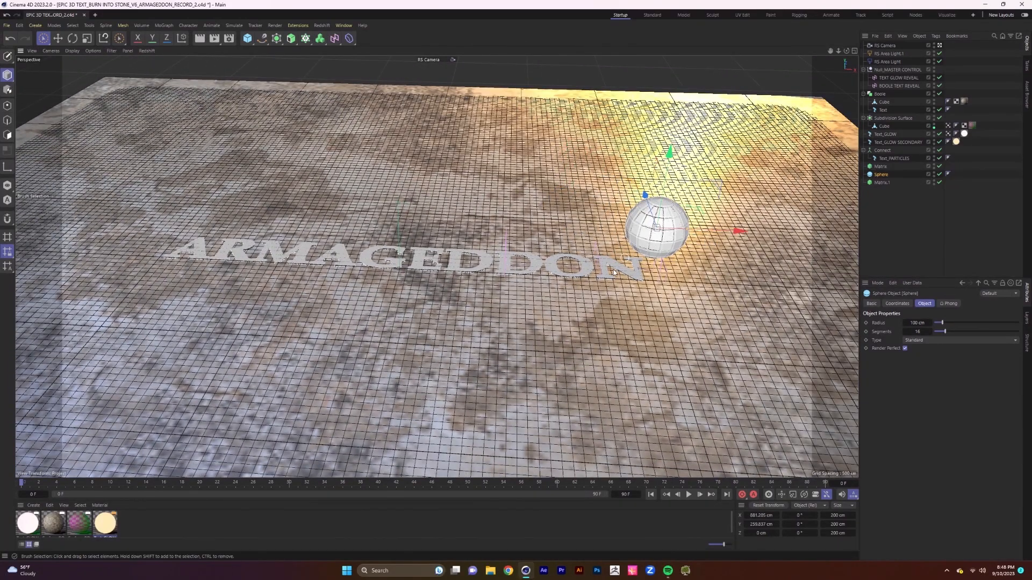
scroll(614, 295, up, 5)
drag(661, 203, 750, 325)
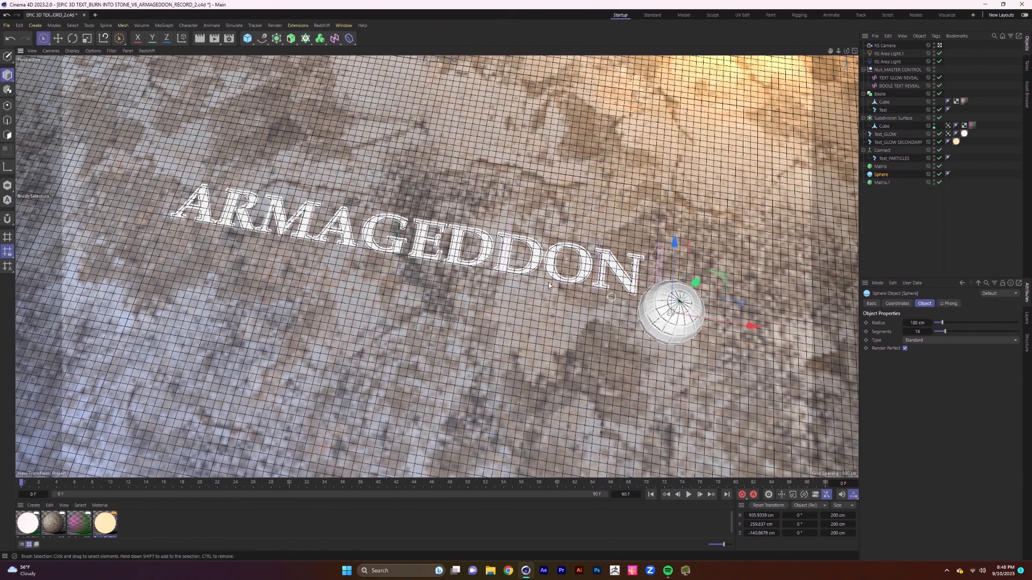
alt+drag(490, 252, 496, 238)
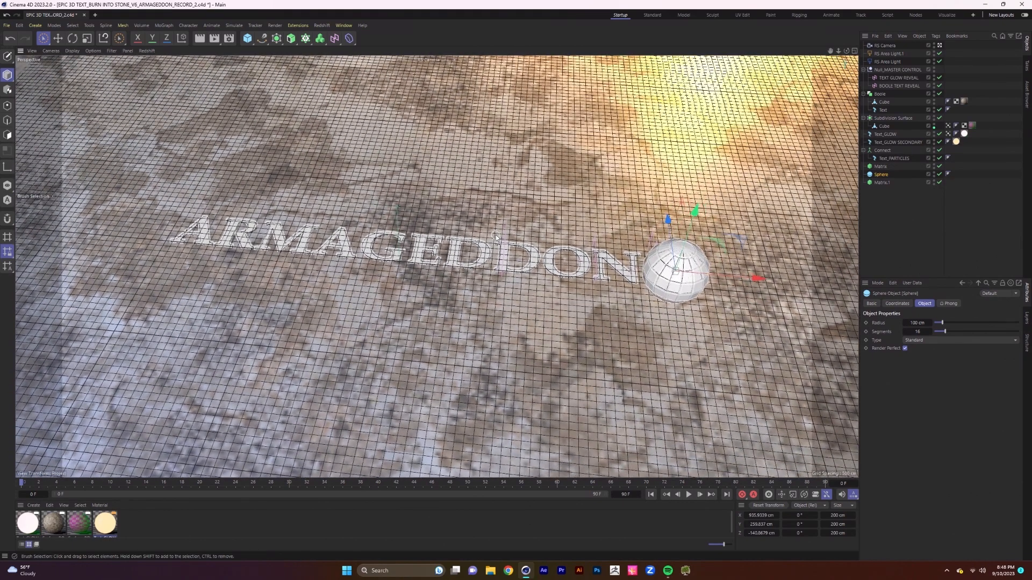
Add an Inheritance effector and place it at the end of the object hierarchy, below the second Matrix
click(165, 26)
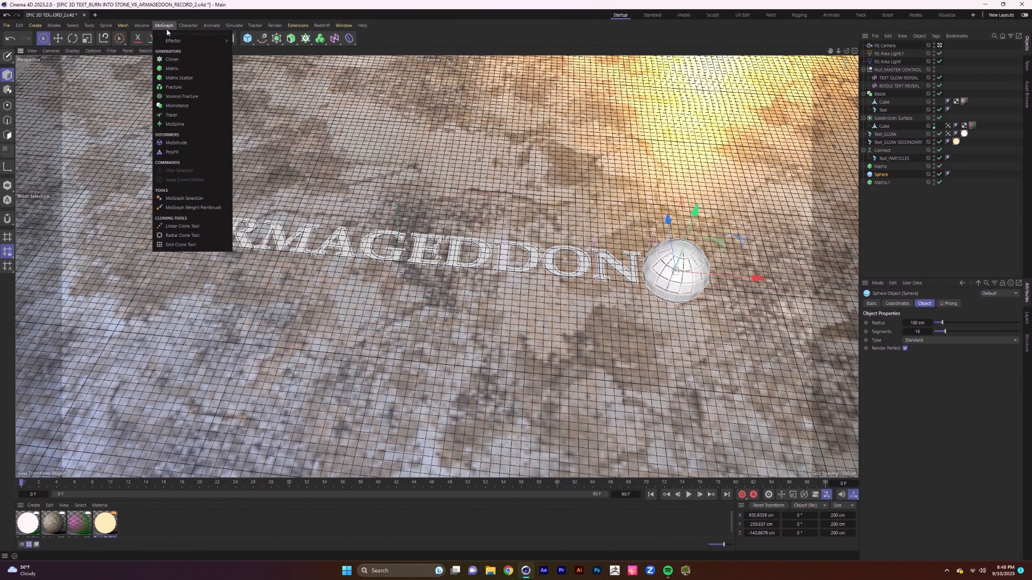
mouse_move(215, 40)
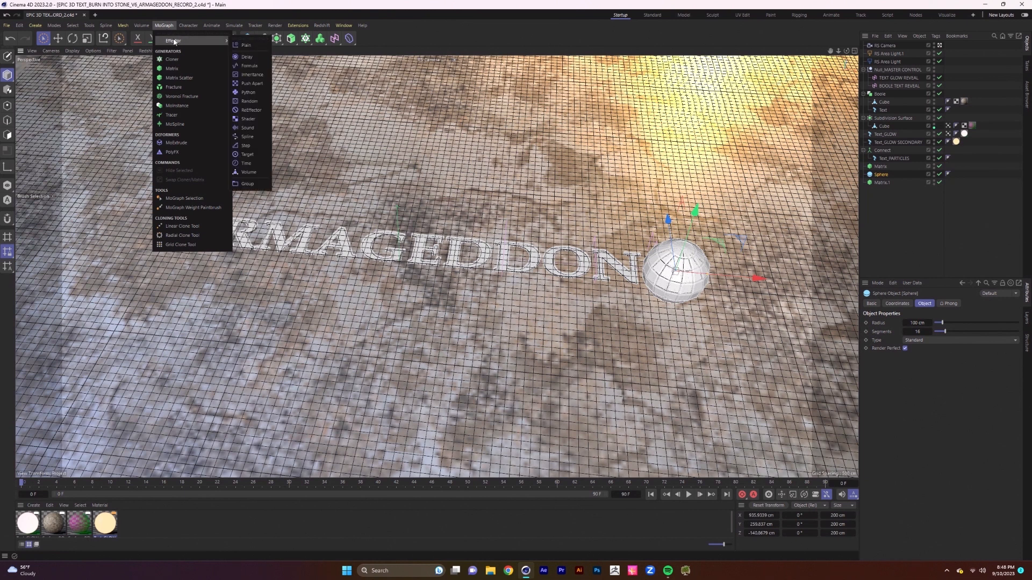
click(249, 78)
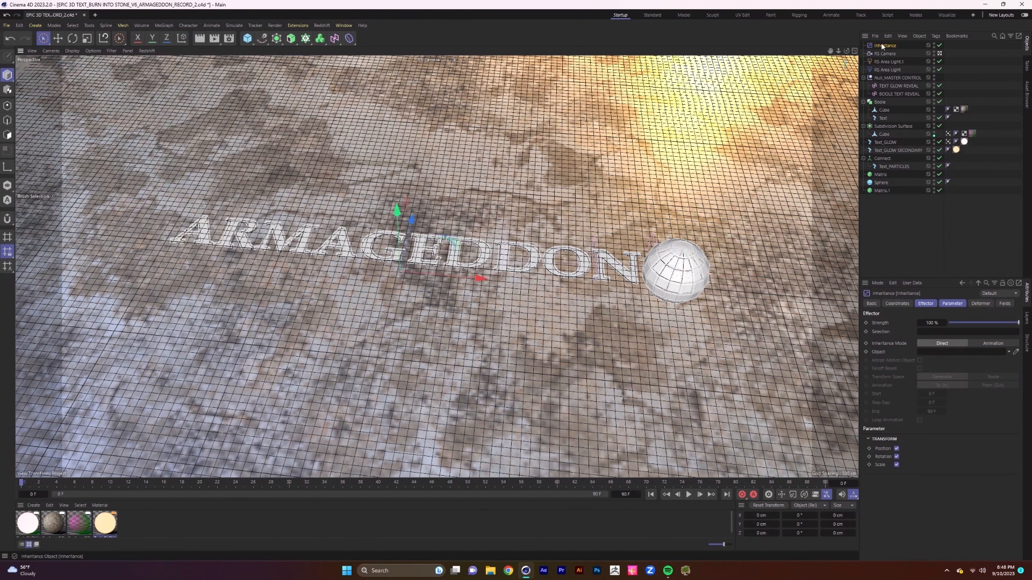
drag(885, 48, 895, 201)
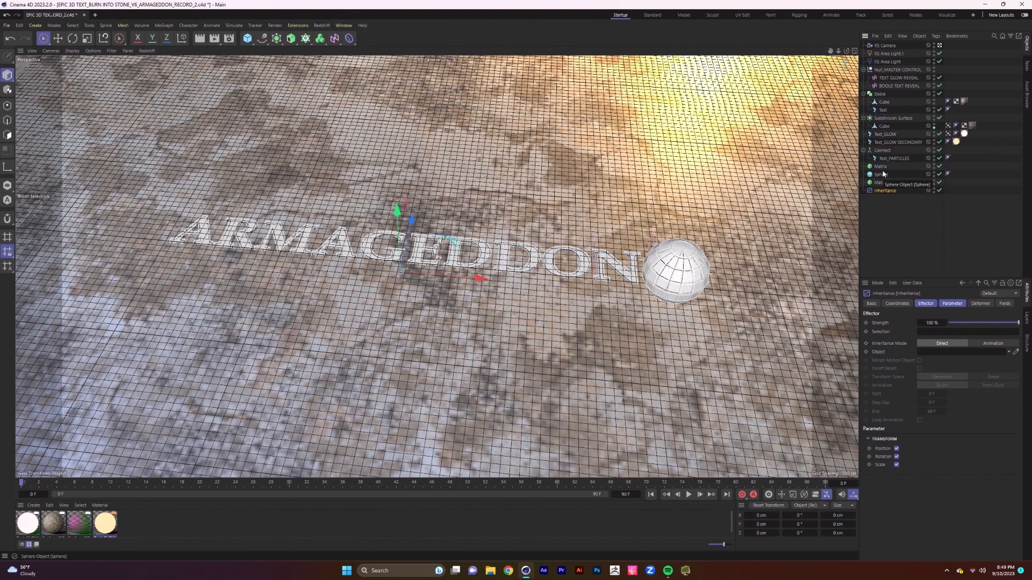
Rename the first Matrix object as Matrix_SOURCE and the second one as Matrix_DESTINATION
click(888, 168)
double_click(888, 168)
text(_SOURCE)
key(Return)
double_click(889, 183)
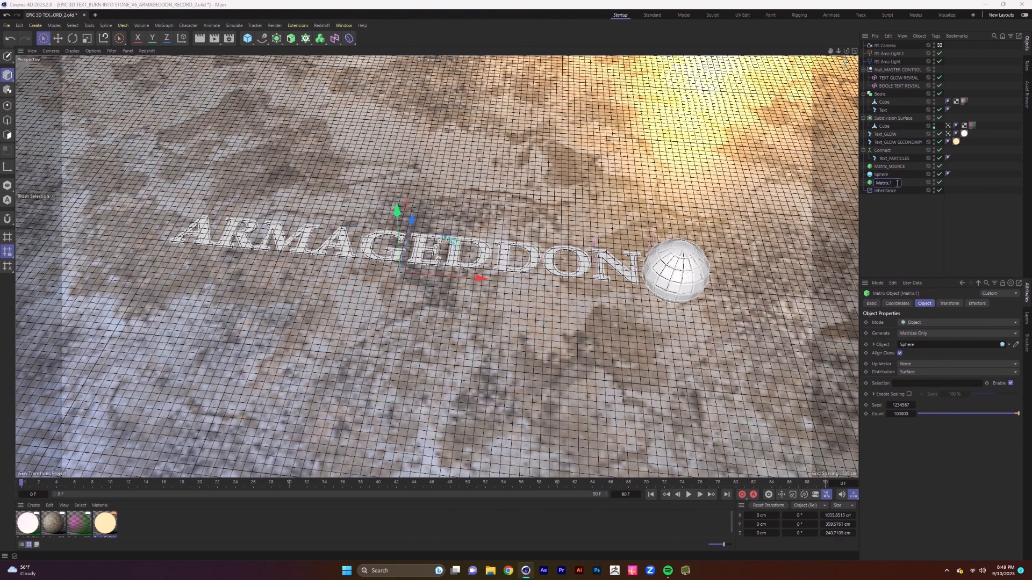
text(_DESTINATION)
click(877, 214)
Assign Matrix_DESTINATION as the Inheritance effector's object and enable Morph Motion Object
click(885, 191)
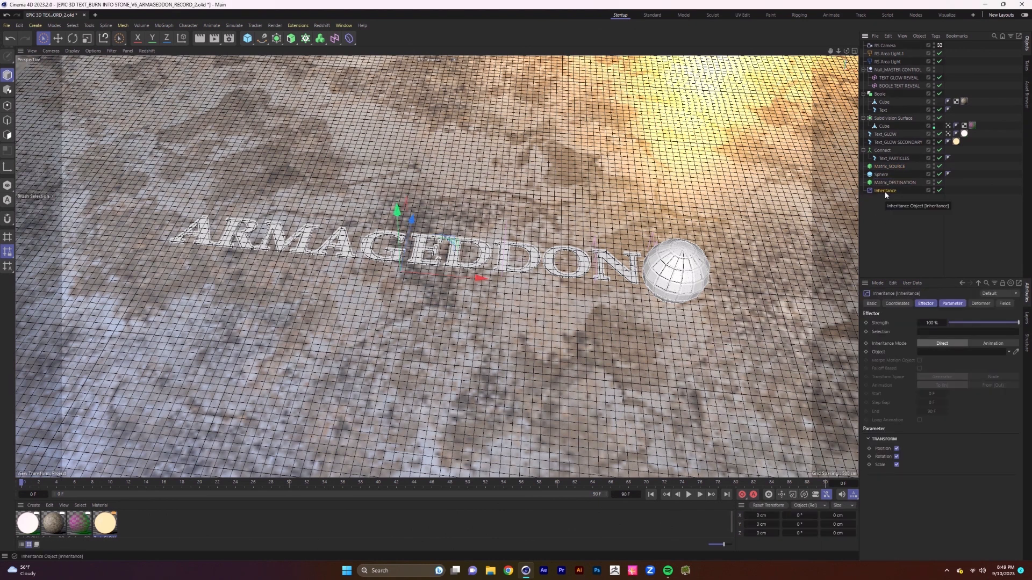
drag(896, 186, 947, 352)
click(918, 361)
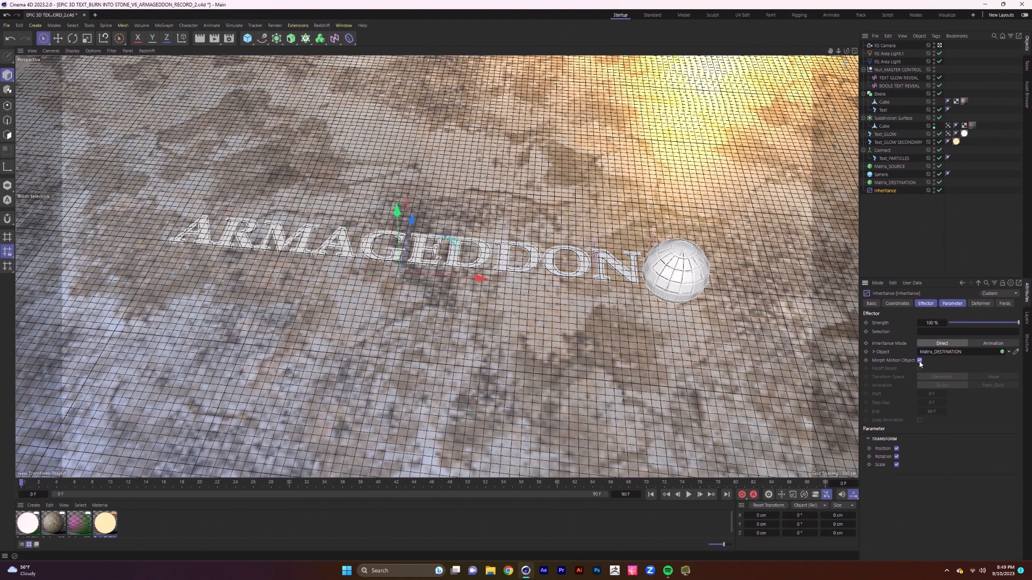
Add the Inheritance effector to the effectors list of Matrix_SOURCE
click(895, 183)
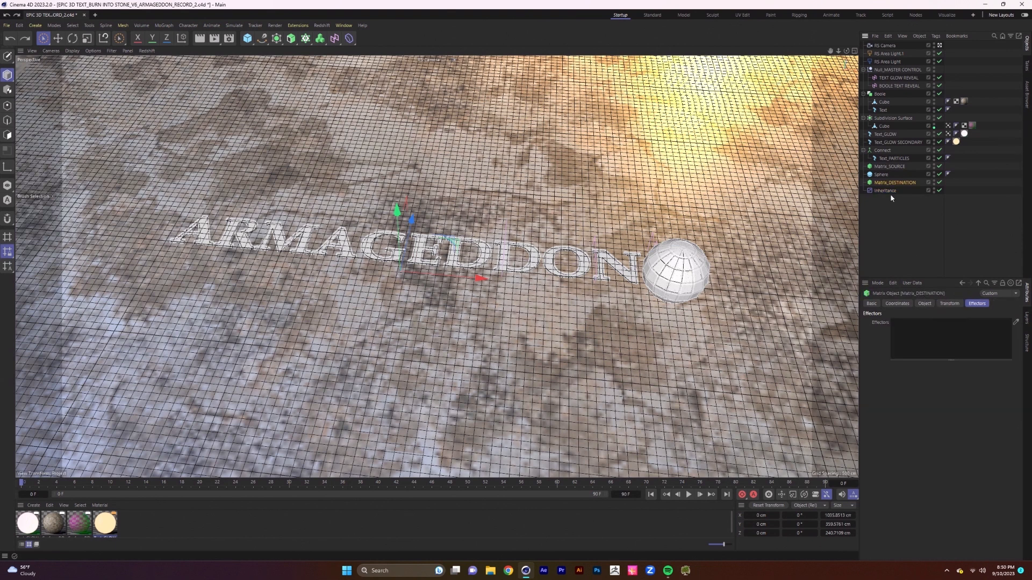
click(889, 167)
drag(885, 191, 914, 335)
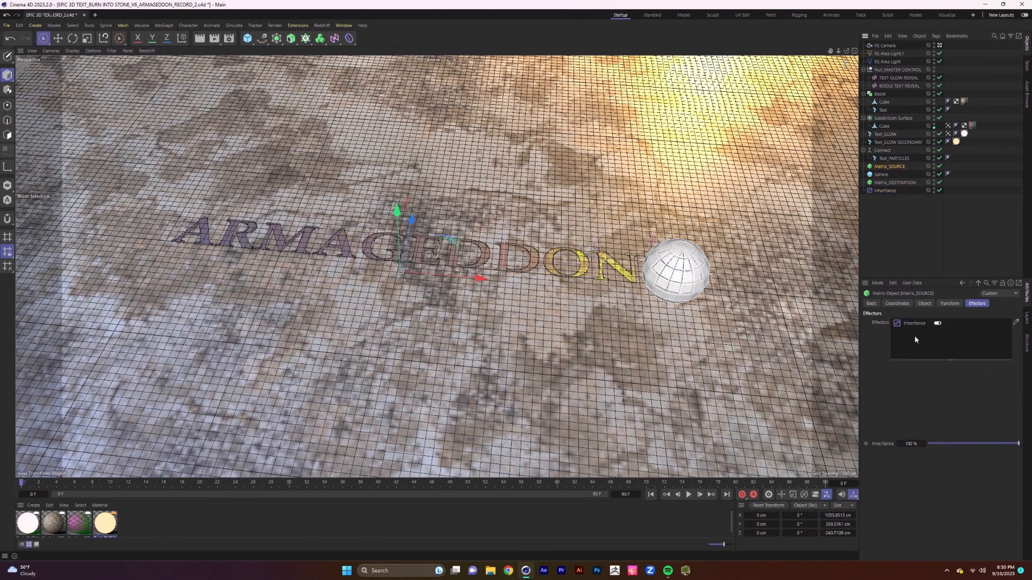
Lower the Inheritance effector's strength to 0% to test the morph
click(889, 191)
click(924, 304)
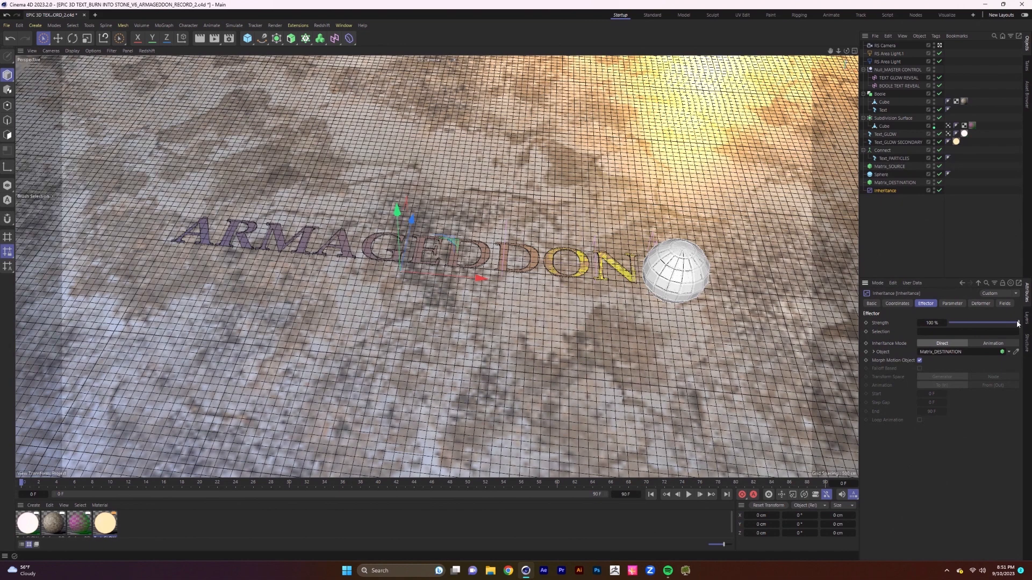
drag(1017, 323, 945, 324)
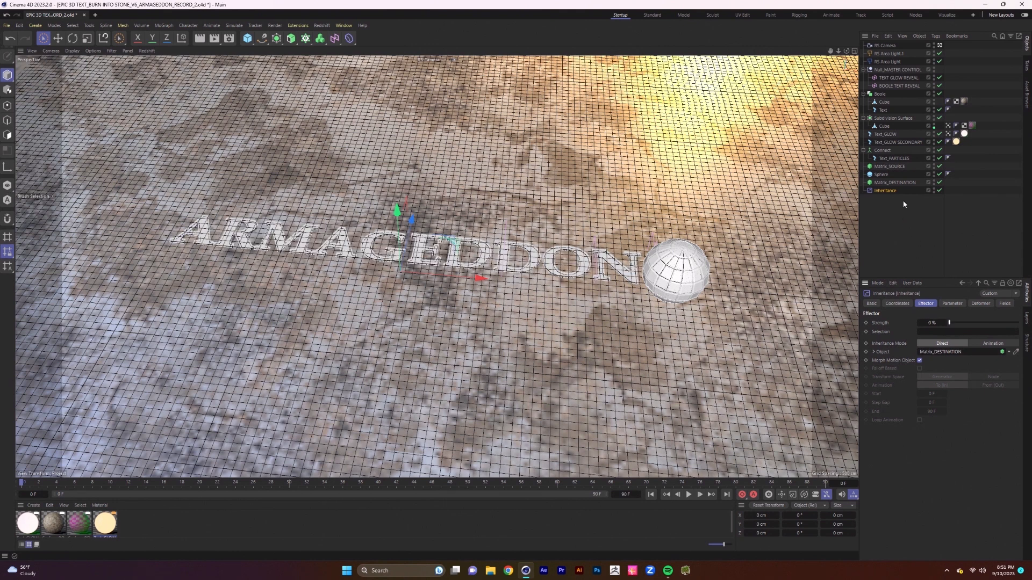
Hide Matrix_DESTINATION in the viewport and in renders, and set the Inheritance strength to 100%
click(933, 185)
click(934, 183)
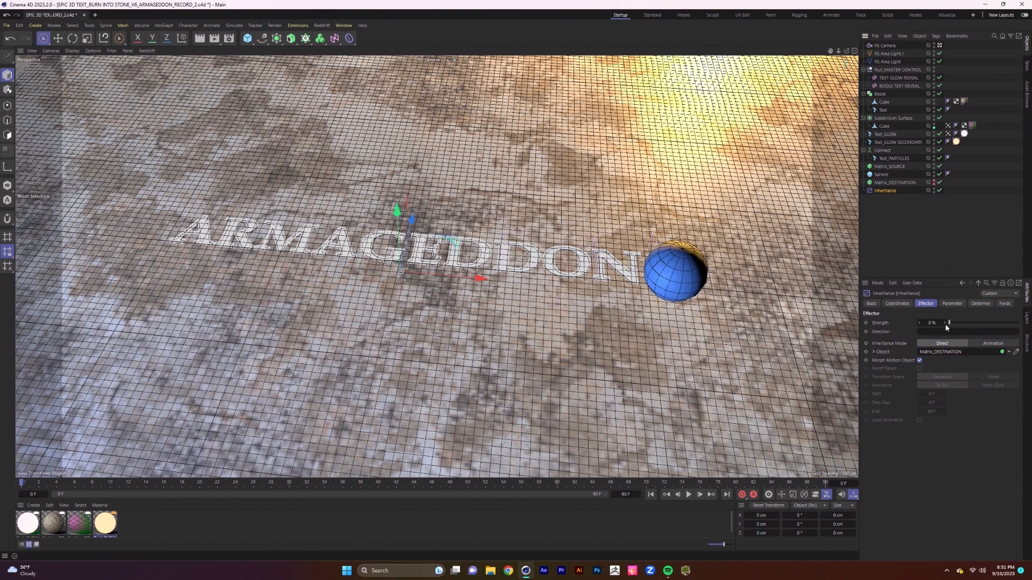
drag(946, 323, 1024, 321)
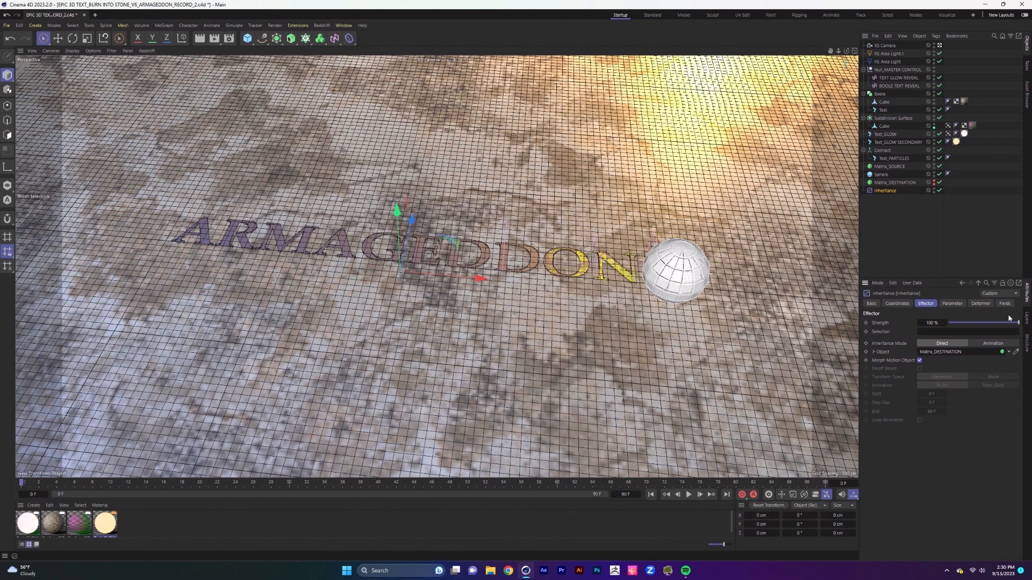
Add a Linear Field to the Inheritance effector, test it along the text, and set its direction to -X
click(1005, 304)
click(878, 383)
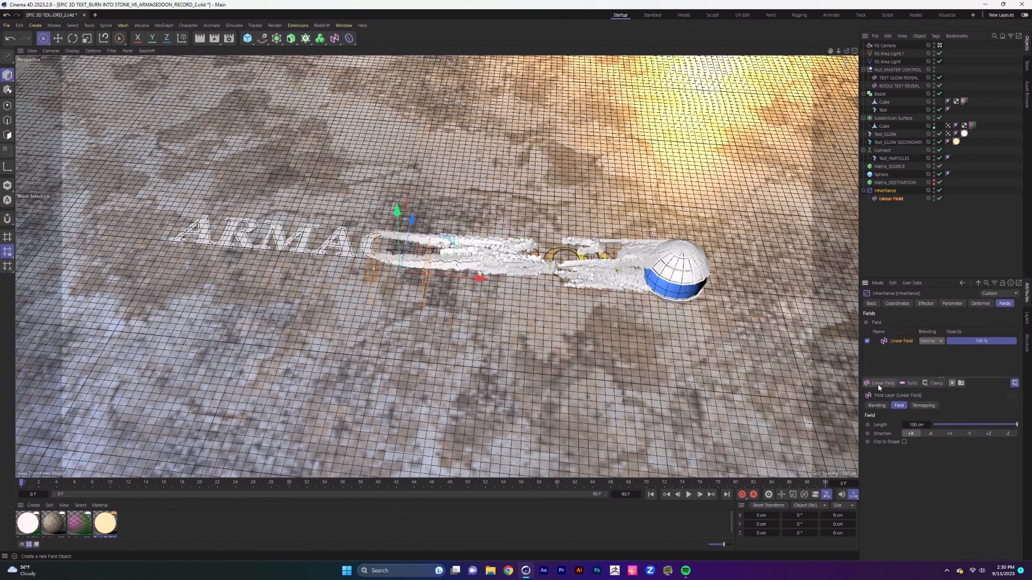
mouse_move(476, 282)
mouse_down()
mouse_move(302, 264)
mouse_move(495, 279)
mouse_up()
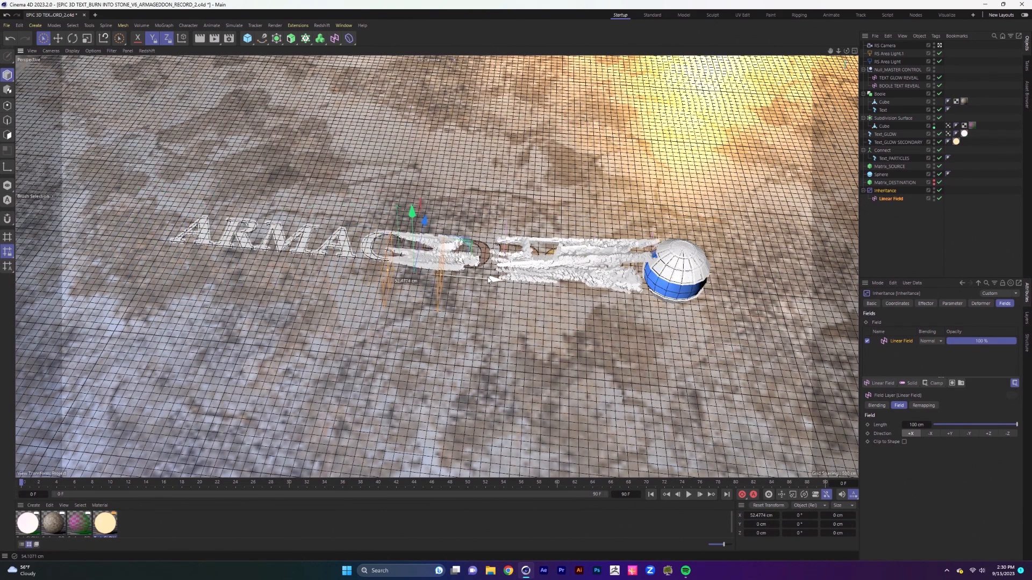
mouse_move(494, 280)
mouse_down()
mouse_move(229, 261)
mouse_move(473, 283)
mouse_up()
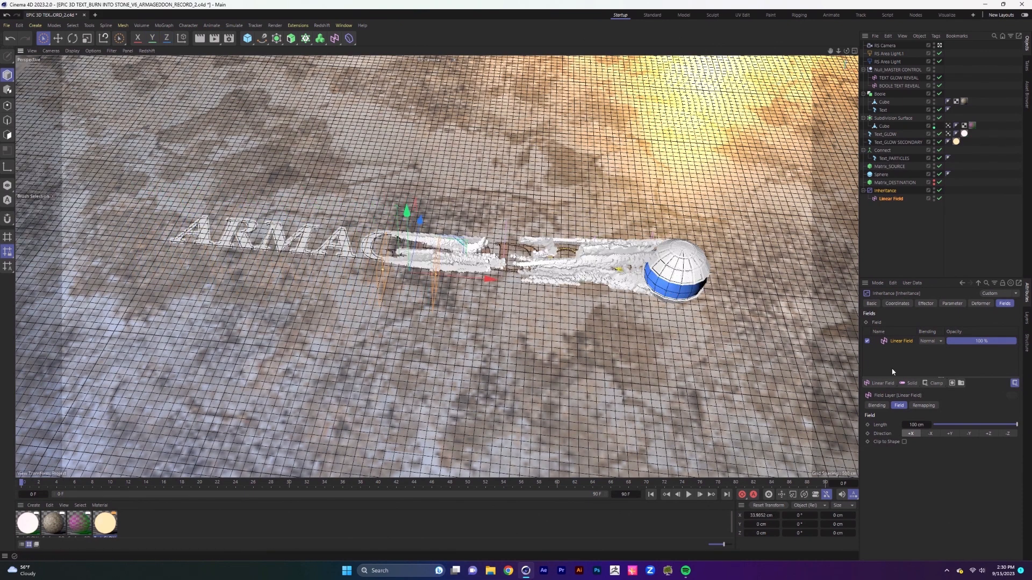
click(930, 433)
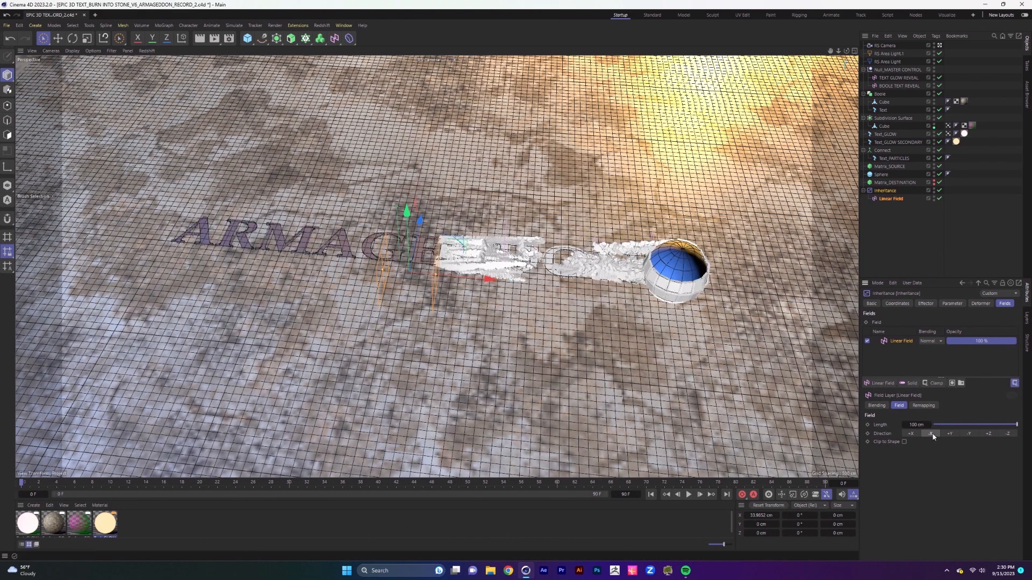
Reposition the Linear Field over the first half of the text, at about X -186 cm
mouse_move(486, 279)
mouse_down()
mouse_move(323, 271)
mouse_move(454, 278)
mouse_move(440, 318)
mouse_up()
drag(373, 209, 377, 182)
alt+drag(424, 214, 478, 225)
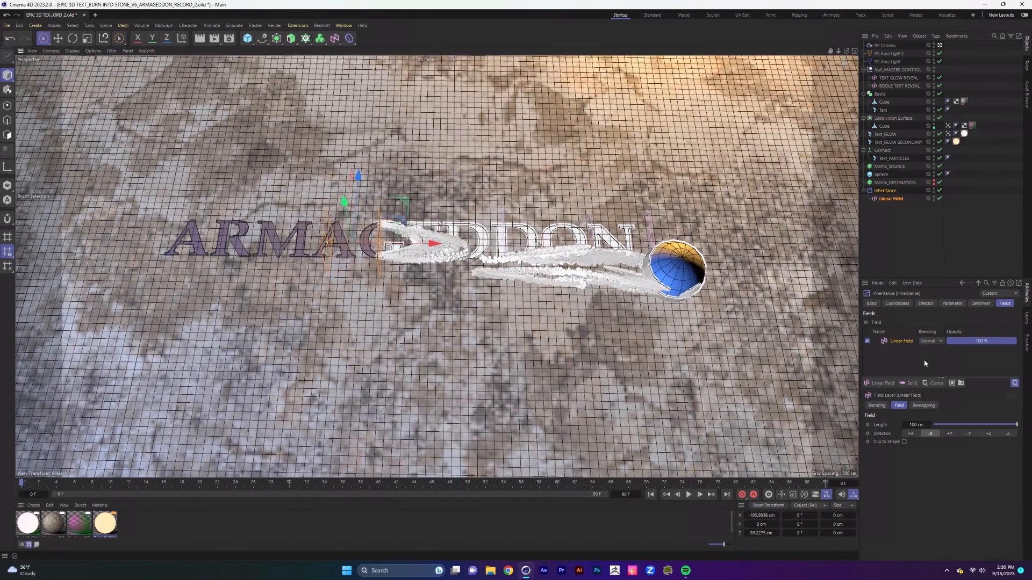
Set the contour mode in the Linear Field's remapping to Curve
click(923, 406)
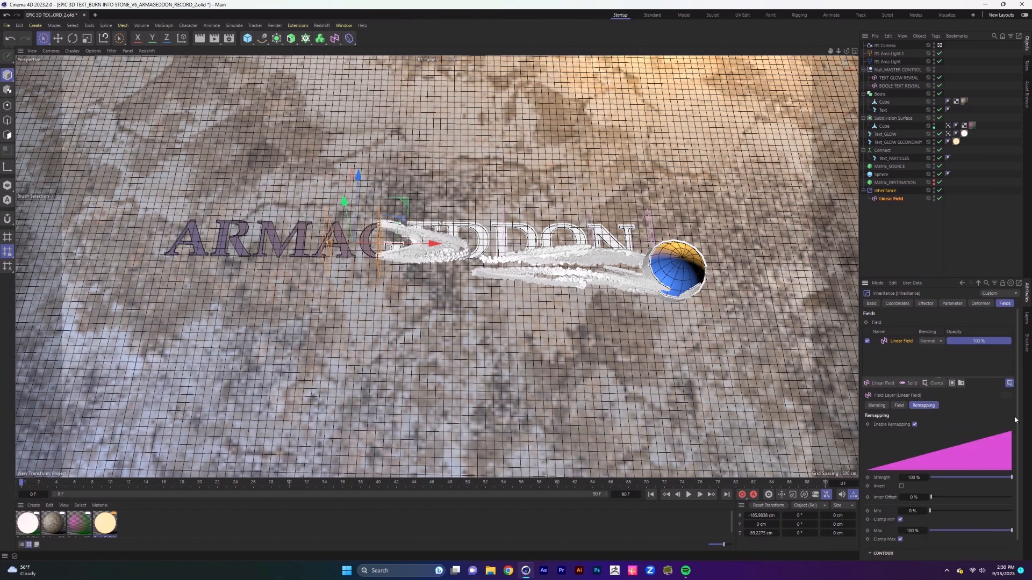
scroll(1015, 419, down, 1)
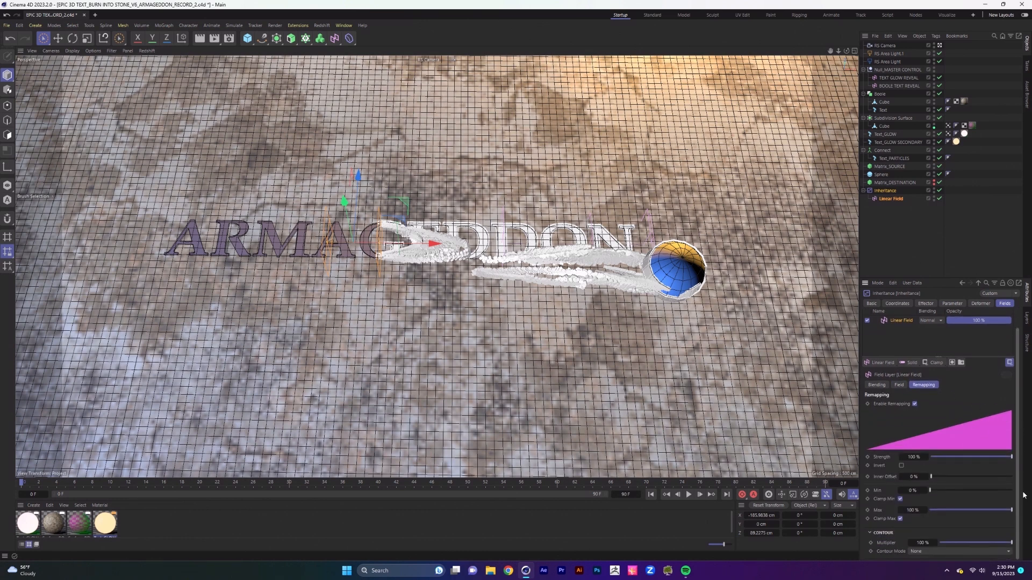
click(929, 543)
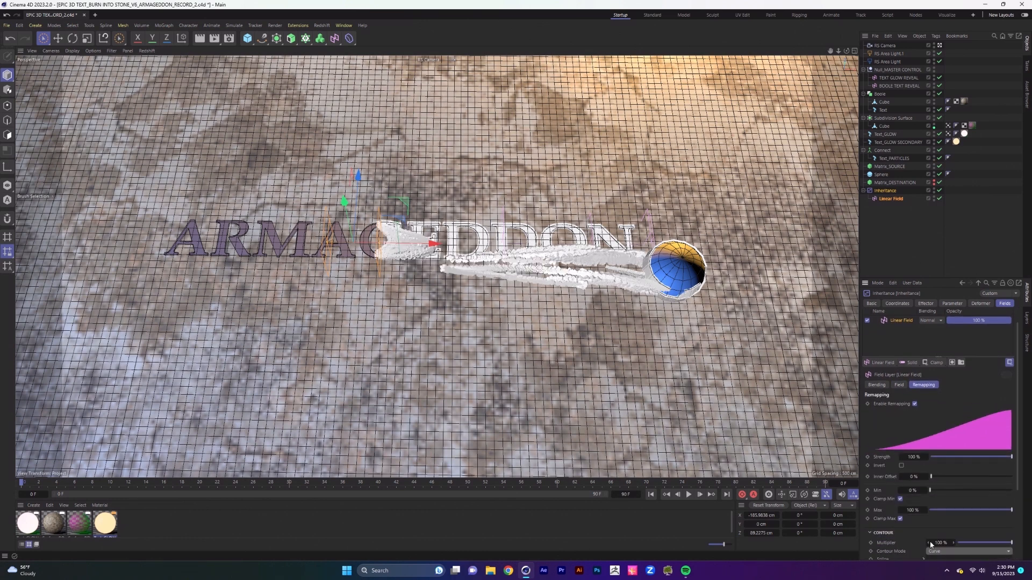
Move the Linear Field under Null_MASTER CONTROL and rename it as PARTICLE WIPE
click(893, 200)
drag(898, 199, 892, 80)
double_click(892, 78)
text(PARTICLE WIPE)
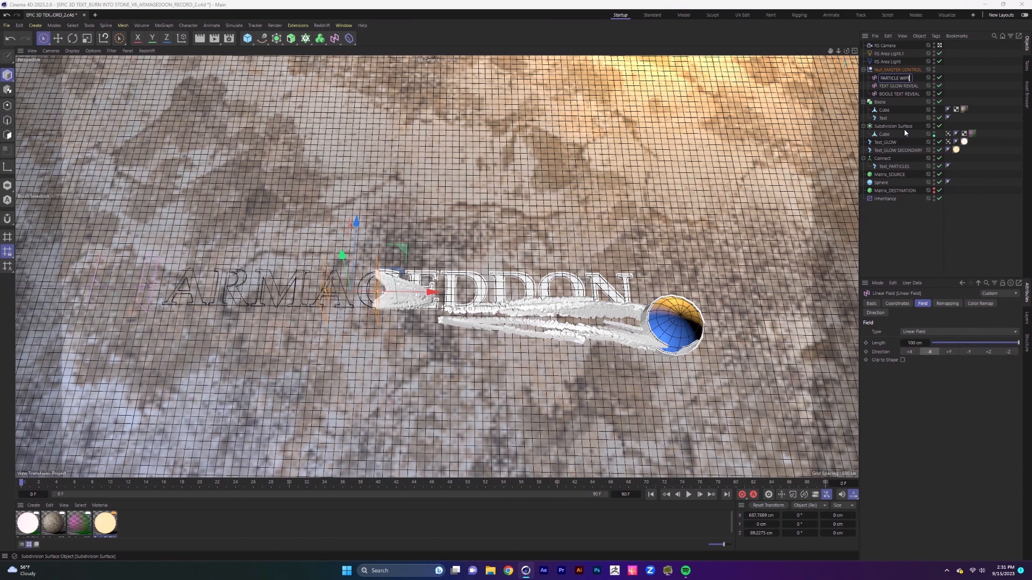
key(Return)
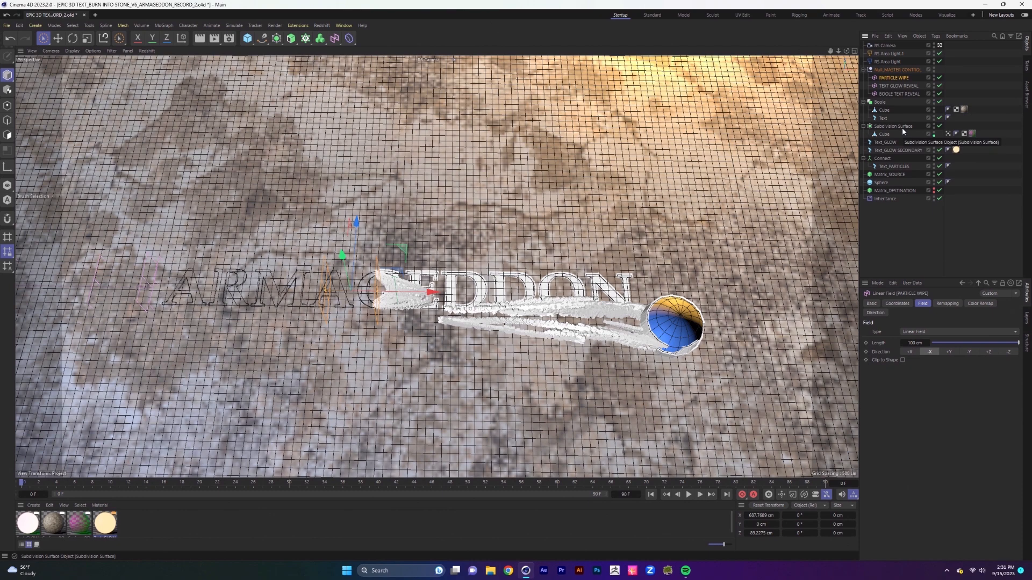
Shift PARTICLE WIPE back before the start of the text and move Null_MASTER CONTROL along X to about 333 cm
drag(427, 295, 113, 275)
click(886, 72)
drag(232, 311, 572, 301)
Open the Redshift RenderView, fit the image to the window, start the live render and move the window clear of the sphere
click(275, 25)
click(310, 88)
click(712, 113)
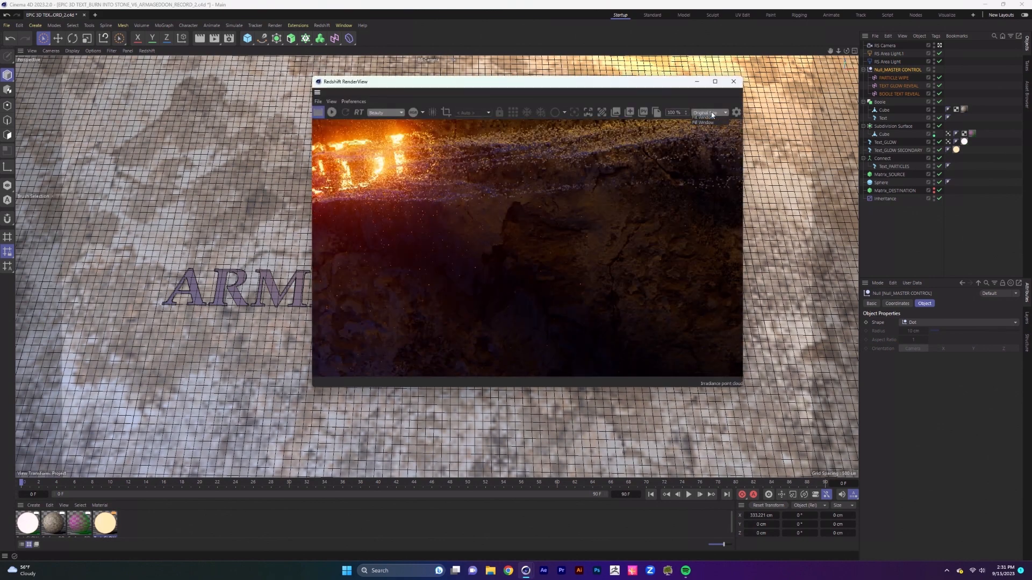
click(703, 118)
click(331, 113)
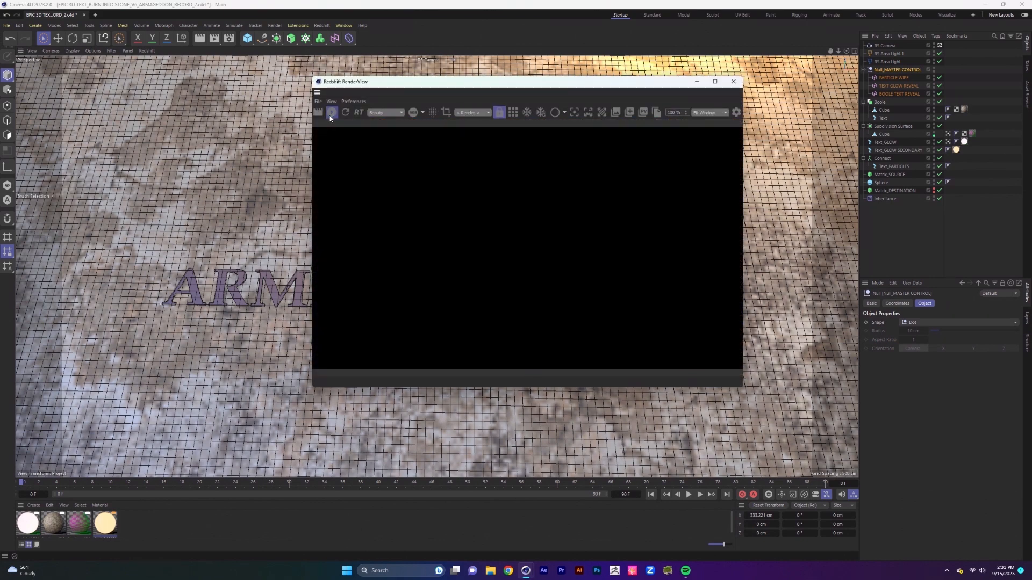
drag(531, 85, 264, 242)
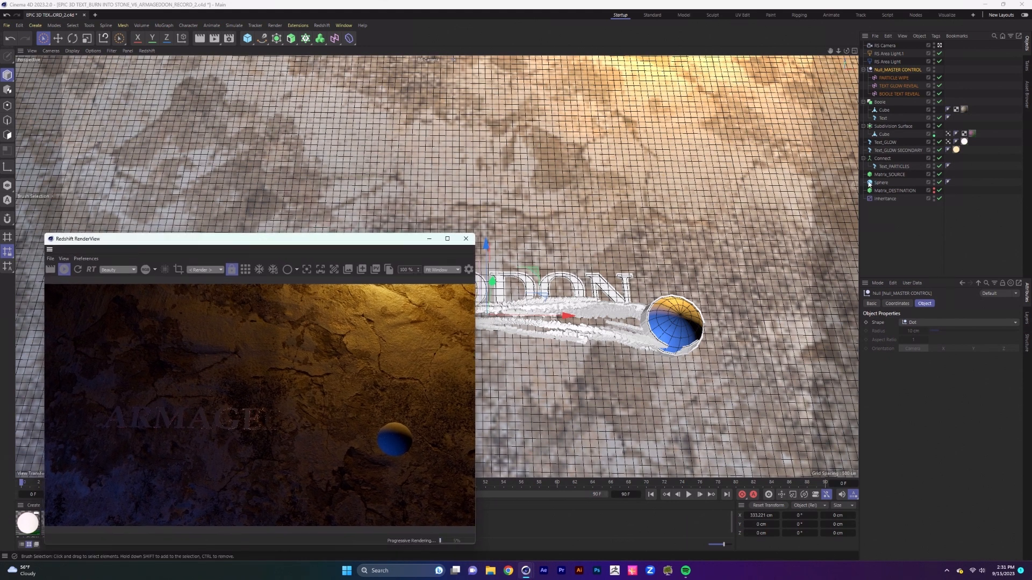
Hide Text_PARTICLES in the viewport and in renders, and adjust the placement of the render window
alt+click(934, 166)
alt+click(934, 166)
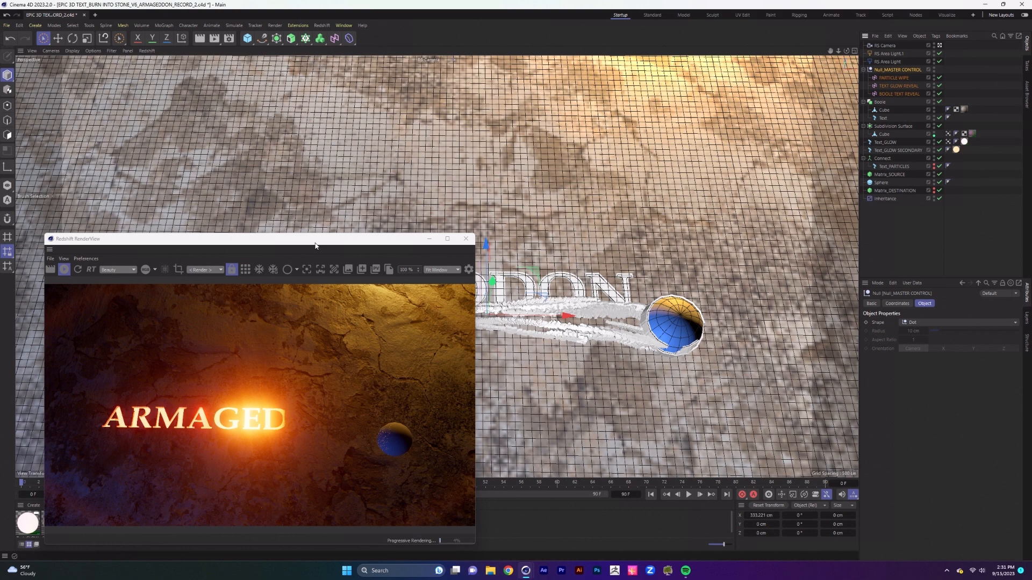
drag(315, 245, 326, 243)
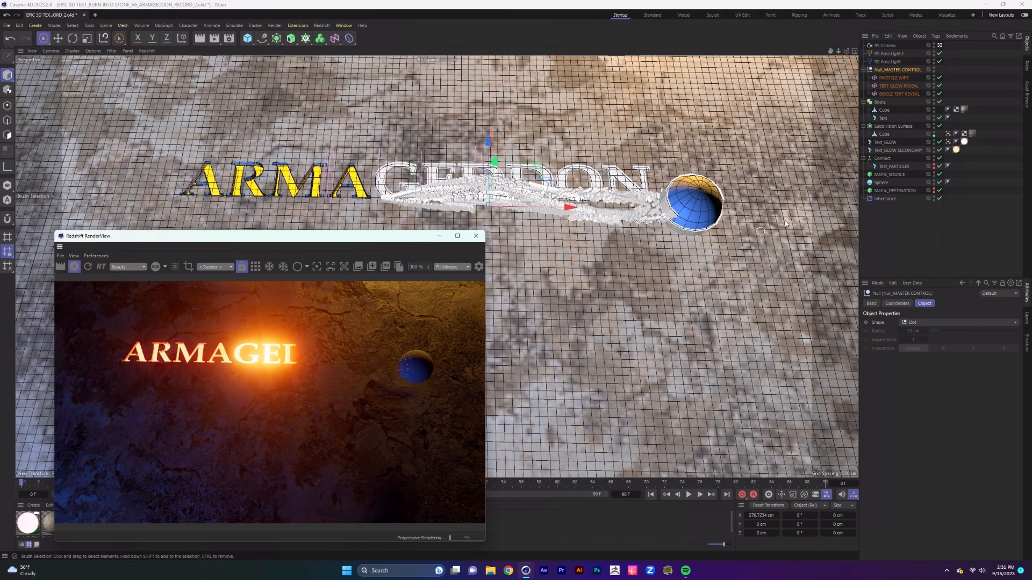
Add a Redshift RS Object render tag to Matrix_SOURCE
click(896, 174)
right_click(895, 174)
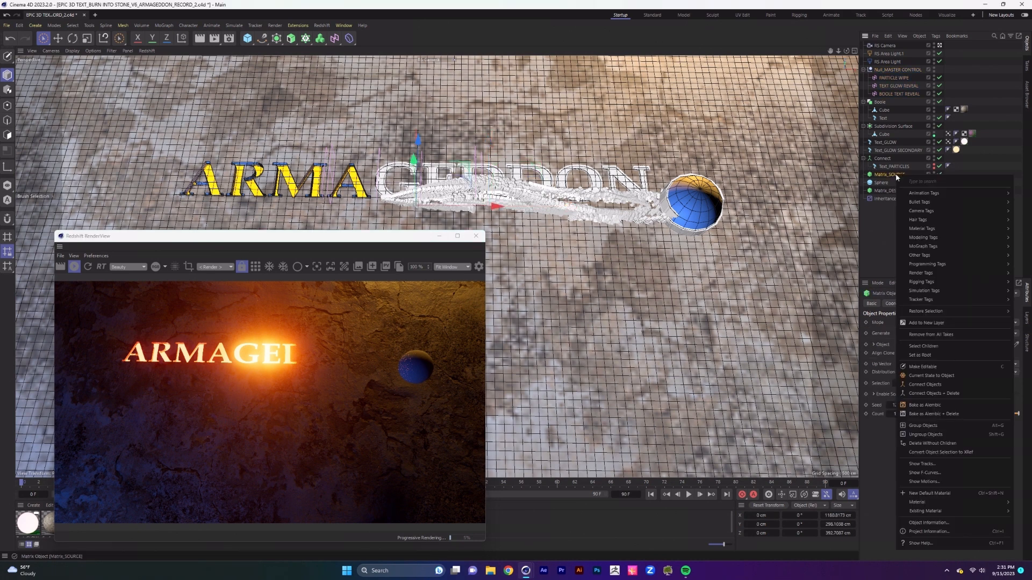
mouse_move(920, 273)
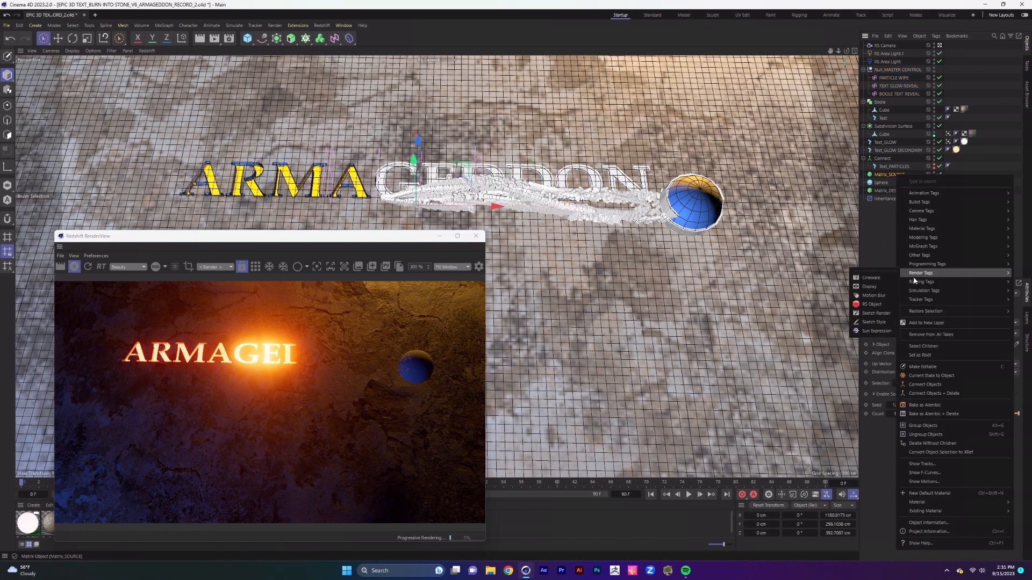
click(874, 304)
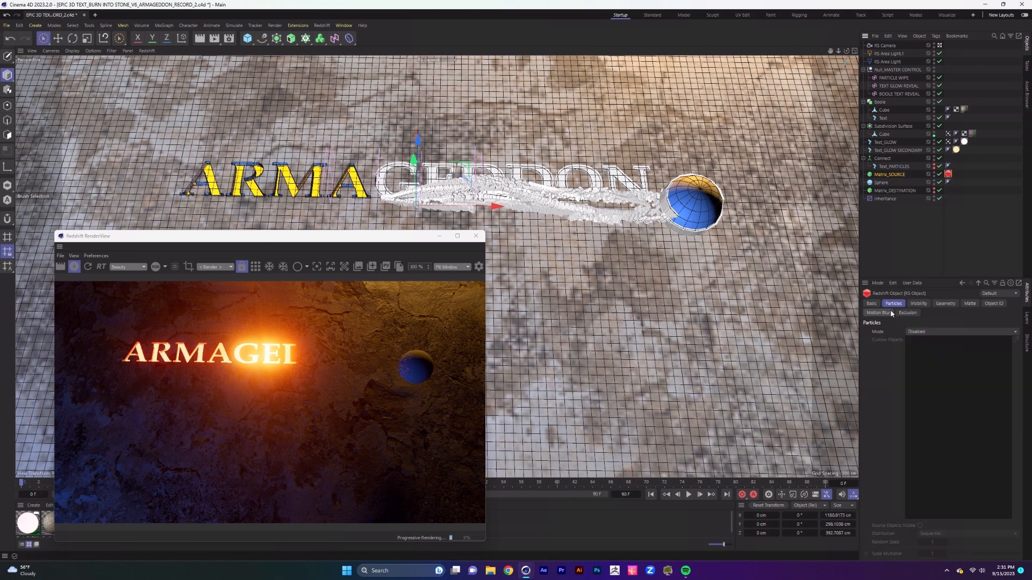
Set the Redshift tag's particle mode to Optimized Spheres with a scale multiplier of 2
click(926, 332)
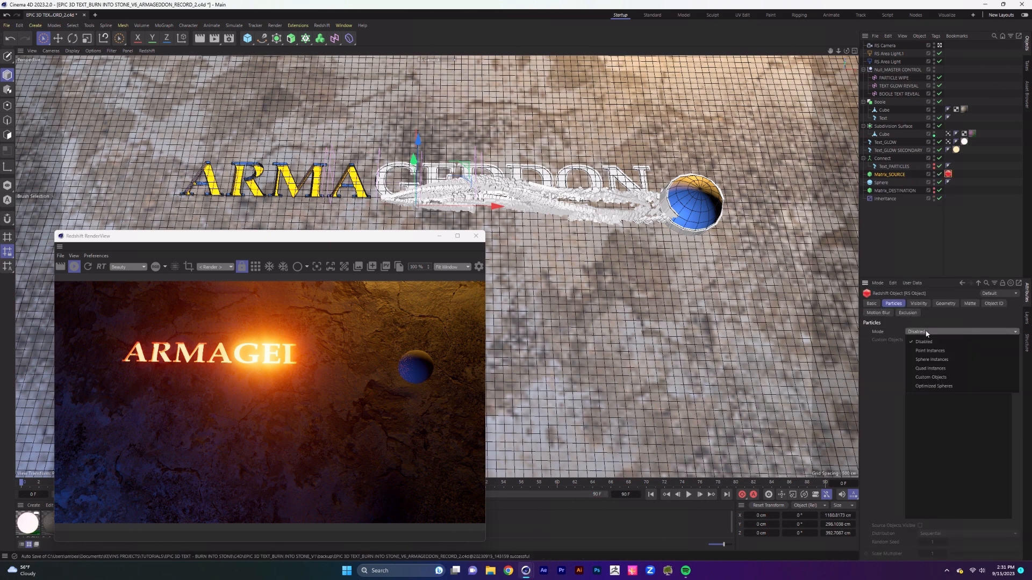
click(937, 386)
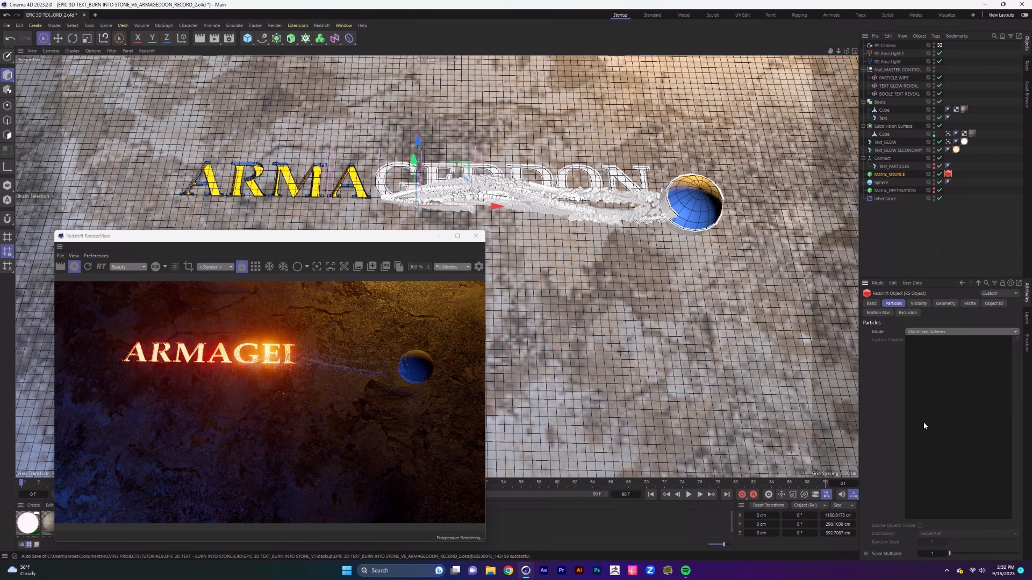
click(940, 553)
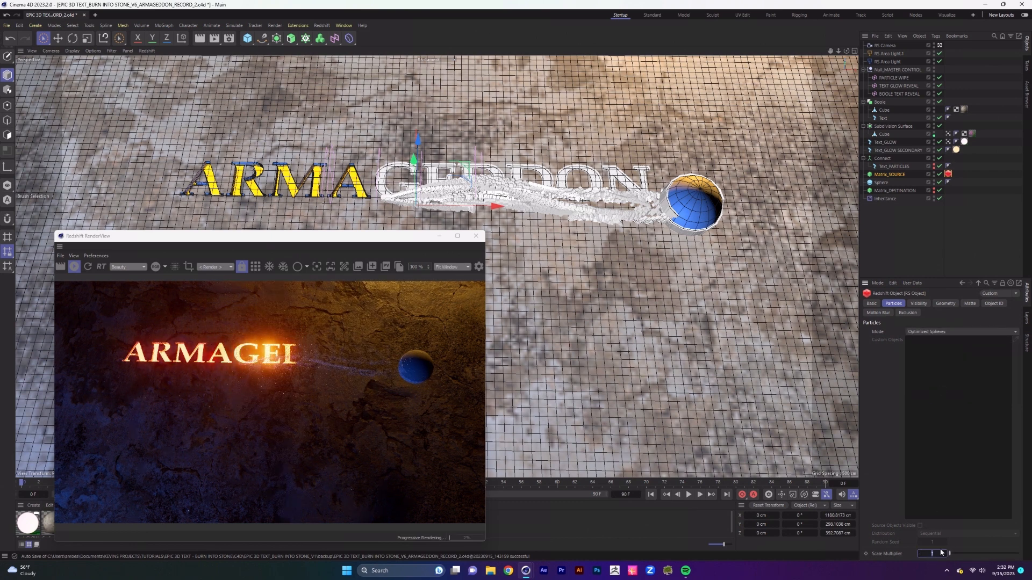
key(Return)
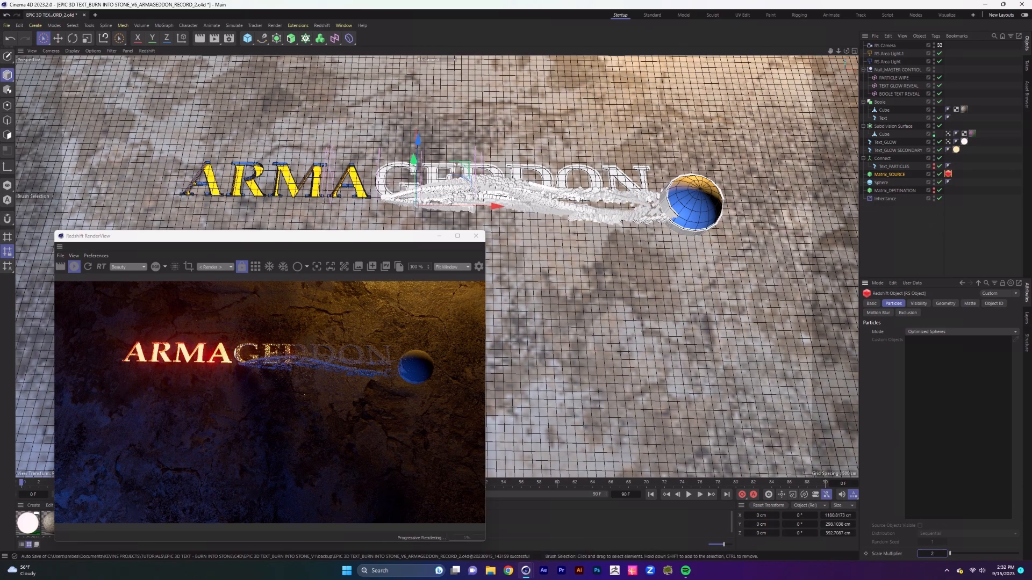
Move Null_MASTER CONTROL back along X to before the start of the ARMAGEDDON text
scroll(454, 98, up, 5)
alt+middle_drag(454, 99, 277, 87)
scroll(451, 188, down, 3)
alt+middle_drag(451, 189, 571, 176)
click(897, 70)
drag(596, 191, 237, 180)
scroll(543, 191, down, 3)
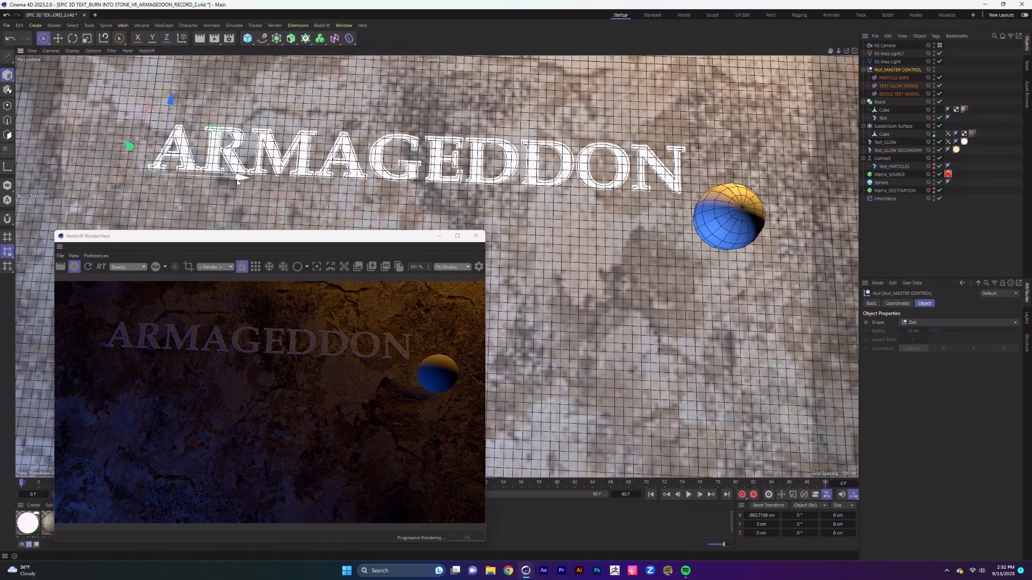
Nudge Text_PARTICLES slightly toward the stone surface and shift the render window out of the way
scroll(377, 176, up, 5)
alt+drag(379, 194, 362, 173)
scroll(354, 152, up, 3)
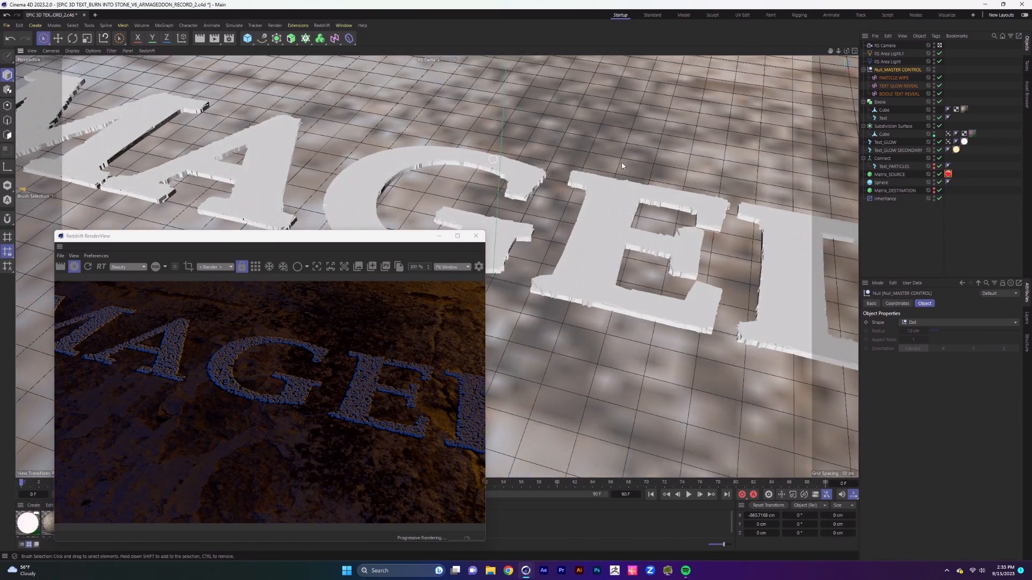
click(908, 166)
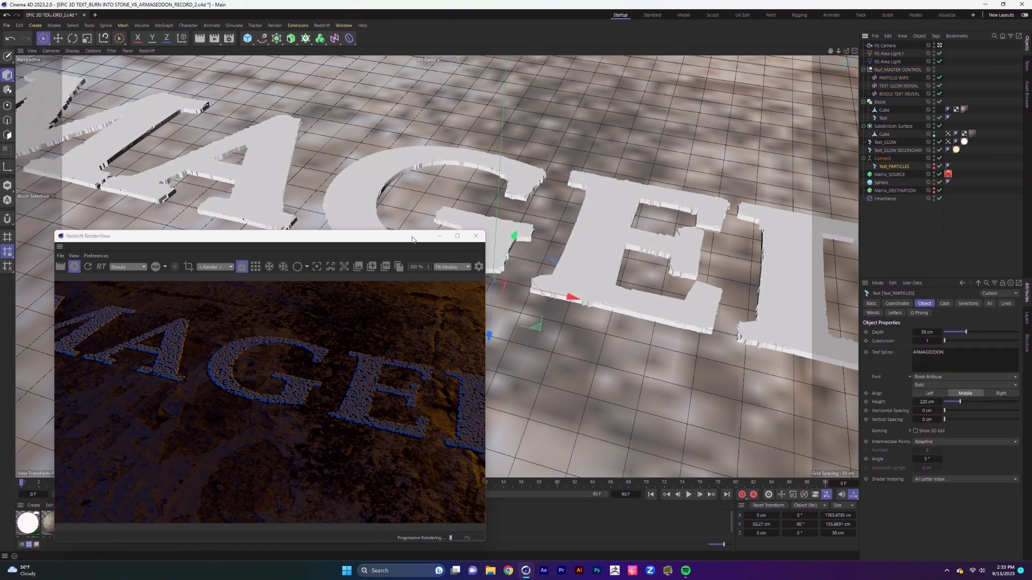
drag(403, 236, 386, 218)
drag(494, 307, 494, 311)
Reposition the render window and move Null_MASTER CONTROL along X to about -843 cm
scroll(513, 257, down, 8)
alt+drag(513, 257, 584, 244)
scroll(584, 244, down, 2)
click(898, 70)
drag(401, 220, 405, 247)
mouse_move(259, 232)
mouse_down()
mouse_move(529, 251)
mouse_move(255, 229)
mouse_up()
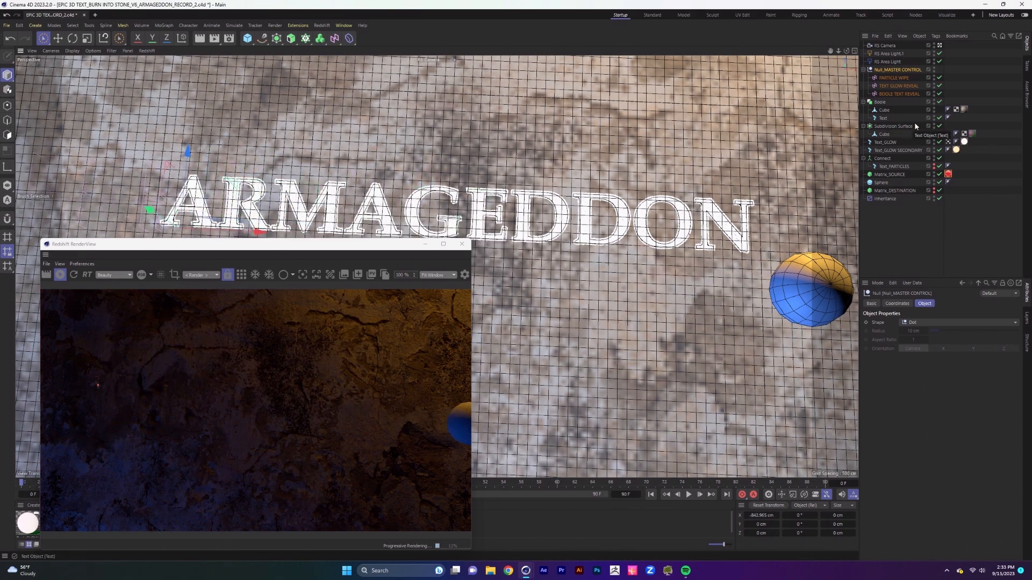
Hide the Sphere in the viewport and in renders, and make it a child of Null_MASTER CONTROL
click(924, 183)
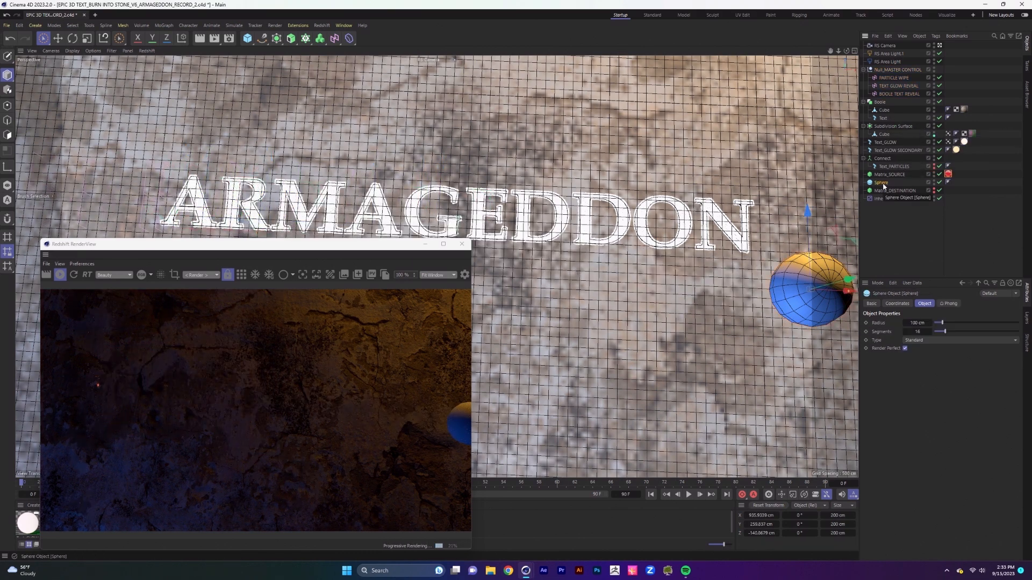
alt+double_click(934, 183)
drag(880, 183, 896, 70)
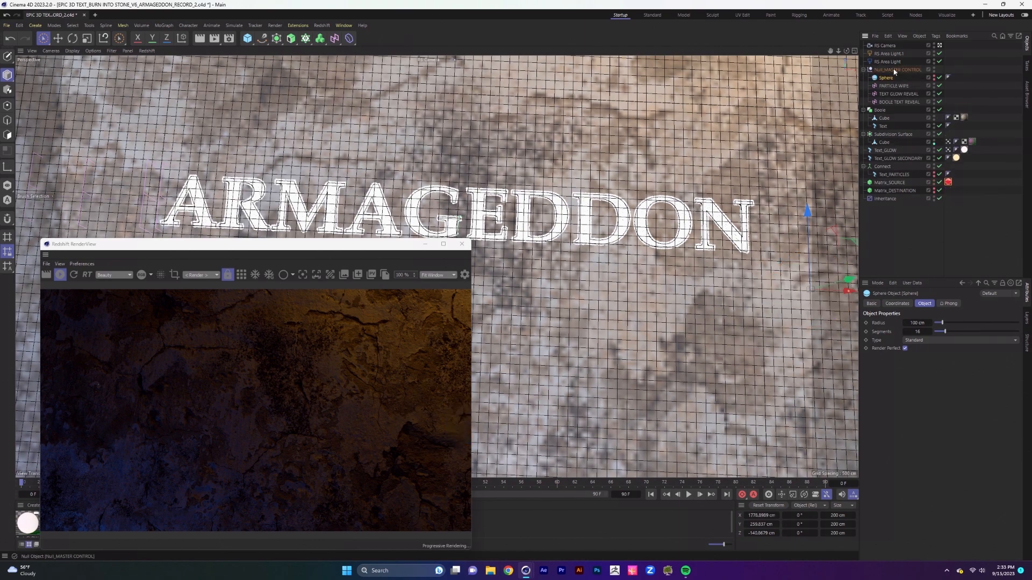
Move Null_MASTER CONTROL along X to about 299 cm so the particles stream across the middle of the text
scroll(556, 246, down, 3)
alt+middle_drag(556, 246, 501, 248)
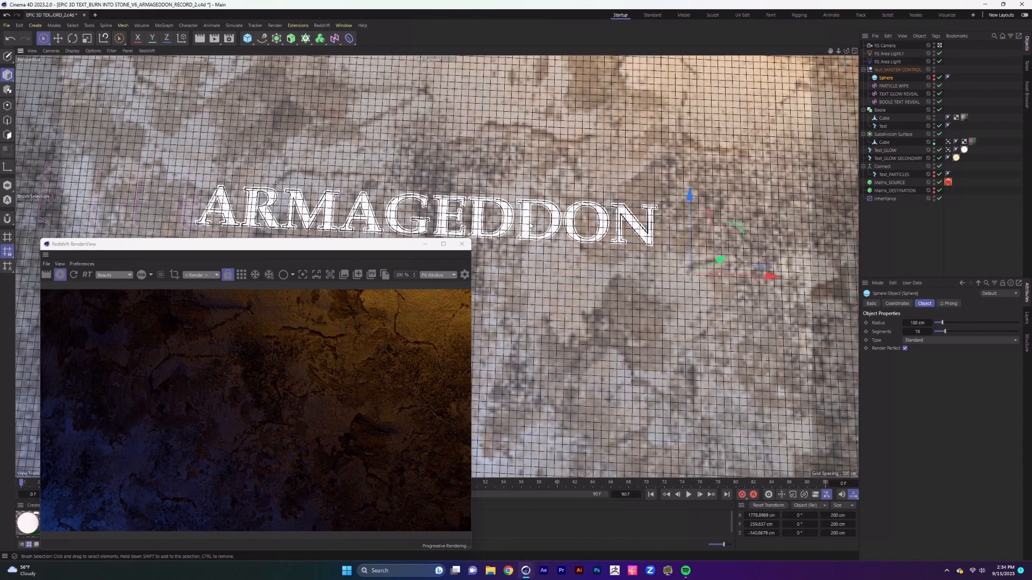
click(897, 70)
mouse_move(287, 231)
mouse_down()
mouse_move(556, 237)
mouse_move(547, 176)
mouse_up()
scroll(557, 237, up, 3)
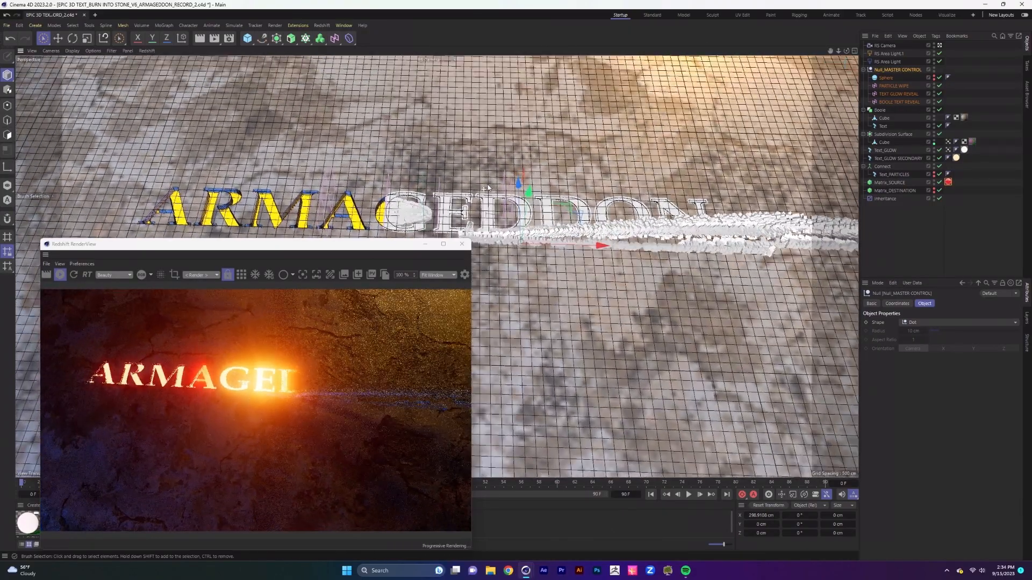
Add a Random effector to Matrix_SOURCE
alt+middle_drag(547, 176, 513, 163)
scroll(513, 162, up, 3)
scroll(513, 162, up, 3)
alt+middle_drag(404, 196, 471, 194)
click(890, 183)
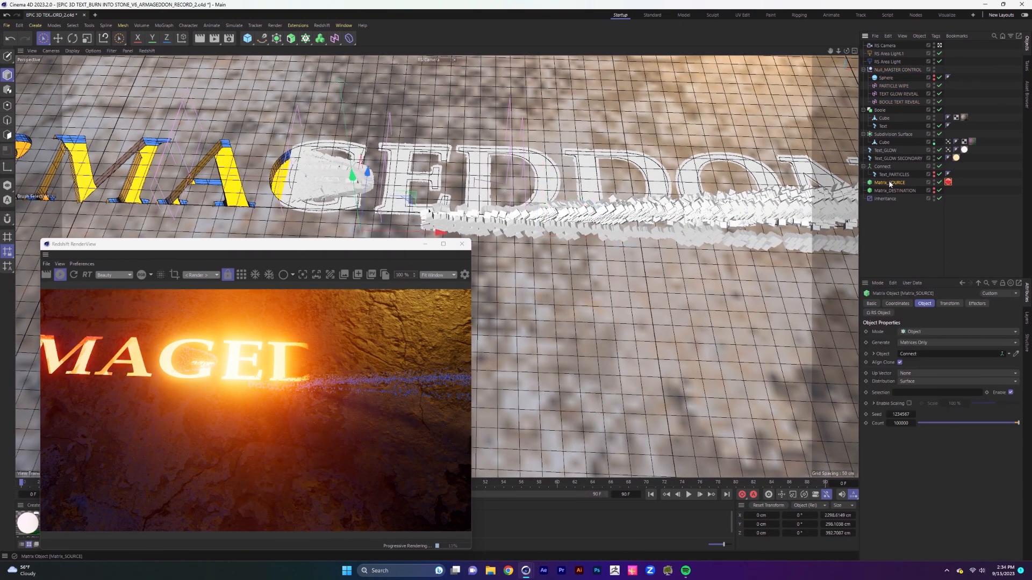
click(976, 304)
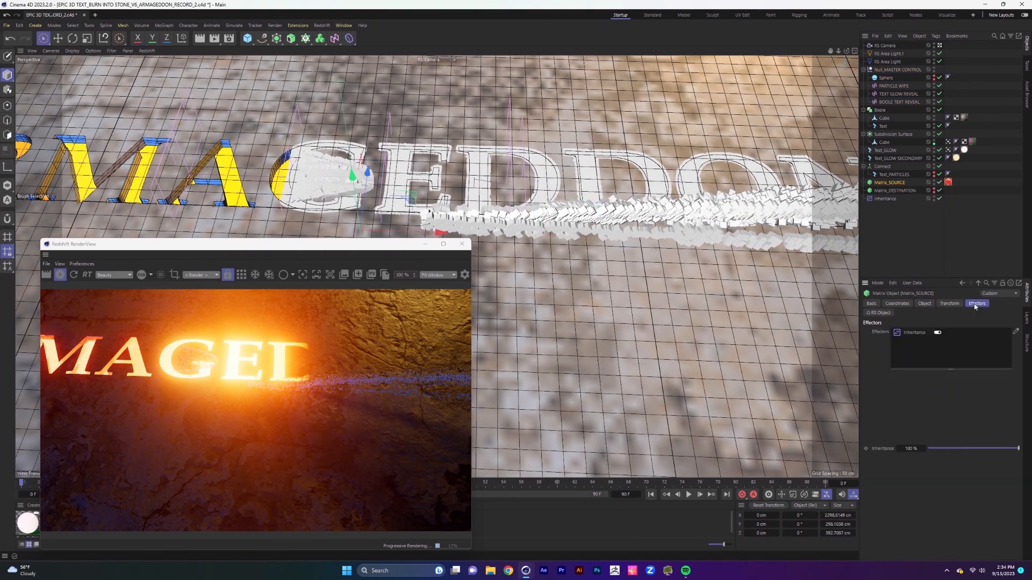
click(164, 25)
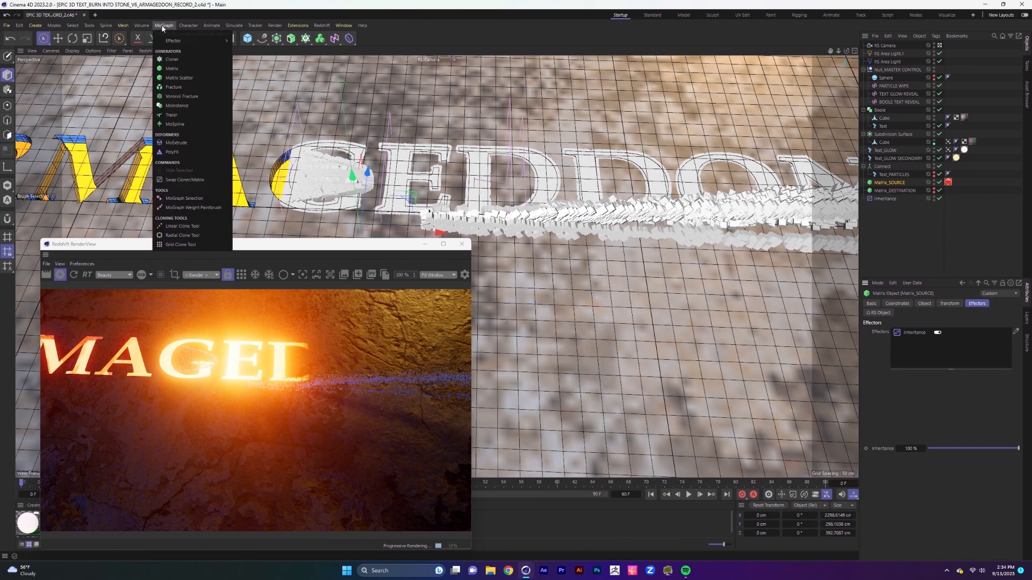
mouse_move(193, 41)
click(250, 101)
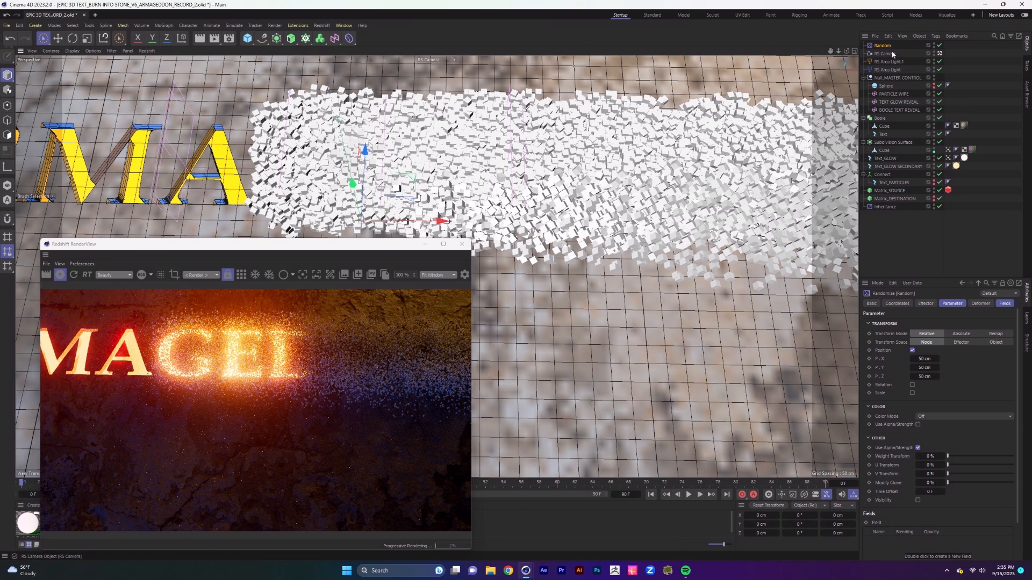
Make the Random effector a child of Matrix_SOURCE and order it above Inheritance in the matrix's effectors
drag(912, 85, 897, 193)
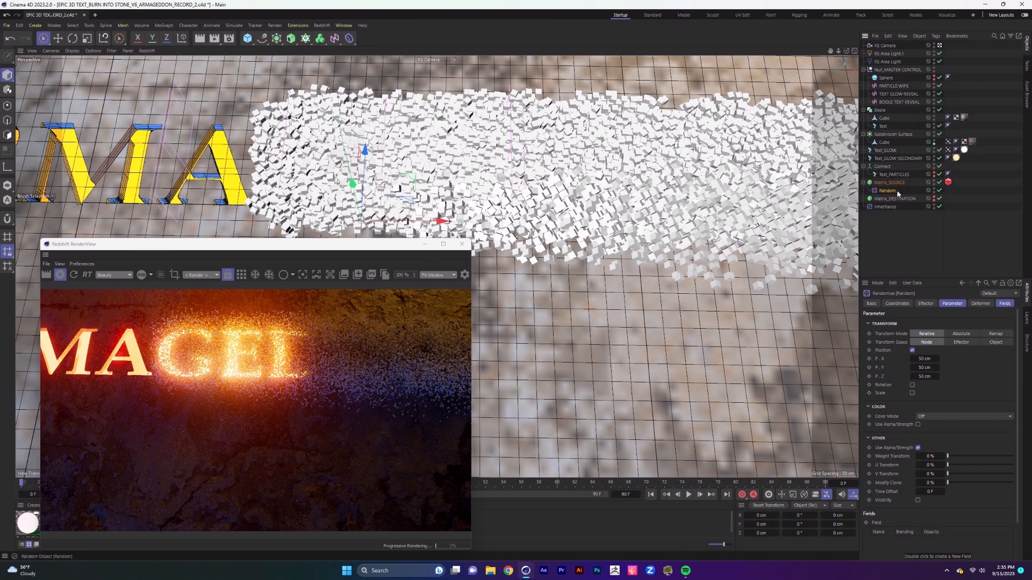
click(891, 183)
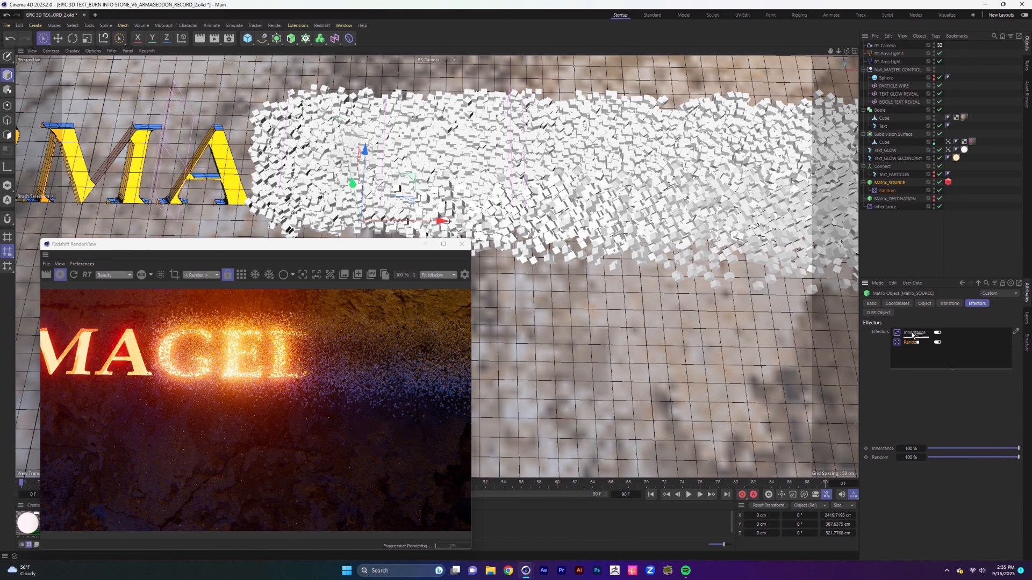
drag(910, 334, 910, 331)
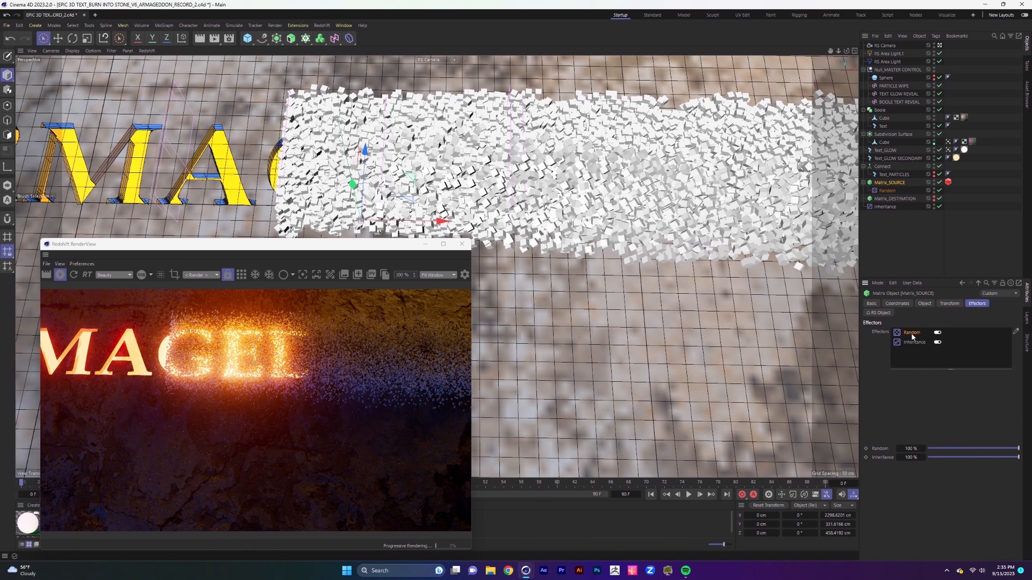
Set the Random effector's strength to 400%
click(923, 304)
click(888, 192)
click(925, 304)
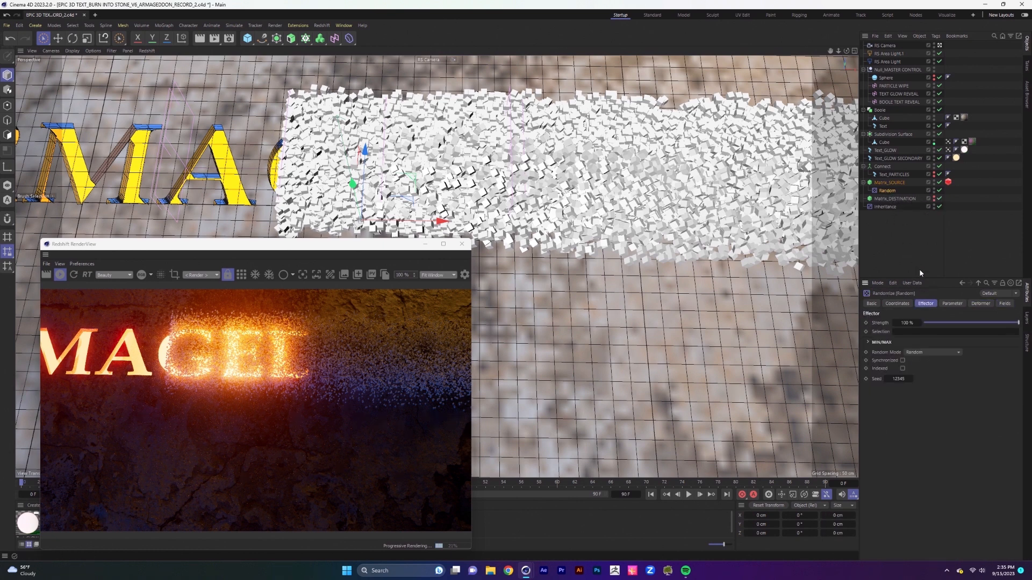
text(400)
key(Return)
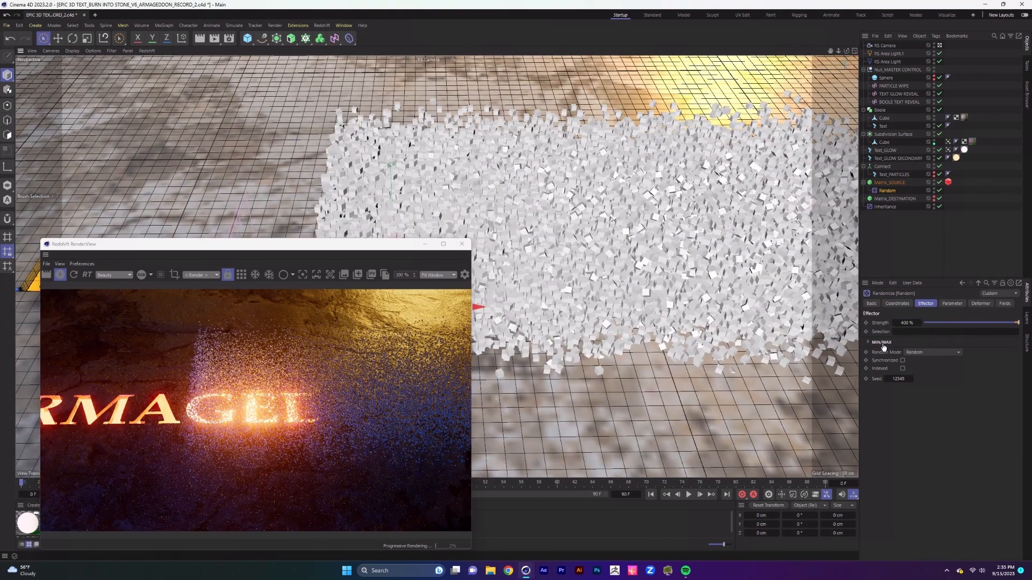
Change the Random effector's mode to Turbulence and set its noise scale to 50%
click(926, 353)
click(927, 382)
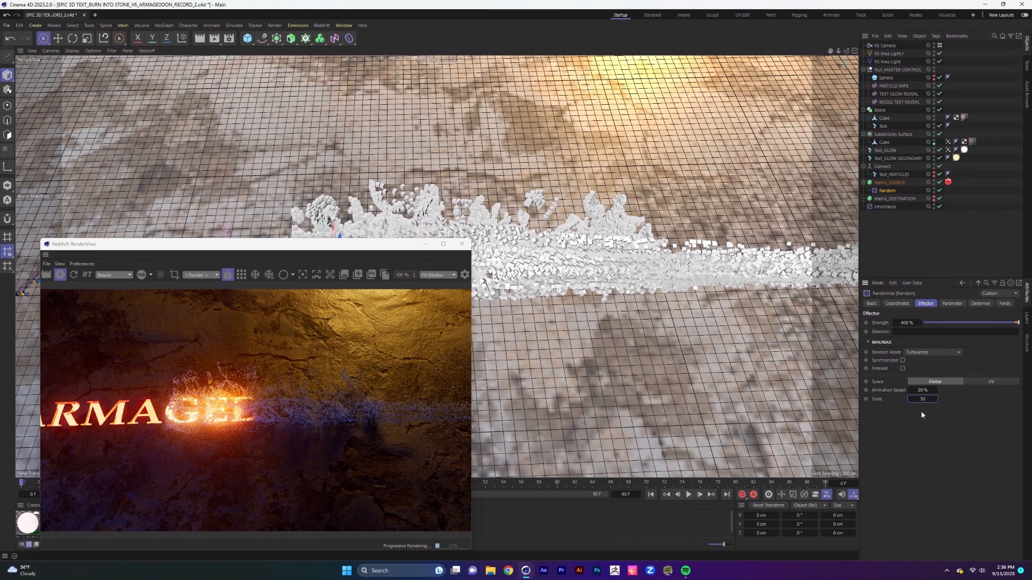
text(0)
key(Return)
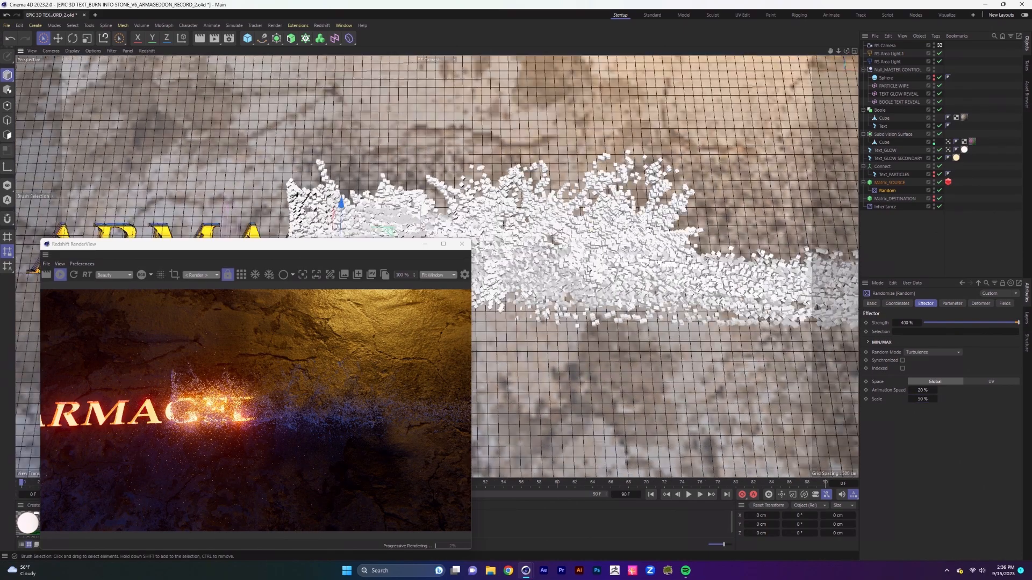
alt+drag(587, 269, 608, 241)
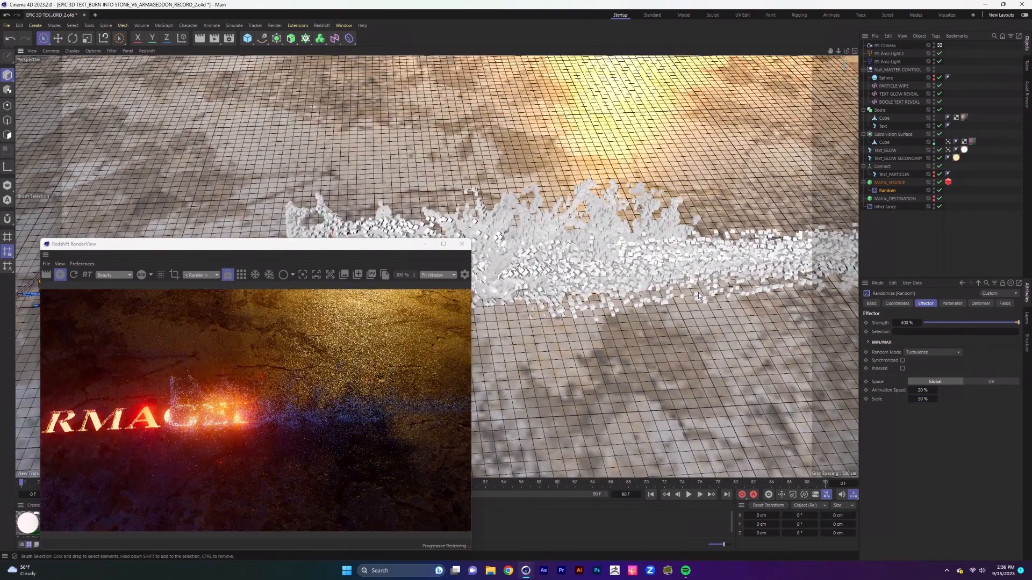
Set the Random effector's position offset to 100 cm on X, Y and Z
click(950, 304)
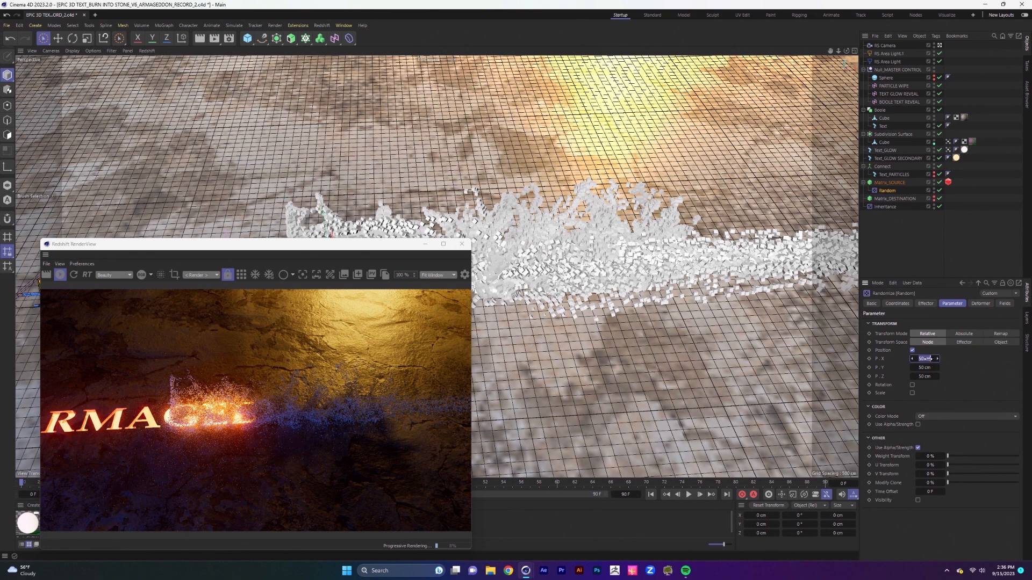
key(Tab)
text(100)
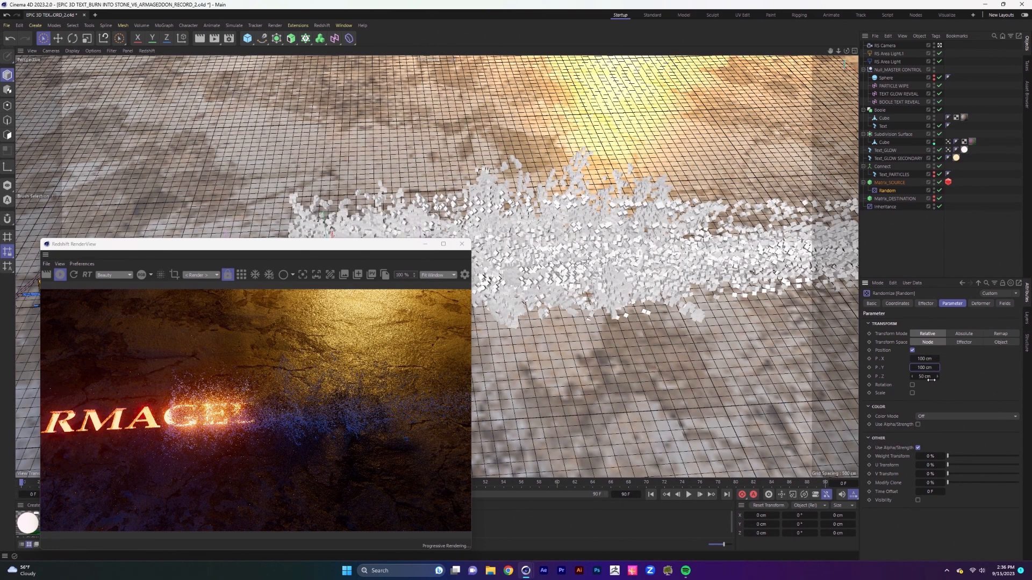
key(Tab)
text(100)
Enable rotation on the Random effector and set heading, pitch and bank to 360° each
click(913, 385)
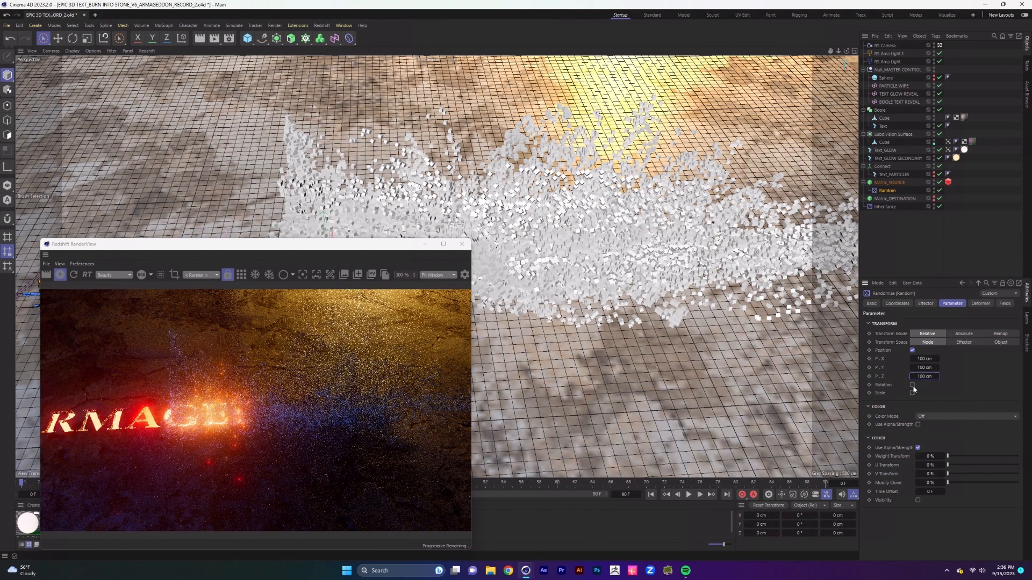
click(924, 393)
text(360)
click(924, 402)
text(360)
click(924, 411)
text(36)
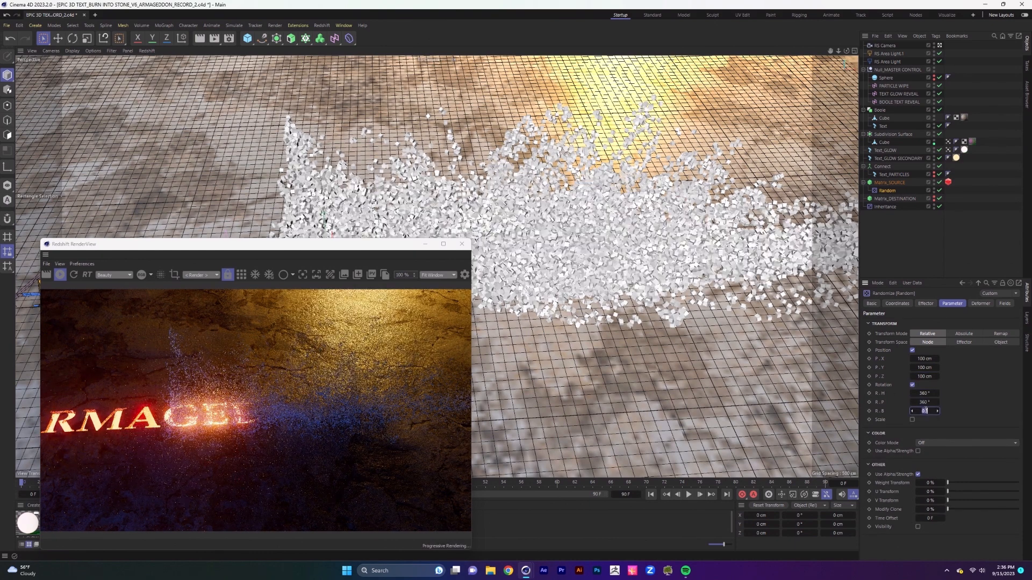
text(0)
key(Return)
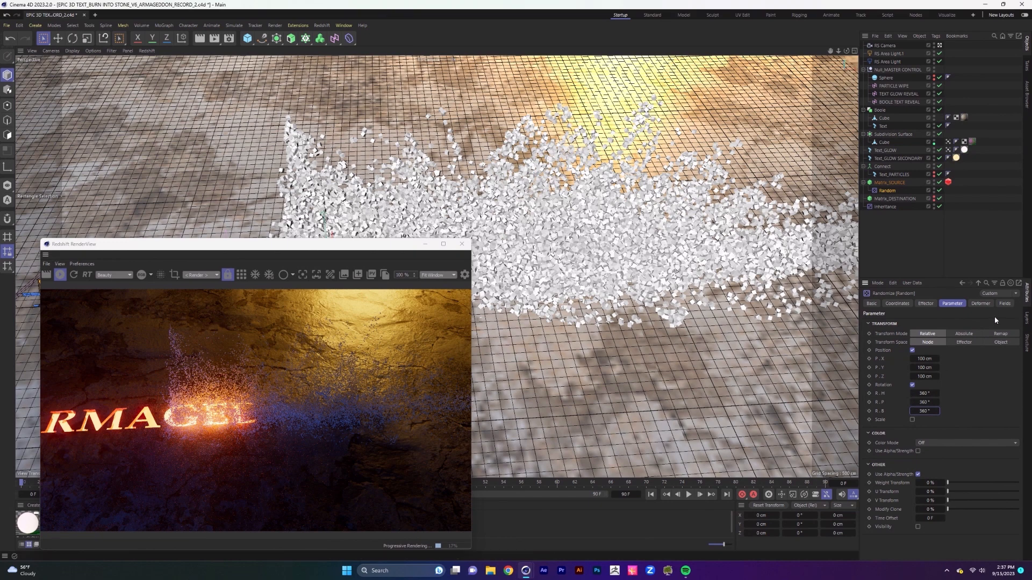
Add a Linear Field to the Random effector, move it along X to about 174 cm and shift the render window
click(1003, 304)
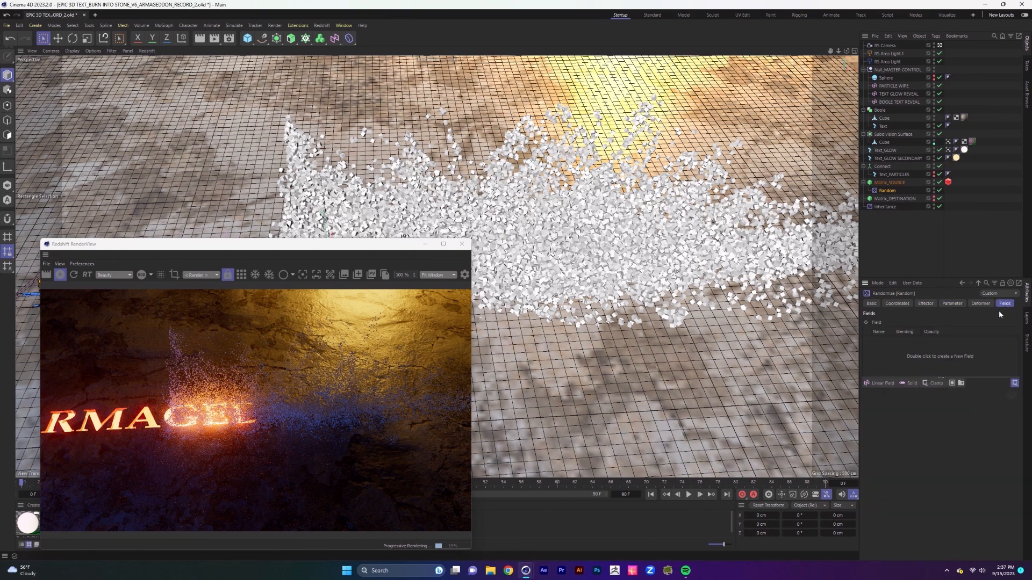
click(884, 384)
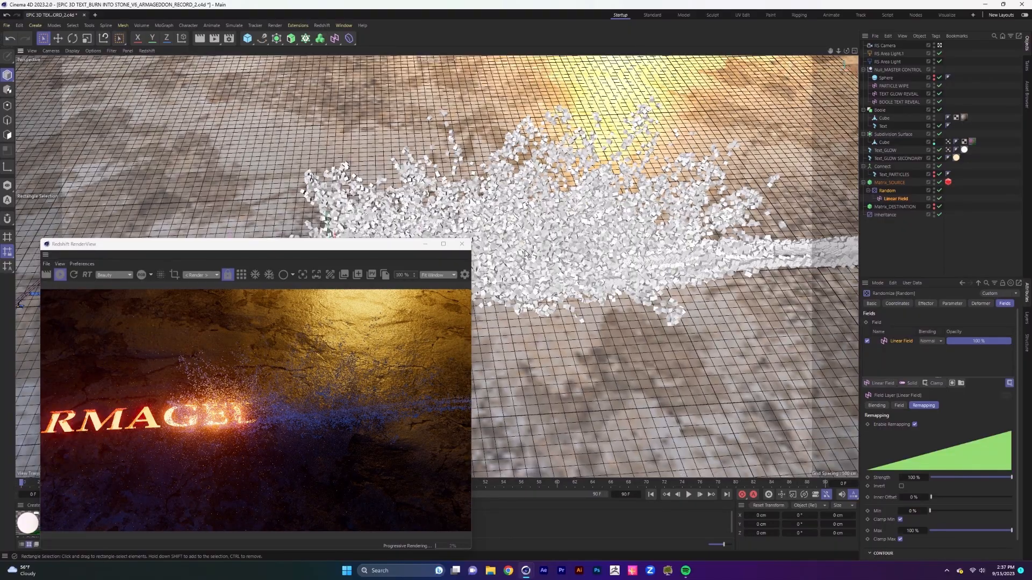
scroll(529, 265, down, 3)
alt+middle_drag(529, 266, 603, 232)
alt+drag(603, 232, 661, 250)
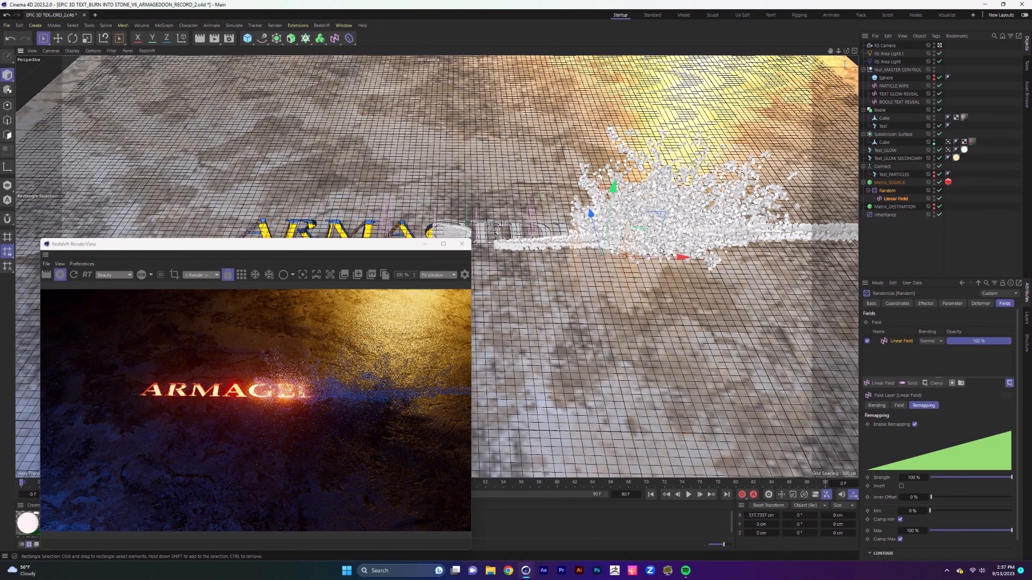
scroll(662, 257, up, 5)
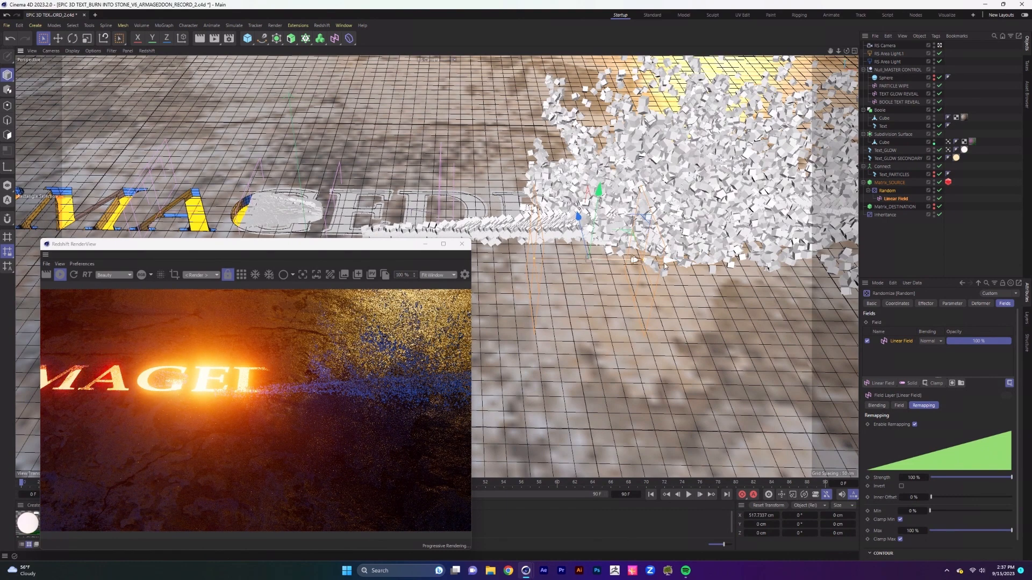
drag(665, 267, 458, 322)
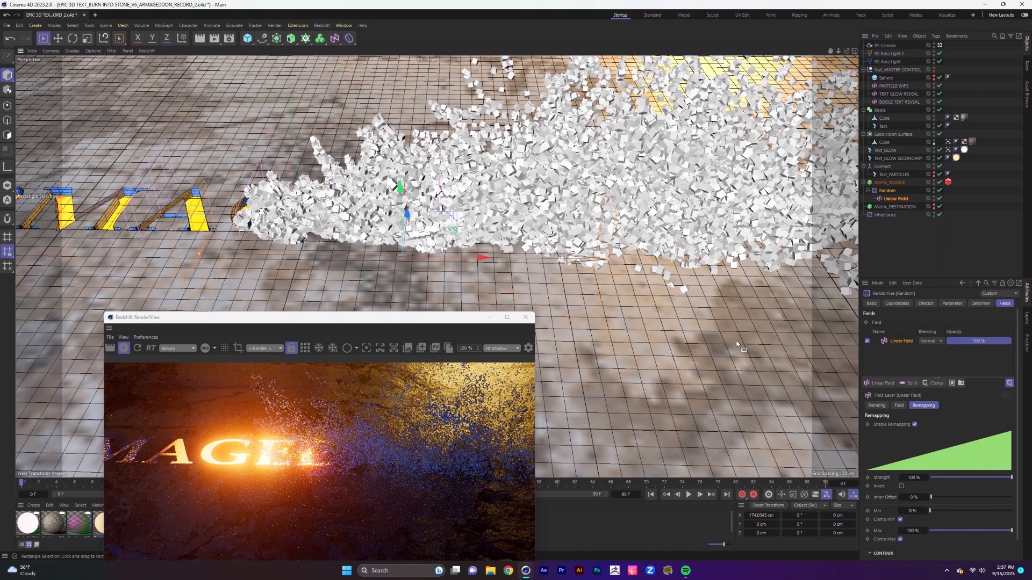
Set the Random effector's Linear Field direction to -X
click(899, 407)
click(930, 433)
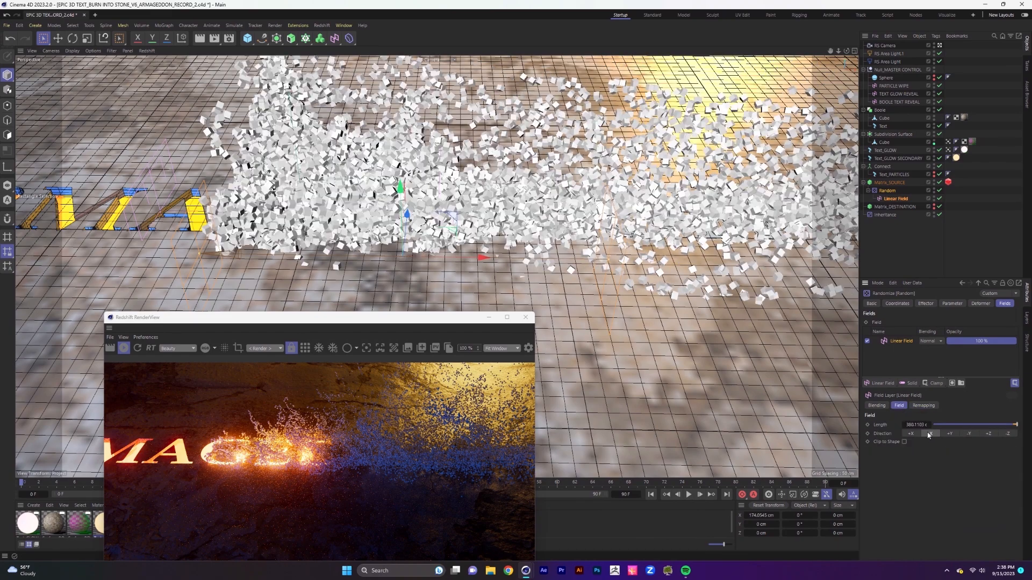
Move the Random effector's Linear Field along X to about -230 cm
drag(397, 200, 349, 212)
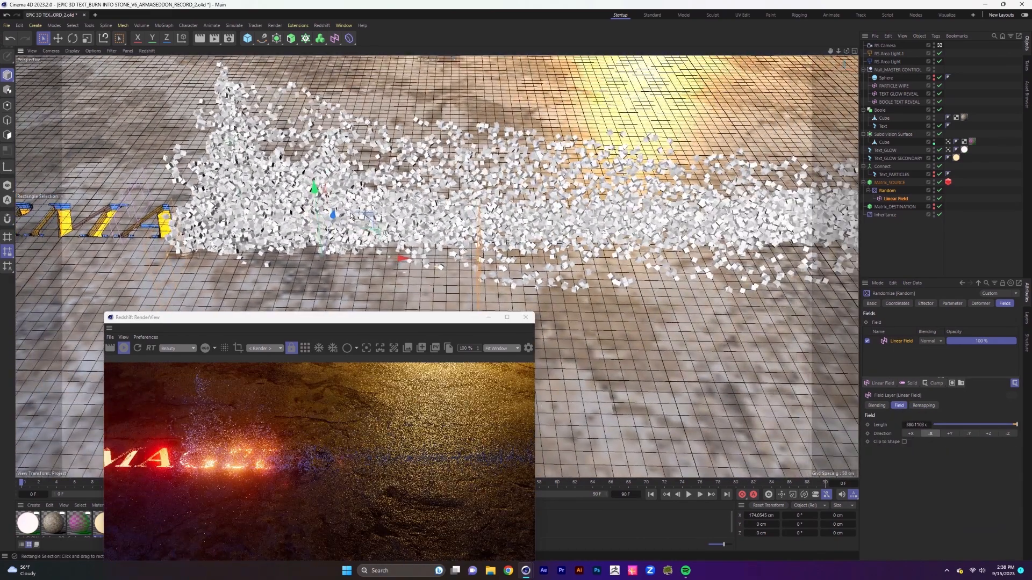
drag(403, 263, 234, 263)
alt+drag(300, 236, 344, 231)
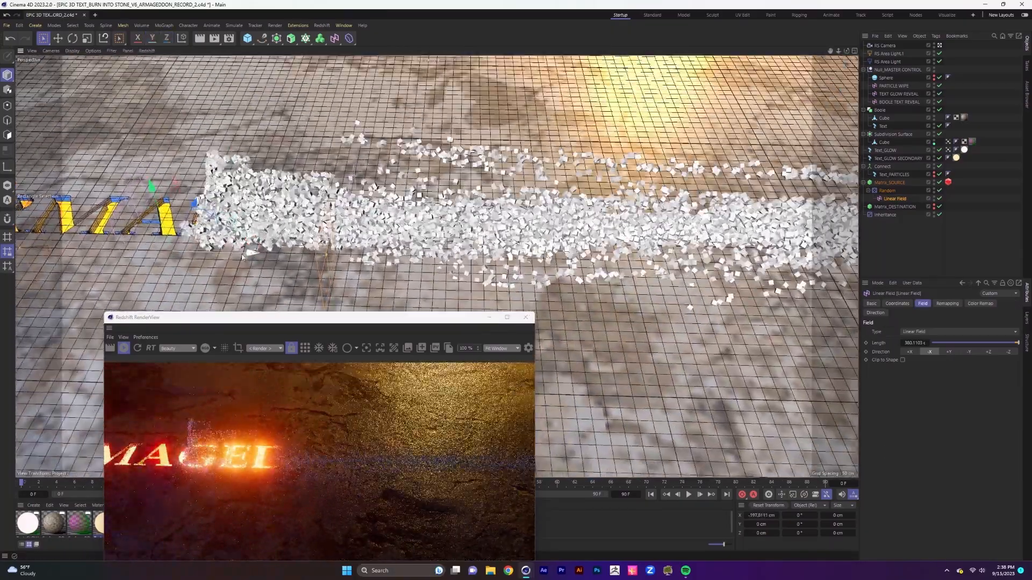
alt+drag(430, 153, 346, 233)
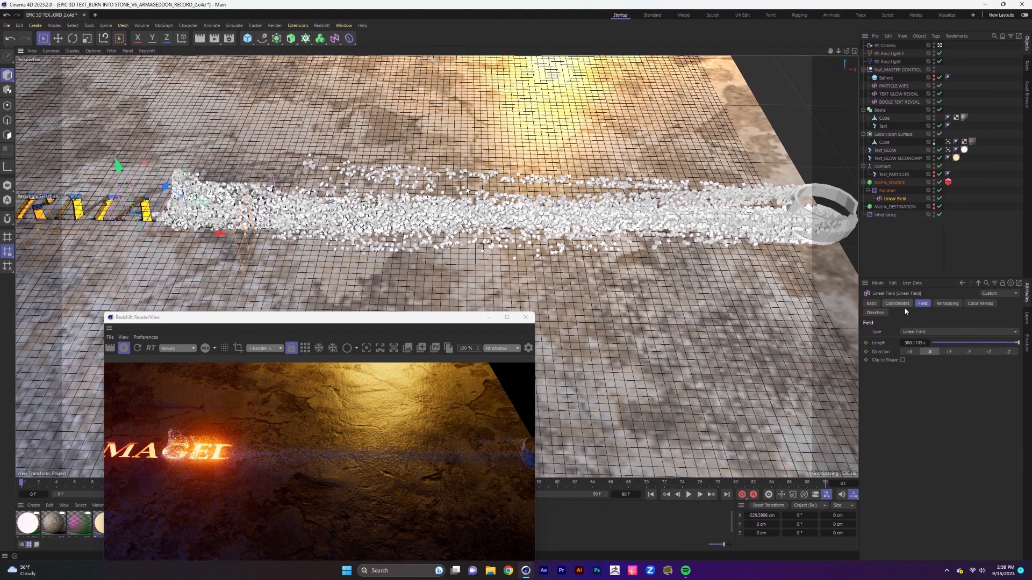
Set the Linear Field's remapping contour mode to Curve
click(944, 305)
click(1000, 479)
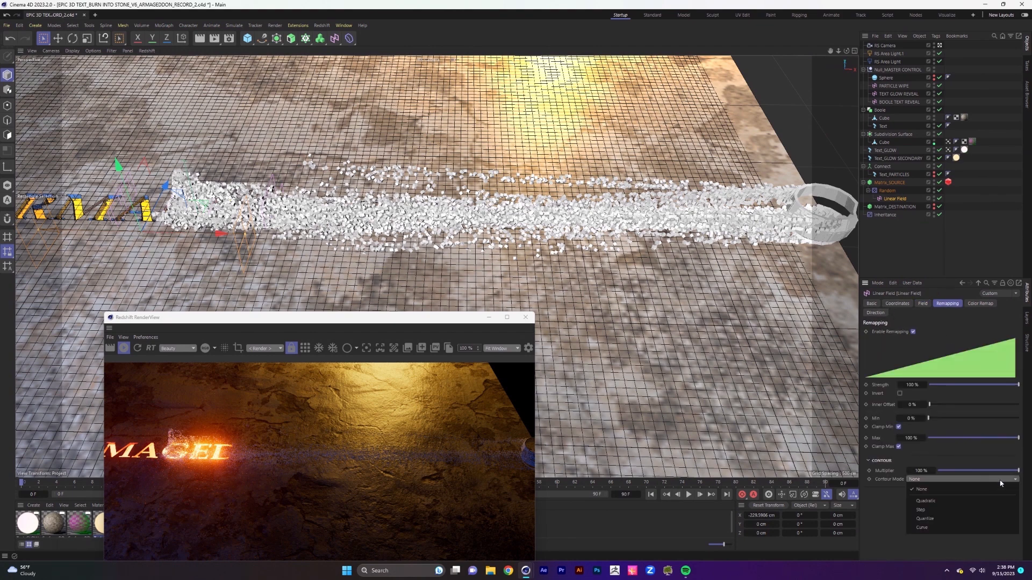
click(928, 530)
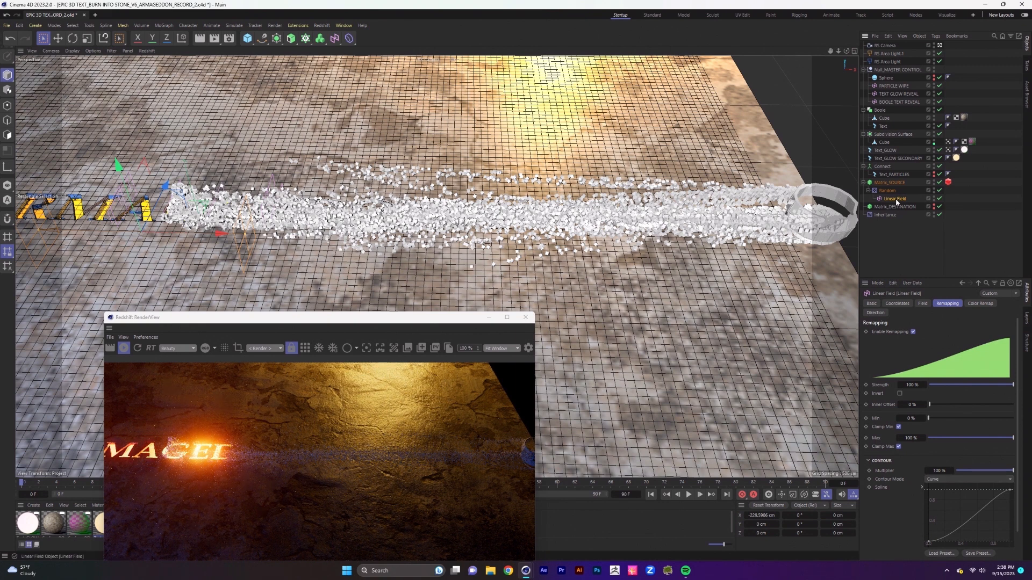
Parent the Linear Field to Null_MASTER CONTROL and rename it MATRIX Source RANDOM
drag(895, 198, 899, 72)
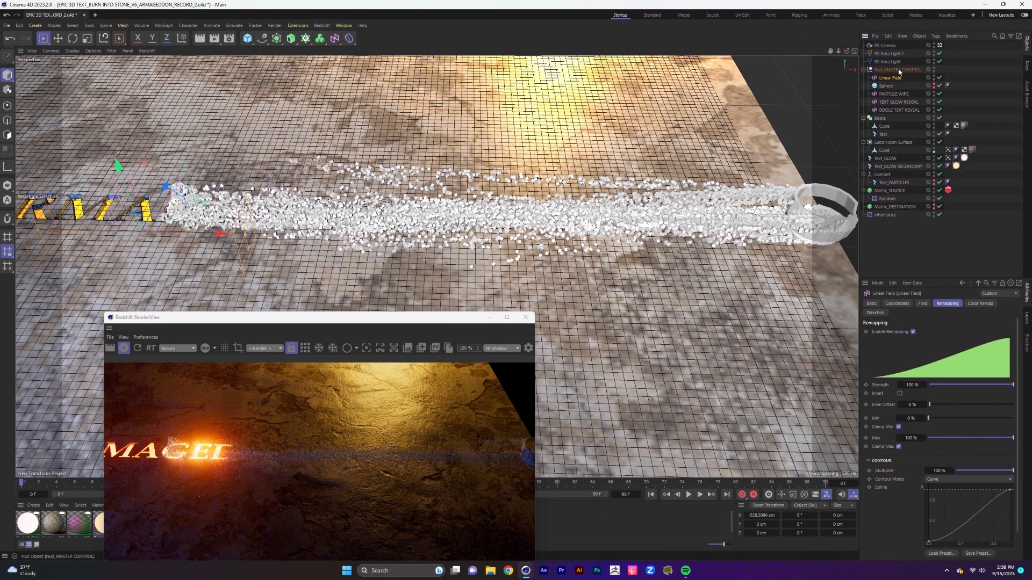
double_click(901, 80)
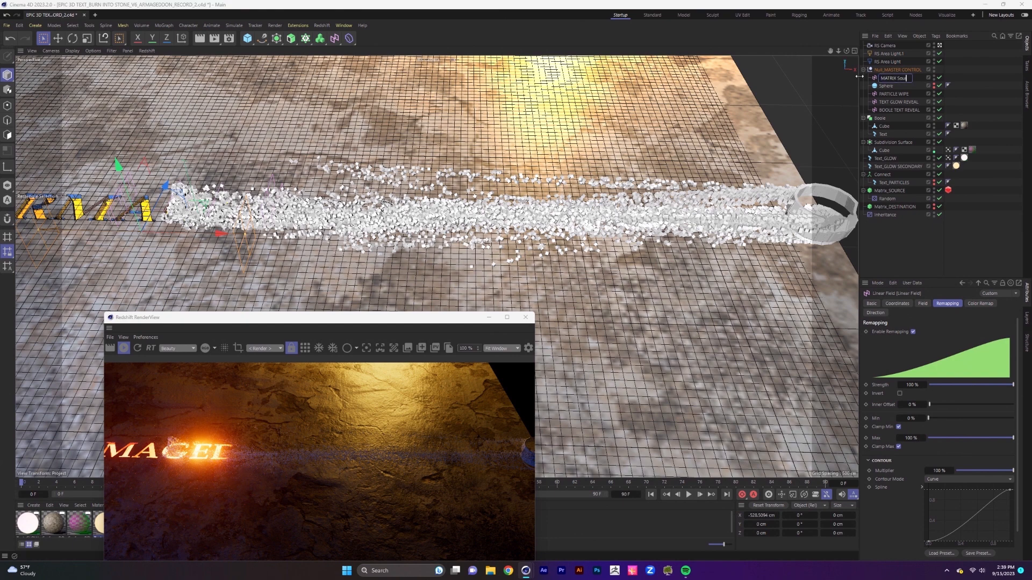
key(Return)
Move Null_MASTER CONTROL along X to about 645 cm
click(896, 70)
drag(352, 237, 444, 224)
scroll(622, 248, up, 5)
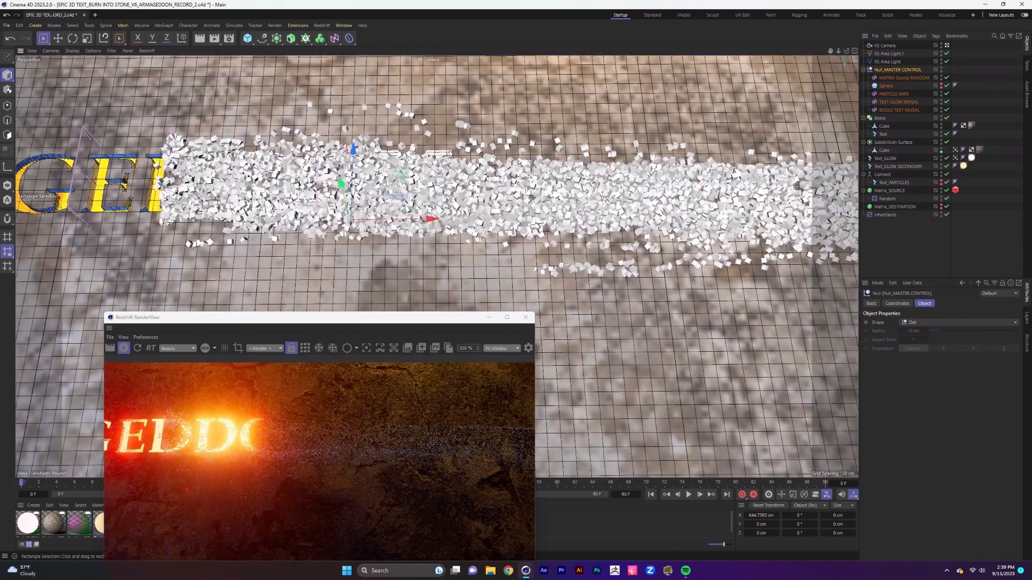
Set the count of both Matrix_SOURCE and Matrix_DESTINATION to 300000
click(890, 191)
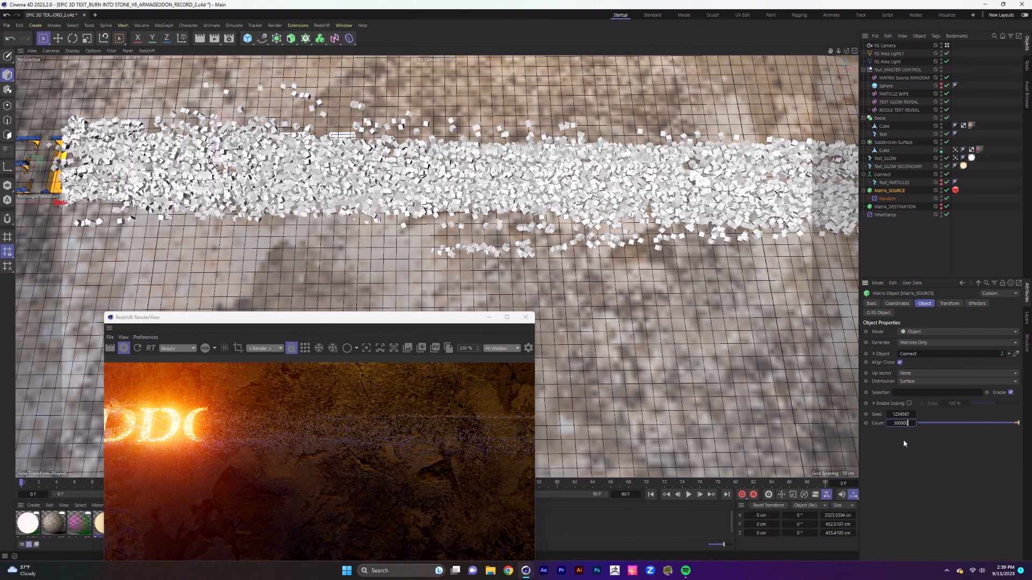
key(Return)
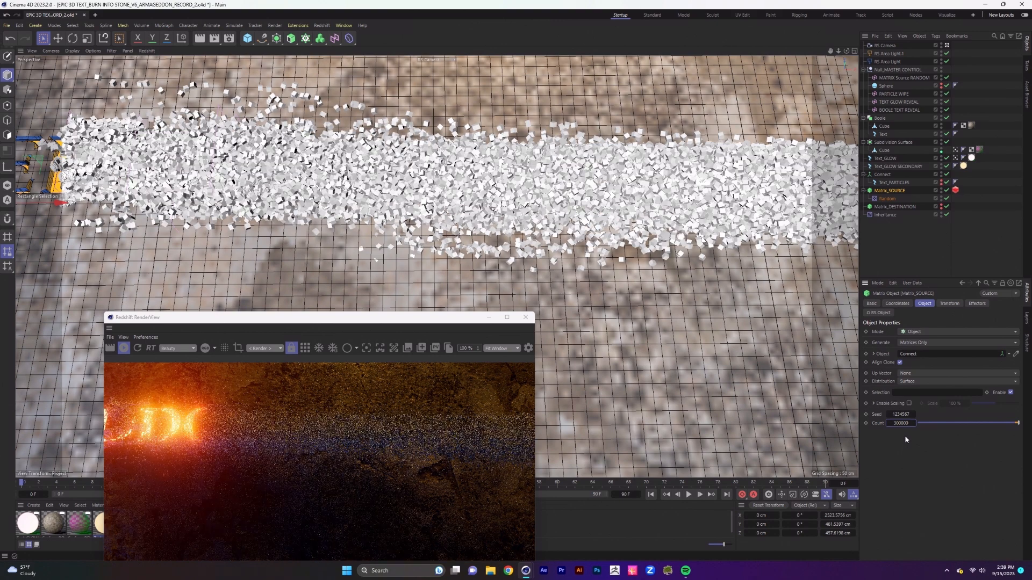
click(893, 206)
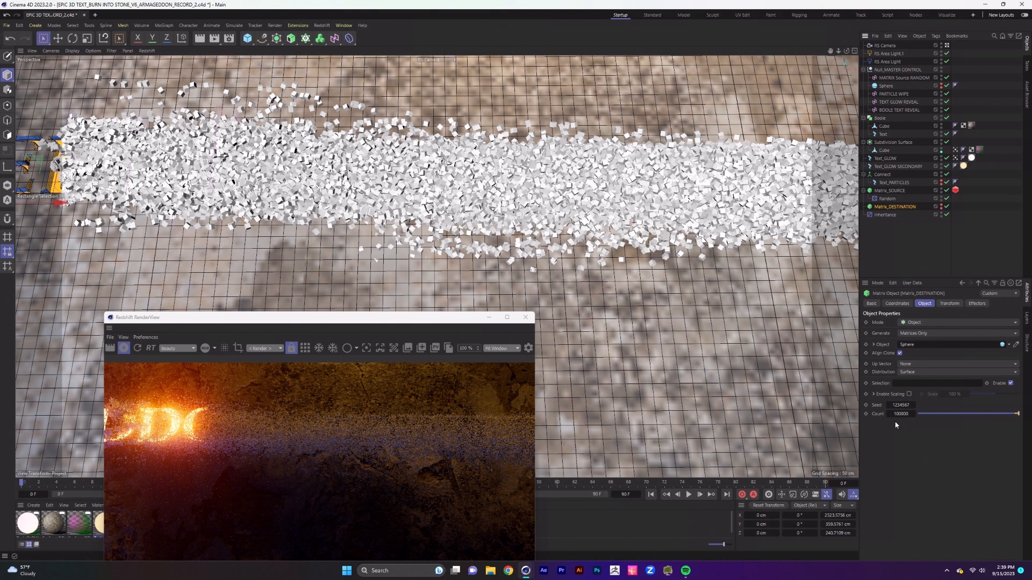
text(300000)
key(Return)
Examine the denser particle stream and its render from low, wide and overhead angles
scroll(317, 200, up, 3)
alt+middle_drag(317, 200, 352, 193)
alt+drag(352, 193, 348, 139)
scroll(398, 180, up, 3)
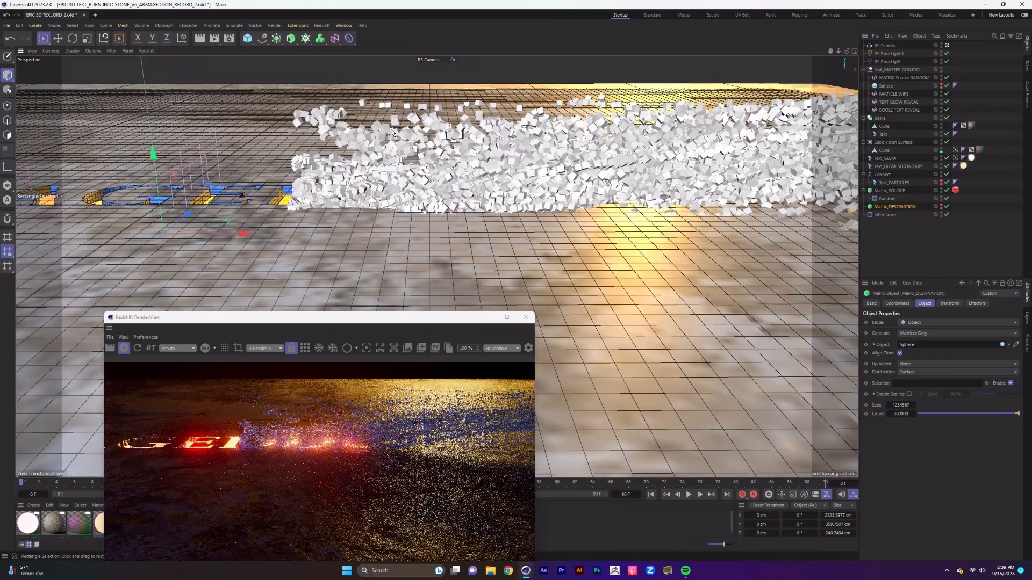
alt+drag(402, 185, 408, 231)
scroll(499, 305, down, 1)
scroll(499, 305, down, 4)
alt+drag(587, 221, 589, 196)
mouse_move(720, 217)
alt+middle_down()
mouse_move(355, 238)
mouse_move(463, 235)
alt+middle_up()
alt+drag(500, 231, 492, 253)
alt+middle_drag(491, 253, 461, 206)
scroll(572, 208, up, 5)
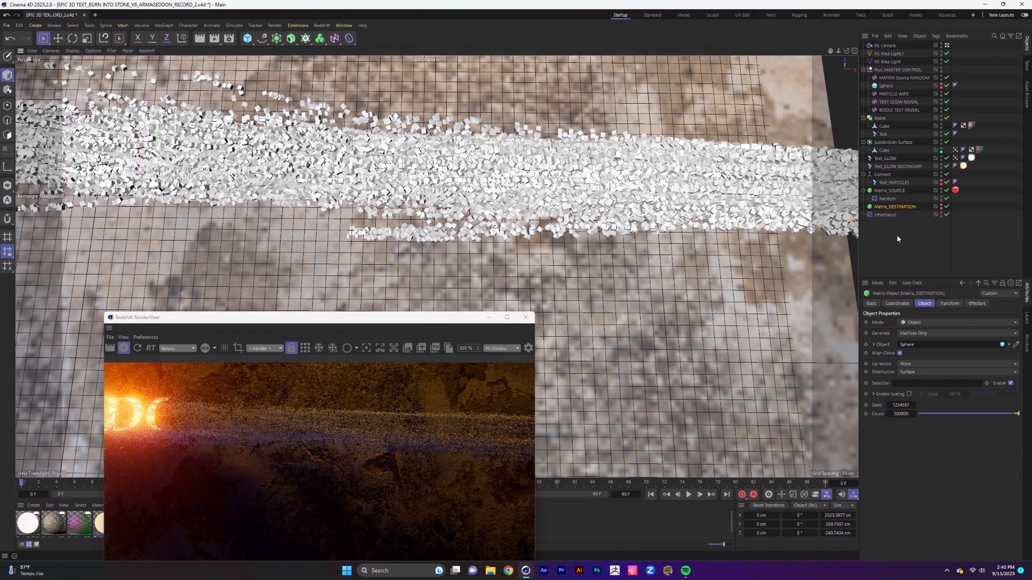
Add a Random effector to Matrix_DESTINATION, nest it under that matrix and check the matrix's effector list
click(978, 304)
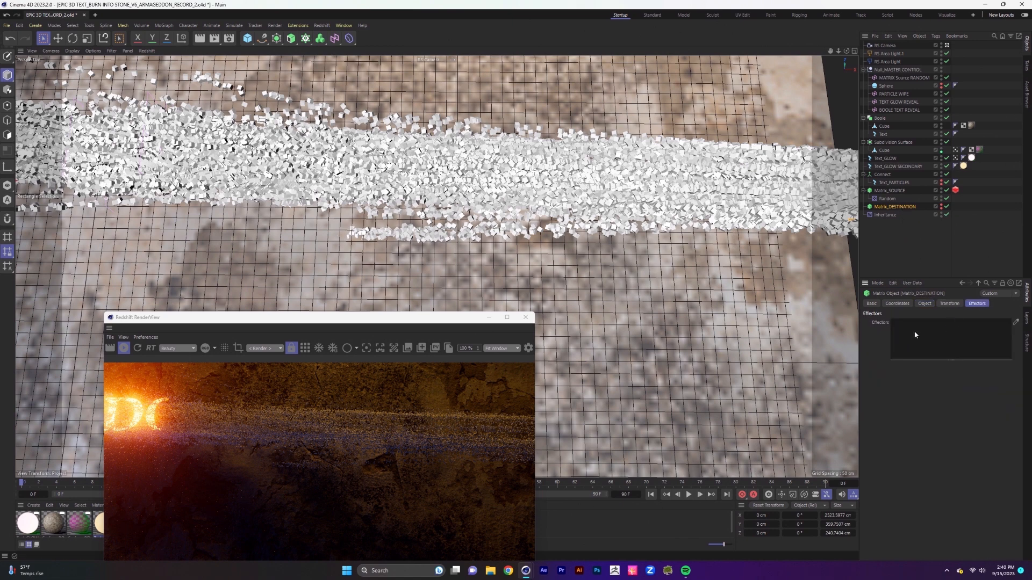
click(164, 25)
mouse_move(204, 41)
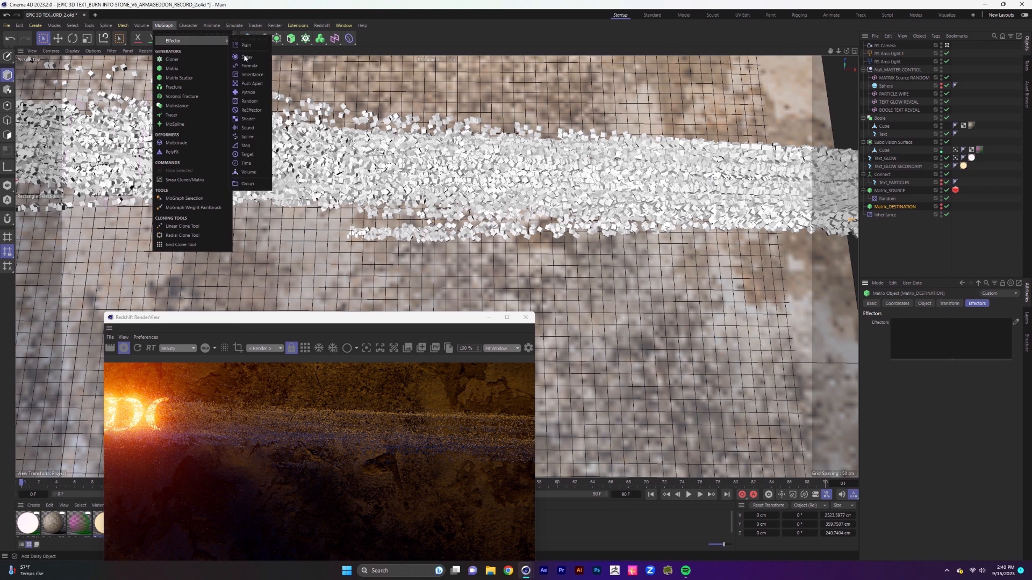
click(249, 101)
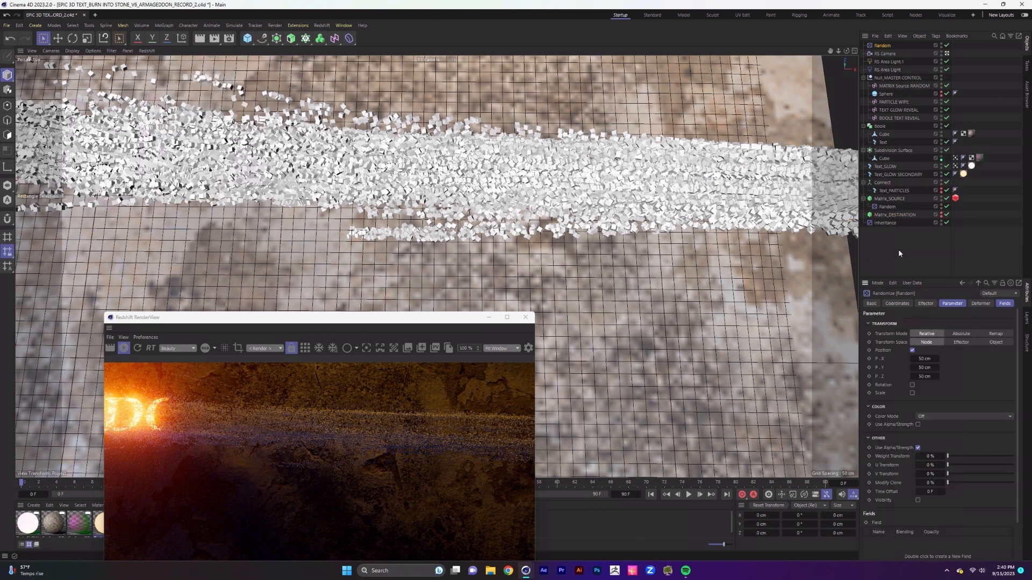
drag(932, 105, 898, 217)
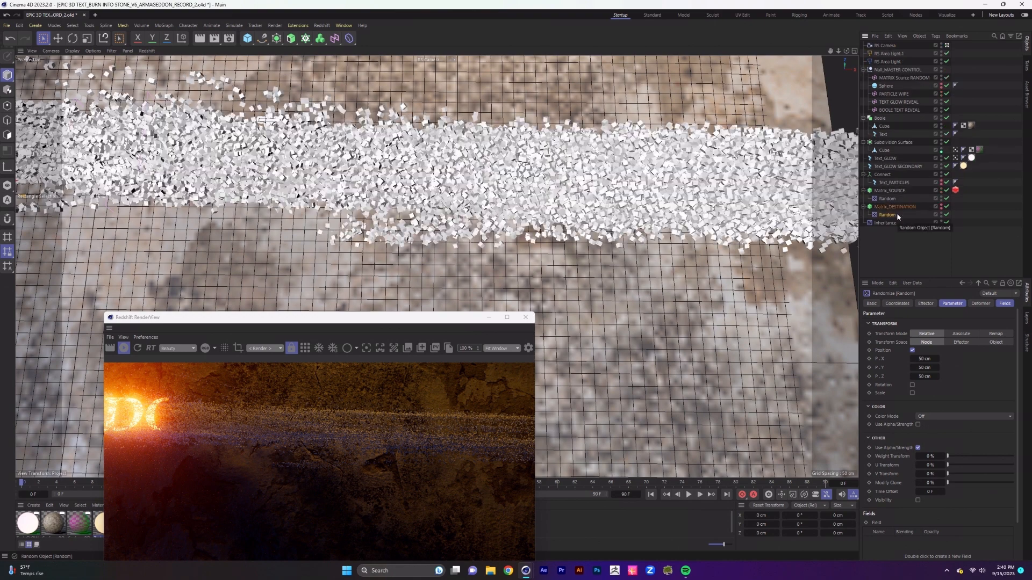
click(900, 207)
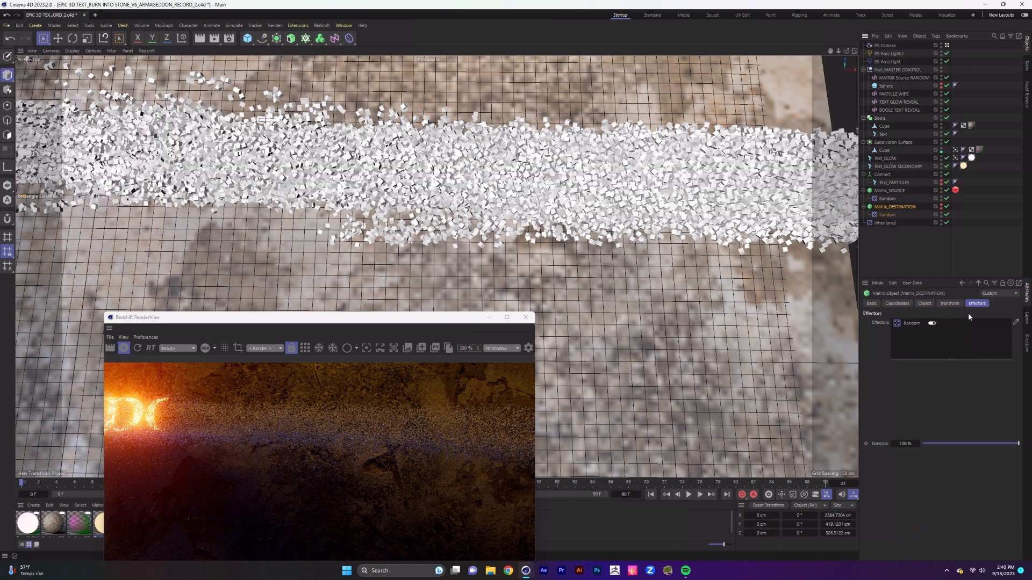
Set the Random effector under Matrix_DESTINATION to Turbulence mode and lower its animation speed
click(887, 215)
click(930, 304)
click(924, 353)
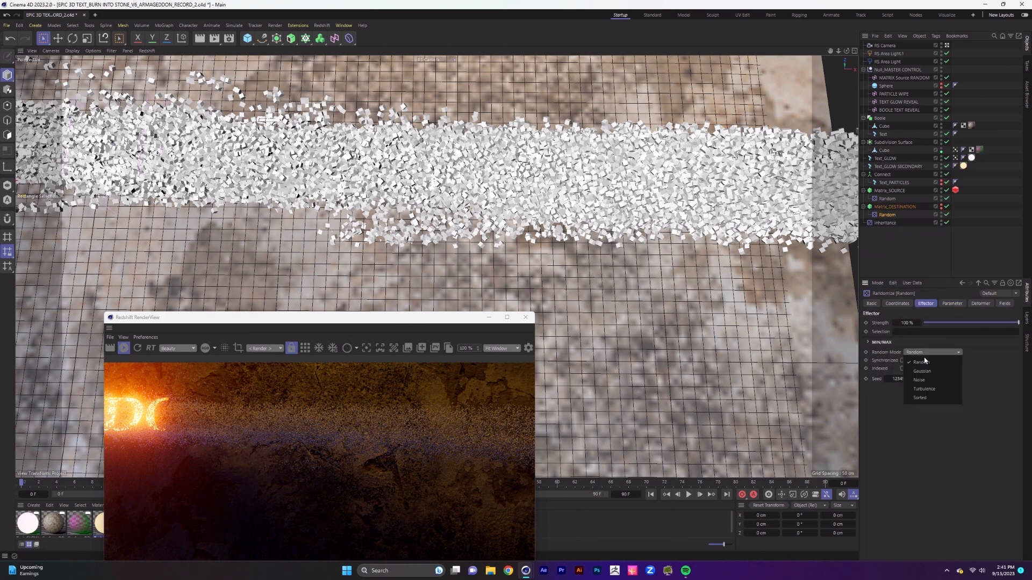
click(923, 390)
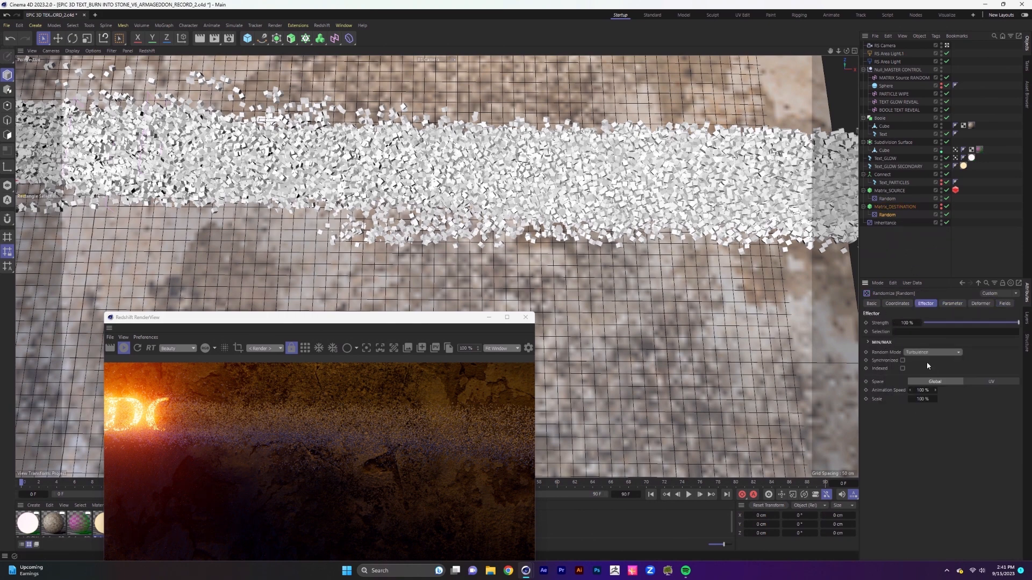
click(923, 390)
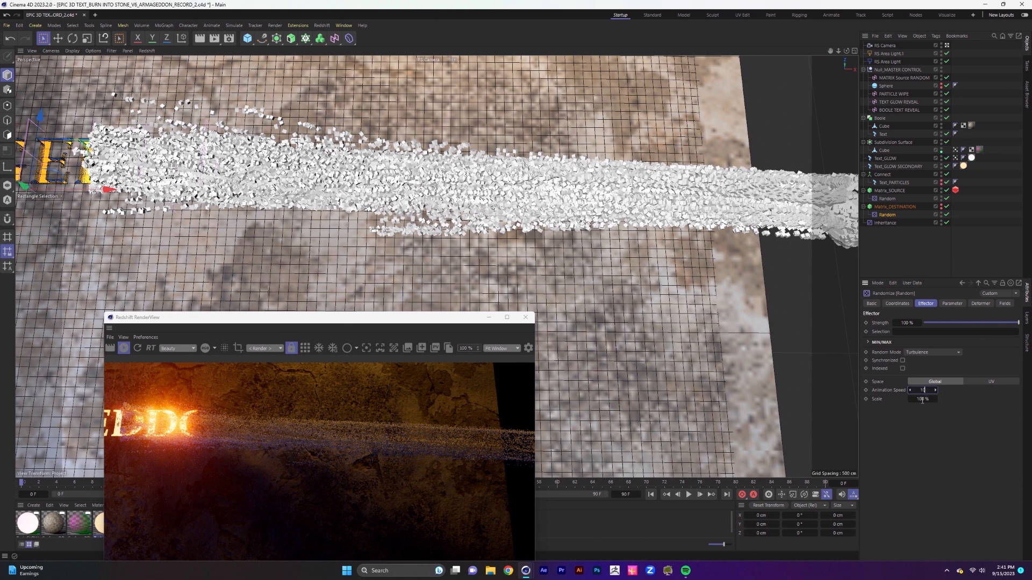
Set the position offset of Matrix_DESTINATION's Random effector to 100 cm on X, Y and Z
click(948, 304)
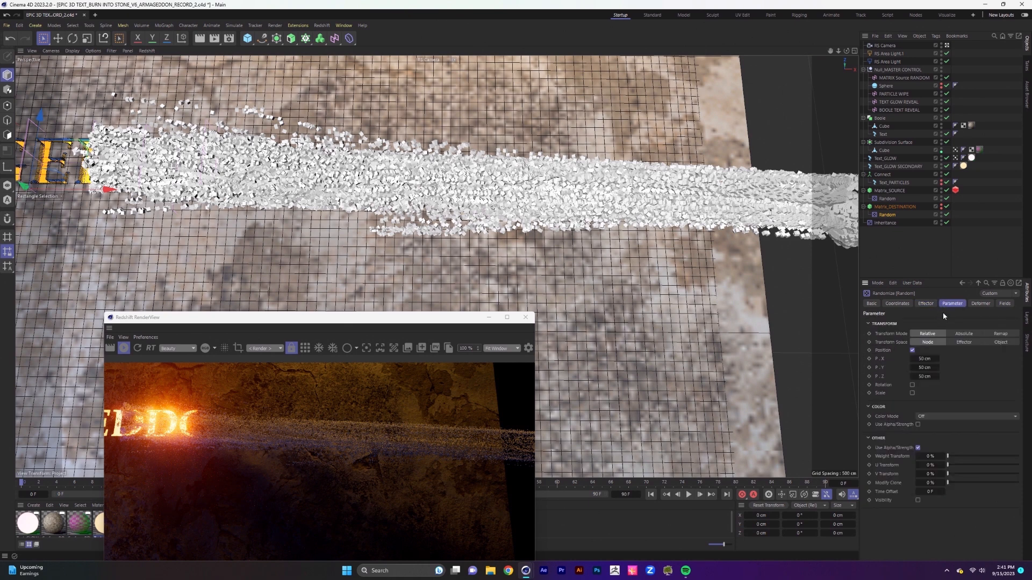
text(100)
click(922, 368)
click(923, 376)
text(100)
Enable rotation on Matrix_DESTINATION's Random effector and set heading, pitch and bank to 360° each
click(912, 385)
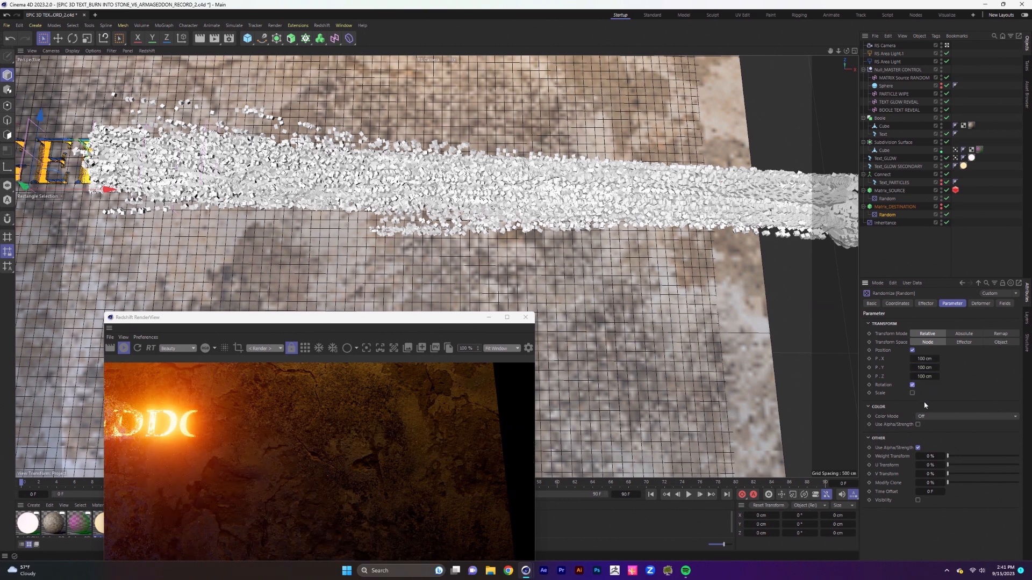
click(923, 394)
text(360)
click(924, 403)
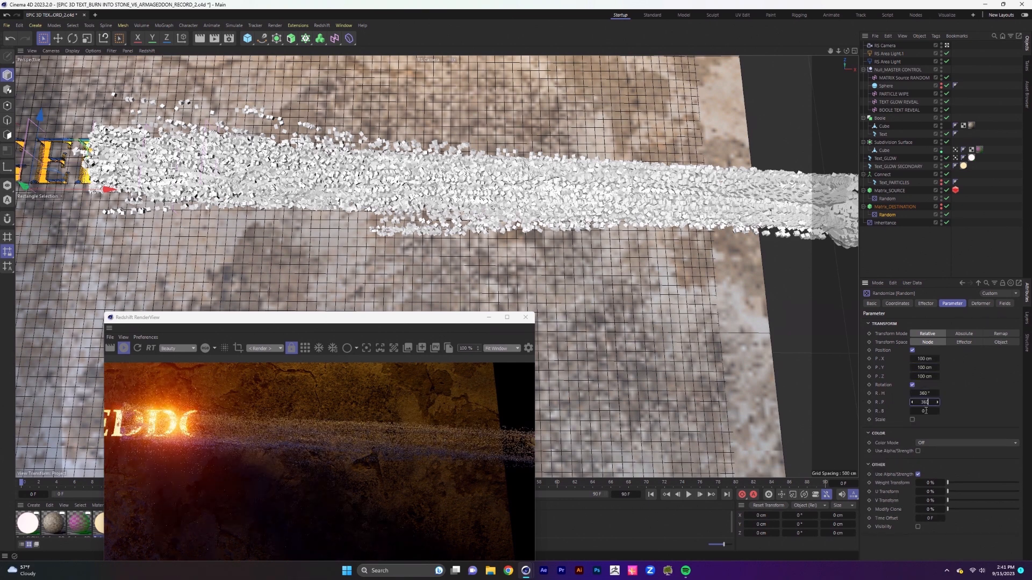
click(924, 411)
text(360)
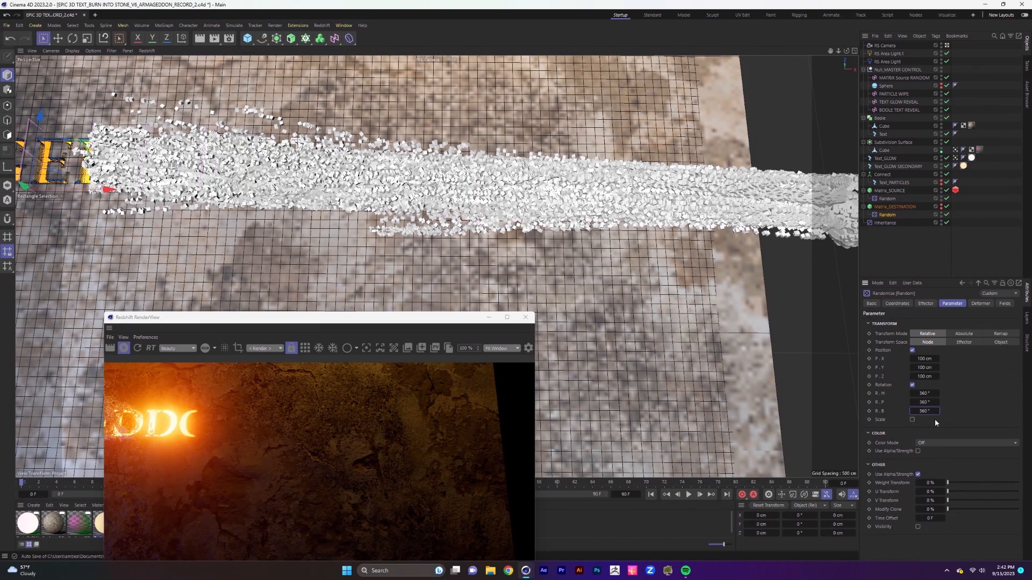
key(Return)
Scale the Sphere at the far end of the particle stream up to about 337 cm across
scroll(304, 171, up, 5)
alt+middle_drag(304, 171, 455, 186)
alt+drag(455, 185, 436, 253)
alt+right_drag(436, 252, 410, 328)
alt+drag(409, 328, 539, 282)
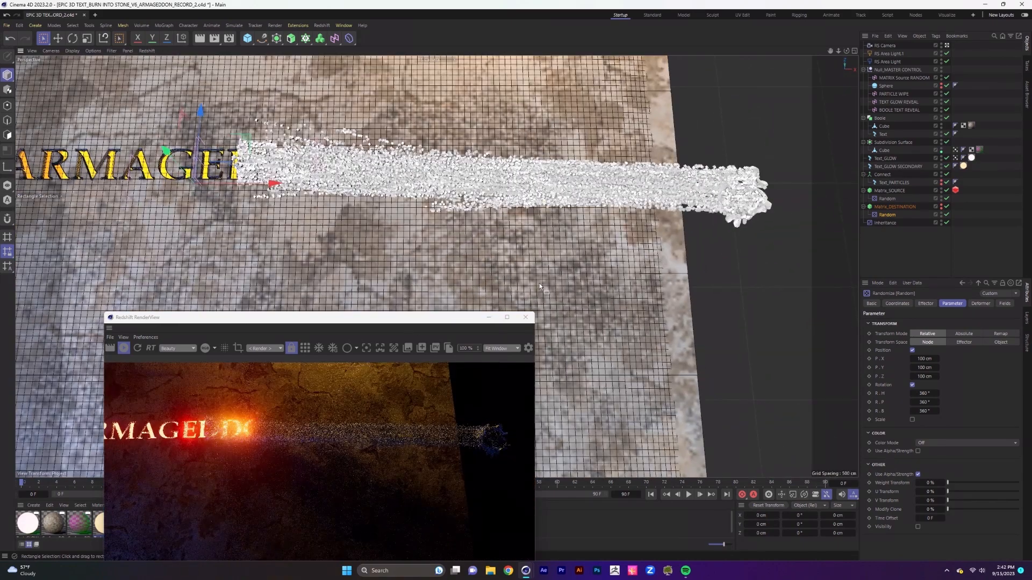
alt+middle_drag(491, 195, 509, 246)
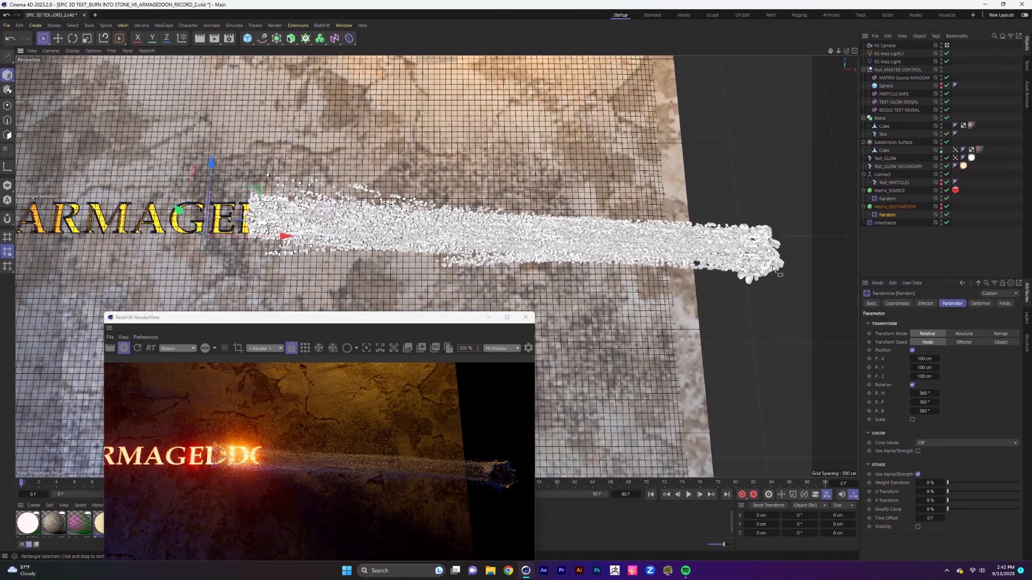
click(887, 86)
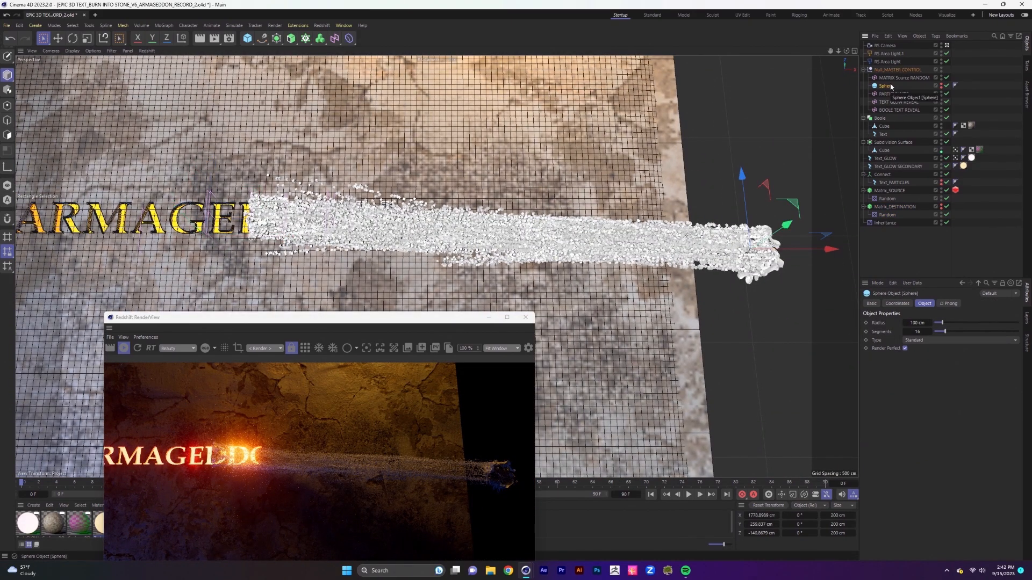
key(t)
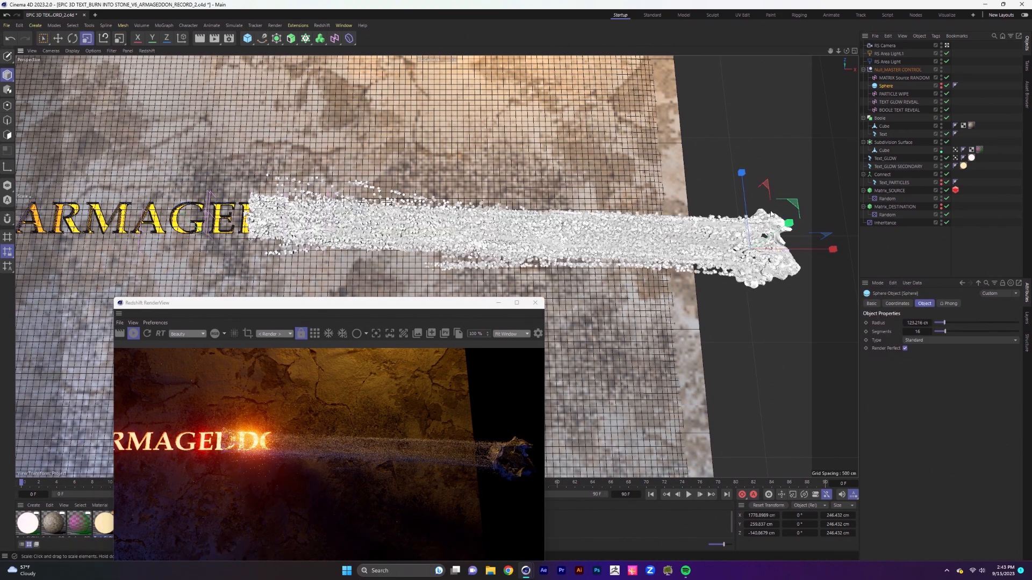
key(t)
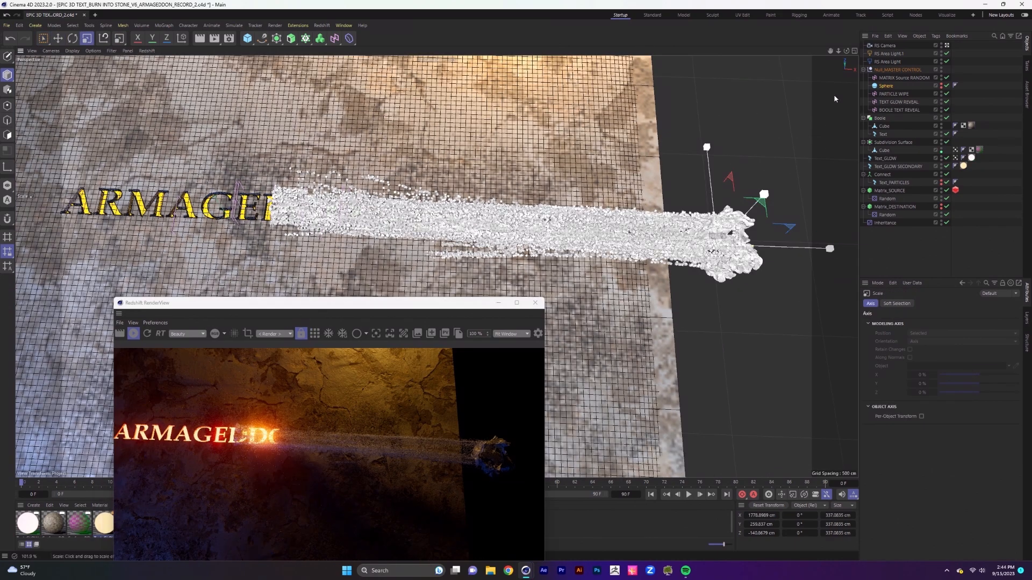
drag(835, 98, 769, 189)
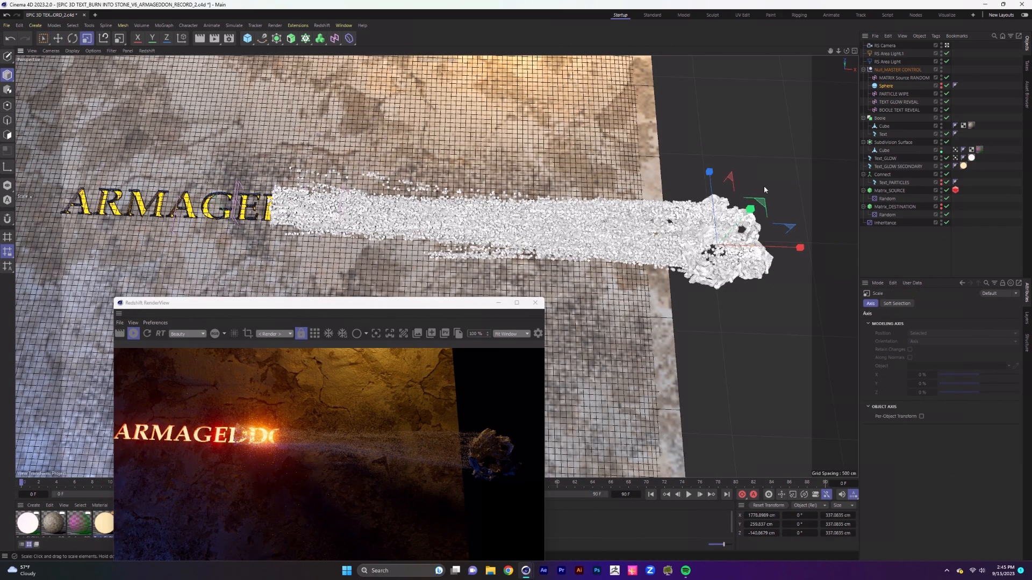
Raise the particle count of Matrix_SOURCE and Matrix_DESTINATION to 400000
alt+drag(550, 241, 548, 220)
alt+right_drag(325, 186, 384, 144)
alt+drag(612, 236, 615, 278)
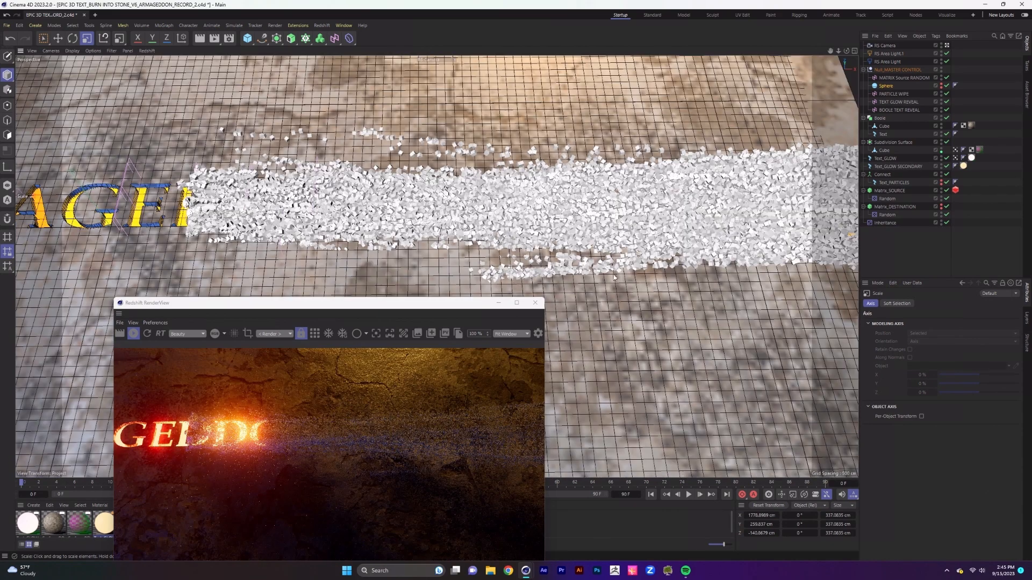
click(889, 191)
double_click(904, 424)
text(400000)
key(Return)
click(890, 207)
double_click(901, 415)
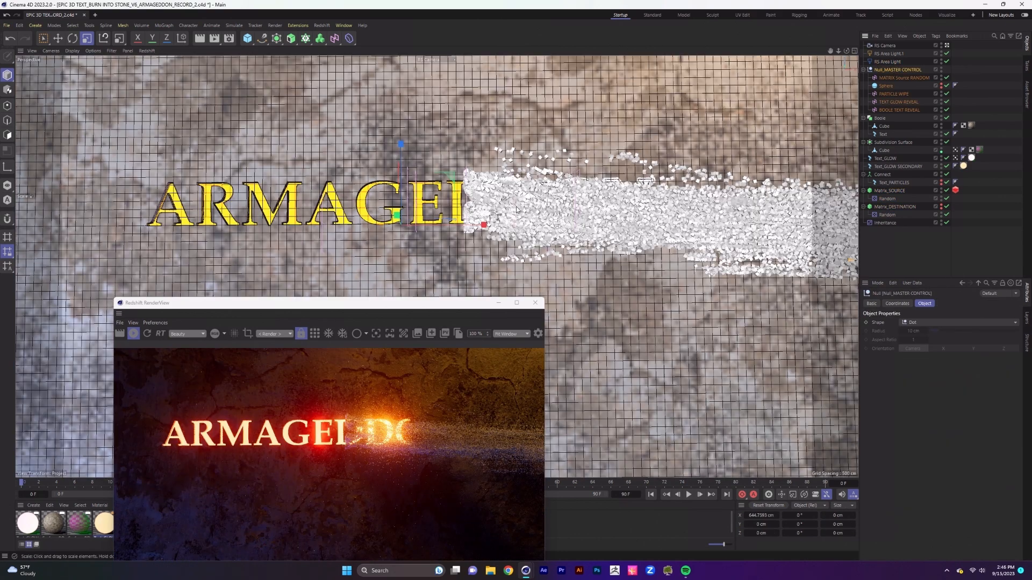
Move Null_MASTER CONTROL back along X to about 401 cm
click(896, 70)
key(e)
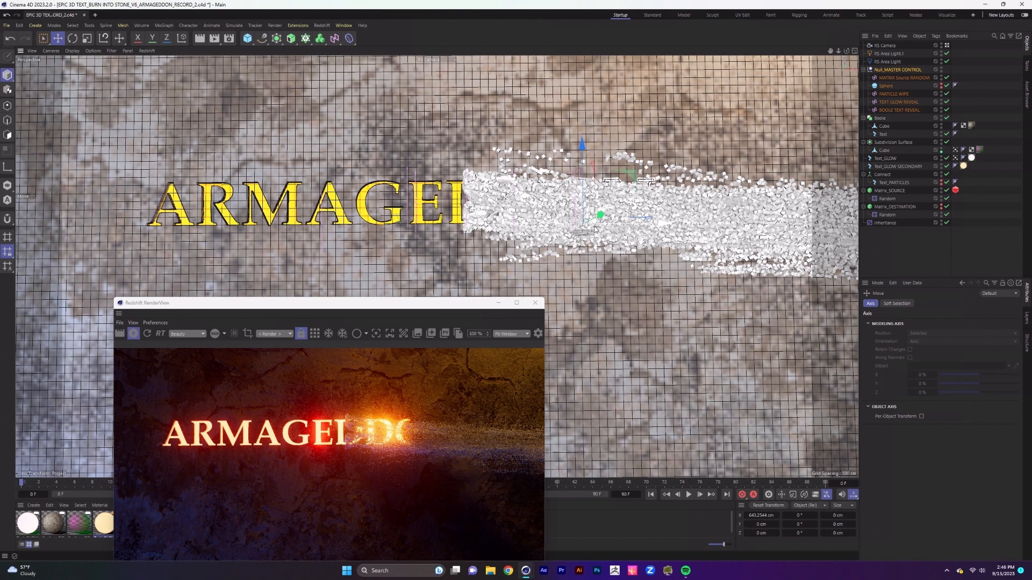
drag(598, 228, 521, 230)
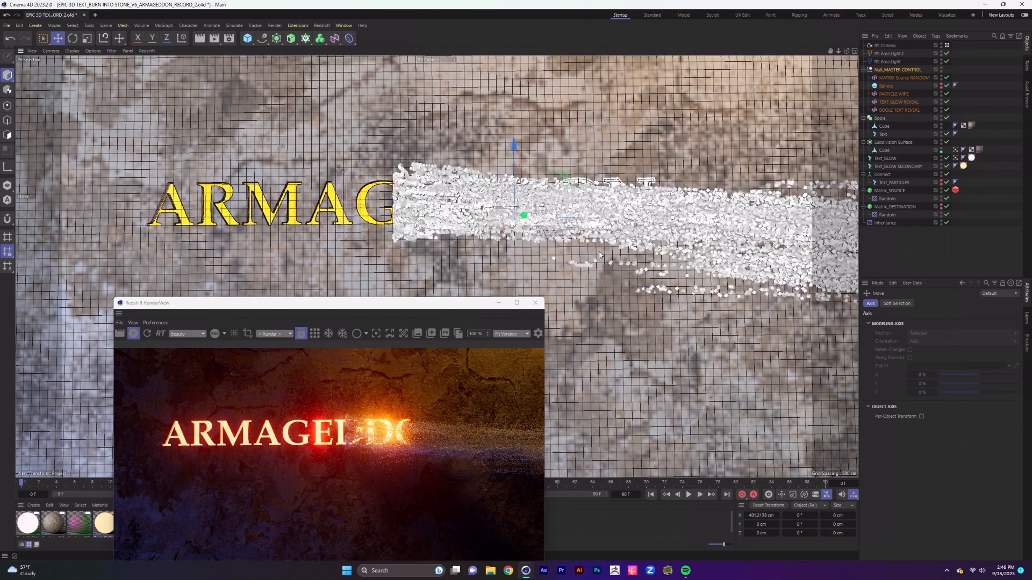
Rotate the PARTICLE WIPE linear field to a heading of about -19.8° so the particle edge slants across the text
click(897, 95)
key(l)
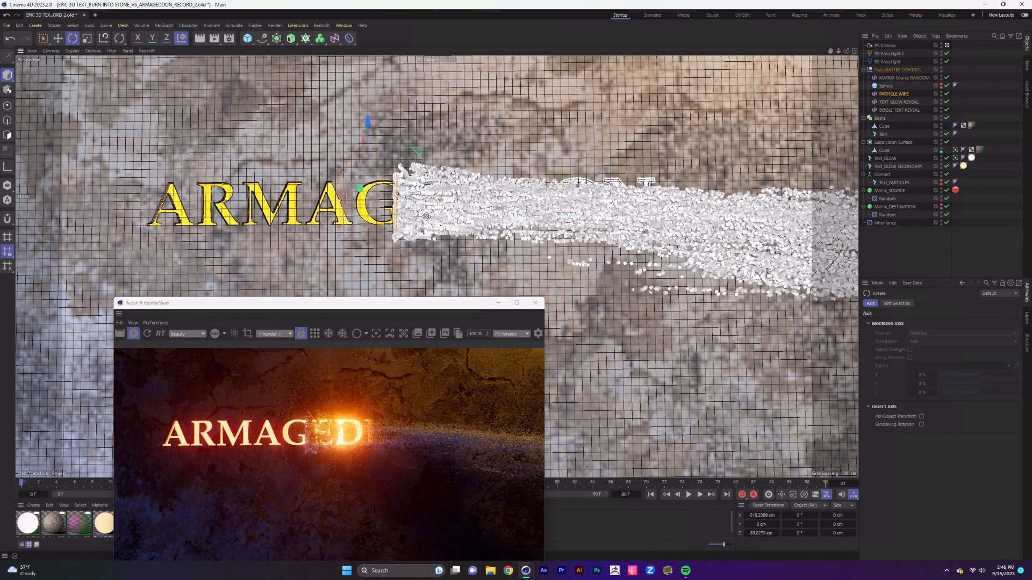
key(r)
drag(400, 241, 393, 243)
Reshape the PARTICLE WIPE field's remapping contour curve into a longer, softer ease-in at its start
click(893, 94)
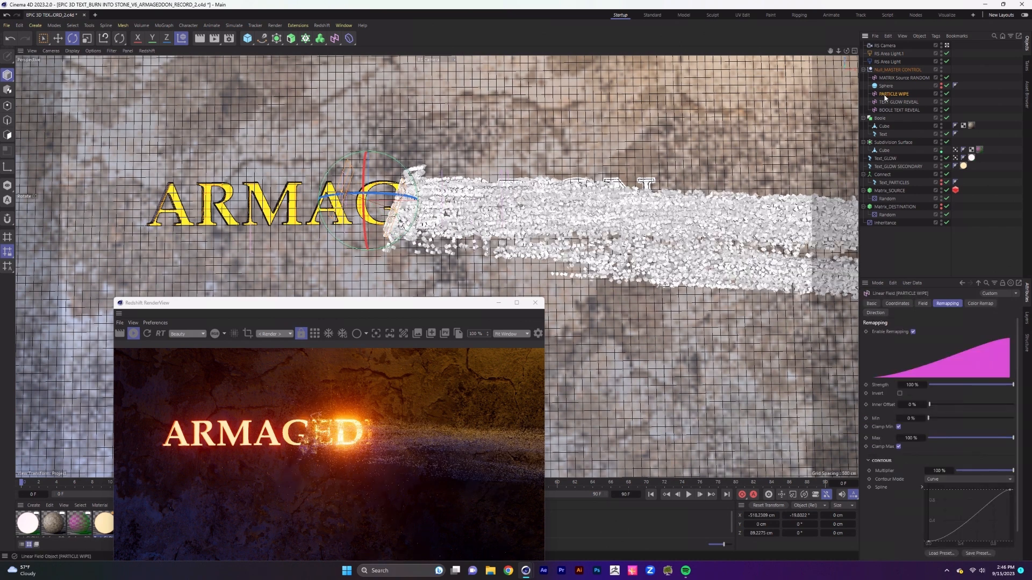
click(945, 542)
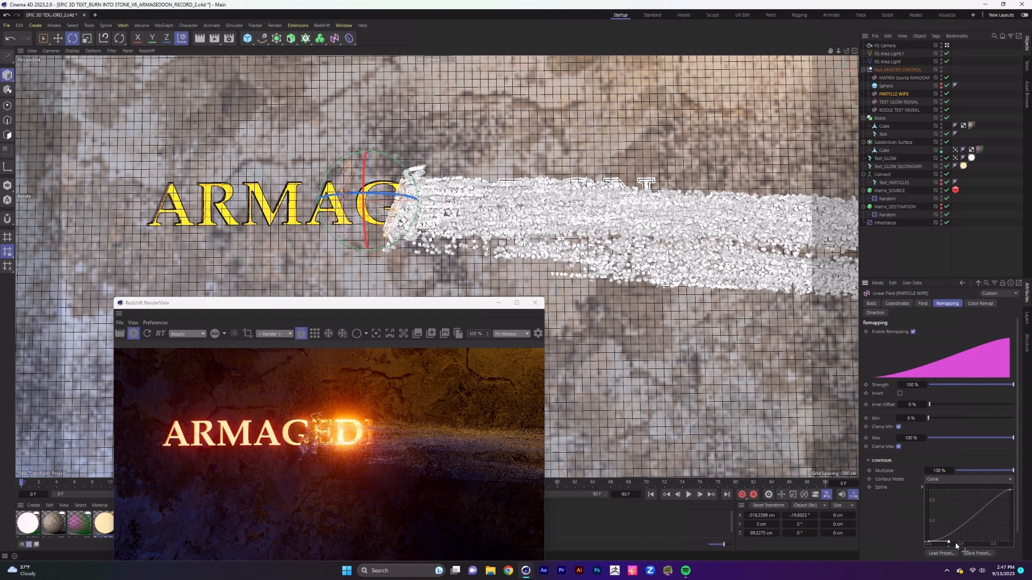
drag(949, 542, 970, 544)
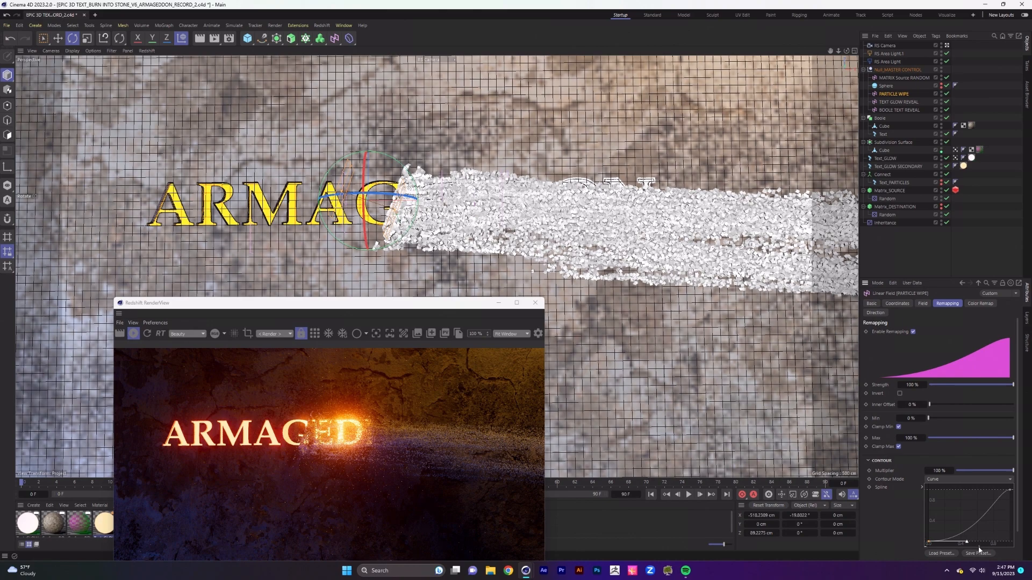
Move the MATRIX Source RANDOM field along X to about -536 cm
alt+drag(666, 231, 671, 127)
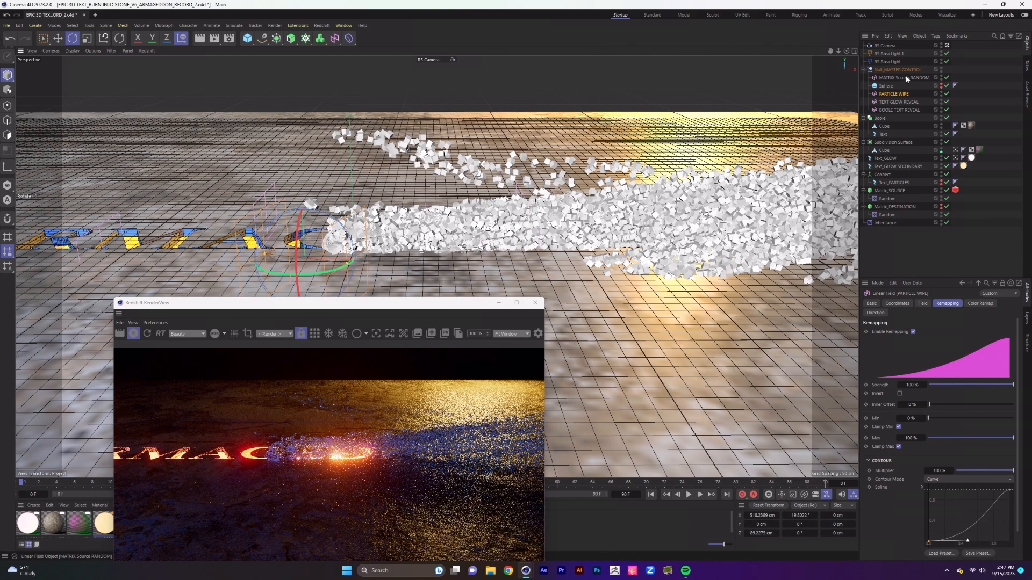
click(906, 79)
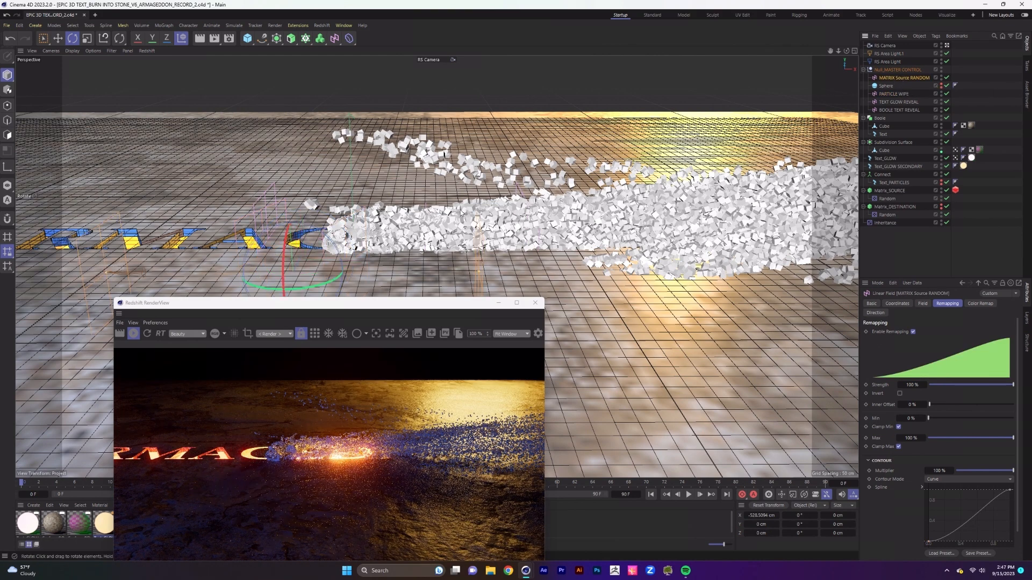
key(e)
mouse_move(376, 273)
mouse_down()
mouse_move(316, 272)
mouse_move(395, 273)
mouse_up()
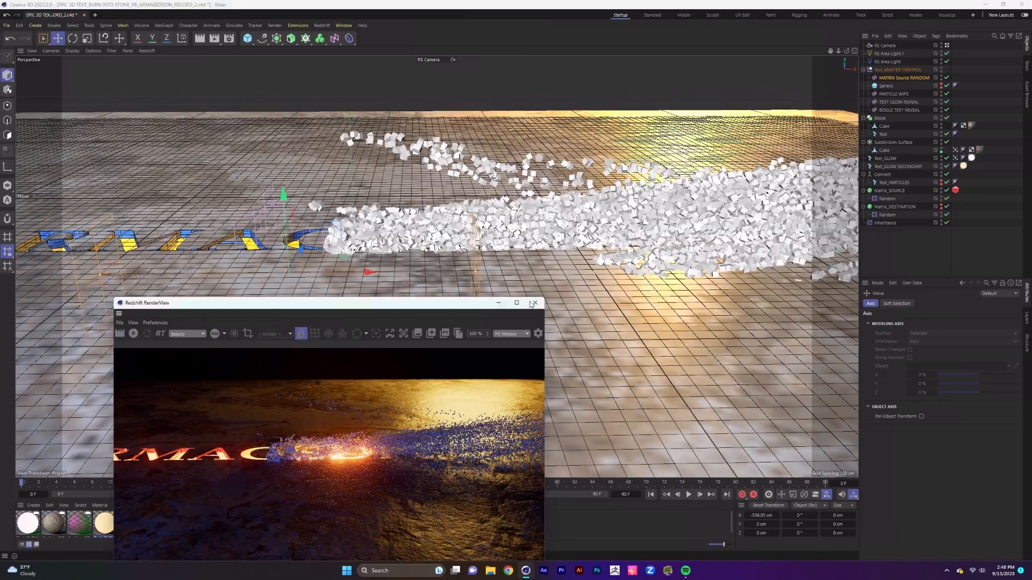
Close the Redshift RenderView and move Null_MASTER CONTROL along X towards the start of the text
click(533, 303)
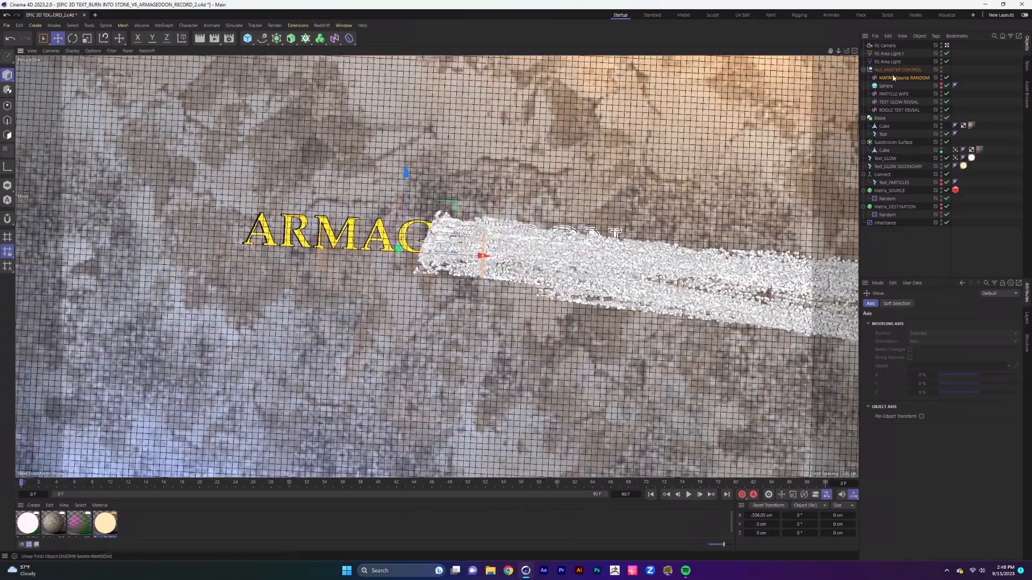
click(896, 70)
drag(572, 265, 456, 258)
Move the MATRIX Source RANDOM field back along X to about -648 cm
alt+drag(456, 259, 462, 167)
click(904, 79)
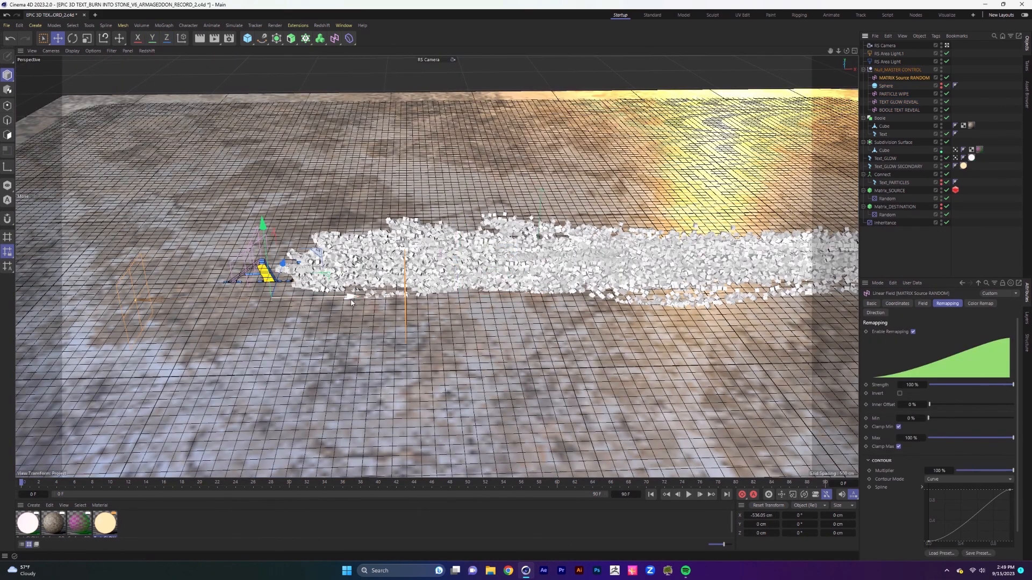
drag(317, 304, 311, 302)
Reopen the Redshift RenderView with the camera framed closely on the first letters and the particle stream
alt+drag(407, 307, 409, 373)
alt+middle_drag(457, 278, 406, 309)
click(321, 25)
click(301, 84)
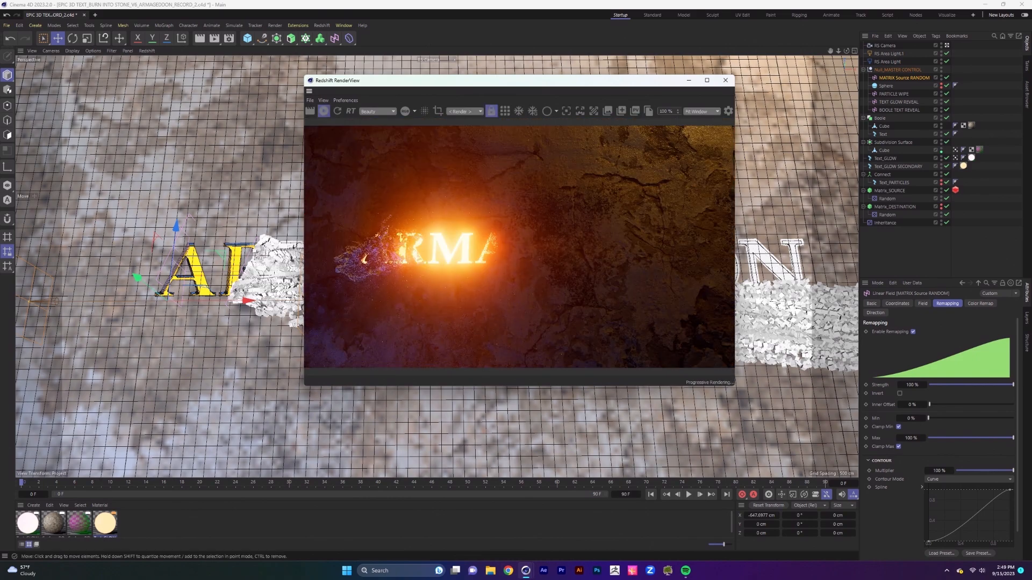
alt+drag(268, 294, 272, 291)
alt+right_drag(272, 290, 293, 291)
alt+drag(271, 293, 278, 229)
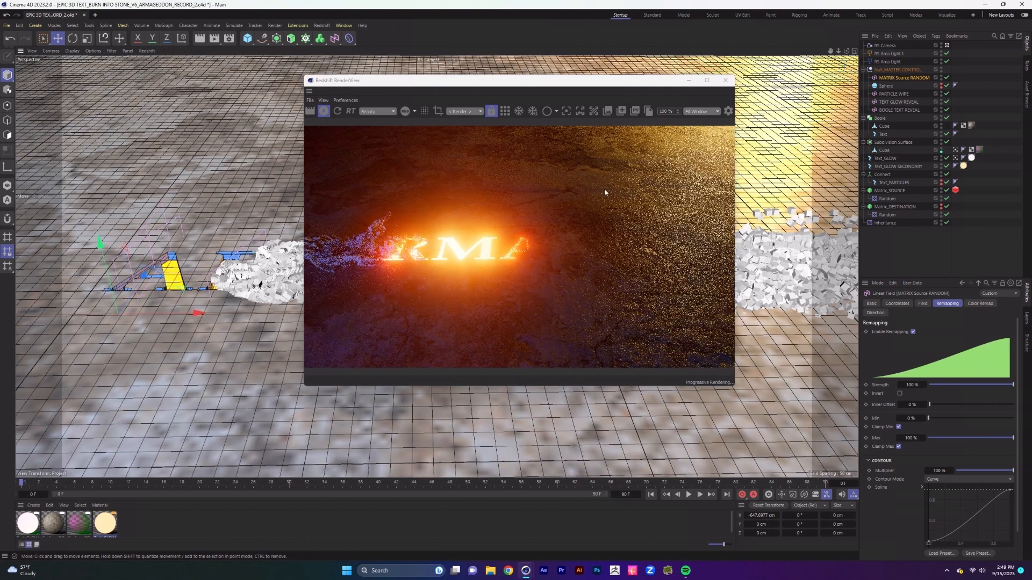
Switch Matrix_SOURCE off and on again to refresh its particles, and move the RenderView off the first letters
click(948, 191)
click(947, 190)
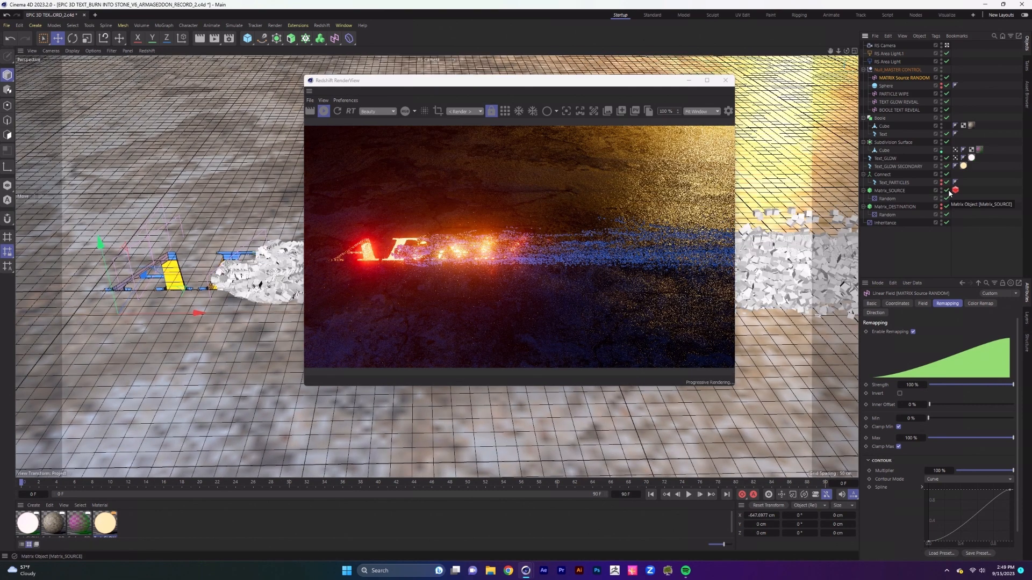
drag(621, 80, 367, 237)
alt+drag(529, 252, 599, 215)
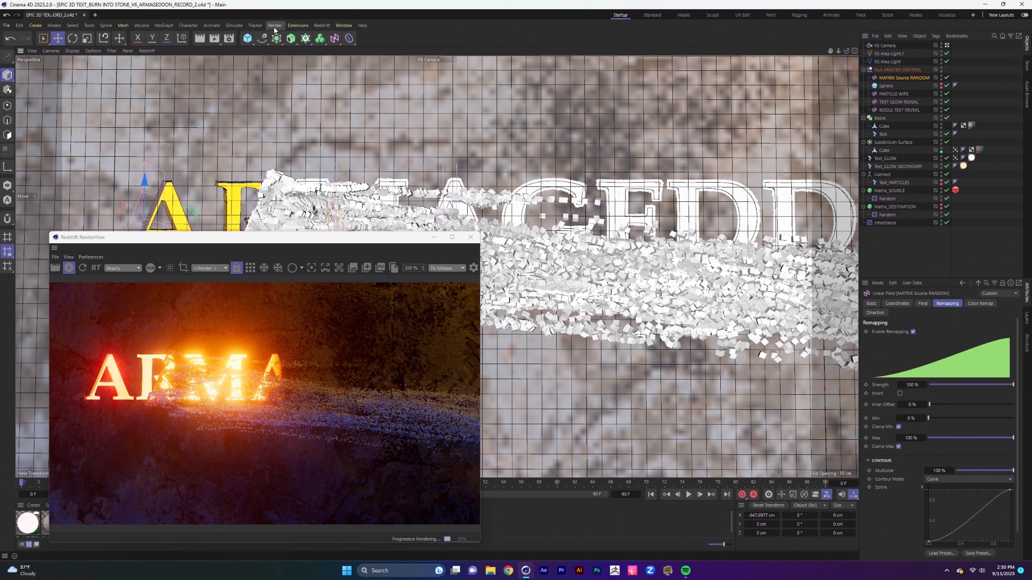
Add a Redshift area light and place it above the first letters at about X -729 cm, Y 226 cm
click(321, 25)
mouse_move(353, 51)
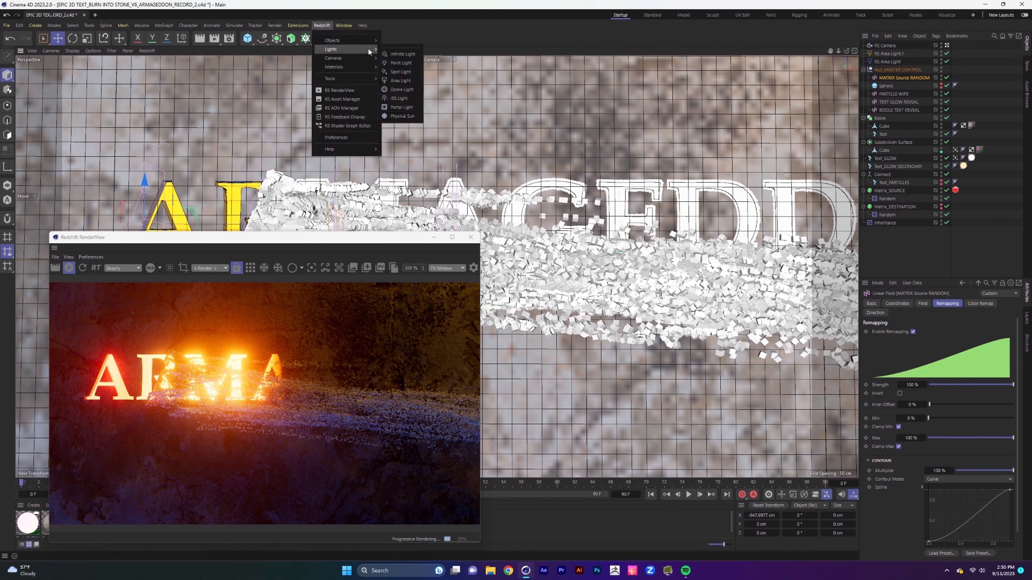
click(401, 80)
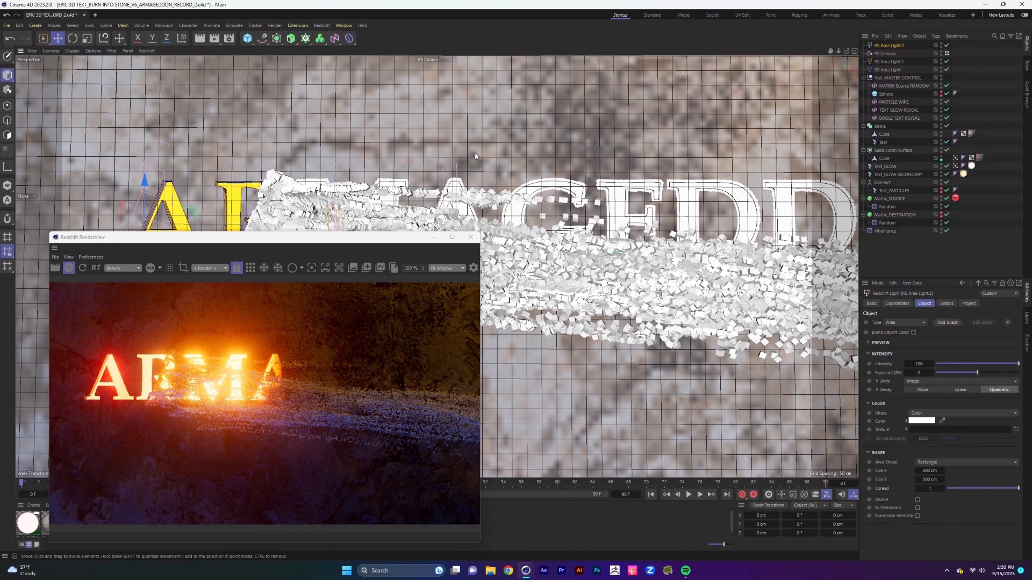
alt+drag(573, 258, 579, 185)
drag(700, 208, 352, 196)
Rotate the new area light to about -91° heading and -22° pitch so it shines along the particle stream
key(r)
drag(311, 240, 344, 238)
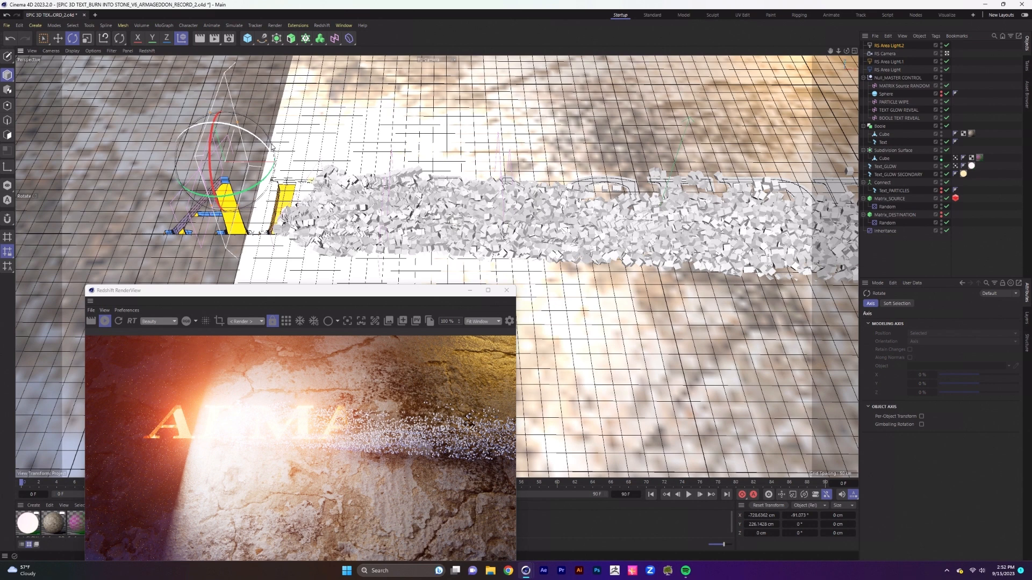
drag(274, 144, 285, 148)
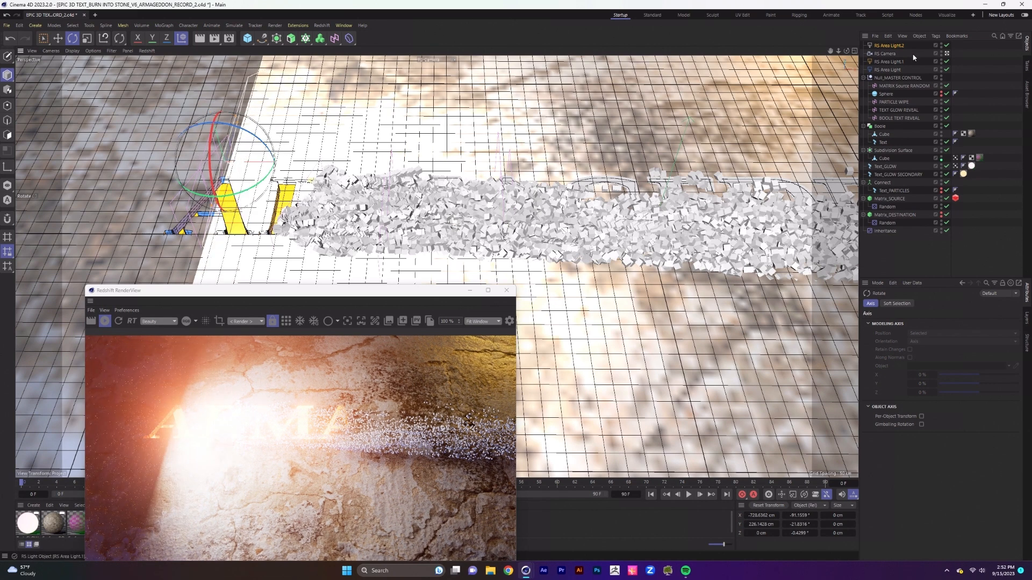
Set the new area light's project mode to Include and add Matrix_SOURCE as its only lit object
click(895, 47)
click(968, 304)
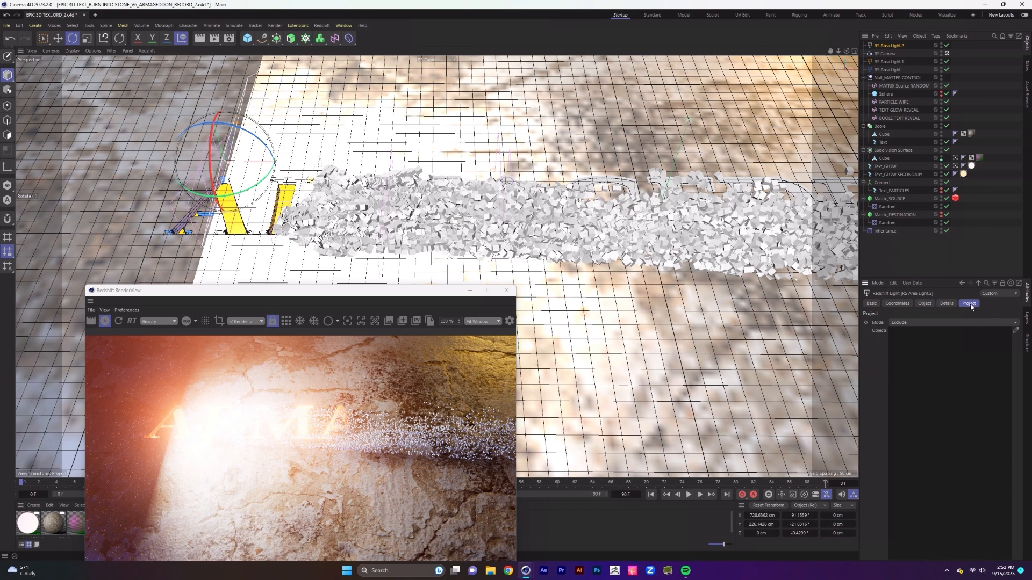
click(925, 322)
click(910, 333)
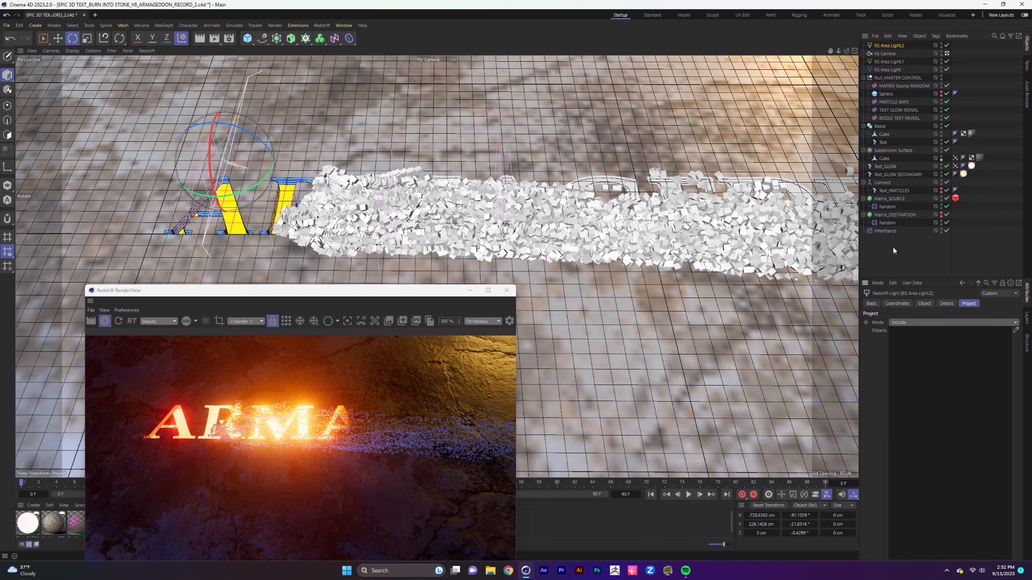
drag(895, 203, 922, 339)
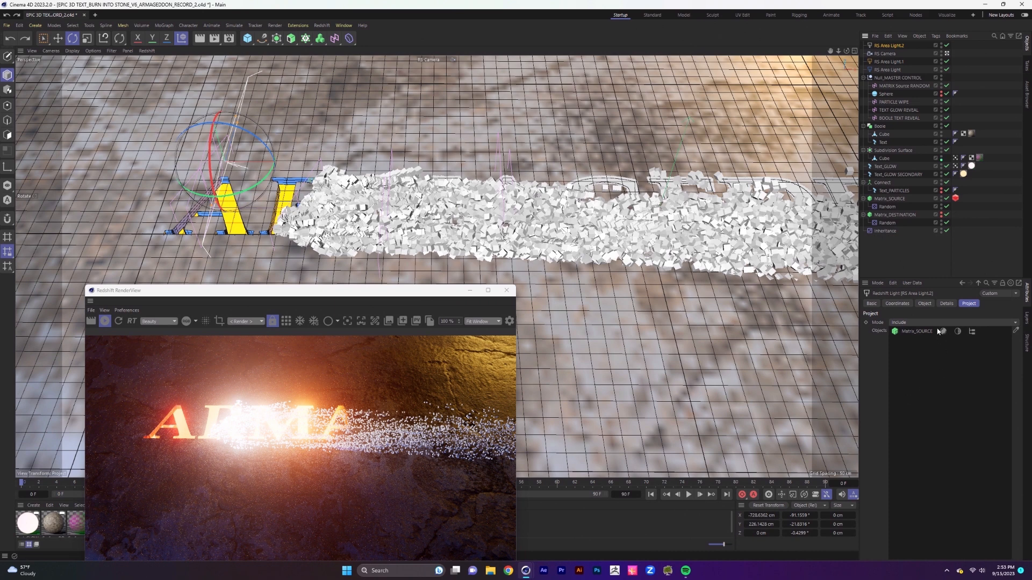
Set the new area light's colour to orange (RGB 255, 123, 15) and its intensity to 300
click(924, 303)
click(923, 421)
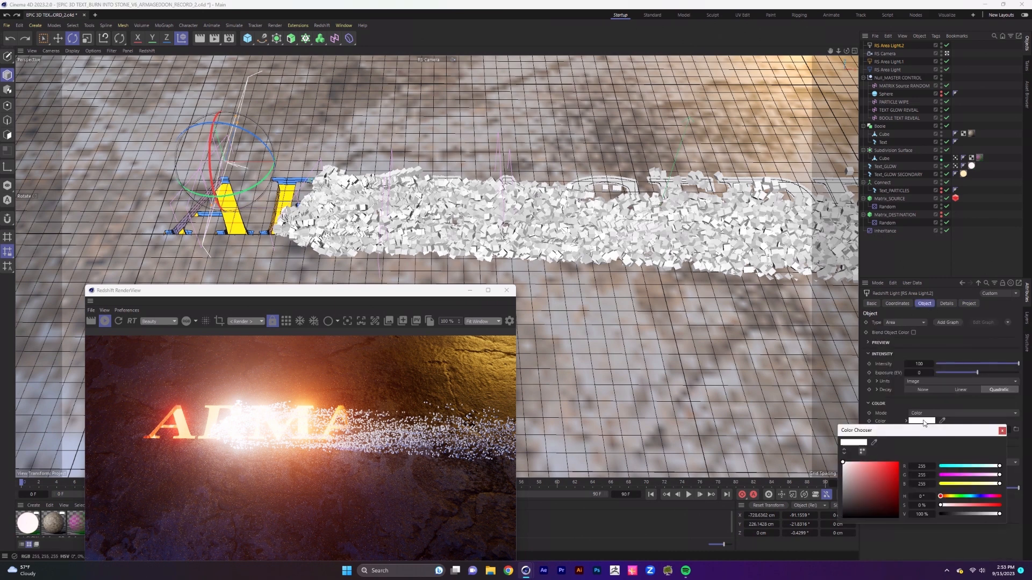
drag(947, 499, 945, 496)
click(894, 464)
drag(894, 464, 896, 462)
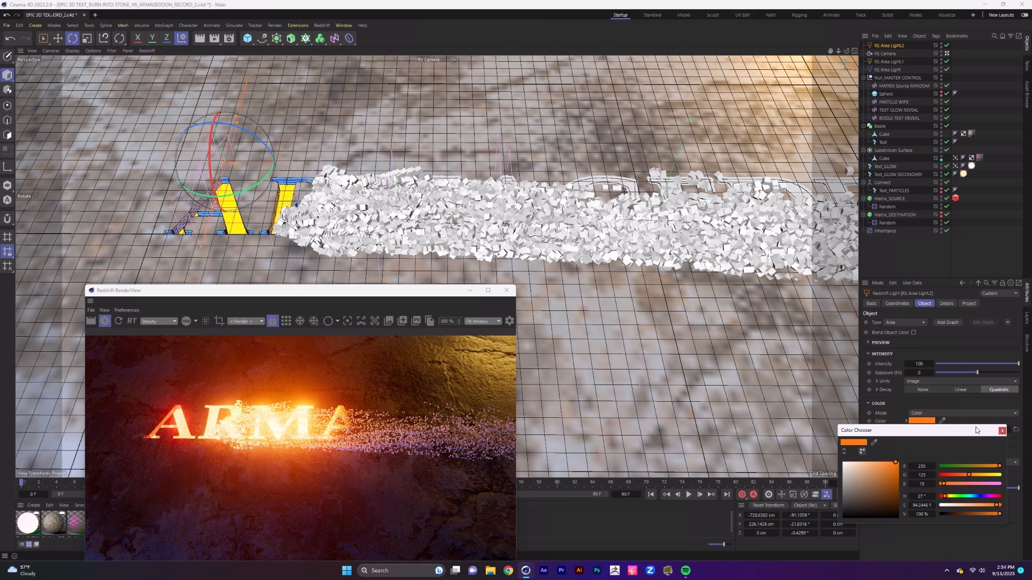
click(1001, 431)
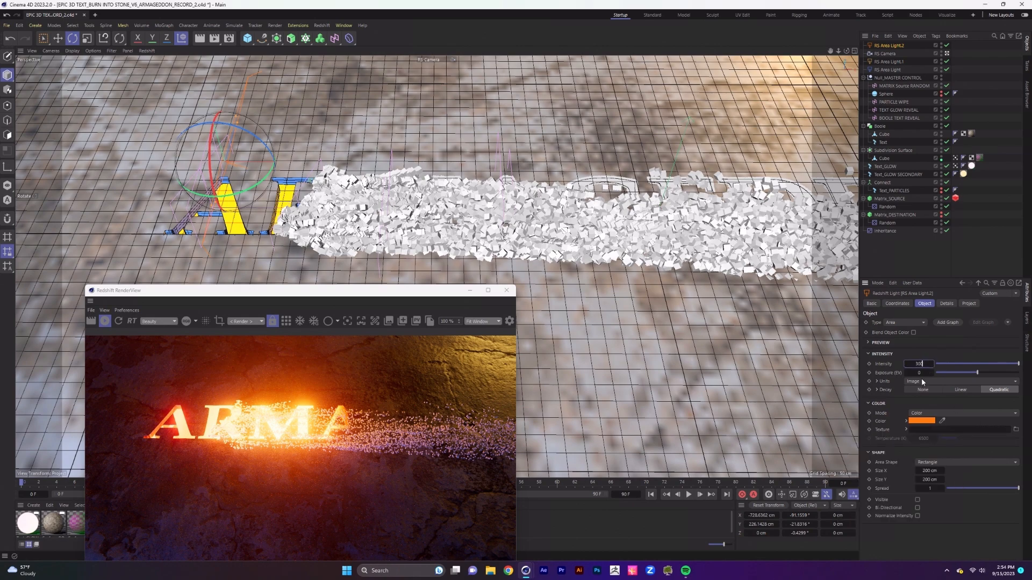
key(Return)
Set the particle count of Matrix_SOURCE to 400000
alt+drag(320, 292, 322, 341)
click(890, 199)
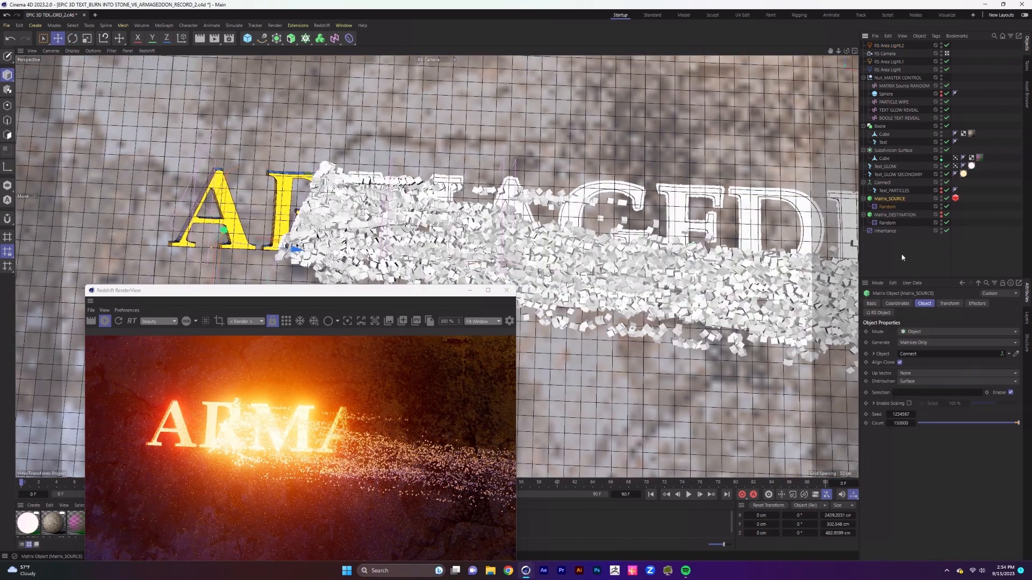
double_click(900, 422)
text(400000)
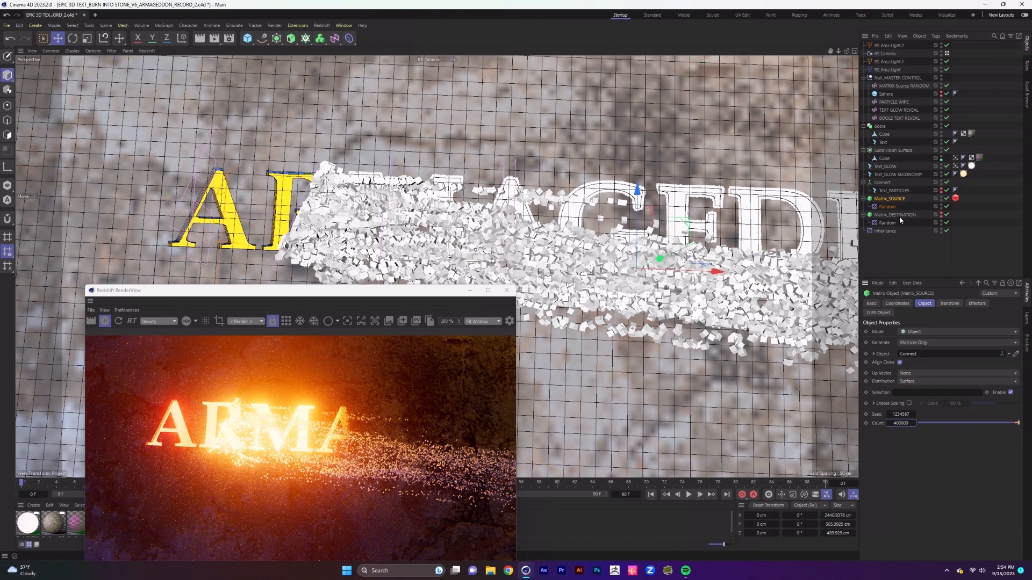
Set the particle count of Matrix_DESTINATION to 400000
click(898, 216)
double_click(908, 413)
text(4)
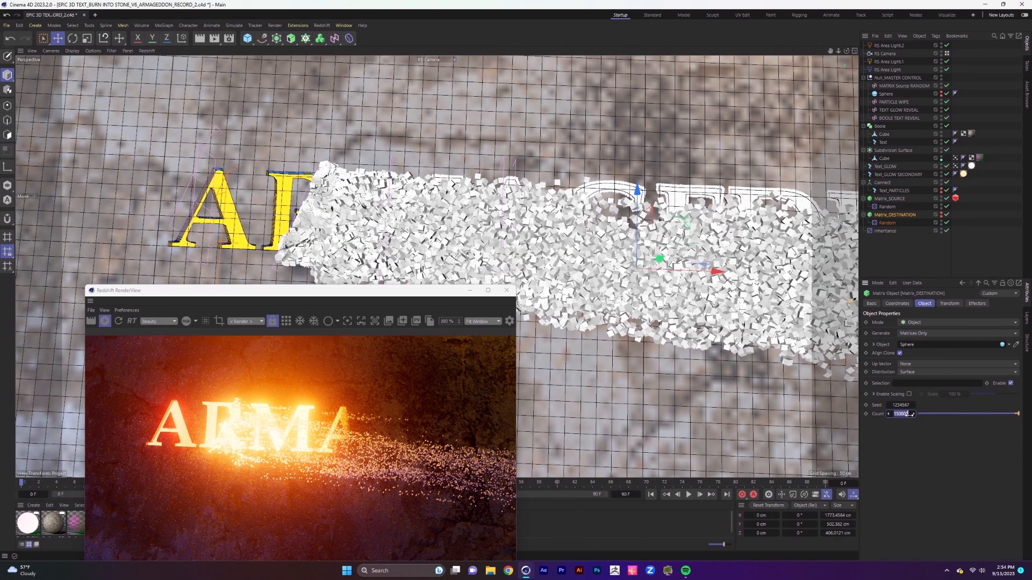
text(00000)
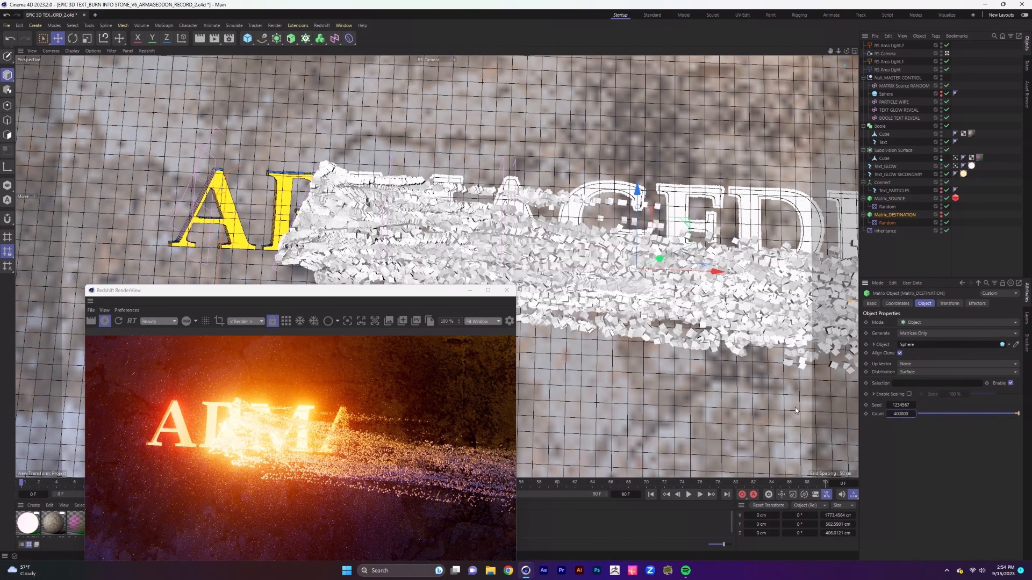
Set the strength of Matrix_DESTINATION's Random effector to 300%
alt+right_drag(583, 331, 484, 331)
alt+middle_drag(583, 331, 414, 314)
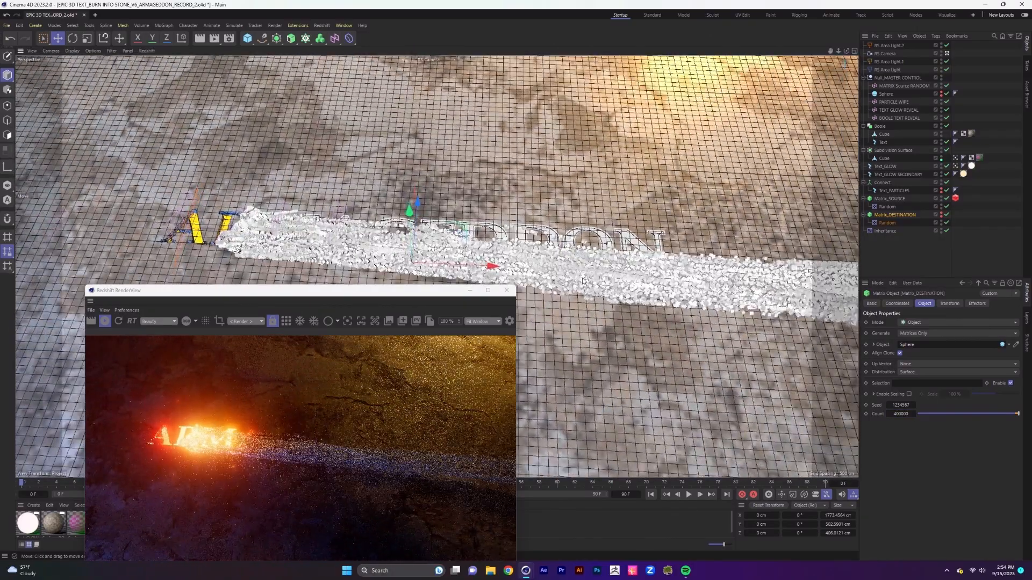
alt+drag(583, 330, 584, 371)
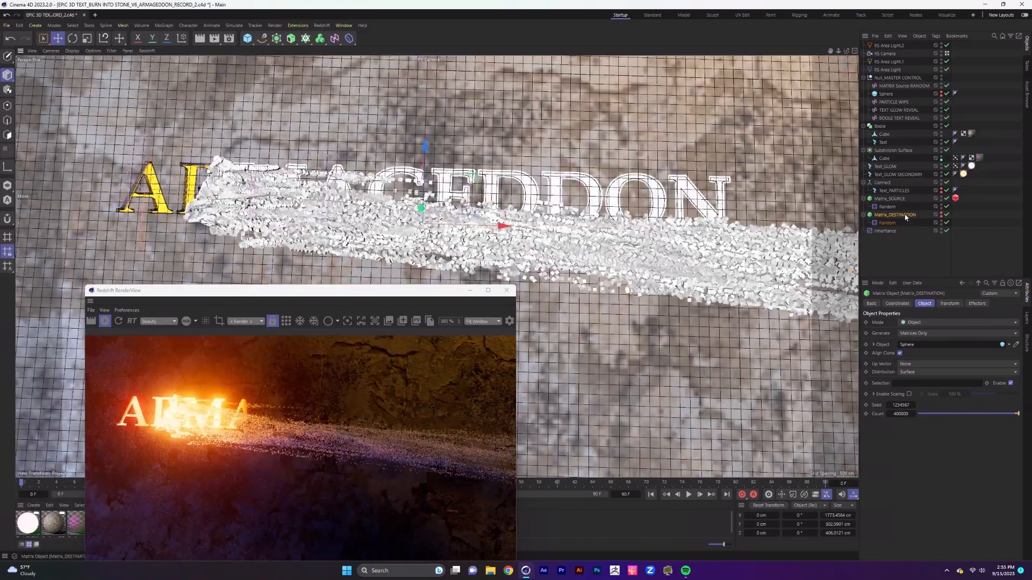
click(887, 223)
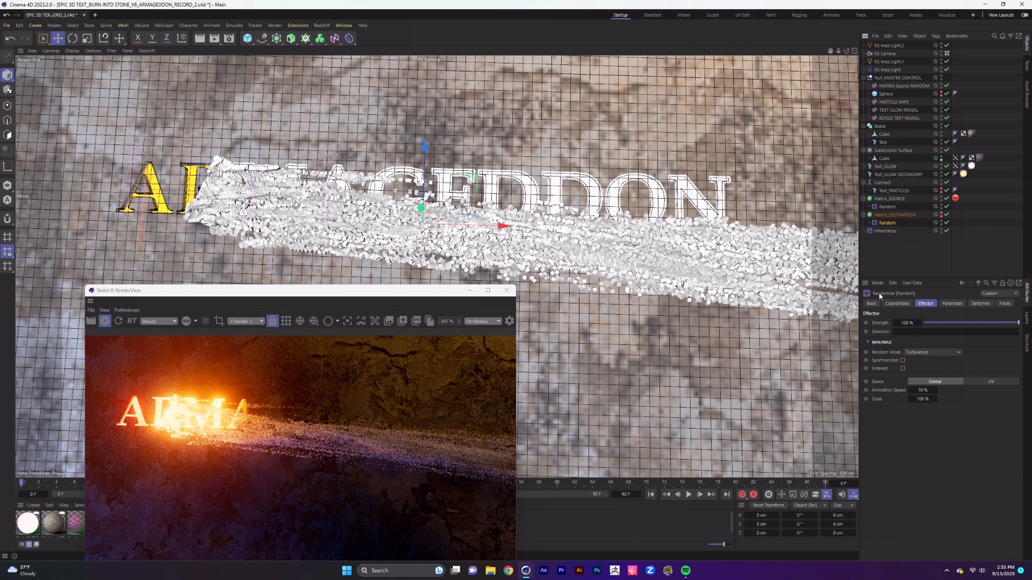
text(300)
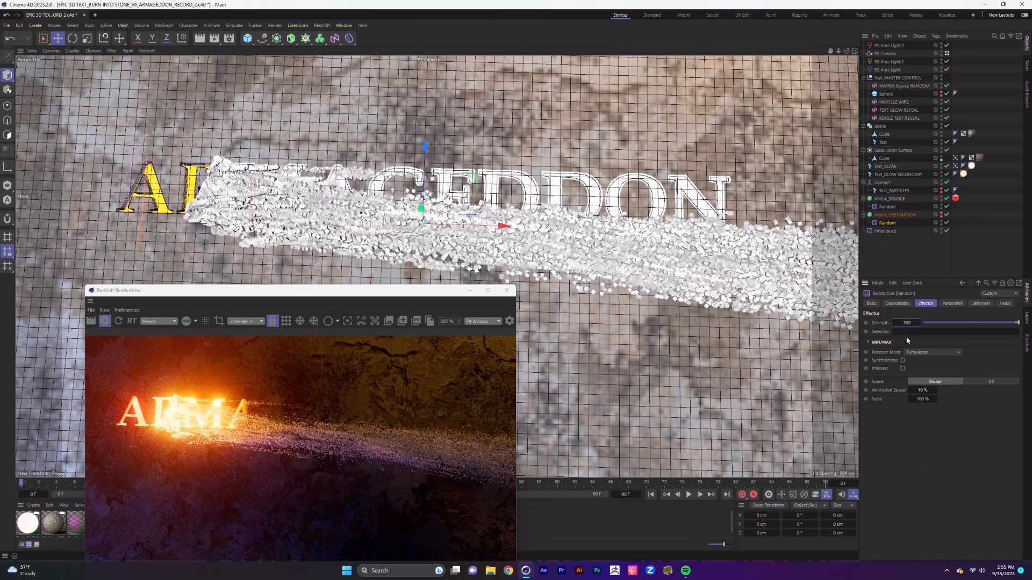
key(Return)
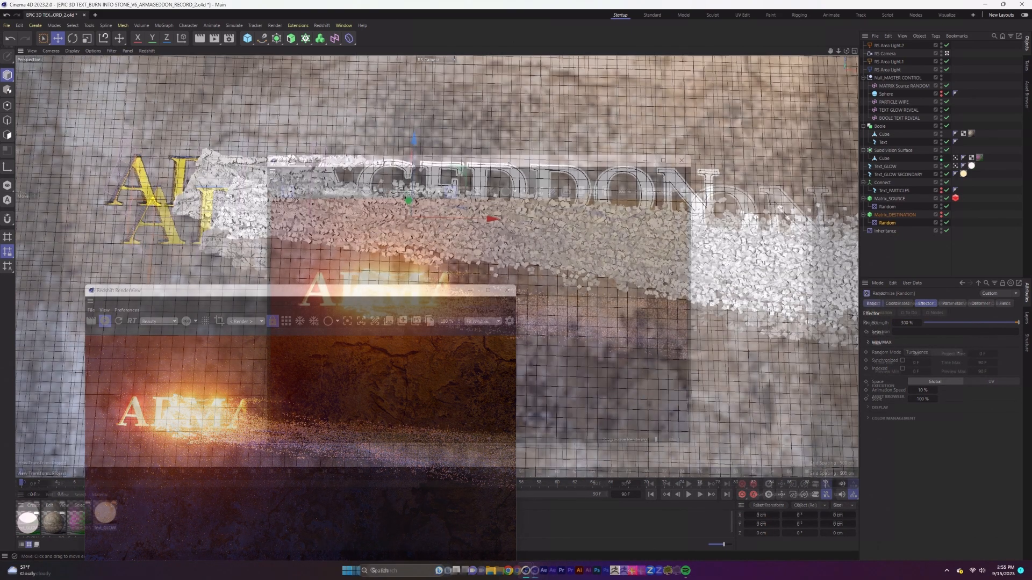
Rename RS Area Light.2 to Light_PARTICLES and make it a child of Null_MASTER CONTROL
double_click(888, 46)
text(L)
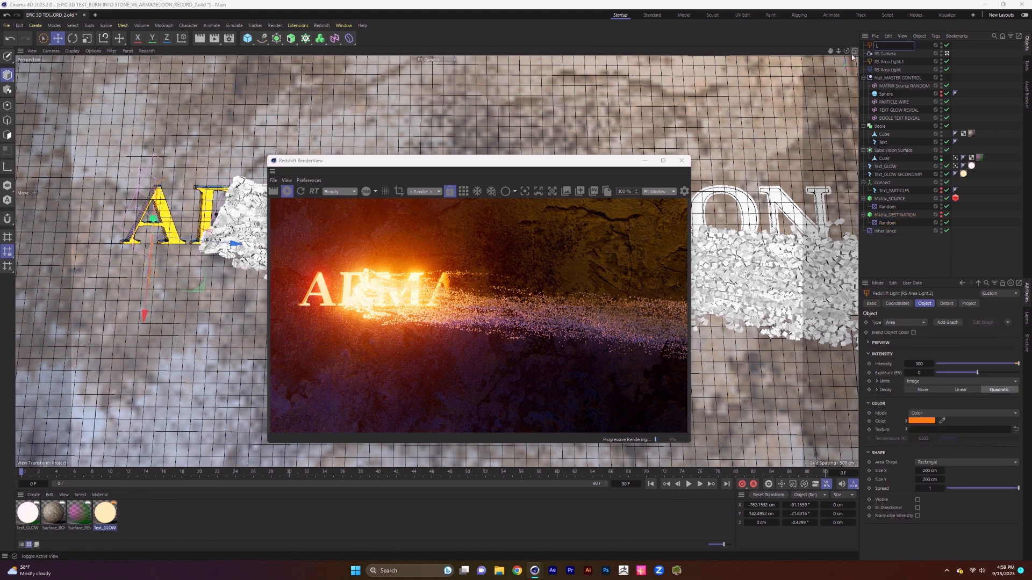
text(ight_PARTICLES)
key(Return)
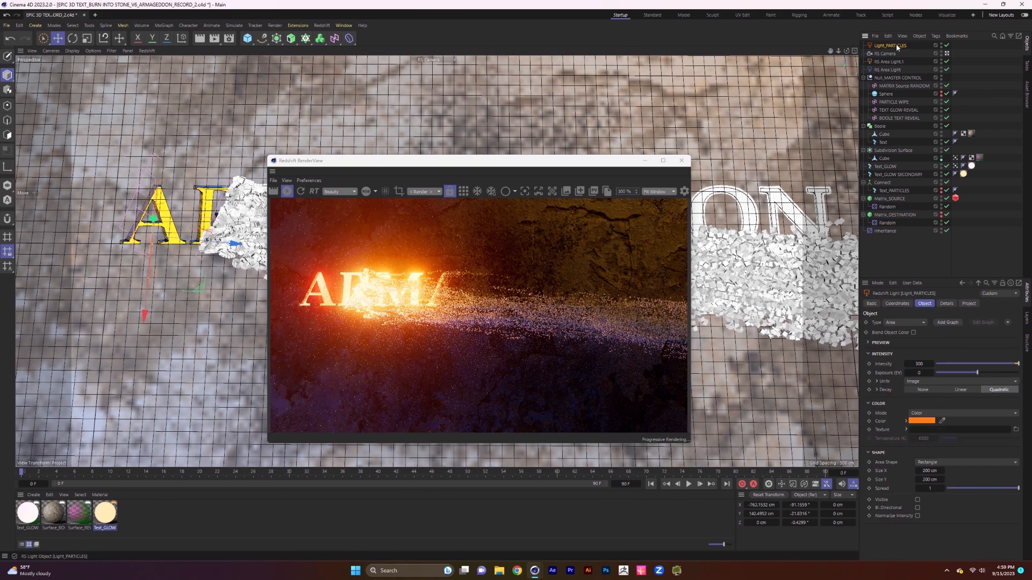
drag(896, 46, 895, 75)
click(895, 70)
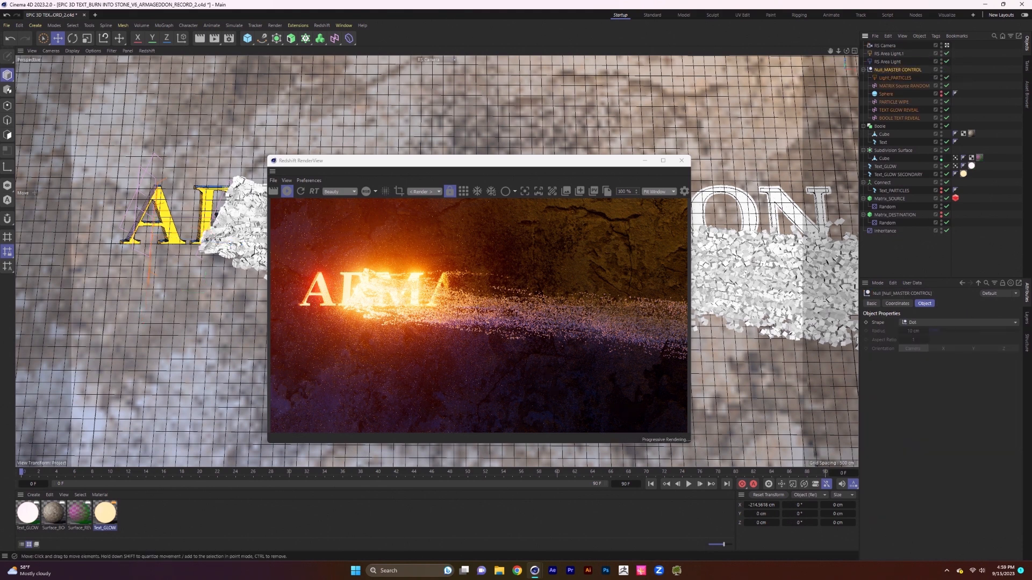
Examine the particle stream in the viewport and live Redshift preview from several angles, stopping and closing the preview when finished
drag(469, 161, 506, 235)
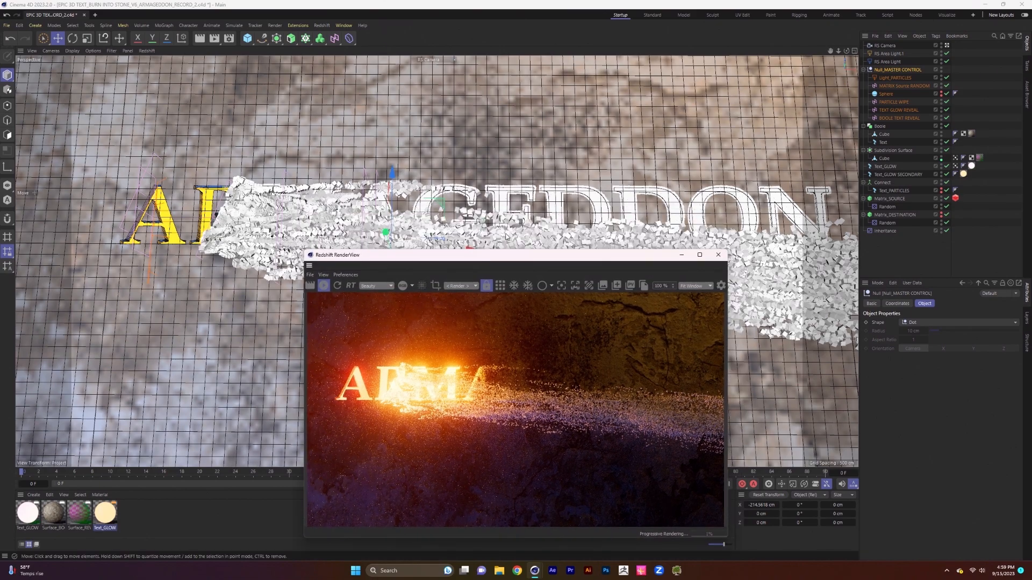
alt+middle_drag(518, 219, 500, 171)
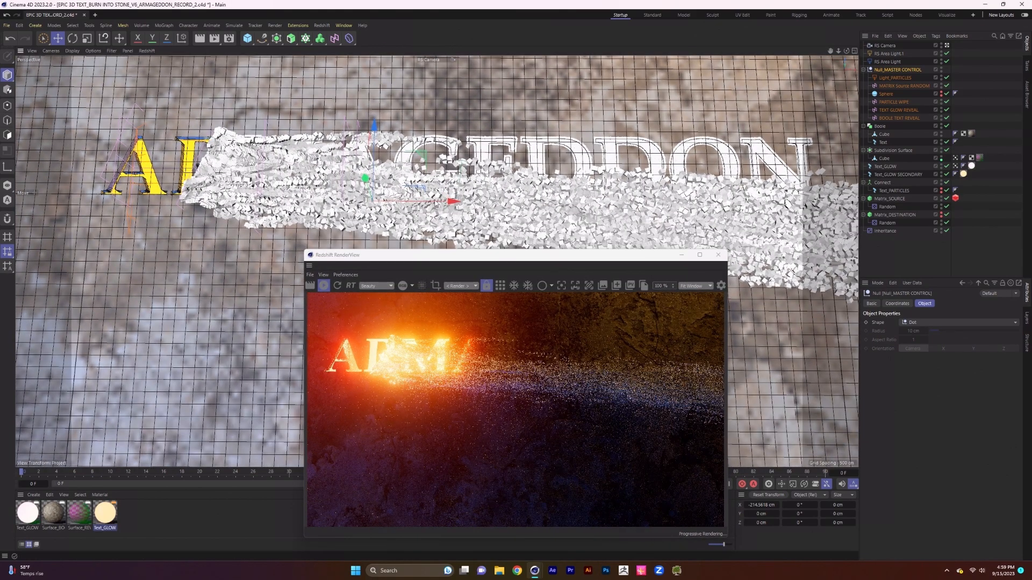
drag(436, 204, 450, 204)
alt+right_drag(344, 214, 425, 209)
alt+drag(425, 210, 430, 156)
mouse_move(430, 156)
alt+middle_down()
mouse_move(627, 168)
mouse_move(445, 157)
alt+middle_up()
alt+drag(445, 157, 419, 170)
mouse_move(419, 170)
alt+right_down()
mouse_move(418, 78)
mouse_move(424, 185)
alt+right_up()
alt+drag(424, 186, 414, 214)
click(324, 286)
click(718, 255)
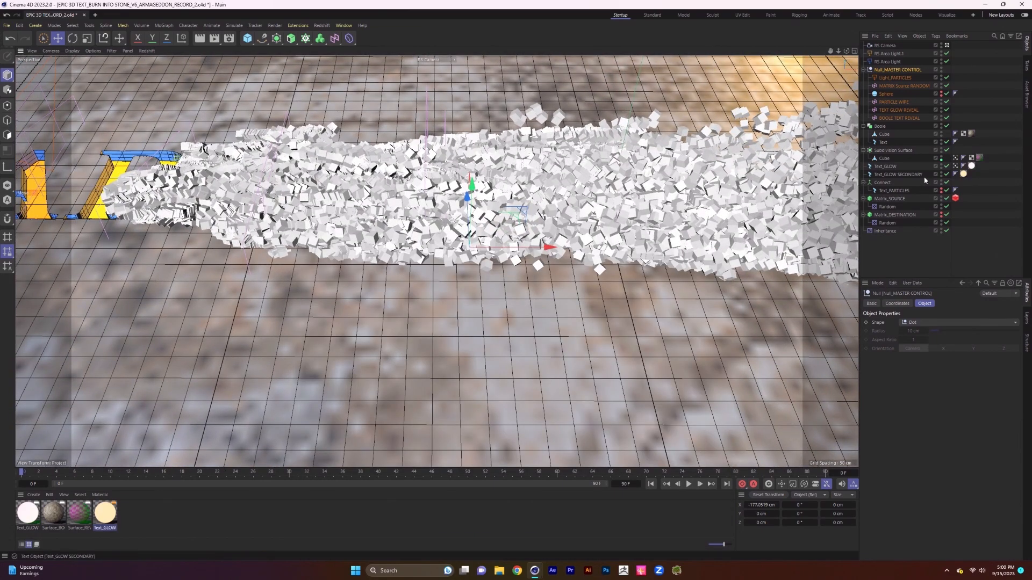
Disable Matrix_SOURCE, add a Platonic primitive, and raise it above the stone surface as an editable object
click(946, 198)
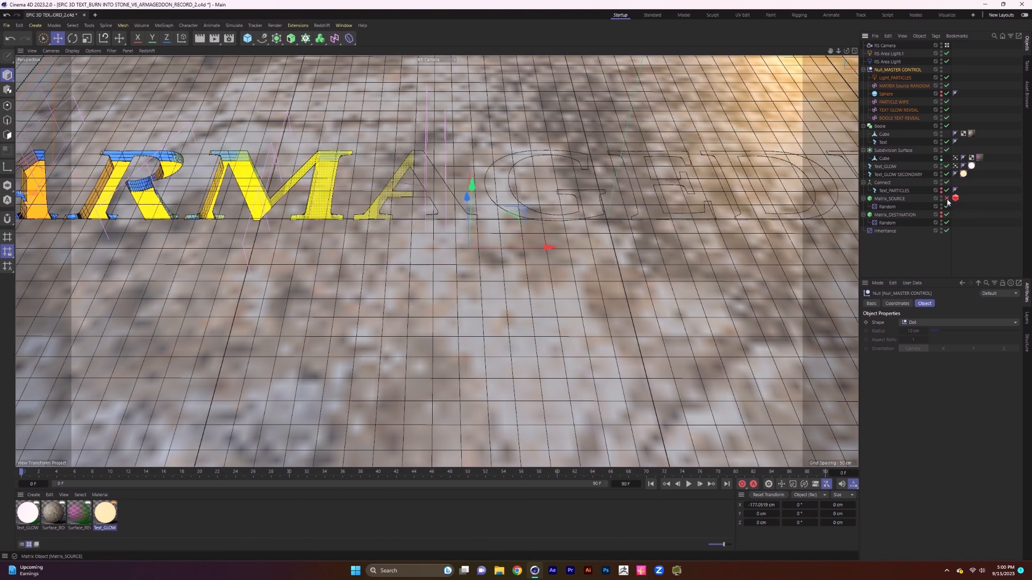
click(249, 47)
click(327, 99)
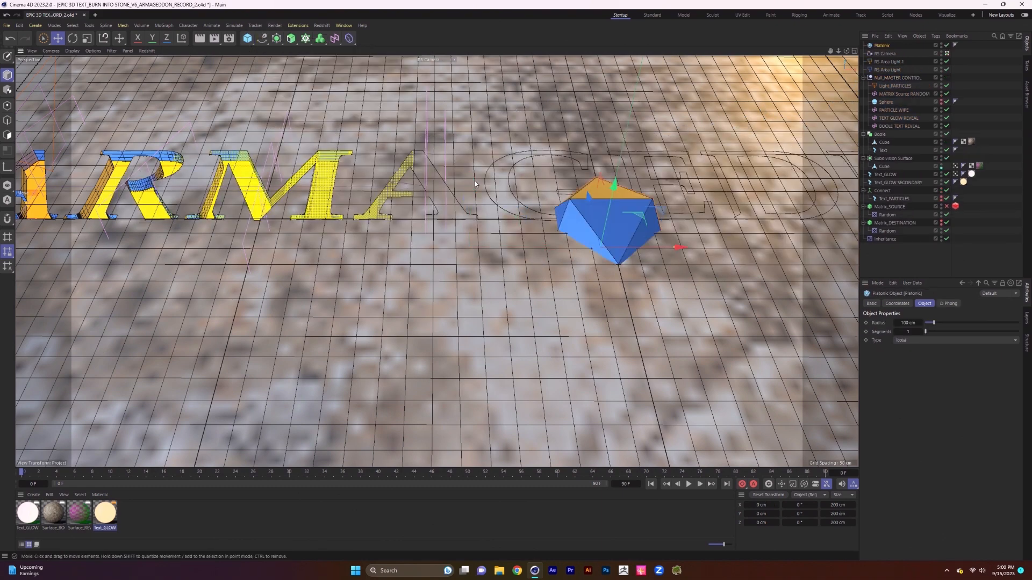
alt+middle_drag(475, 182, 373, 225)
drag(493, 249, 498, 113)
alt+drag(508, 187, 397, 149)
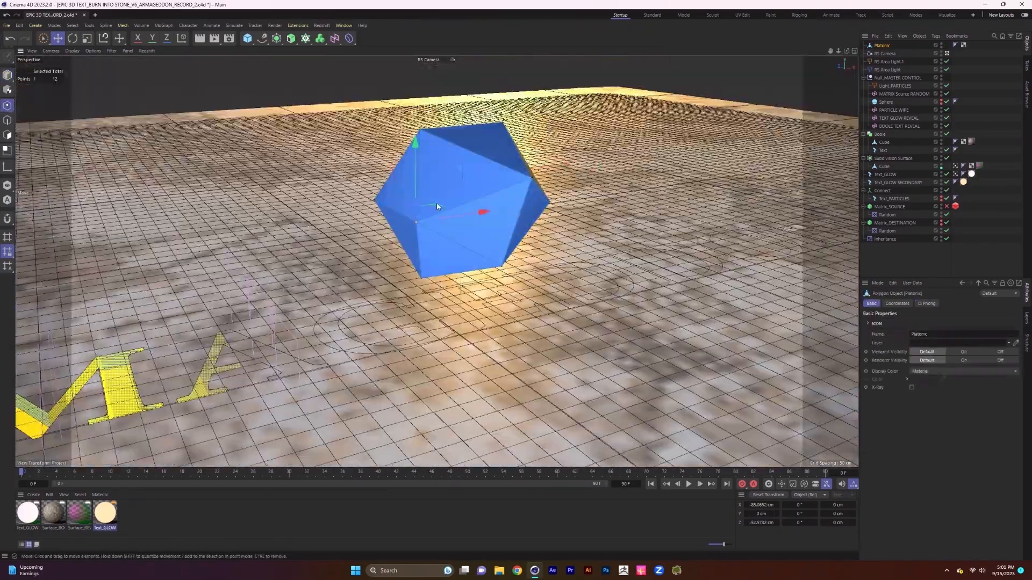
Reshape the editable Platonic by moving individual corner points into an irregular ember form
alt+drag(437, 207, 540, 262)
drag(440, 197, 452, 203)
click(804, 113)
Scale the whole Platonic down to about 13.7 × 12.5 × 15.1 cm and make it a child of Matrix_SOURCE
click(8, 75)
key(t)
drag(631, 157, 375, 280)
drag(882, 45, 887, 206)
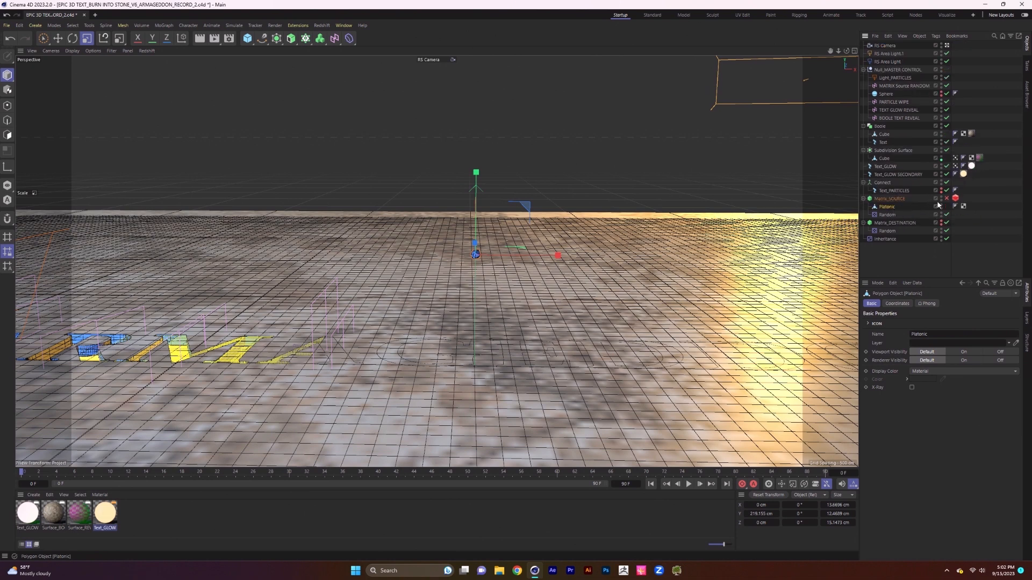
Enable Matrix_SOURCE again and start a live Redshift preview framed closely on its particles
click(955, 198)
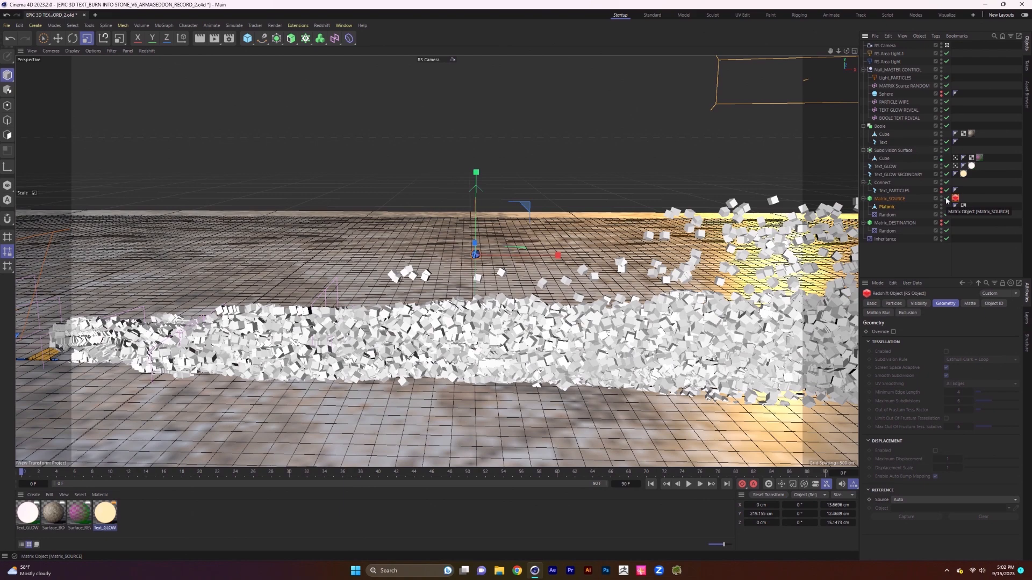
click(274, 26)
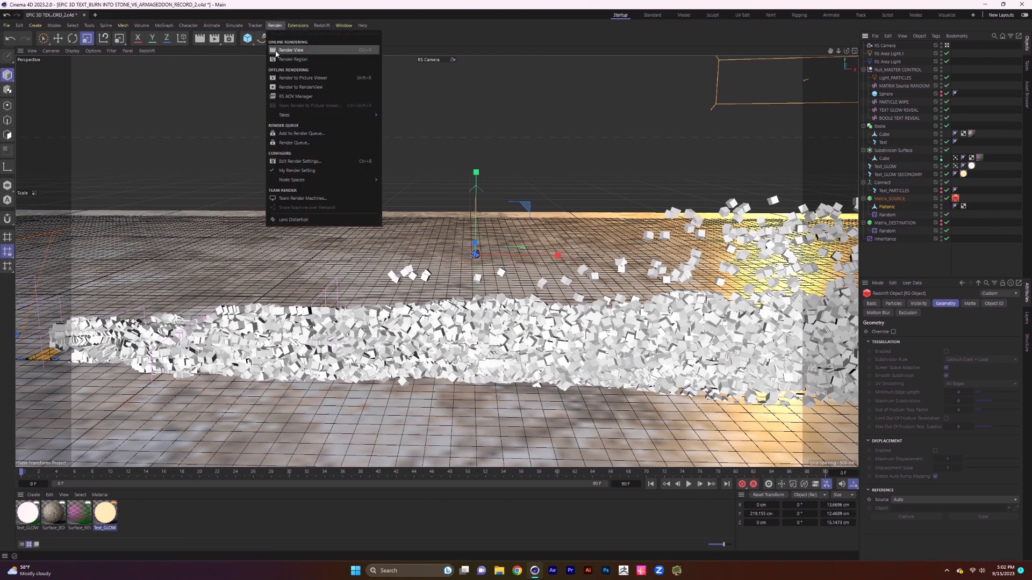
click(309, 94)
drag(527, 90, 281, 257)
alt+middle_drag(508, 314, 681, 269)
scroll(666, 269, up, 6)
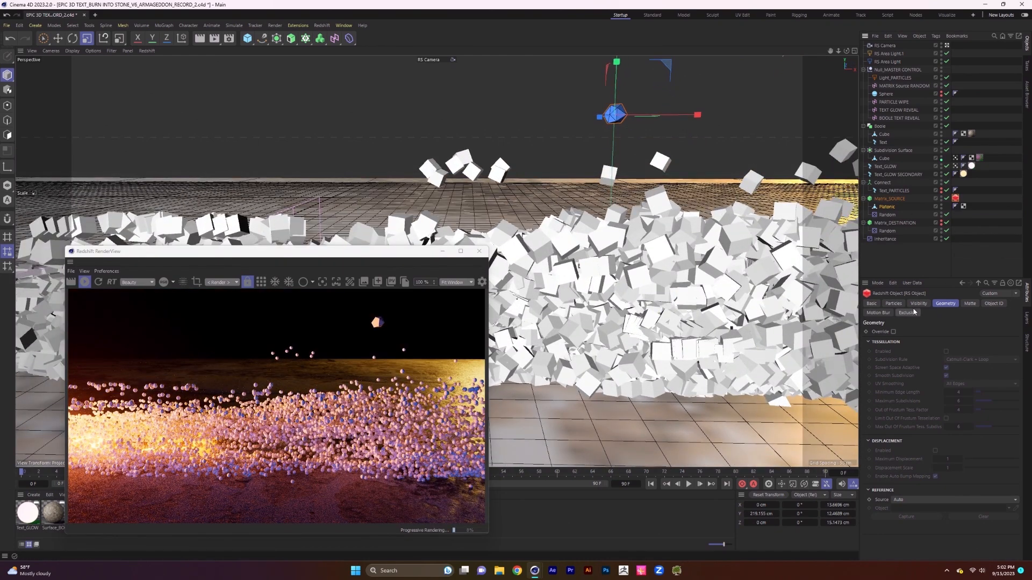
Set Matrix_SOURCE's Redshift particle mode to Custom Objects, using the Platonic as custom object with a scale multiplier of 0.3
click(893, 303)
click(927, 332)
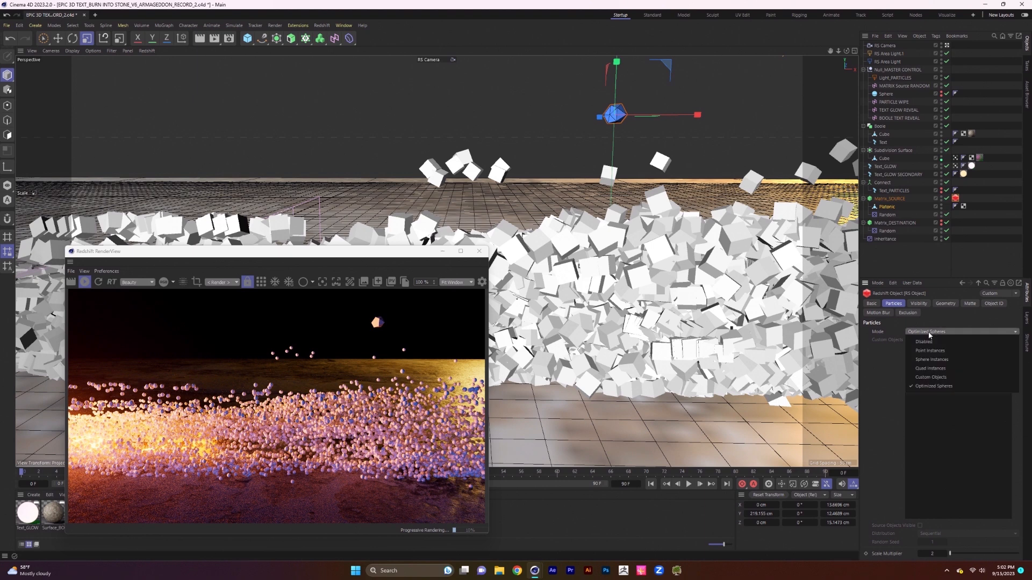
click(936, 379)
drag(891, 210, 939, 336)
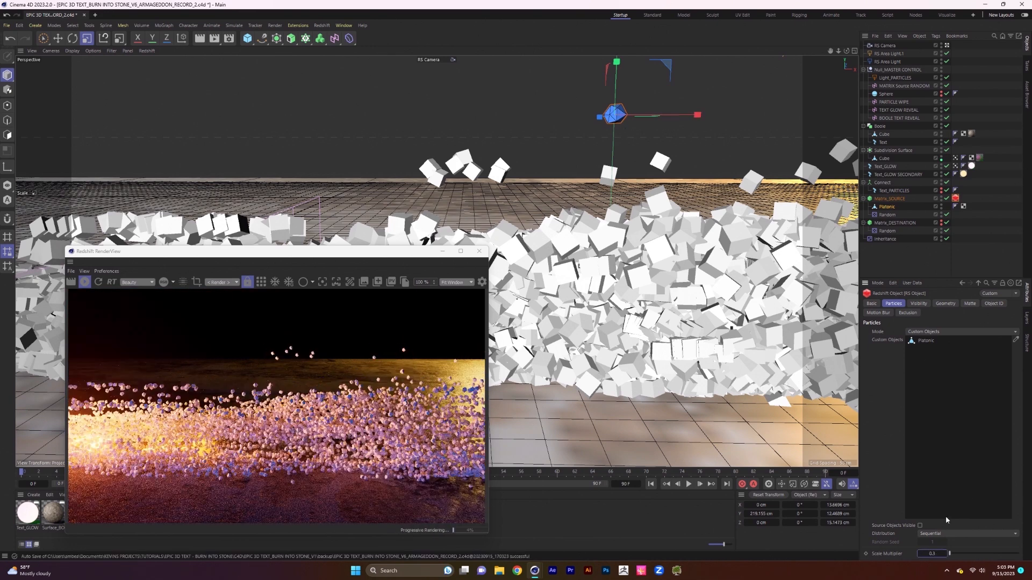
Lower the Platonic to a Y position of about 6.66 cm and check the particles in the render preview
key(e)
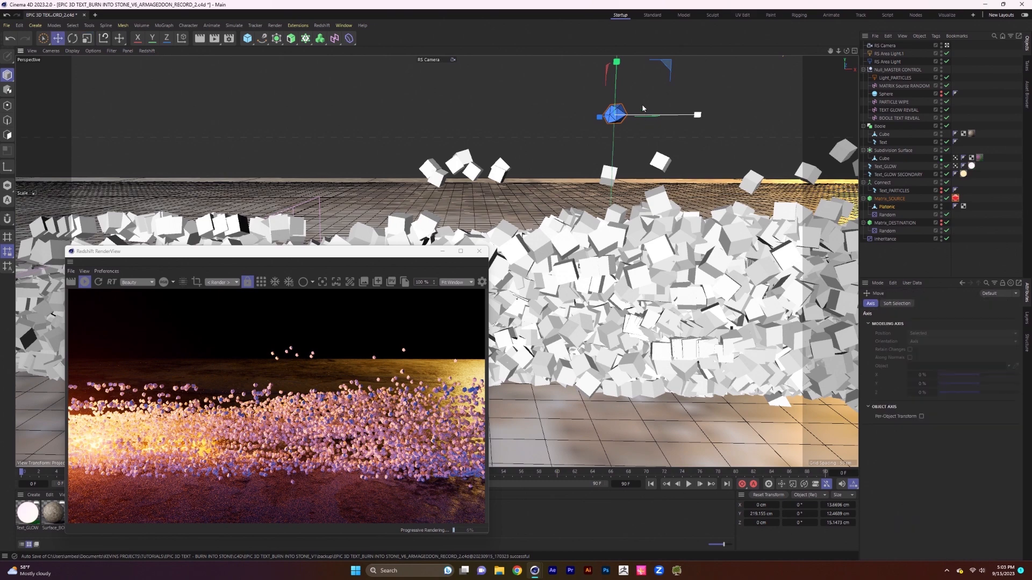
drag(616, 65, 619, 385)
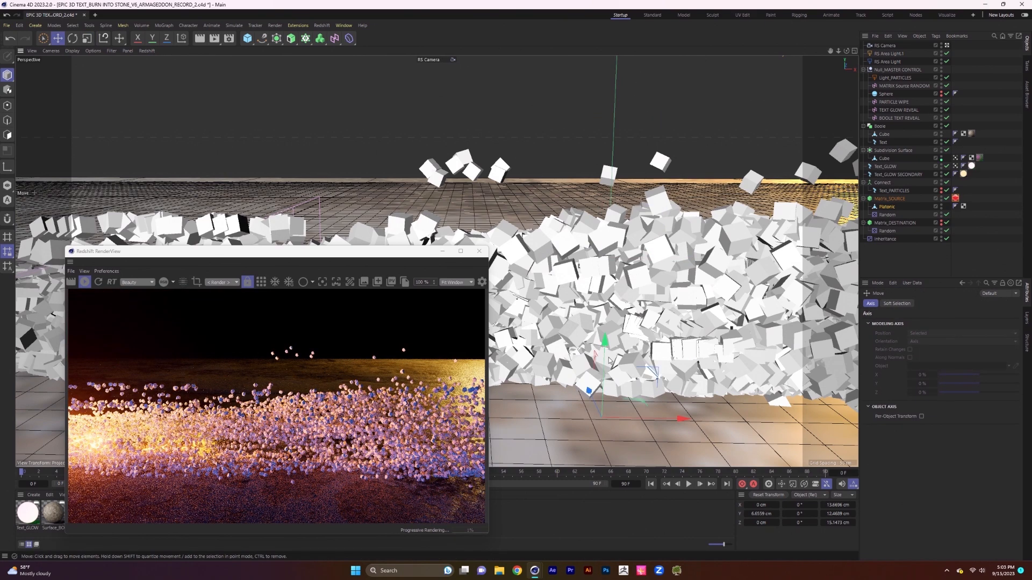
alt+middle_drag(566, 312, 822, 294)
alt+right_drag(823, 295, 646, 297)
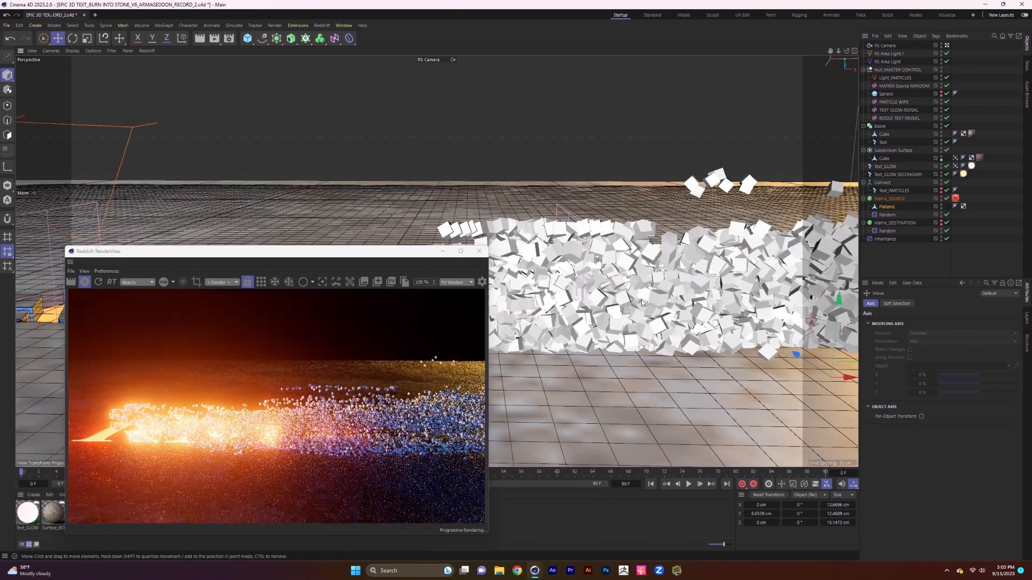
alt+middle_drag(645, 298, 653, 288)
scroll(652, 287, up, 2)
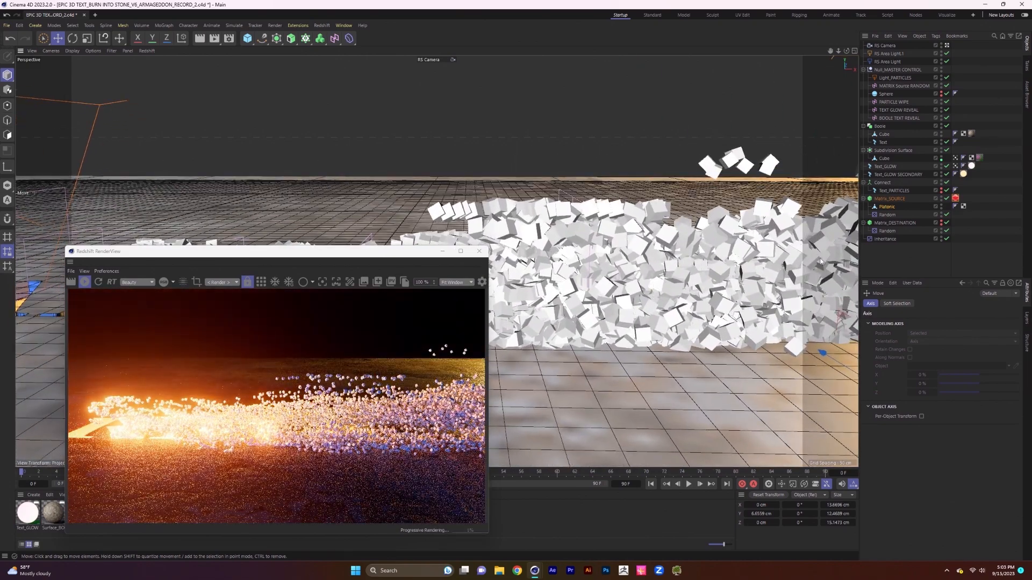
Set the Scale of Matrix_SOURCE to 25%, refine it to 20%, and judge the particles in the render preview
click(890, 199)
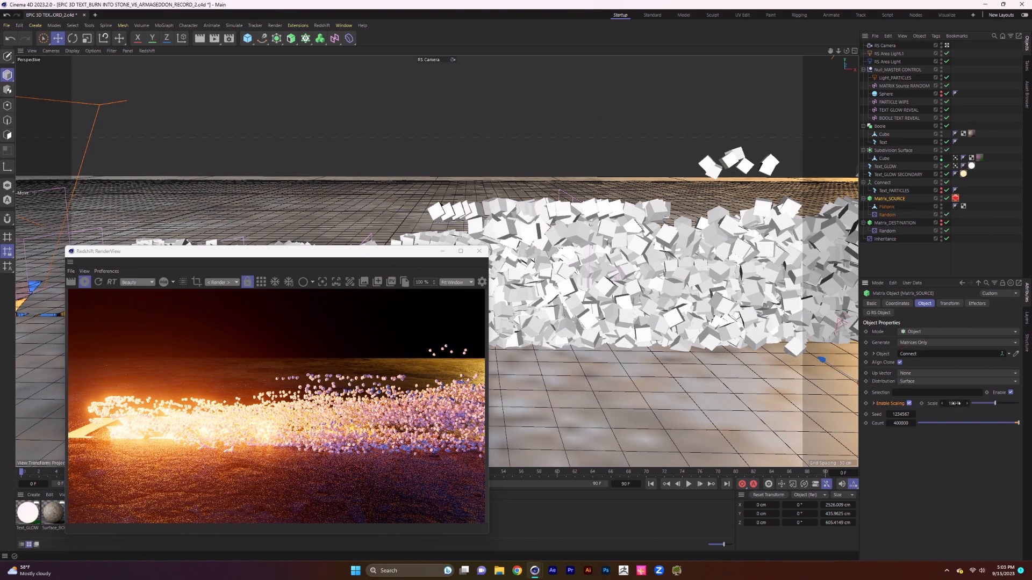
double_click(956, 404)
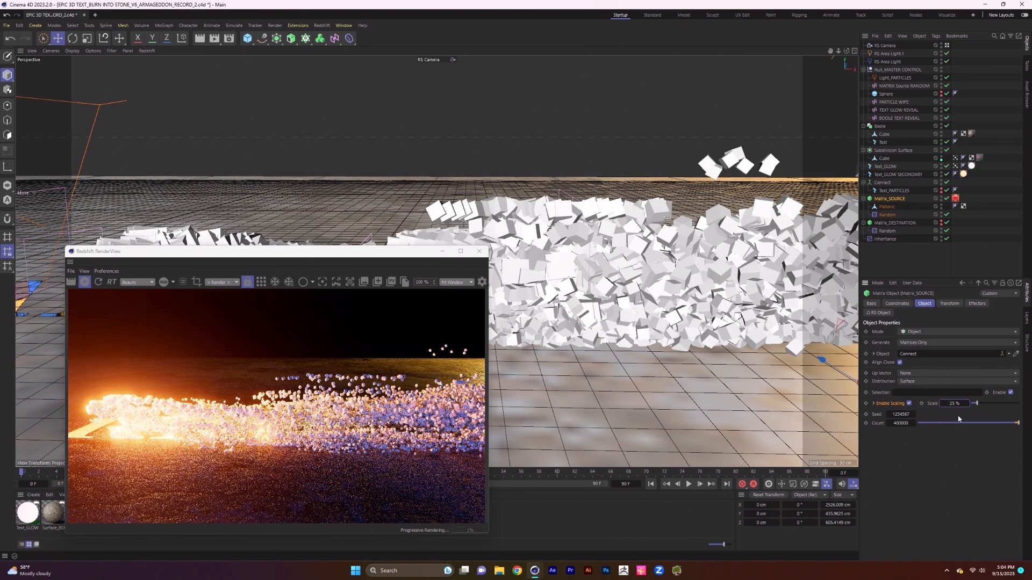
alt+middle_drag(564, 273, 761, 285)
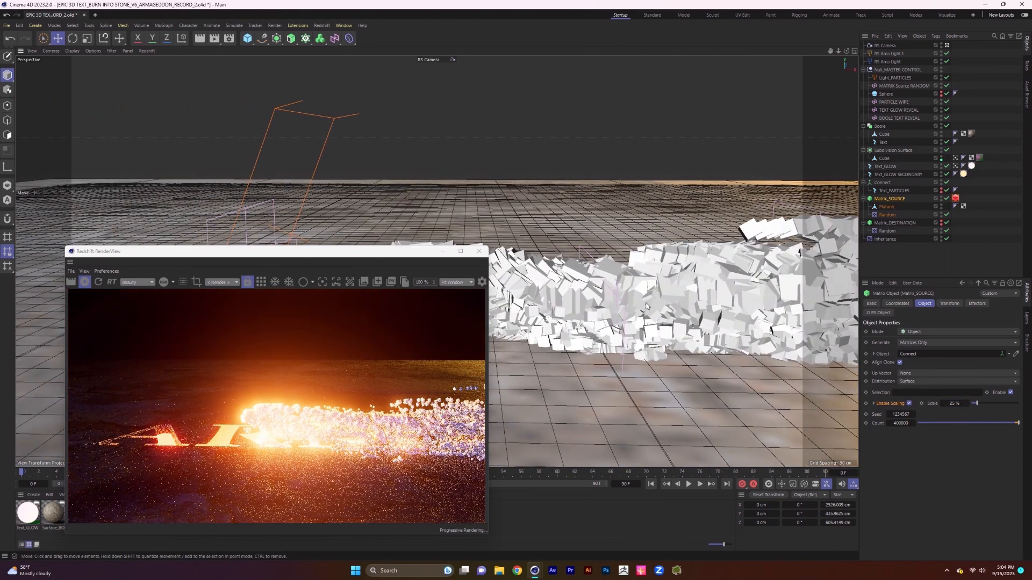
alt+drag(597, 207, 516, 258)
alt+middle_drag(516, 258, 592, 266)
alt+drag(592, 266, 628, 207)
alt+right_drag(602, 271, 632, 249)
alt+drag(608, 300, 626, 280)
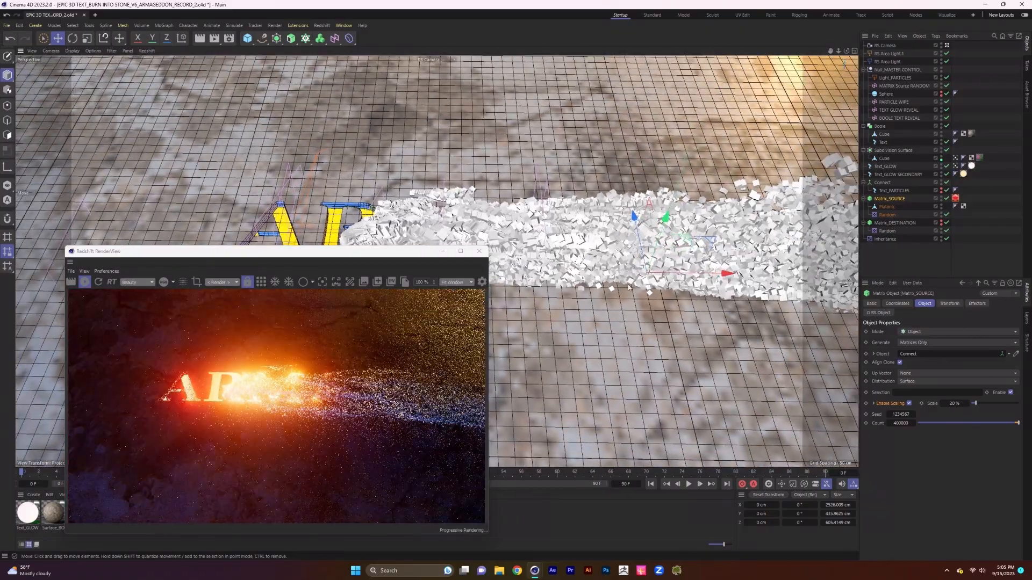
alt+middle_drag(626, 279, 565, 285)
alt+drag(564, 284, 566, 317)
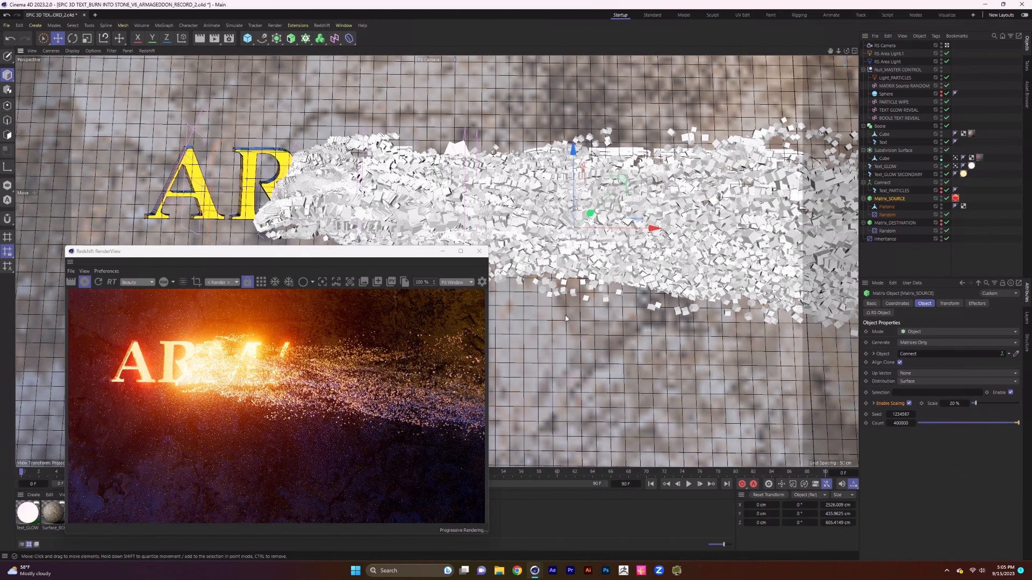
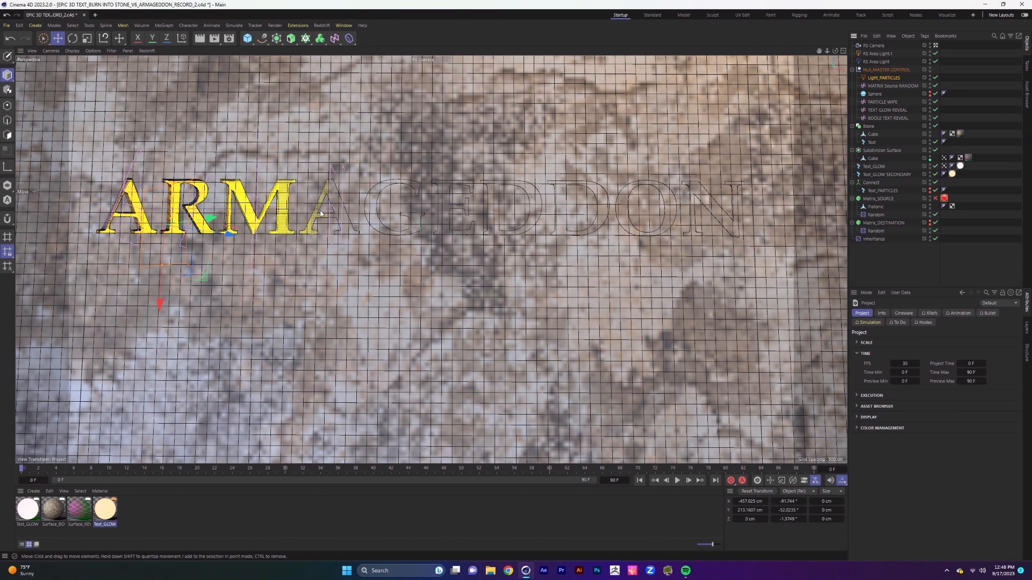
Switch the viewport display to Quick Shading (Lines)
click(72, 51)
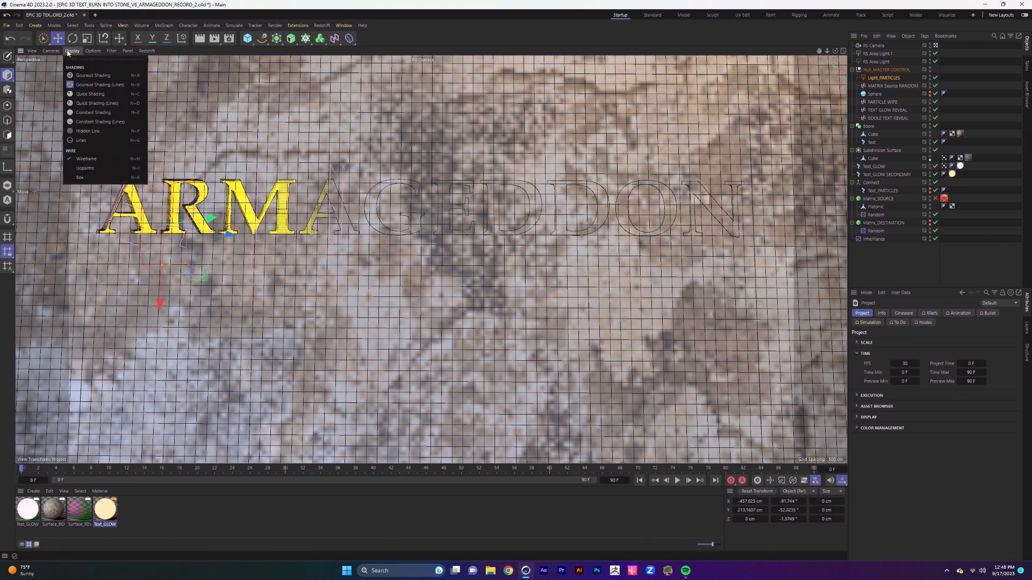
click(90, 104)
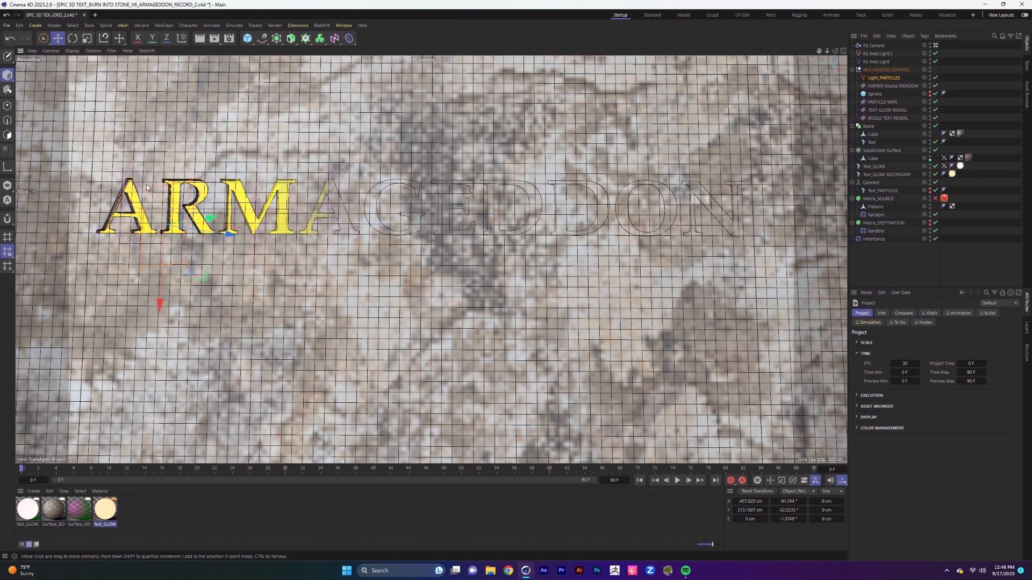
alt+drag(469, 238, 502, 246)
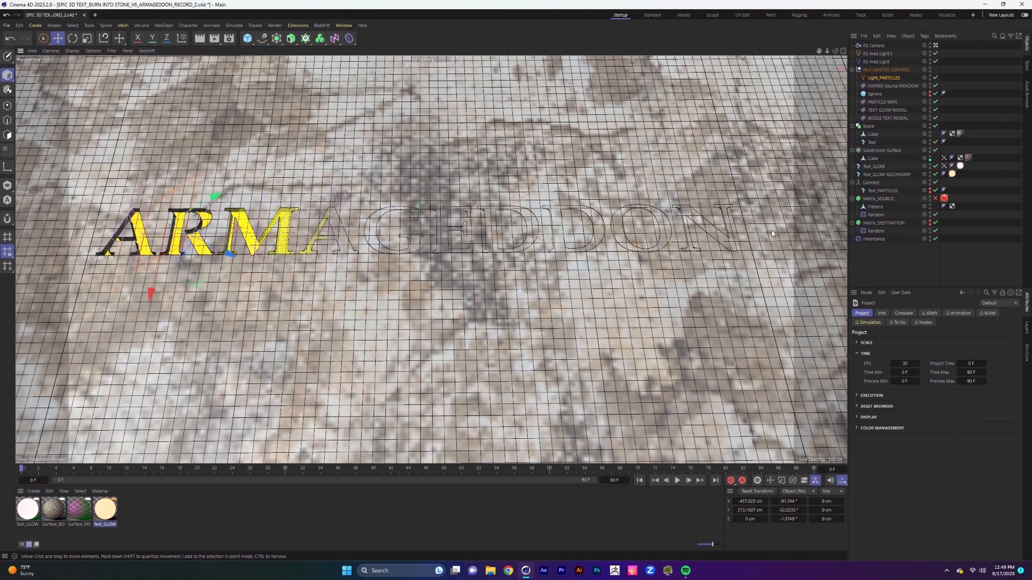
Duplicate Text_PARTICLES out of the Connect object, place the copy above the Boole, and rename it Text_PYRO
click(885, 191)
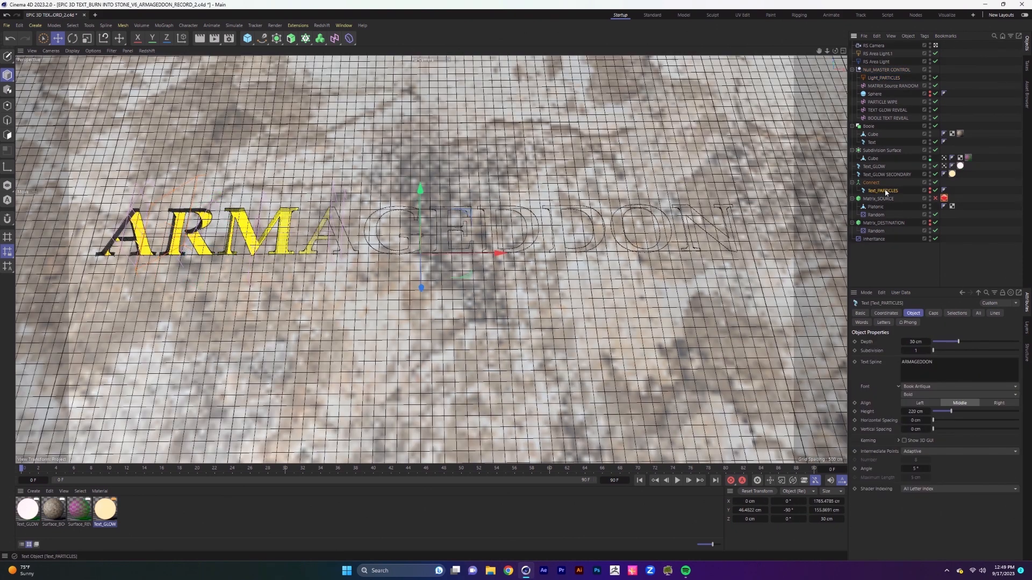
drag(881, 166, 877, 127)
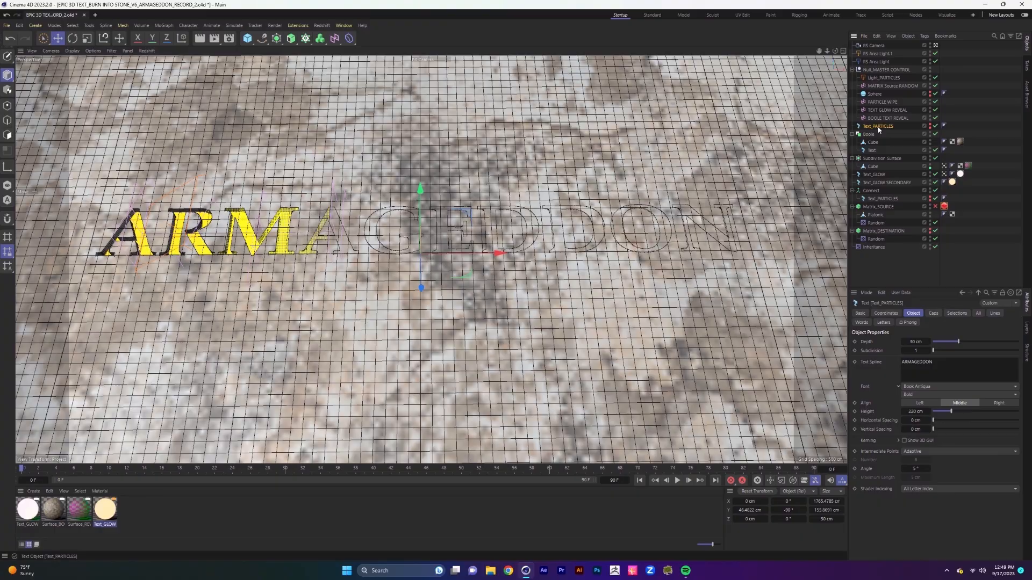
double_click(878, 127)
text(Text_PYRO)
key(Return)
Set the depth of Text_PYRO to 3 cm and position it inside the carved letters at a Y of about 33.73 cm
alt+drag(537, 215, 478, 211)
alt+middle_drag(477, 211, 550, 172)
alt+right_drag(551, 172, 583, 164)
drag(533, 198, 530, 173)
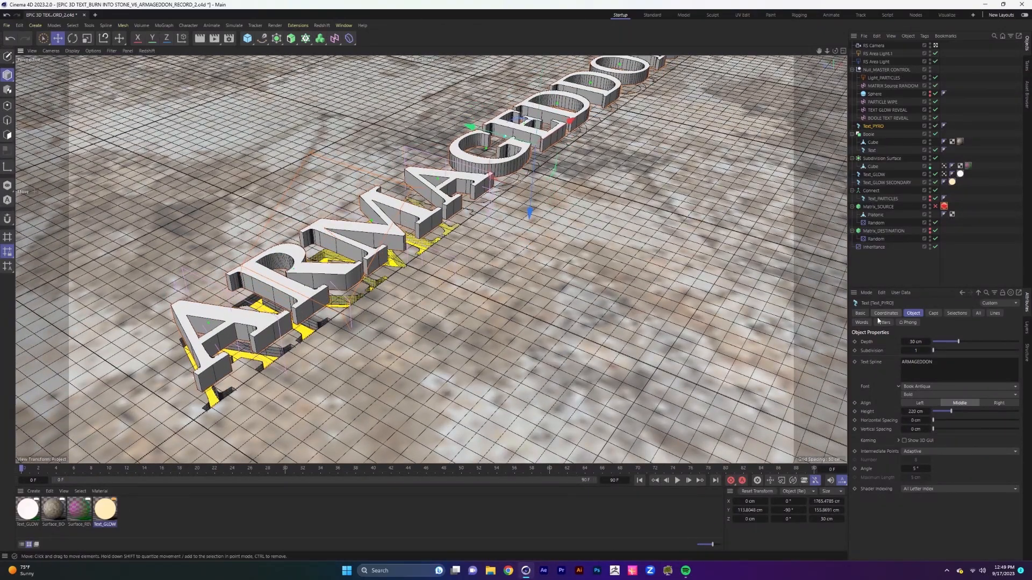
text(3)
key(Return)
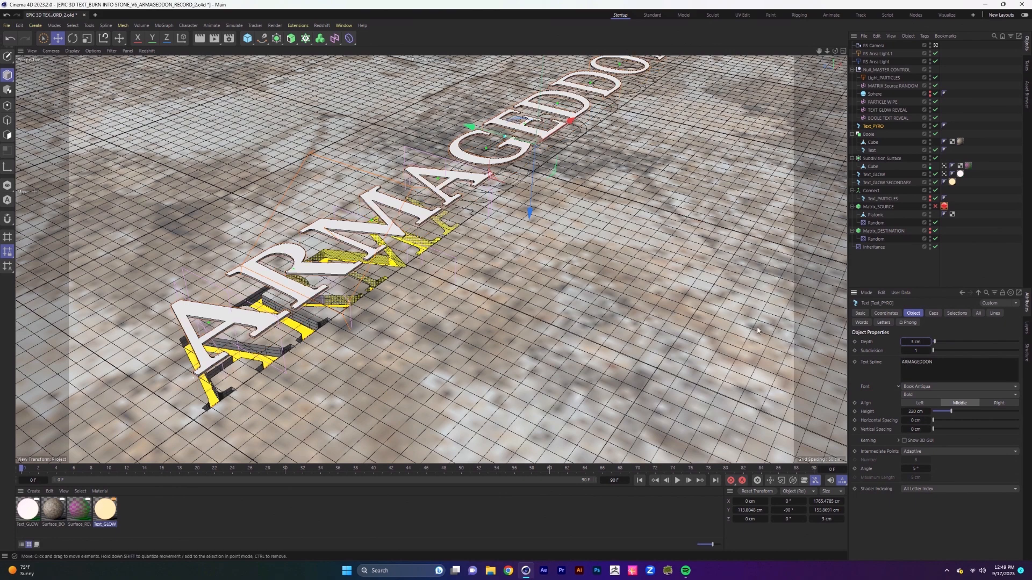
drag(529, 195, 528, 226)
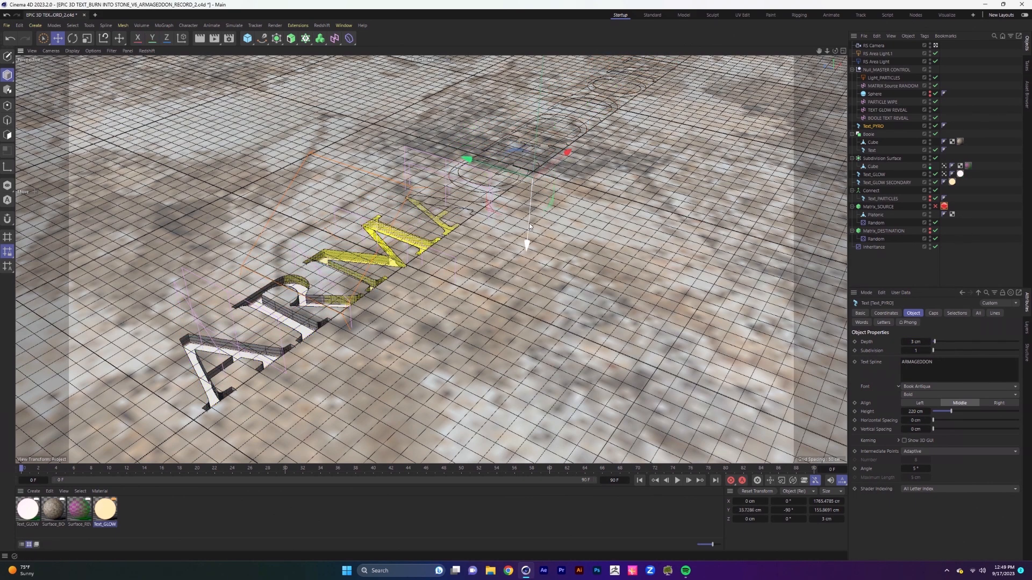
Add a Pyro Emitter tag to Text_PYRO and briefly play the simulation
mouse_move(530, 153)
alt+mouse_down()
mouse_move(422, 248)
mouse_move(527, 166)
alt+mouse_up()
right_click(874, 126)
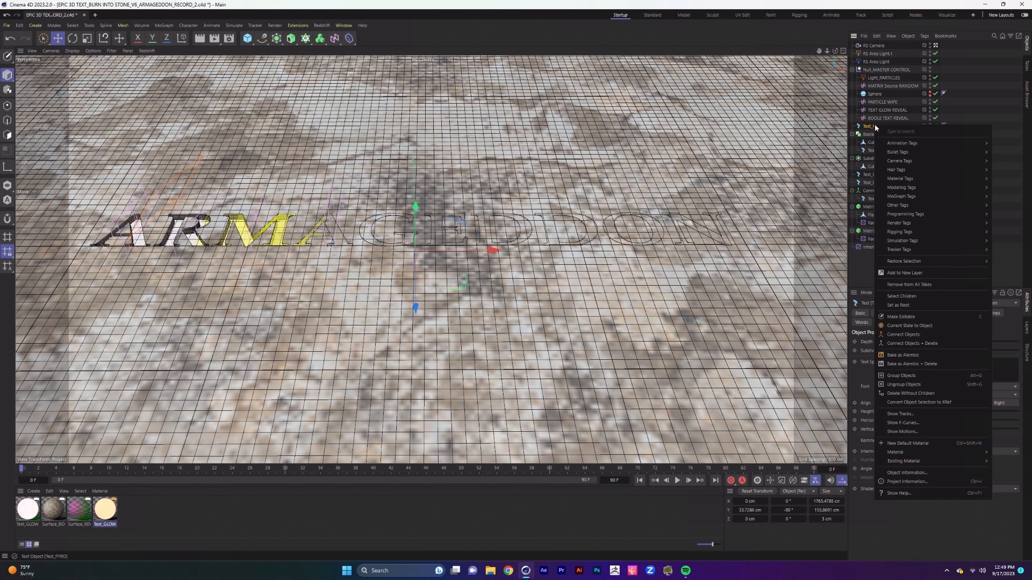
mouse_move(919, 246)
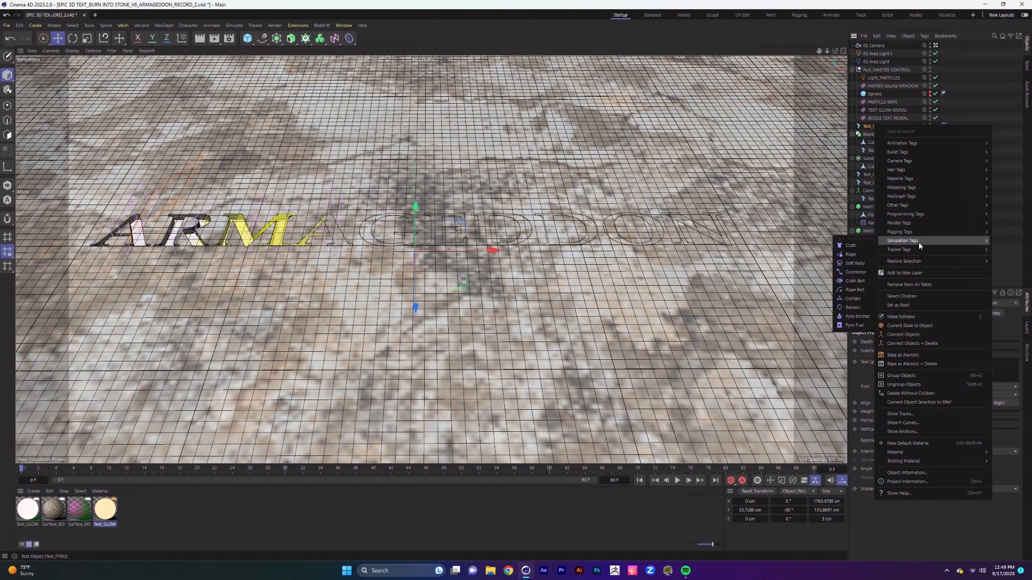
click(856, 317)
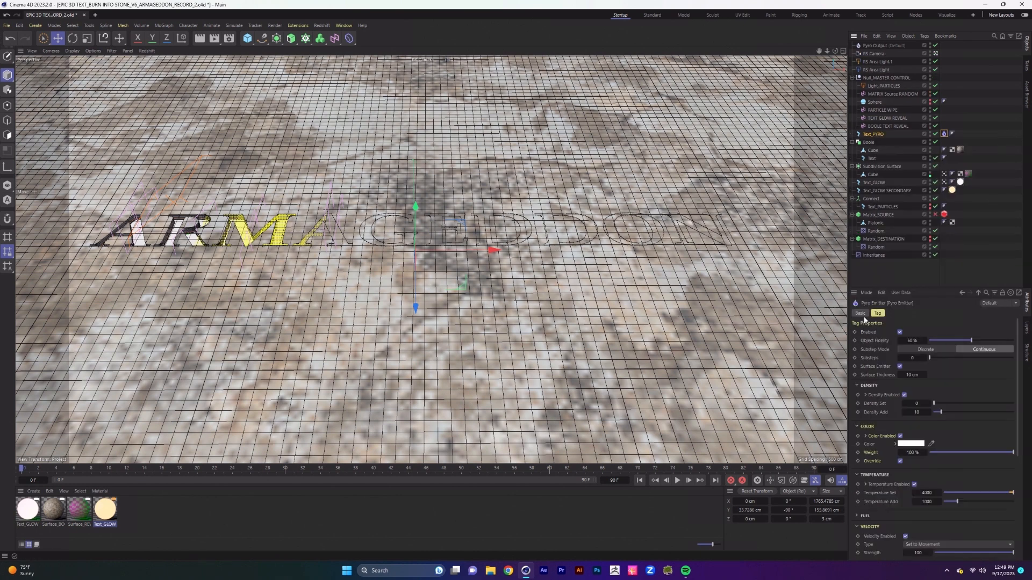
click(678, 482)
click(678, 481)
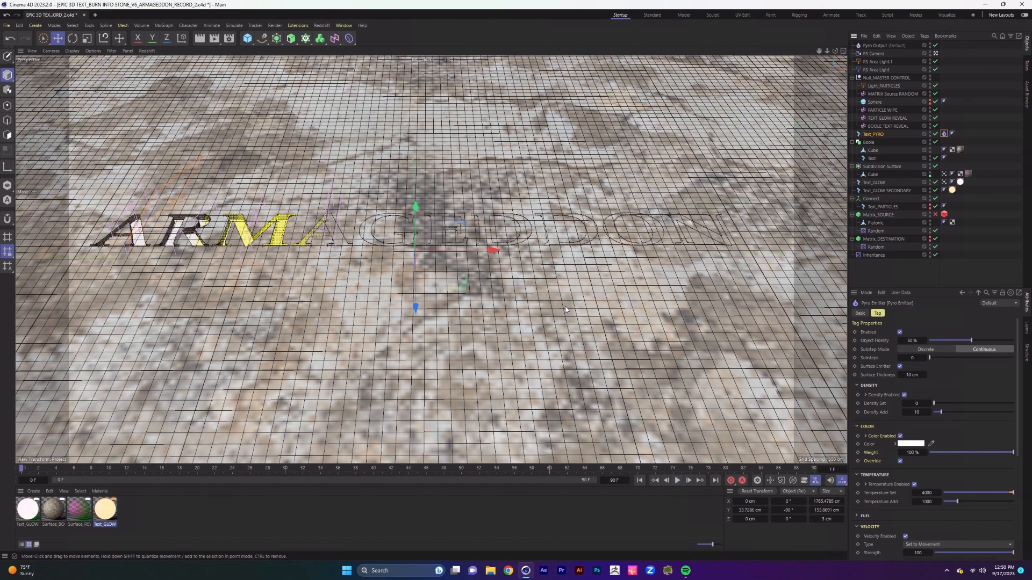
In the Pyro Output's scene settings, set tree padding to 1, fuel burning rate to 50 and relative density dissipation to 1%
click(873, 46)
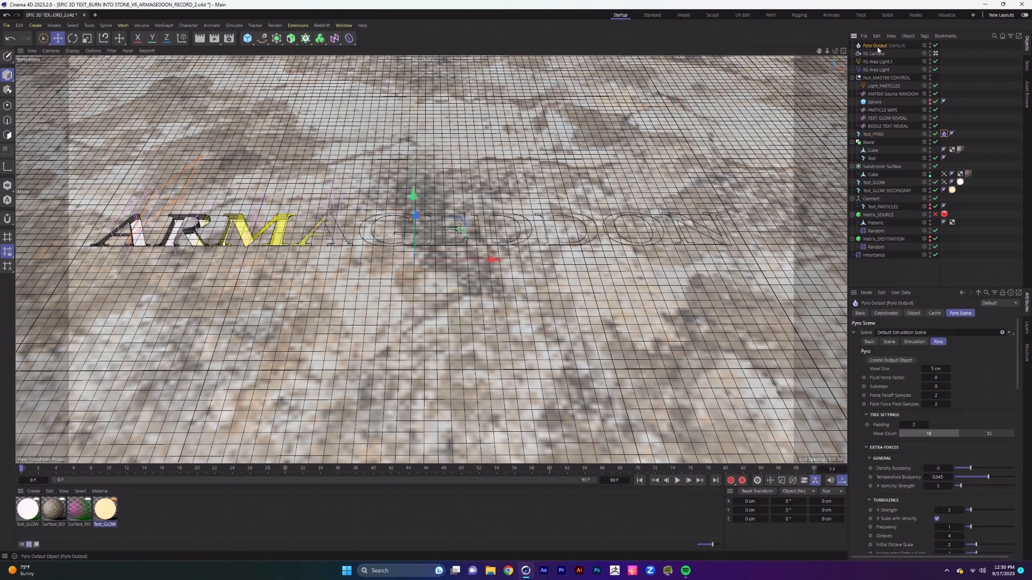
drag(934, 288, 942, 31)
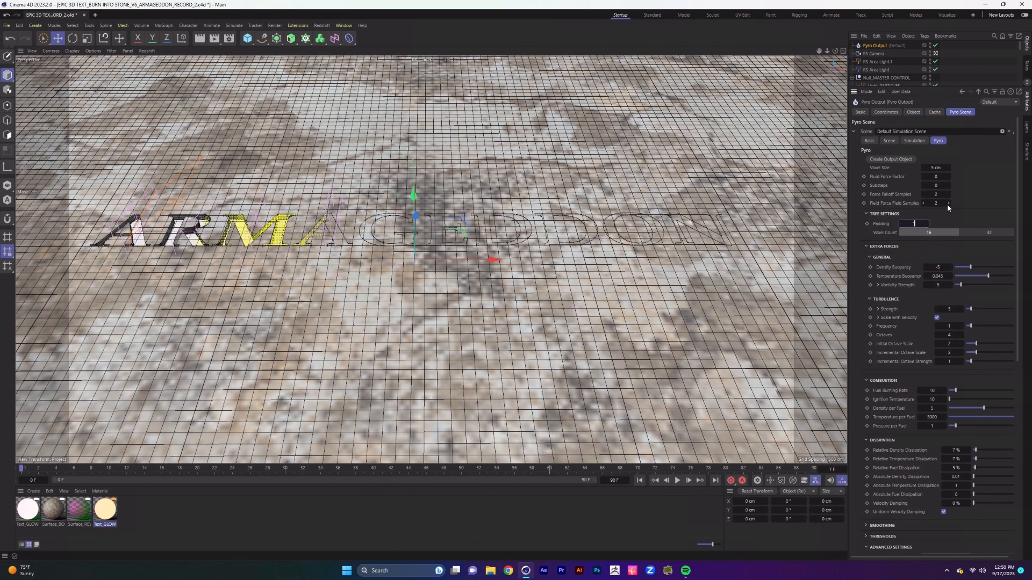
scroll(1014, 241, down, 4)
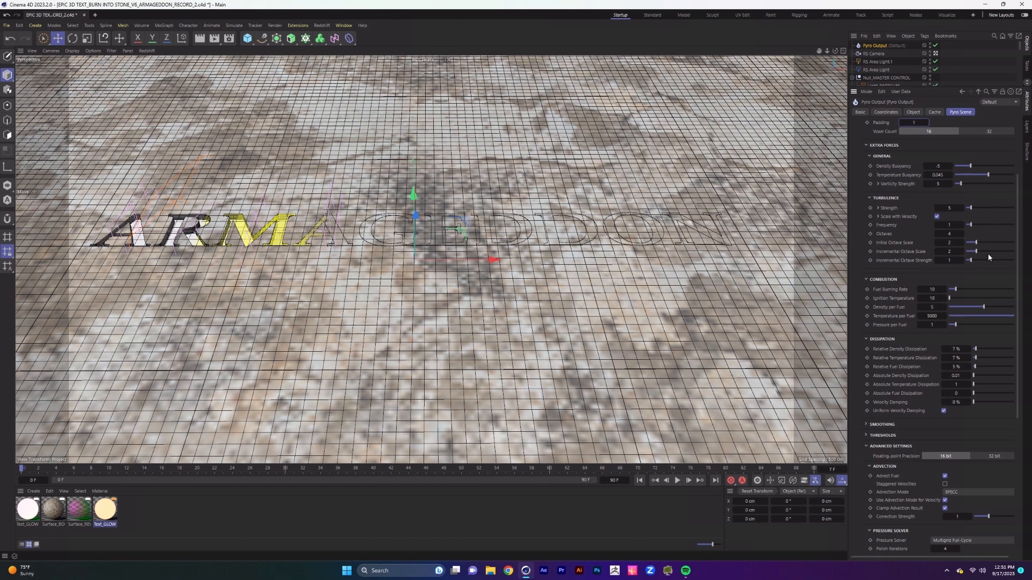
scroll(1012, 284, down, 2)
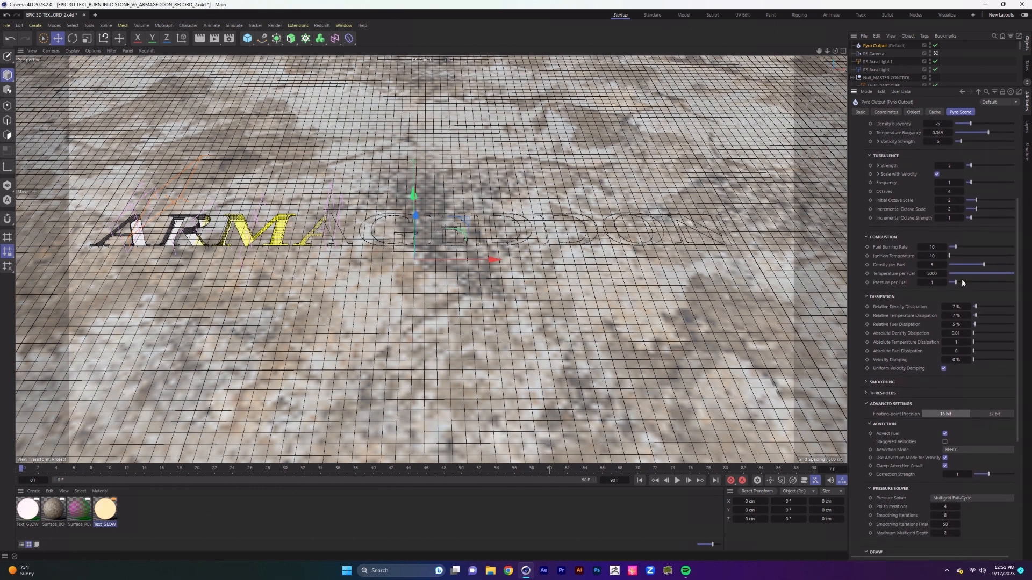
click(935, 247)
text(50)
click(967, 307)
text(1)
key(Return)
scroll(913, 144, up, 7)
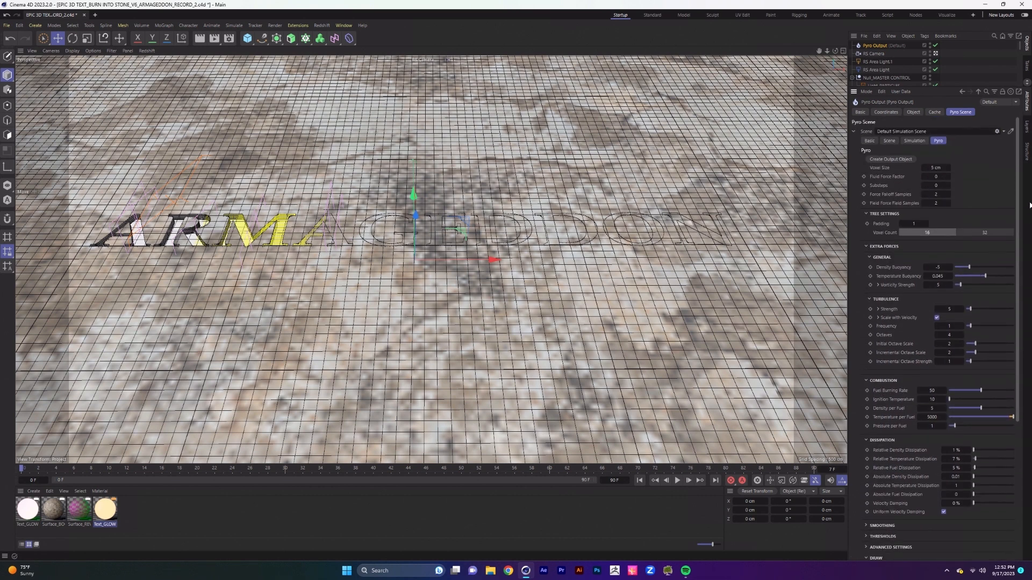
On Text_PYRO's Pyro Emitter tag, set Density Add to 4, Temperature Set to 10000 and Temperature Add to 0
click(890, 140)
click(869, 141)
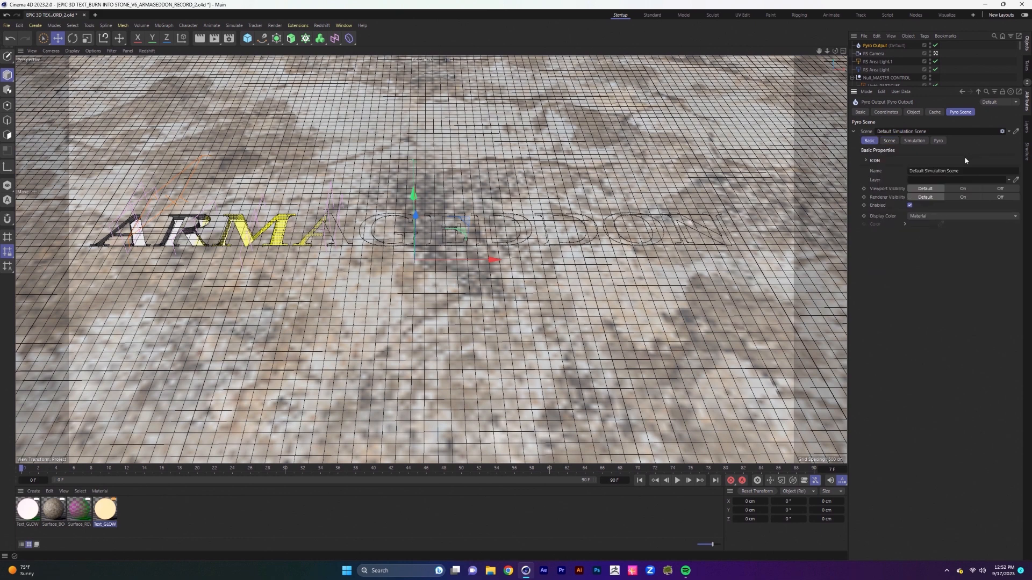
mouse_move(921, 87)
mouse_down()
mouse_move(927, 162)
mouse_move(934, 88)
mouse_up()
click(944, 134)
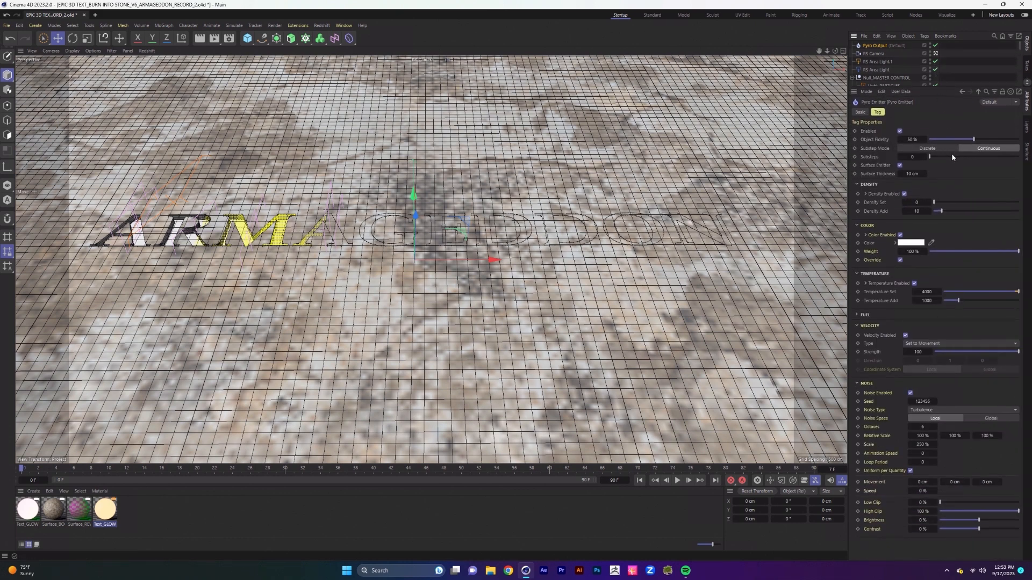
double_click(916, 211)
text(4)
key(Return)
double_click(926, 292)
text(1000)
Set the Pyro Emitter's velocity strength to 200 and its noise scale to 300%
double_click(917, 351)
double_click(922, 445)
text(300)
key(Return)
Play the pyro simulation to about frame 66 and inspect the flames from a lower camera angle
click(678, 481)
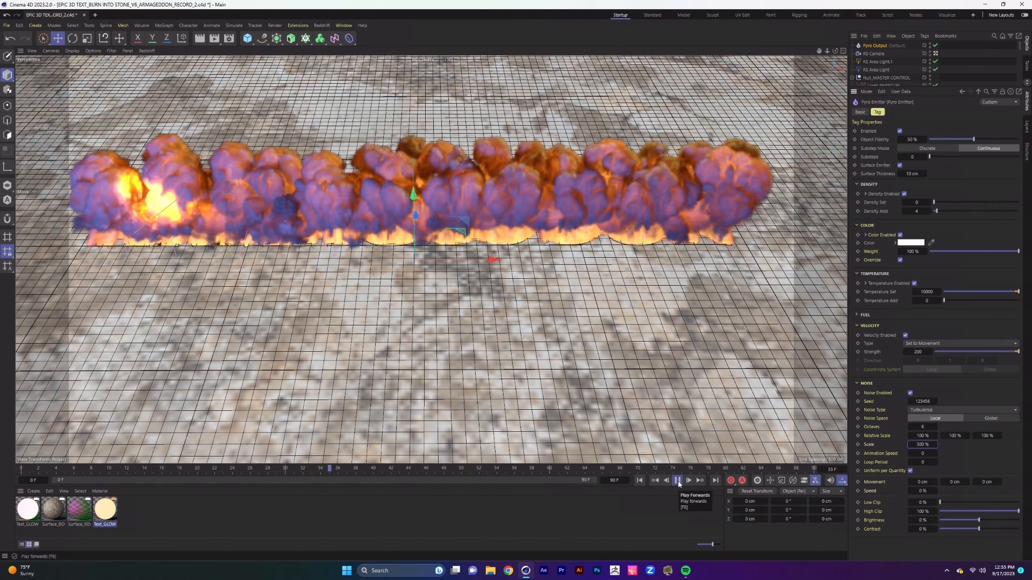
click(678, 481)
alt+drag(442, 274, 448, 304)
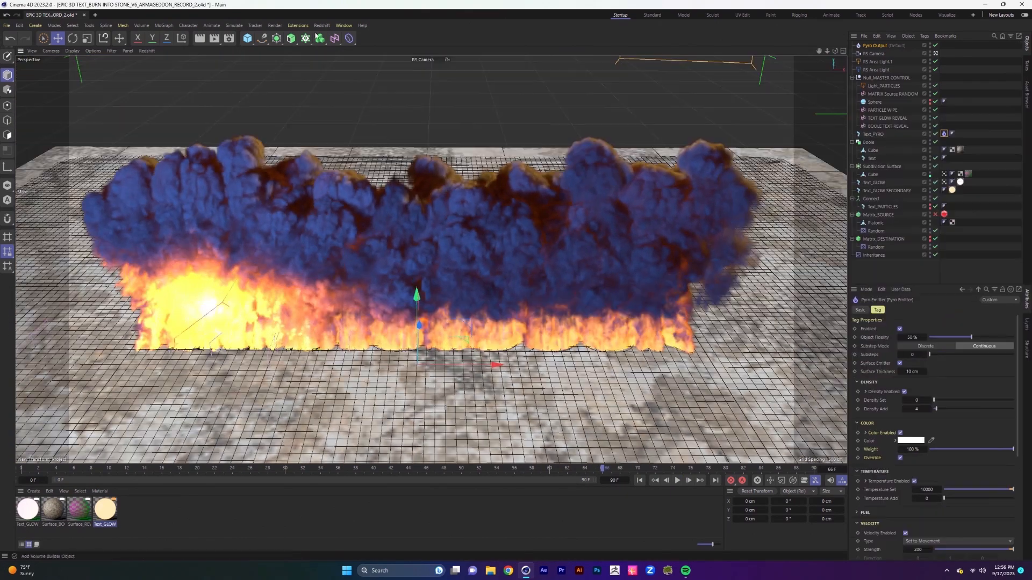
Preview the current frame in the Redshift RenderView, then stop the render and minimise its window
click(321, 25)
click(301, 80)
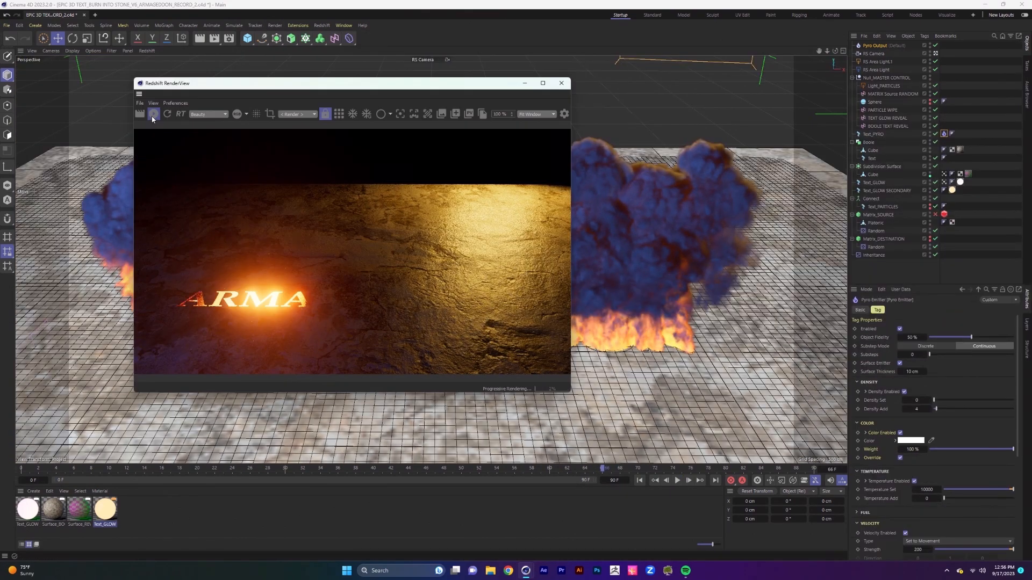
click(153, 115)
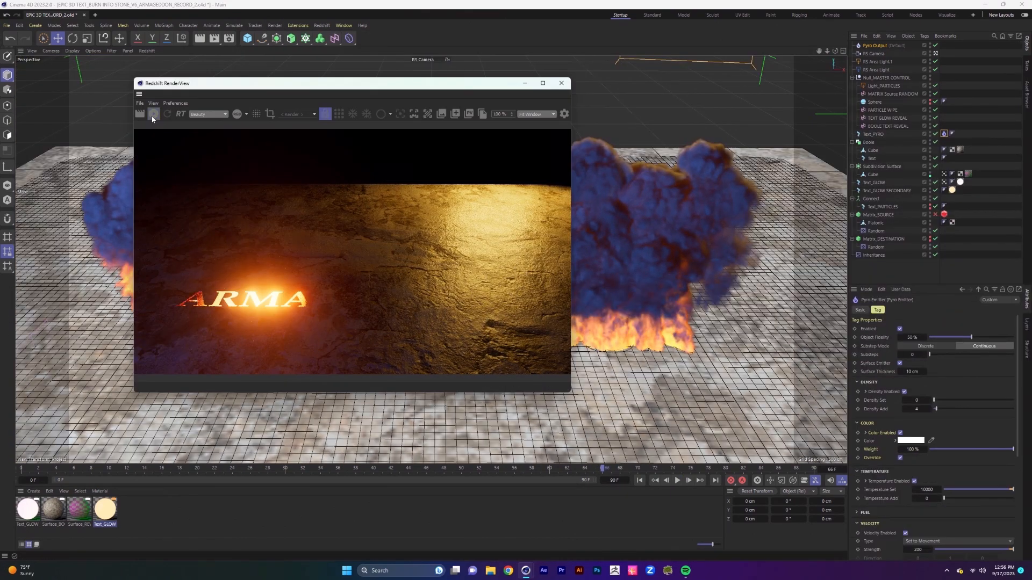
click(524, 84)
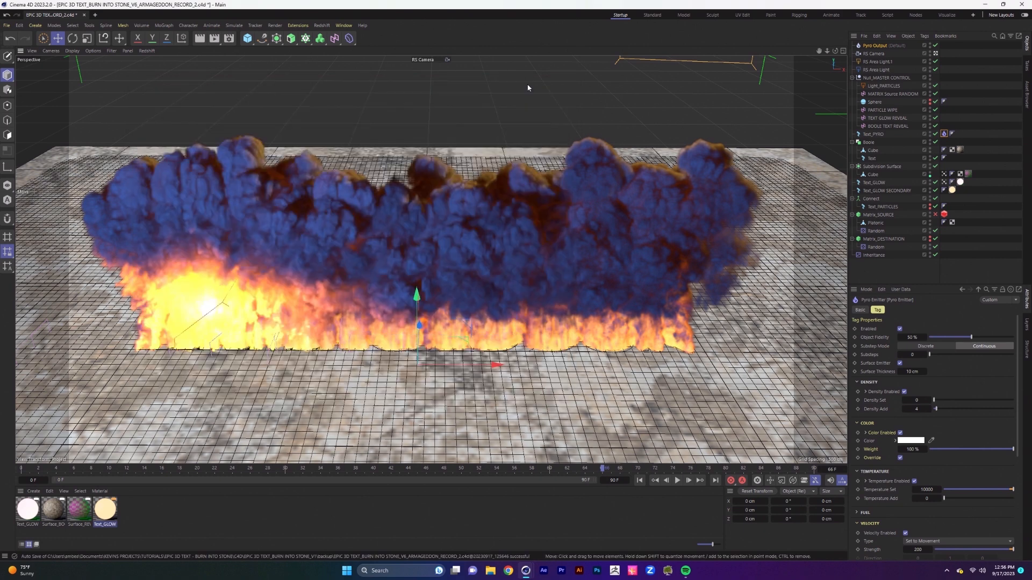
Create a Redshift Pyro Volume material and assign it to the Pyro Output object
click(34, 492)
mouse_move(75, 450)
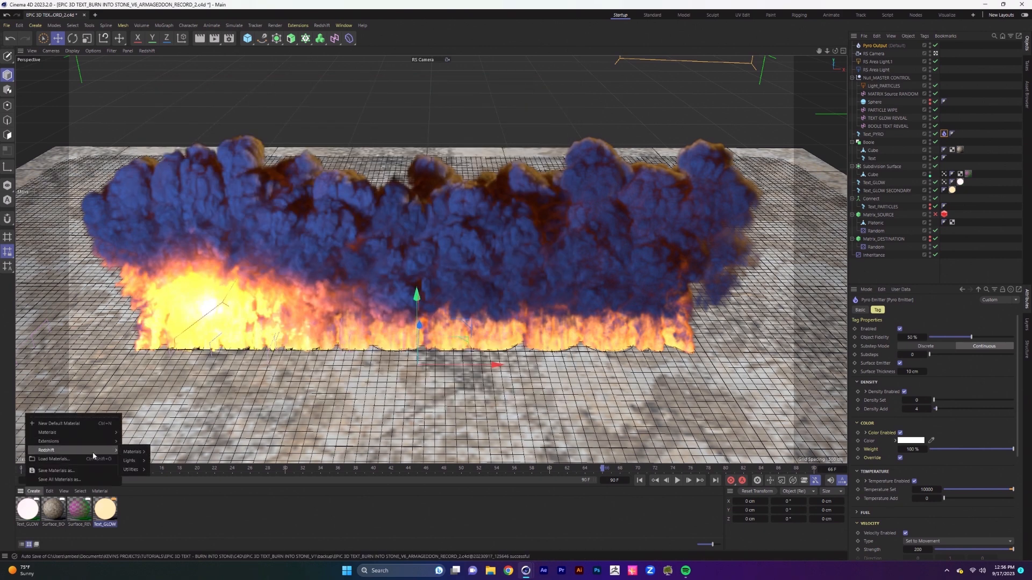
mouse_move(131, 453)
click(171, 544)
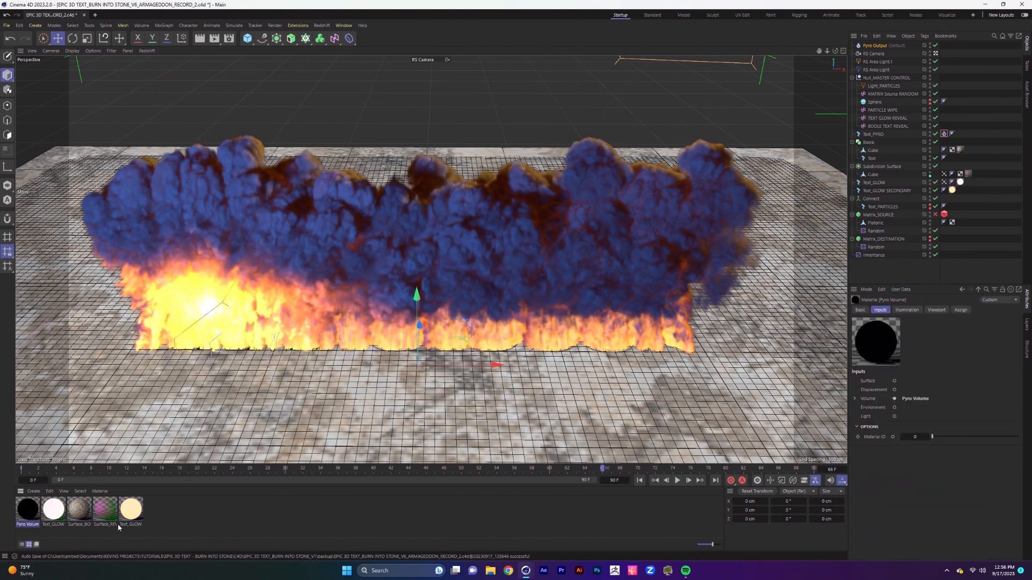
drag(28, 509, 881, 46)
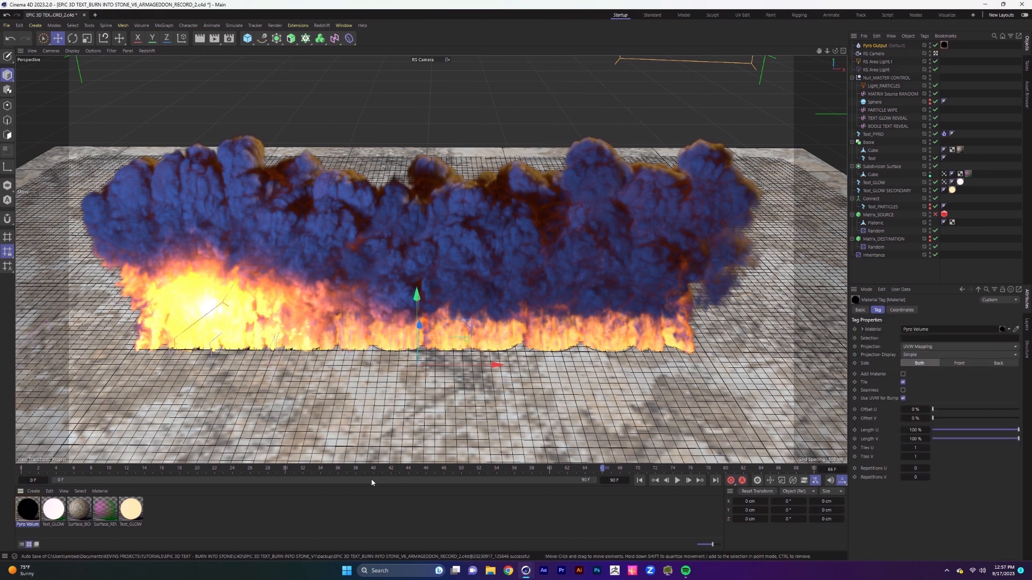
Render the frame again in the RenderView and compare it with the Pyro Output disabled and enabled
mouse_move(526, 567)
click(570, 523)
click(153, 114)
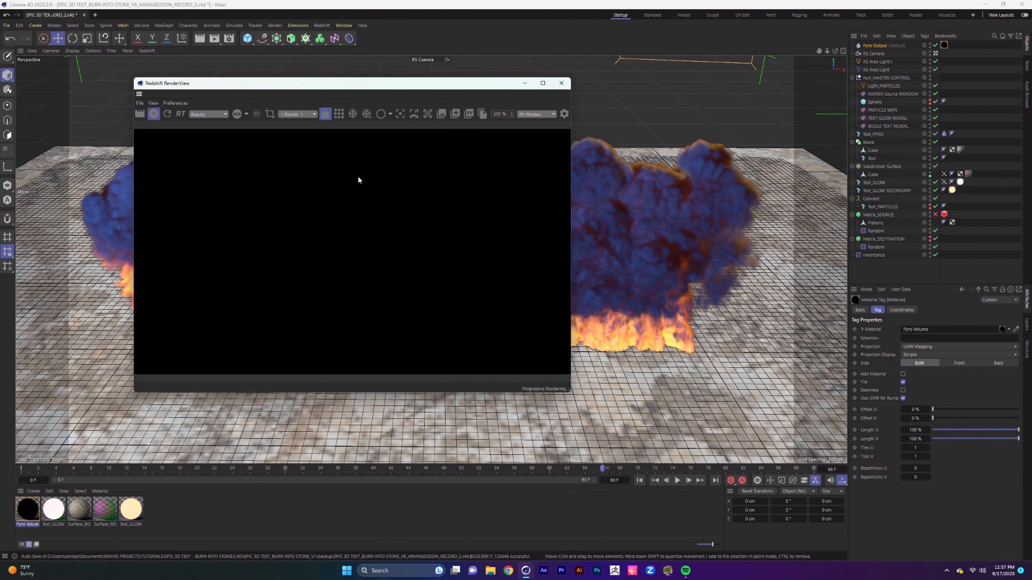
click(935, 46)
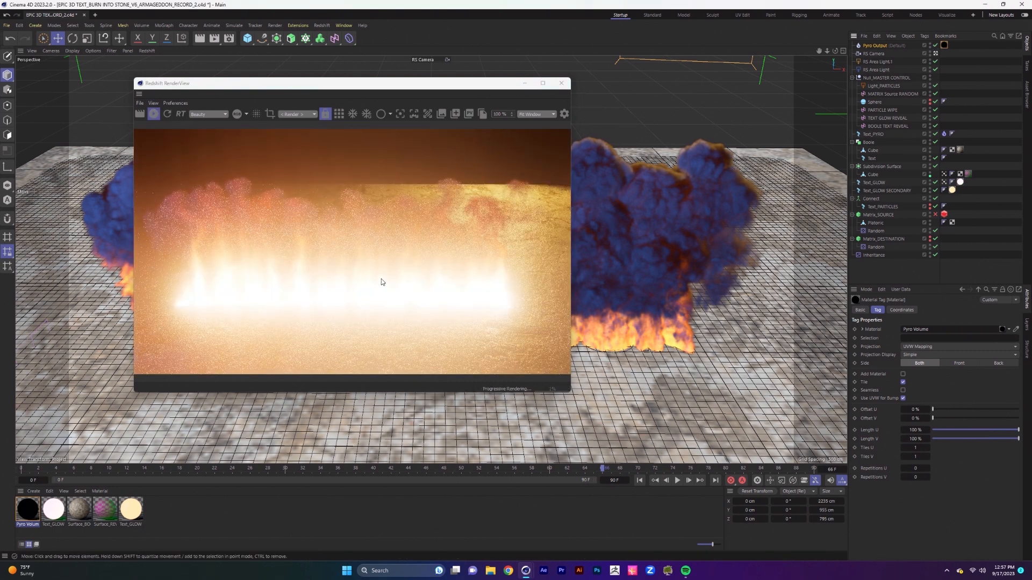
click(167, 114)
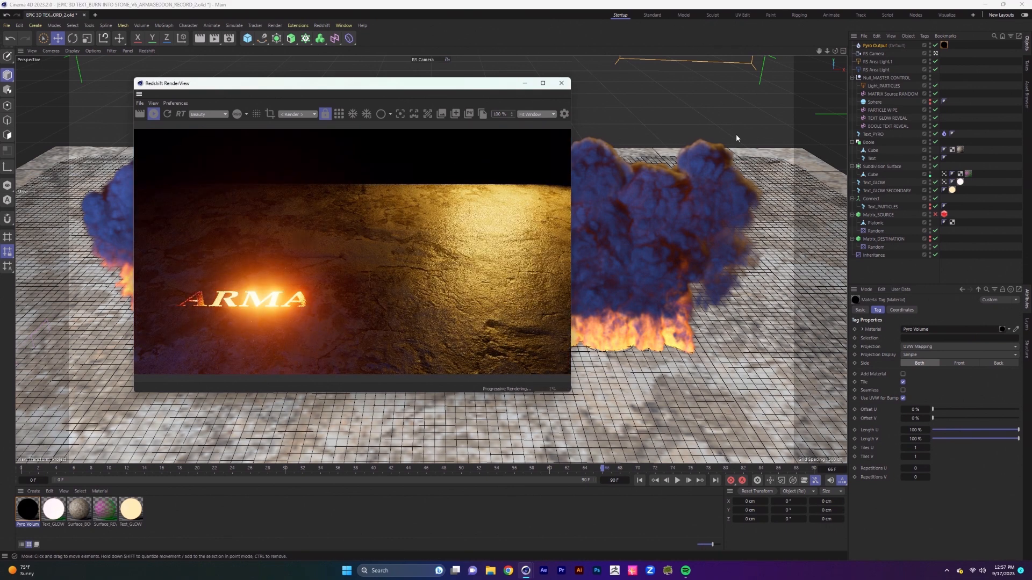
click(935, 46)
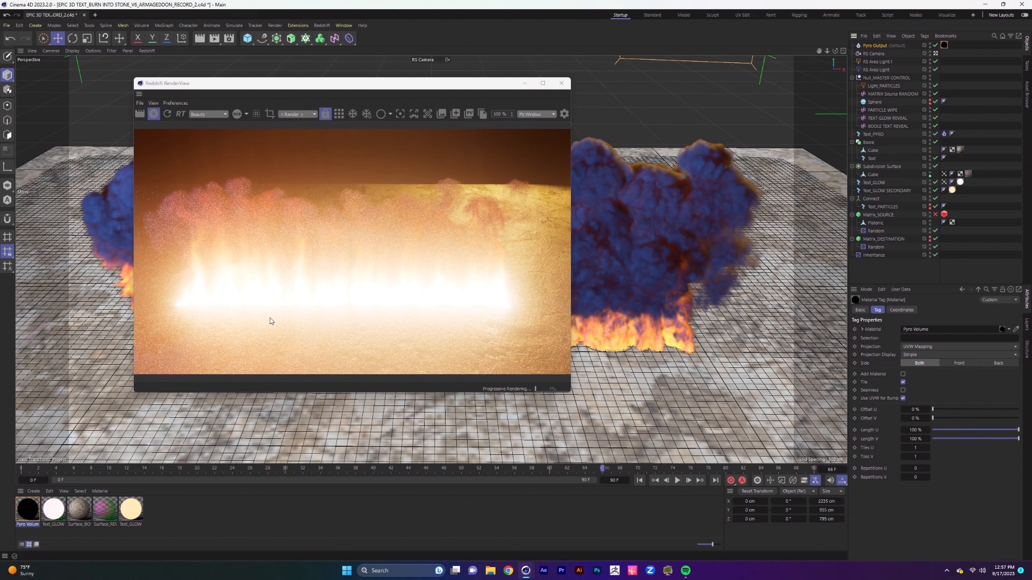
In the Pyro Volume material, set scatter coefficient 0.1, absorption coefficient 0.7 with a light orange ramp end, and emission scale 0.05
drag(442, 89, 639, 104)
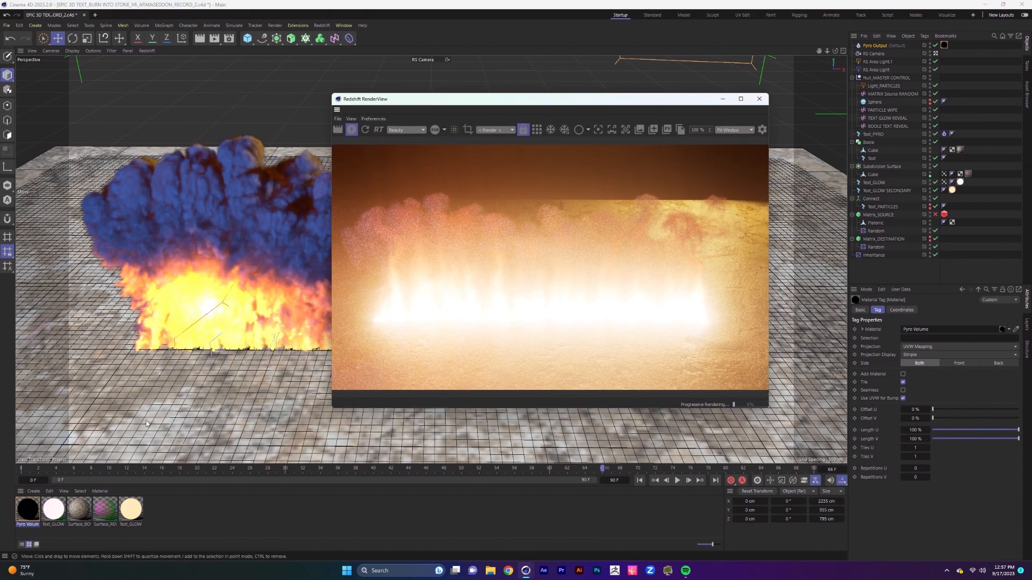
double_click(27, 513)
drag(347, 284, 366, 178)
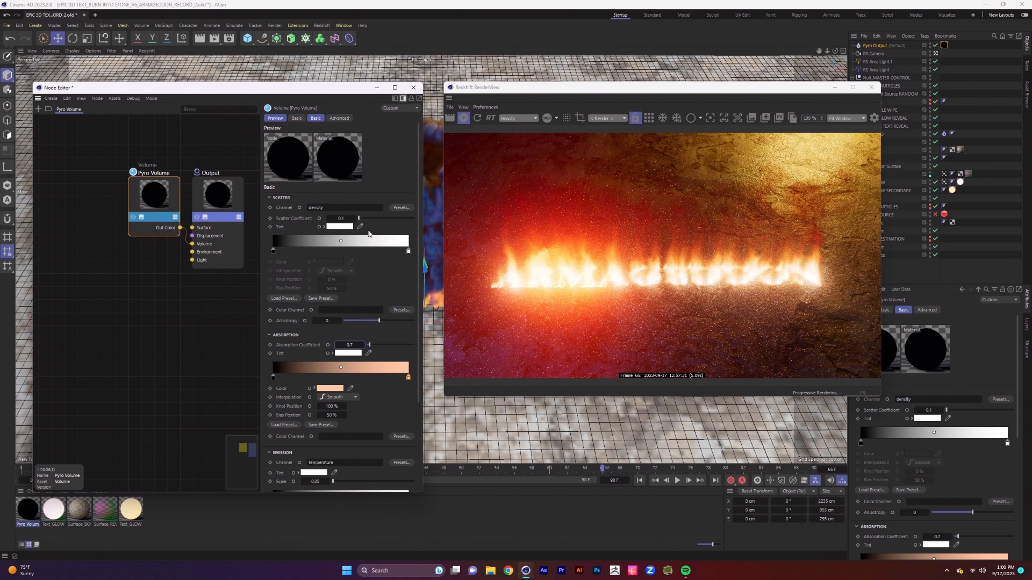
scroll(359, 252, down, 3)
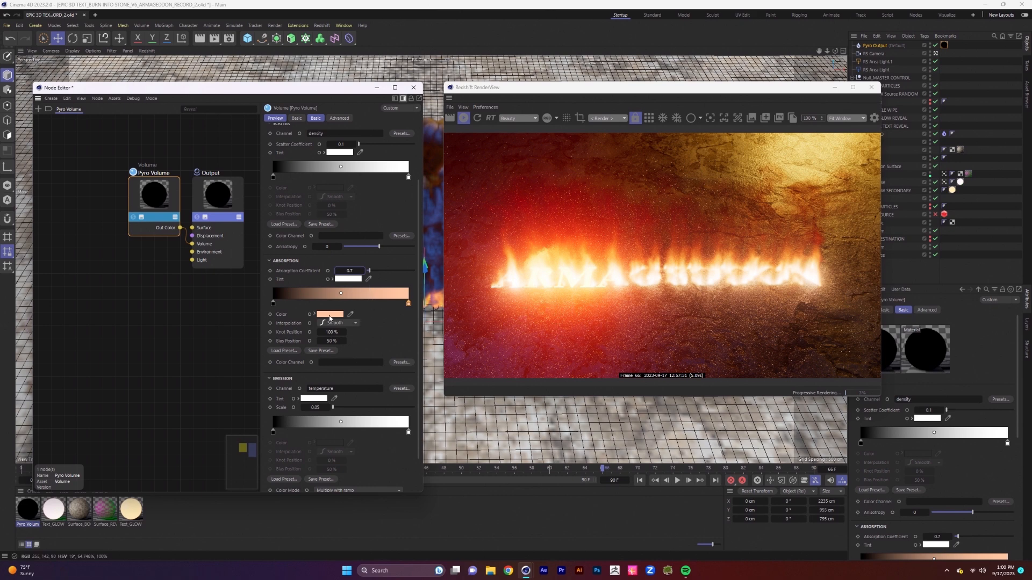
scroll(417, 357, down, 2)
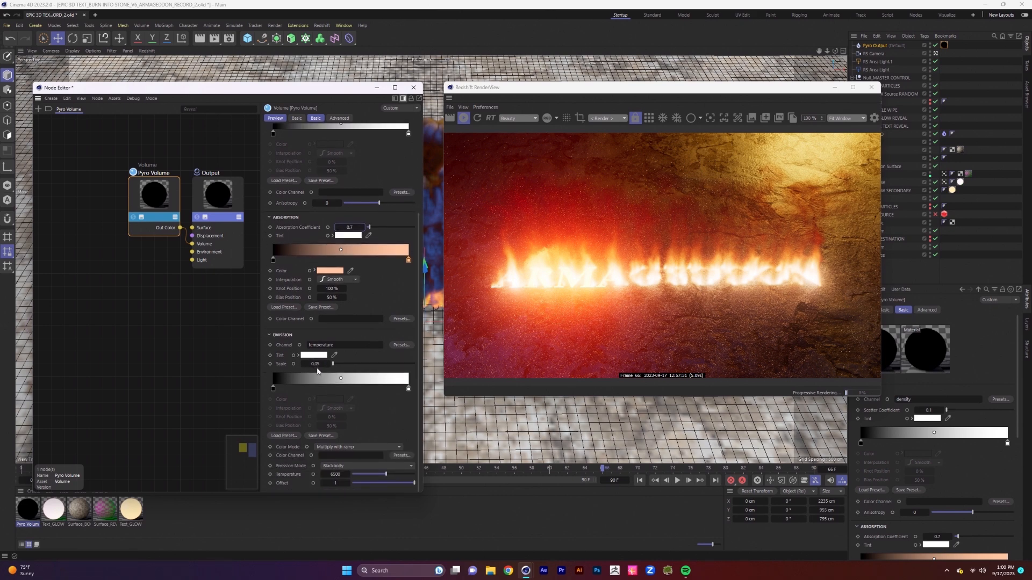
click(413, 88)
drag(611, 94, 366, 104)
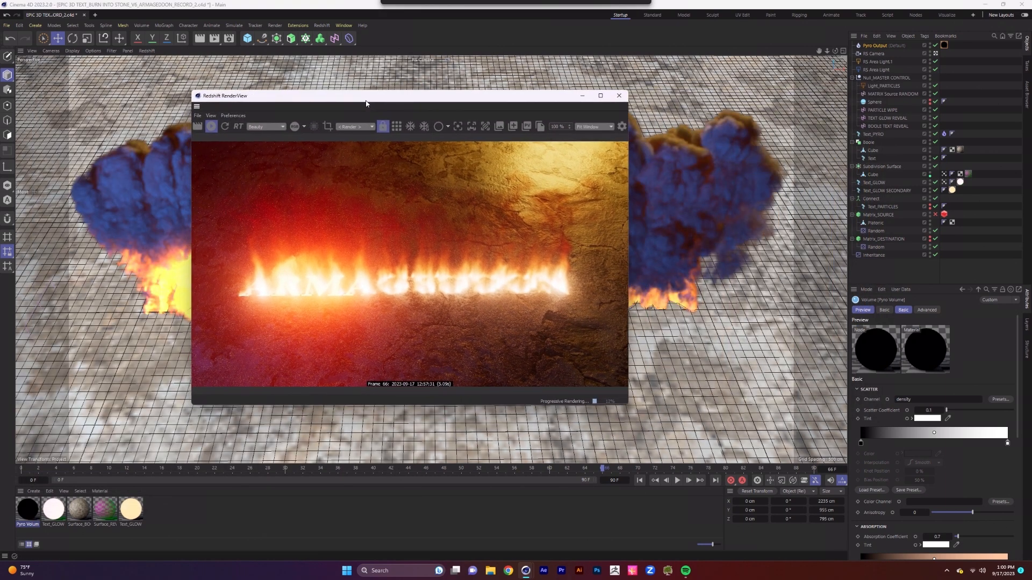
click(582, 97)
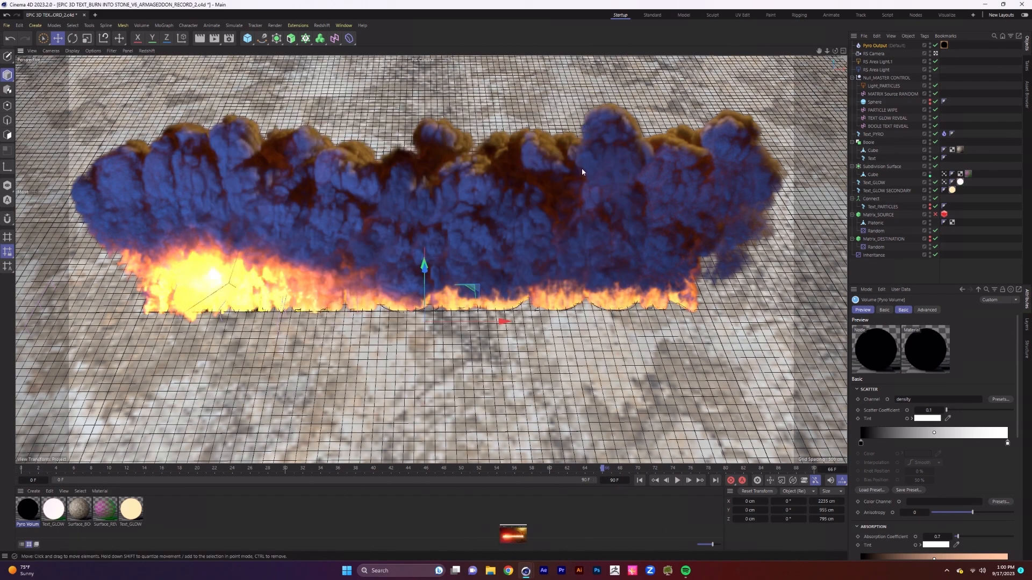
Play the pyro simulation from a low camera angle and return to frame 0
alt+drag(465, 293, 465, 236)
alt+middle_drag(456, 283, 465, 247)
click(677, 481)
click(640, 481)
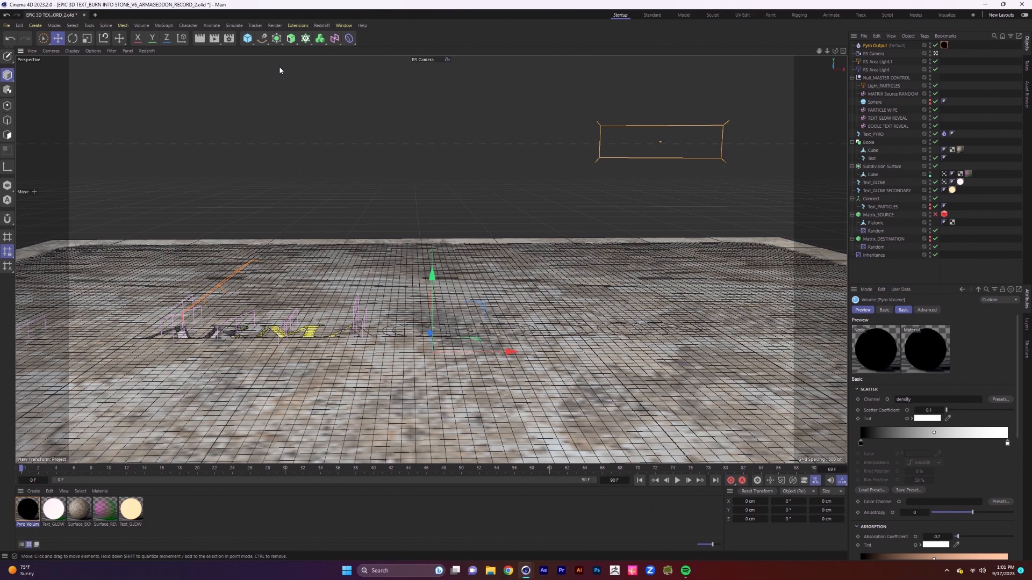
Add a Destructor force and raise it above the text to a Y of about 555 cm
click(235, 25)
mouse_move(258, 43)
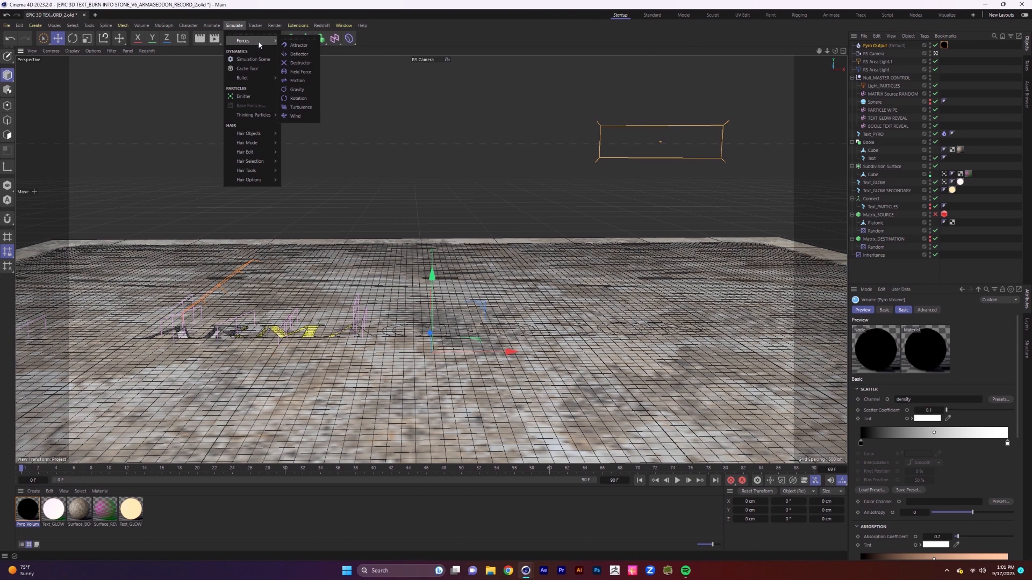
click(300, 64)
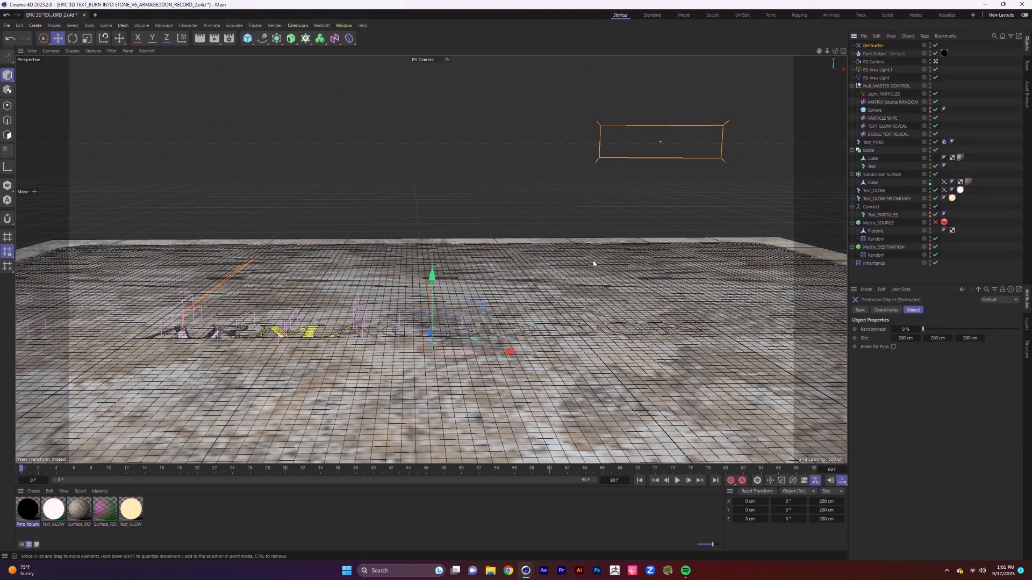
scroll(594, 263, down, 3)
drag(457, 298, 458, 163)
alt+drag(621, 259, 612, 265)
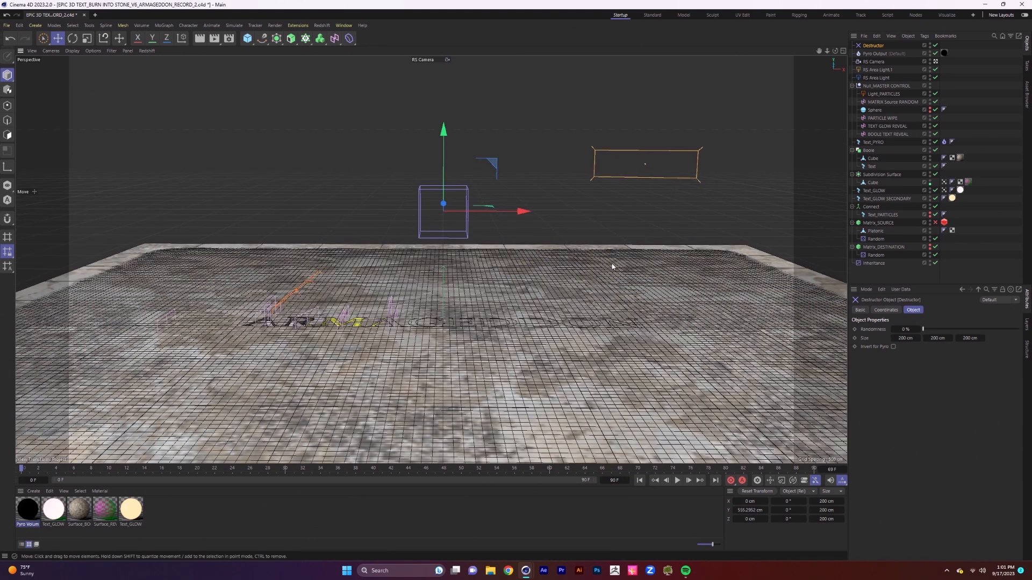
Set the Destructor's size to 1800 cm in X and 300 cm in Z
click(905, 338)
text(1800)
key(Return)
click(970, 338)
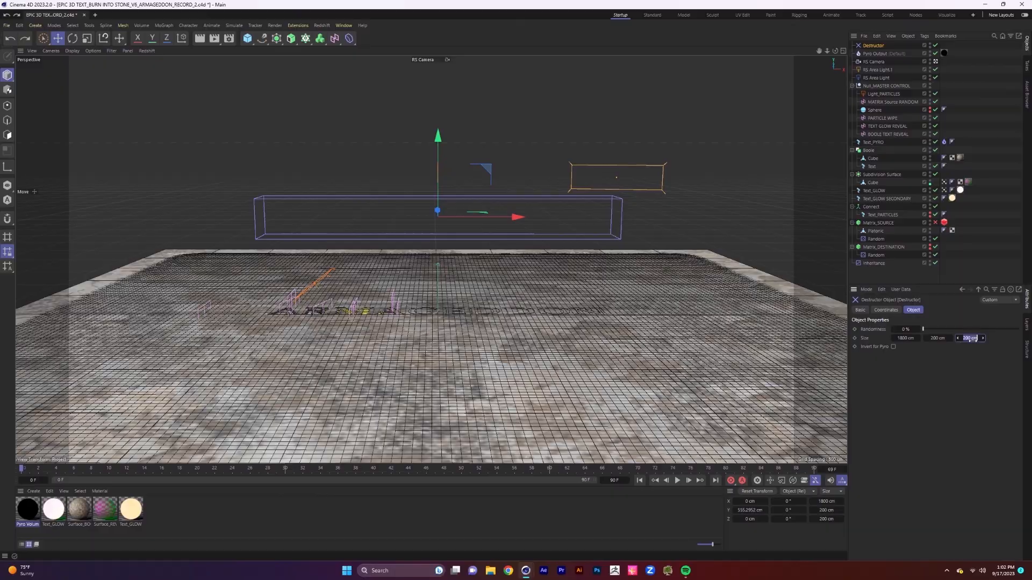
text(300)
key(Return)
Lower the Destructor over the carved letters to a Y of about -60 cm and a Z of about 71 cm
alt+drag(543, 261, 439, 291)
scroll(432, 295, up, 5)
alt+drag(440, 291, 460, 312)
key(ctrl+z)
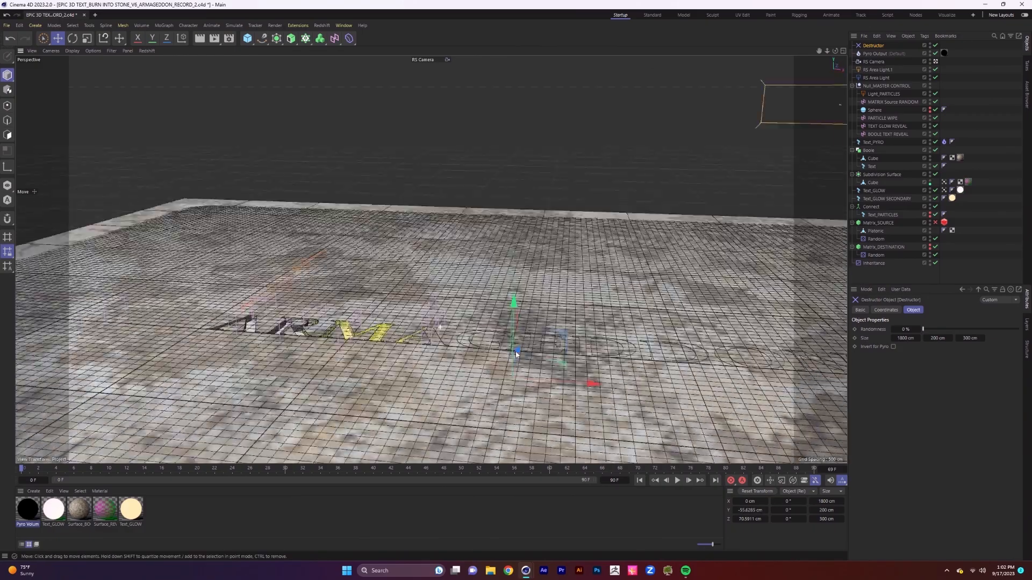
alt+drag(441, 317, 432, 322)
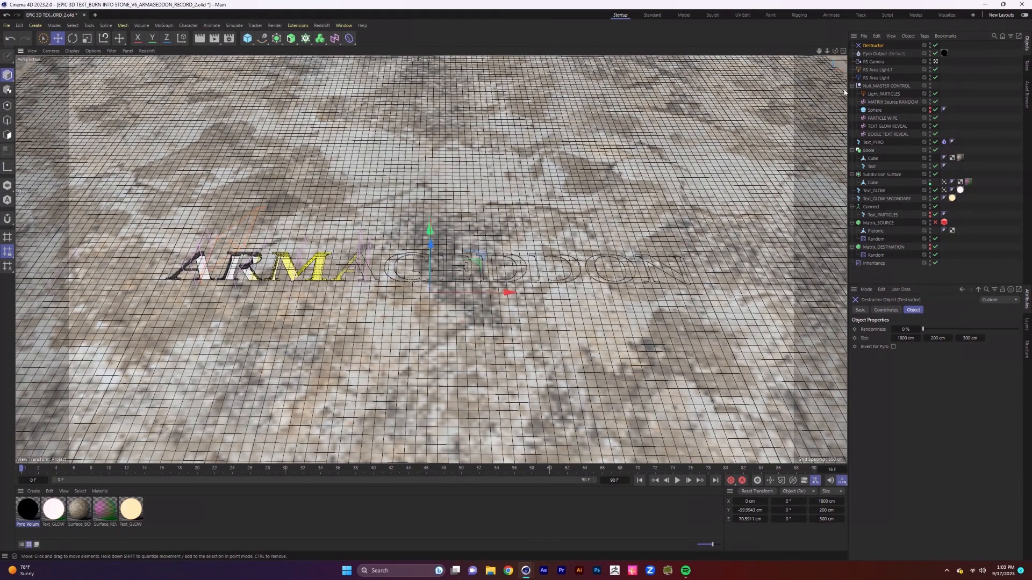
Set the Pyro Output's scene forces to Include mode with the Destructor listed, and nest the Destructor under Null_MASTER CONTROL
drag(875, 61, 880, 46)
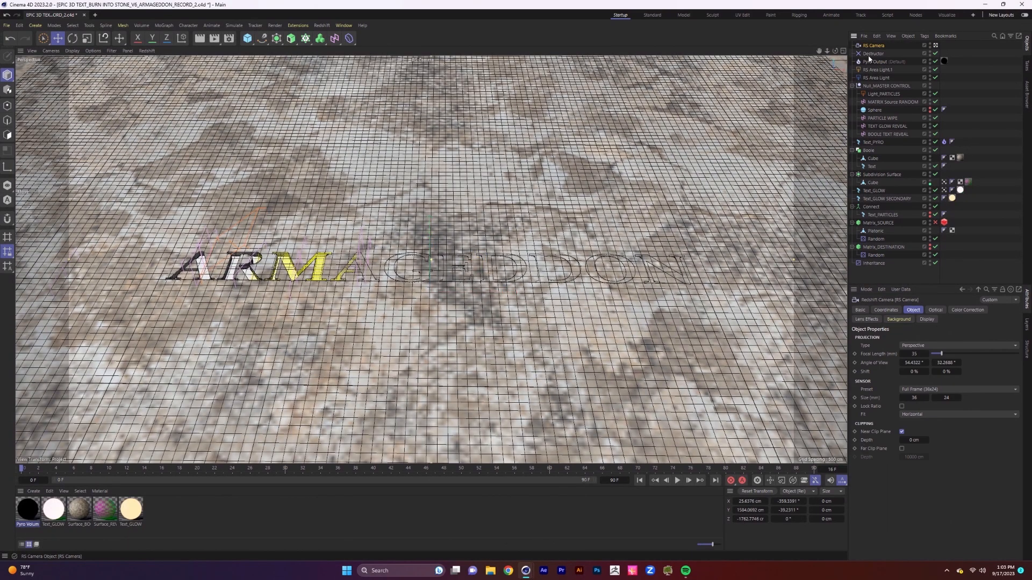
click(874, 61)
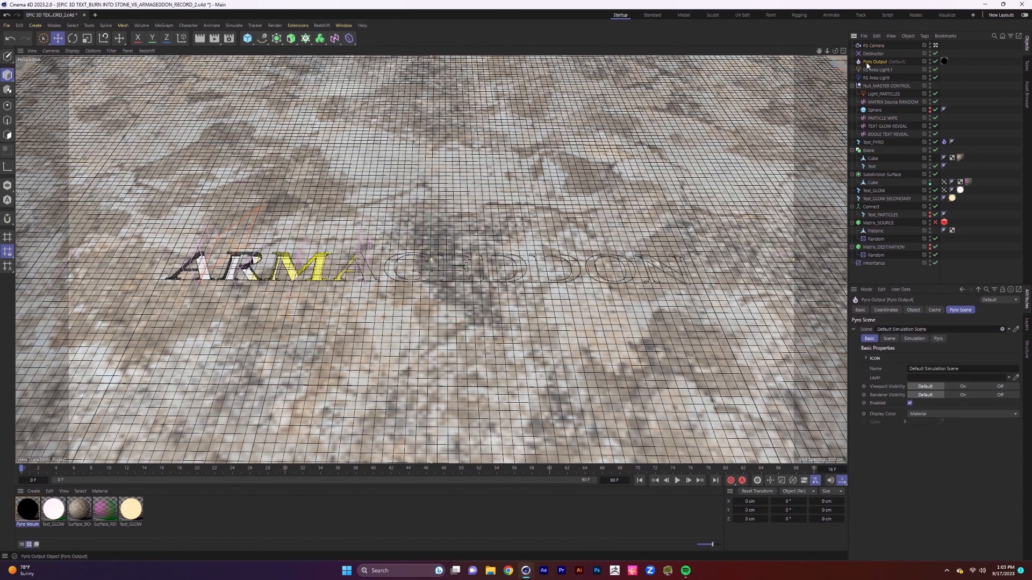
click(938, 339)
drag(1019, 359, 1021, 537)
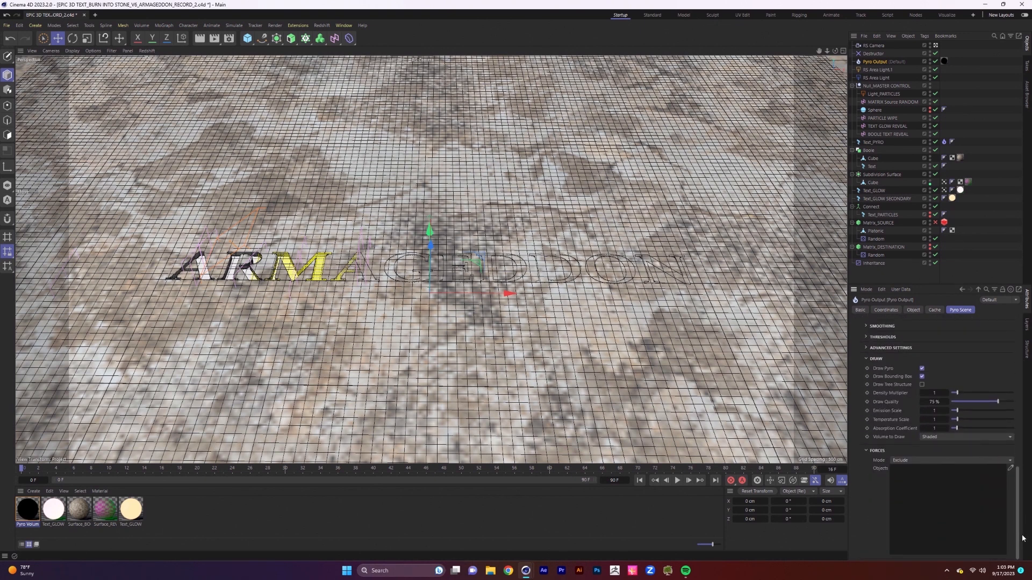
click(915, 461)
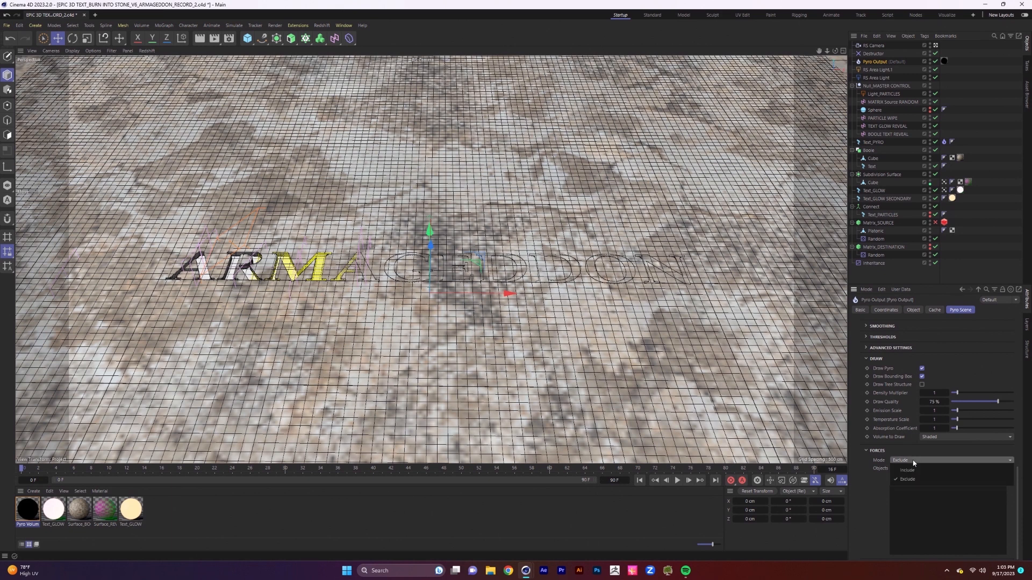
click(914, 470)
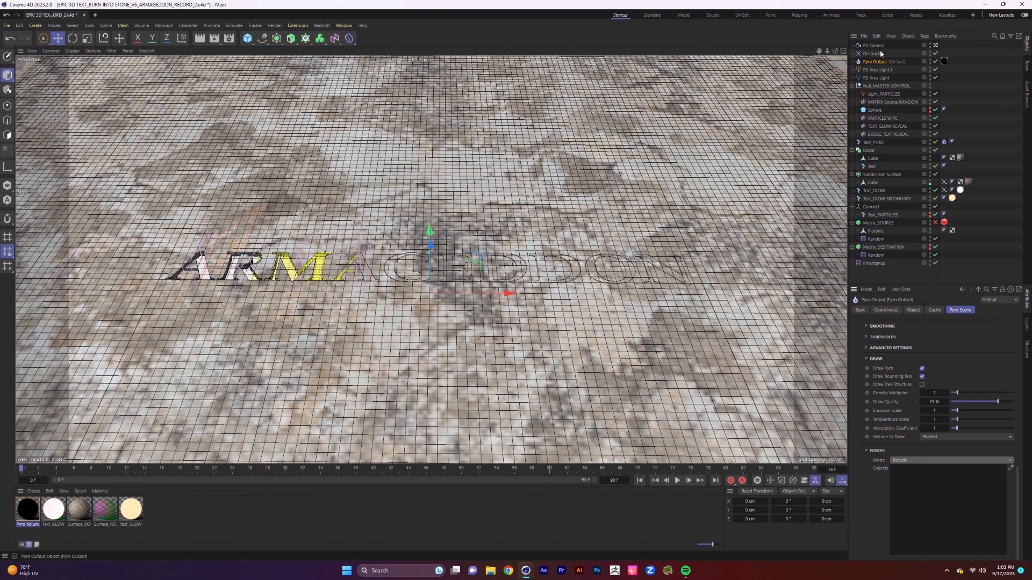
mouse_move(873, 54)
mouse_down()
mouse_move(887, 70)
mouse_move(936, 440)
mouse_move(916, 480)
mouse_up()
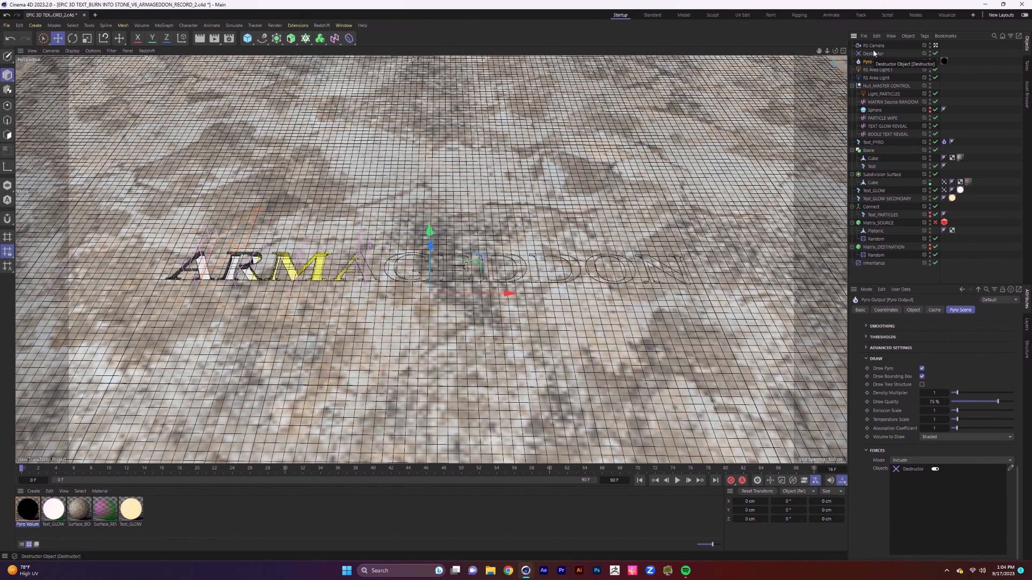
drag(874, 53, 884, 86)
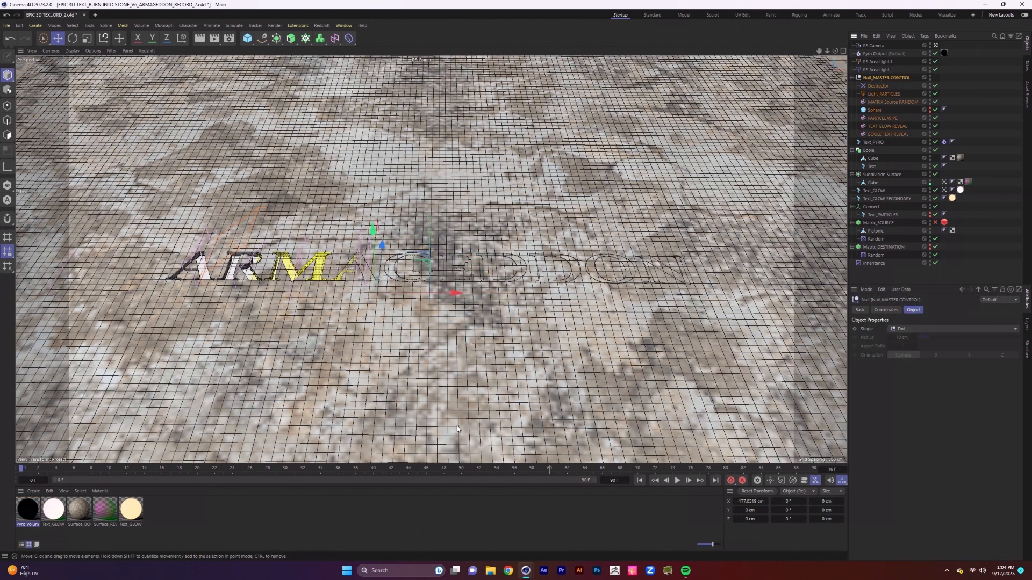
Extend the project to 400 frames and move Null_MASTER CONTROL before the first letter, to an X of about -968 cm
double_click(616, 480)
text(4)
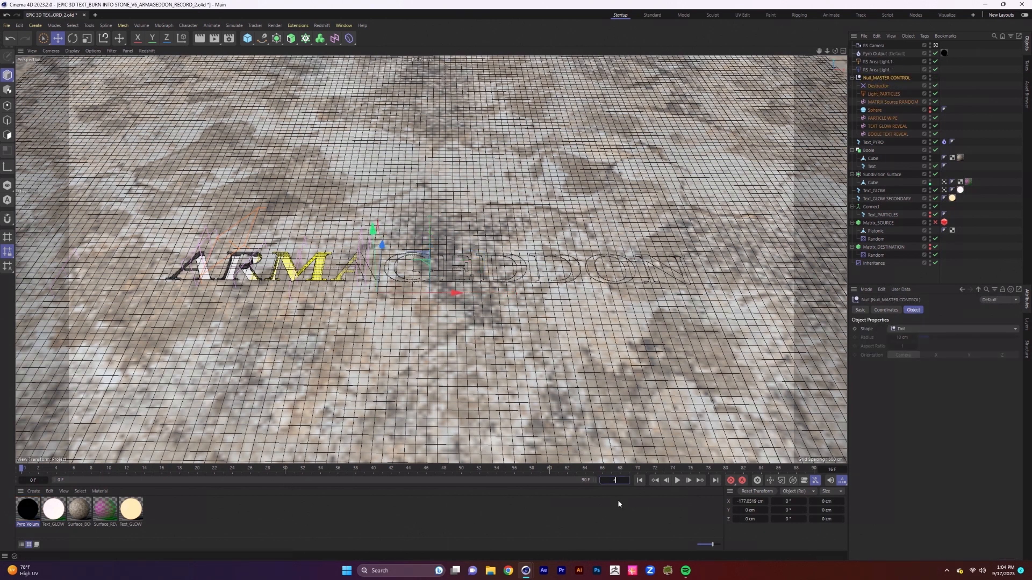
text(00)
key(Return)
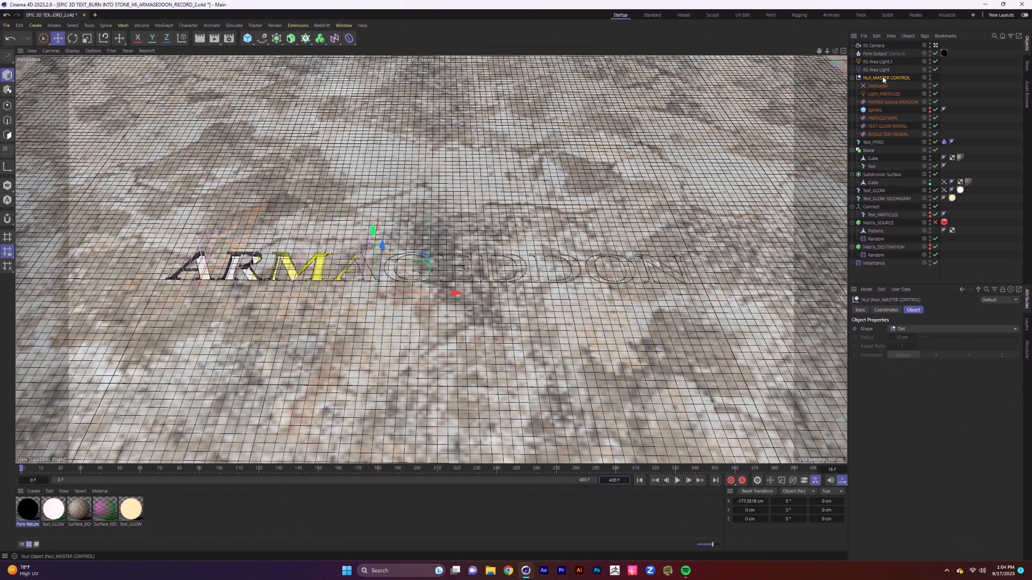
drag(438, 293, 204, 291)
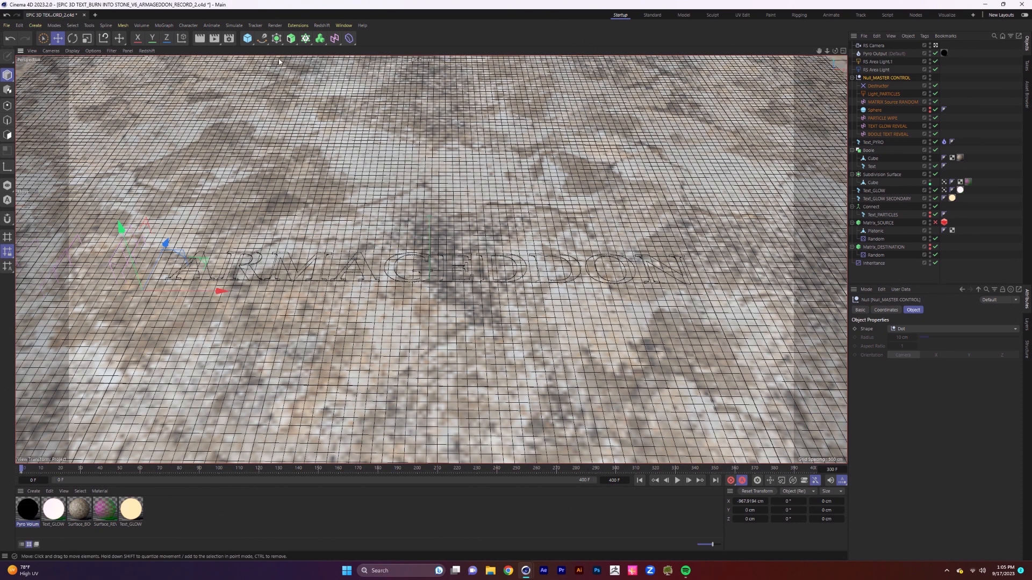
With a live Redshift preview open, move Null_MASTER CONTROL past the last letter at frame 300, to an X of about 1338 cm
click(275, 25)
click(290, 84)
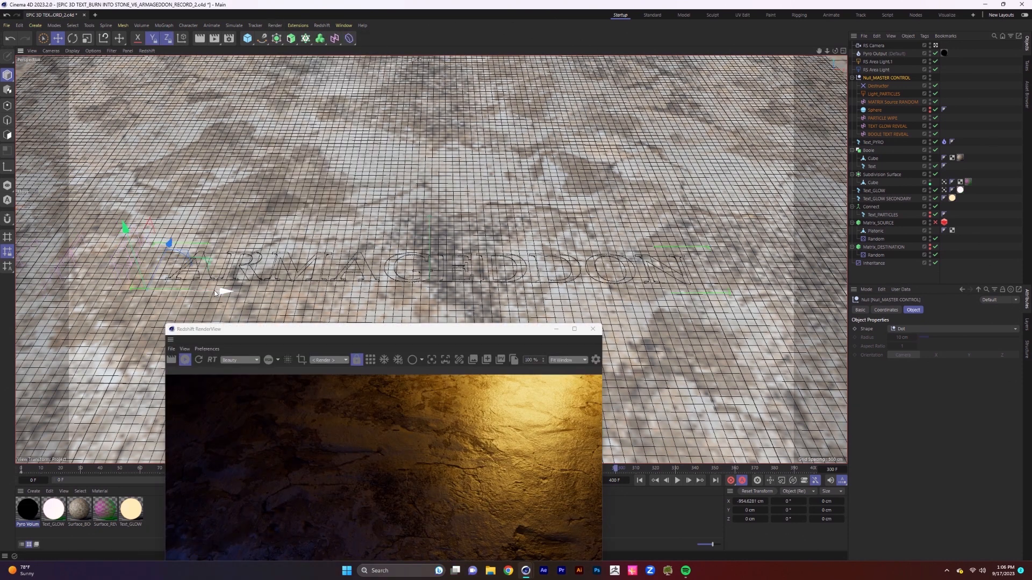
drag(333, 296, 838, 307)
drag(843, 305, 844, 305)
scroll(572, 256, down, 3)
scroll(572, 255, down, 2)
mouse_move(805, 227)
mouse_down()
mouse_move(814, 231)
mouse_move(799, 231)
mouse_up()
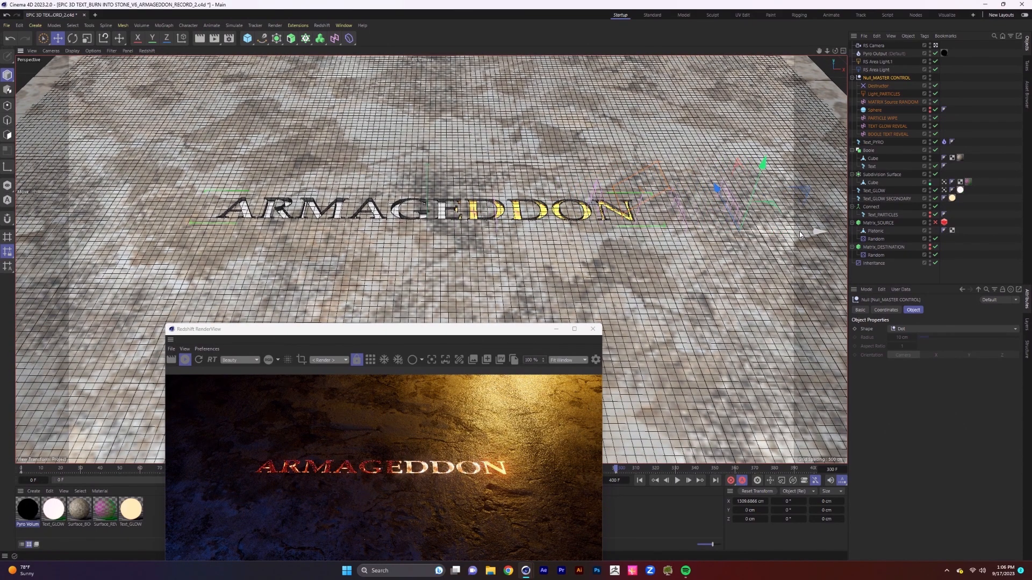
alt+drag(438, 219, 453, 292)
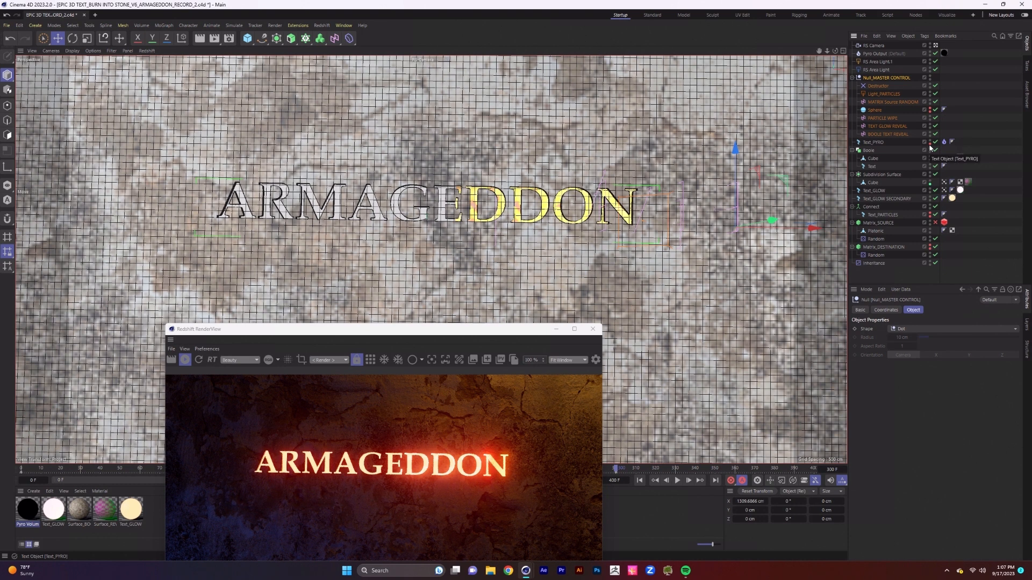
drag(461, 329, 505, 141)
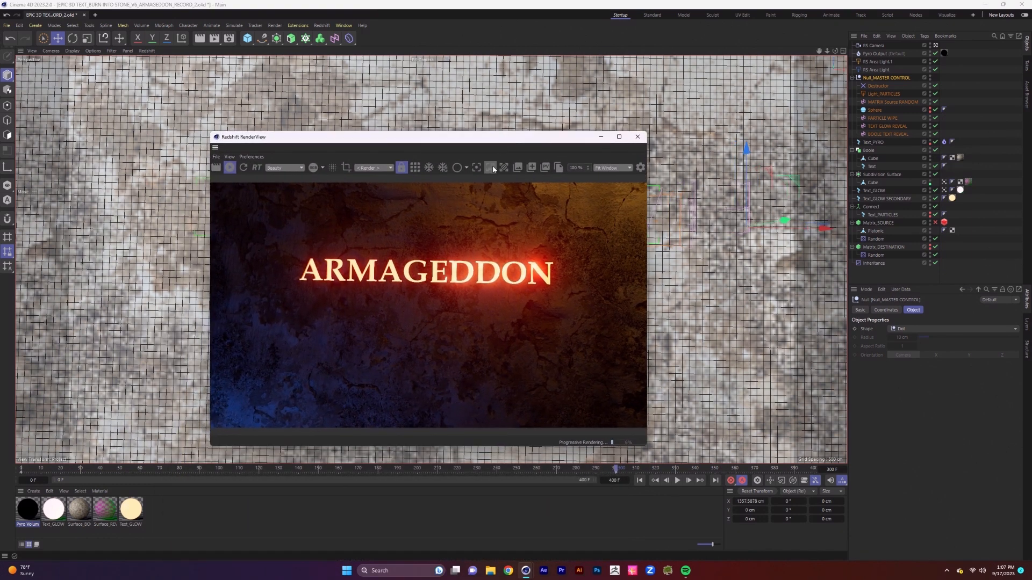
click(637, 138)
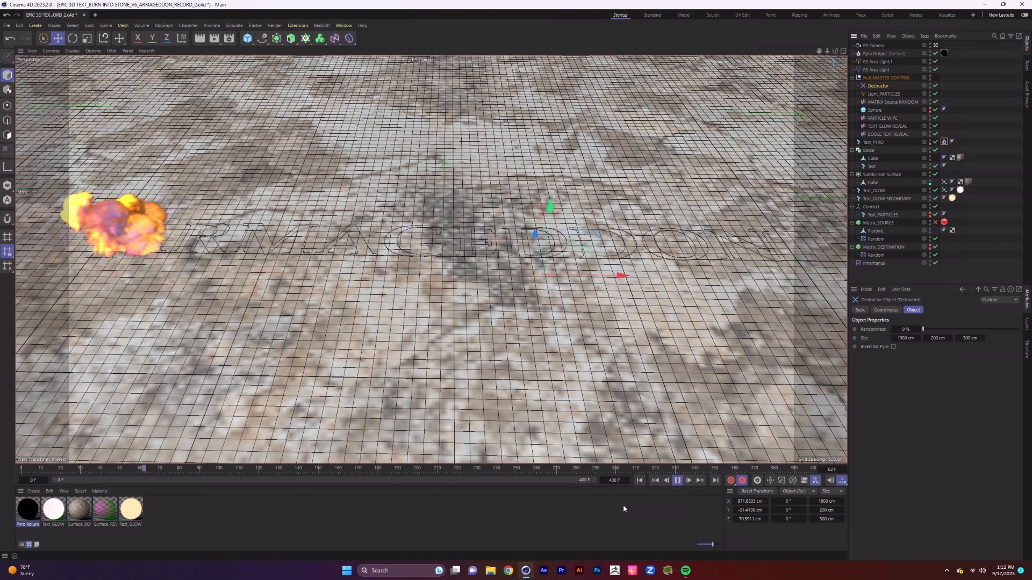
Play the pyro simulation to frame 160 and preview that frame's burning letters in the Redshift RenderView
click(677, 480)
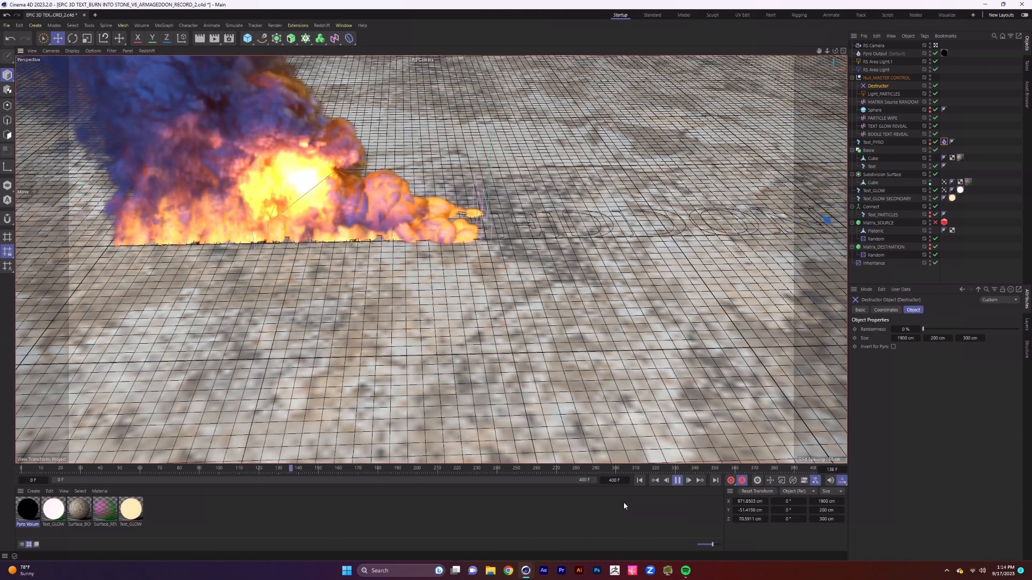
click(677, 480)
click(525, 570)
click(566, 534)
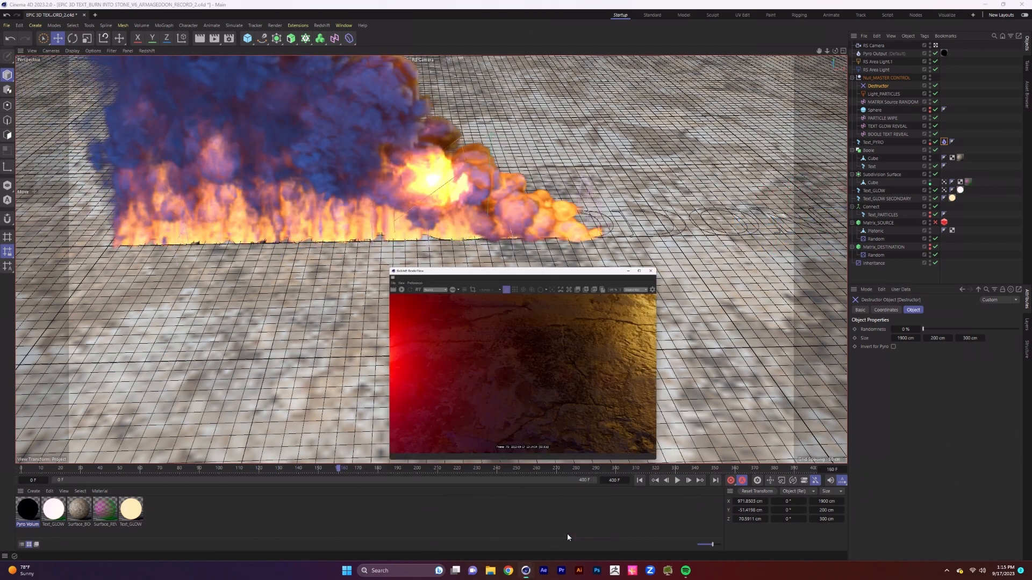
click(709, 118)
click(705, 135)
click(326, 117)
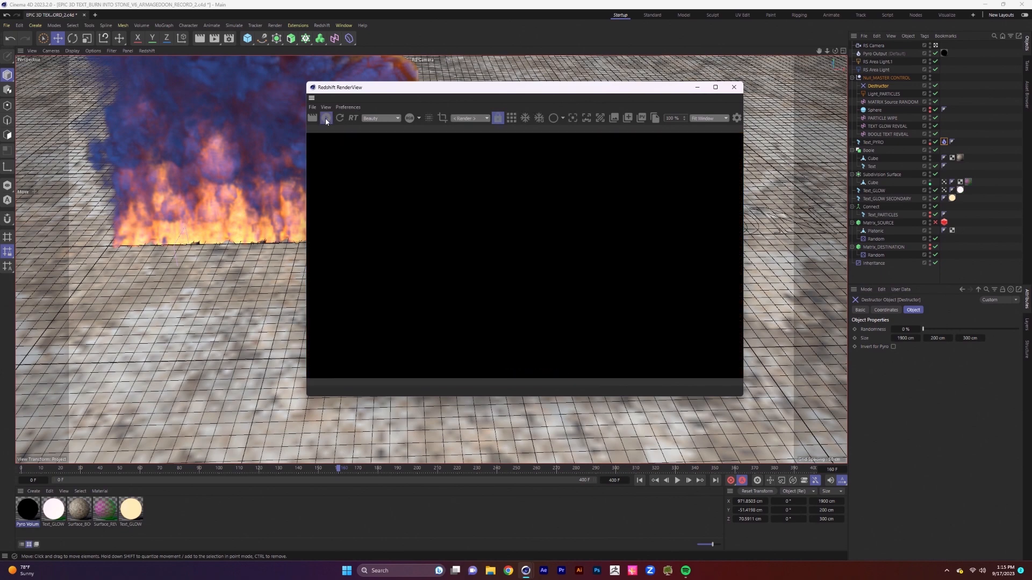
click(935, 55)
click(934, 55)
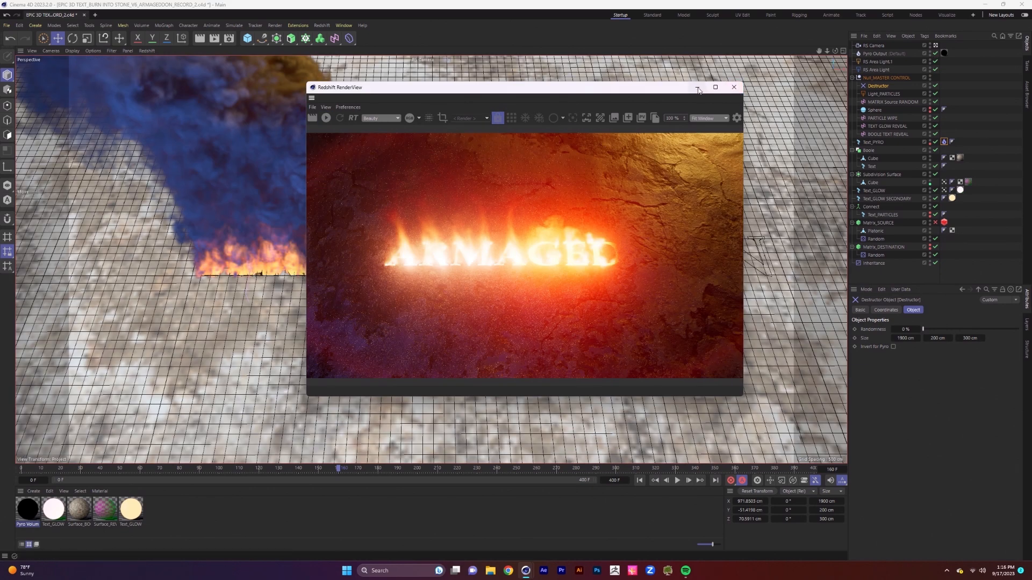
click(734, 87)
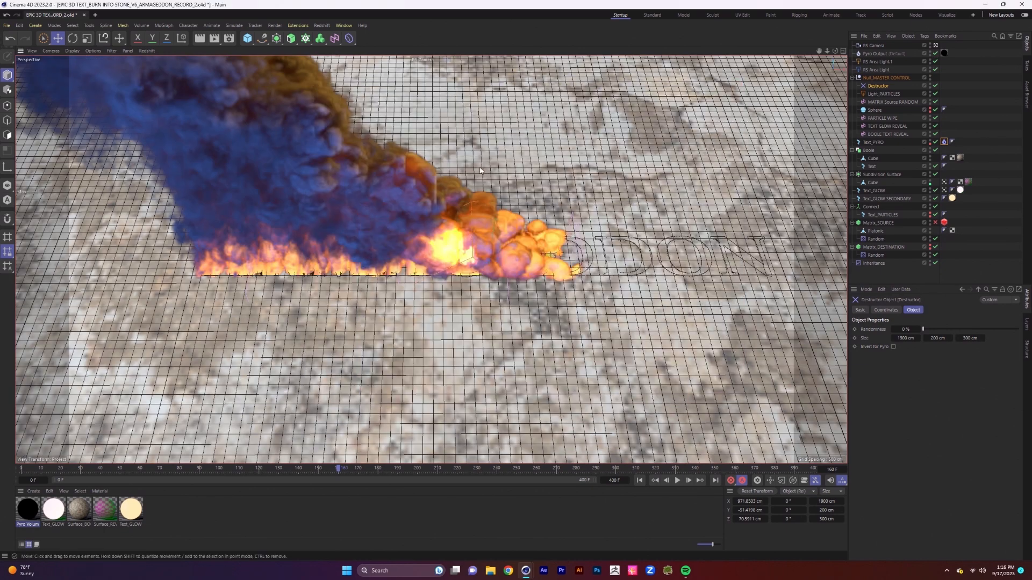
Add a Wind force before the first letter at about X -1092 cm, Y 168 cm, and turn it about -83° to blow along the text
alt+drag(501, 308, 495, 307)
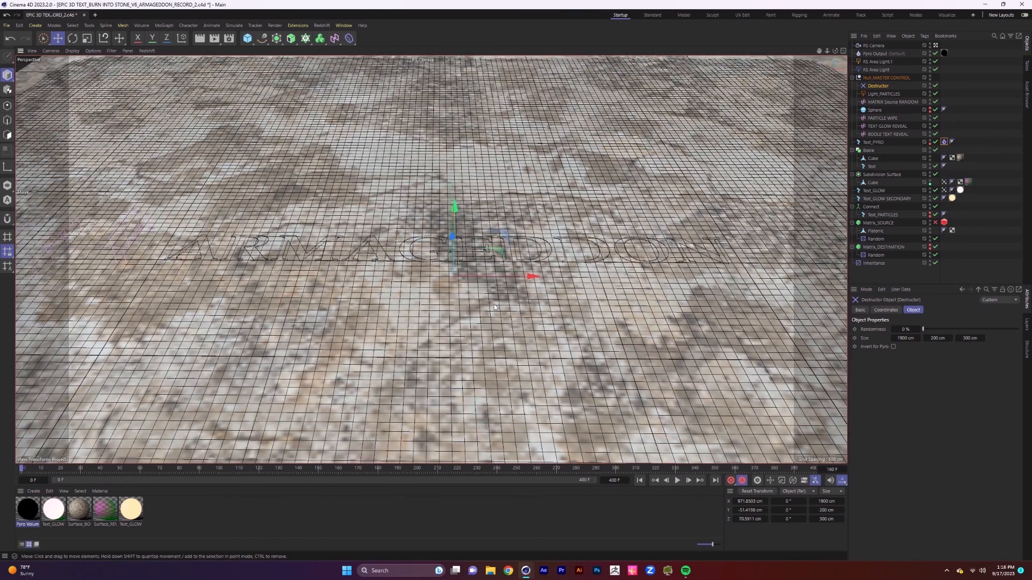
click(239, 25)
mouse_move(256, 44)
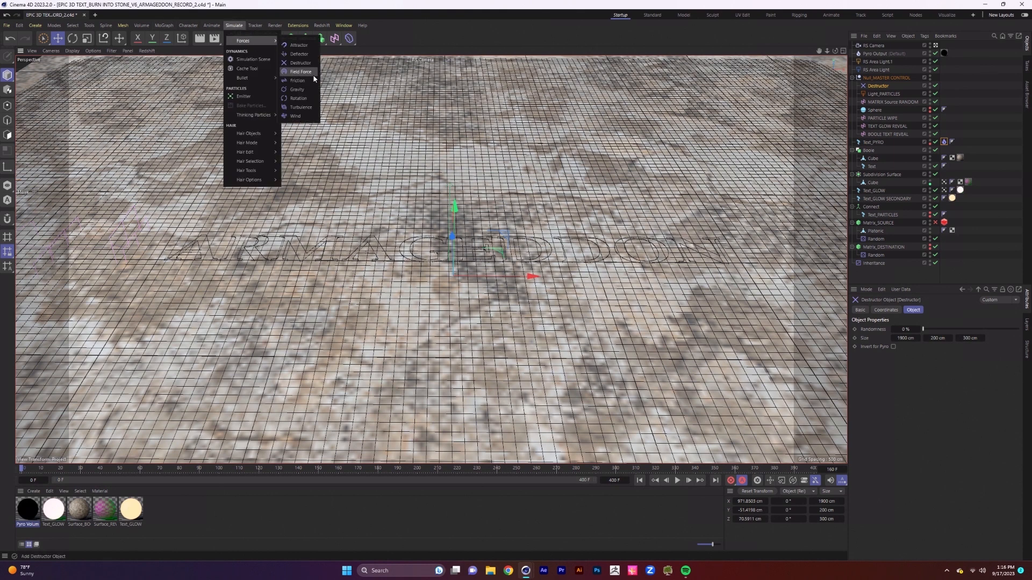
click(298, 117)
drag(454, 279, 433, 205)
scroll(454, 171, up, 2)
alt+middle_drag(433, 205, 602, 202)
alt+drag(602, 202, 80, 175)
key(r)
alt+drag(290, 185, 313, 132)
click(357, 104)
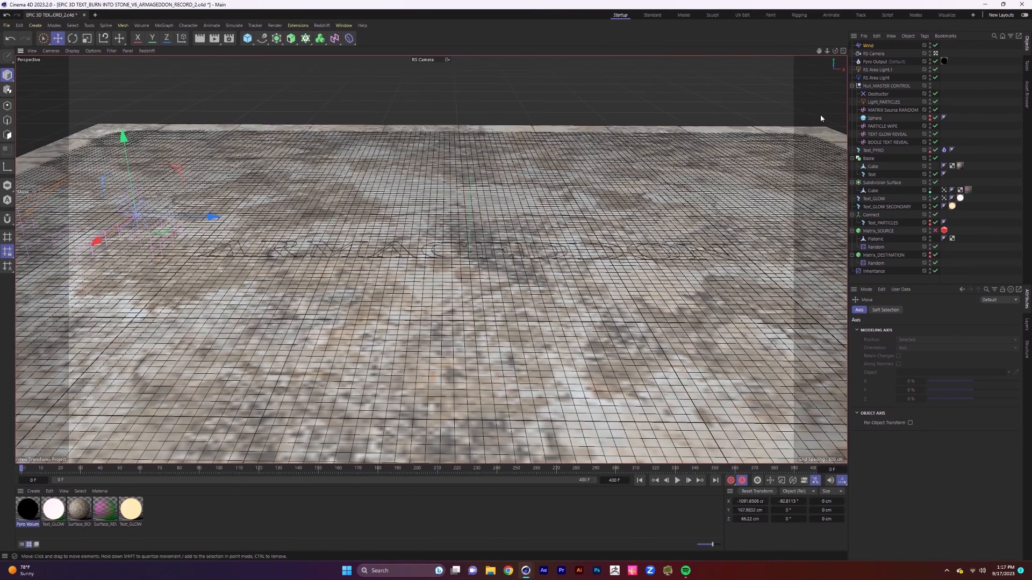
Add the Wind to the Pyro Output's included forces and check the Forces list of its simulation scene
click(874, 63)
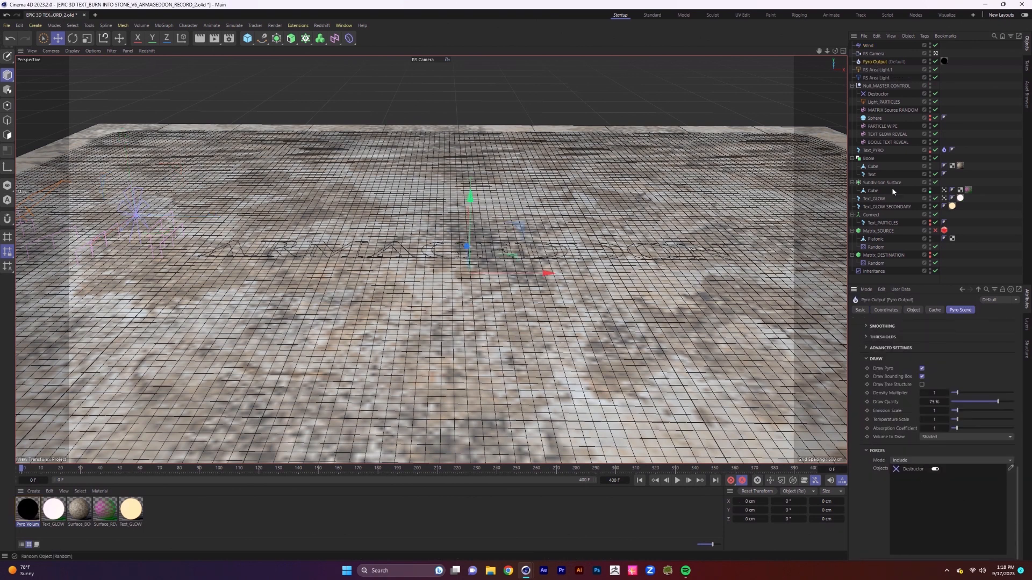
drag(869, 47, 870, 48)
drag(955, 439, 921, 505)
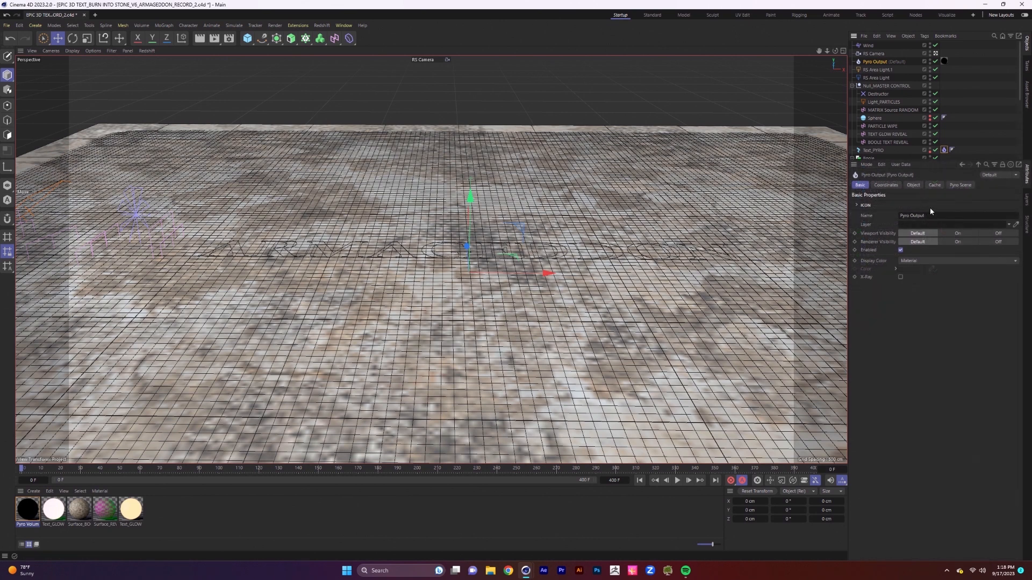
click(969, 184)
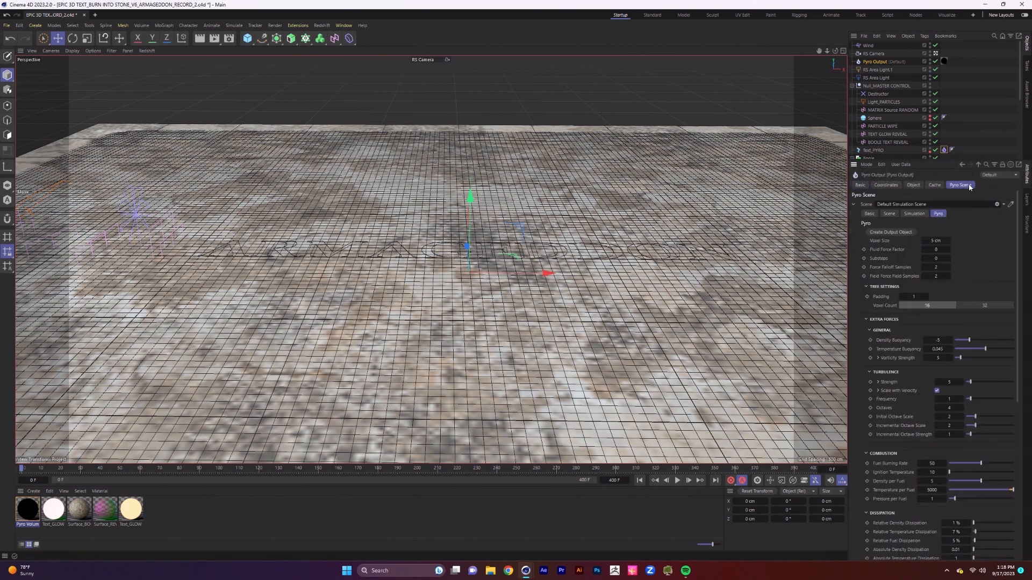
click(920, 214)
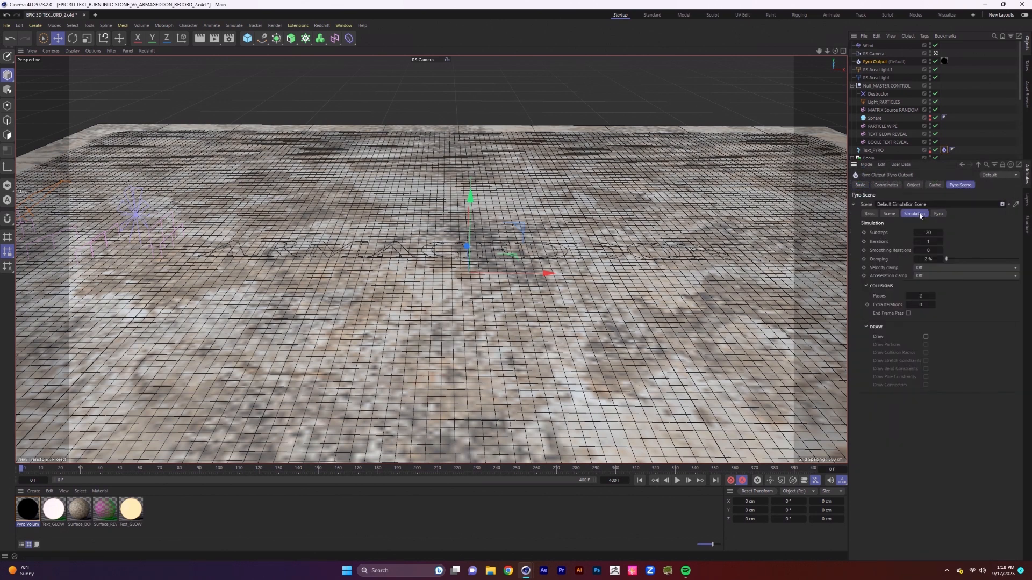
click(888, 214)
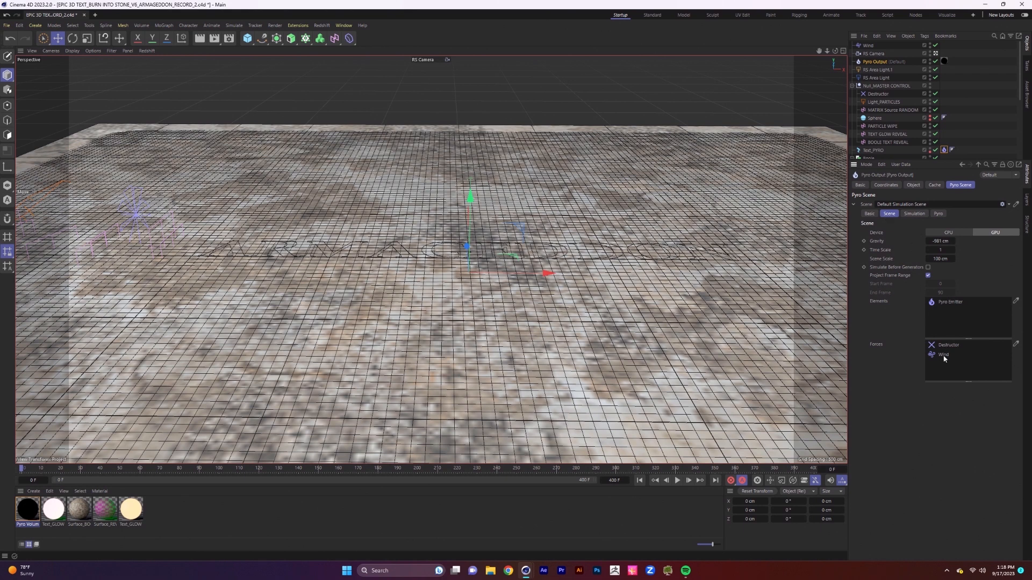
Set the Wind's speed to 175 cm, turbulence to 10%, turbulence scale to 100% and mode to Force
click(867, 46)
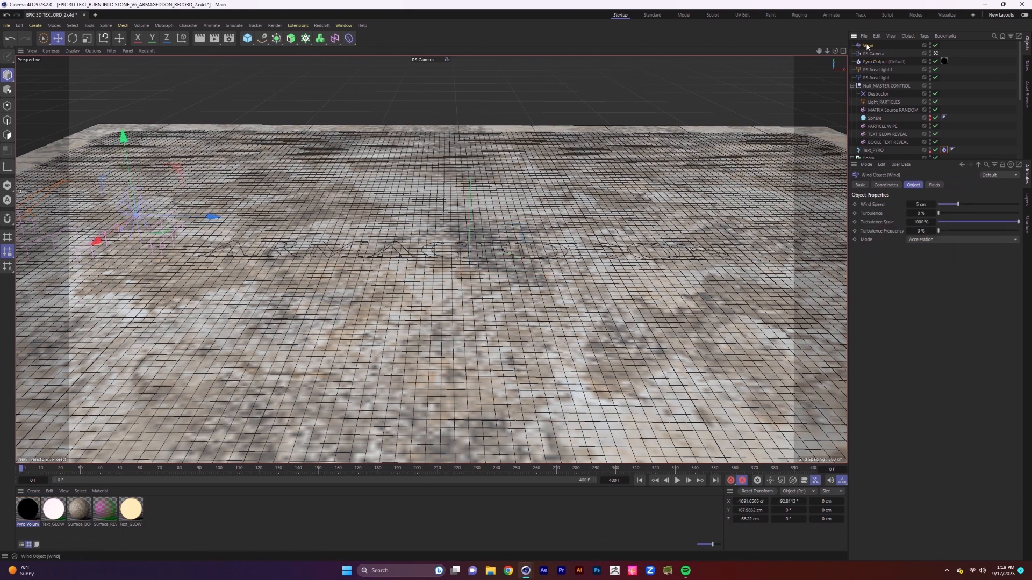
double_click(920, 205)
text(175)
key(Tab)
key(Tab)
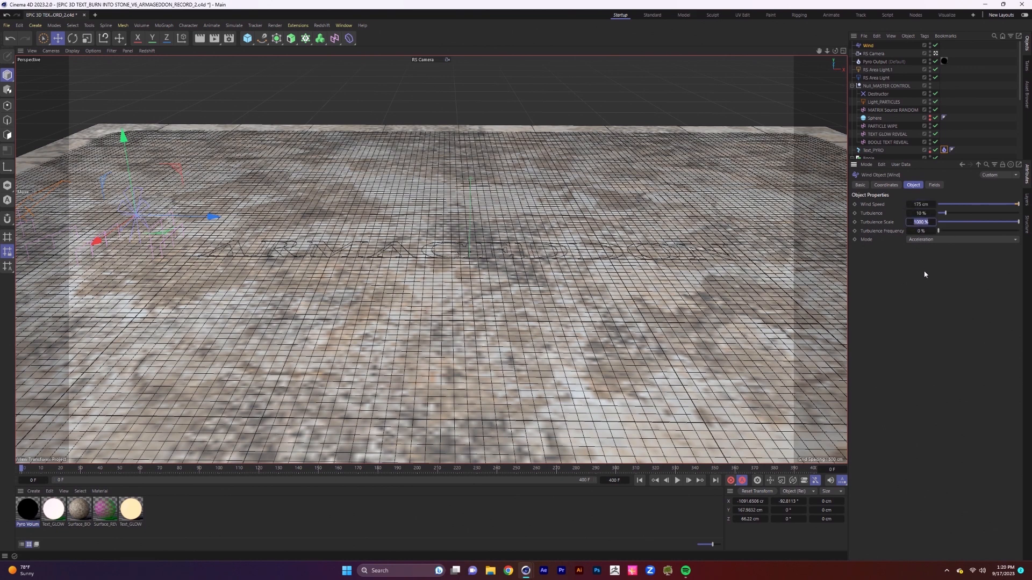
click(927, 240)
click(923, 260)
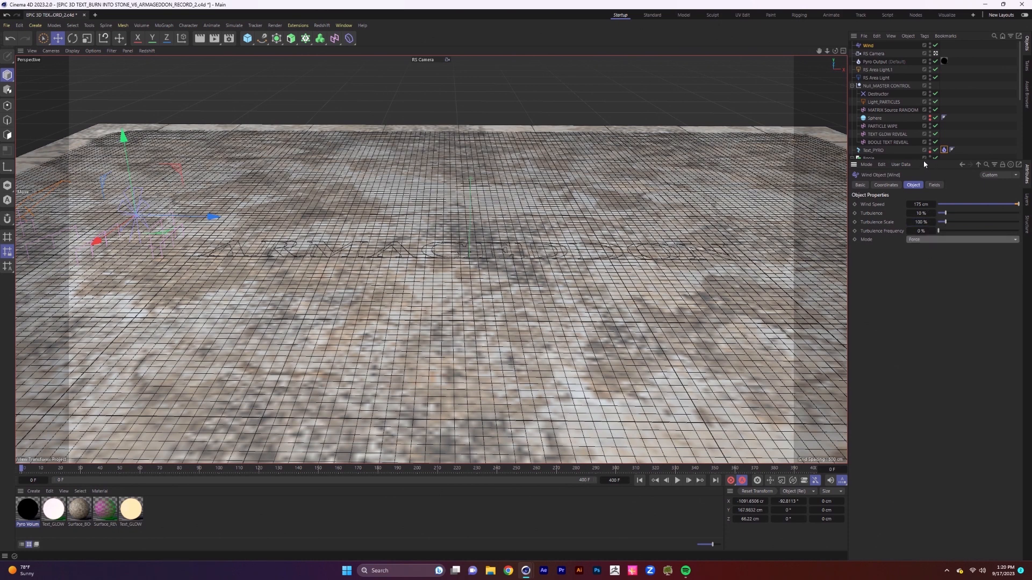
Disable Matrix_DESTINATION and the Inheritance effector, and play the simulation to check the wind-blown fire
drag(924, 161, 919, 301)
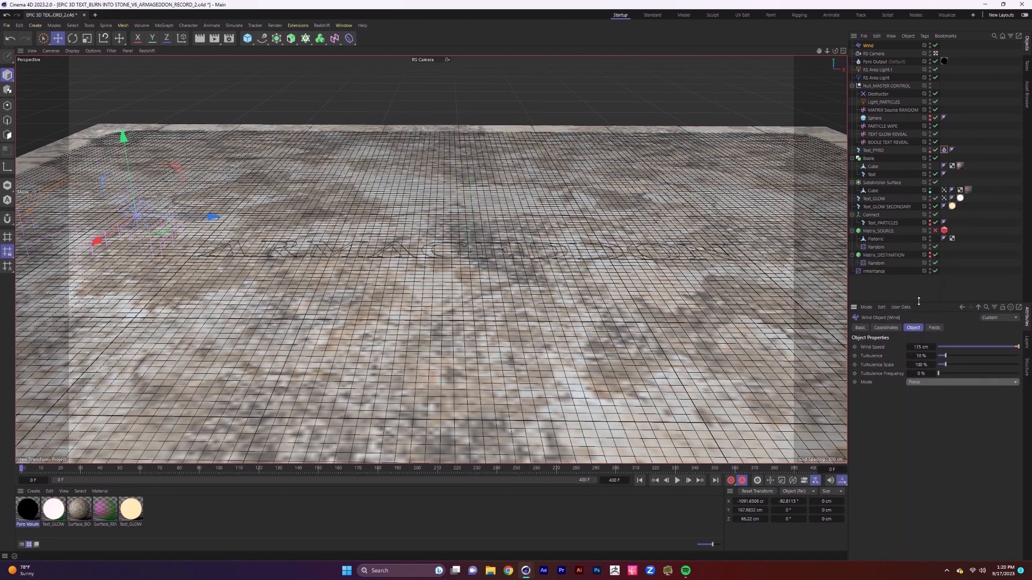
click(935, 255)
click(936, 271)
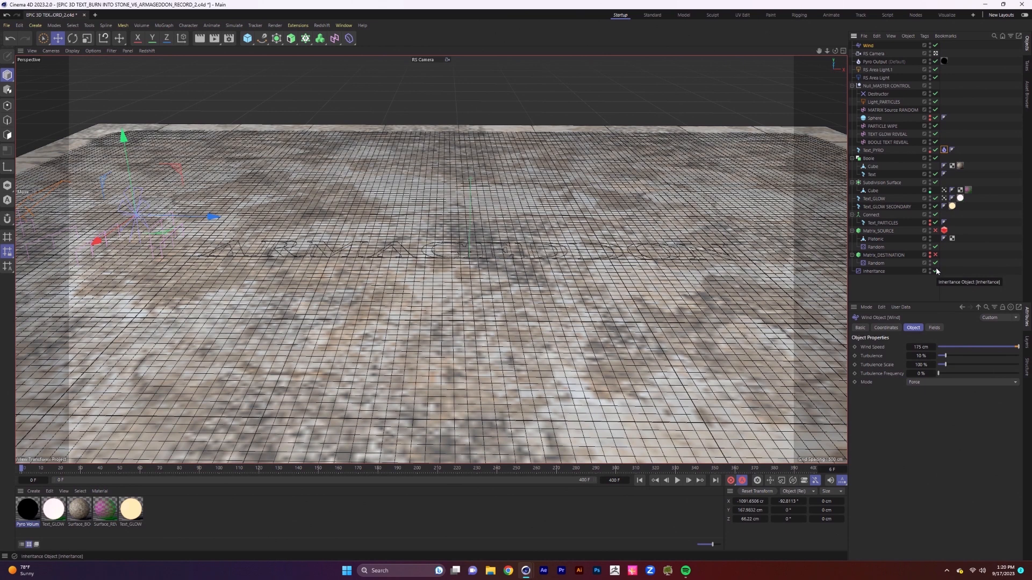
click(677, 481)
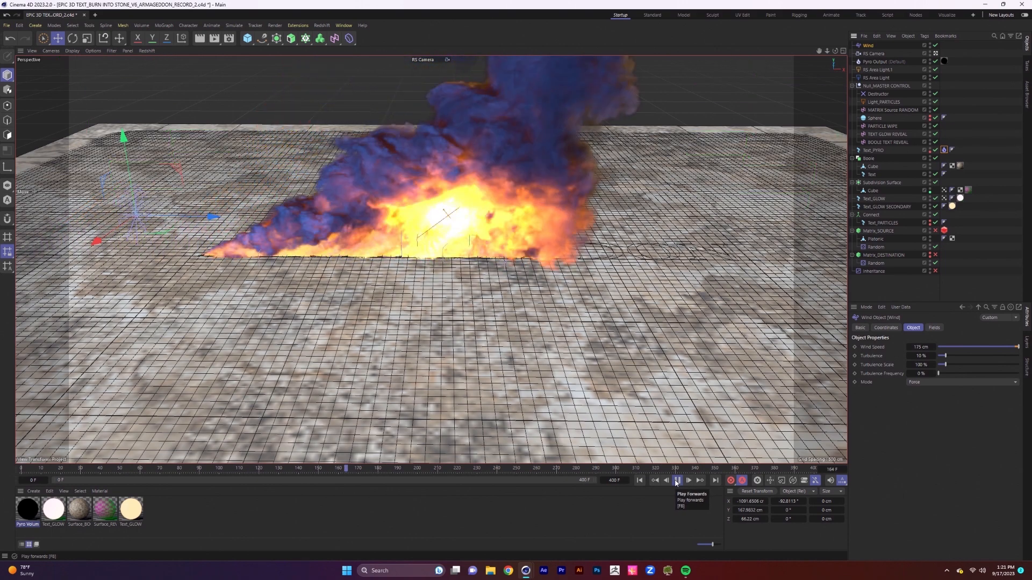
click(676, 481)
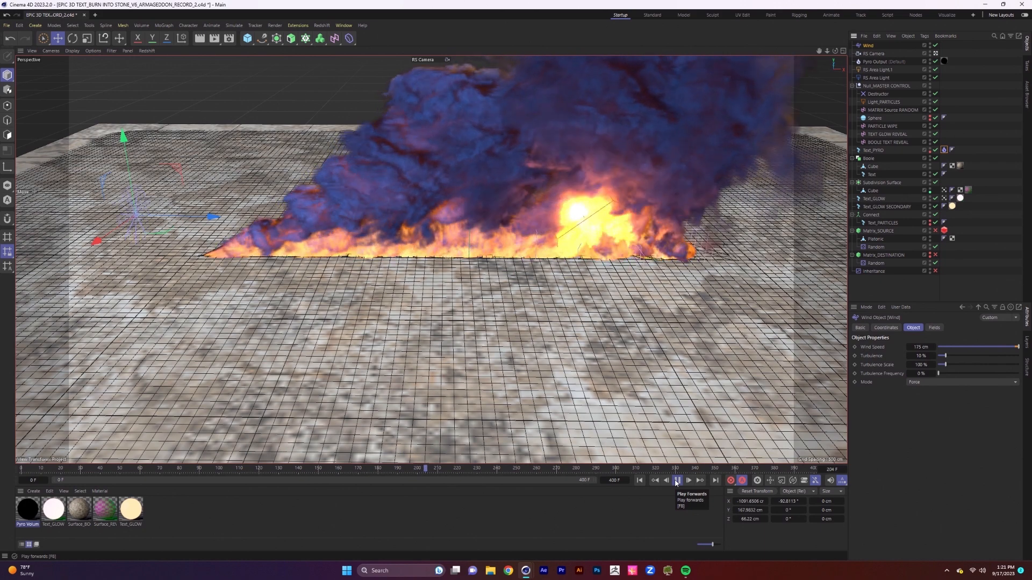
Open the Redshift RenderView and check how the wind-blown fire renders along the text
click(274, 25)
click(300, 86)
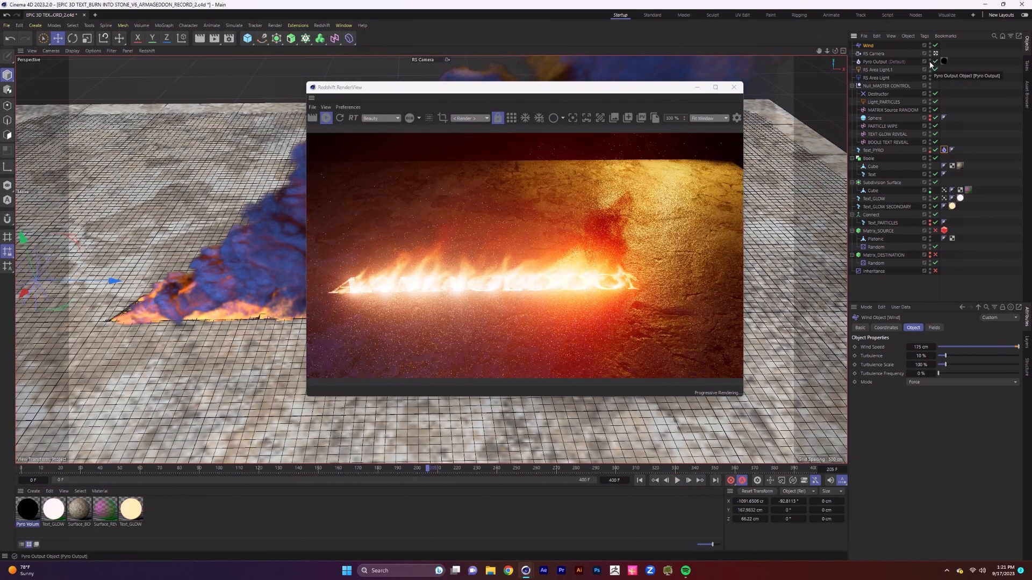
drag(644, 92, 710, 96)
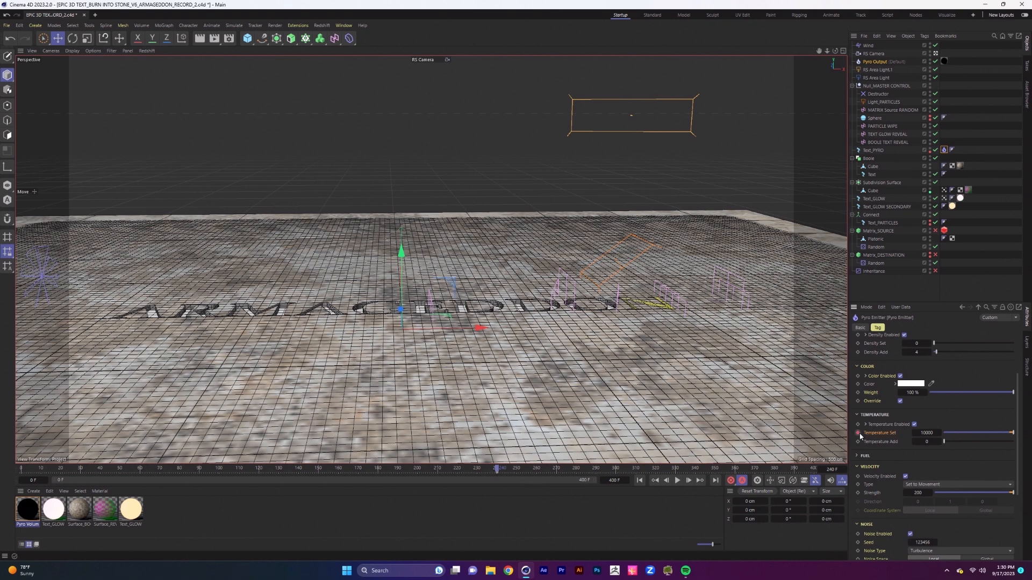
Animate the Text_PYRO emitter's Temperature Set from 10000 at frame 240 to a lower value at frame 300
click(617, 472)
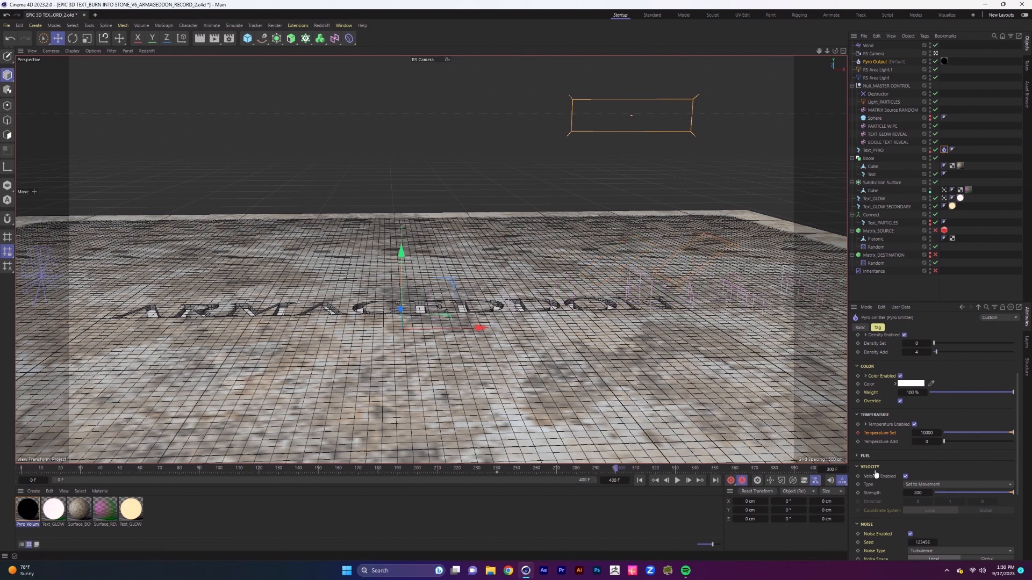
double_click(929, 433)
text(3)
drag(621, 472, 497, 482)
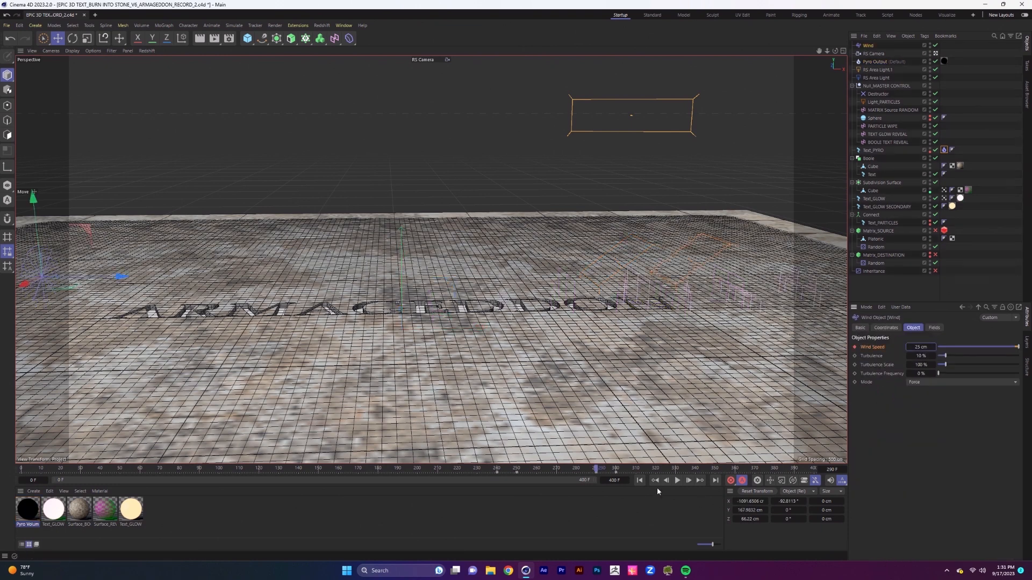
Play the simulation from the start to about frame 119 and inspect the fire and particles in the render from a closer overhead view
click(639, 481)
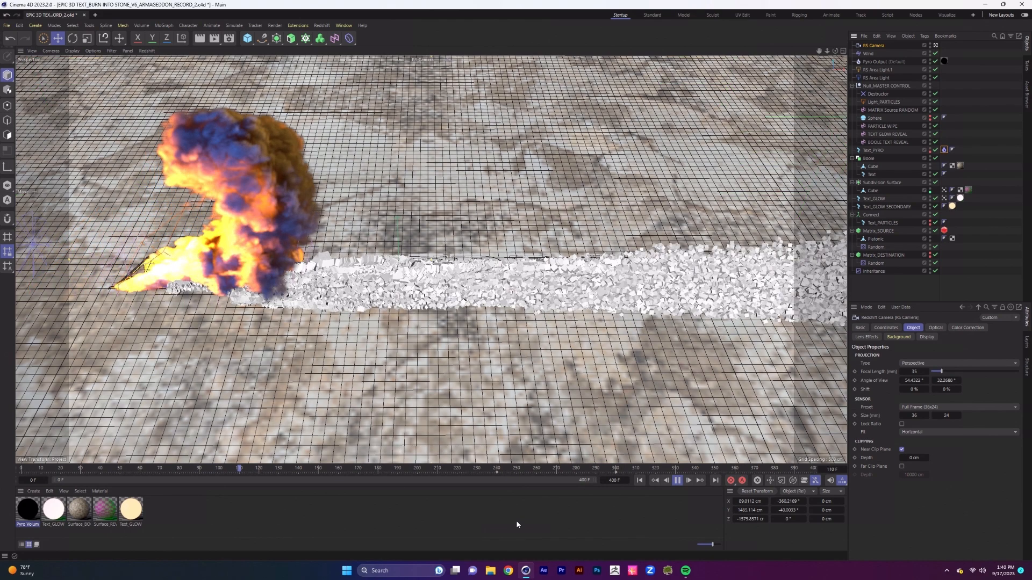
click(678, 483)
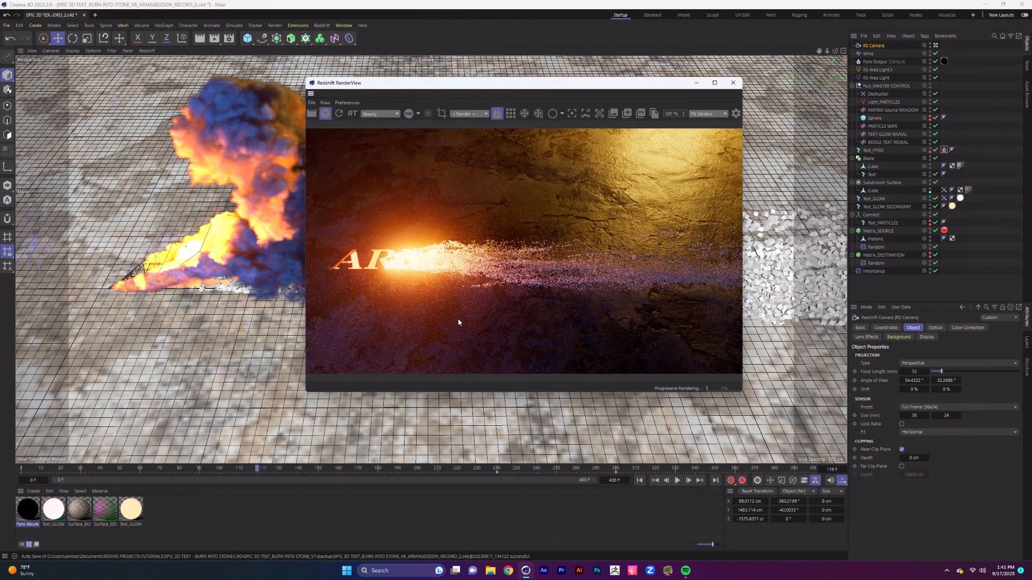
alt+right_drag(166, 272, 212, 323)
alt+drag(212, 323, 220, 299)
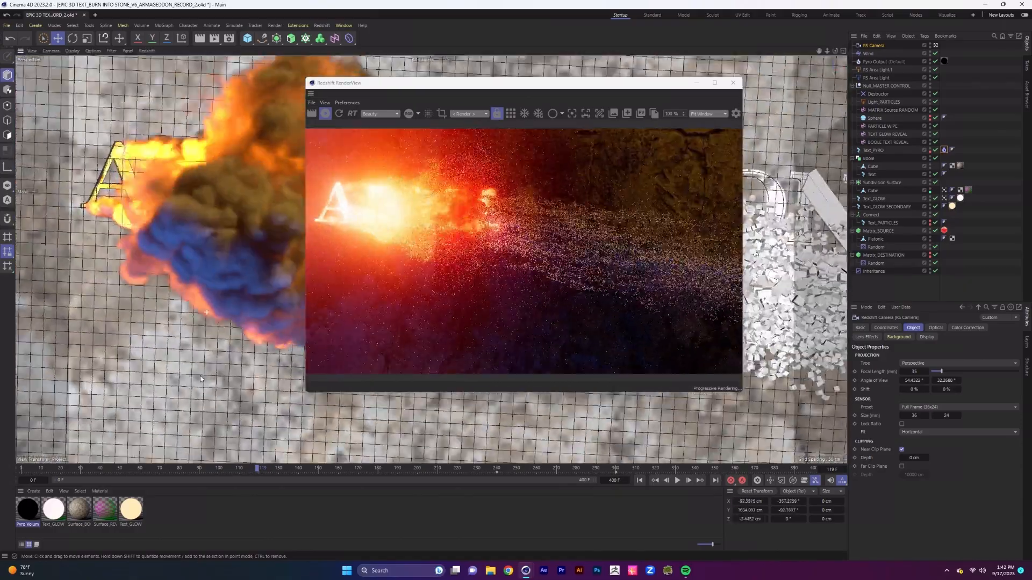
alt+drag(215, 300, 212, 282)
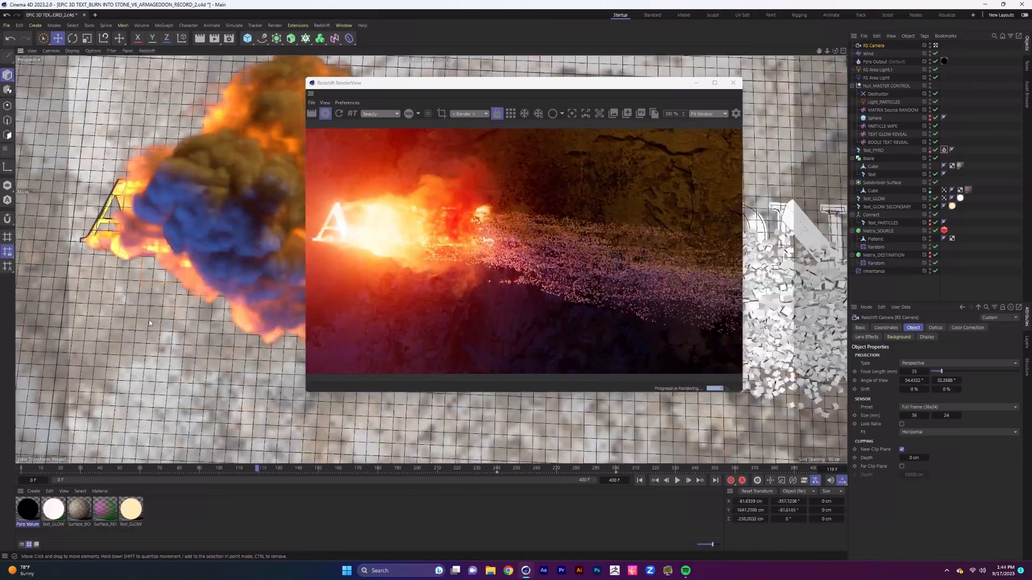
Duplicate the stone surface material and rename the copy Particles
drag(84, 513, 152, 513)
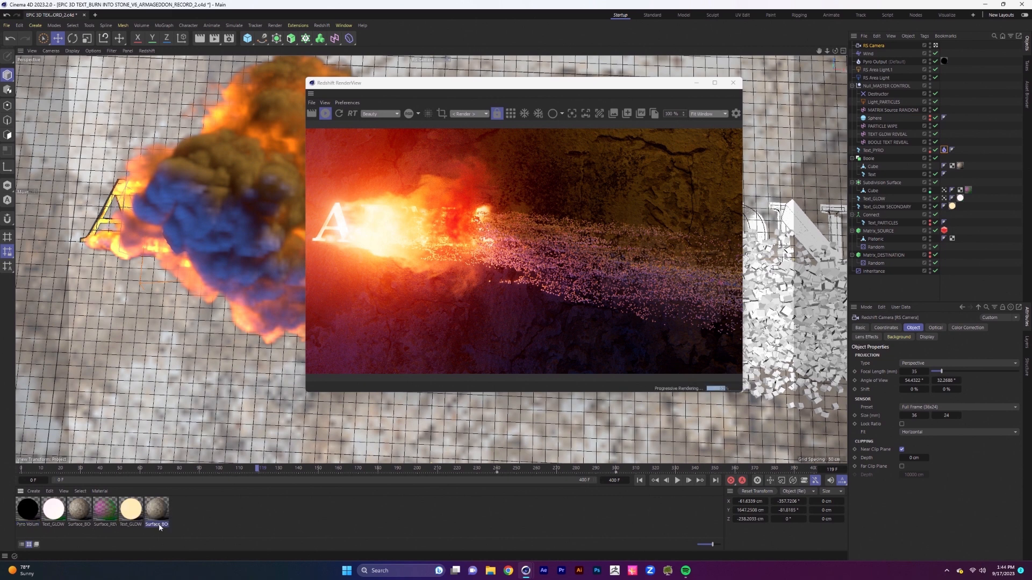
double_click(158, 524)
text(Particles)
key(Return)
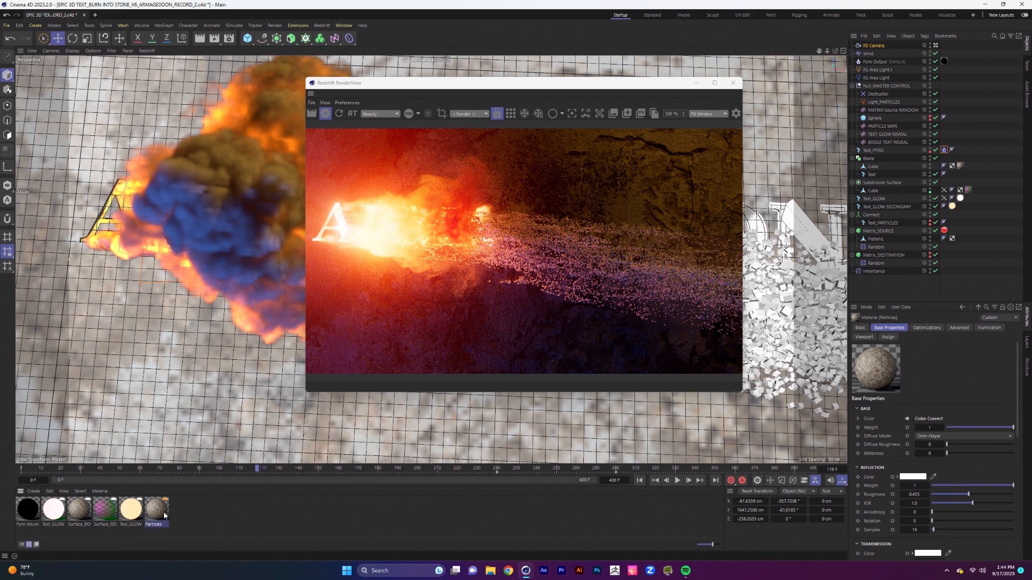
Remove the Color Mix, Bump Map with its texture, and Round Corners nodes from the Particles material and assign it to Matrix_SOURCE
double_click(164, 515)
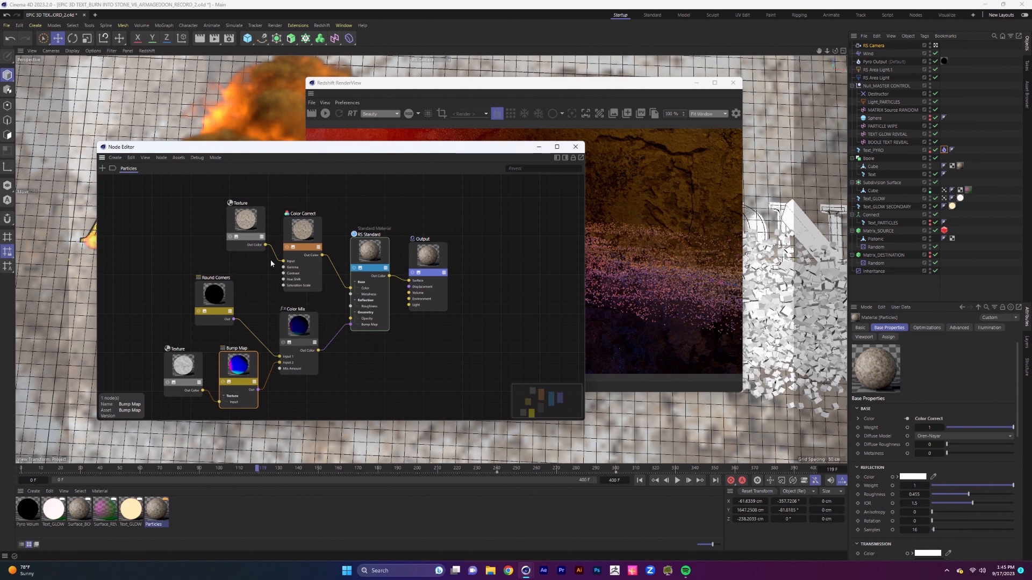
click(302, 335)
key(Delete)
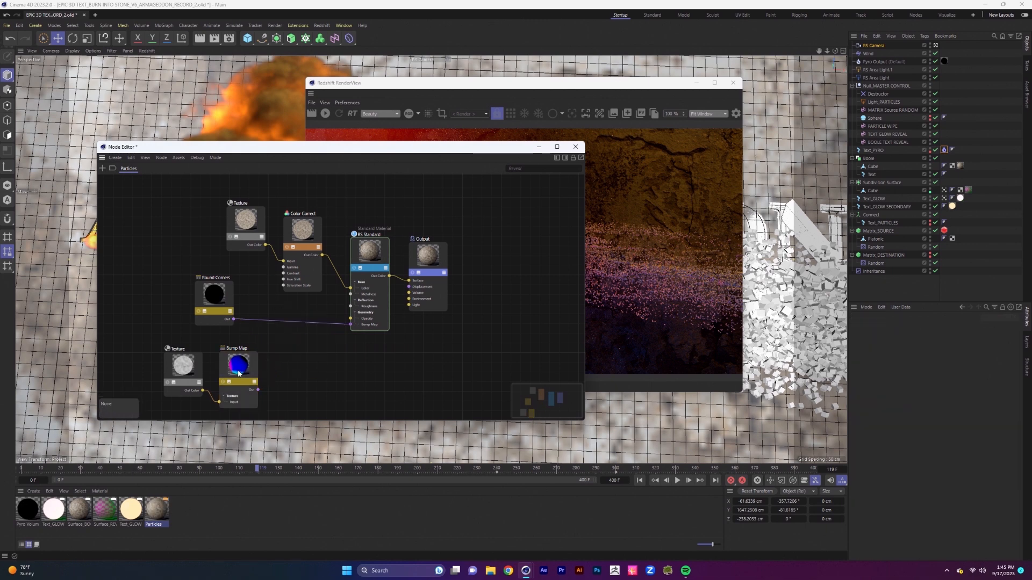
click(239, 371)
key(Delete)
click(215, 300)
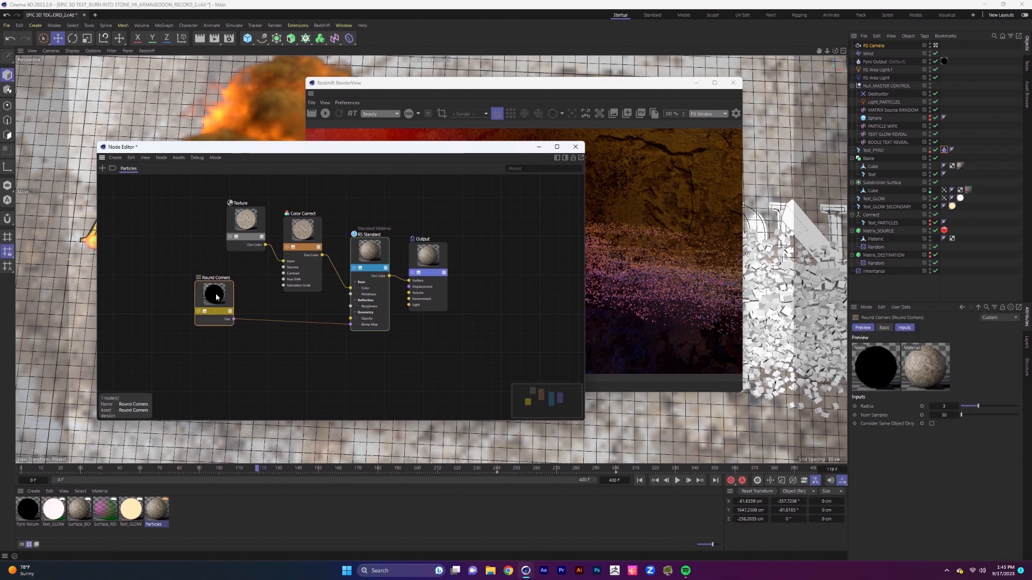
key(Delete)
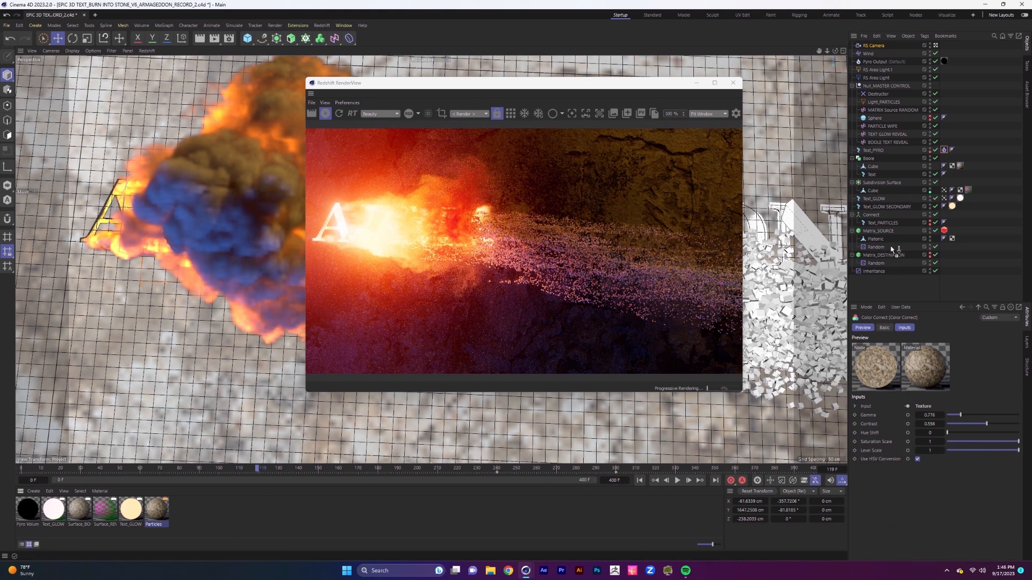
drag(886, 230, 886, 231)
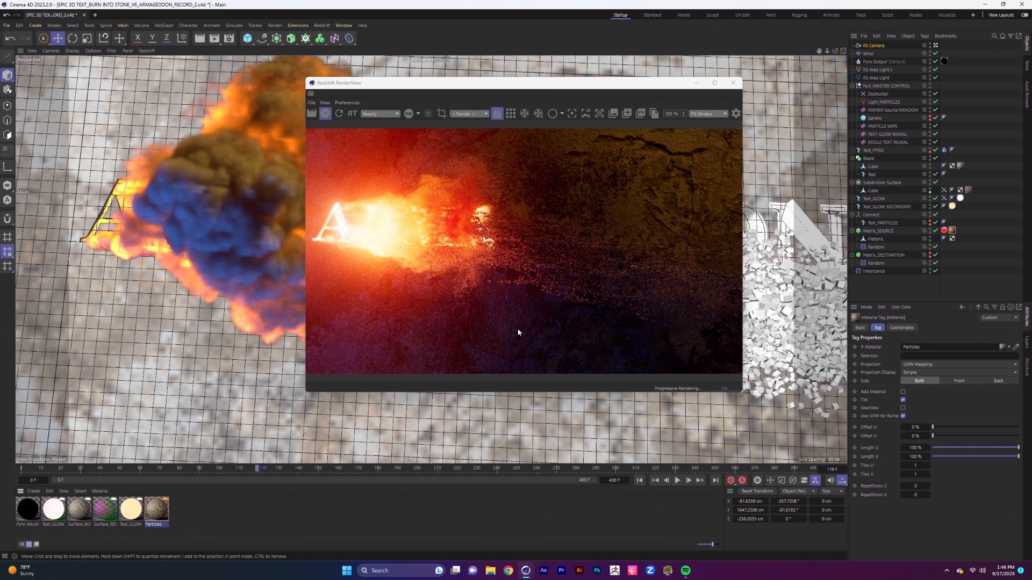
Brighten the Particles material by raising its Color Correct gamma to about 1.672, checking the render
double_click(162, 507)
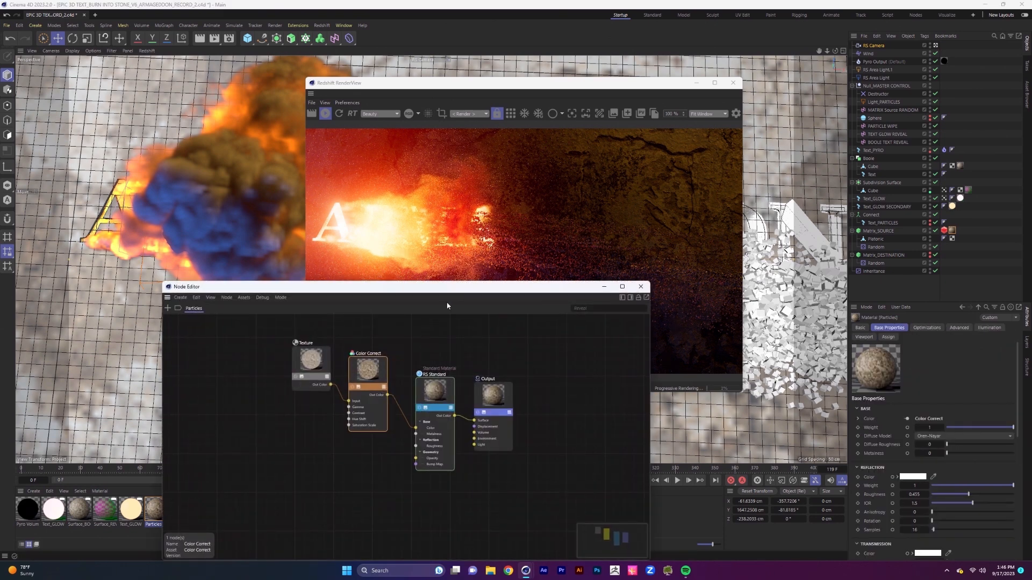
drag(469, 288, 327, 167)
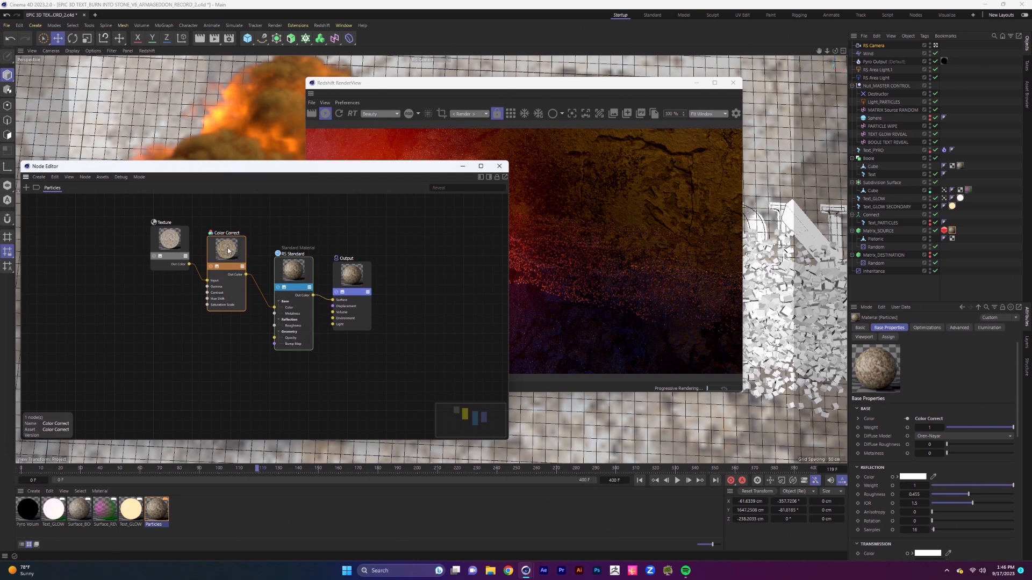
click(488, 177)
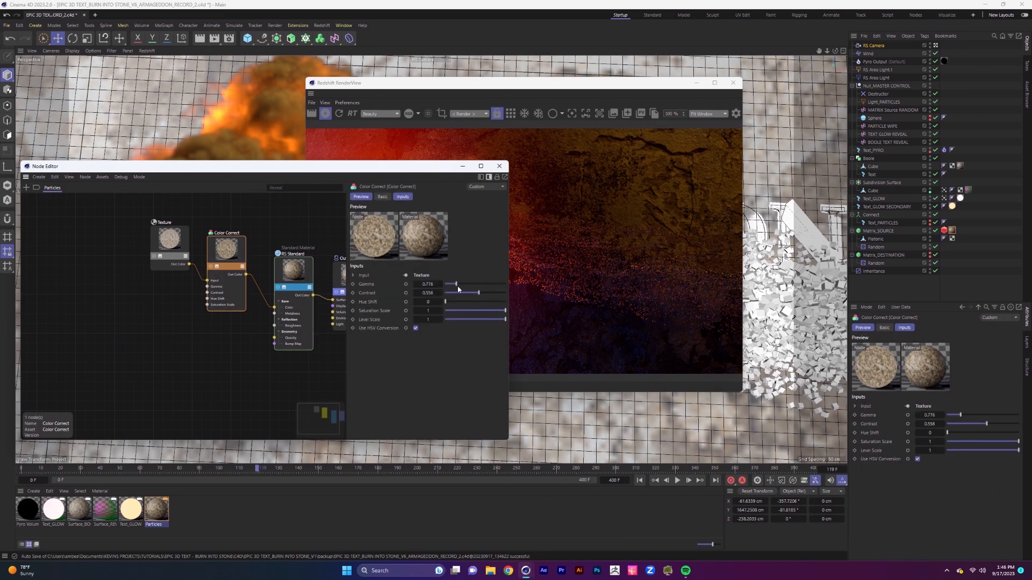
right_click(440, 284)
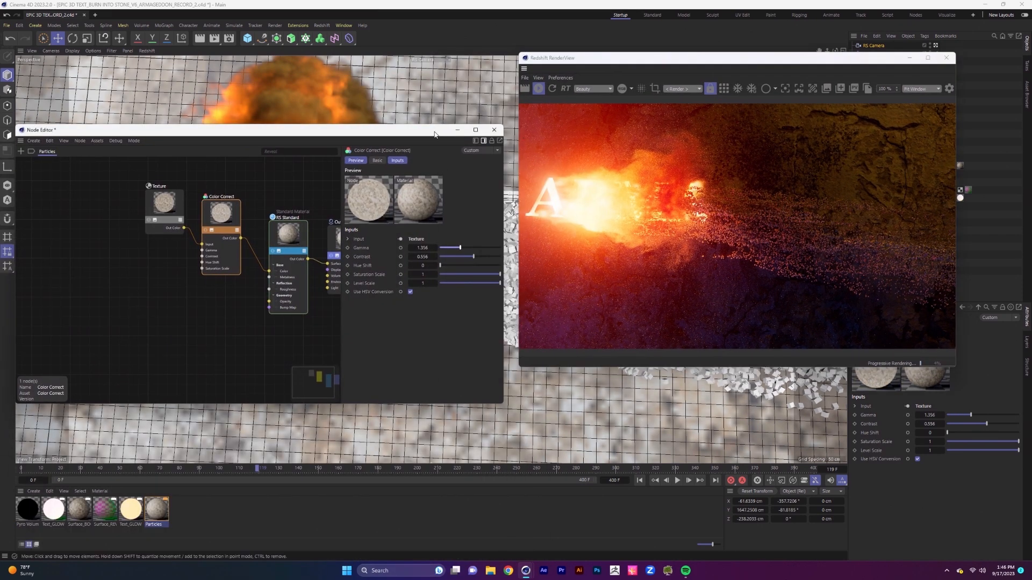
drag(431, 137, 443, 127)
drag(469, 240, 473, 242)
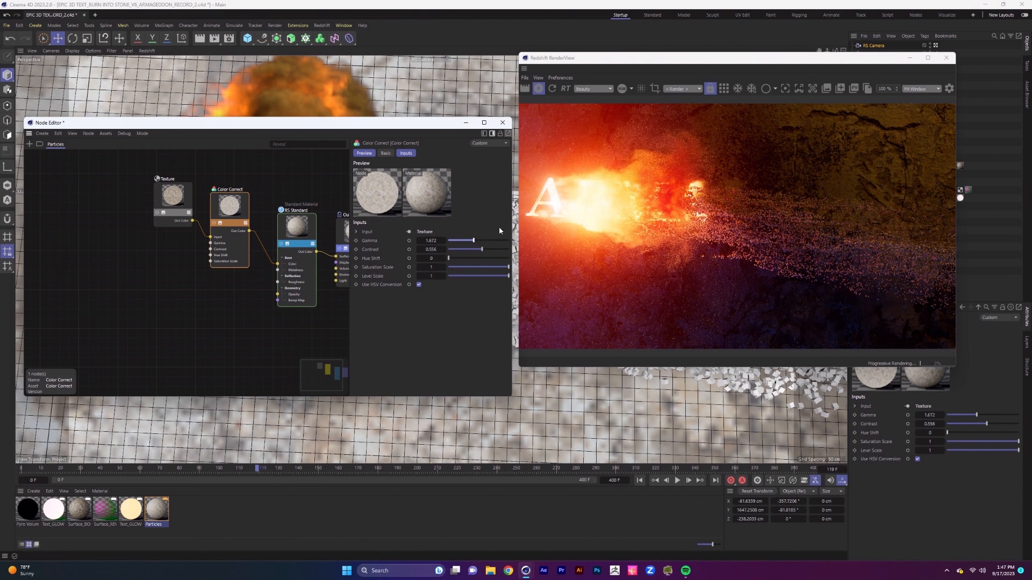
click(503, 123)
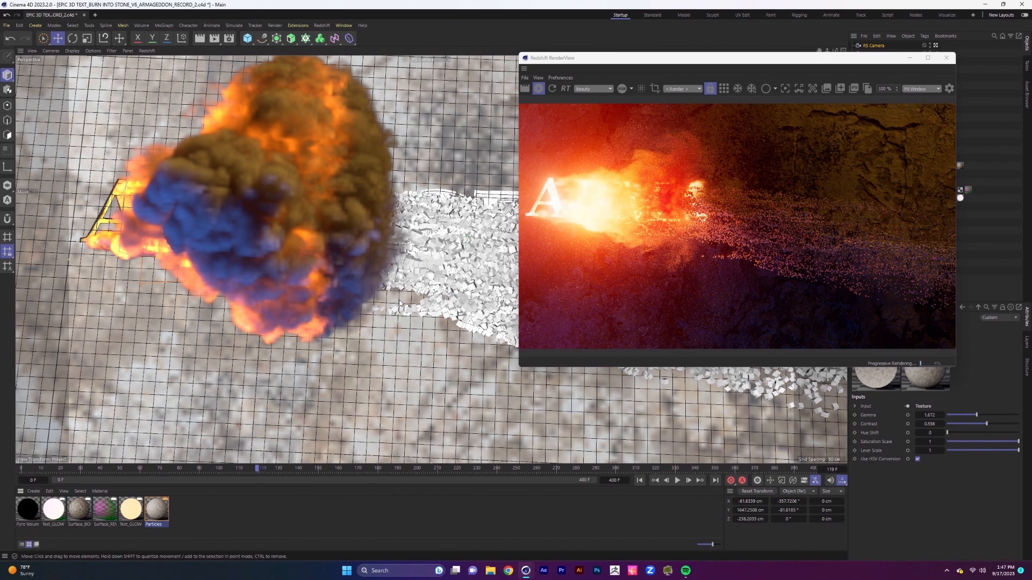
Set the intensity of the Light_PARTICLES area light to 400
alt+right_drag(419, 295, 398, 295)
mouse_move(419, 296)
alt+mouse_down()
mouse_move(419, 269)
mouse_move(427, 311)
alt+mouse_up()
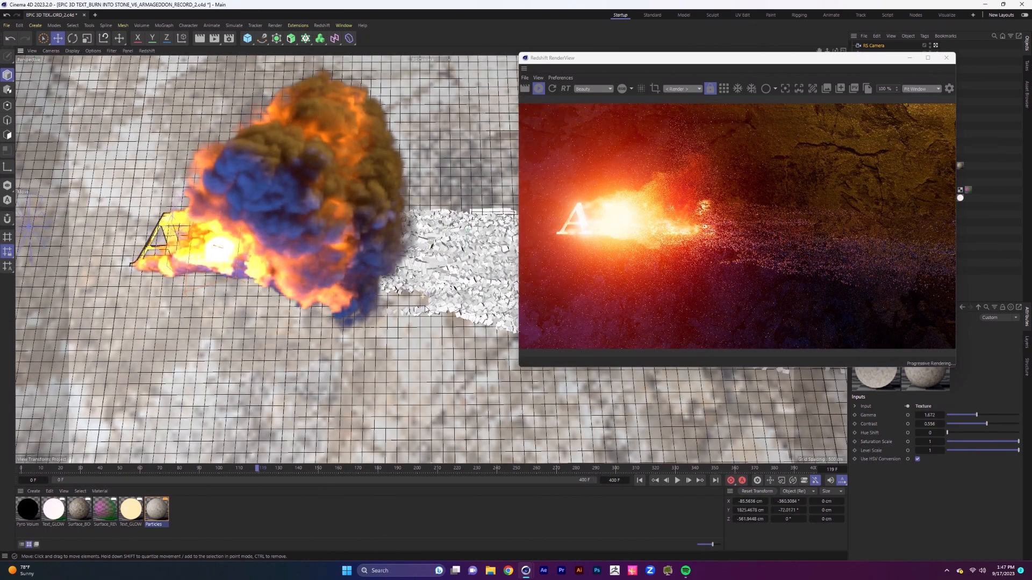
drag(840, 59, 626, 133)
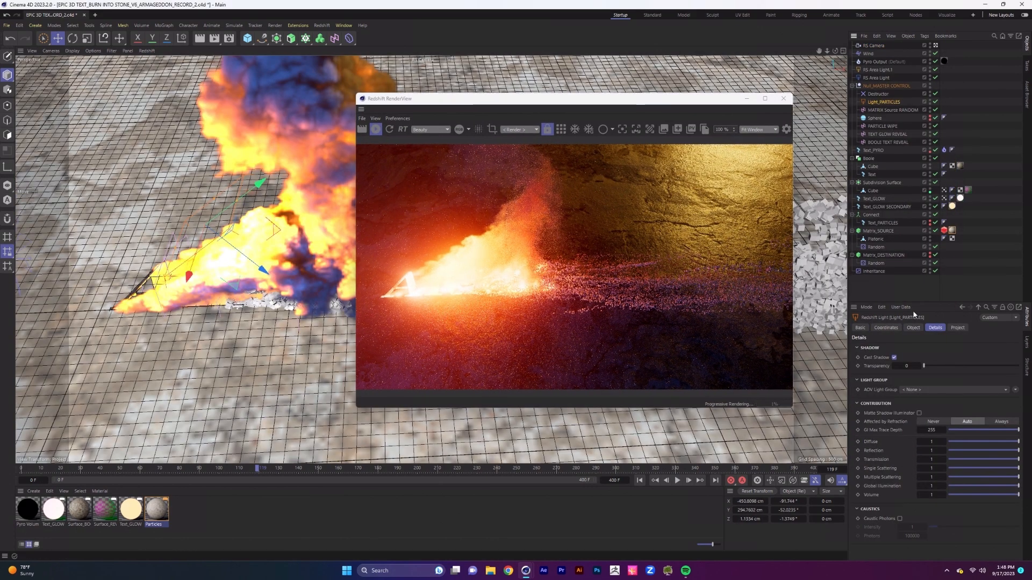
click(913, 329)
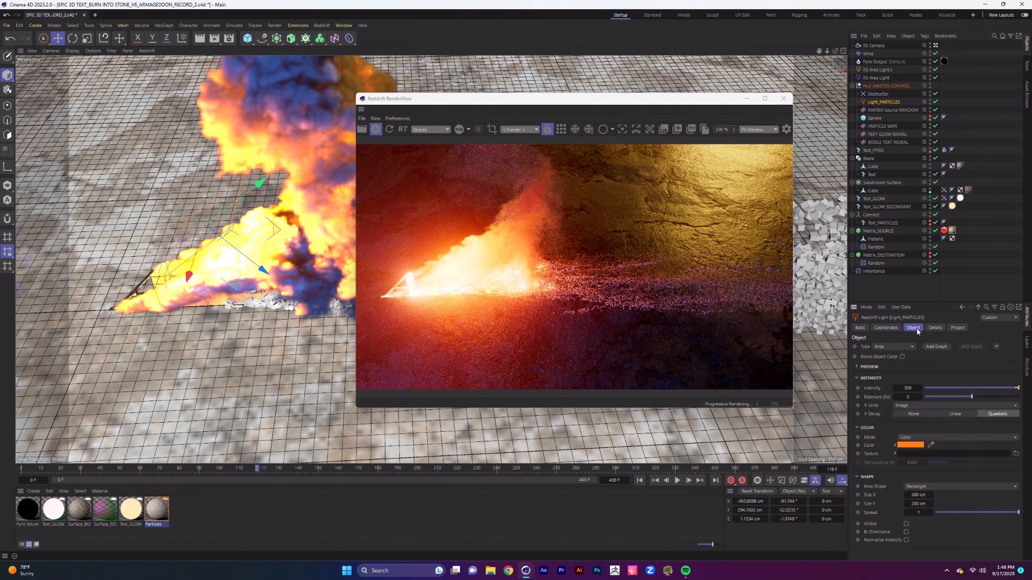
click(913, 388)
text(400)
key(Return)
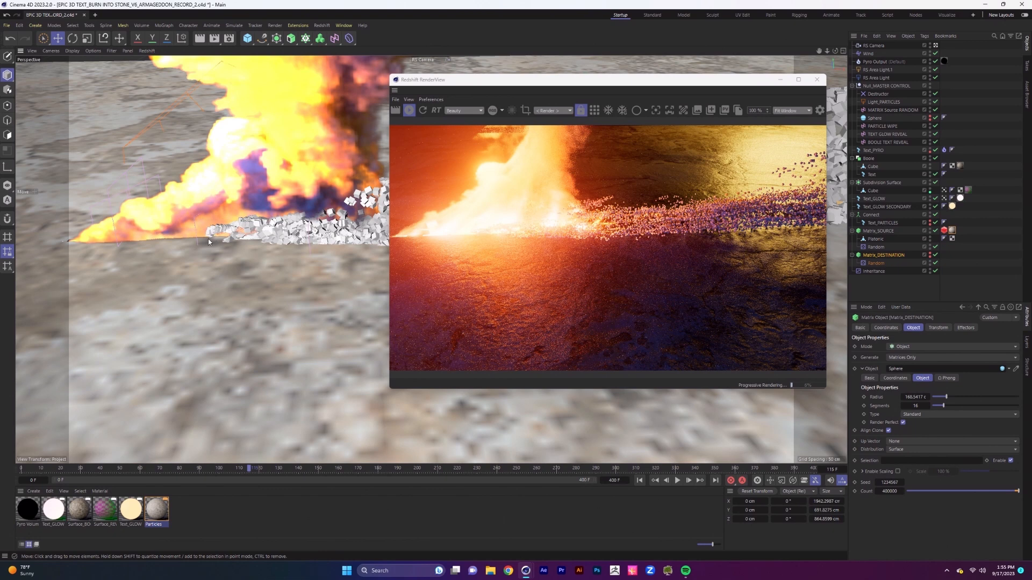
Set the Scale Multiplier of Matrix_SOURCE's Redshift Object tag to 0.23 and close the RenderView
click(943, 230)
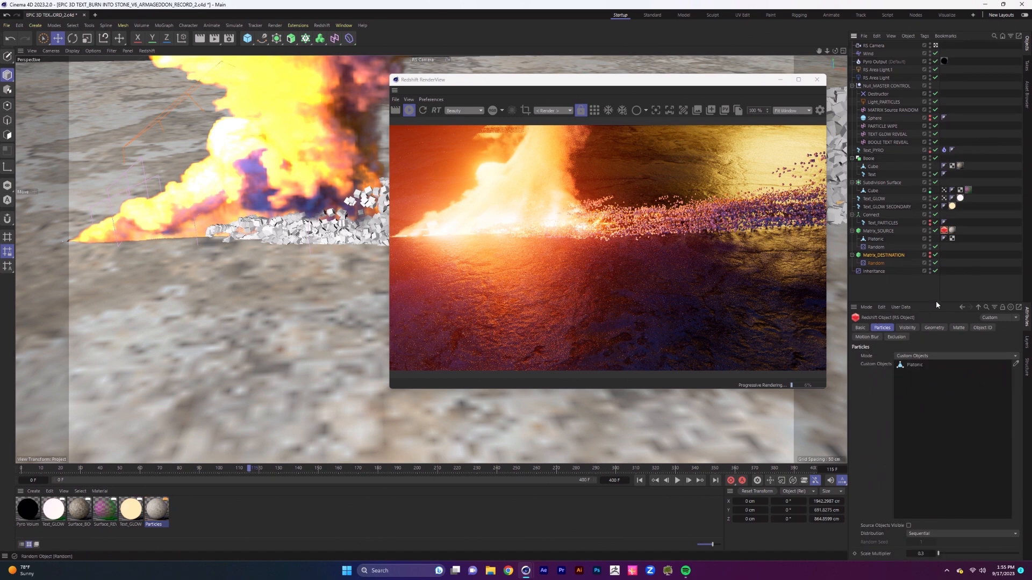
double_click(922, 553)
text(0.23)
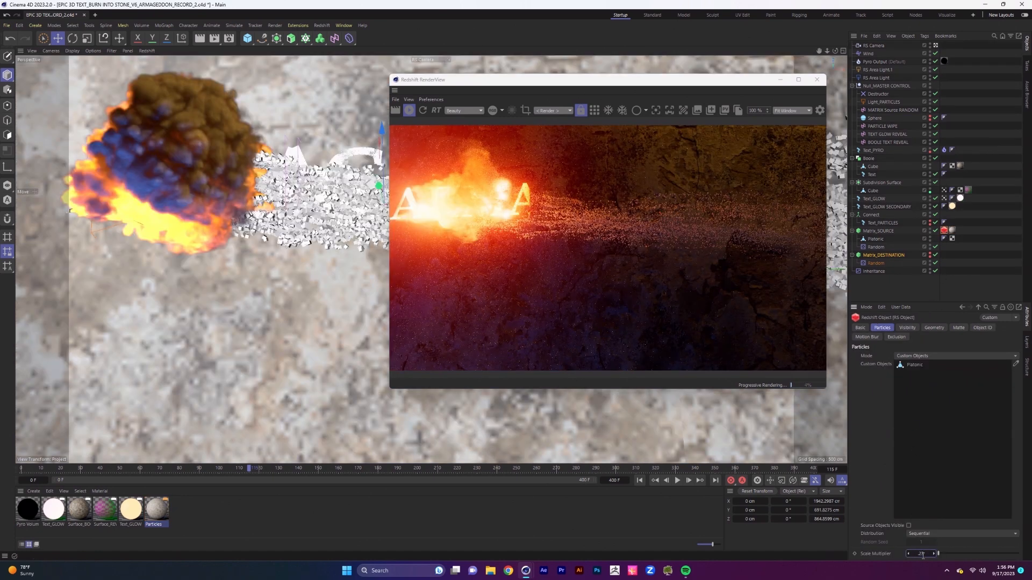
key(Return)
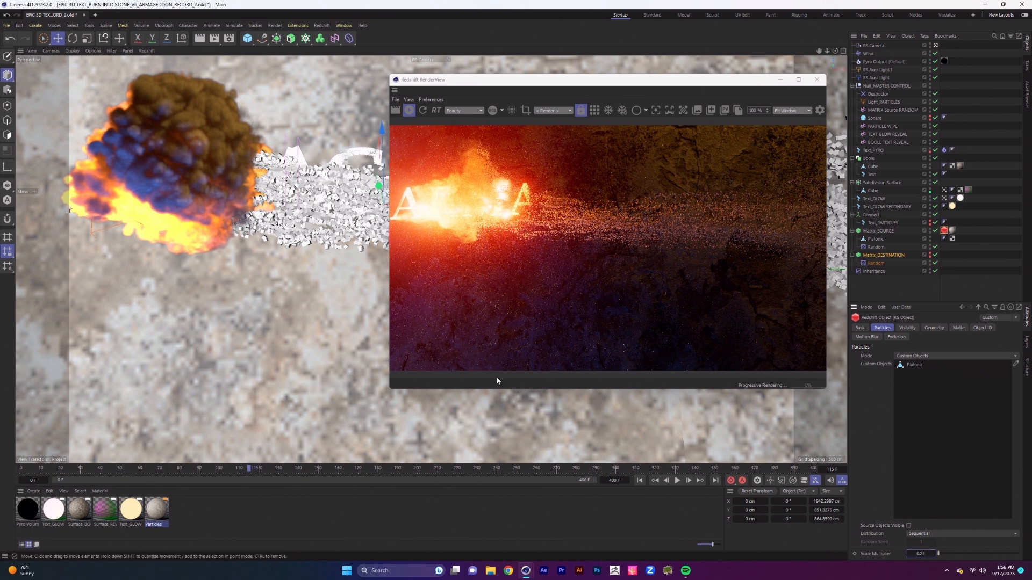
click(817, 80)
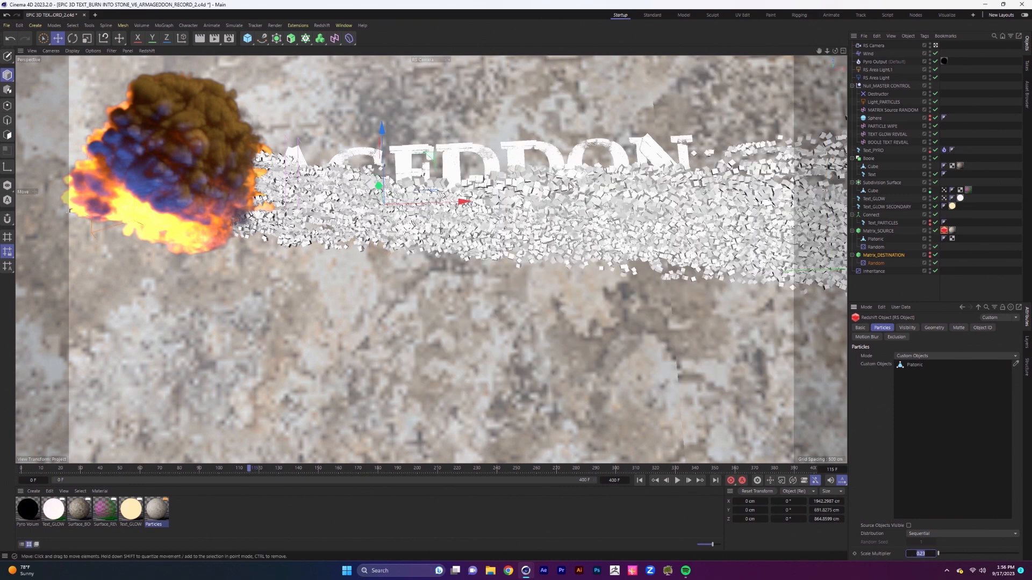
Set the RS Camera's heading rotation to 0° to straighten the view of the text, and return to the first frame
scroll(486, 262, up, 2)
click(870, 47)
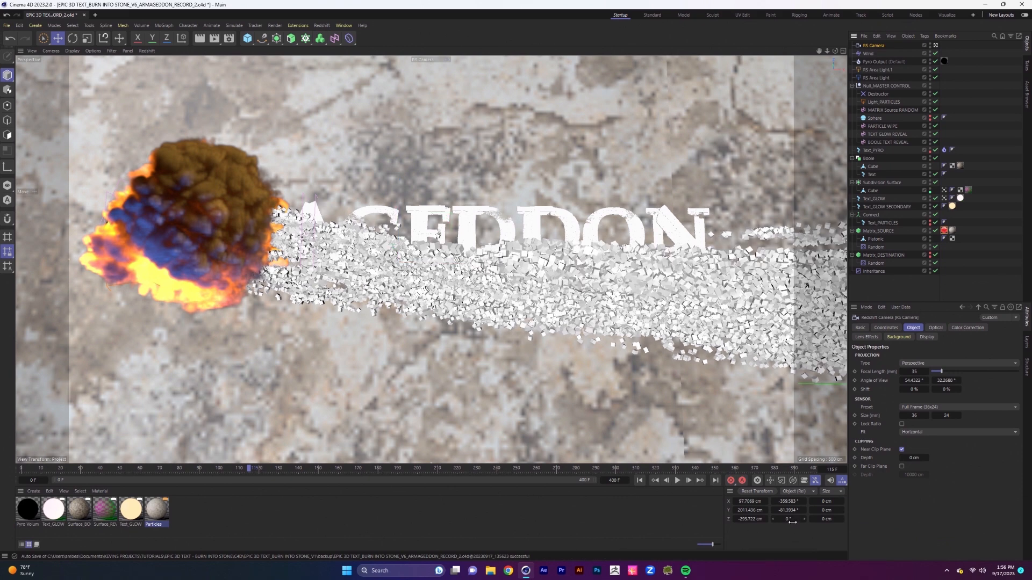
click(788, 501)
text(0)
key(Return)
click(641, 482)
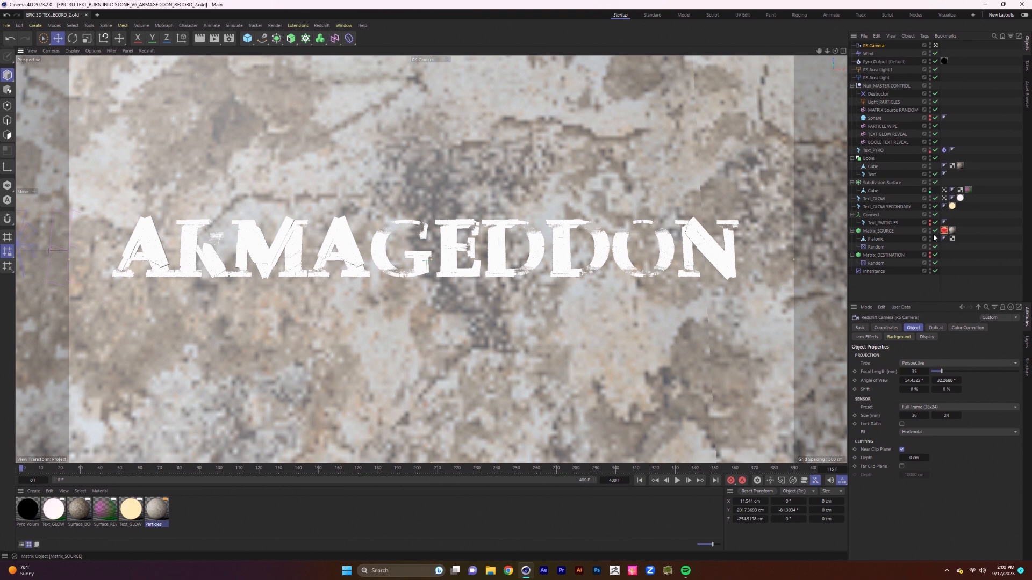
Disable Matrix_SOURCE, Matrix_DESTINATION and the Inheritance effector
click(935, 231)
click(935, 255)
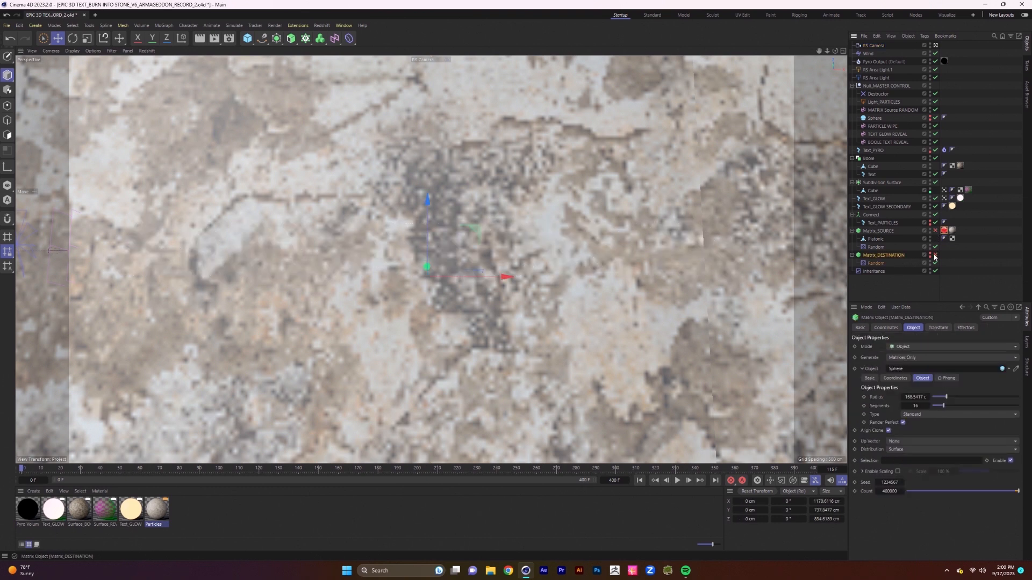
click(875, 271)
click(935, 272)
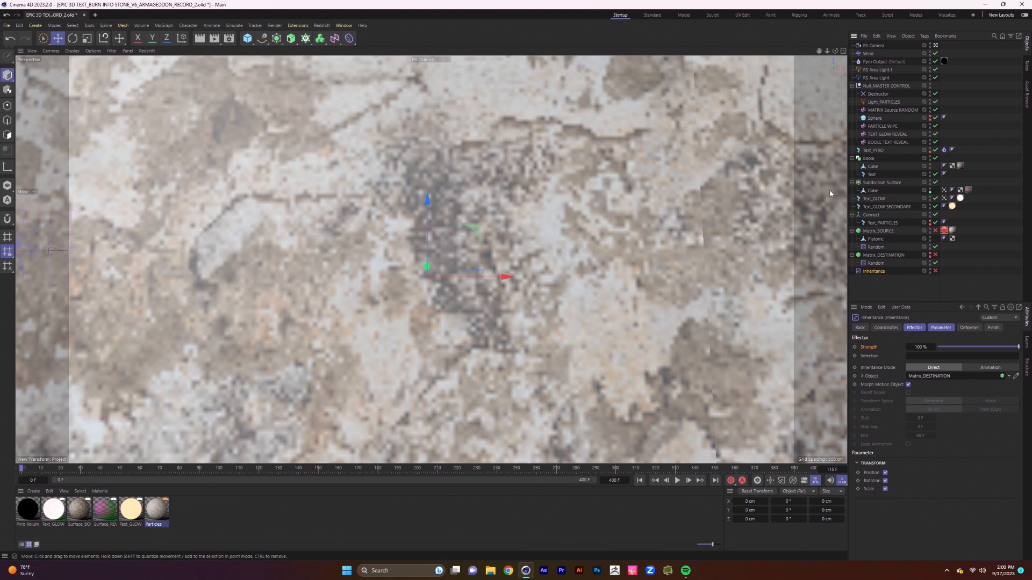
Start a scene cache for Pyro Output and create a folder named PYRO CACHE inside the project folder
click(881, 62)
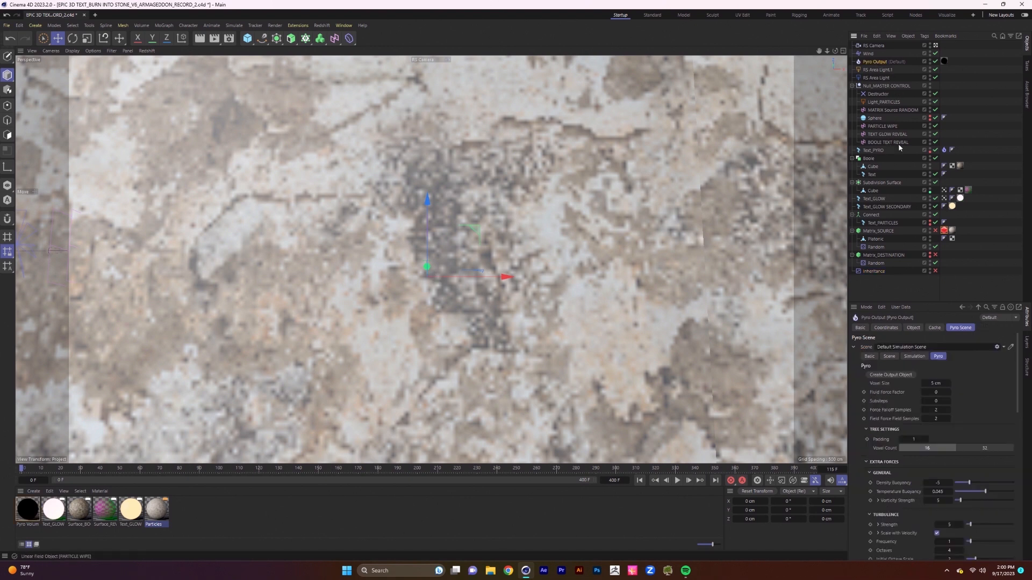
click(936, 328)
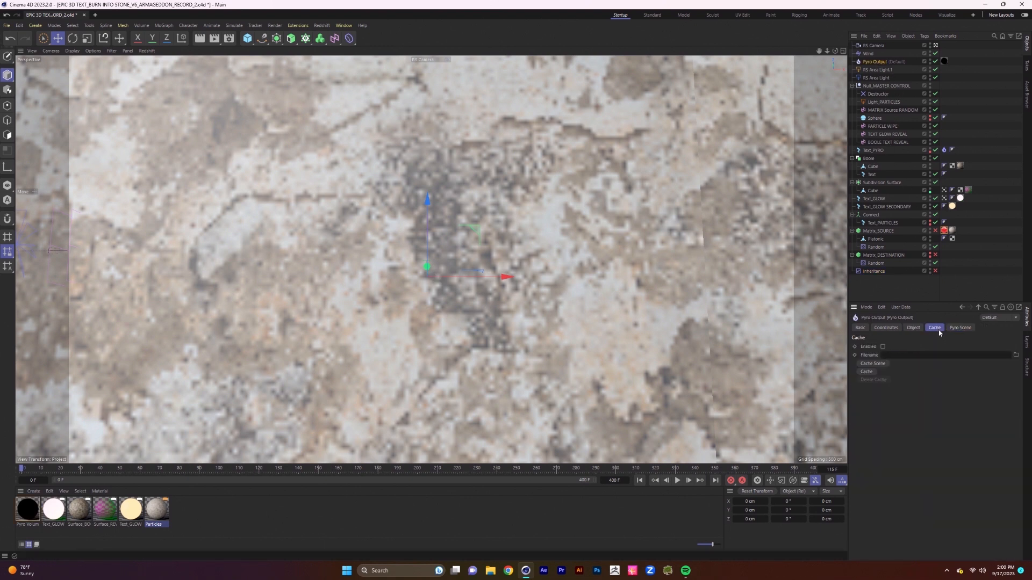
click(878, 365)
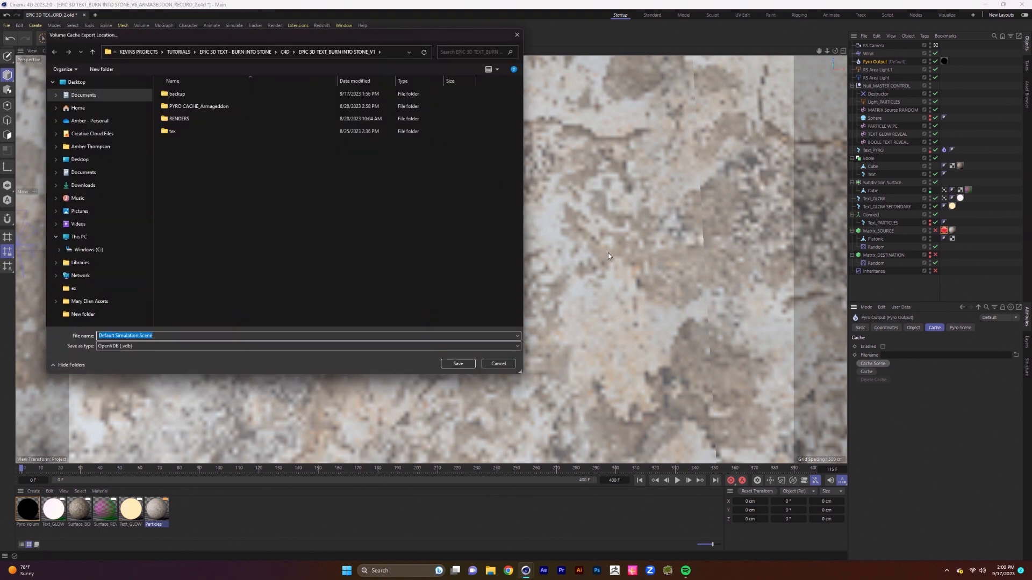
click(175, 146)
right_click(175, 147)
mouse_move(230, 214)
click(277, 216)
text(PYRO CACHE)
key(Return)
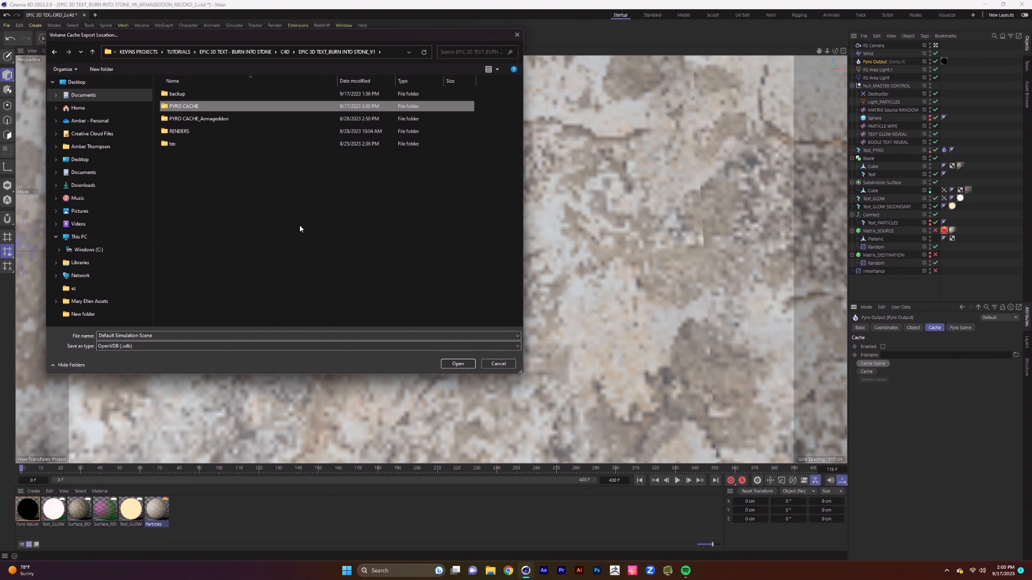
Save the simulation cache as OpenVDB files named PYRO CACHE_1_ in the PYRO CACHE folder and run the caching
double_click(186, 106)
click(157, 336)
text(PYROCACHE_1_)
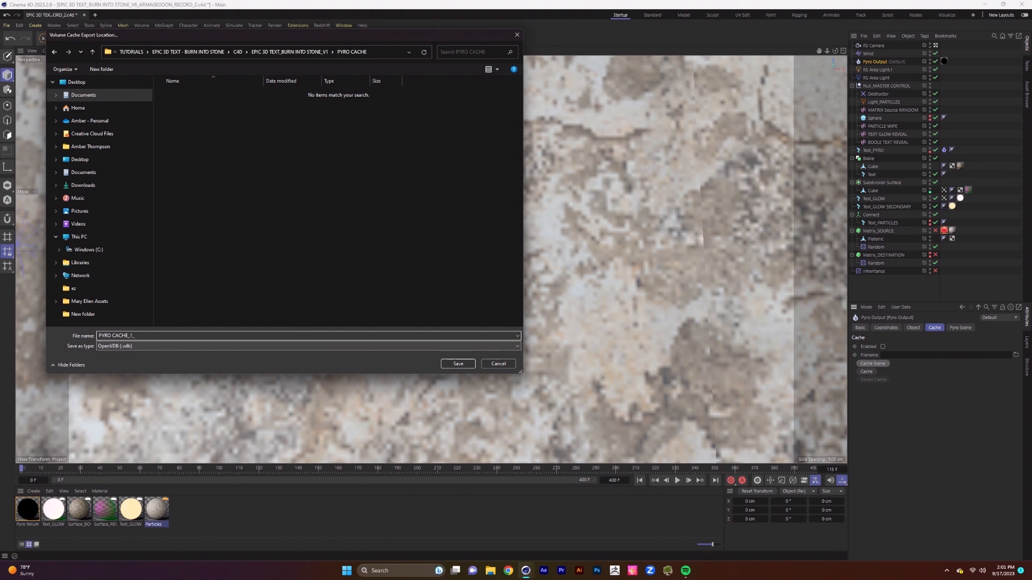
click(457, 364)
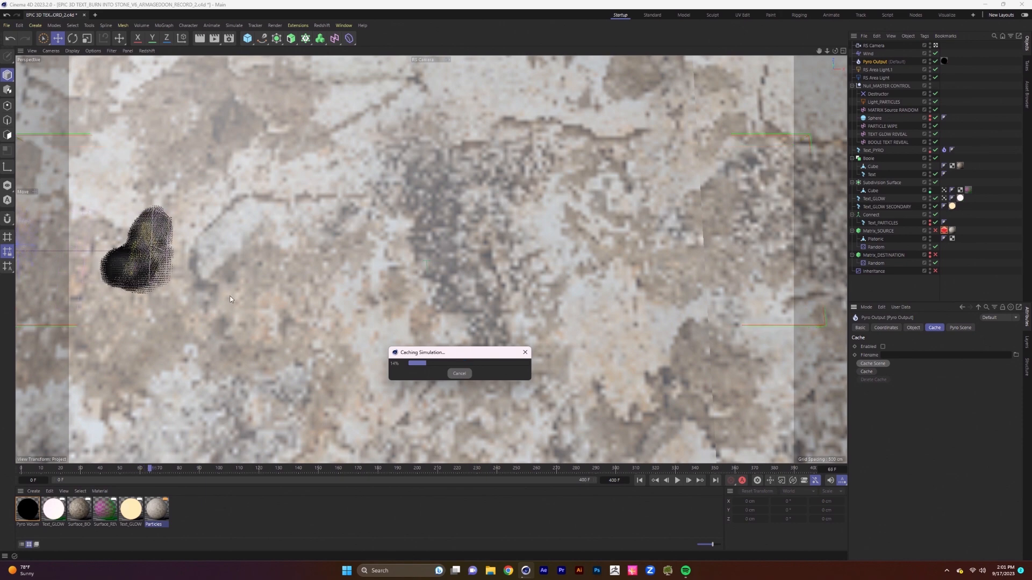
Switch to File Explorer and examine the VDB files being written to the PYRO CACHE folder
click(490, 570)
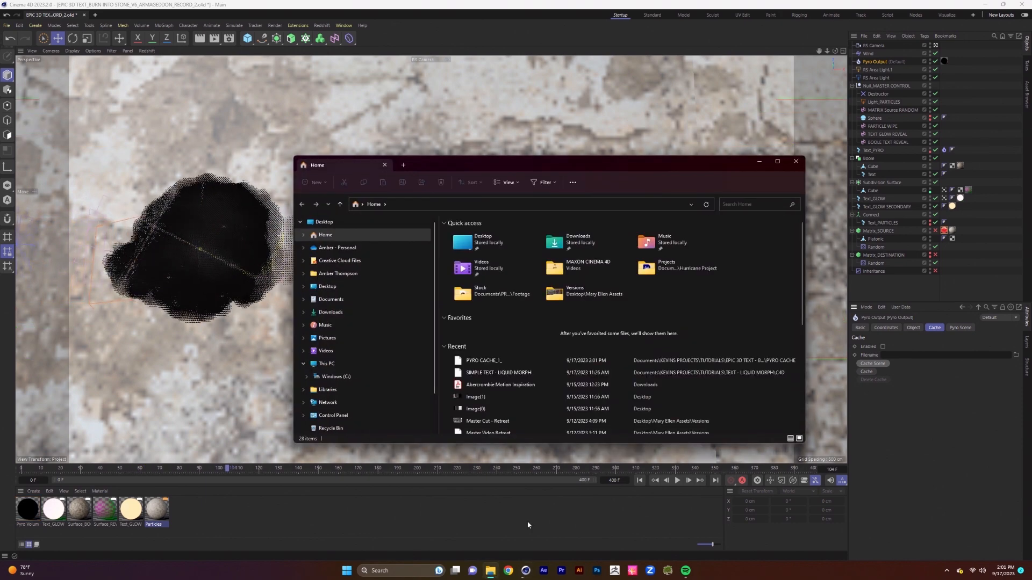
right_click(488, 360)
click(516, 376)
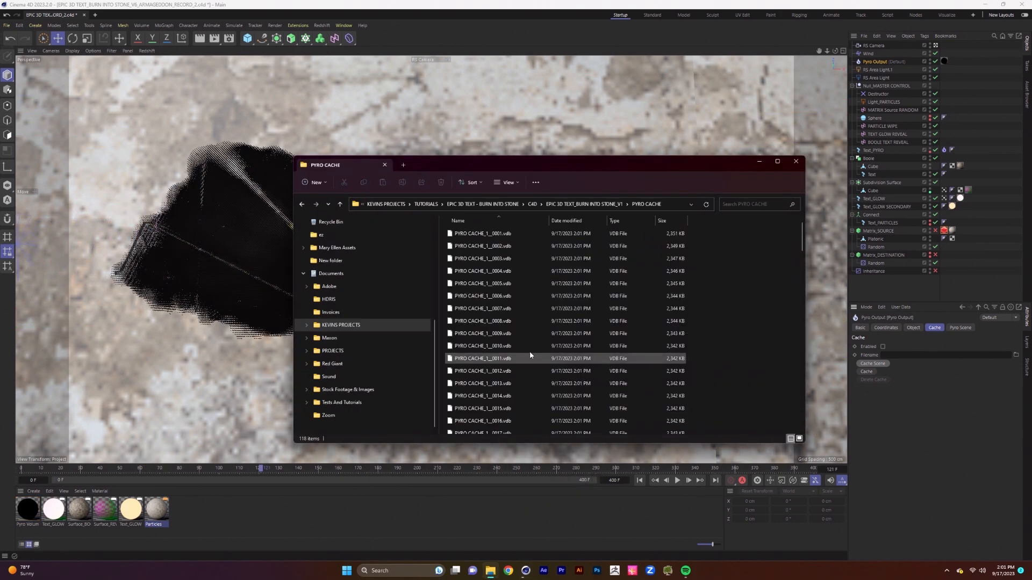
click(607, 205)
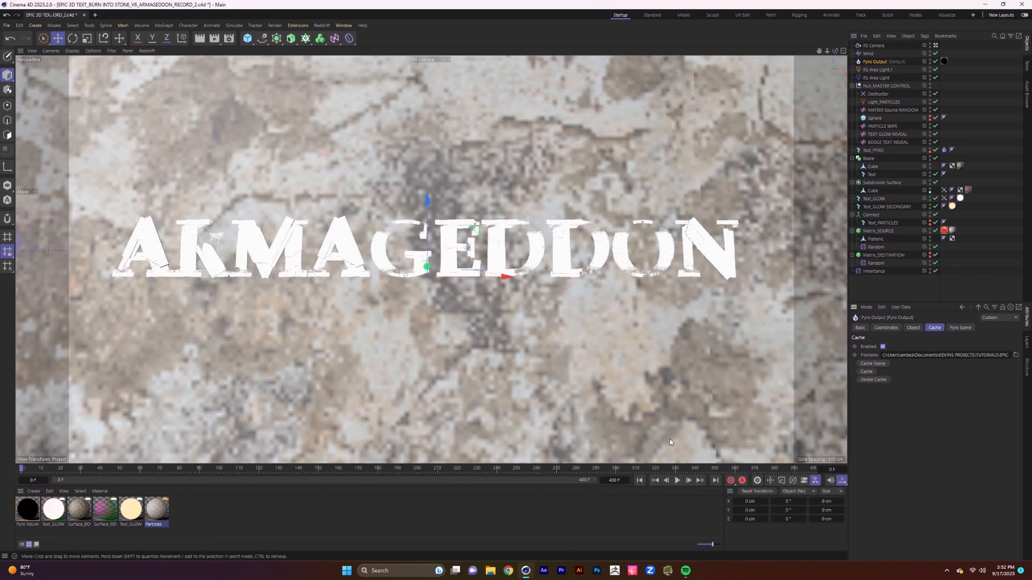
Set Density, Temperature and Velocity to Off in Pyro Output's object properties and return to its cache settings
click(916, 329)
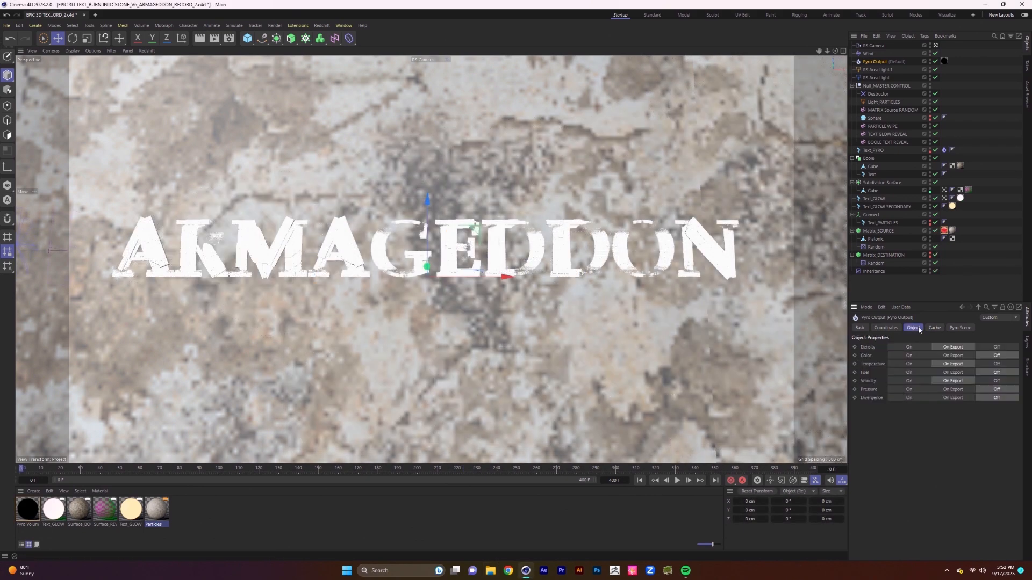
click(996, 347)
click(998, 364)
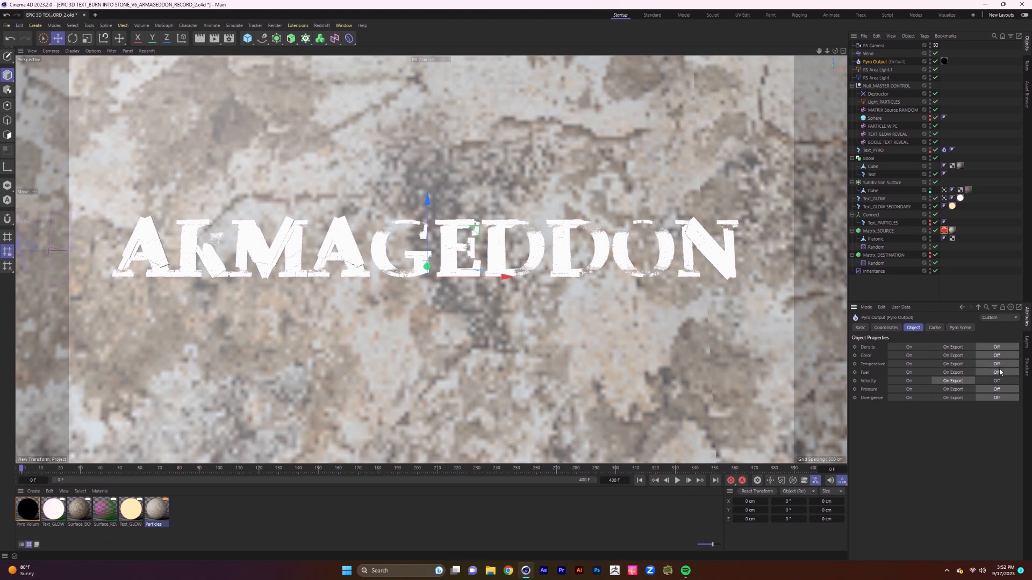
click(993, 381)
click(935, 327)
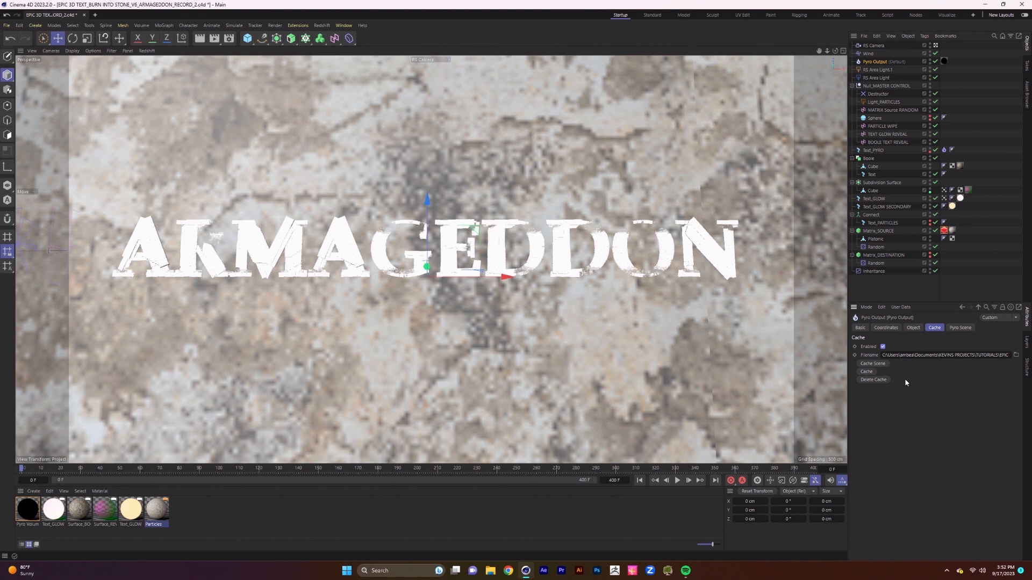
Re-enable Matrix_SOURCE, Matrix_DESTINATION and the Inheritance effector
click(878, 231)
click(935, 231)
click(885, 256)
click(935, 255)
click(878, 271)
click(935, 271)
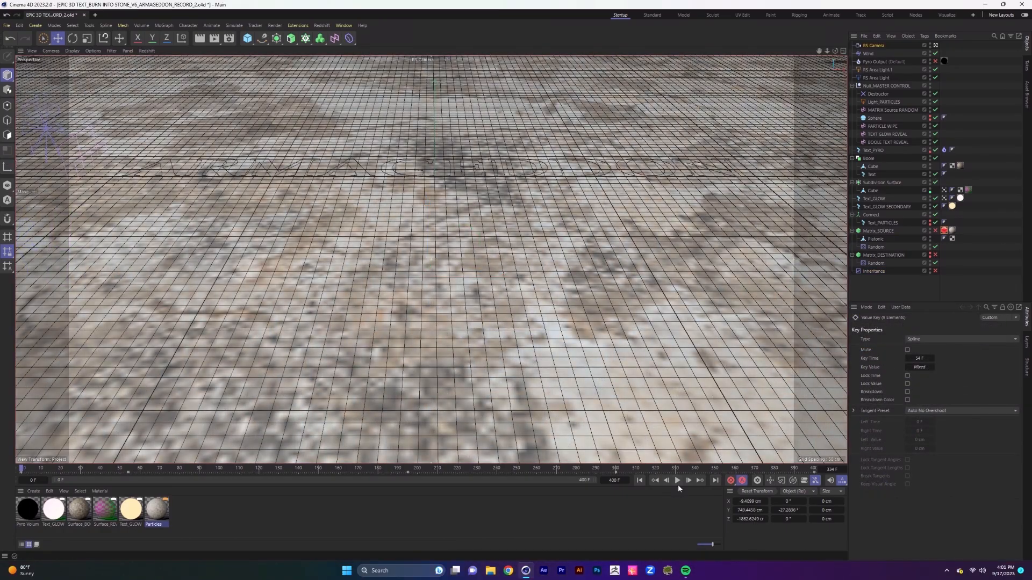
Play back the camera animation, and widen the RS Area Light.1 area light to about 2340 cm in X
click(678, 482)
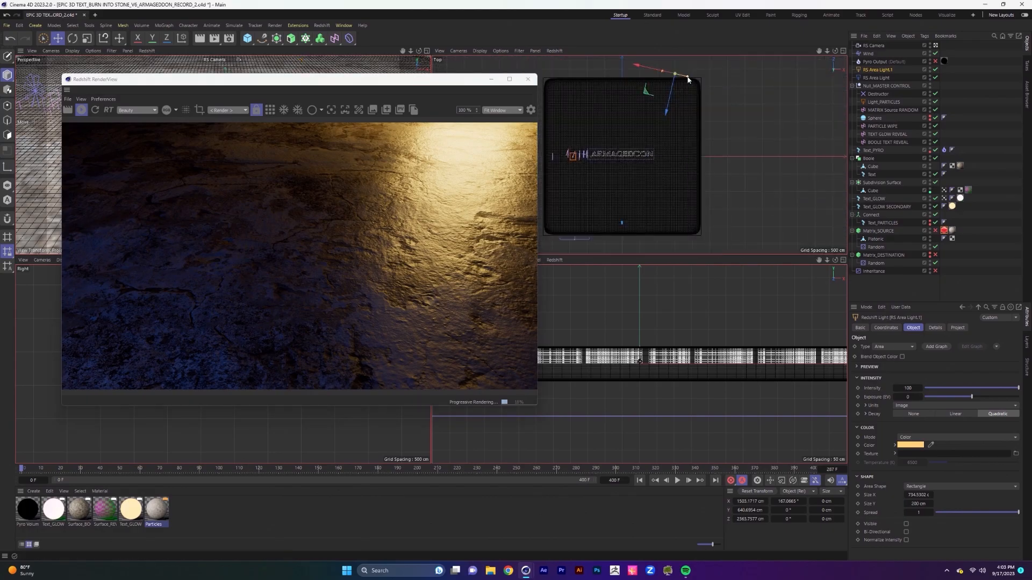
drag(688, 78, 710, 83)
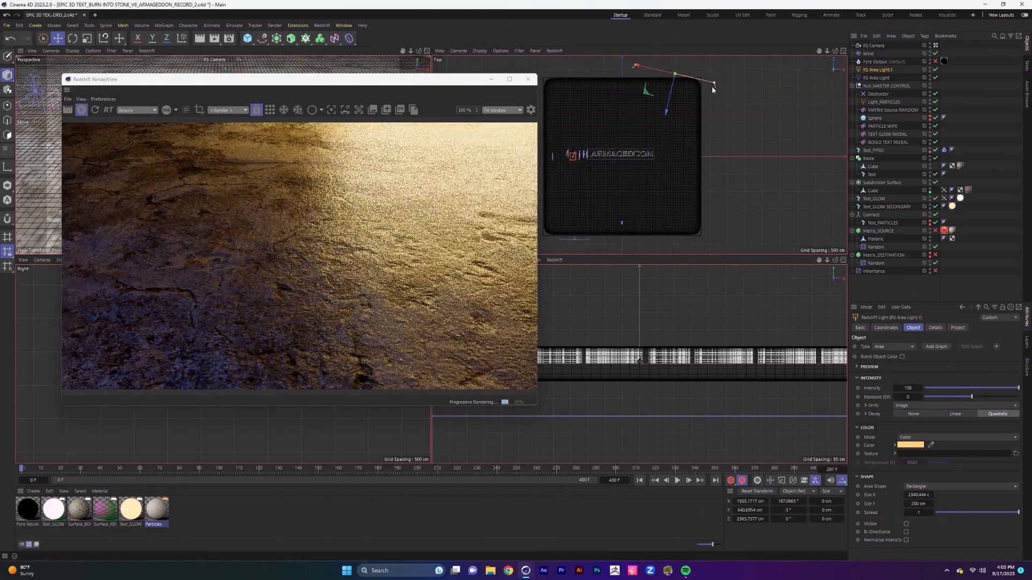
scroll(693, 307, down, 8)
drag(763, 276, 764, 299)
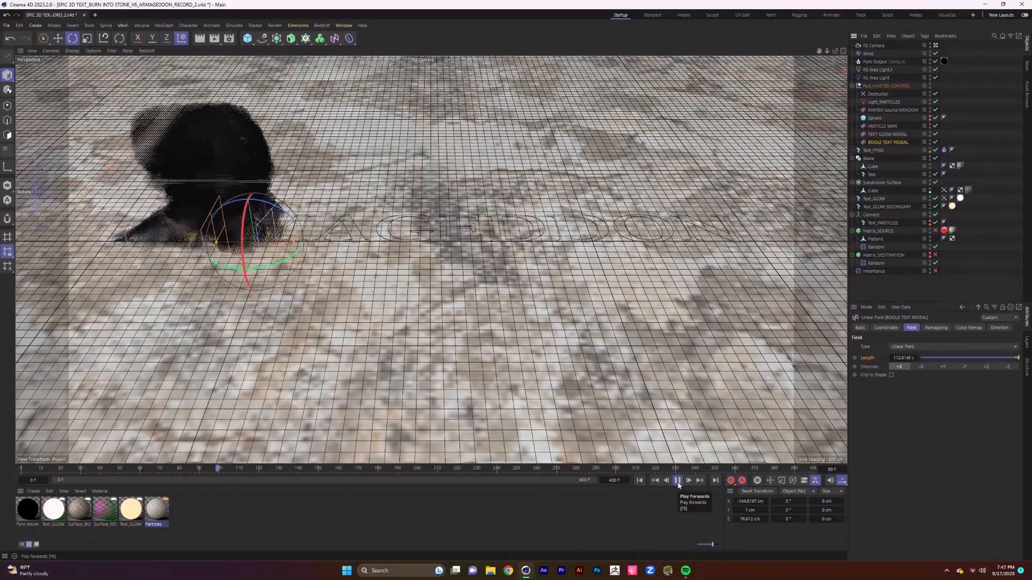
Rotate the BOOLE TEXT REVEAL linear field to a heading of about -30° while checking the burn edge in the Redshift RenderView
click(678, 481)
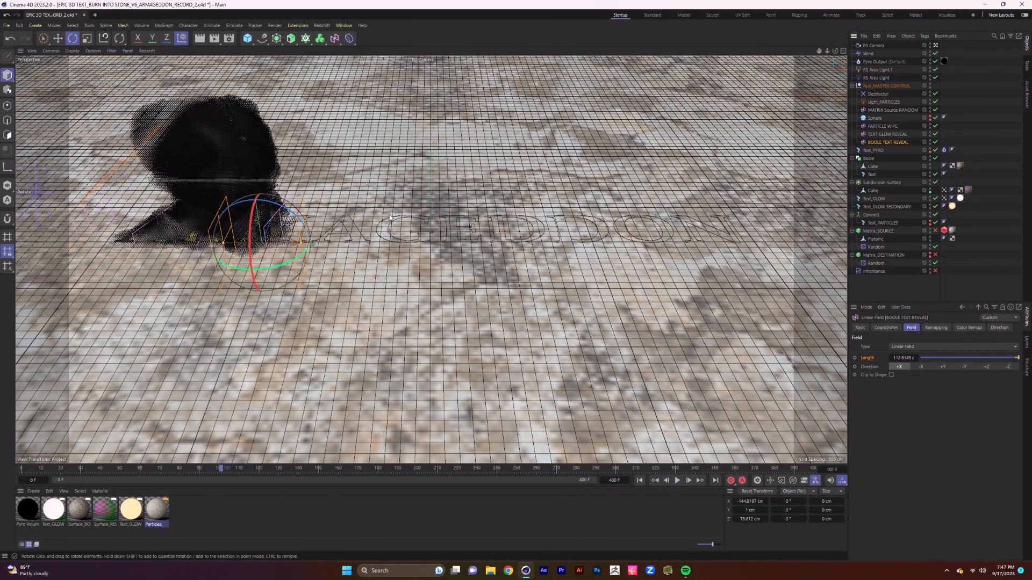
drag(293, 260, 274, 266)
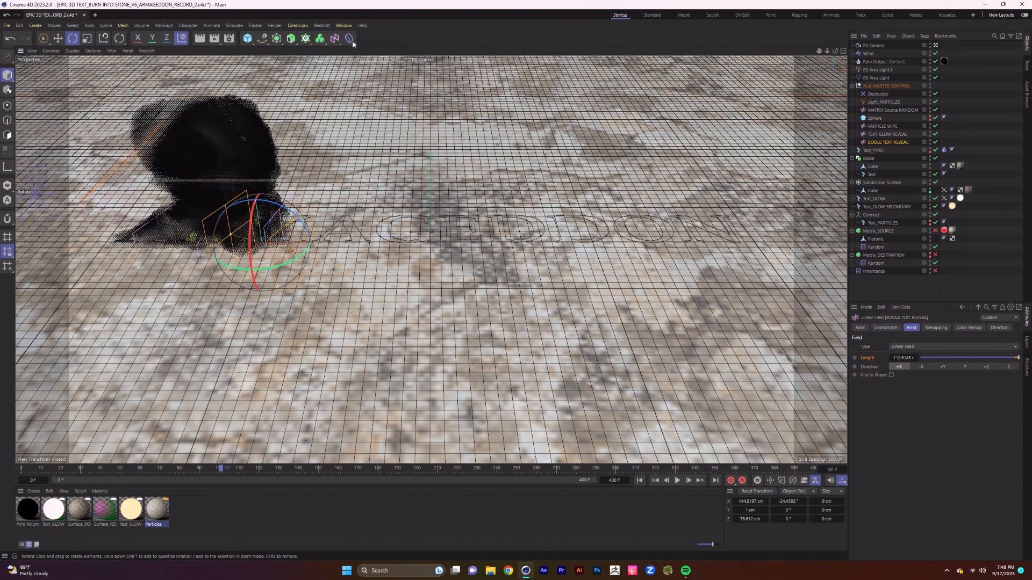
click(276, 25)
click(344, 89)
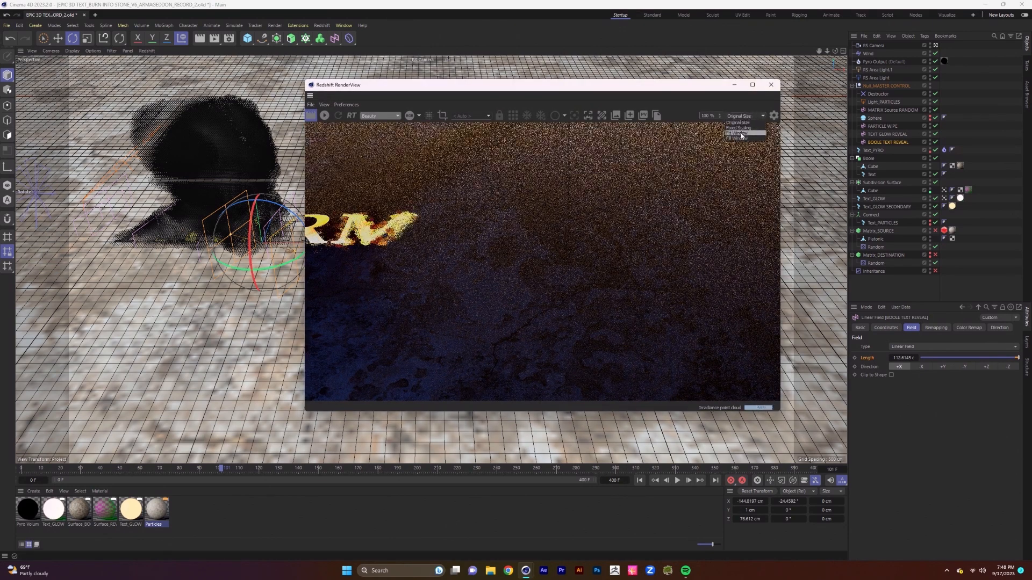
click(324, 115)
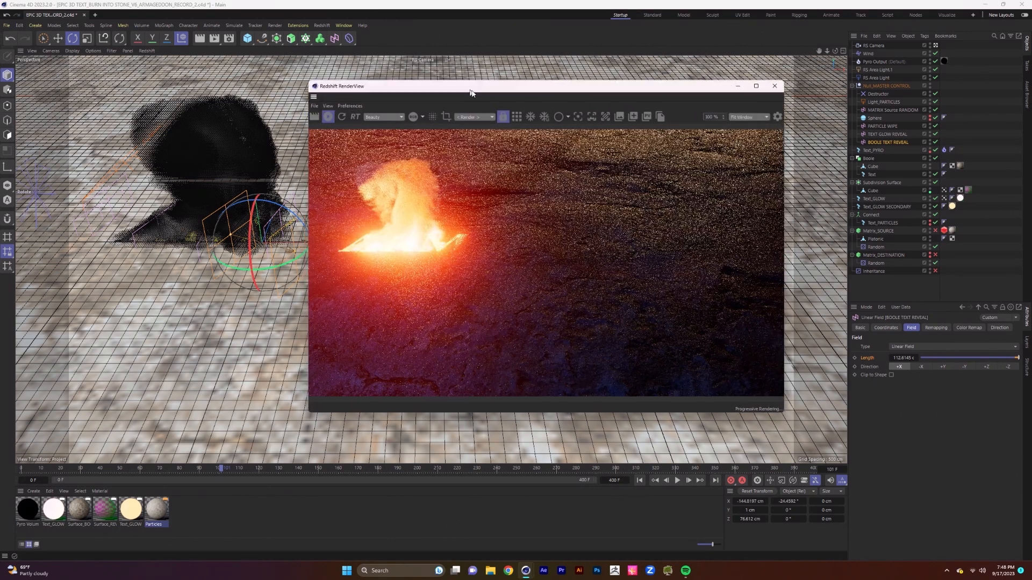
mouse_move(278, 266)
mouse_down()
mouse_move(302, 256)
mouse_move(286, 263)
mouse_up()
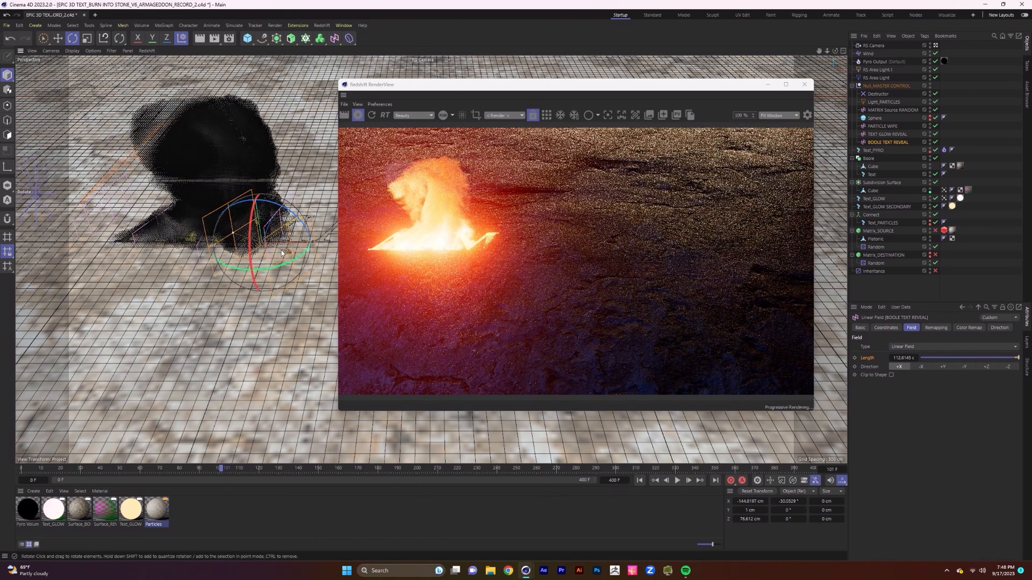
Set the Subdivision Surface's subdivision level to 5
click(881, 183)
click(919, 355)
text(5)
key(Return)
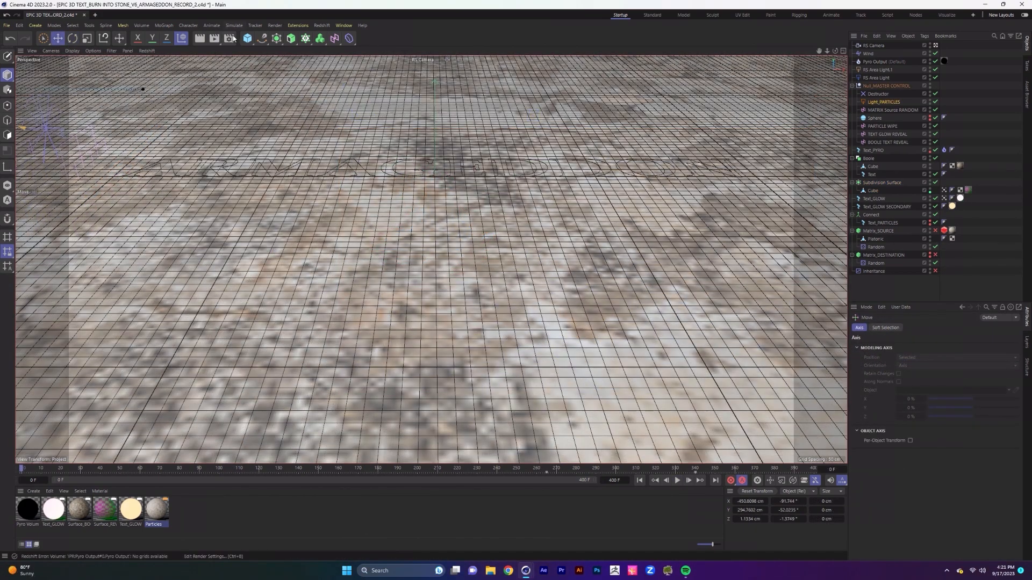
Set the render output's frame range to Preview Range in the render settings
click(233, 37)
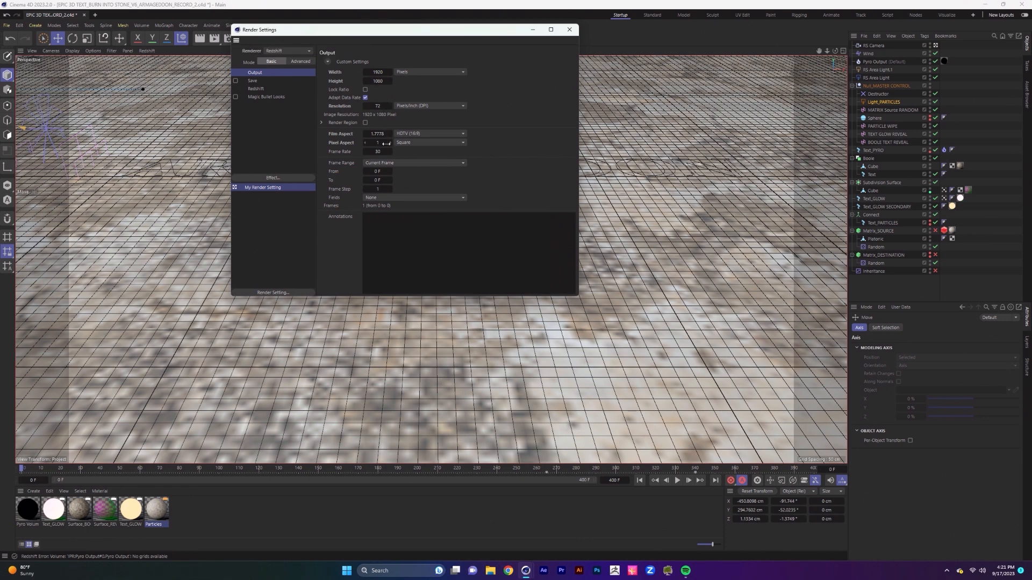
click(392, 163)
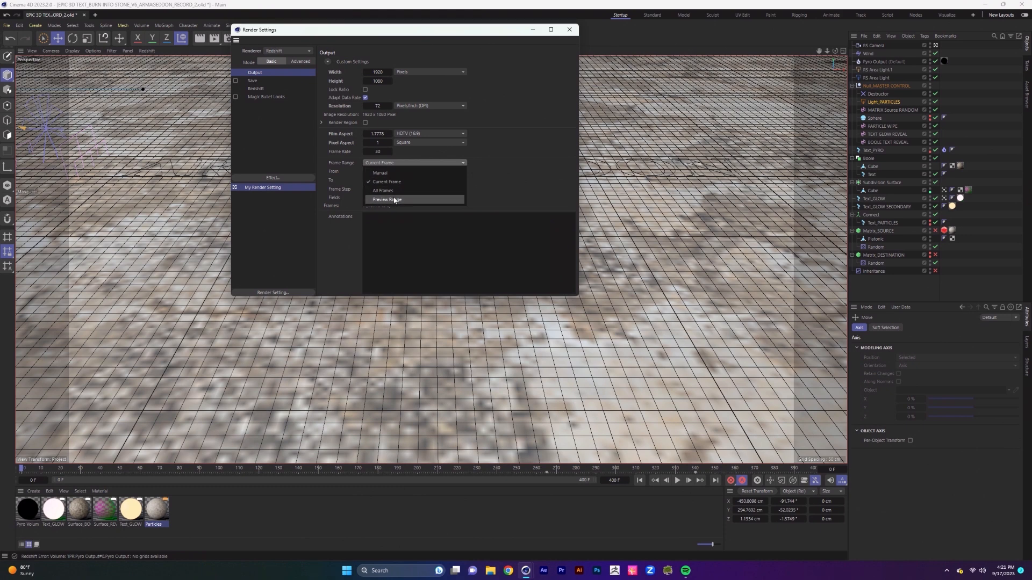
click(393, 193)
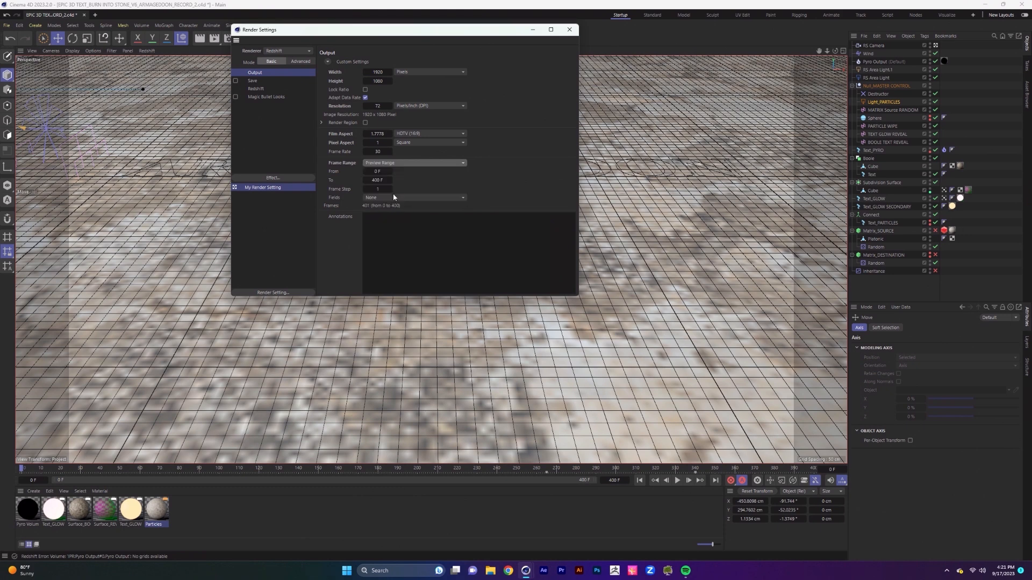
Enable saving of the rendered images in PNG format and turn off multi-pass image saving
click(252, 80)
click(235, 80)
click(391, 92)
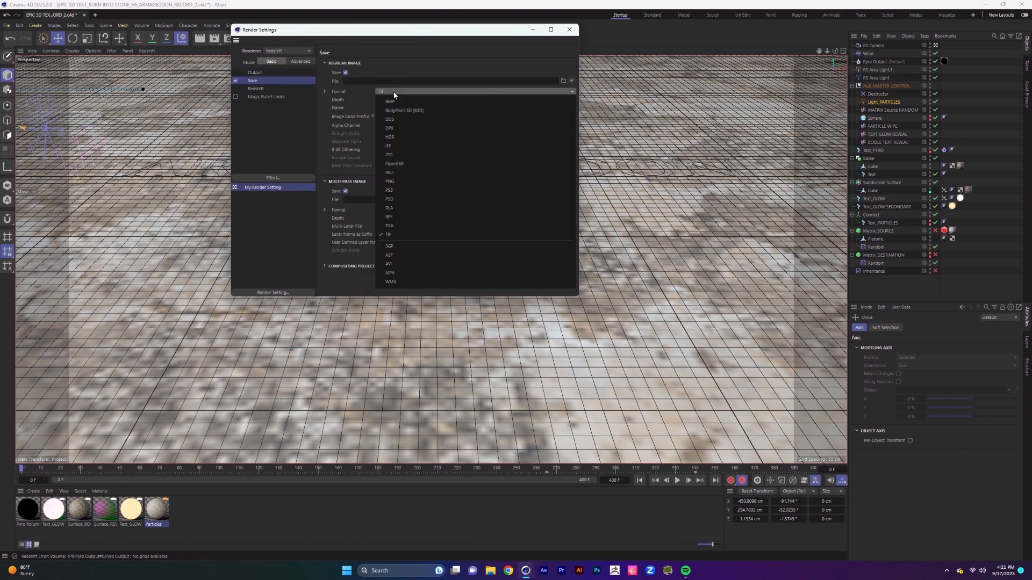
click(402, 181)
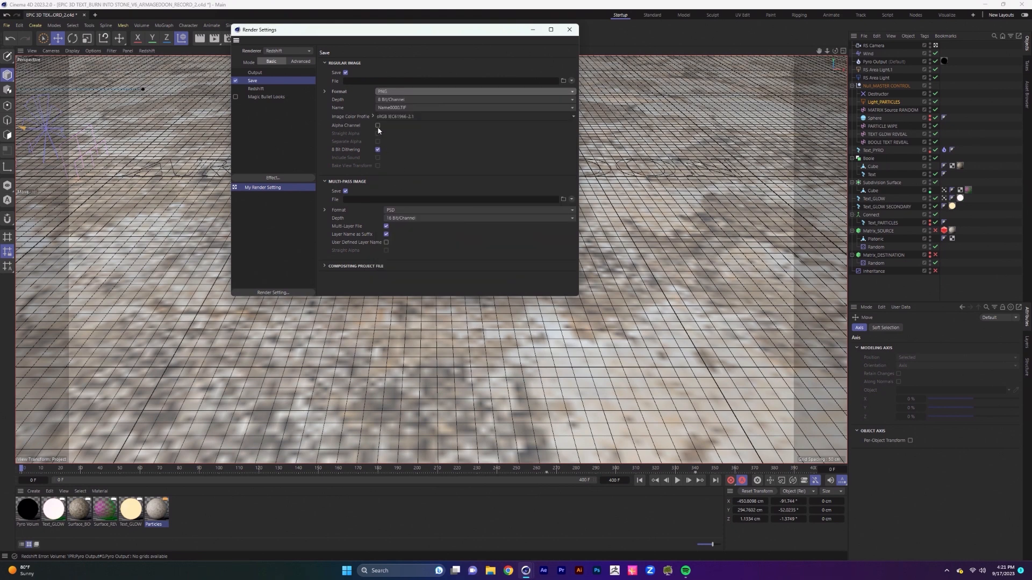
click(346, 192)
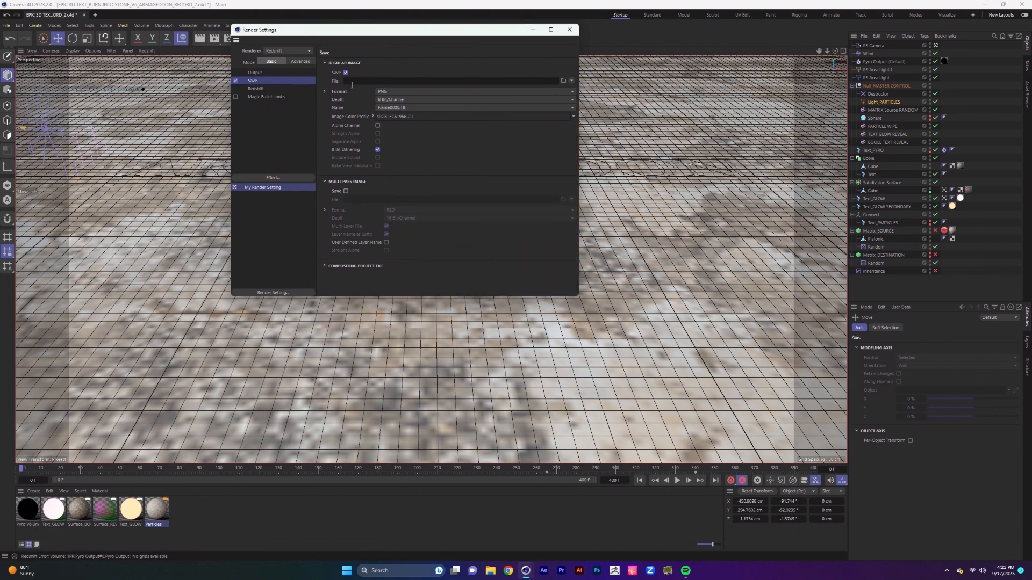
Browse for the regular image's save location and create a folder named TUTORIAL RENDER in the project folder
click(564, 81)
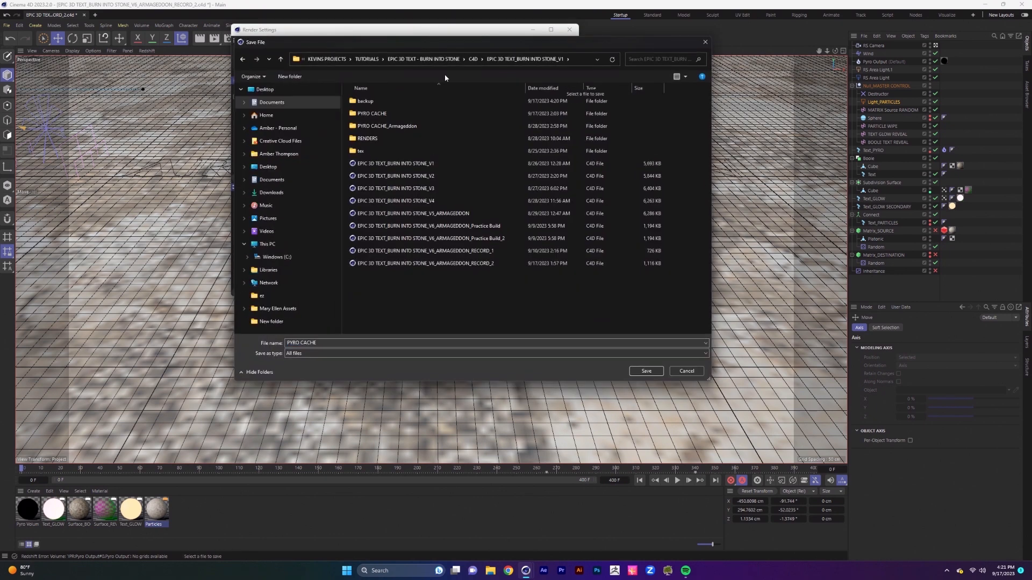
right_click(411, 296)
mouse_move(449, 380)
click(508, 376)
text(TU)
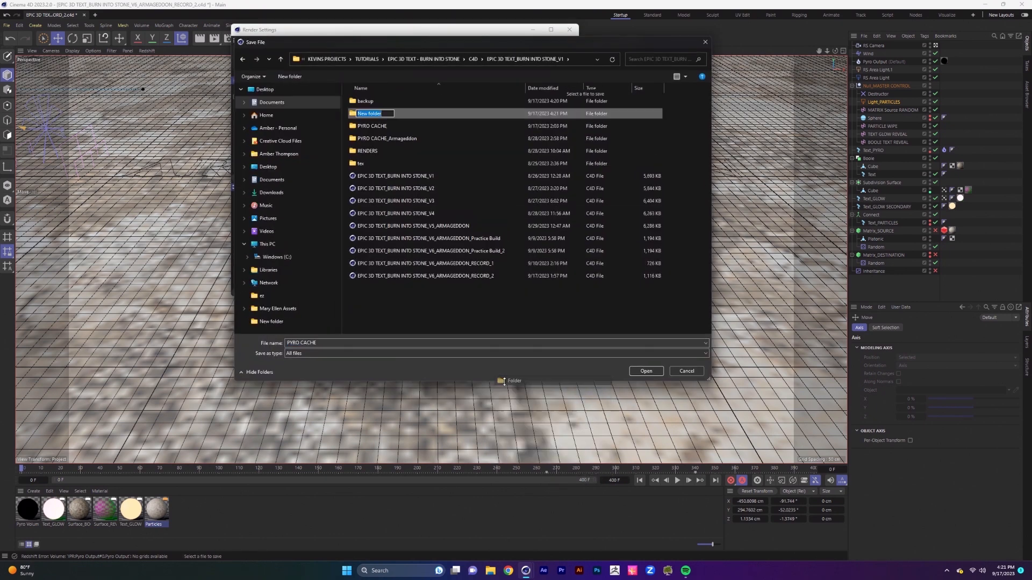
text(TORIAL RENDER)
key(Return)
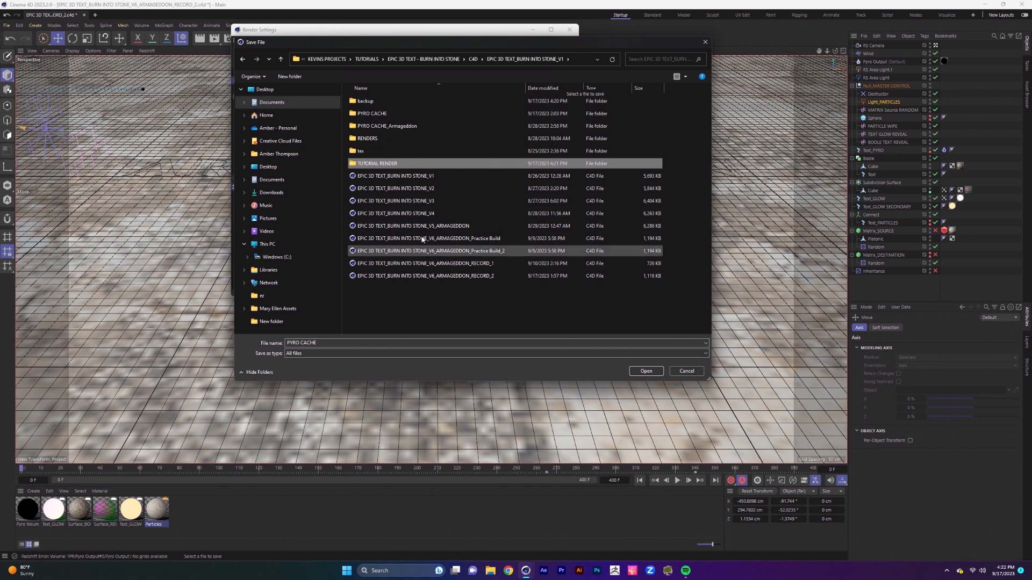
Set the render output file to ARMAGEDDON_Tutorial Render inside the TUTORIAL RENDER folder
double_click(379, 163)
text(ARMAGEDDON_Tutori)
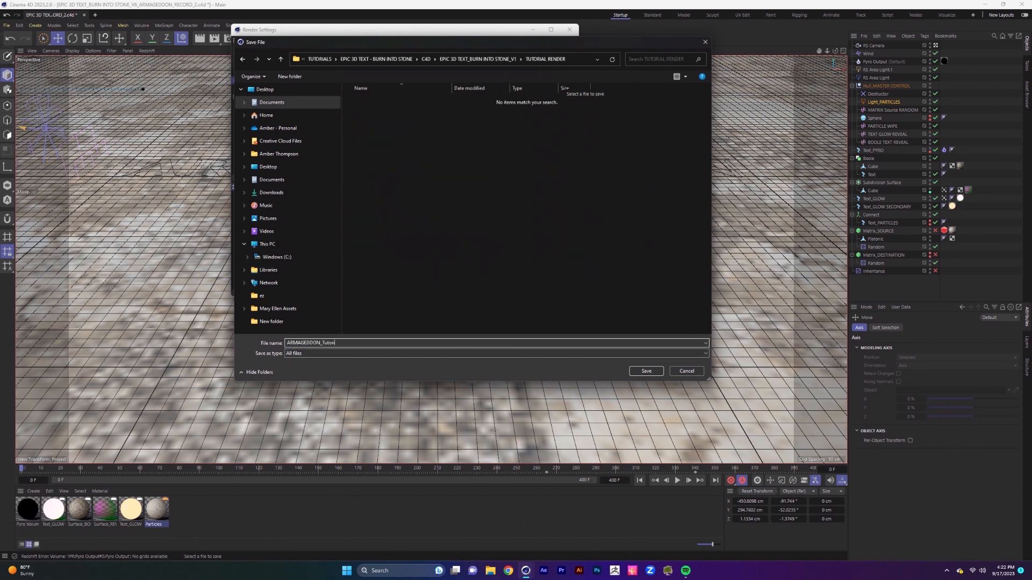
click(648, 371)
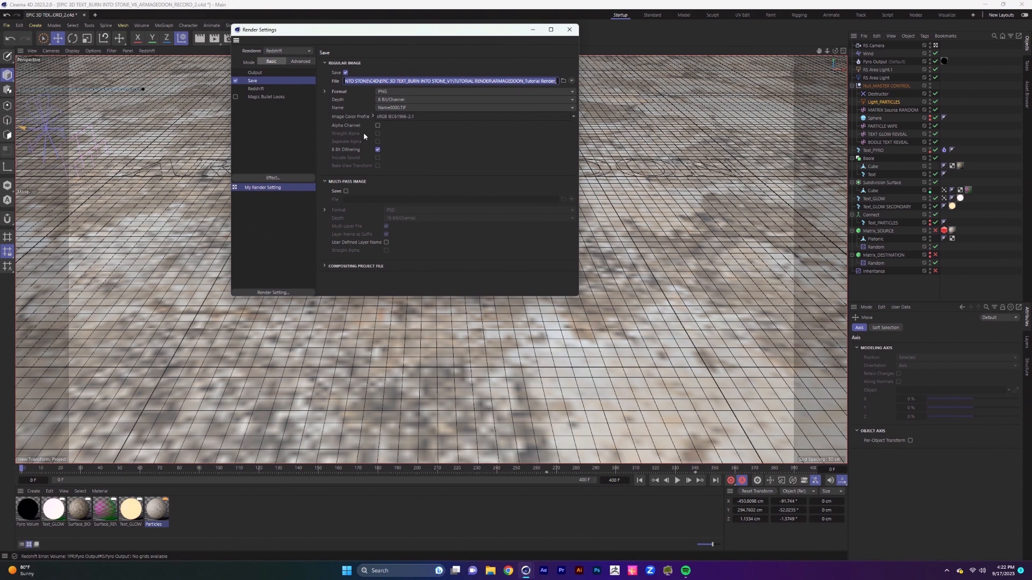
Switch the Redshift render settings to advanced mode, set the sampling threshold to 0.05, and return to the save settings
click(254, 89)
click(301, 62)
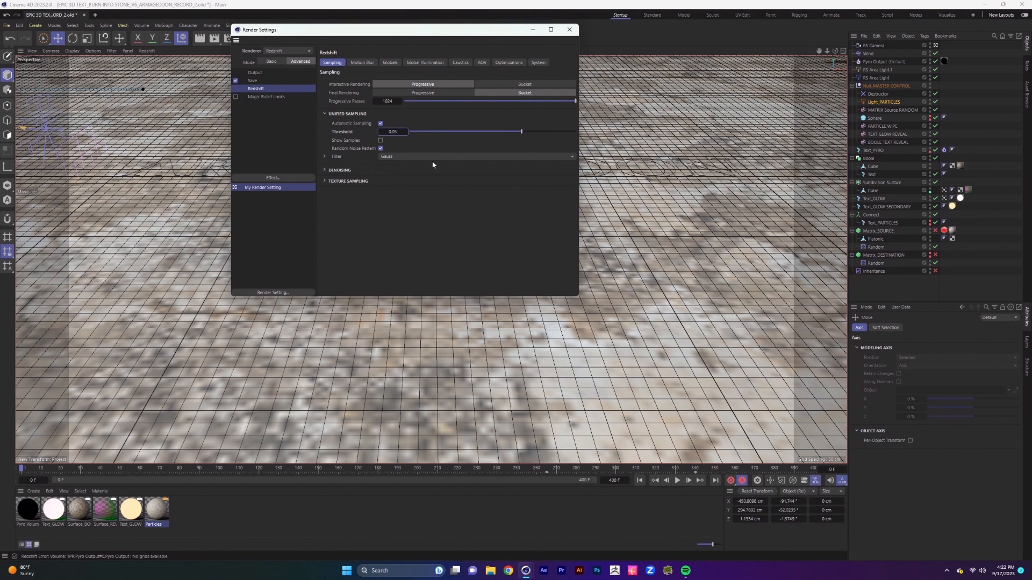
click(254, 82)
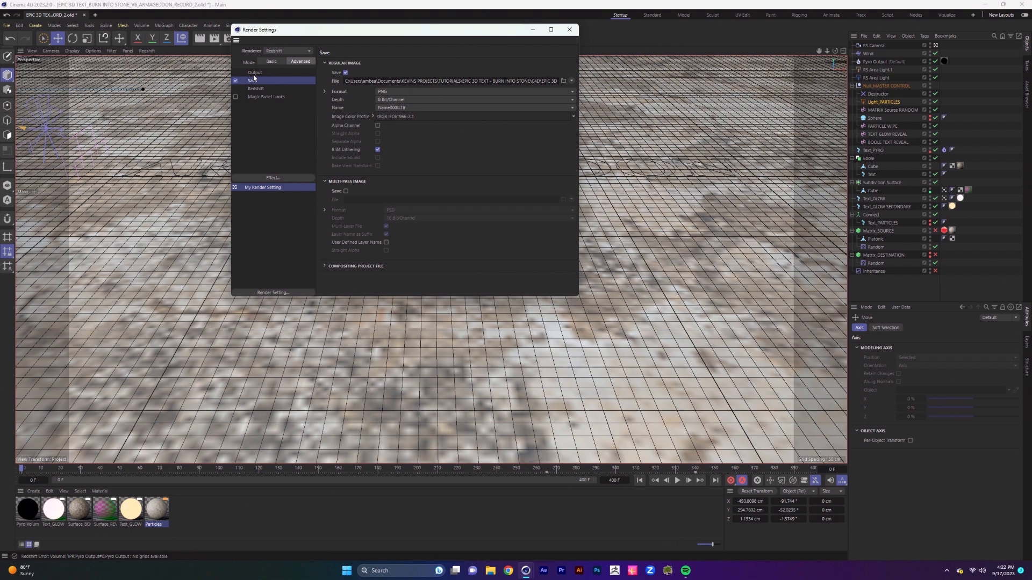
Recheck the output and save settings, and start rendering the full frame sequence to the Picture Viewer
click(254, 73)
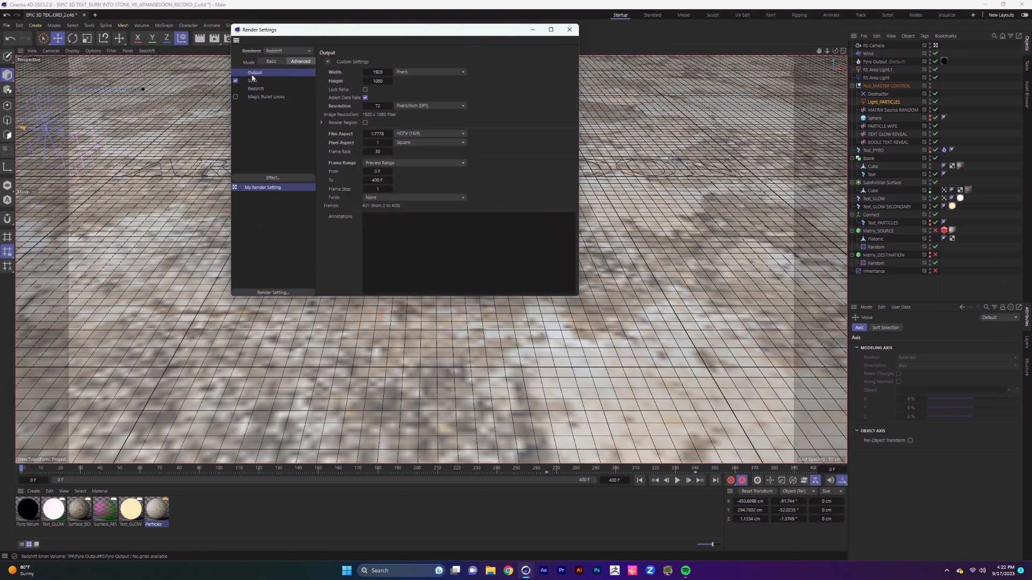
click(253, 81)
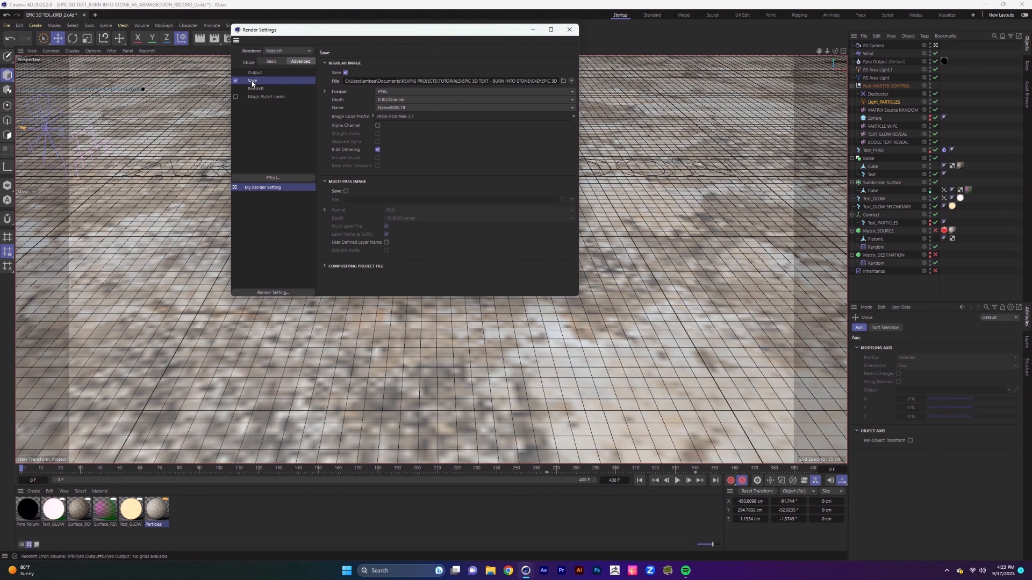
click(570, 30)
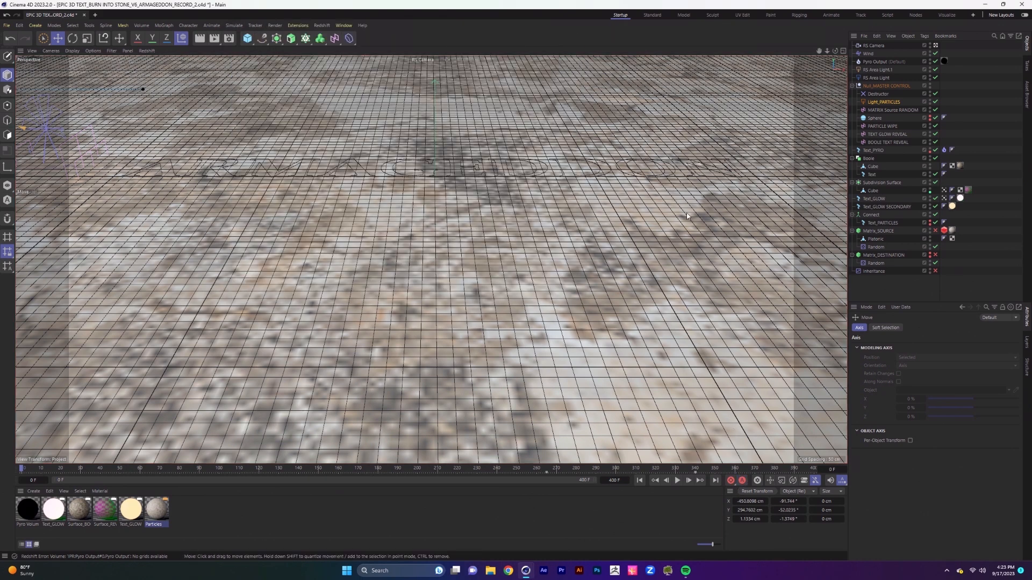
click(274, 26)
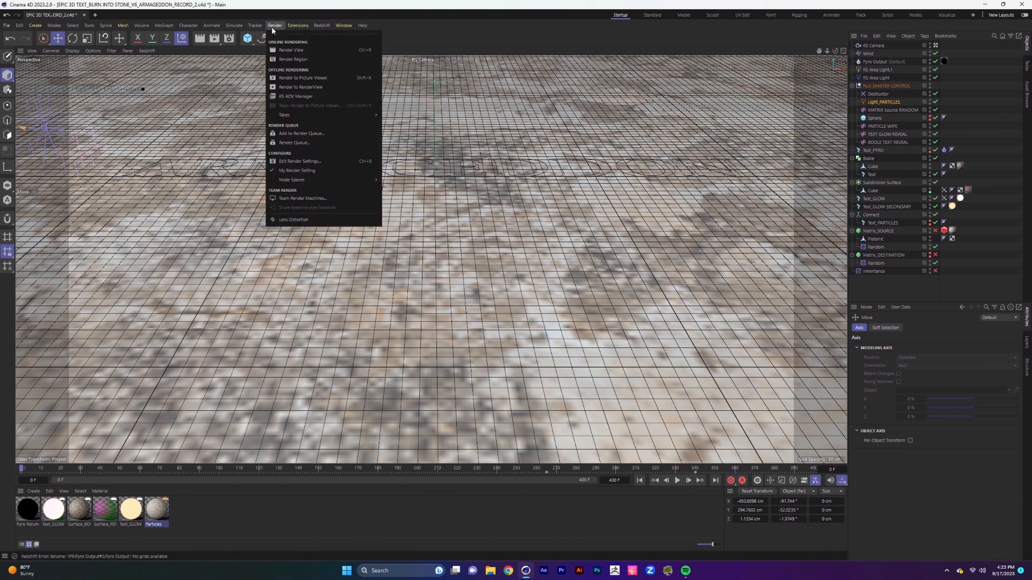
click(321, 81)
Close the Redshift feedback display, and reposition and enlarge the Picture Viewer until the whole rendering frame fits
drag(578, 74, 428, 152)
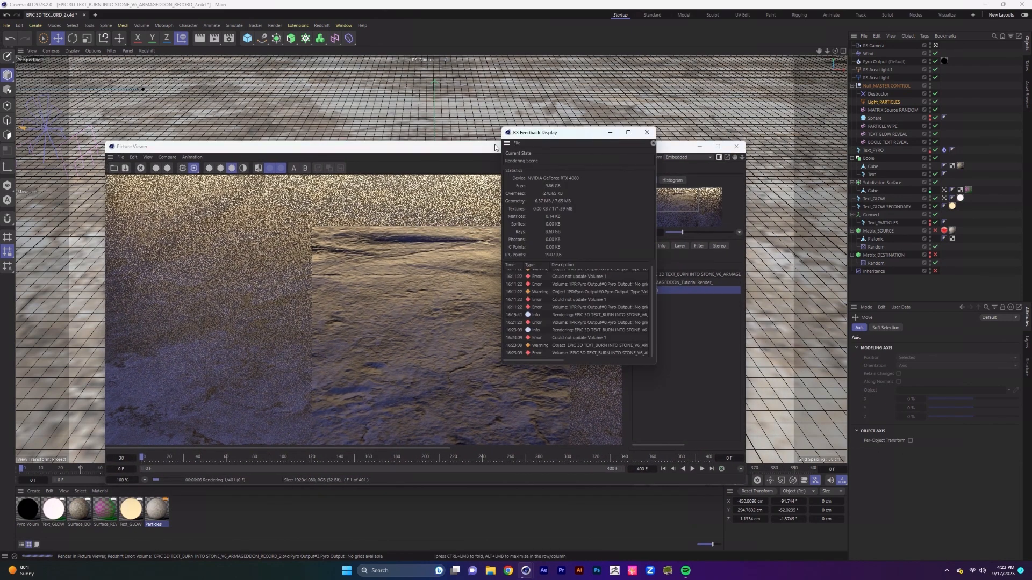
click(646, 132)
drag(611, 156, 623, 94)
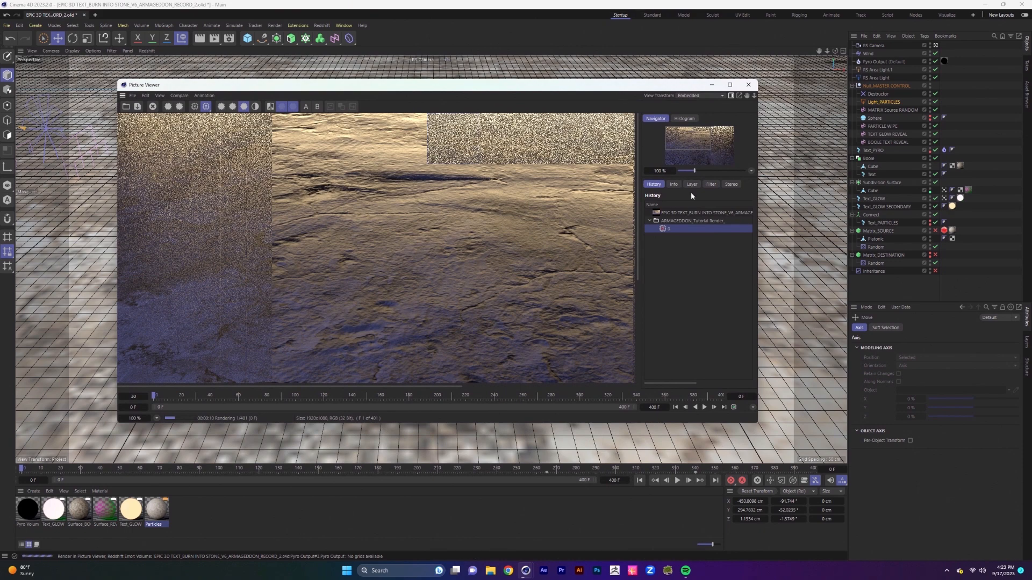
drag(374, 87, 297, 31)
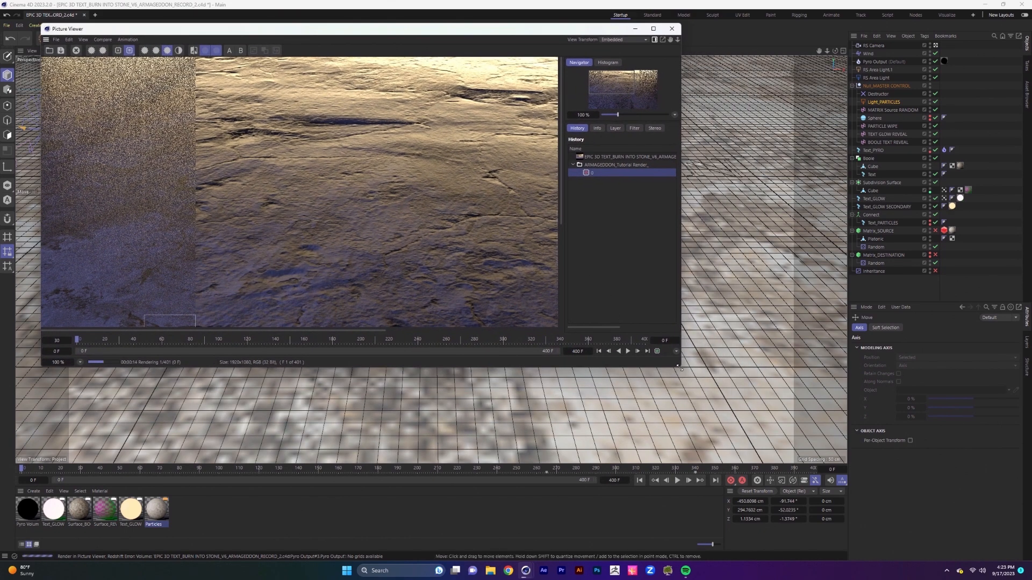
drag(674, 369, 974, 550)
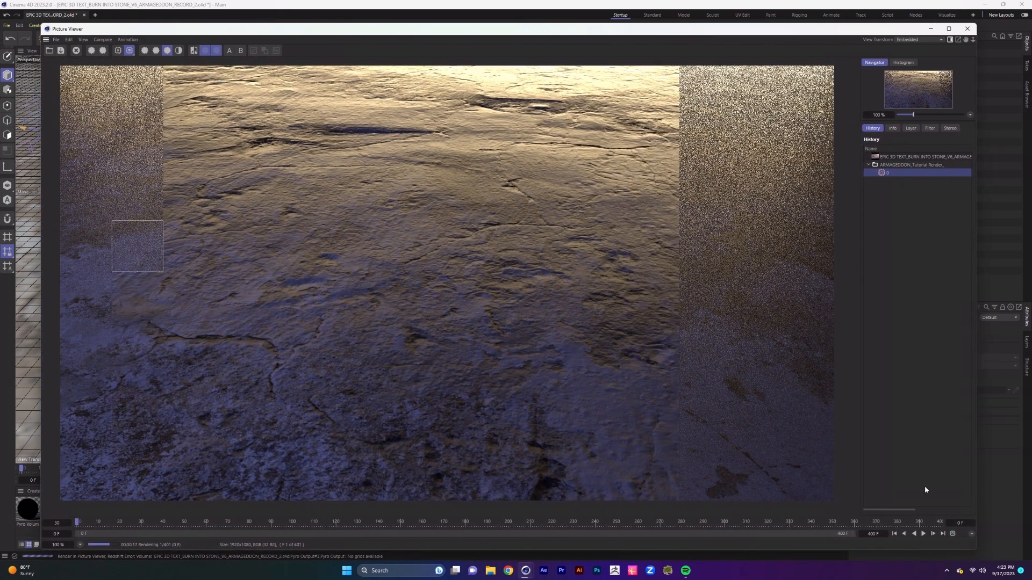